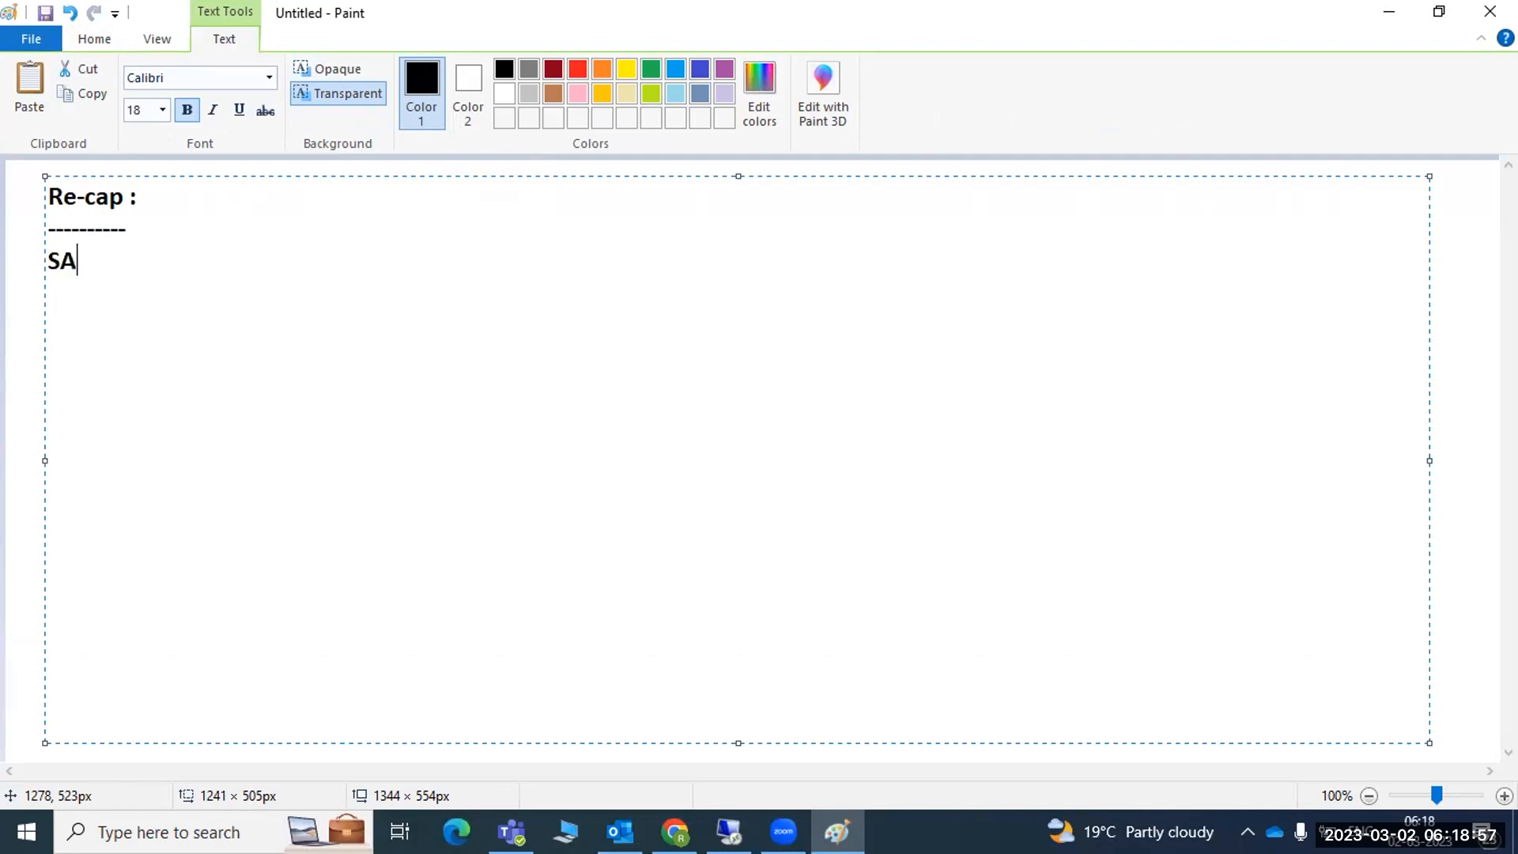
# Type the recap lines 'SAP introduction' and 'SAP installation:', then start a '--' item below
pyautogui.write('od')
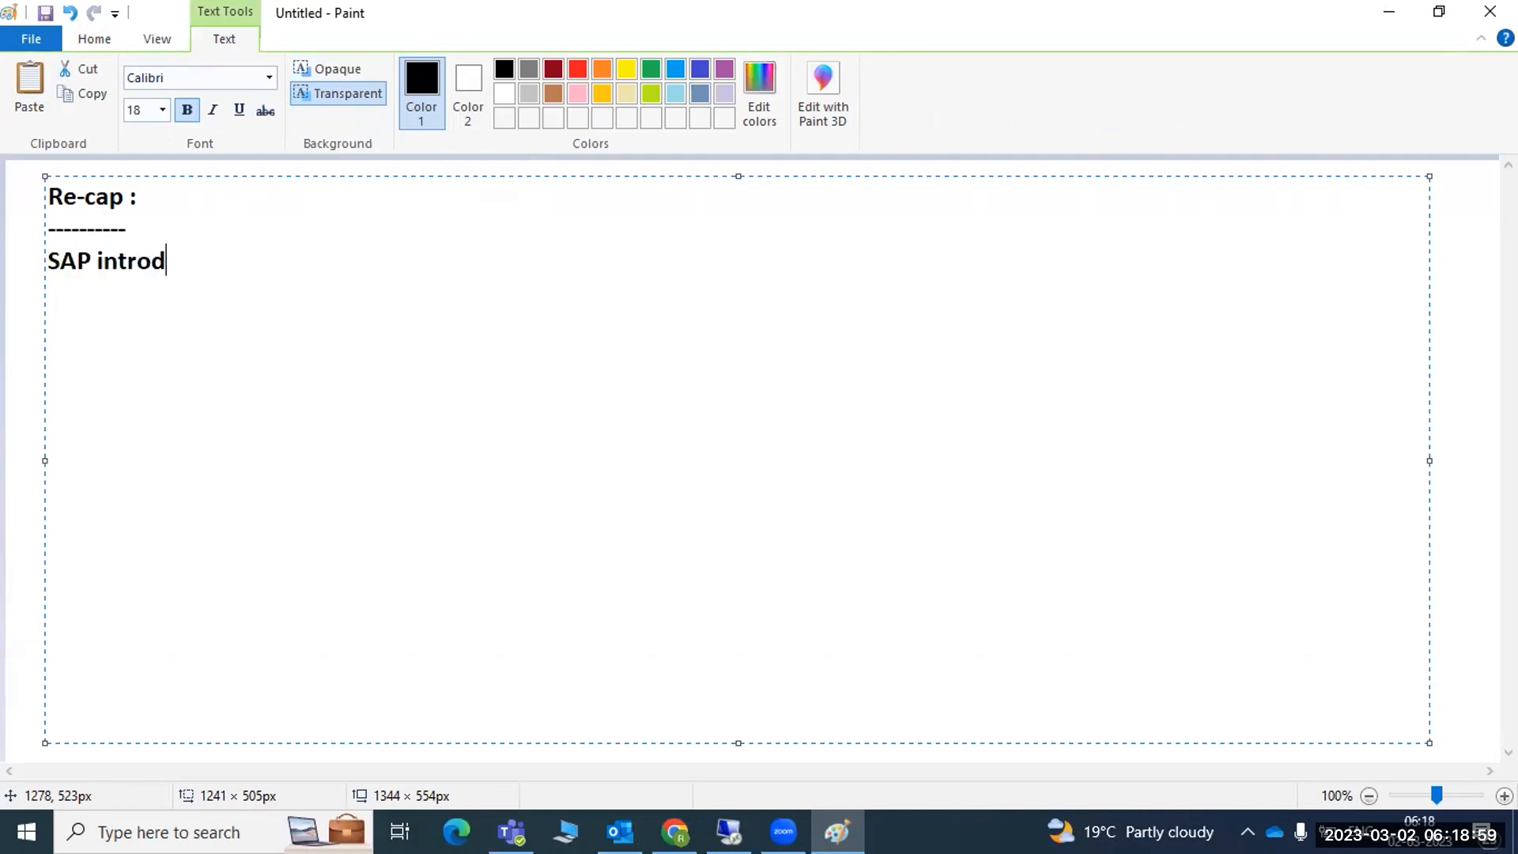
pyautogui.write('uction')
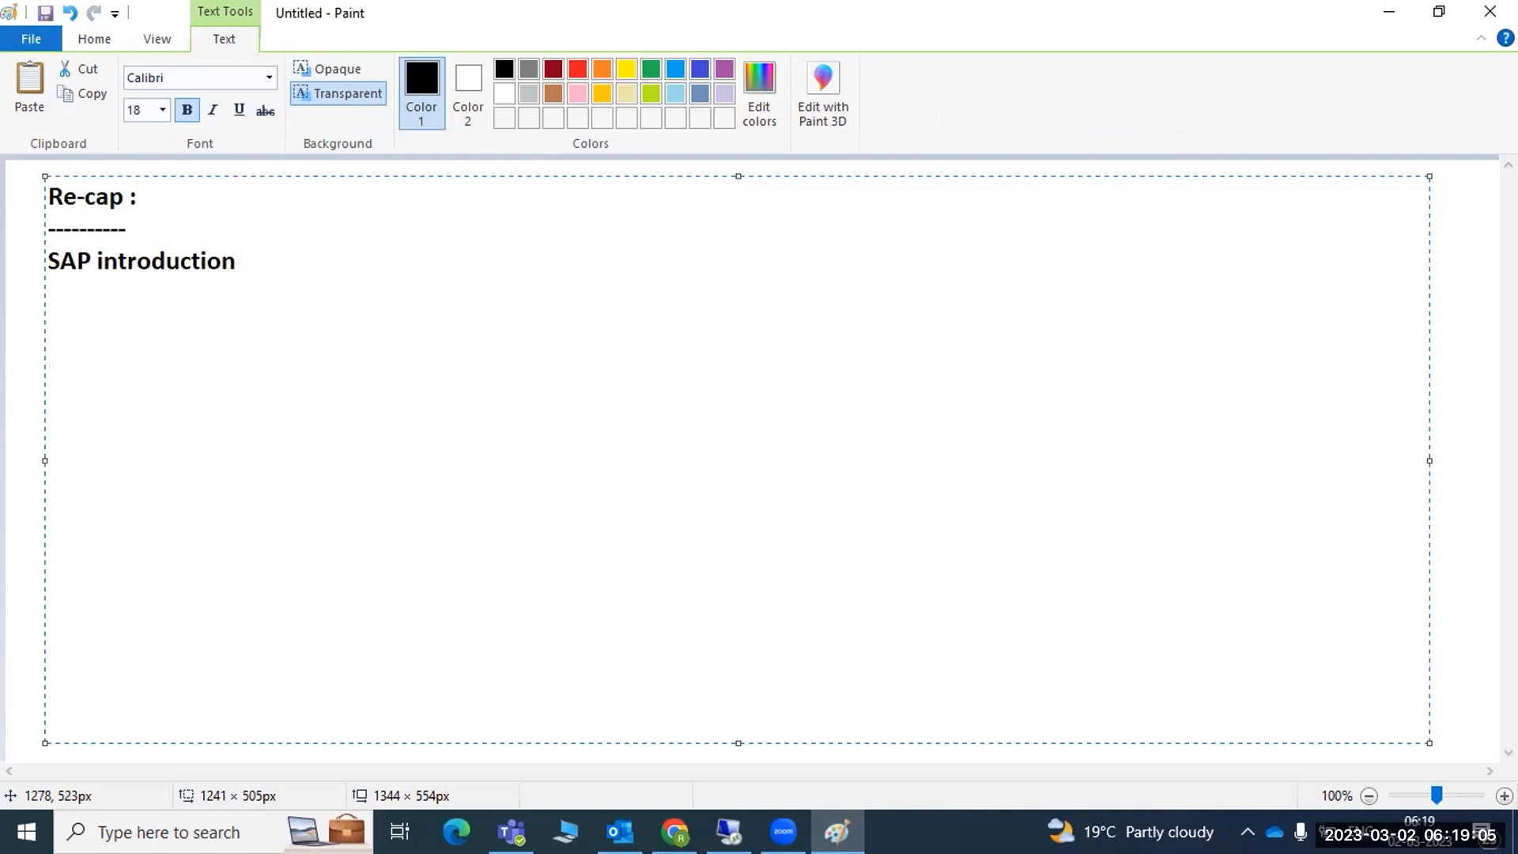
pyautogui.press('Return')
pyautogui.write('SAP installati')
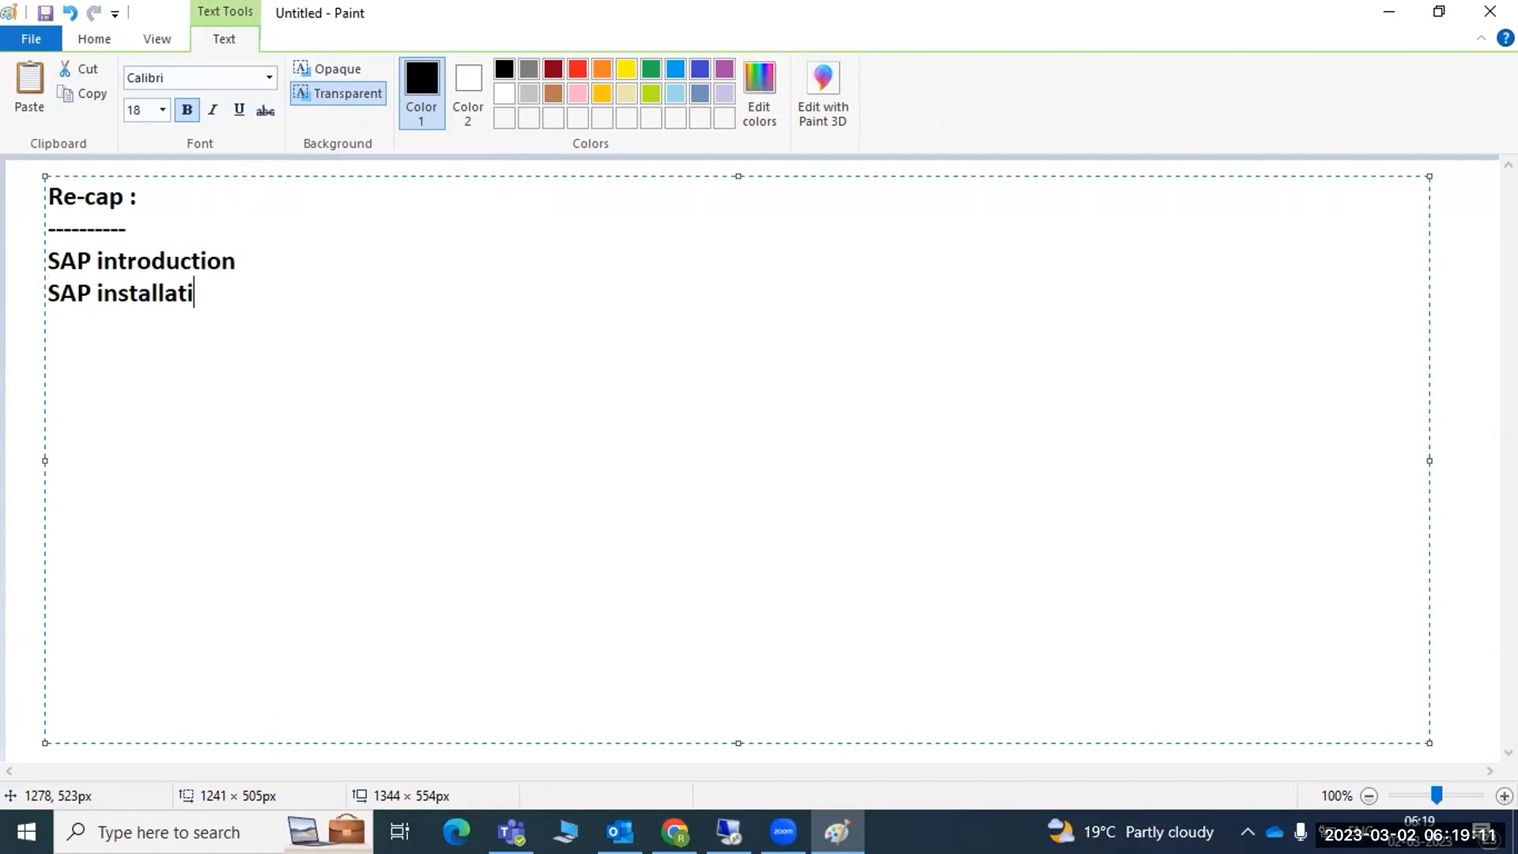
pyautogui.write('on:')
pyautogui.press('Return')
pyautogui.write('--')
# Add the '--SW' and '-HW(CPU,MEMORY,SPACE,OS,FILE SYSTEM)' lines, then append '(' to '--SW'
pyautogui.write('SW')
pyautogui.press('Return')
pyautogui.write('-HW')
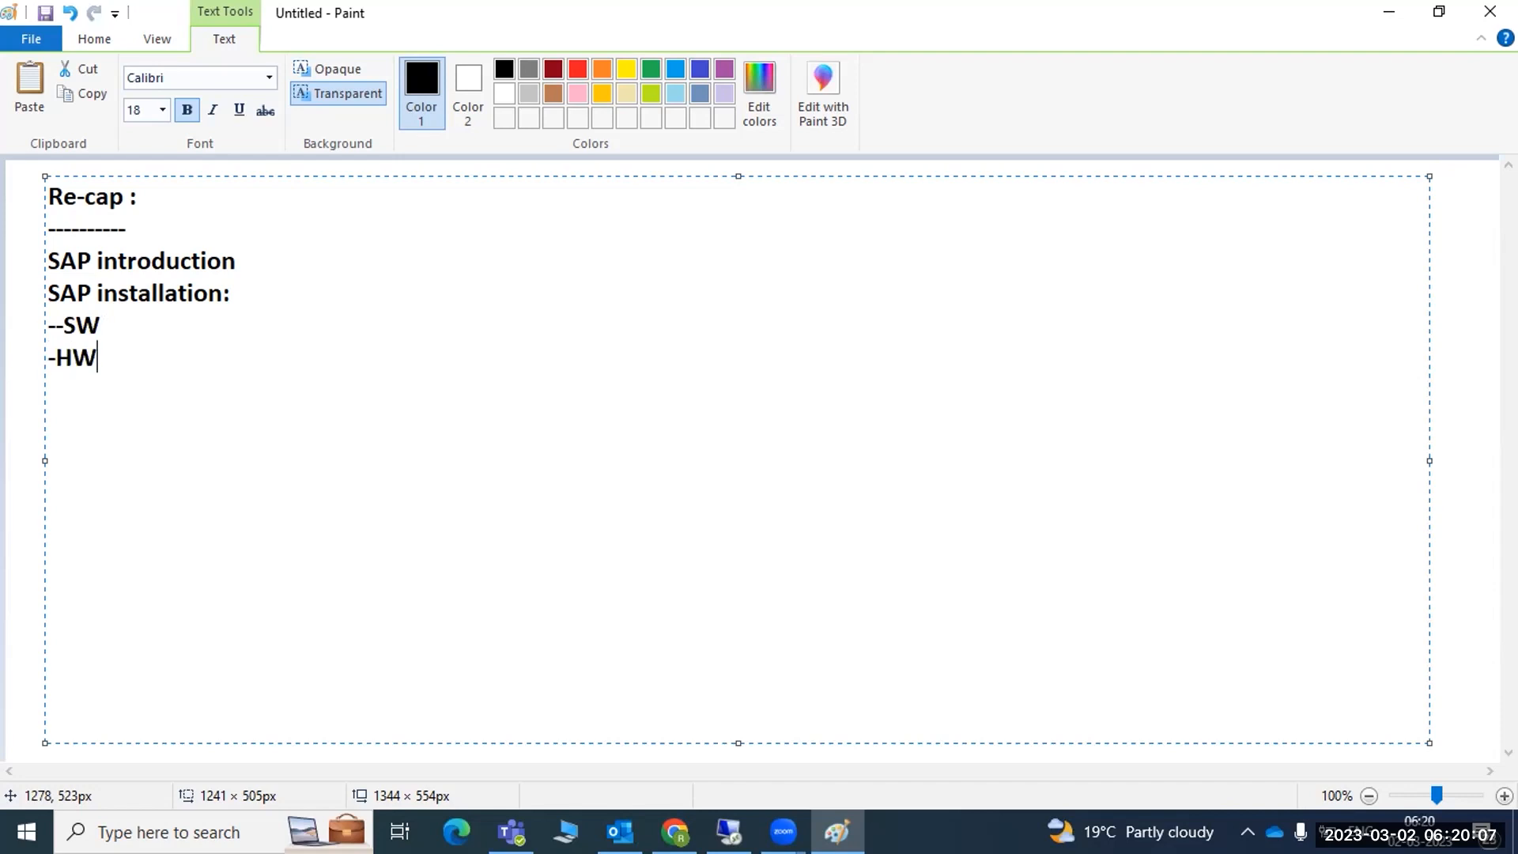
pyautogui.write('(CPU,M')
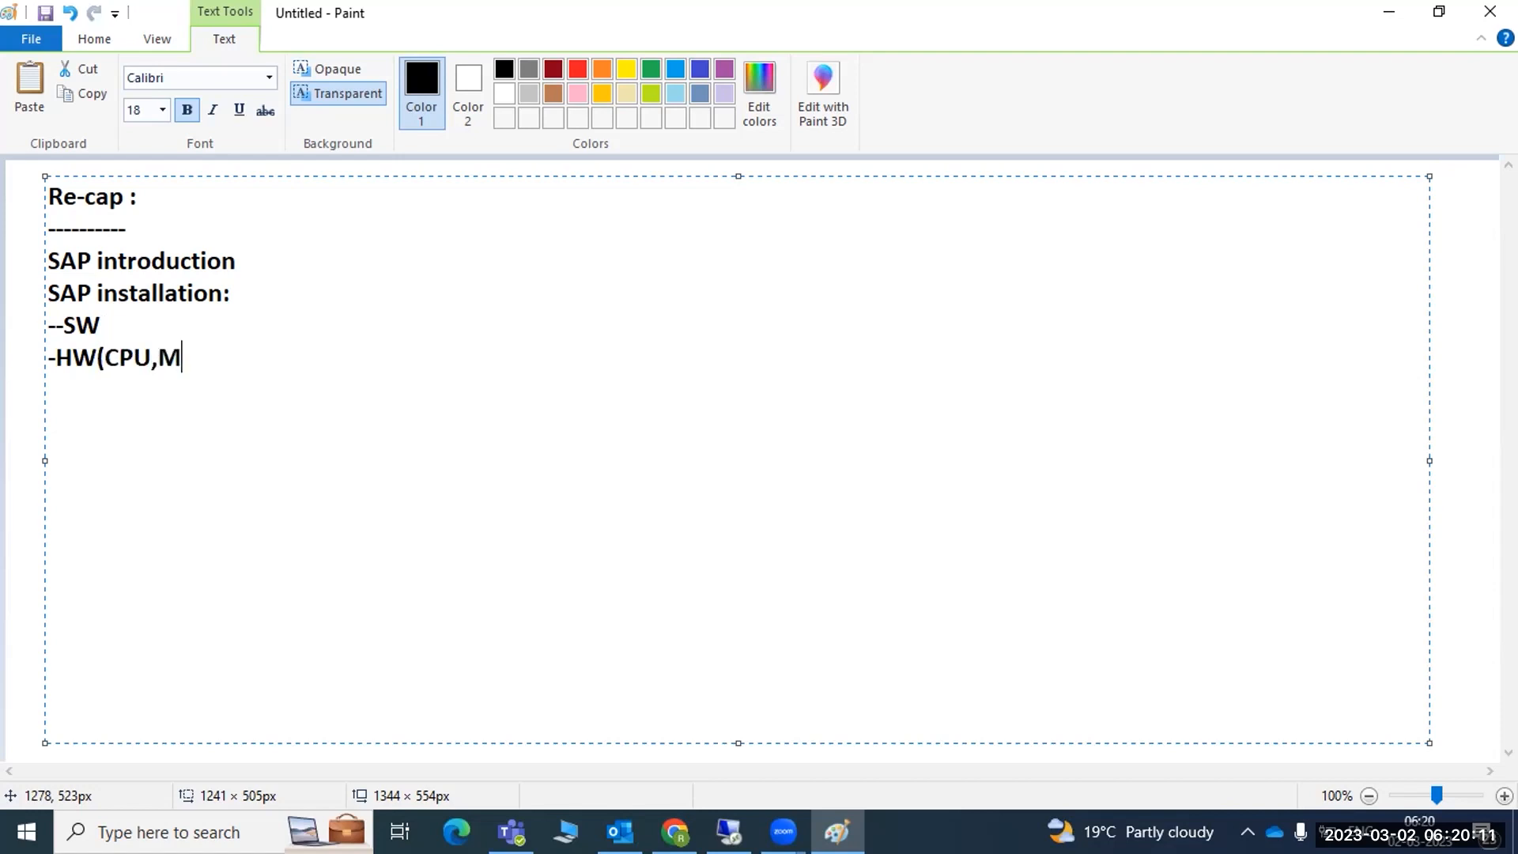
pyautogui.write('EMORY,SPACE,')
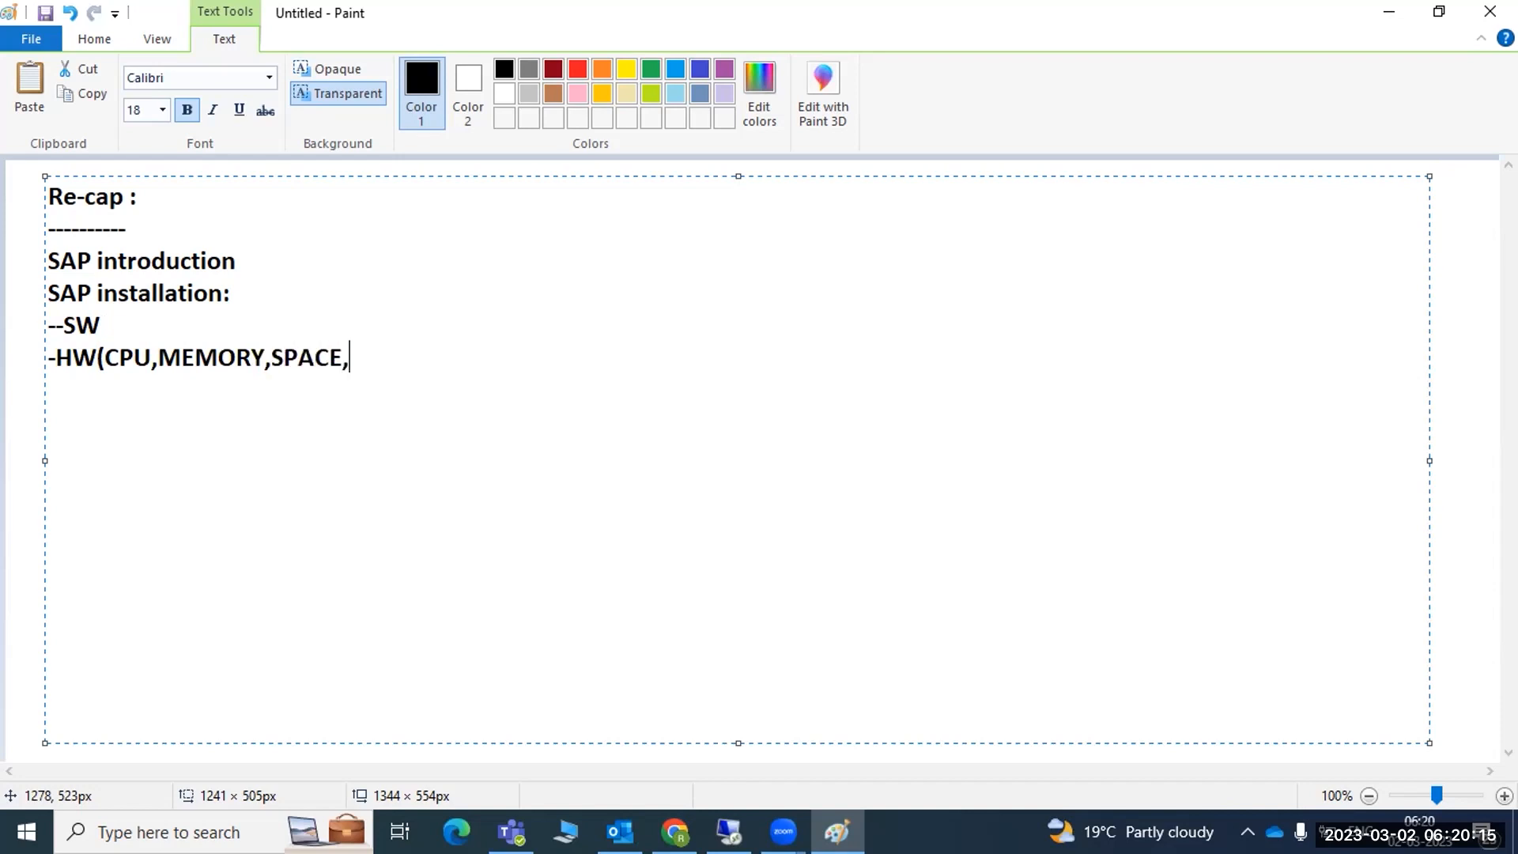
pyautogui.write('OS,FILE SYSTEM)')
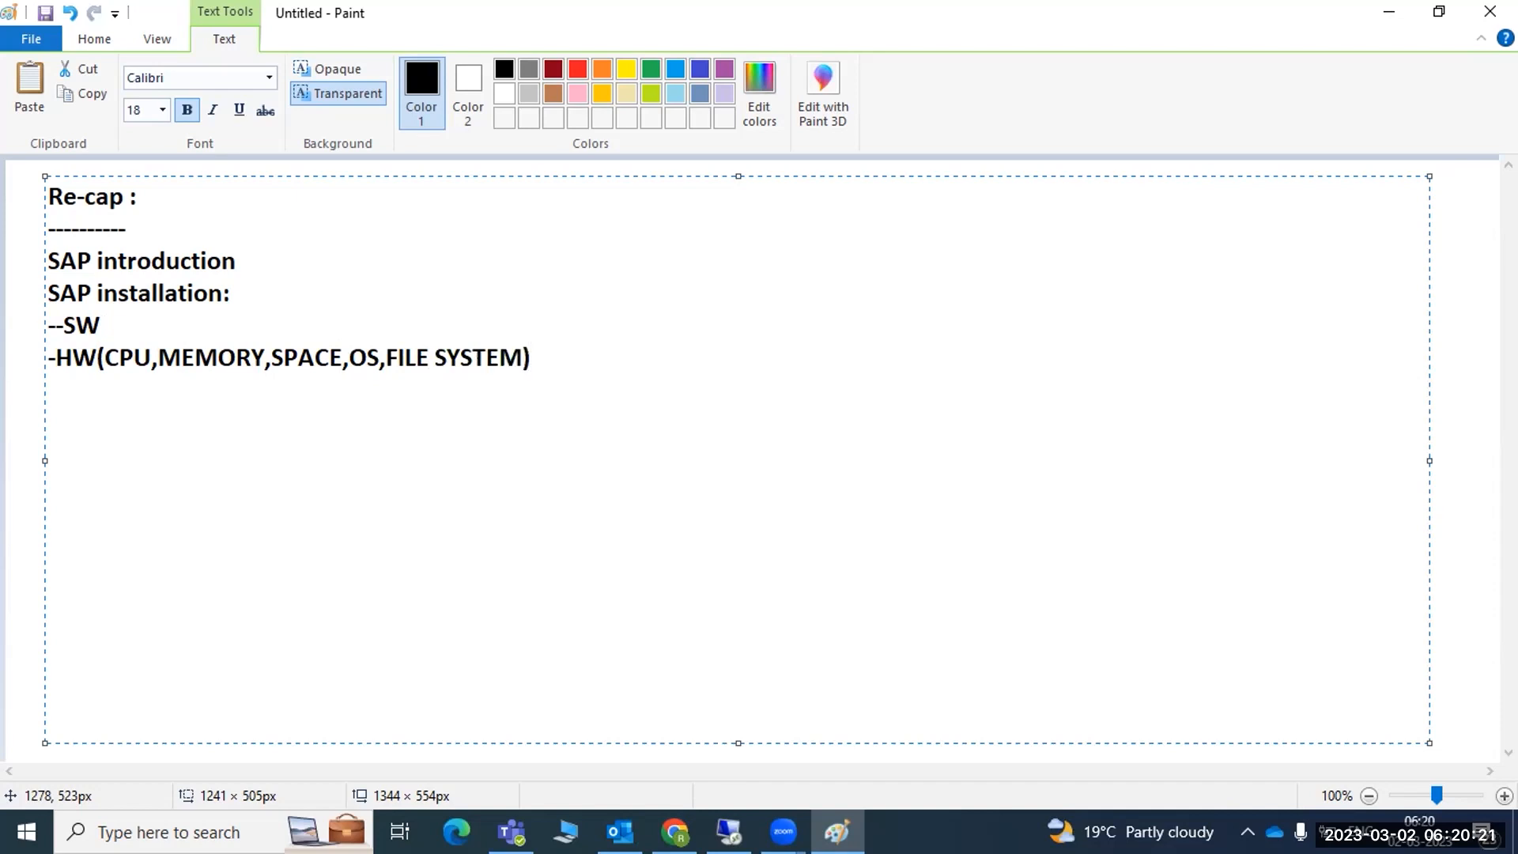
pyautogui.click(100, 325)
pyautogui.write('(')
# Replace the '(' with ':' and complete the line with 'SWPM,EXPORTS,KERNEL,DB,DBCLIENT,SAPHOSTAGENT'
pyautogui.press('BackSpace')
pyautogui.write(':')
pyautogui.press('Return')
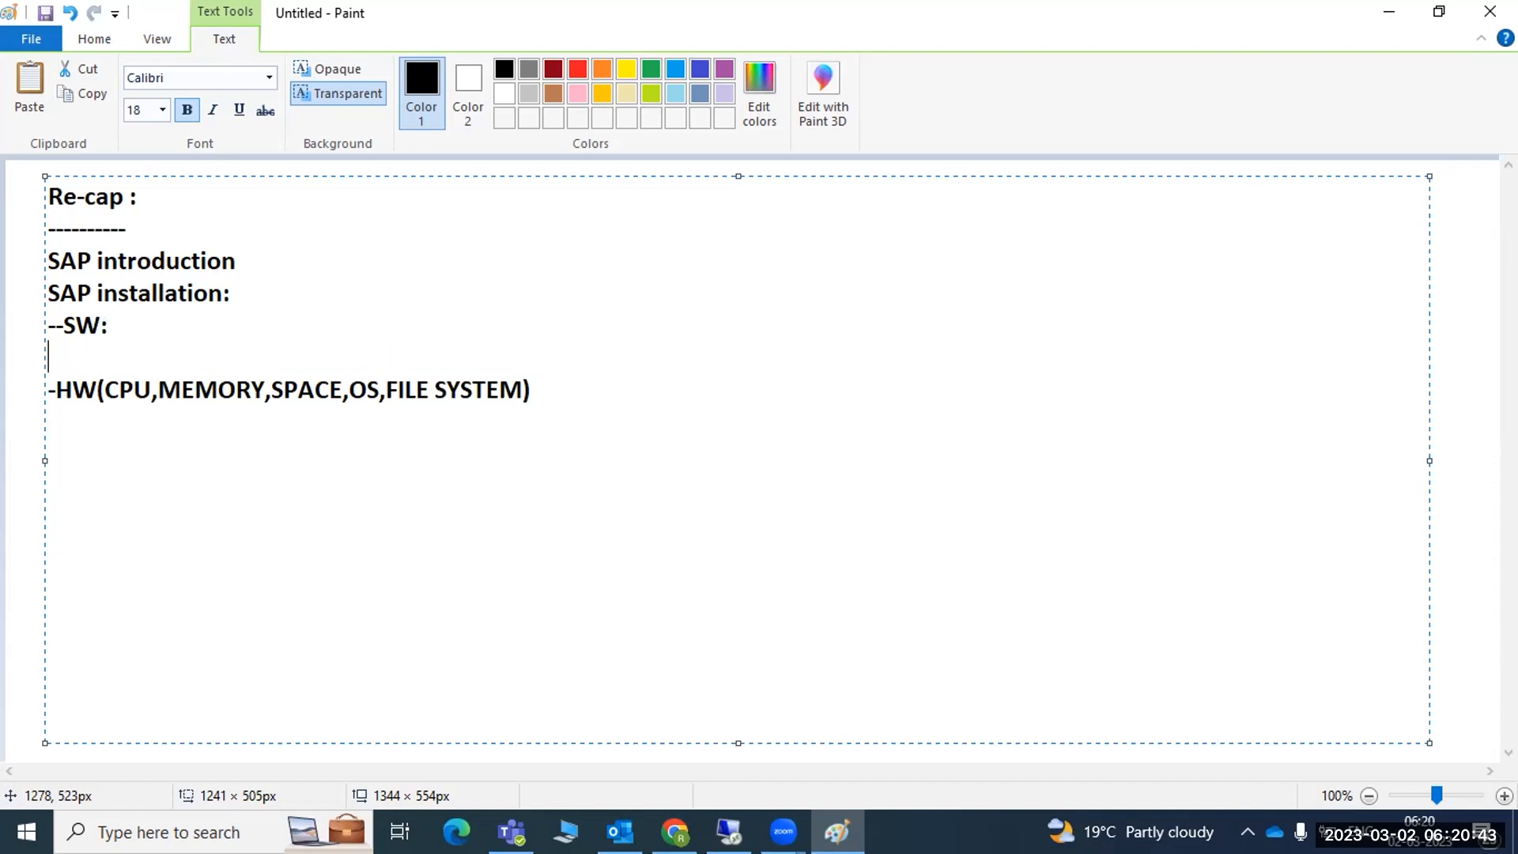
pyautogui.press('BackSpace')
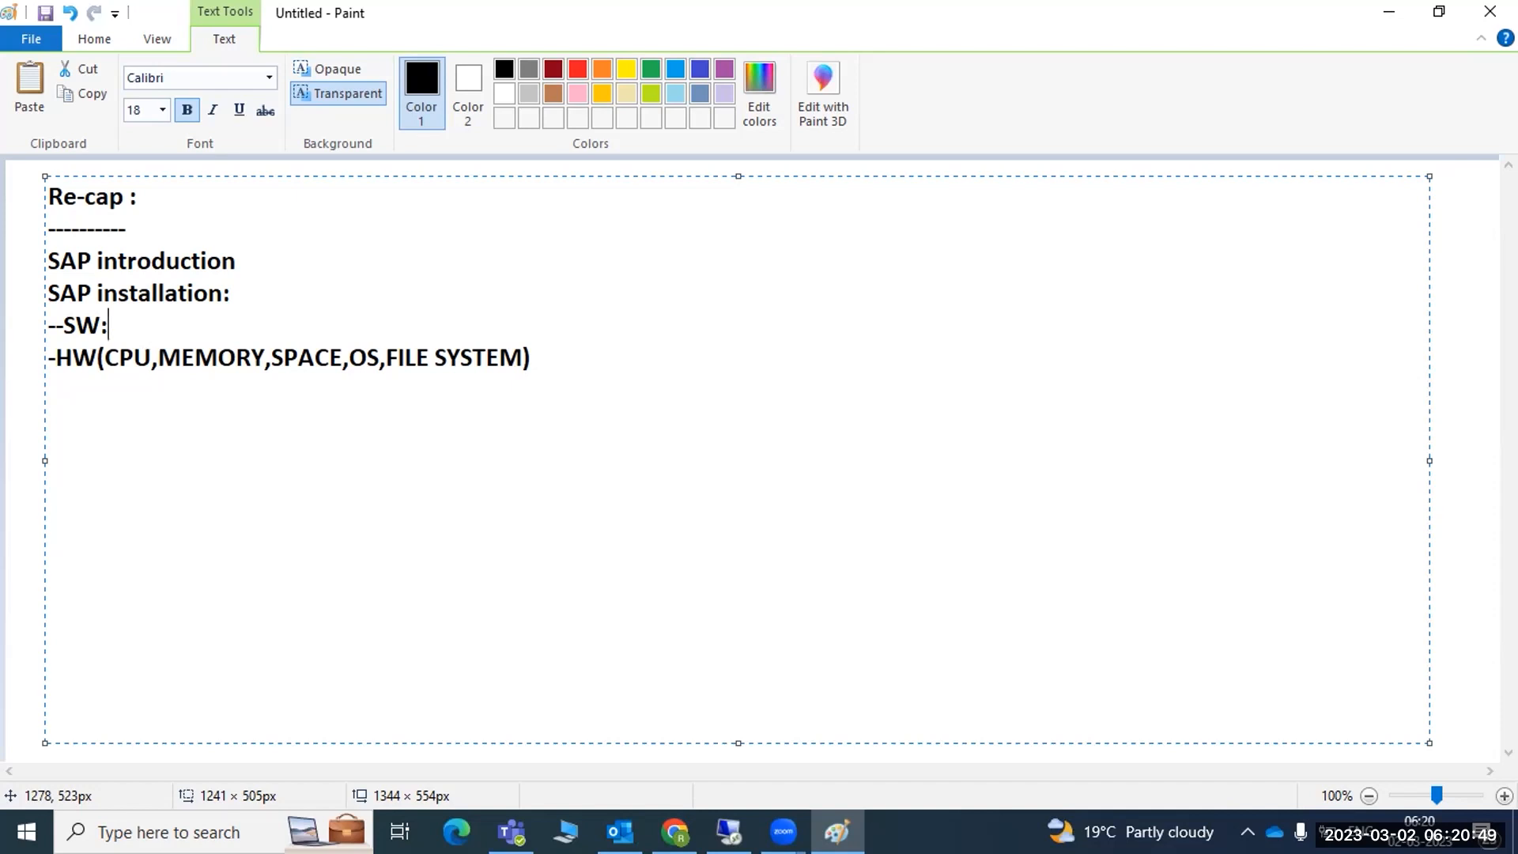
pyautogui.write('SWPM,')
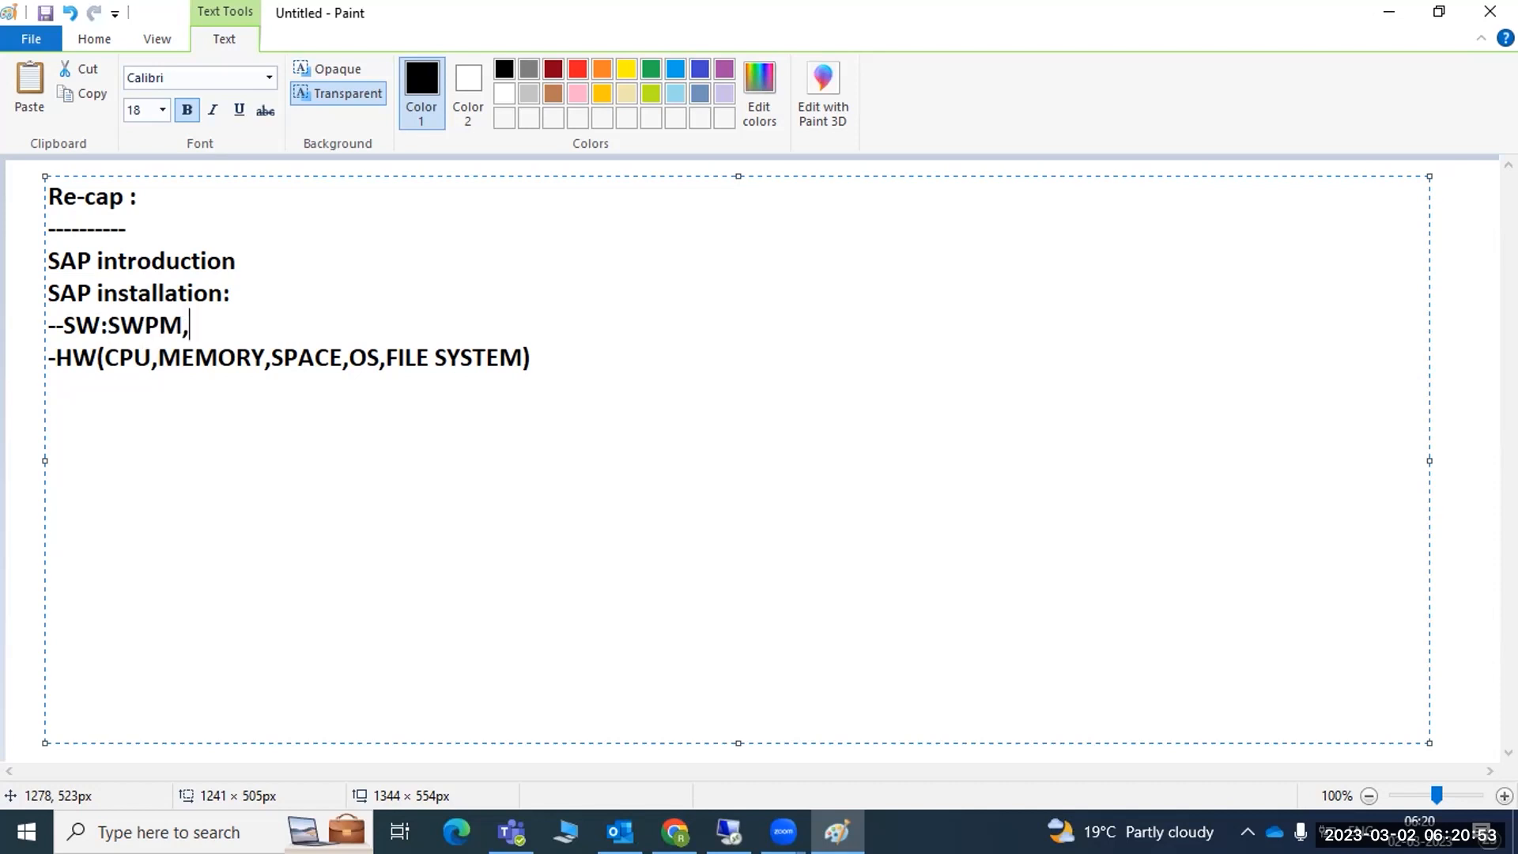
pyautogui.write('EXPORTS')
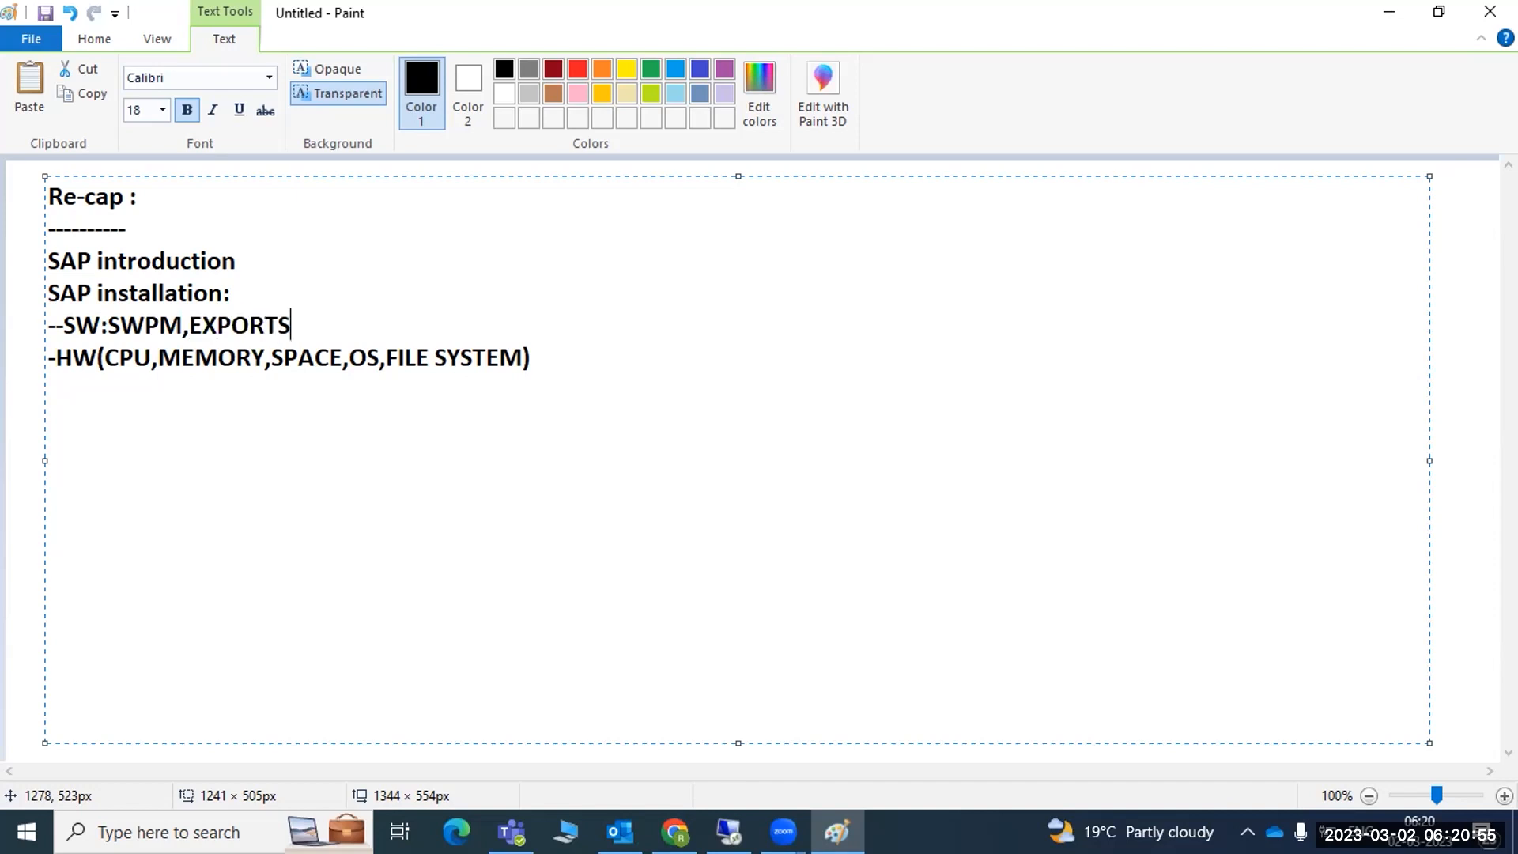
pyautogui.write(',KERNEL,')
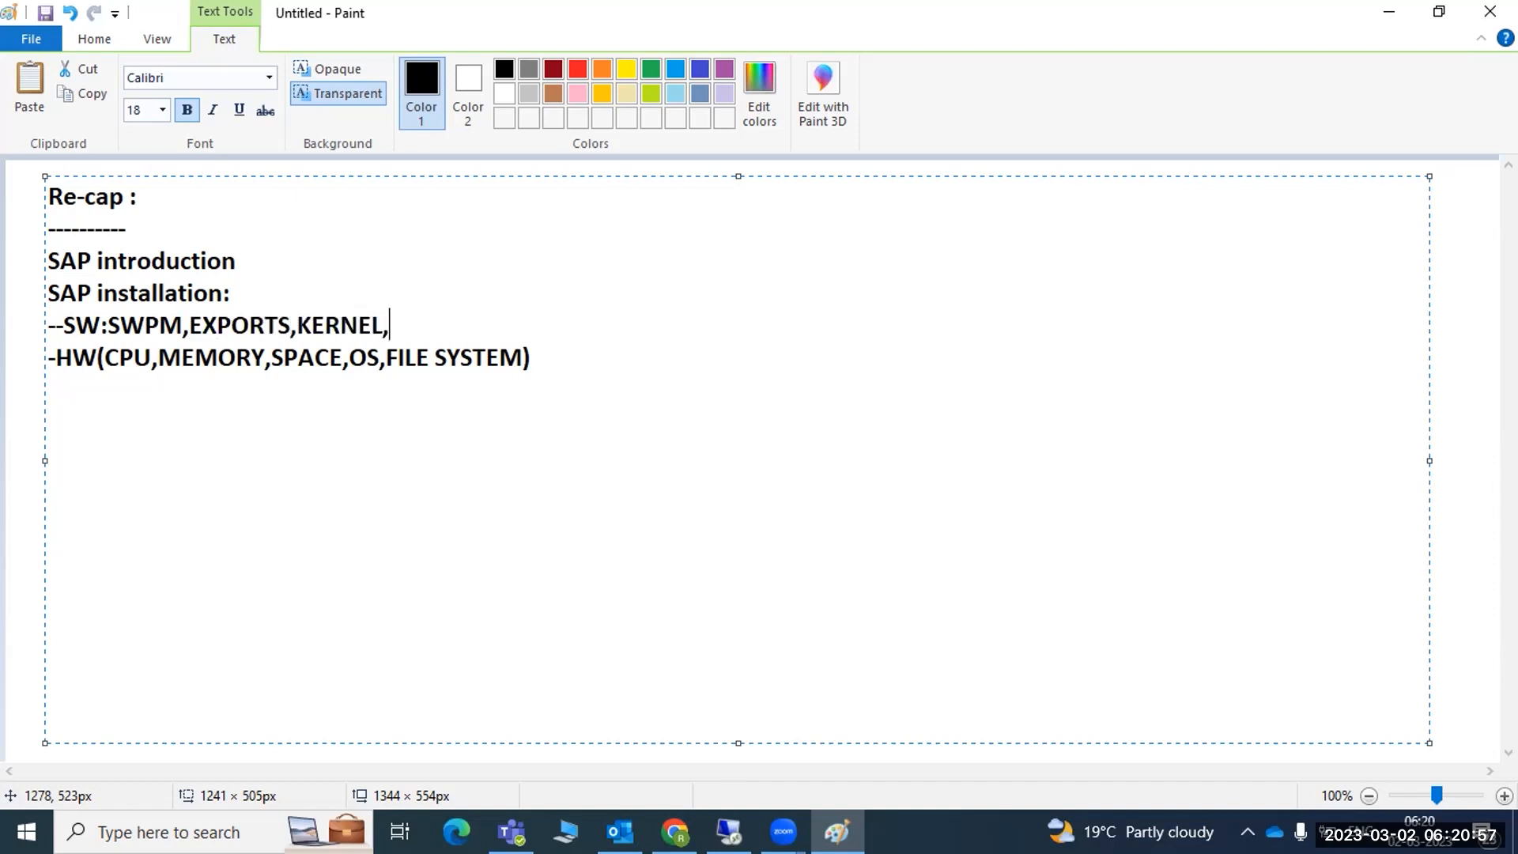
pyautogui.write('DB,DB')
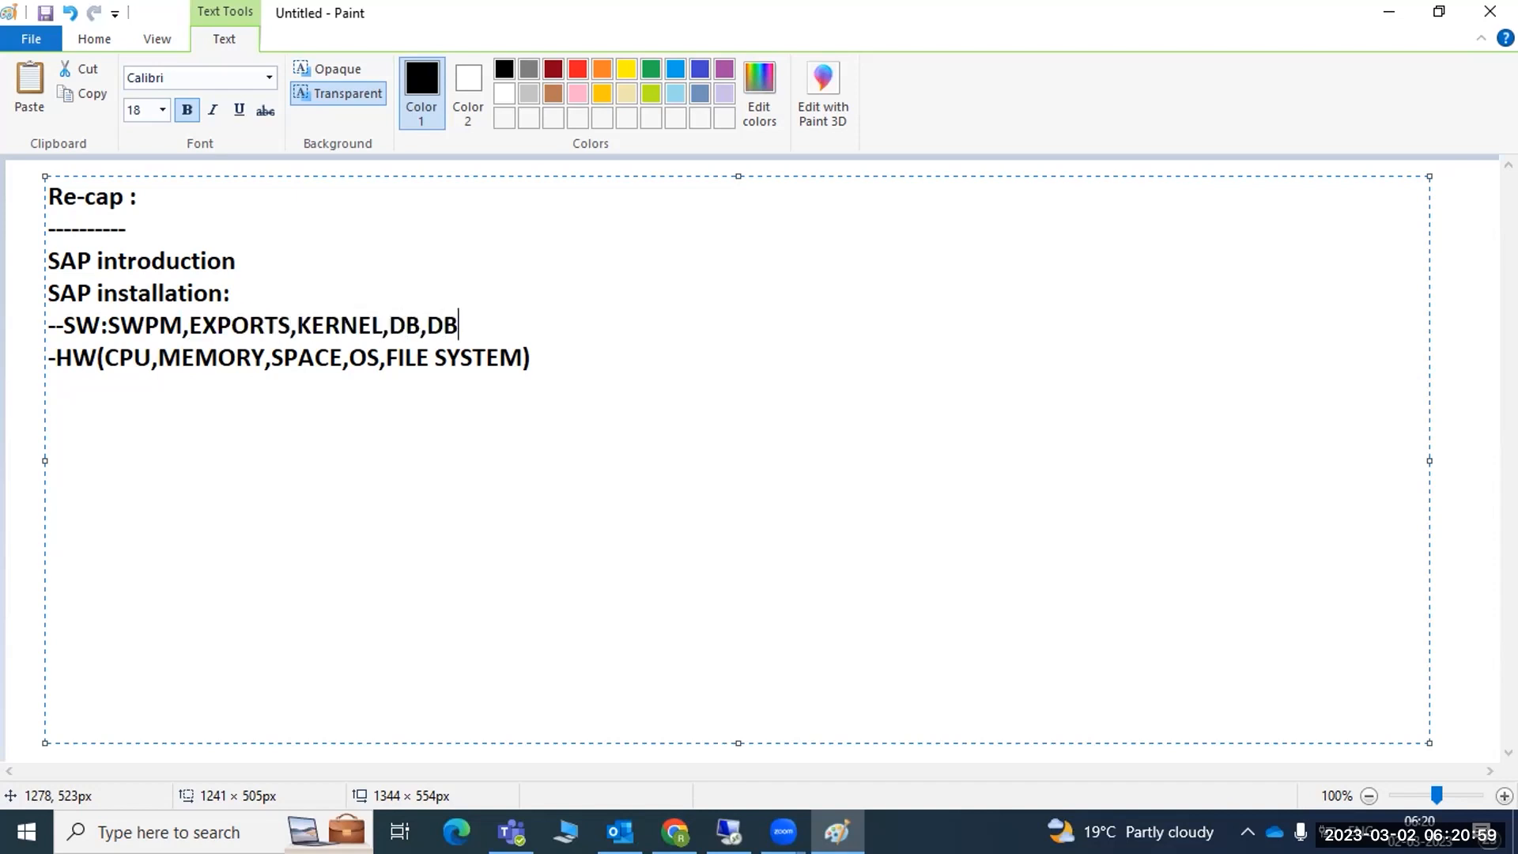
pyautogui.write('CLIENT,SAP')
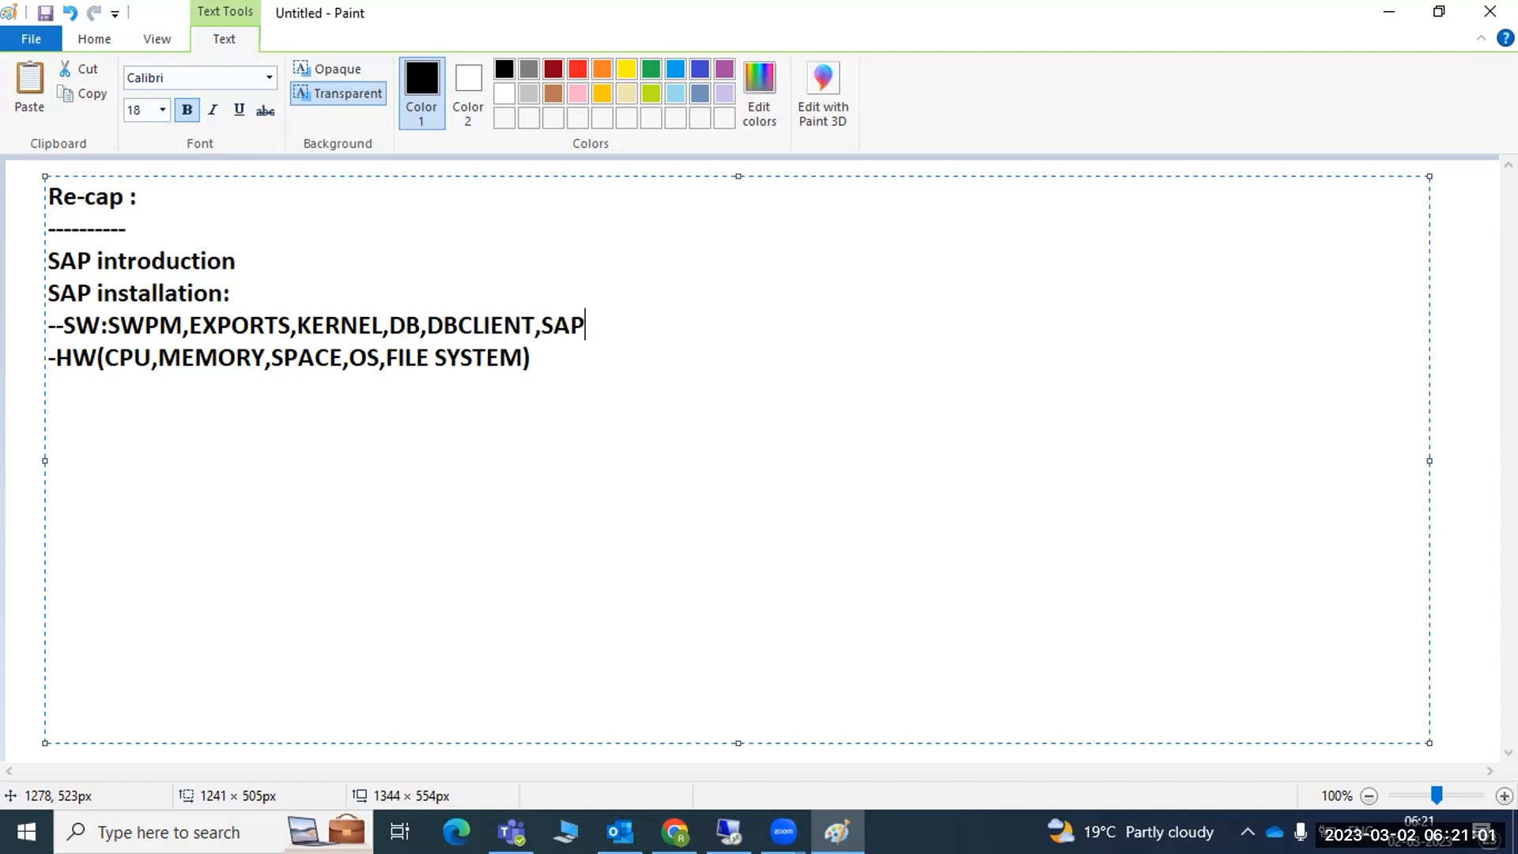
pyautogui.write('HOSTAGENT')
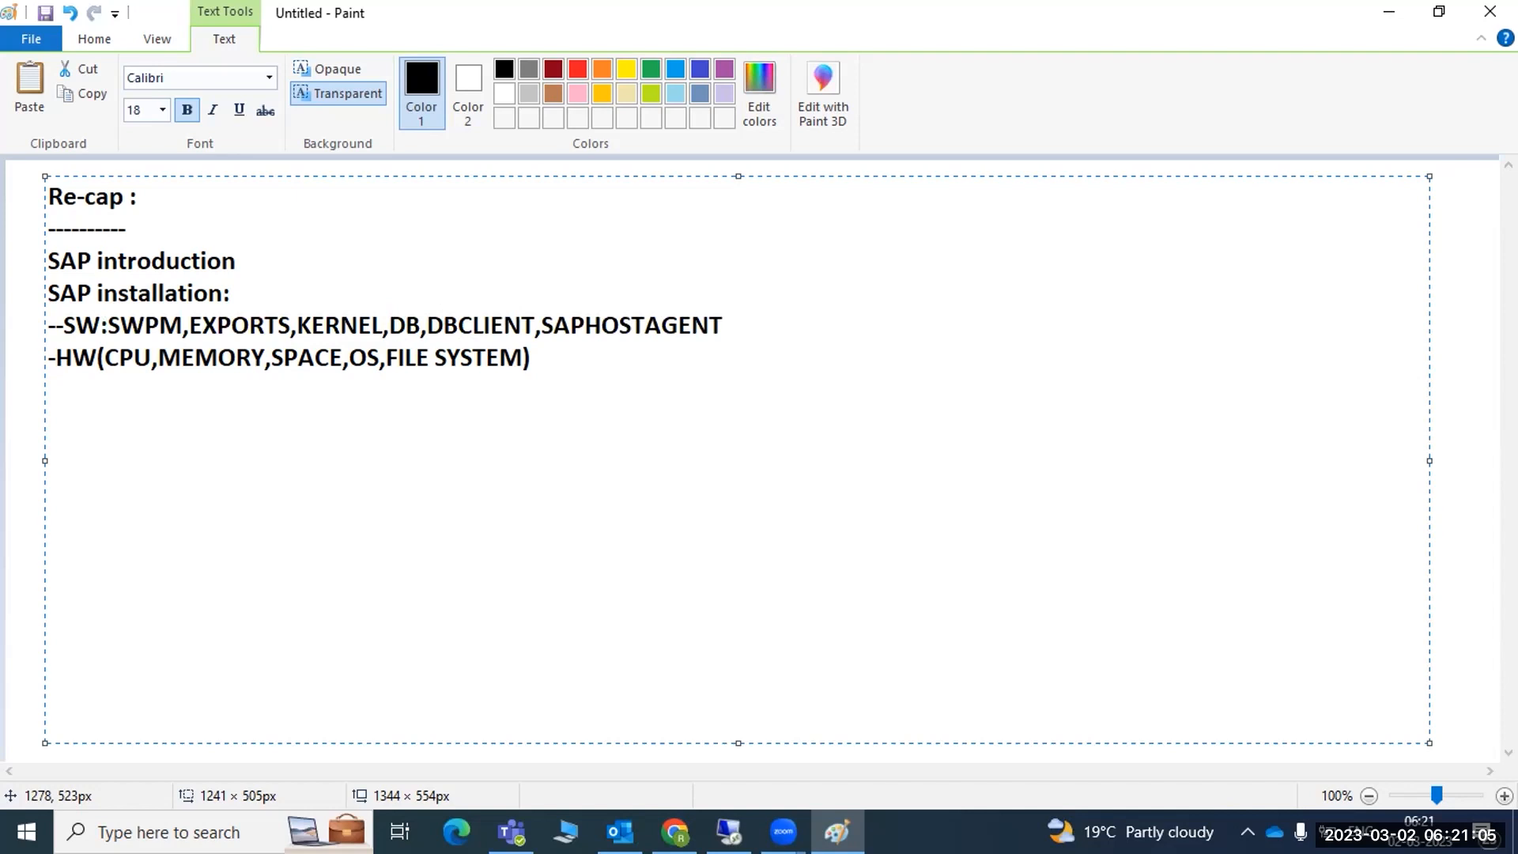
# Insert spacing after the software list and type '--SMP-service.sap.com or support.sap.com', highlighting the addresses
pyautogui.press('Return')
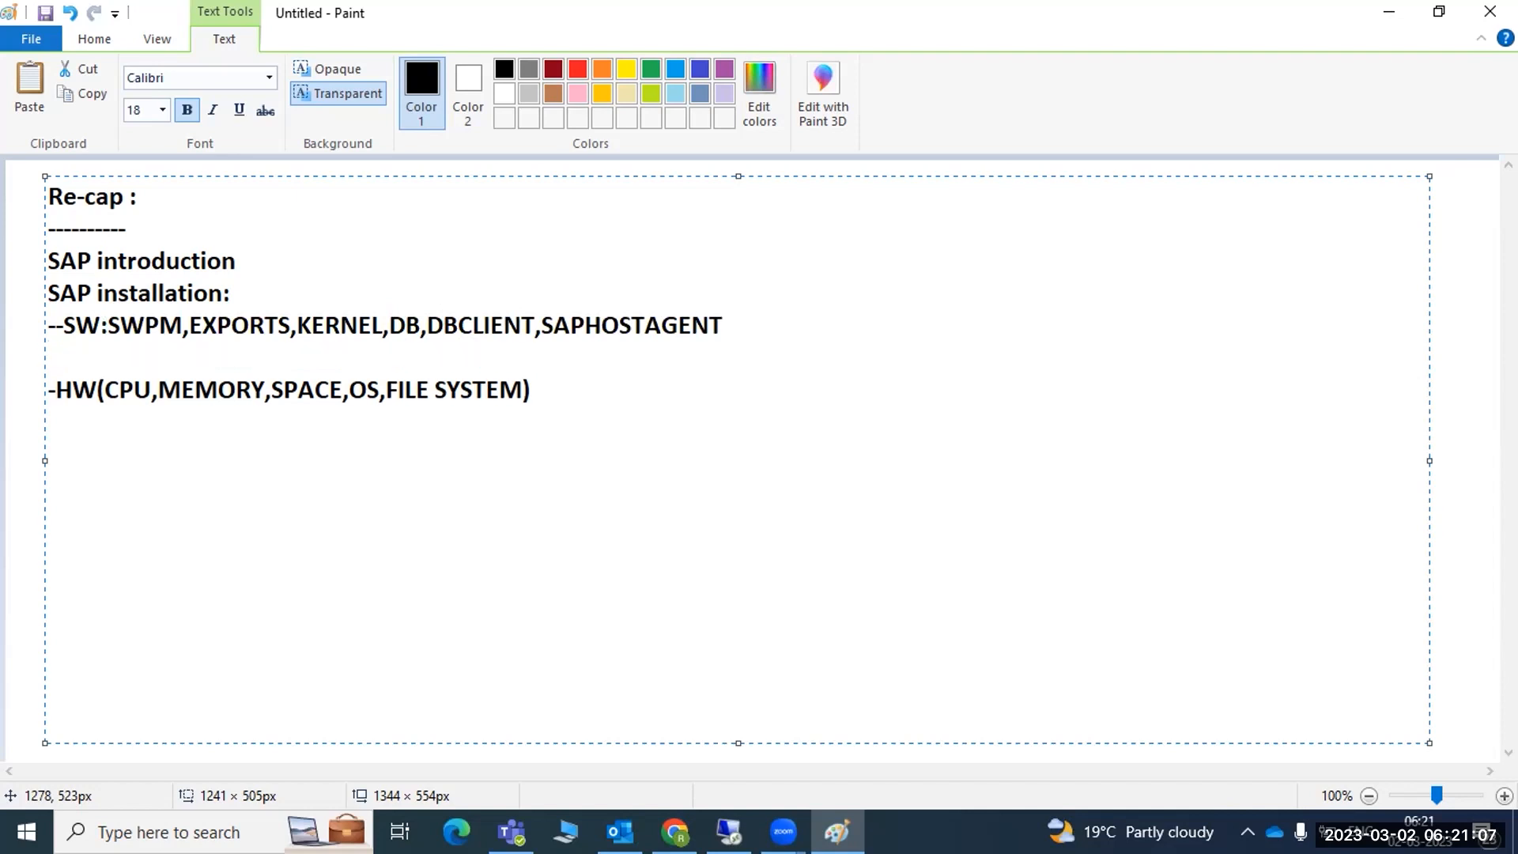
pyautogui.press('Return')
pyautogui.press('Return')
pyautogui.press('Return')
pyautogui.press('Return')
pyautogui.press('Return')
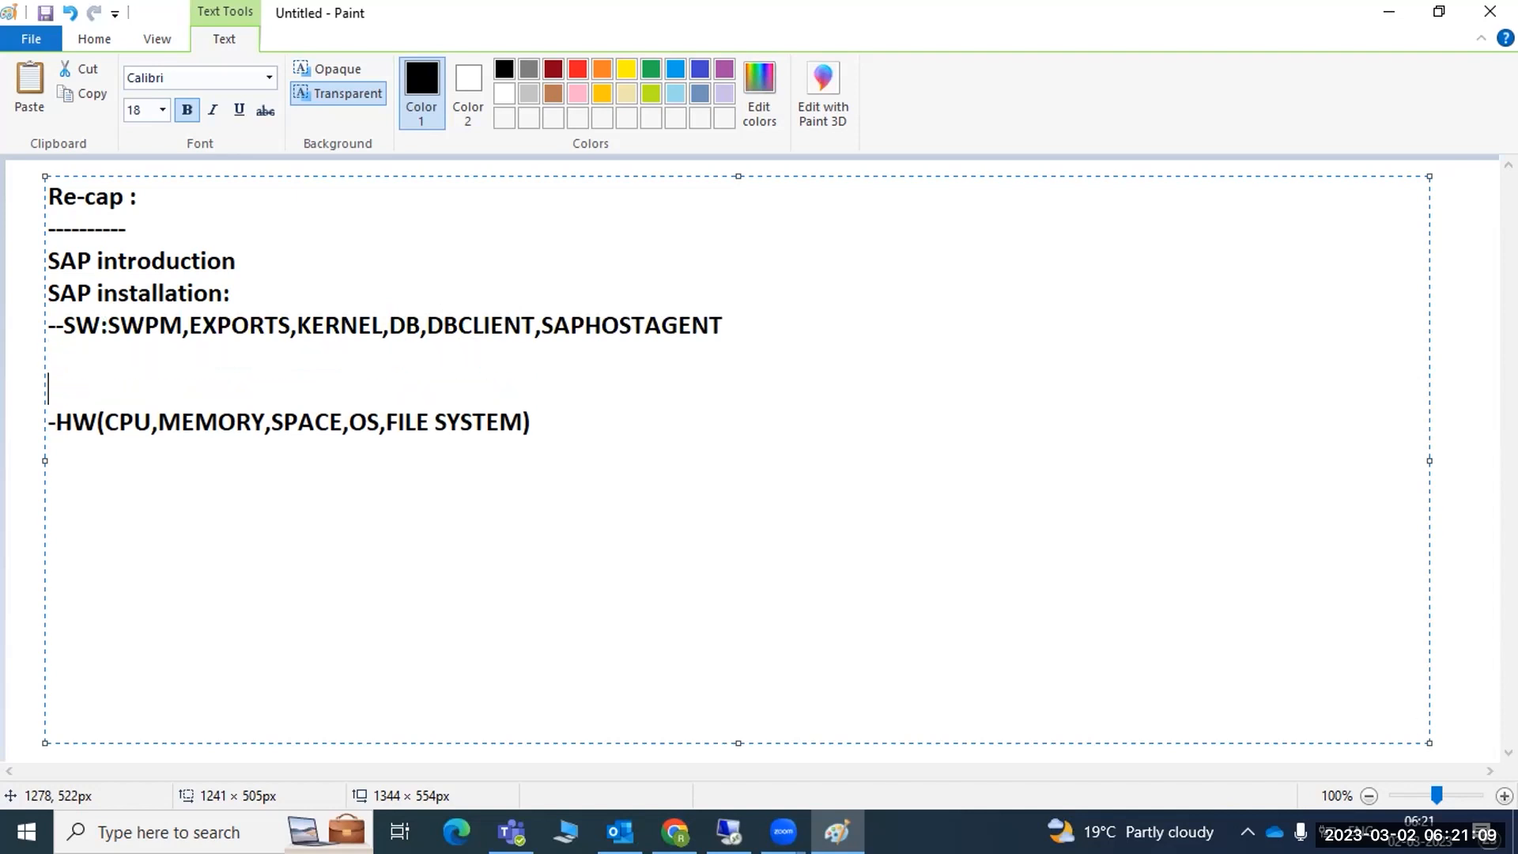
pyautogui.press('Up')
pyautogui.press('Up')
pyautogui.press('Up')
pyautogui.press('Up')
pyautogui.press('Up')
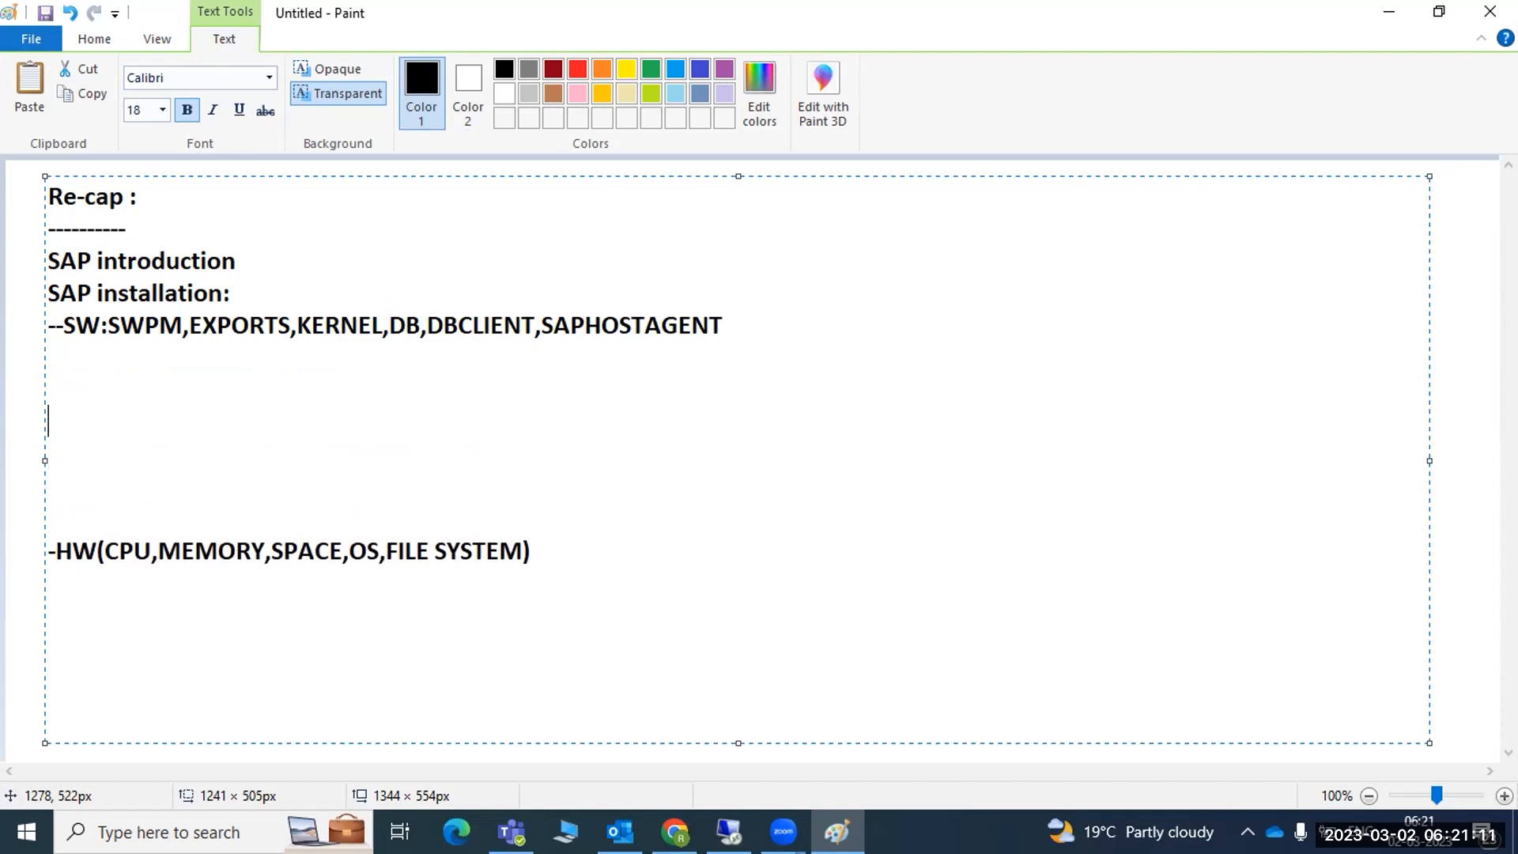
pyautogui.press('Return')
pyautogui.write('--')
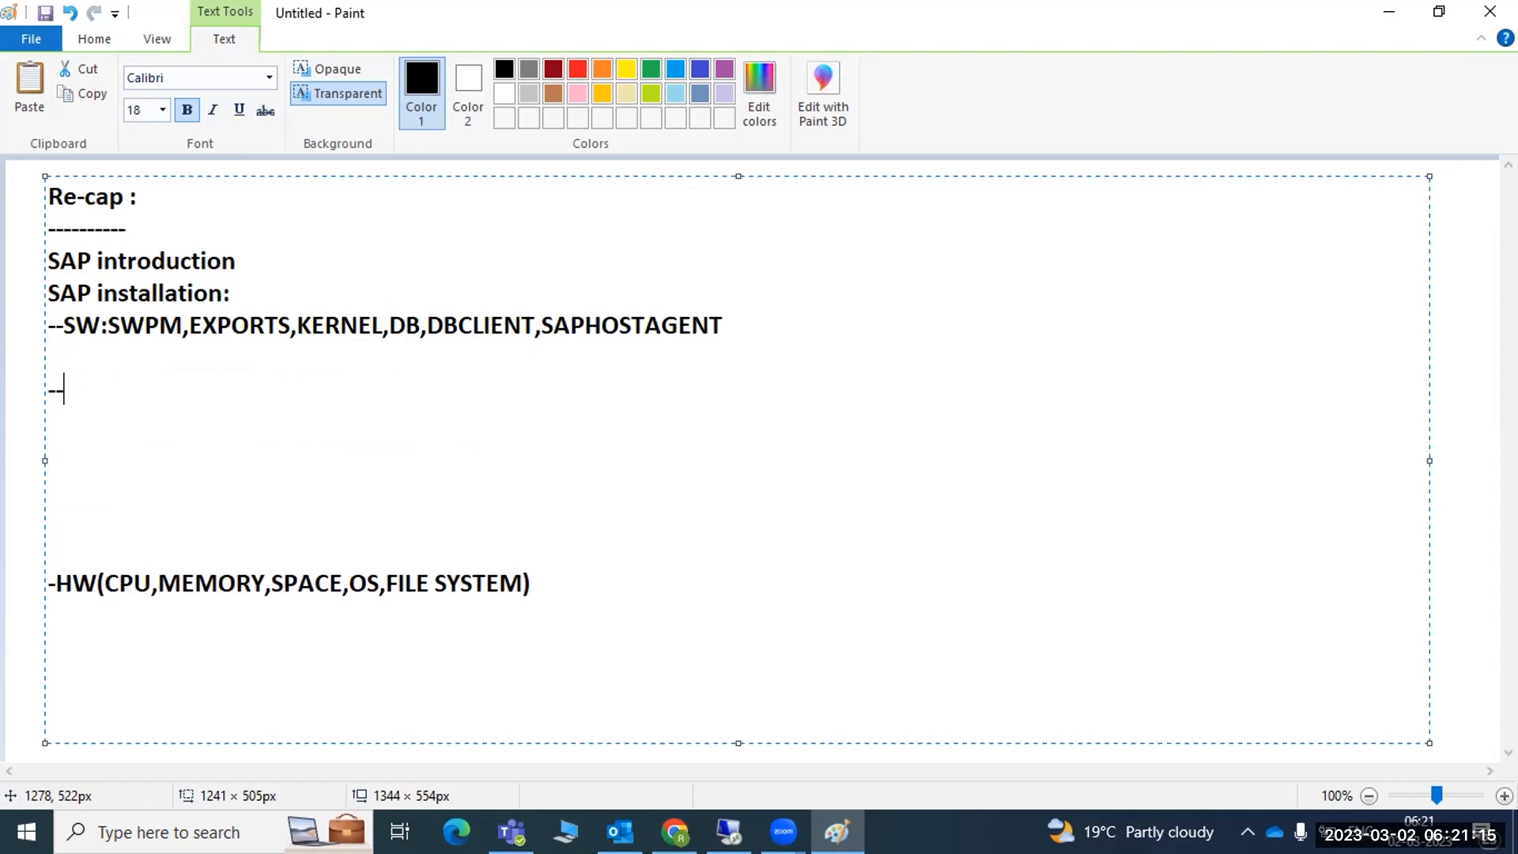
pyautogui.write('SMP-se')
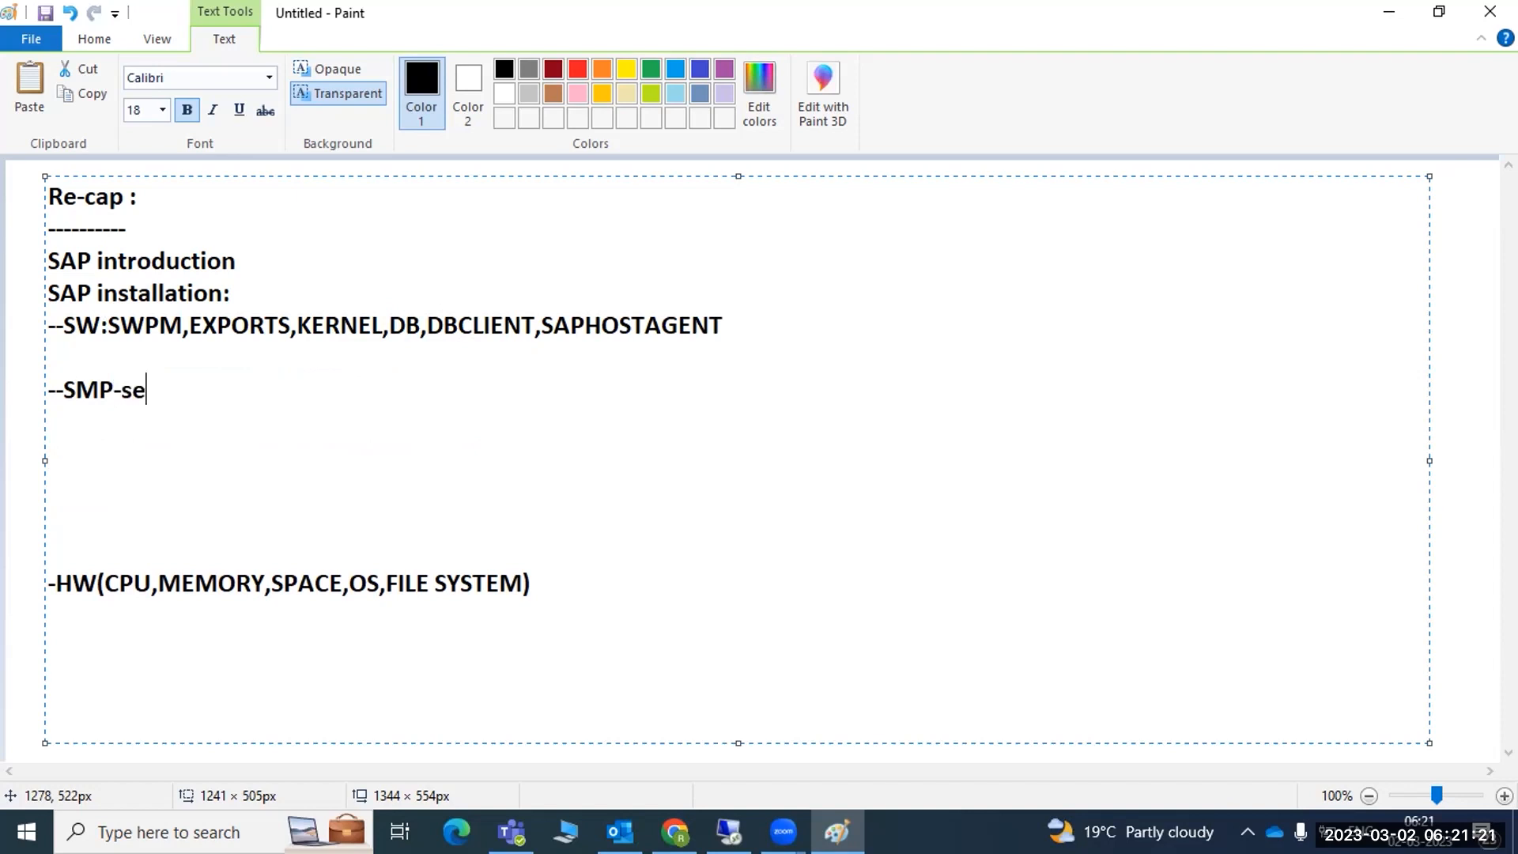
pyautogui.write('rvice.sap.com ot')
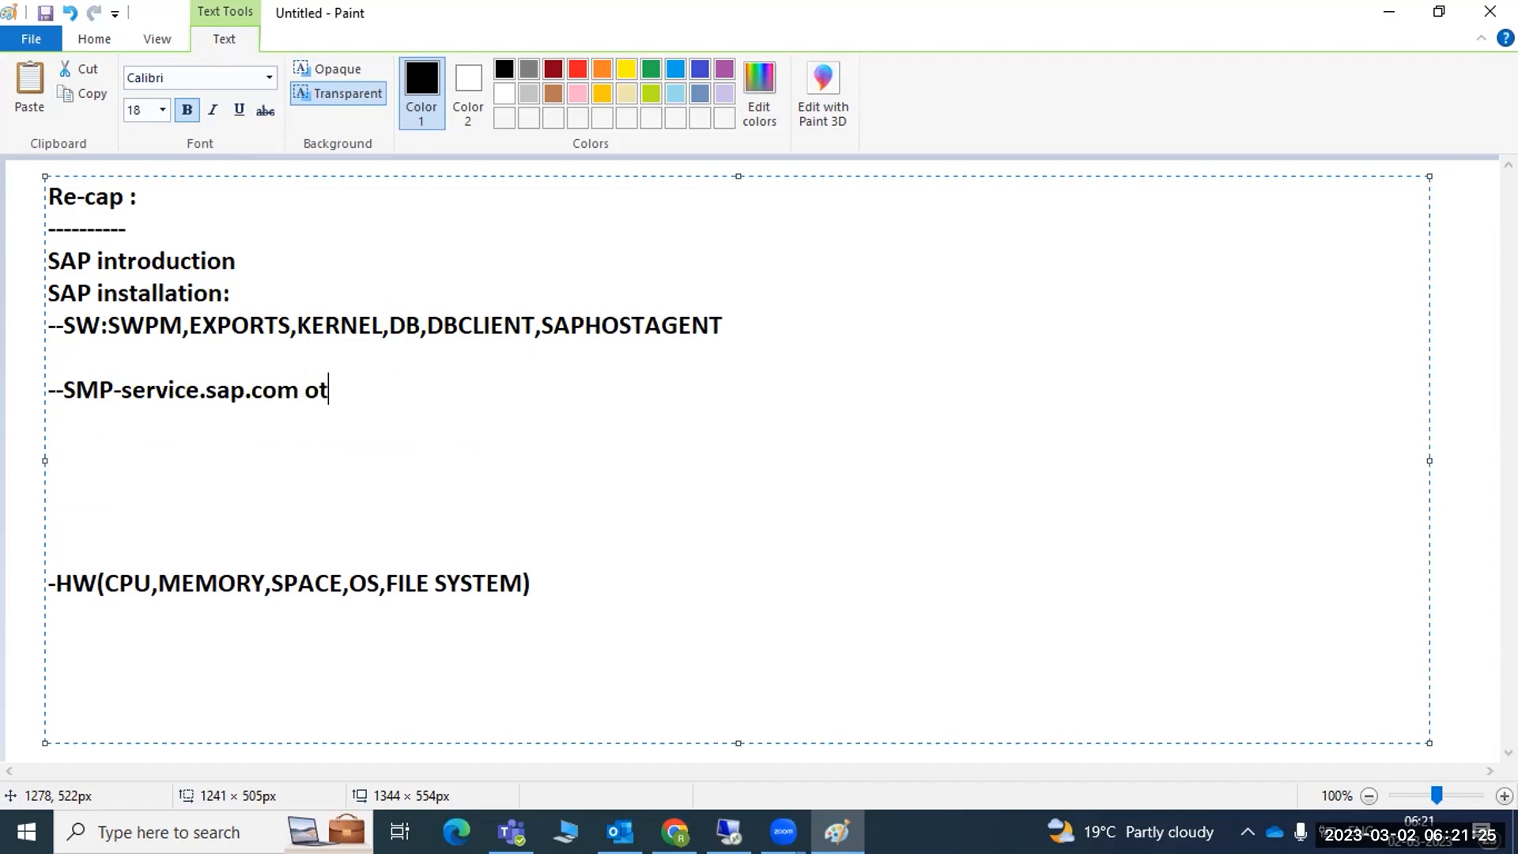
pyautogui.press('BackSpace')
pyautogui.write('r suppo')
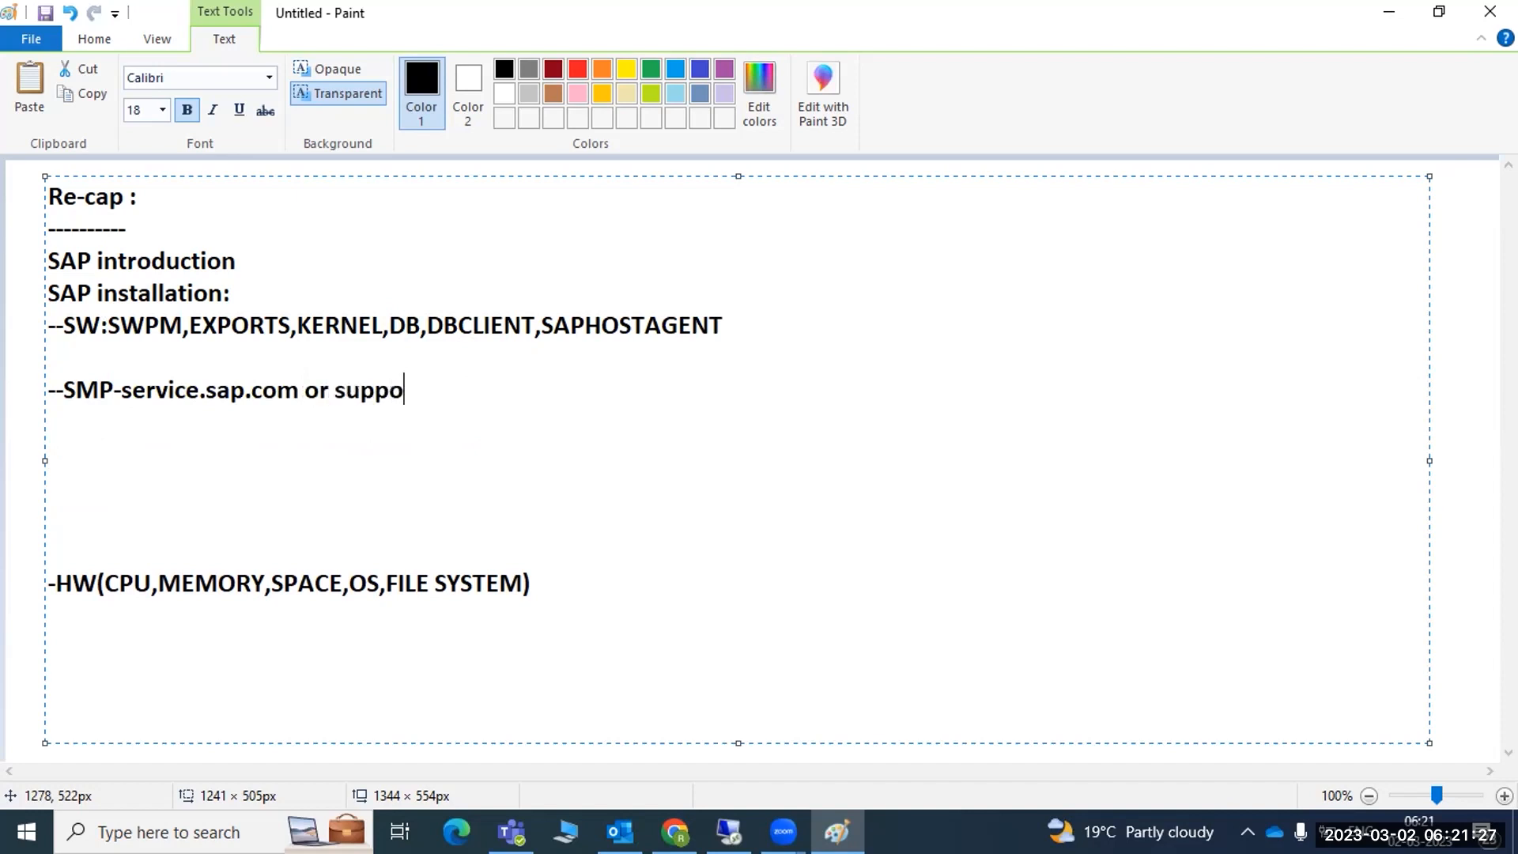
pyautogui.write('rt.sap.com')
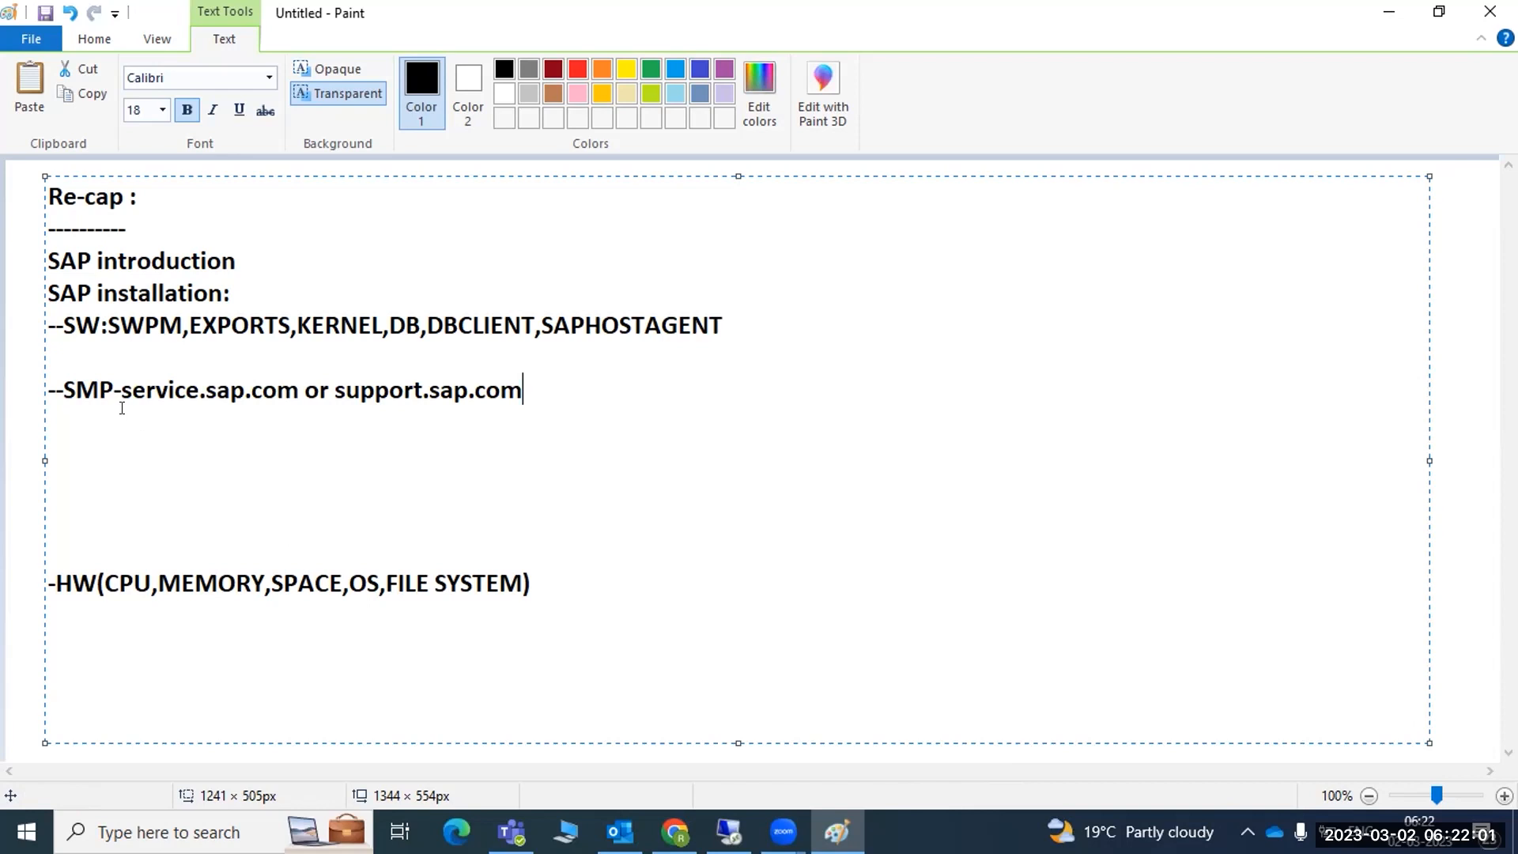
pyautogui.moveTo(121, 390); pyautogui.dragTo(525, 393)
# Below the SMP line, add '--S userid' with a placeholder S-user ID and '-by your orga'
pyautogui.click(526, 392)
pyautogui.press('Return')
pyautogui.write('--S use')
pyautogui.write('rs')
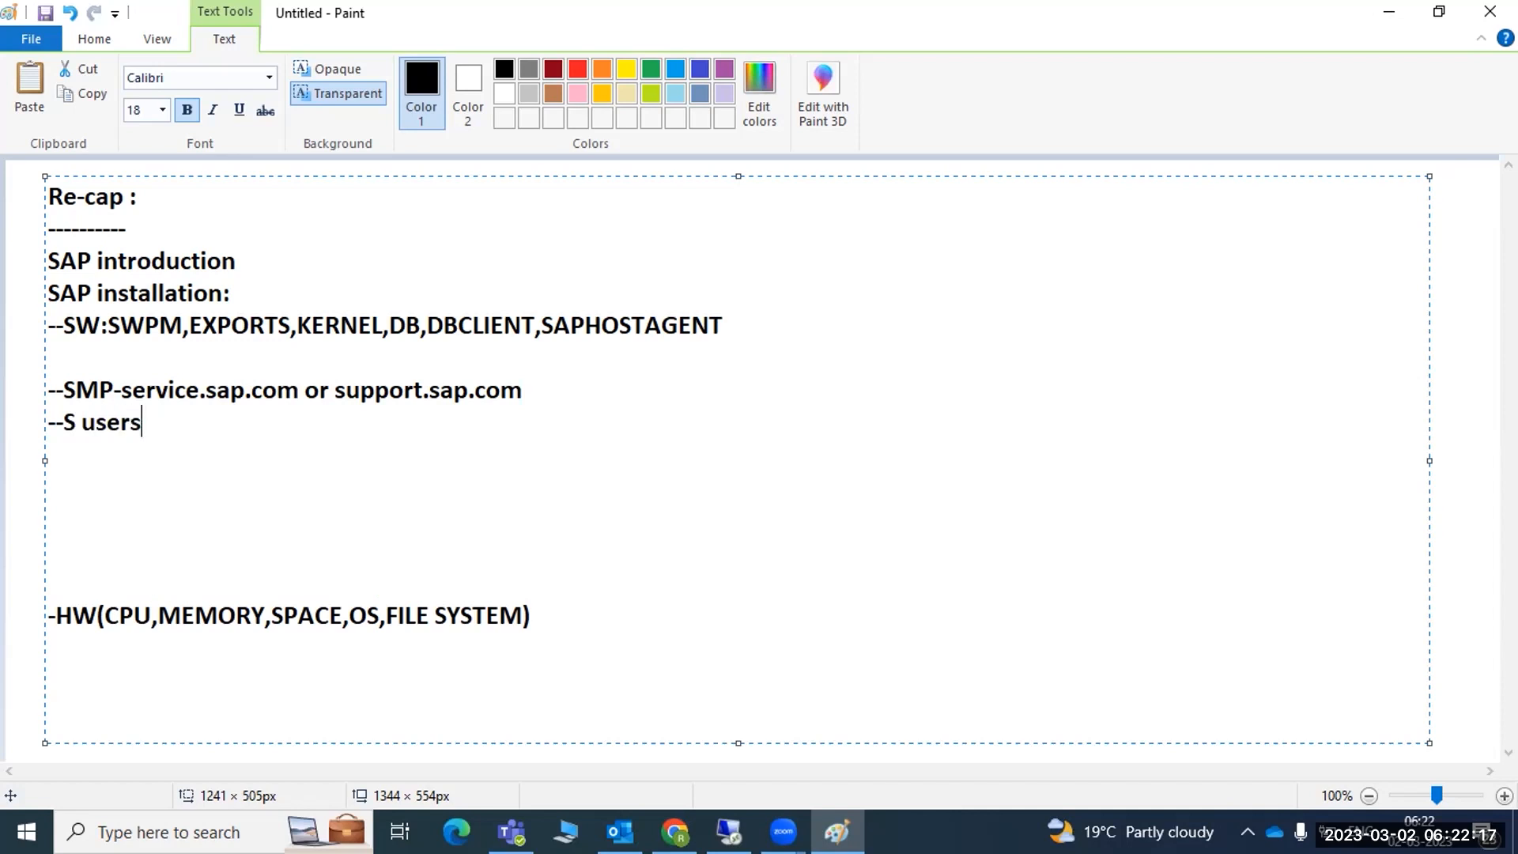
pyautogui.press('BackSpace')
pyautogui.write('id(S00XXXXXX')
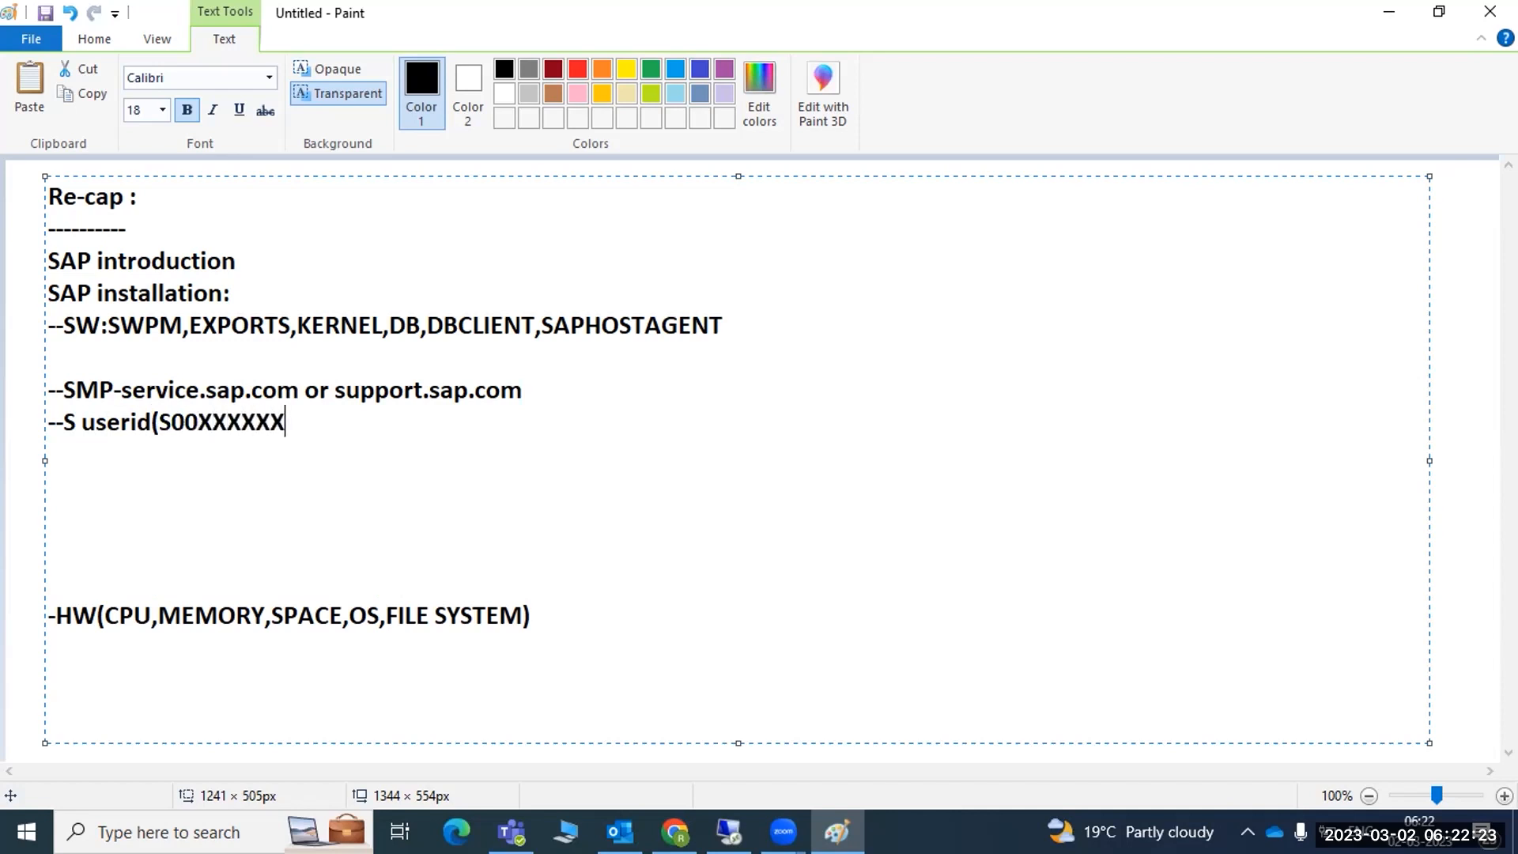
pyautogui.write('X) -by yo')
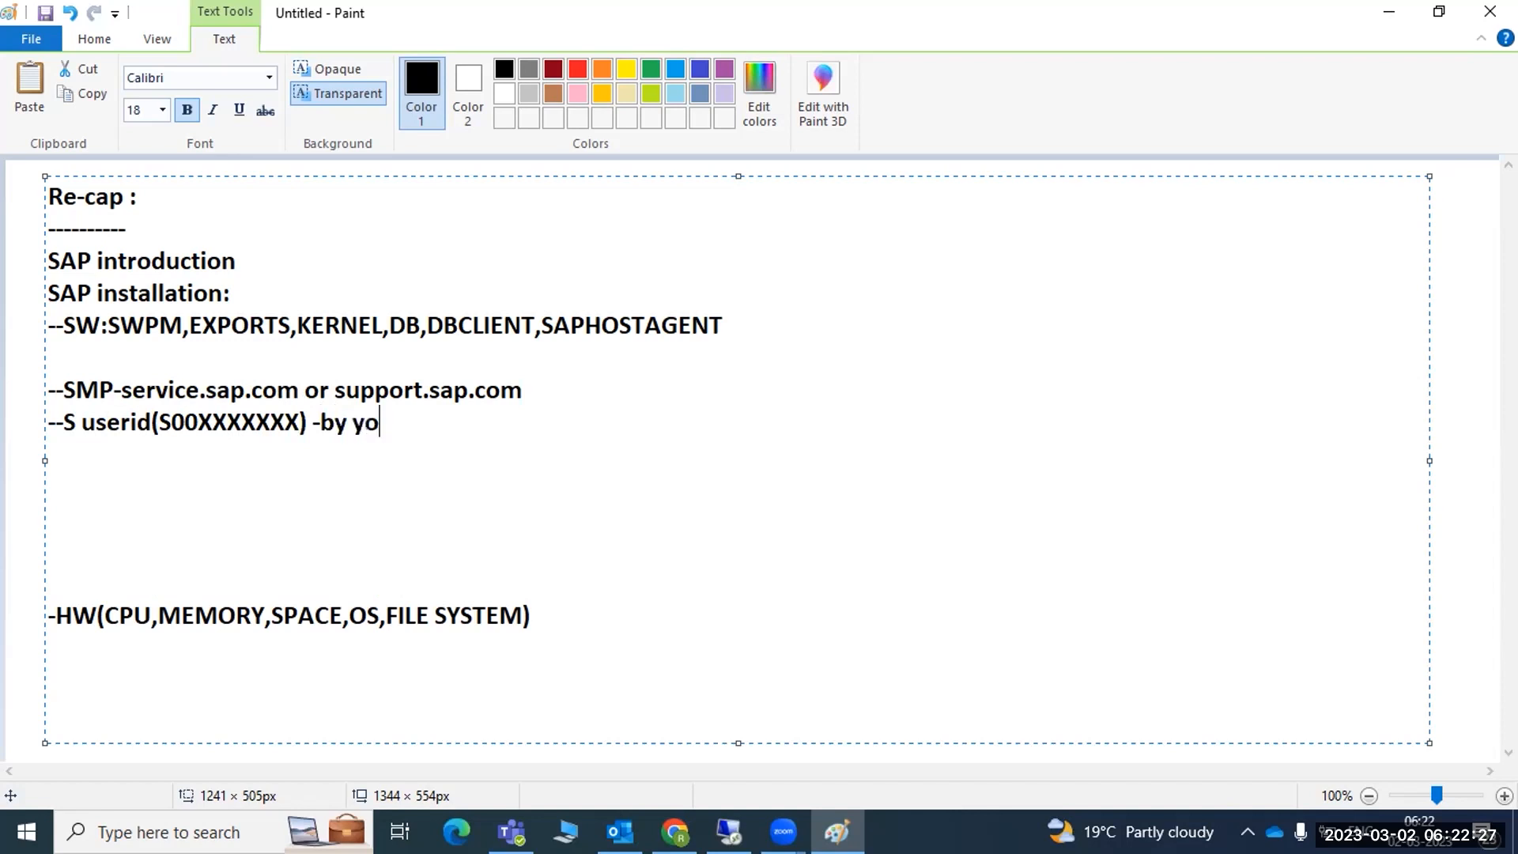
pyautogui.write('ur orga')
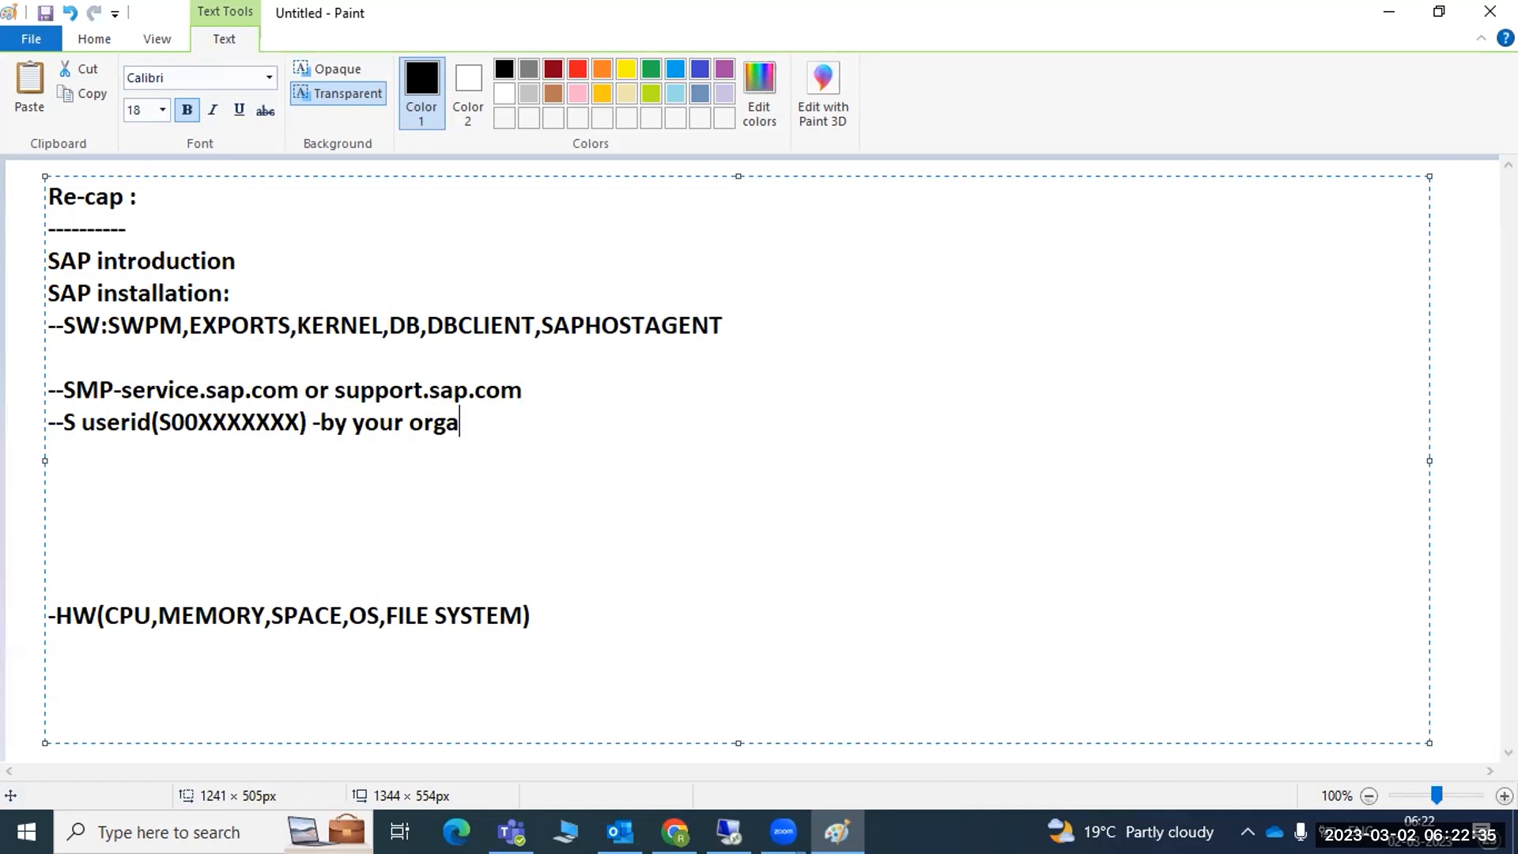
pyautogui.moveTo(49, 478); pyautogui.dragTo(14, 362)
# Clear all recap text and write the heading '---SWPM tool -' with a new line below
pyautogui.moveTo(560, 670); pyautogui.dragTo(45, 189)
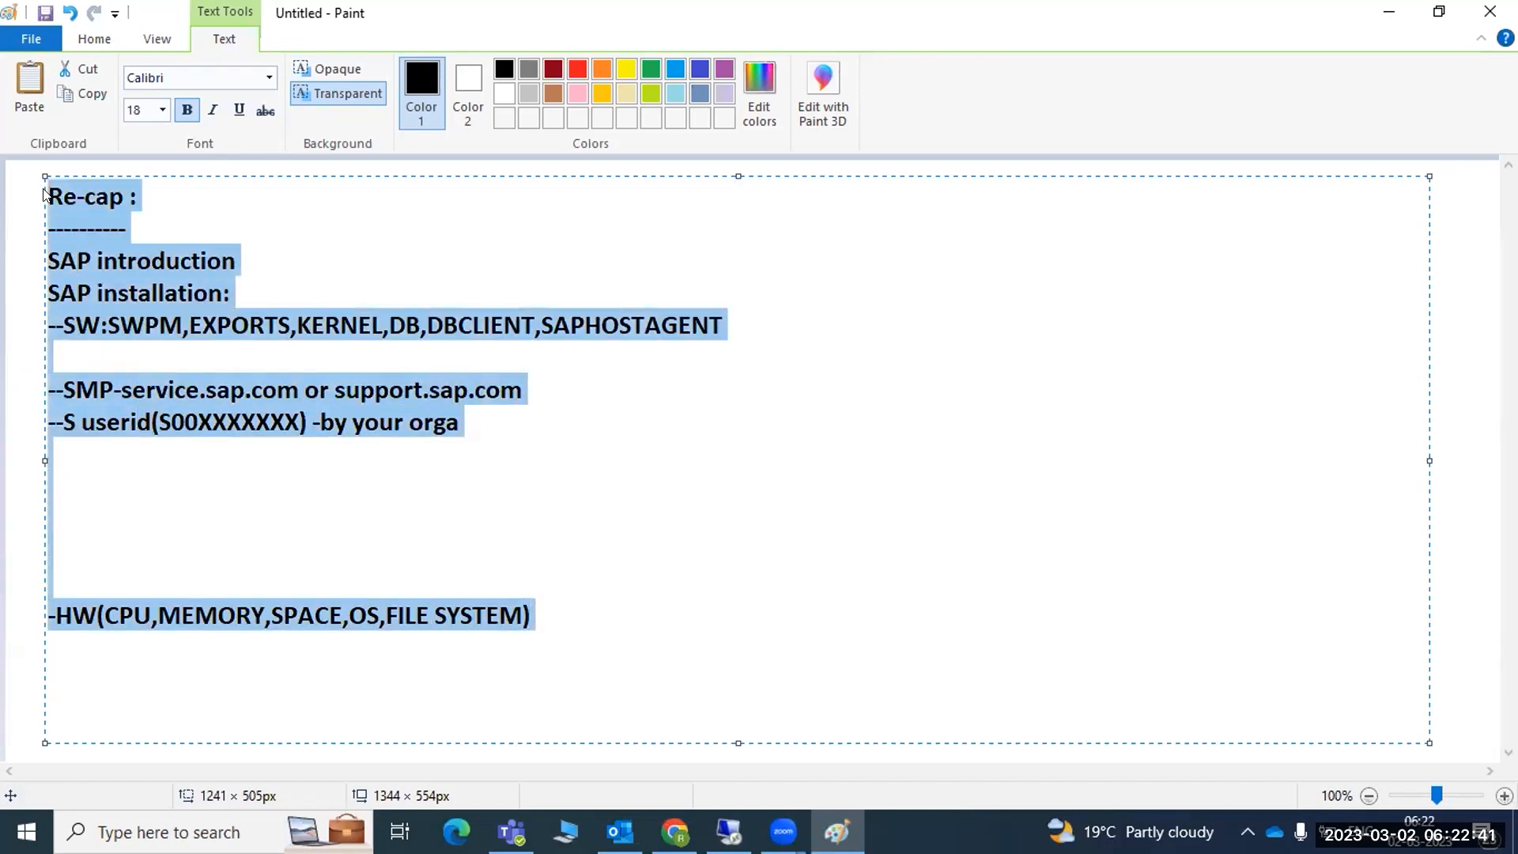
pyautogui.press('Delete')
pyautogui.write('SAP')
pyautogui.press('BackSpace')
pyautogui.press('BackSpace')
pyautogui.press('BackSpace')
pyautogui.write('---S')
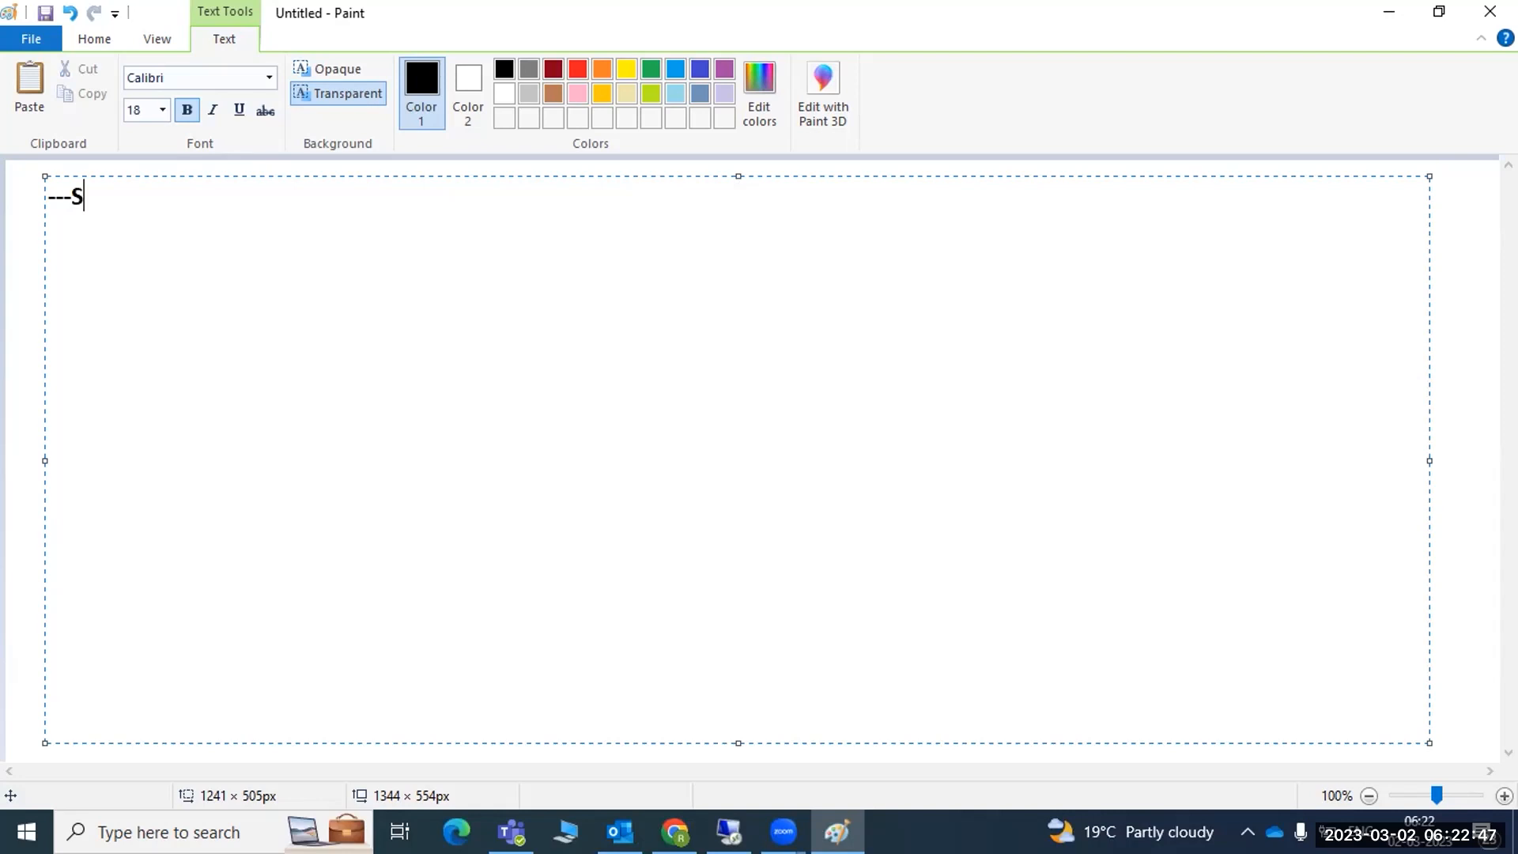
pyautogui.write('WPM tool -')
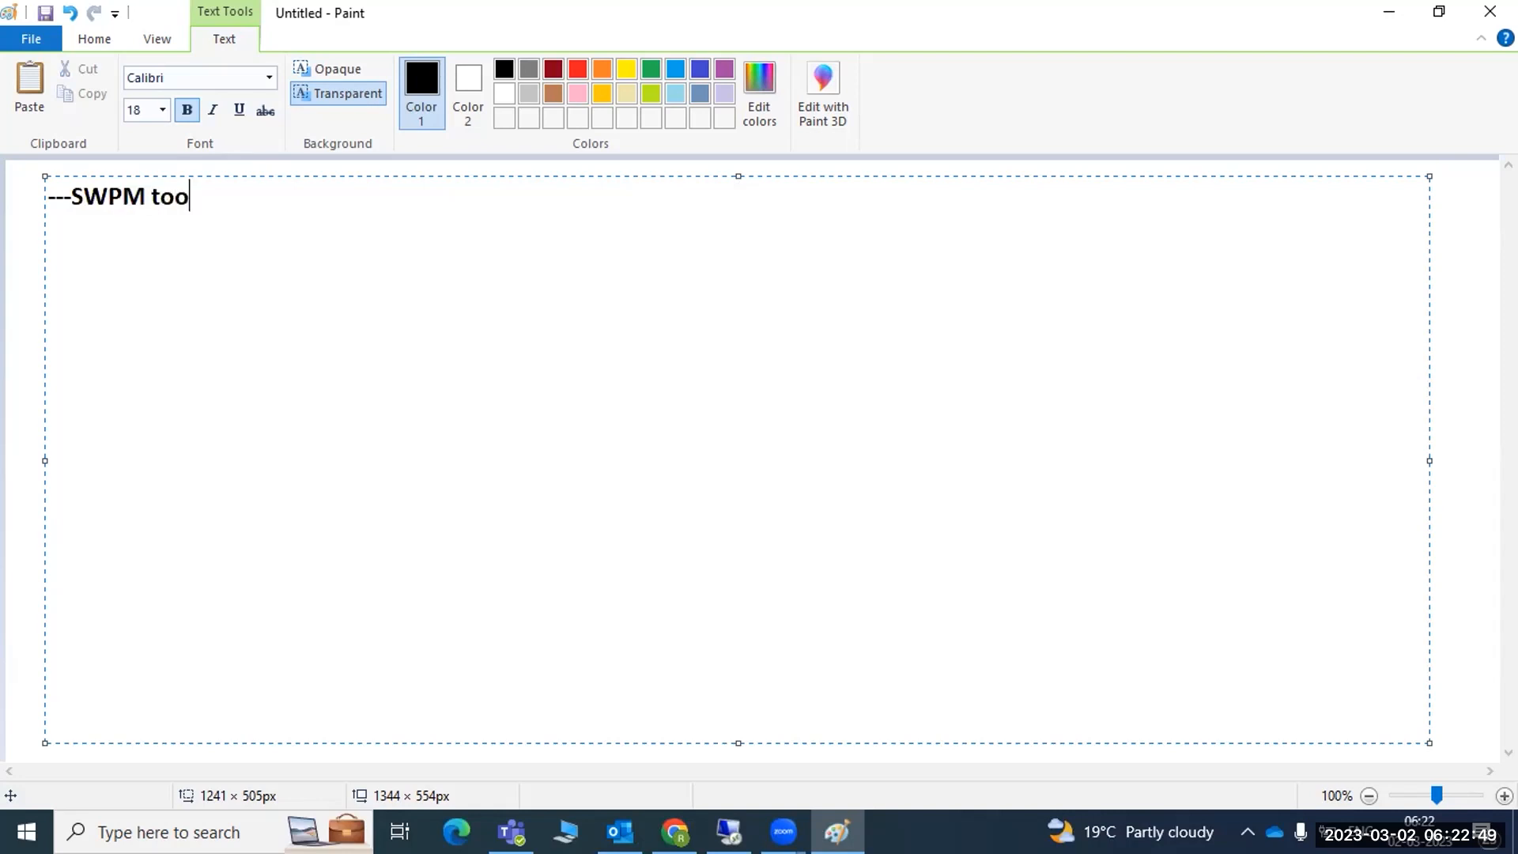
pyautogui.press('Return')
pyautogui.press('Return')
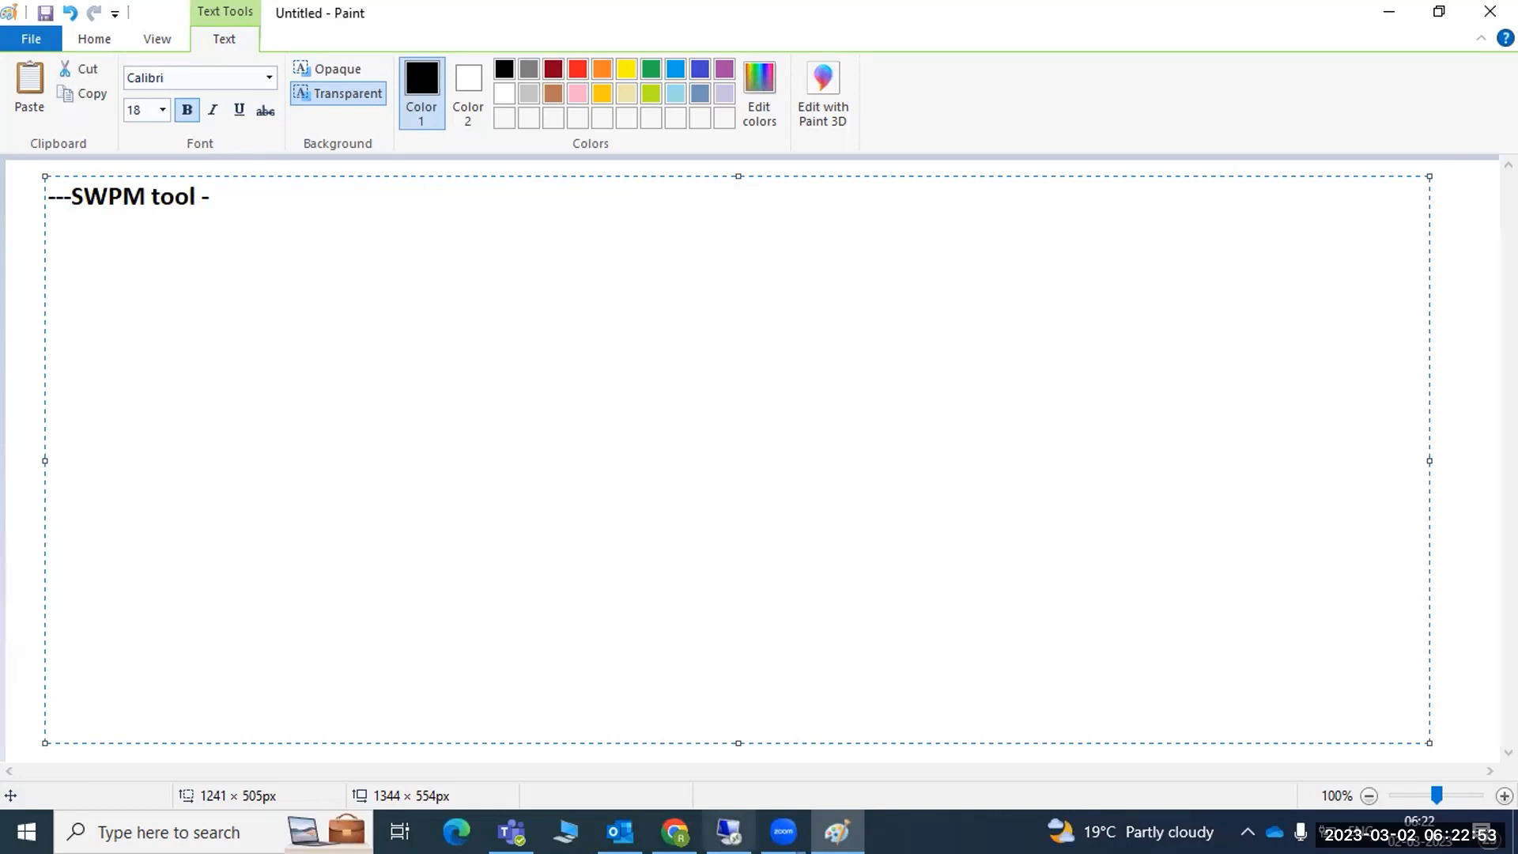
pyautogui.click(729, 830)
# Browse File Explorer on the server to C:\SAPSOFT\SWPM to find sapinst, then return to Chrome
pyautogui.click(228, 830)
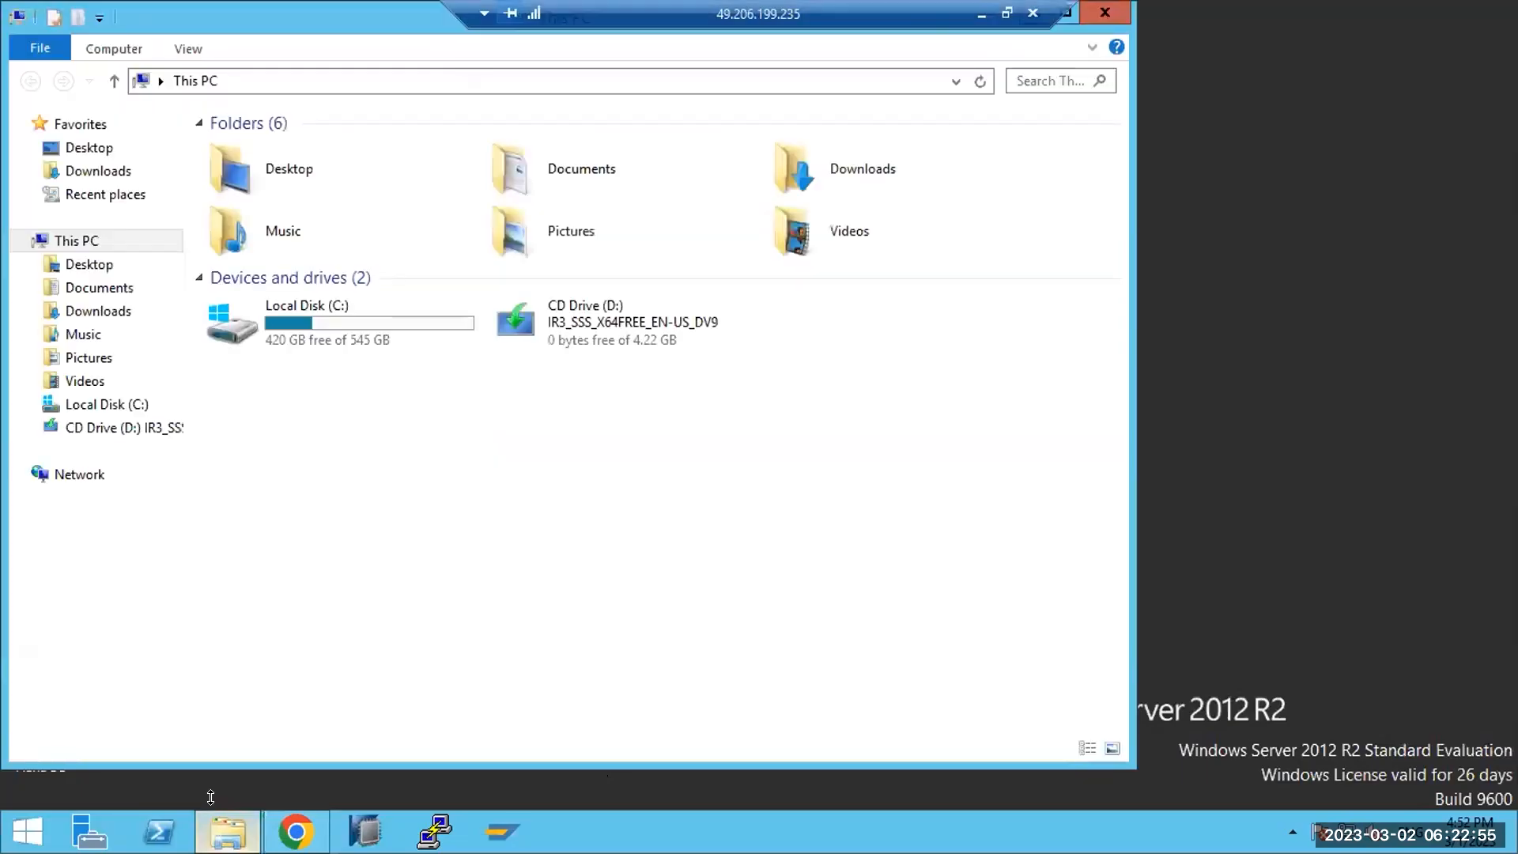
pyautogui.click(317, 327)
pyautogui.doubleClick(318, 328)
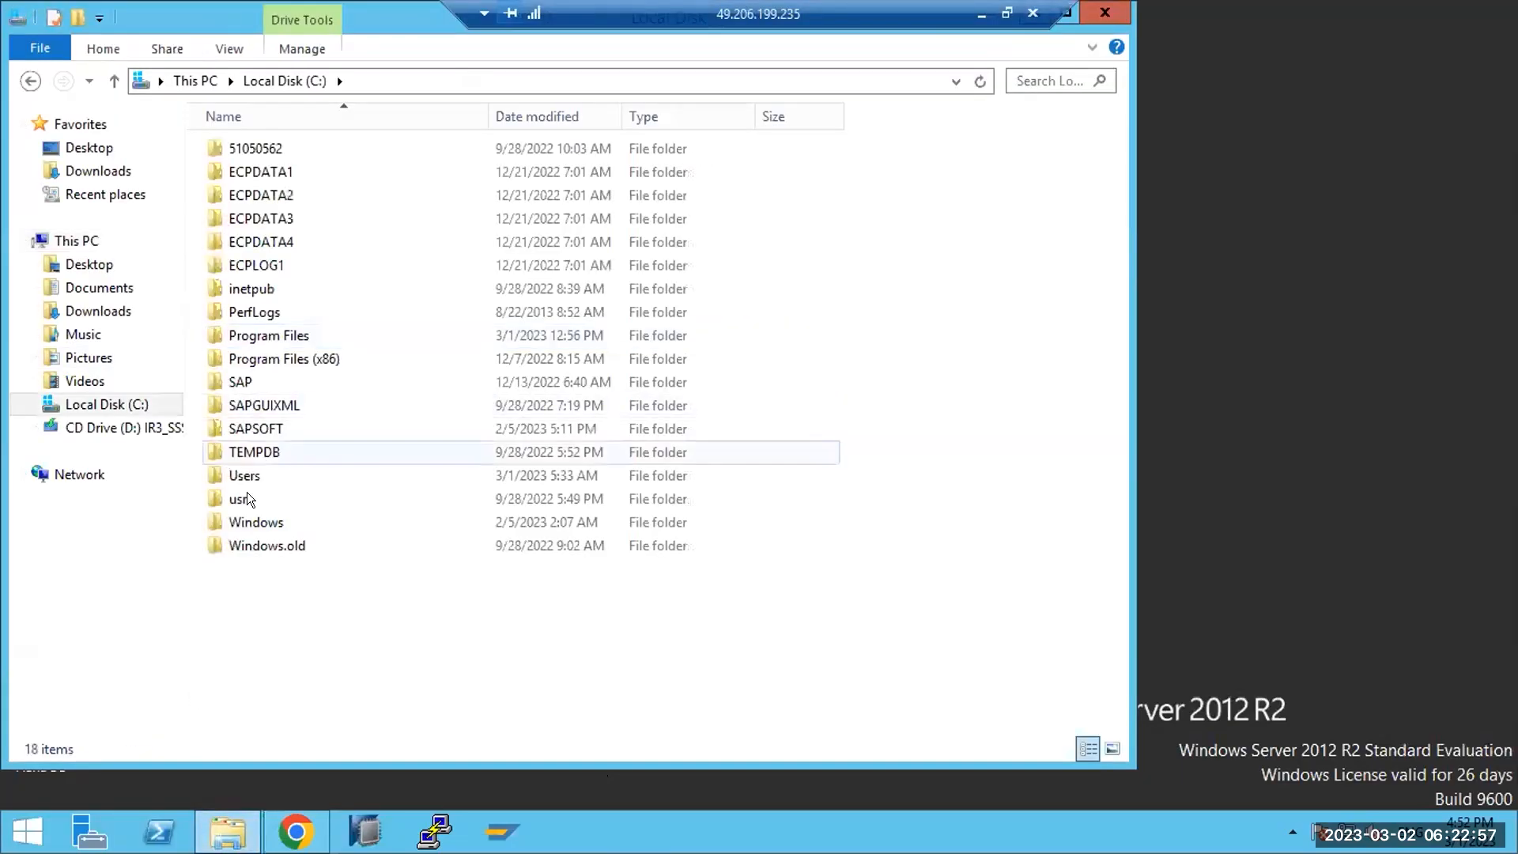
pyautogui.click(230, 428)
pyautogui.doubleClick(227, 426)
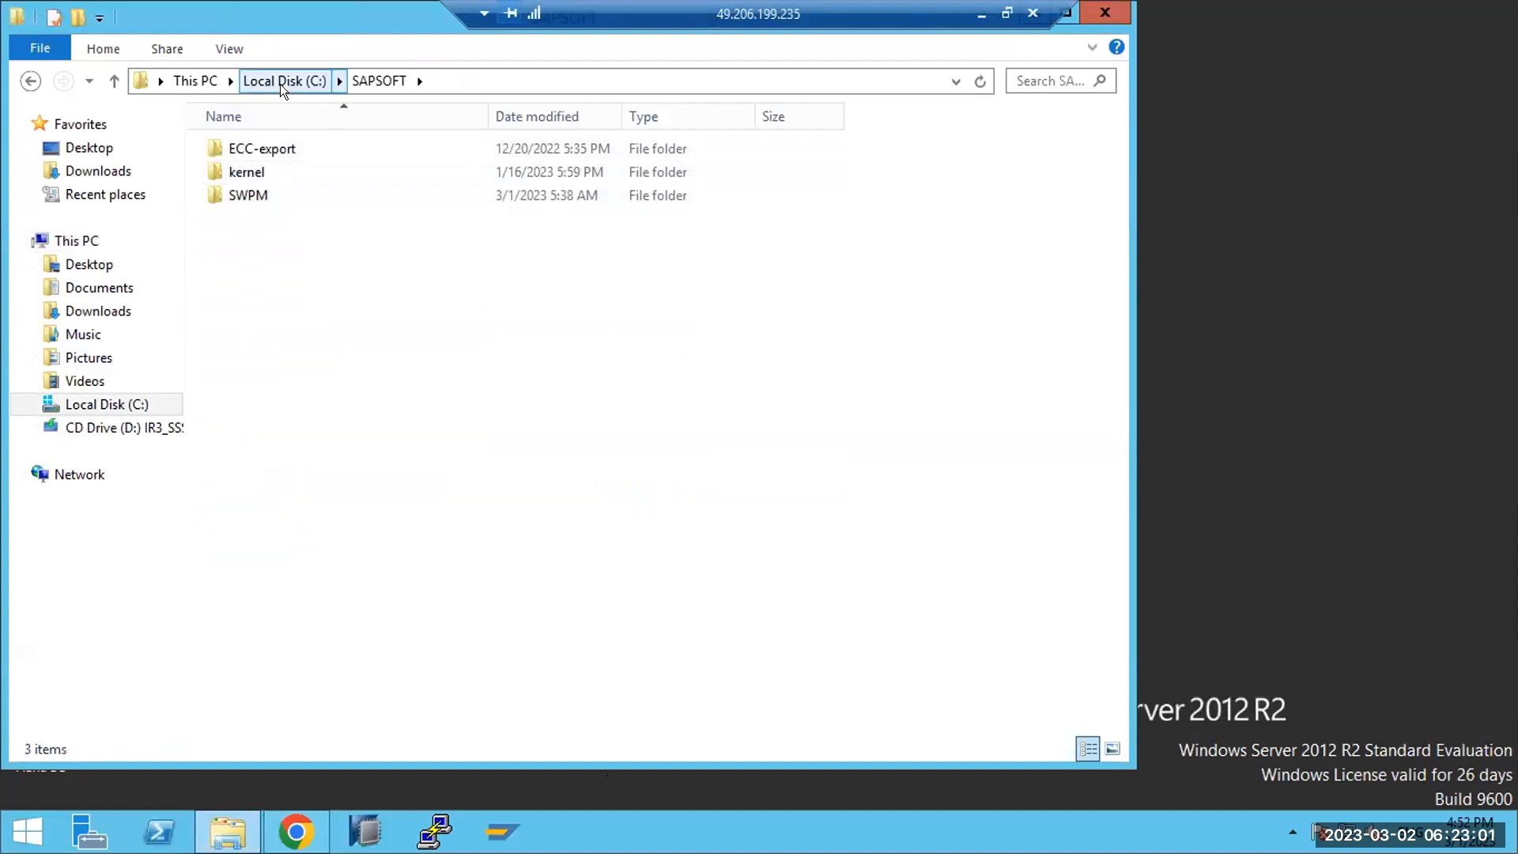
pyautogui.doubleClick(261, 195)
pyautogui.scroll(-5, 328, 446)
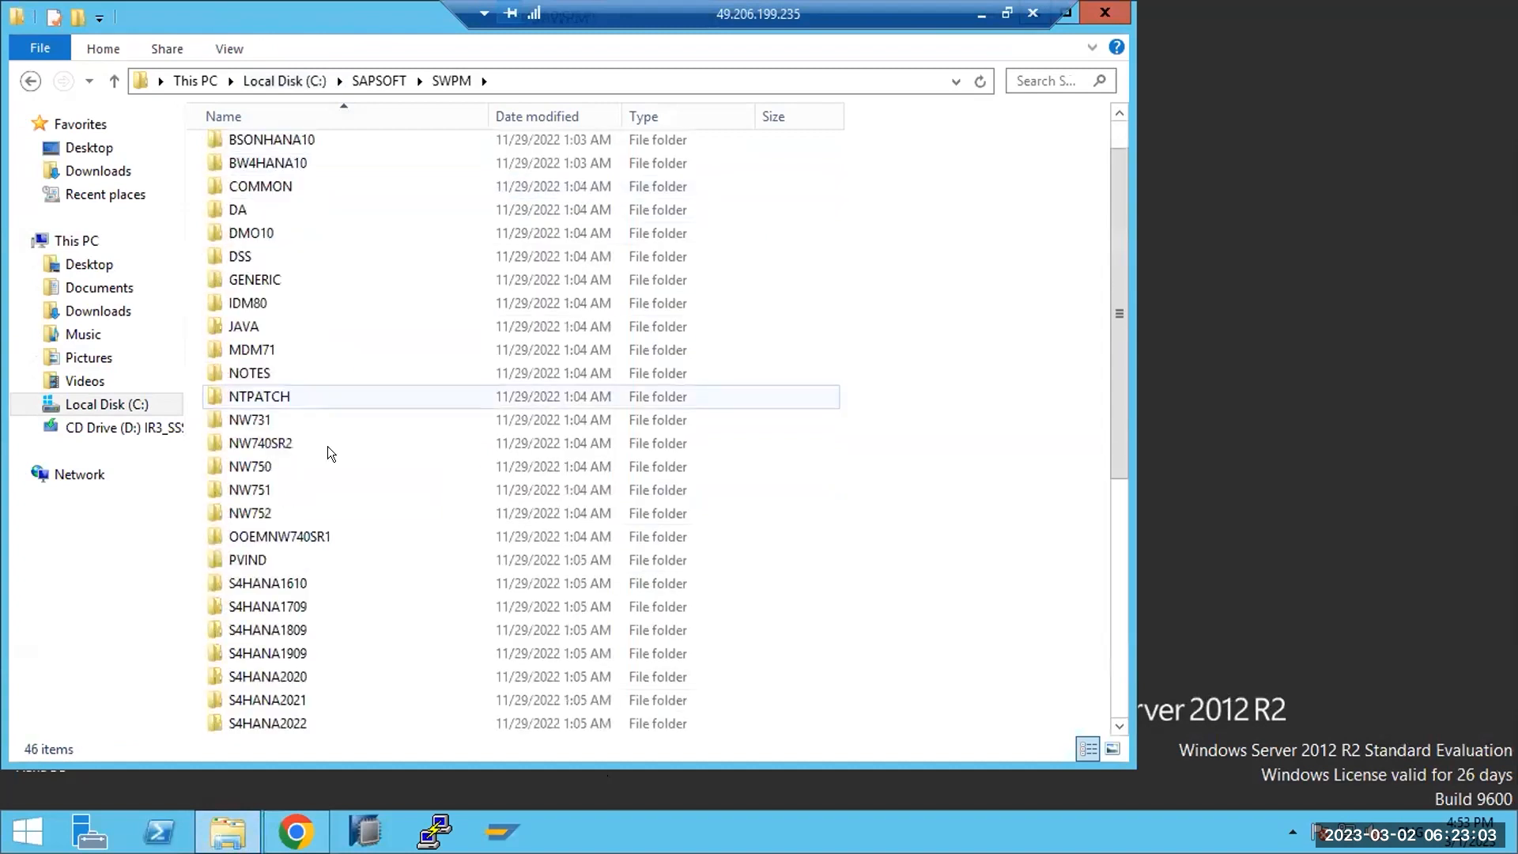
pyautogui.scroll(-1, 245, 722)
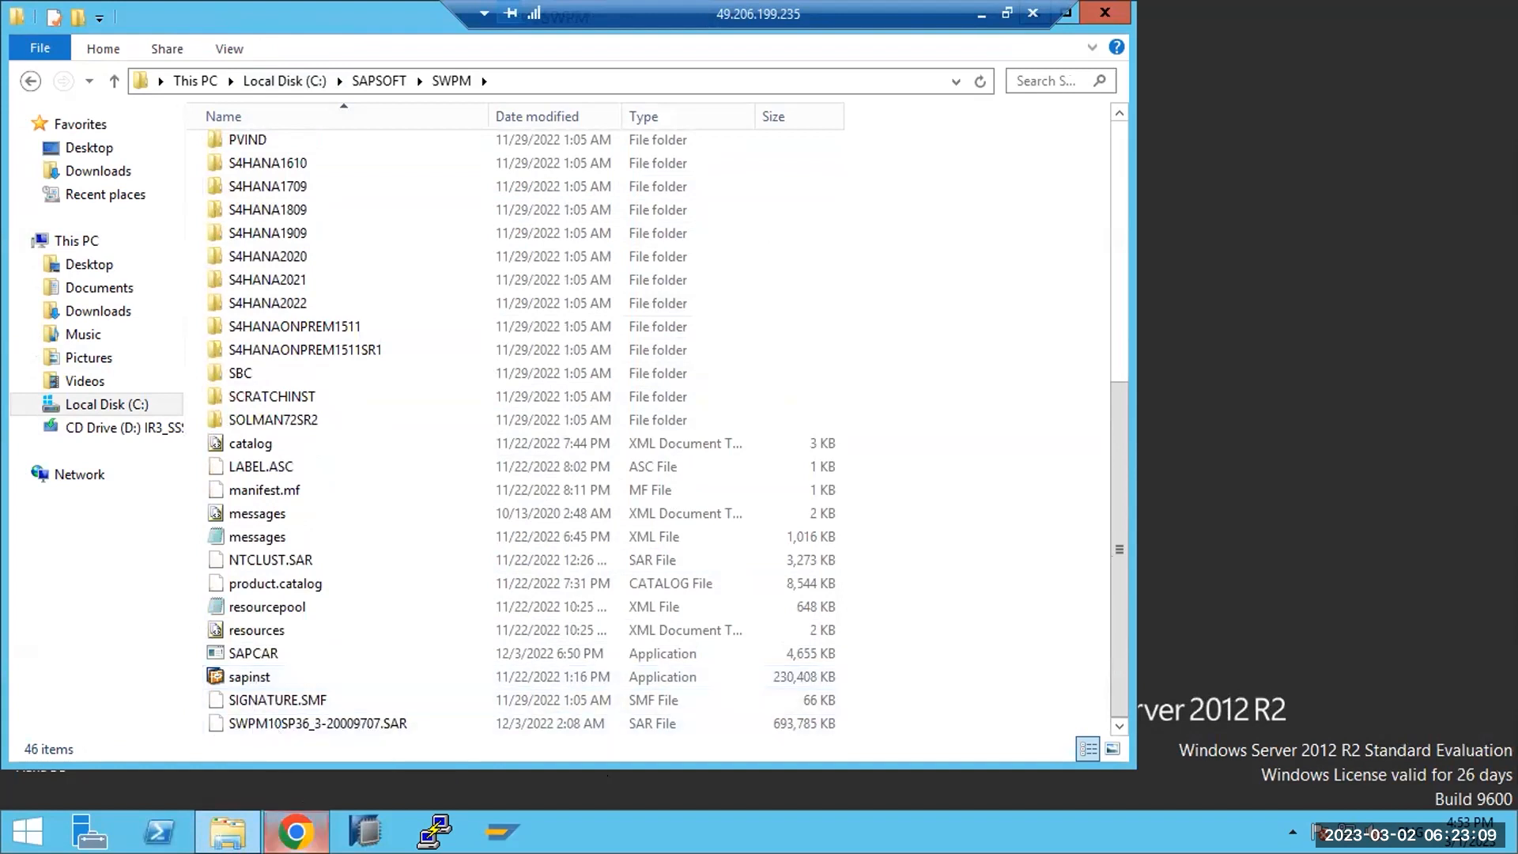
pyautogui.click(296, 832)
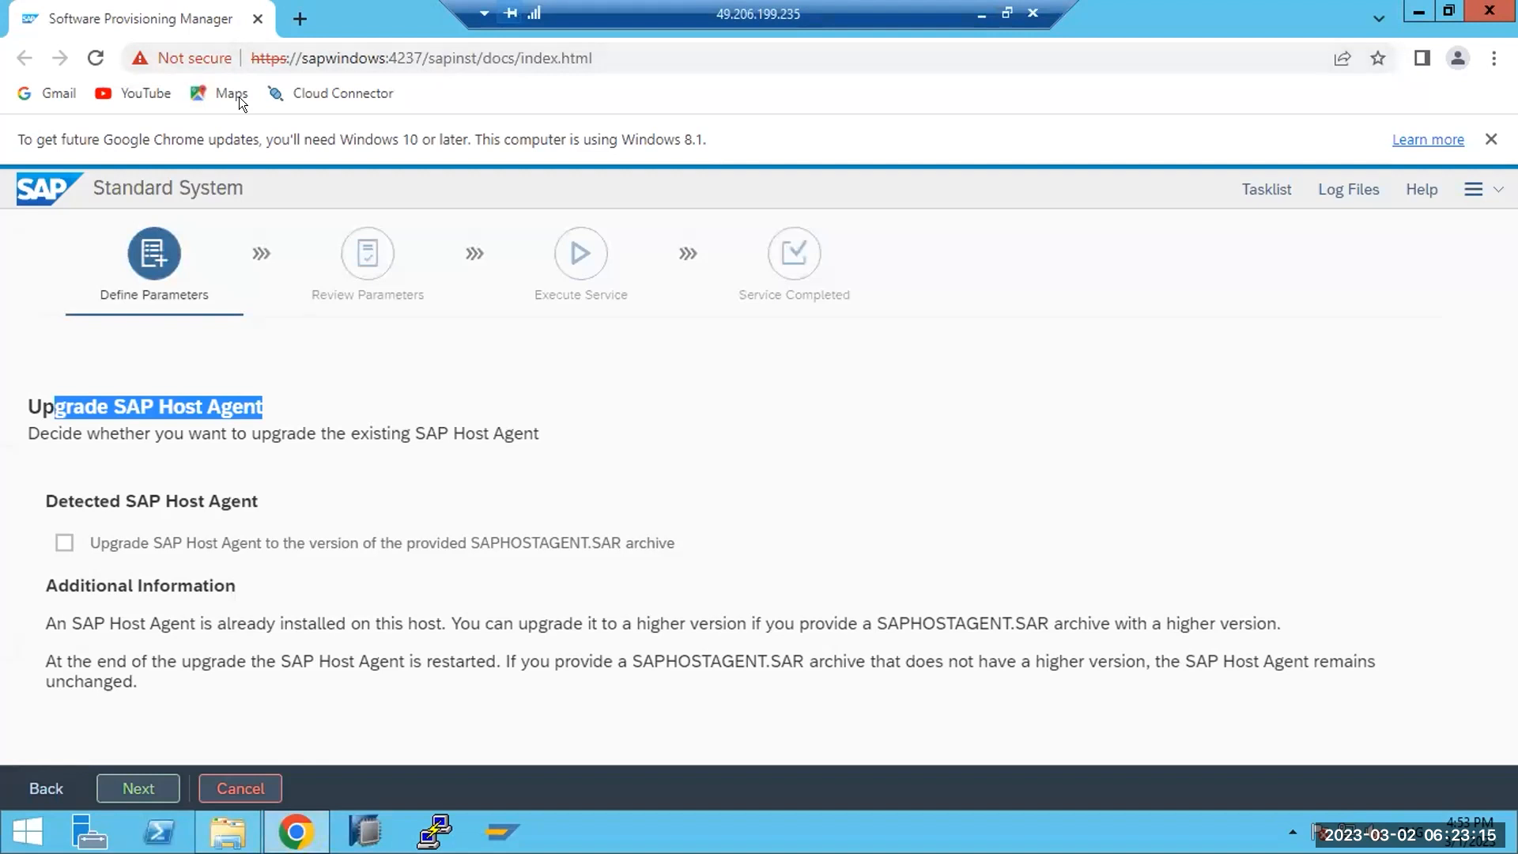
# Select the port 4237 following the host name in the SWPM page address
pyautogui.click(265, 53)
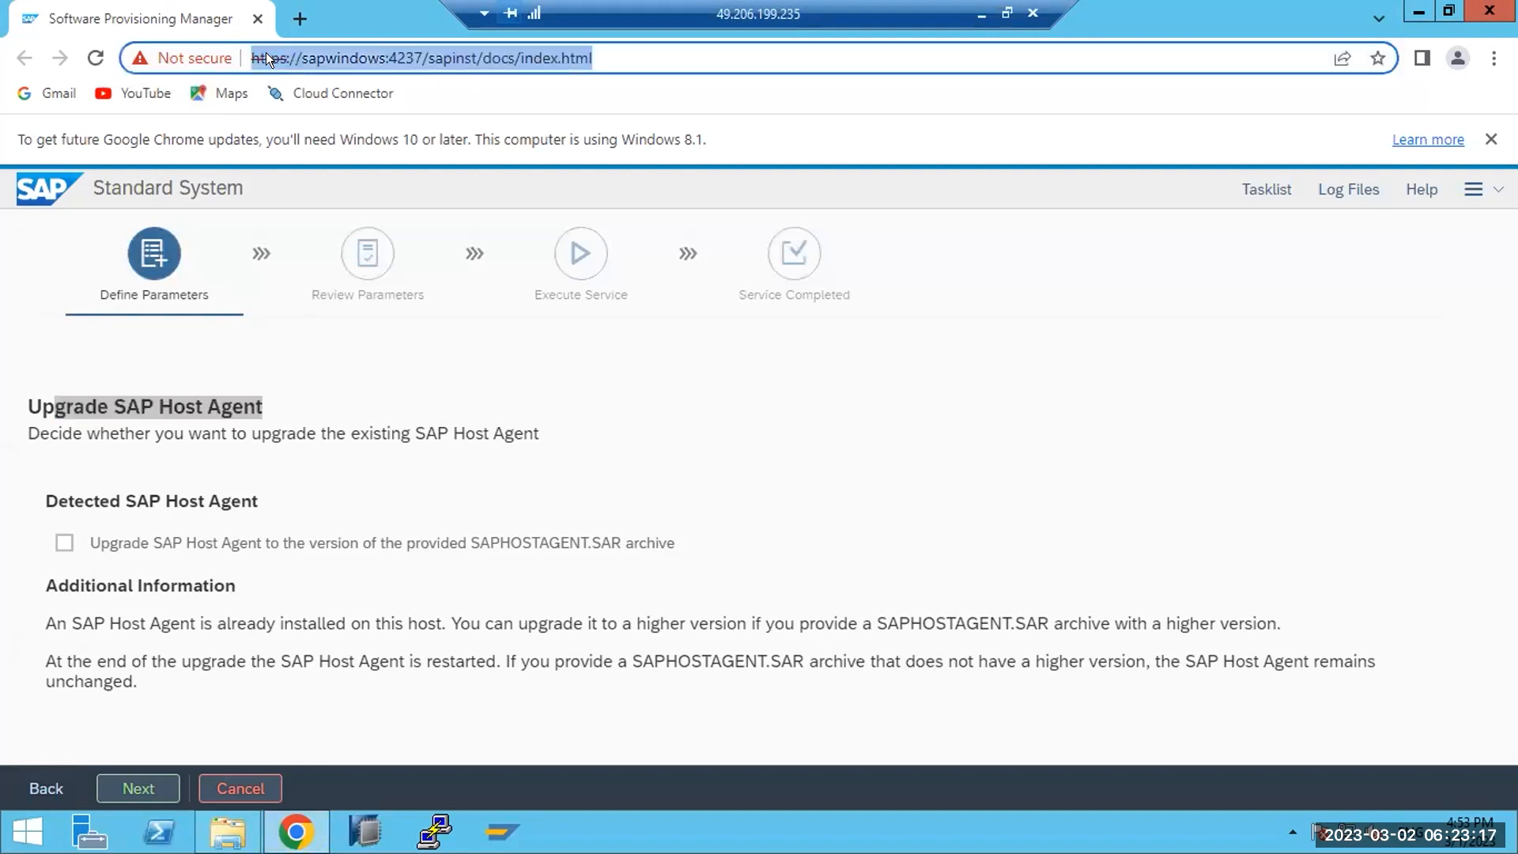
pyautogui.click(302, 52)
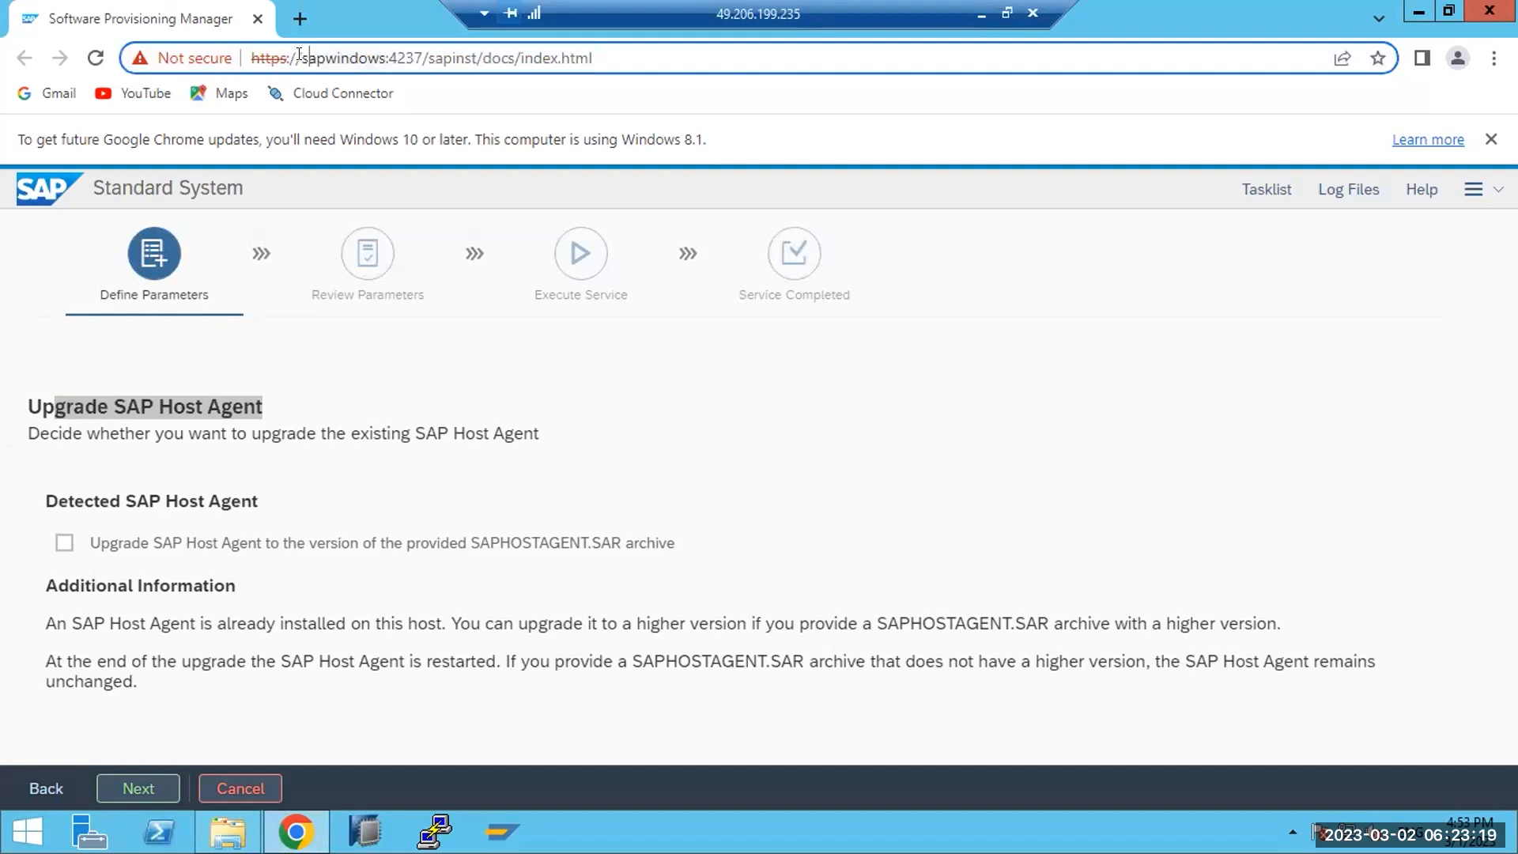
pyautogui.moveTo(301, 52); pyautogui.dragTo(388, 49)
pyautogui.click(388, 50)
pyautogui.moveTo(388, 49); pyautogui.dragTo(419, 51)
# Back in Paint, write 'port for SWPM : 4237' under the heading
pyautogui.click(980, 12)
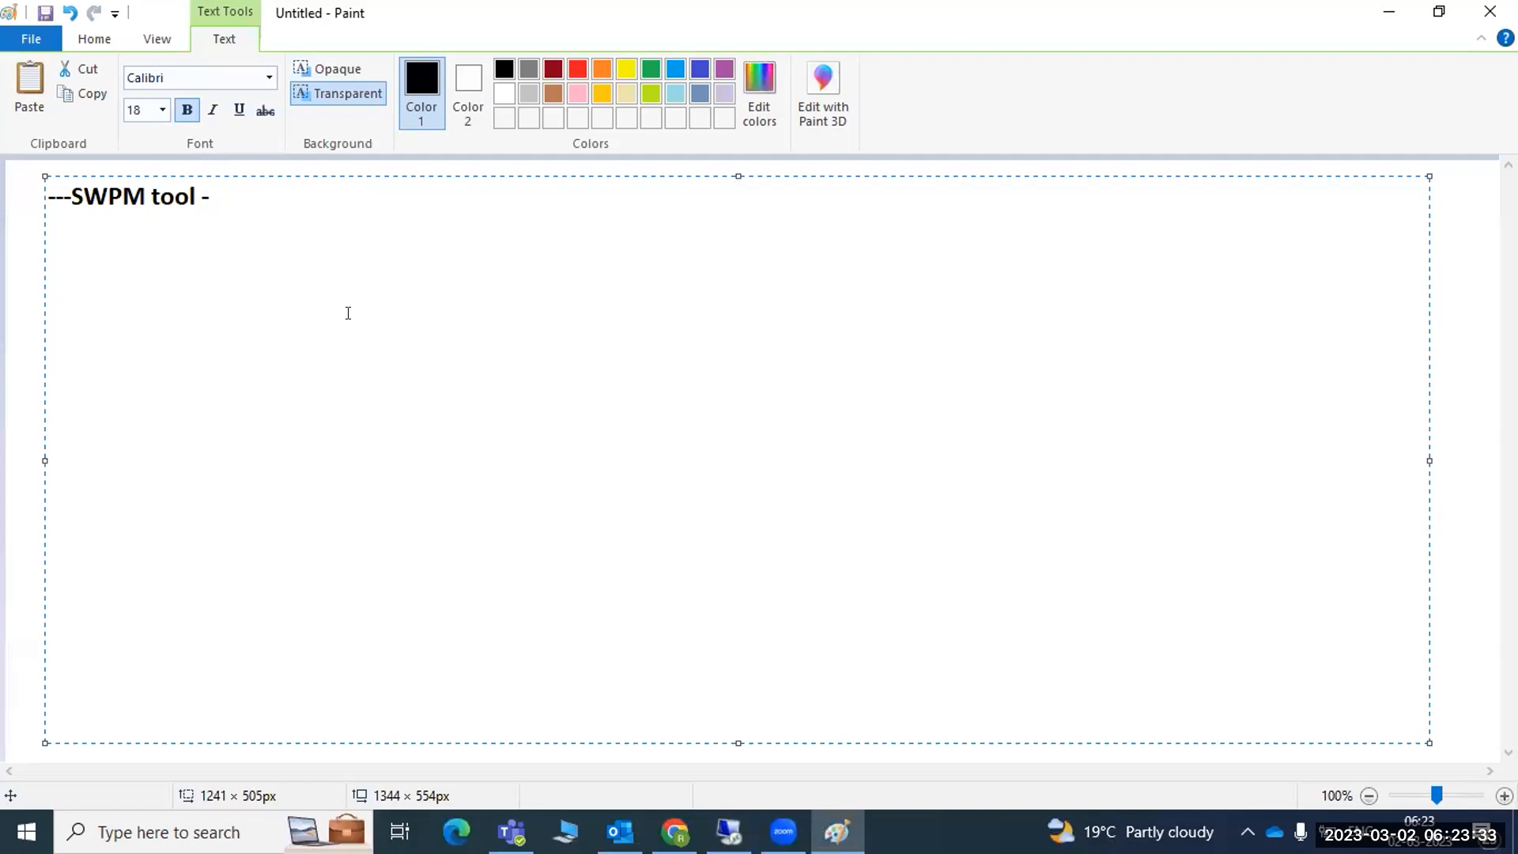
pyautogui.write('port for SWPM')
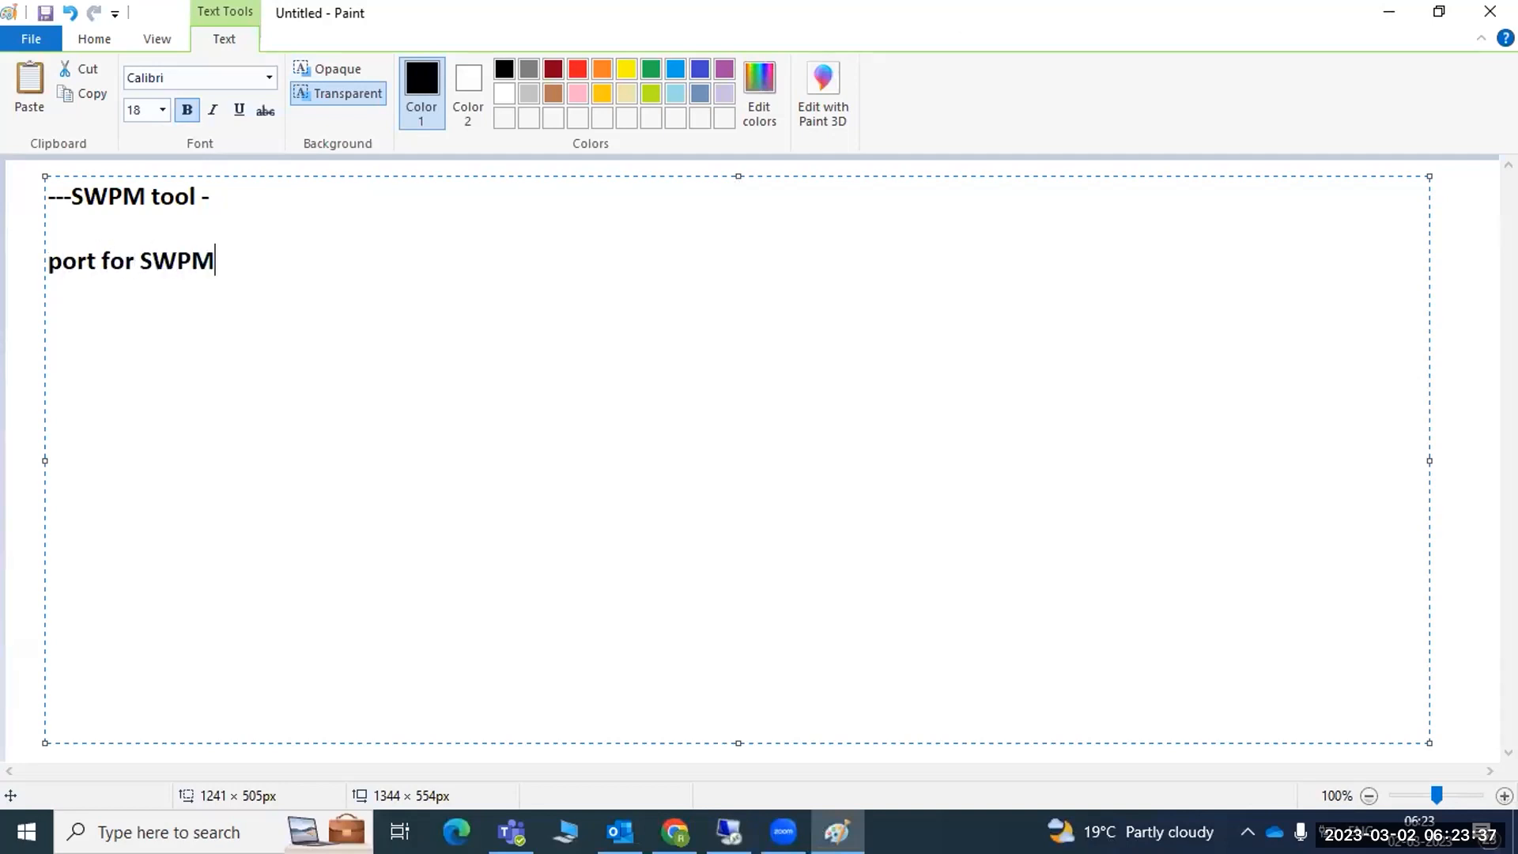
pyautogui.write(' : 4237')
# Start a new line under the port note, then move Explorer up to SAPSOFT and hide it
pyautogui.press('Return')
pyautogui.click(729, 832)
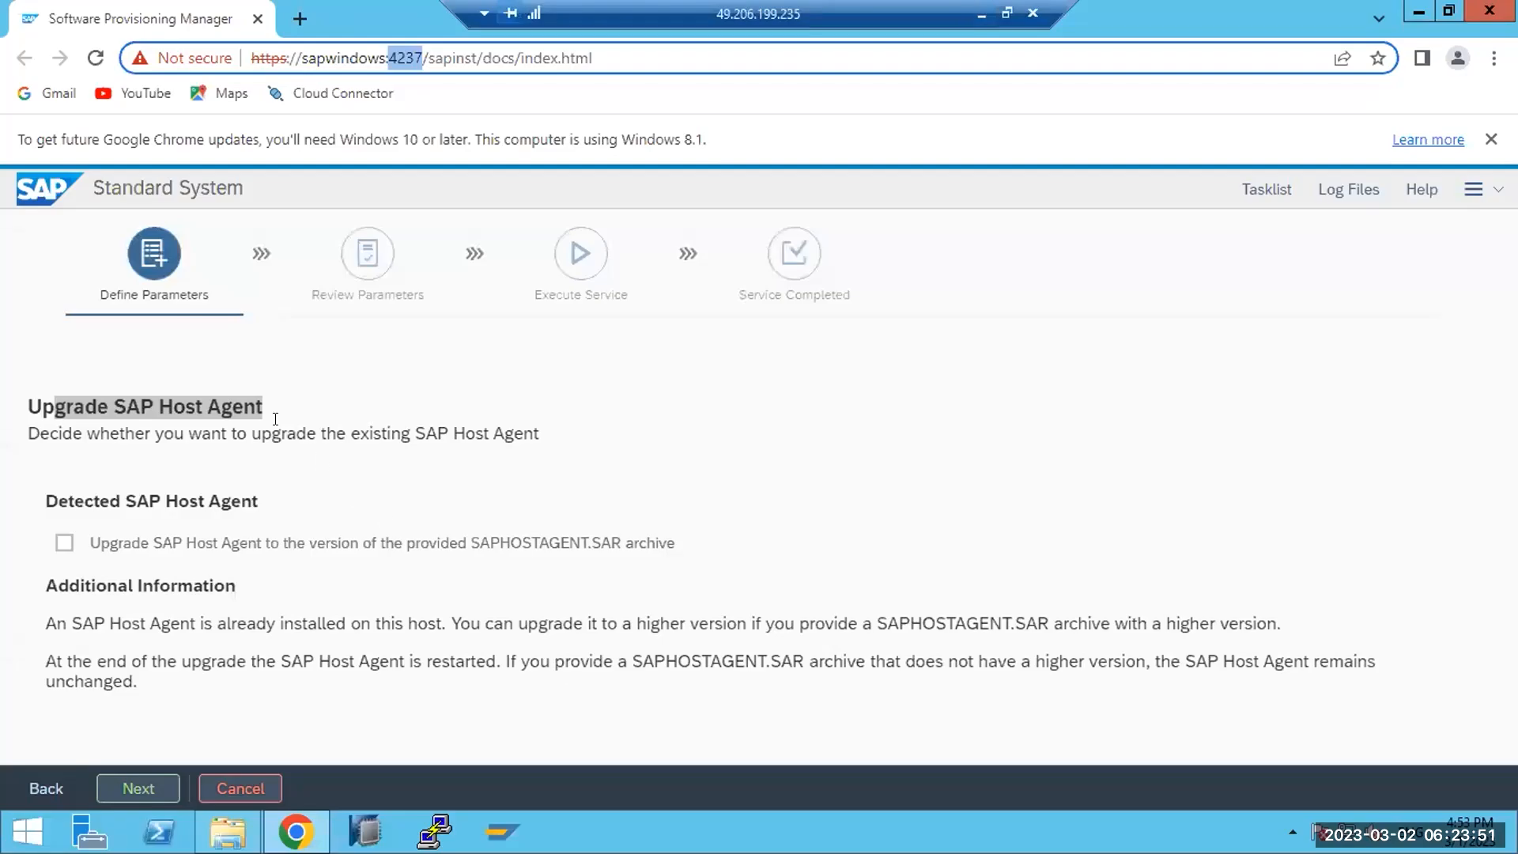
pyautogui.click(222, 822)
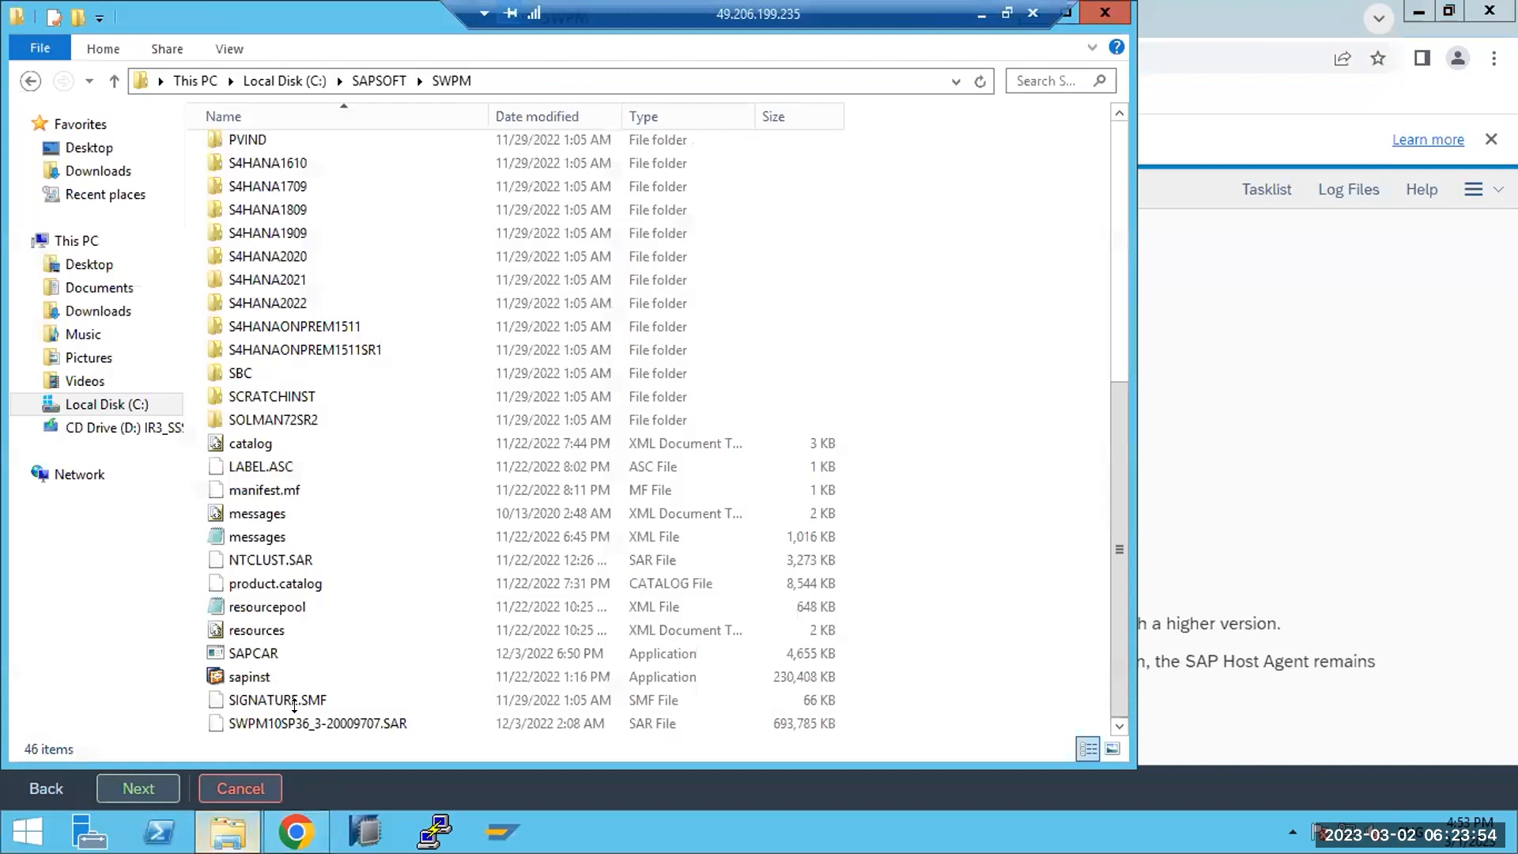
pyautogui.click(356, 81)
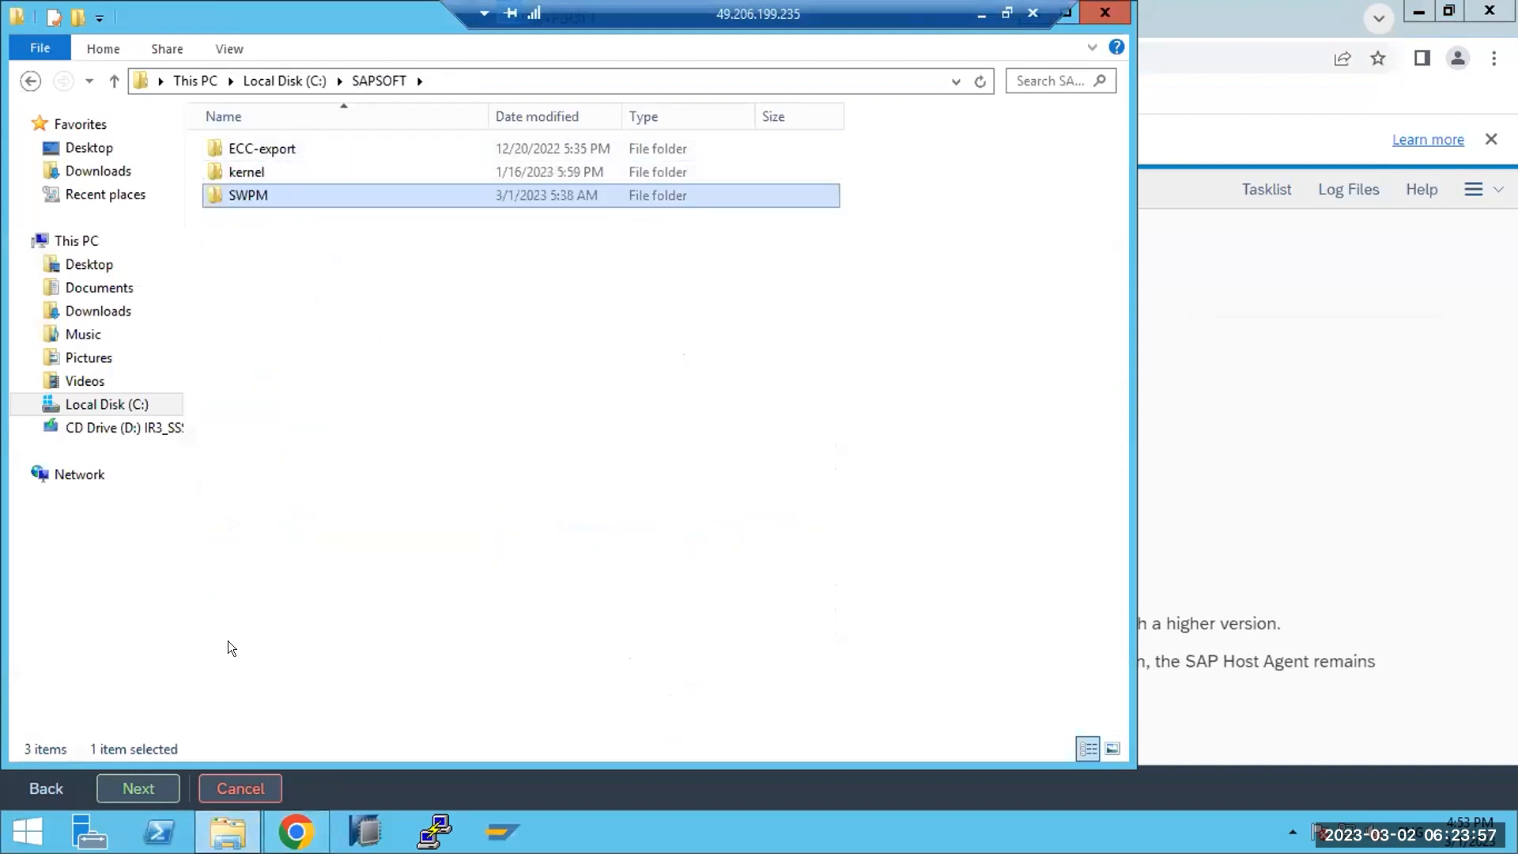
pyautogui.click(227, 836)
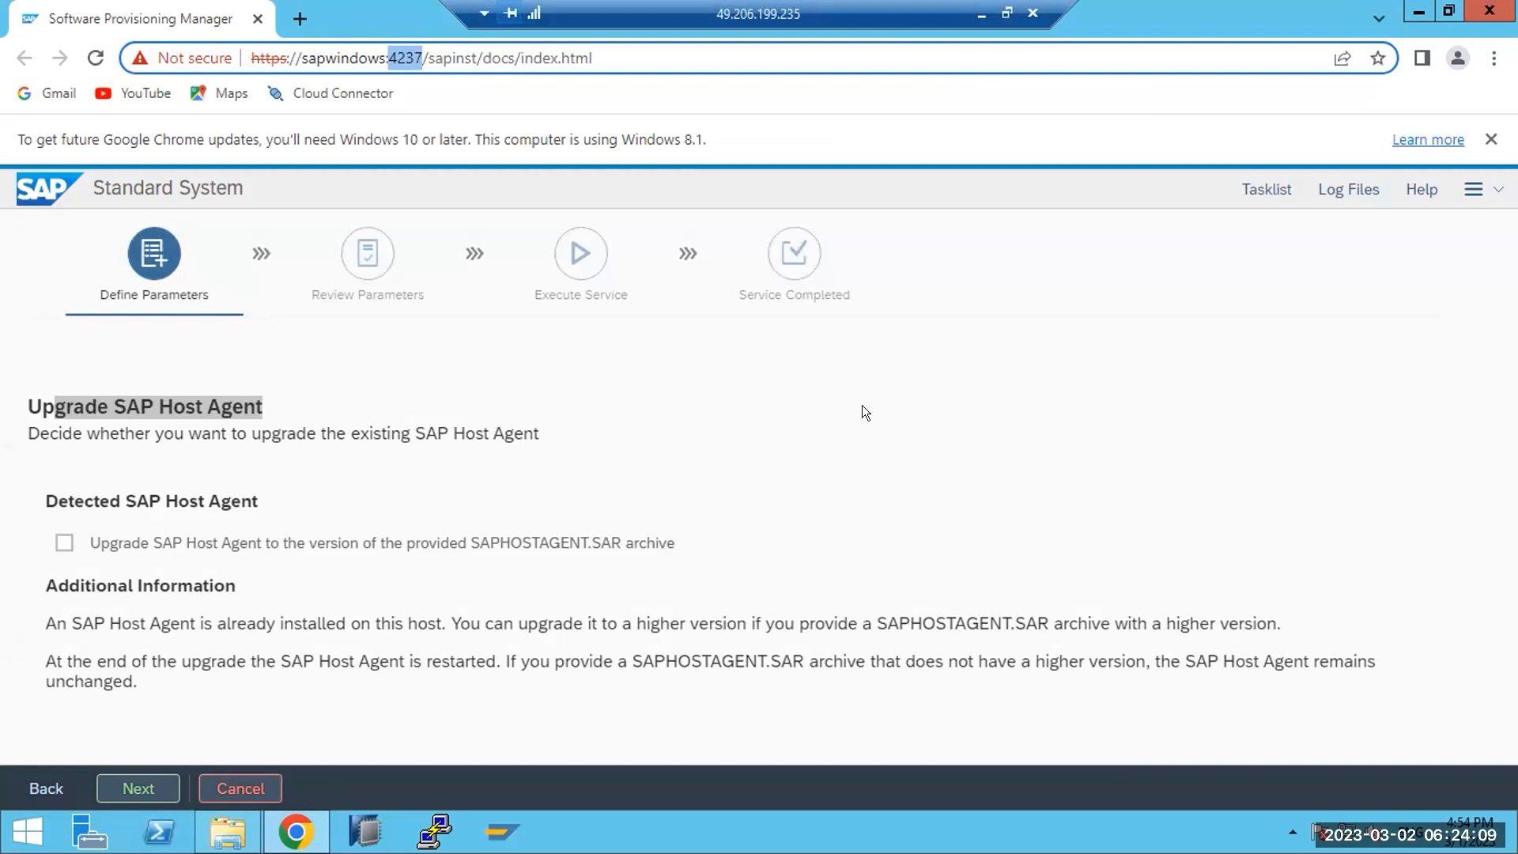
# Dismiss the Chrome update notice and go Back from the Upgrade SAP Host Agent step
pyautogui.click(1491, 139)
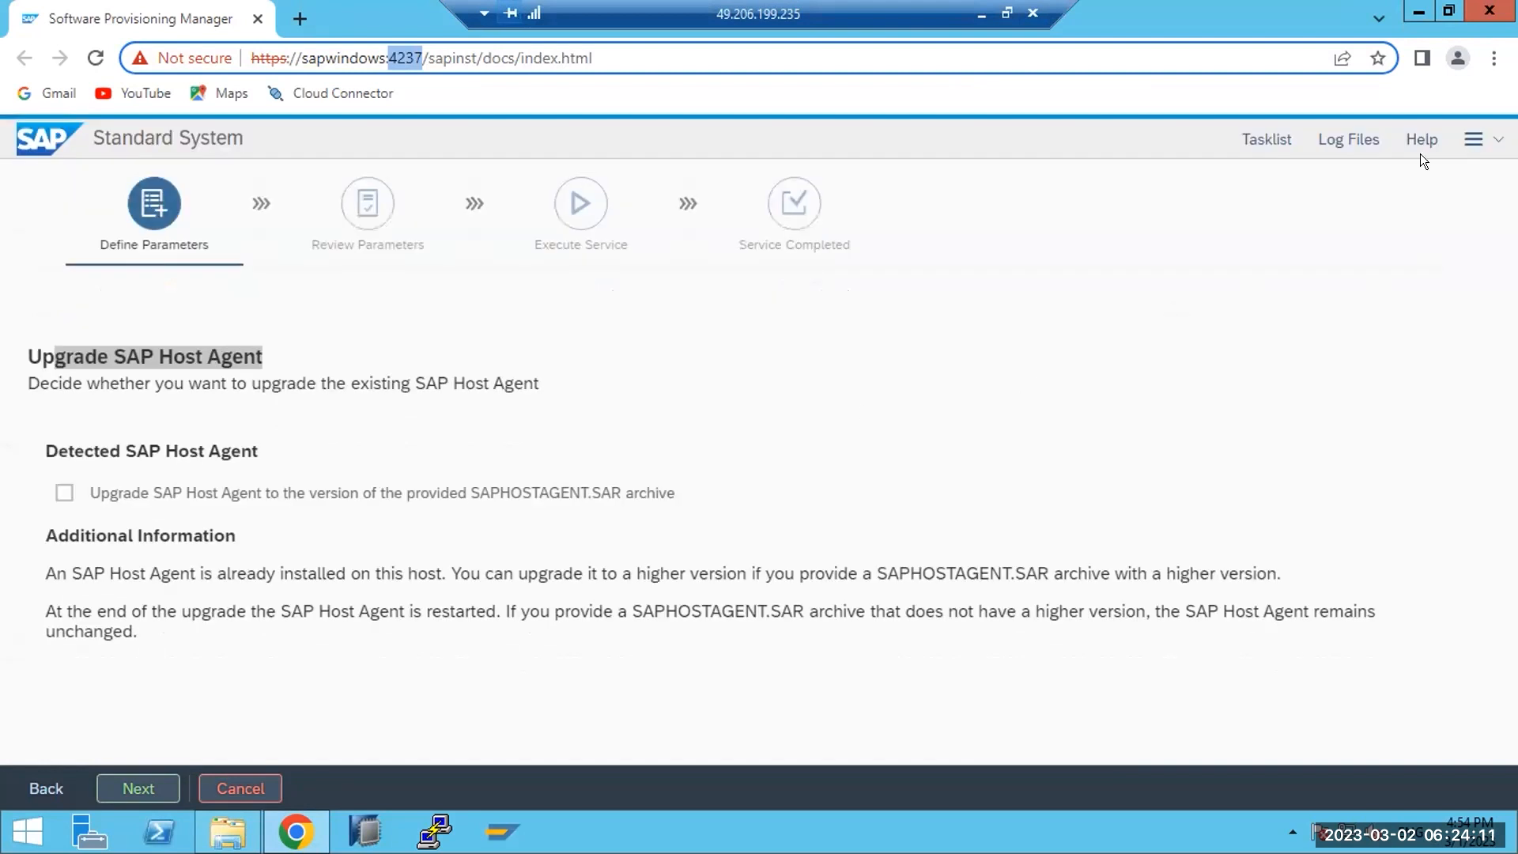
pyautogui.click(981, 14)
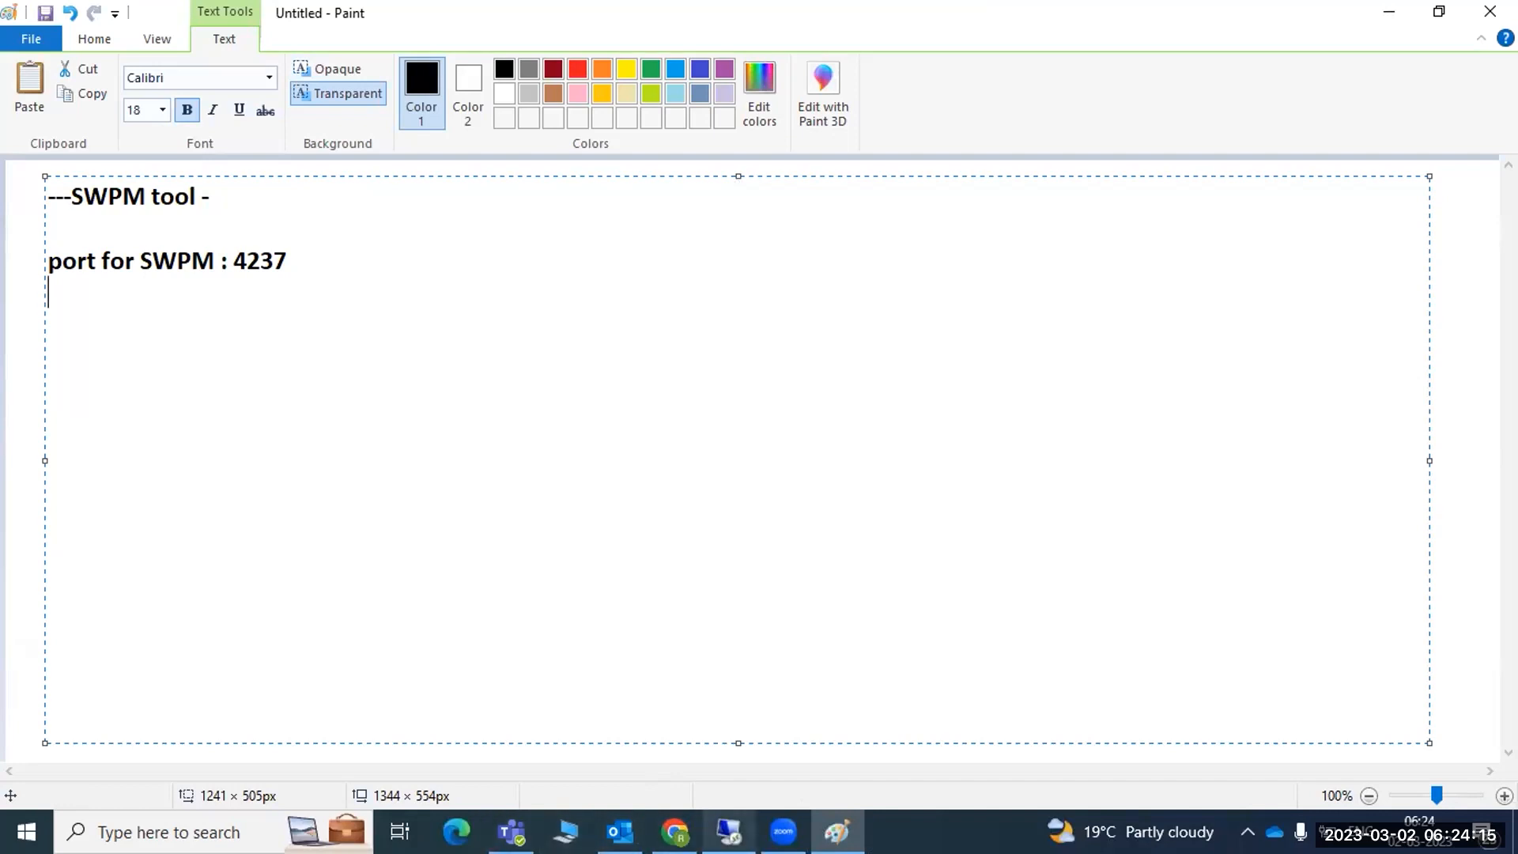
pyautogui.click(729, 832)
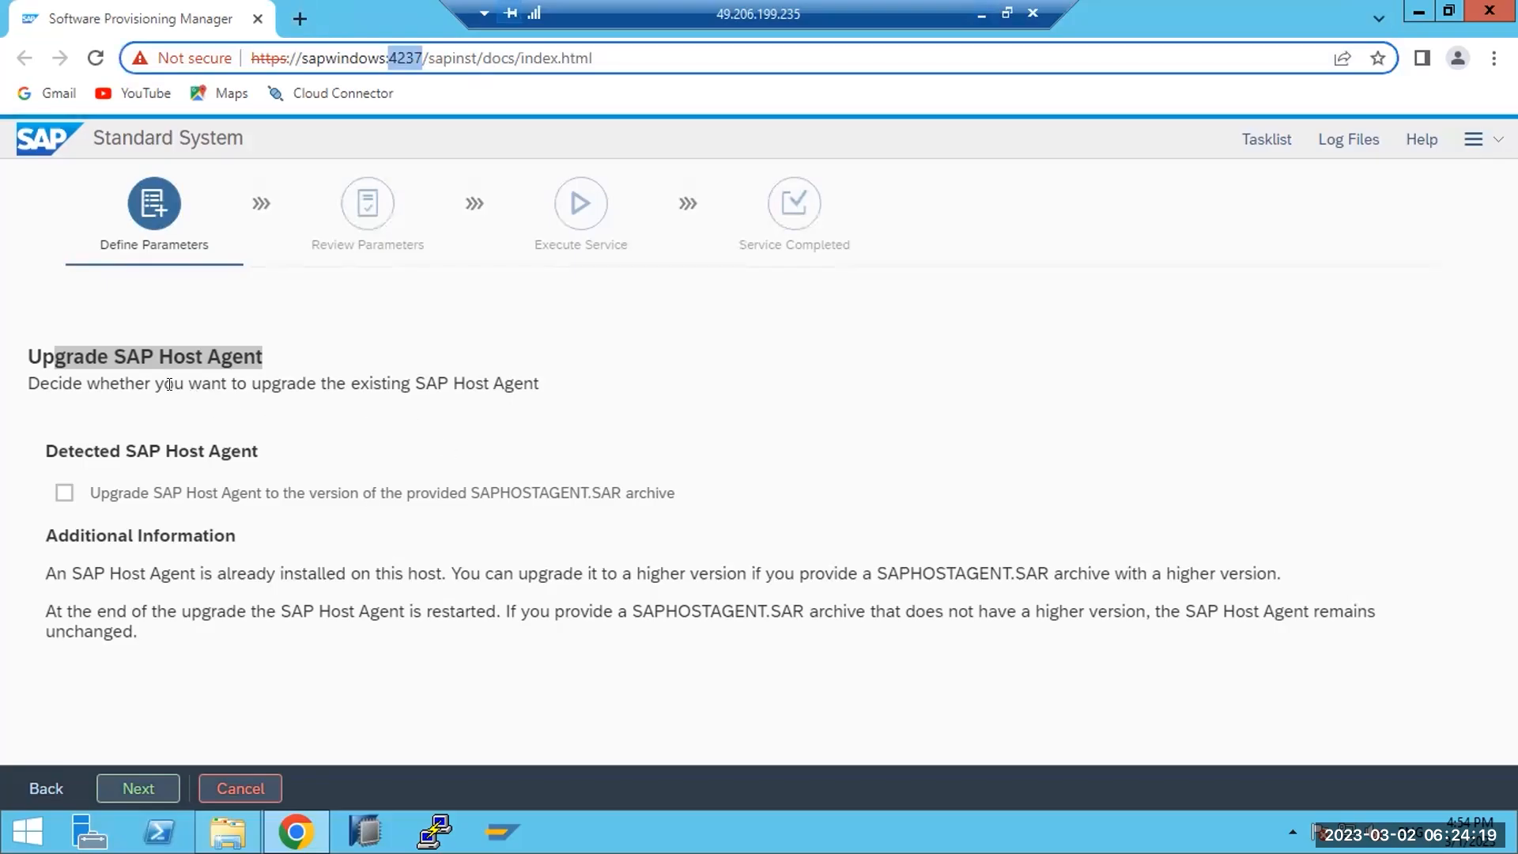
pyautogui.moveTo(134, 382); pyautogui.dragTo(28, 382)
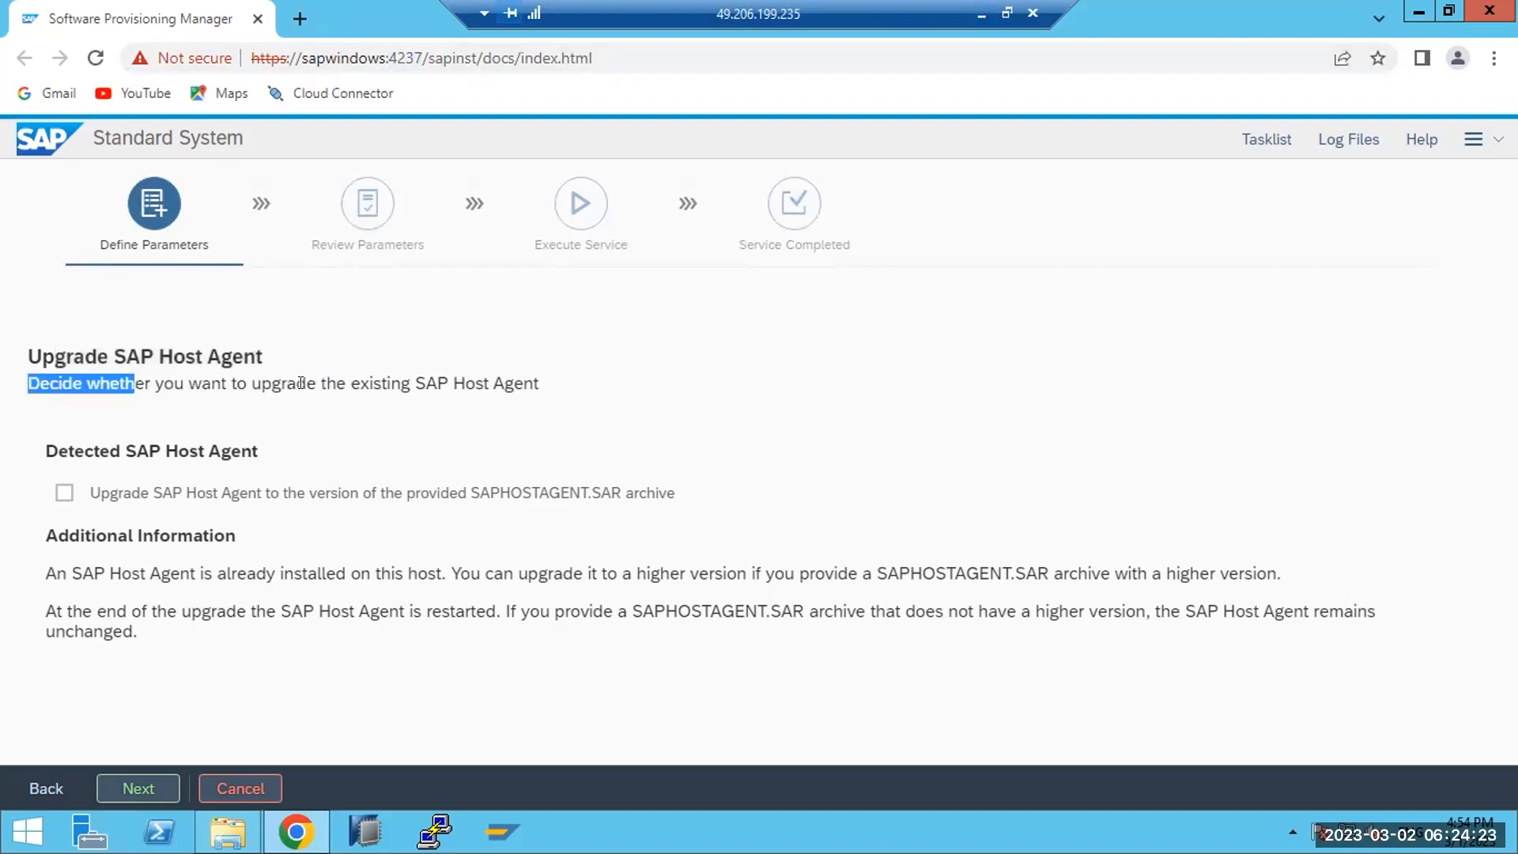
pyautogui.click(247, 386)
pyautogui.moveTo(124, 382); pyautogui.dragTo(306, 385)
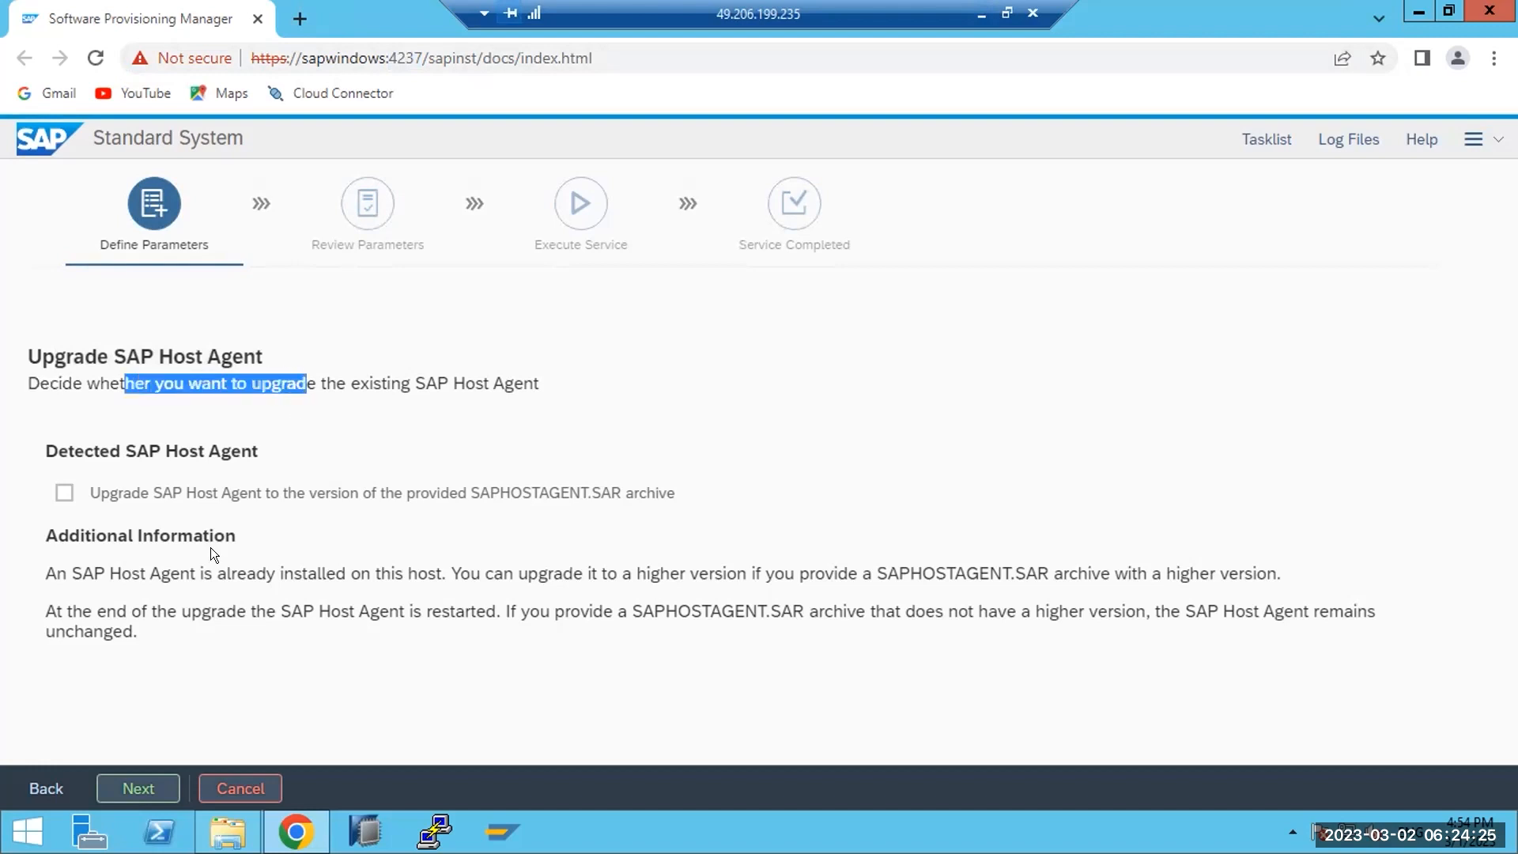
pyautogui.click(46, 789)
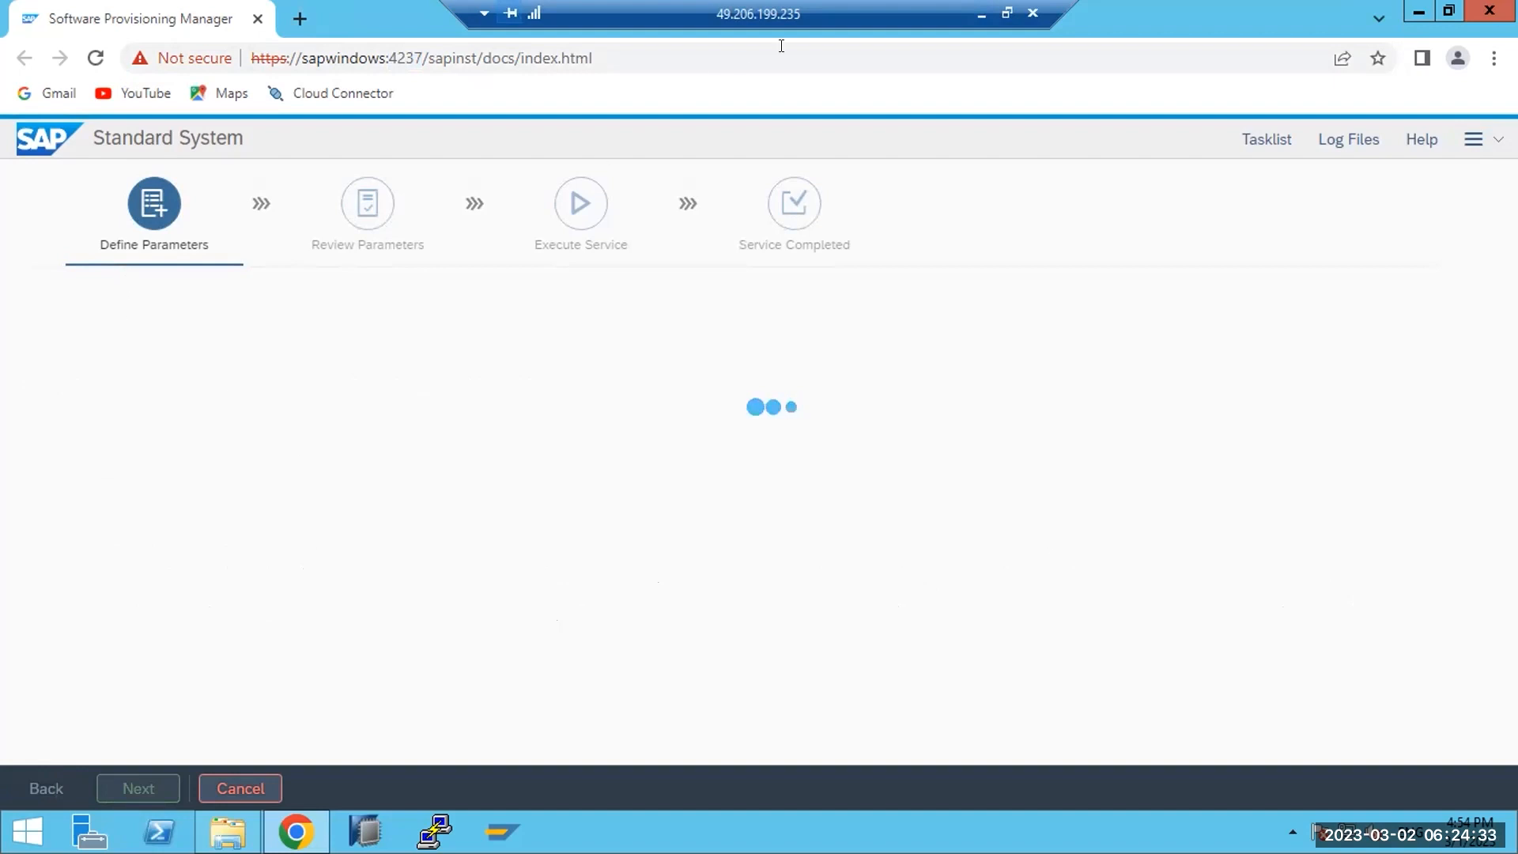
pyautogui.click(981, 13)
# Type the lines SID:, DB :, KERNEL --, EXPORT, PASSWORD - and TYPICAL - into the Paint notes
pyautogui.press('Return')
pyautogui.press('Return')
pyautogui.write('SID:')
pyautogui.press('Return')
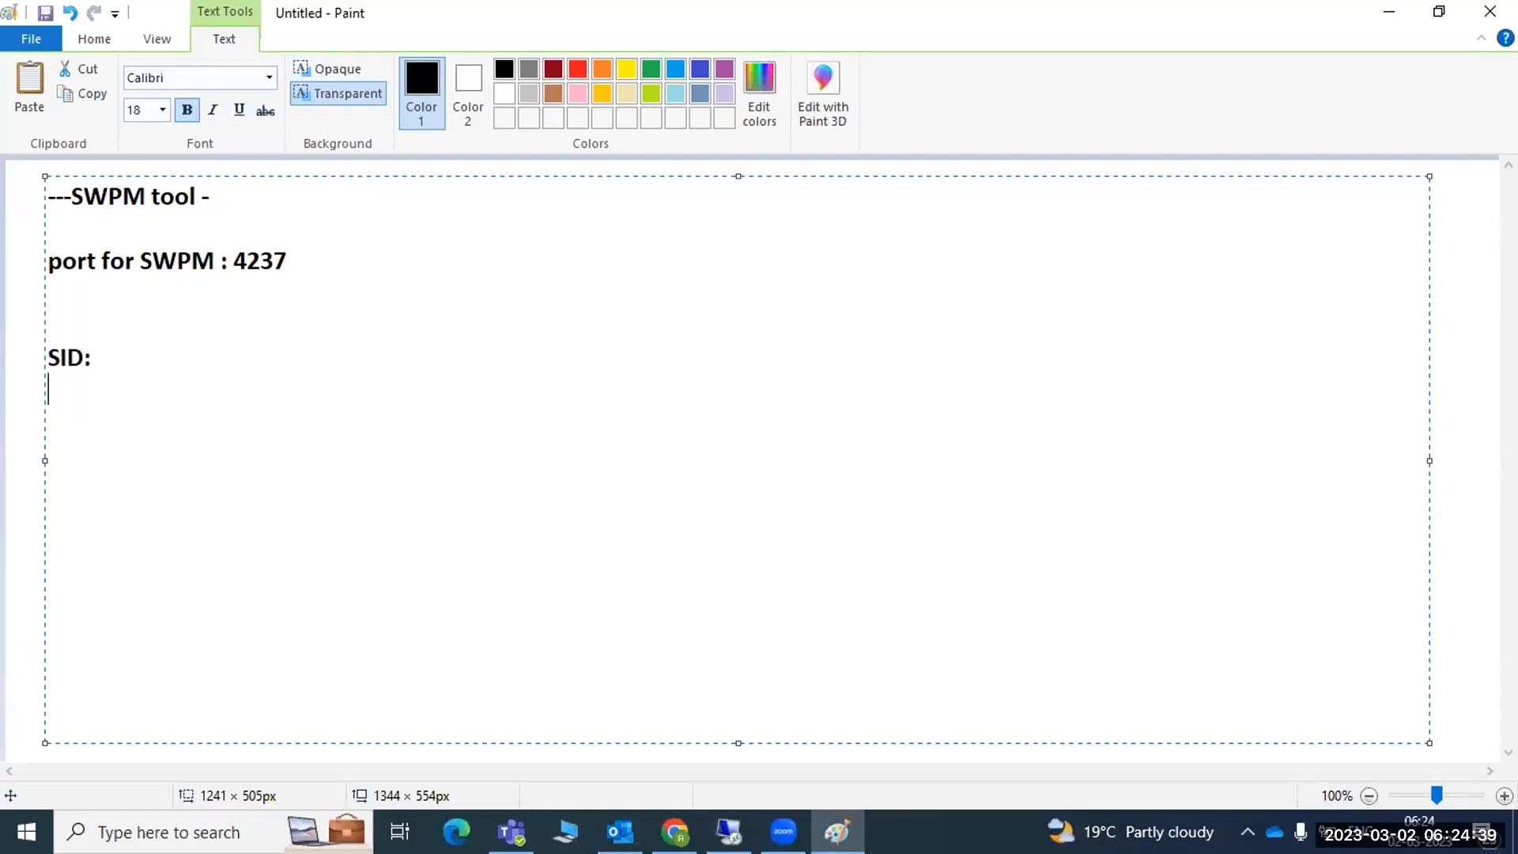
pyautogui.write('DB :')
pyautogui.press('Return')
pyautogui.write('KERN')
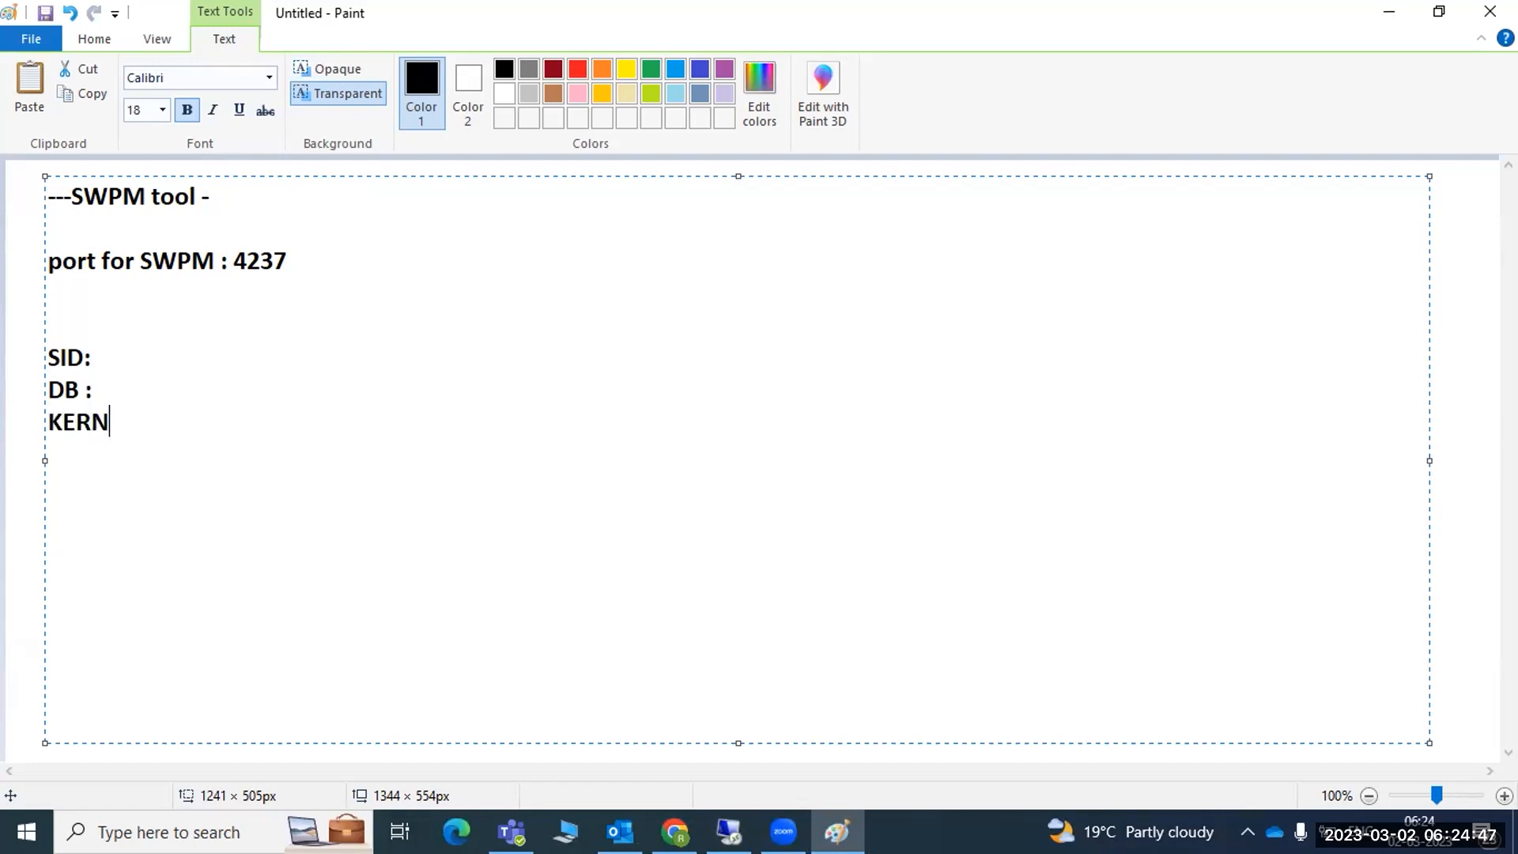
pyautogui.write('EL --')
pyautogui.press('Return')
pyautogui.write('EXPORT')
pyautogui.press('Return')
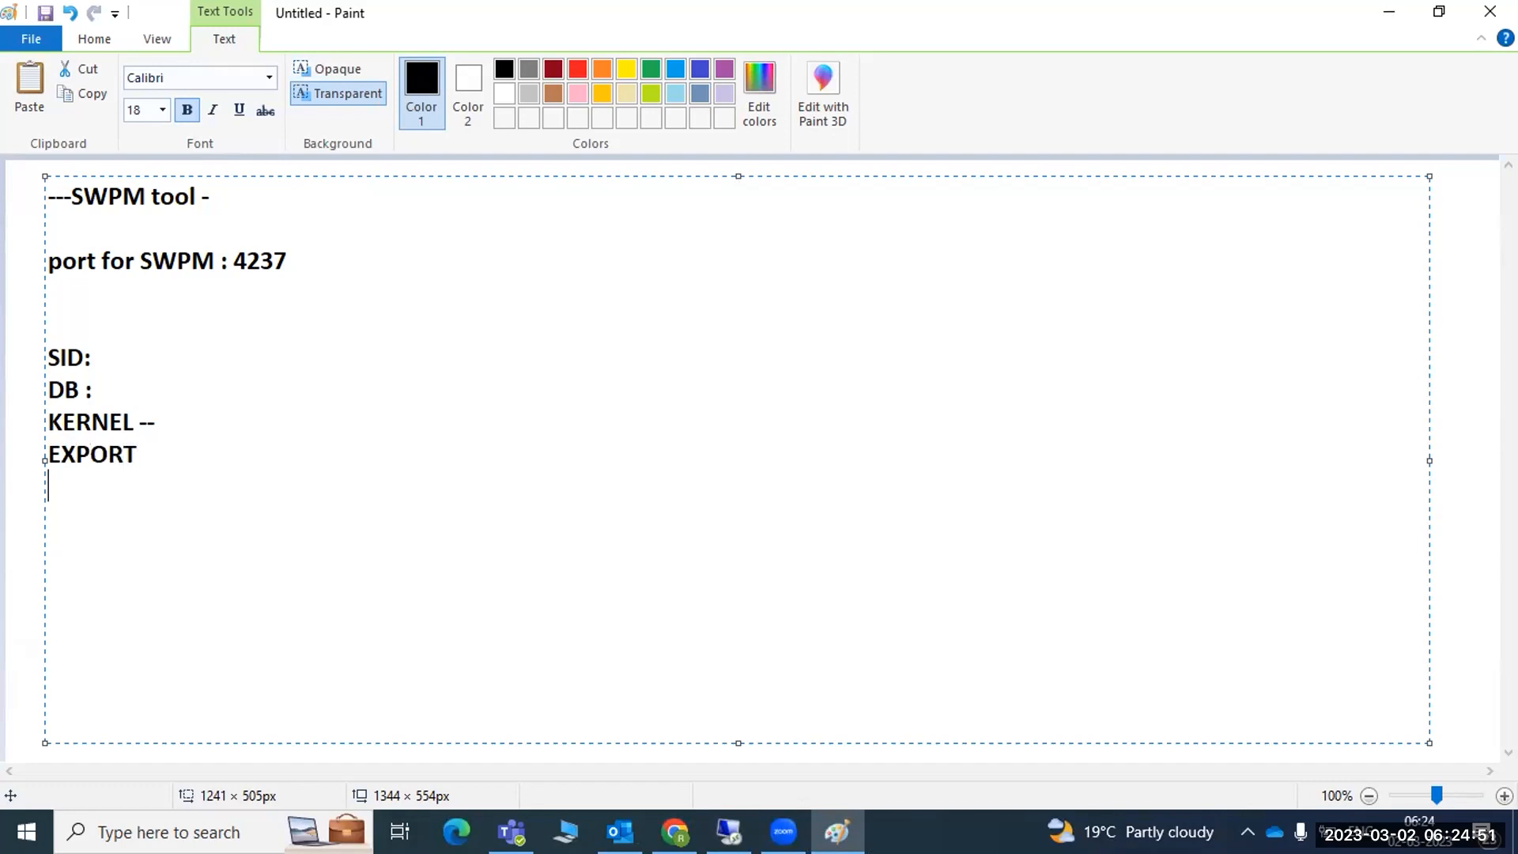
pyautogui.write('PASSWOR')
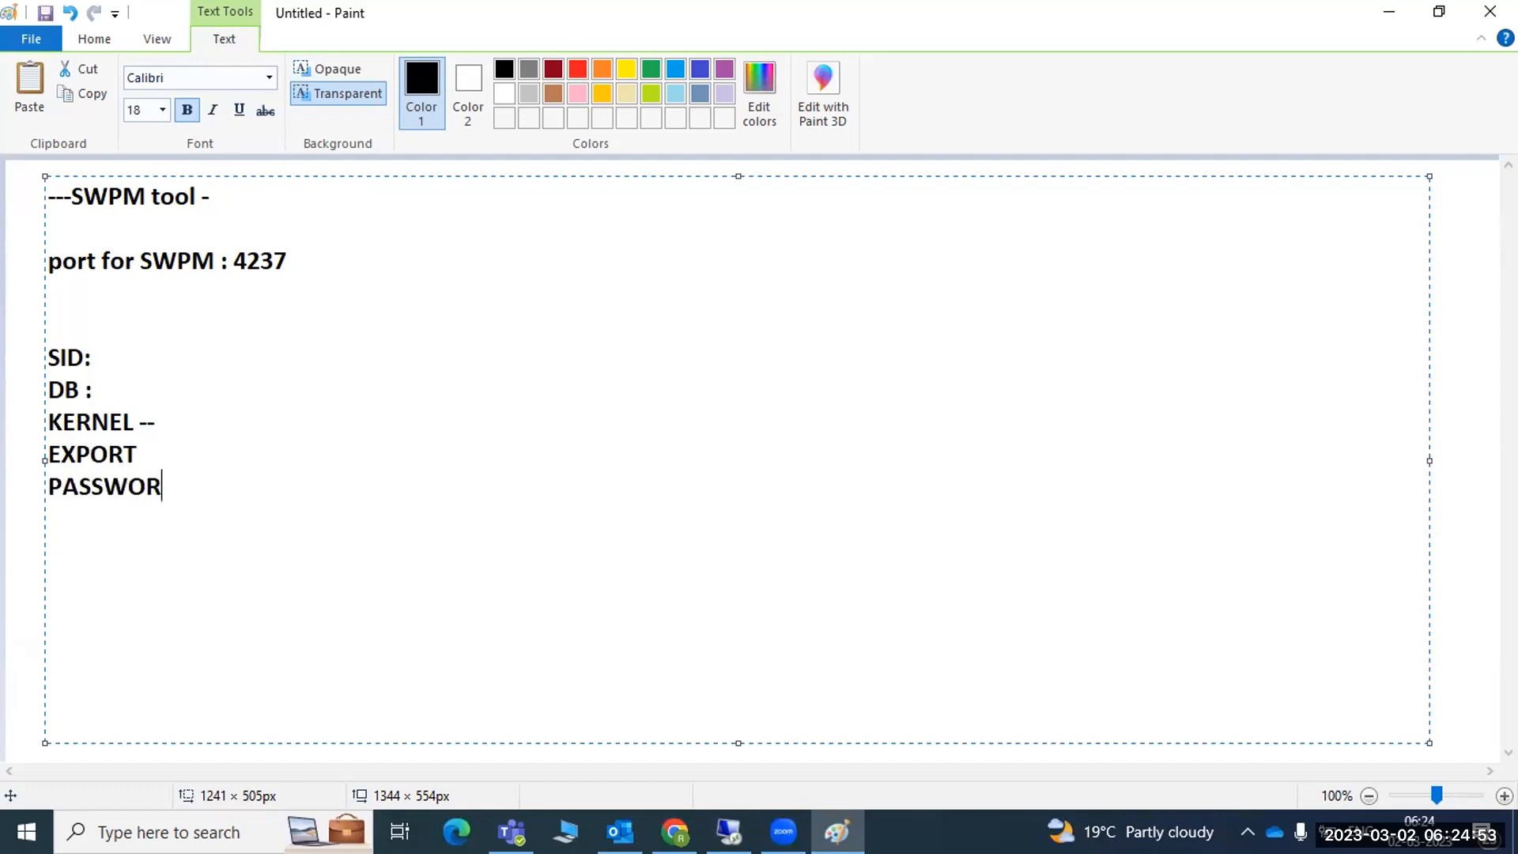
pyautogui.write('D -')
pyautogui.press('Return')
pyautogui.write('TYPICAL -')
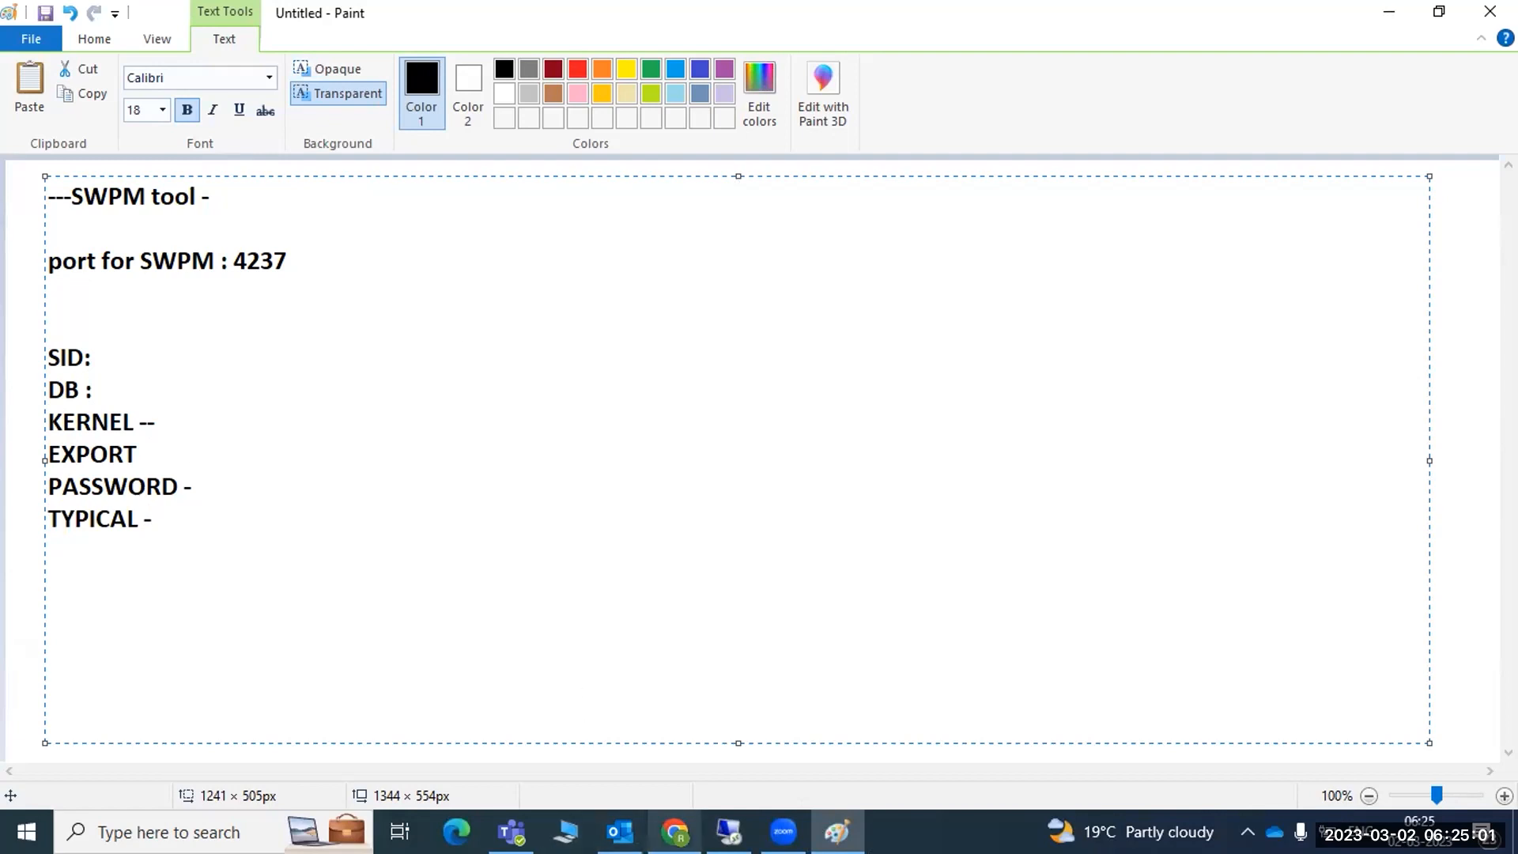
pyautogui.click(729, 832)
pyautogui.scroll(-1, 275, 601)
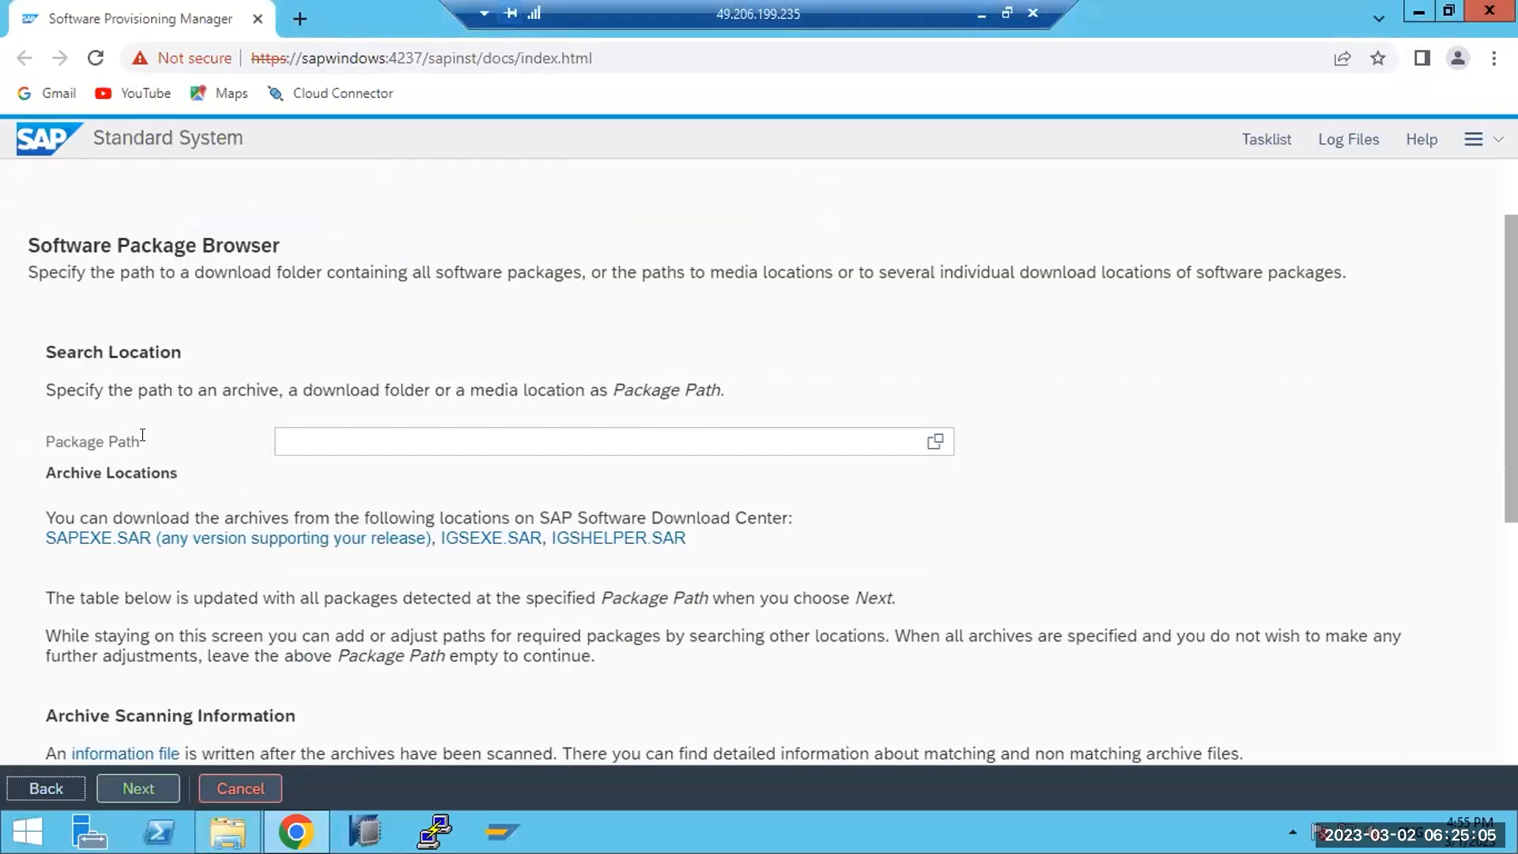
pyautogui.scroll(1, 296, 438)
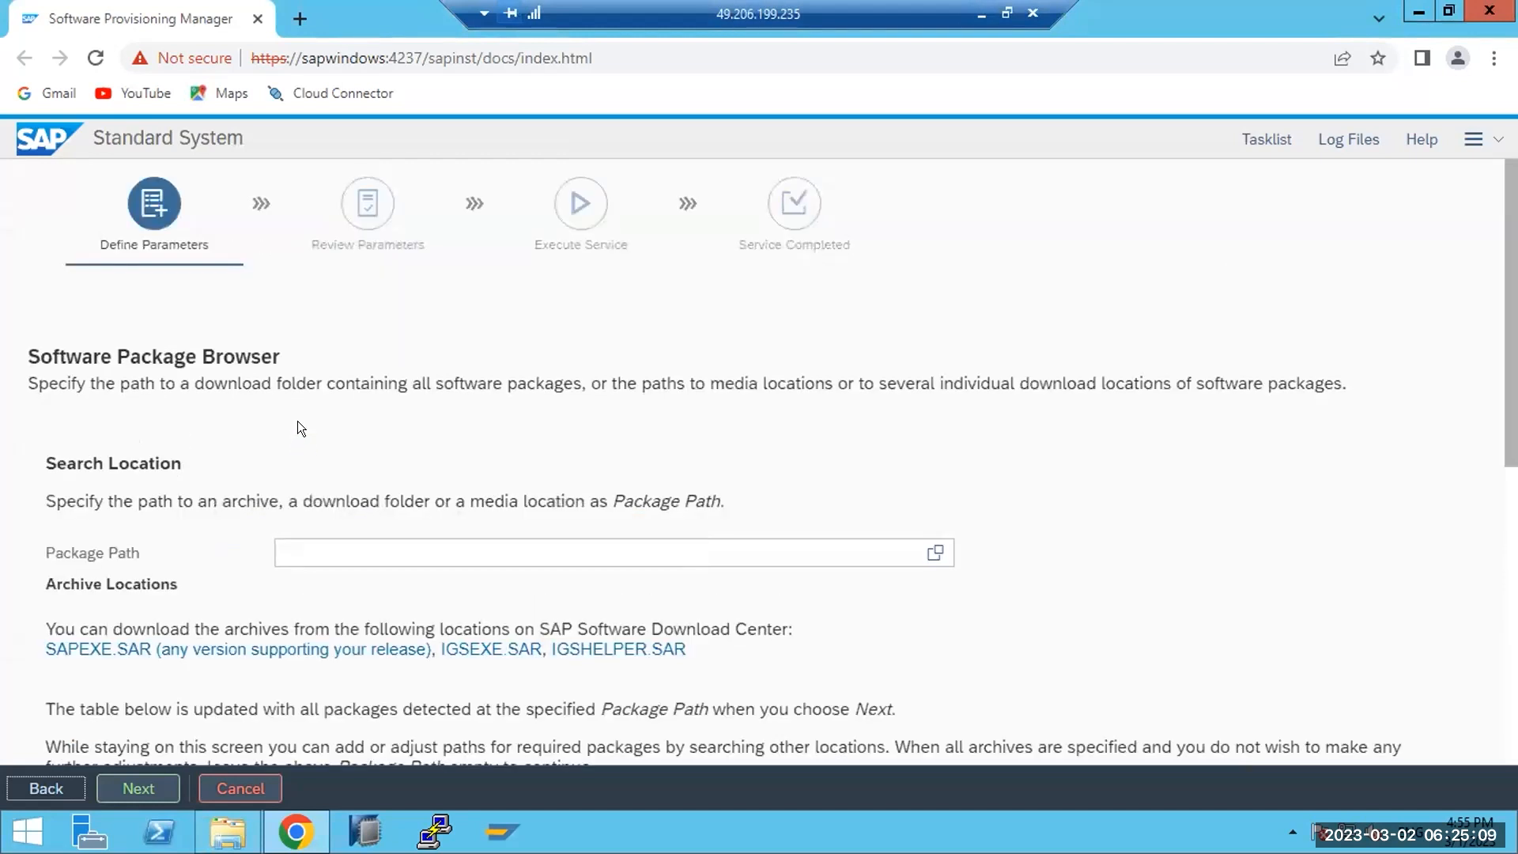
pyautogui.scroll(-2, 297, 419)
pyautogui.scroll(2, 299, 423)
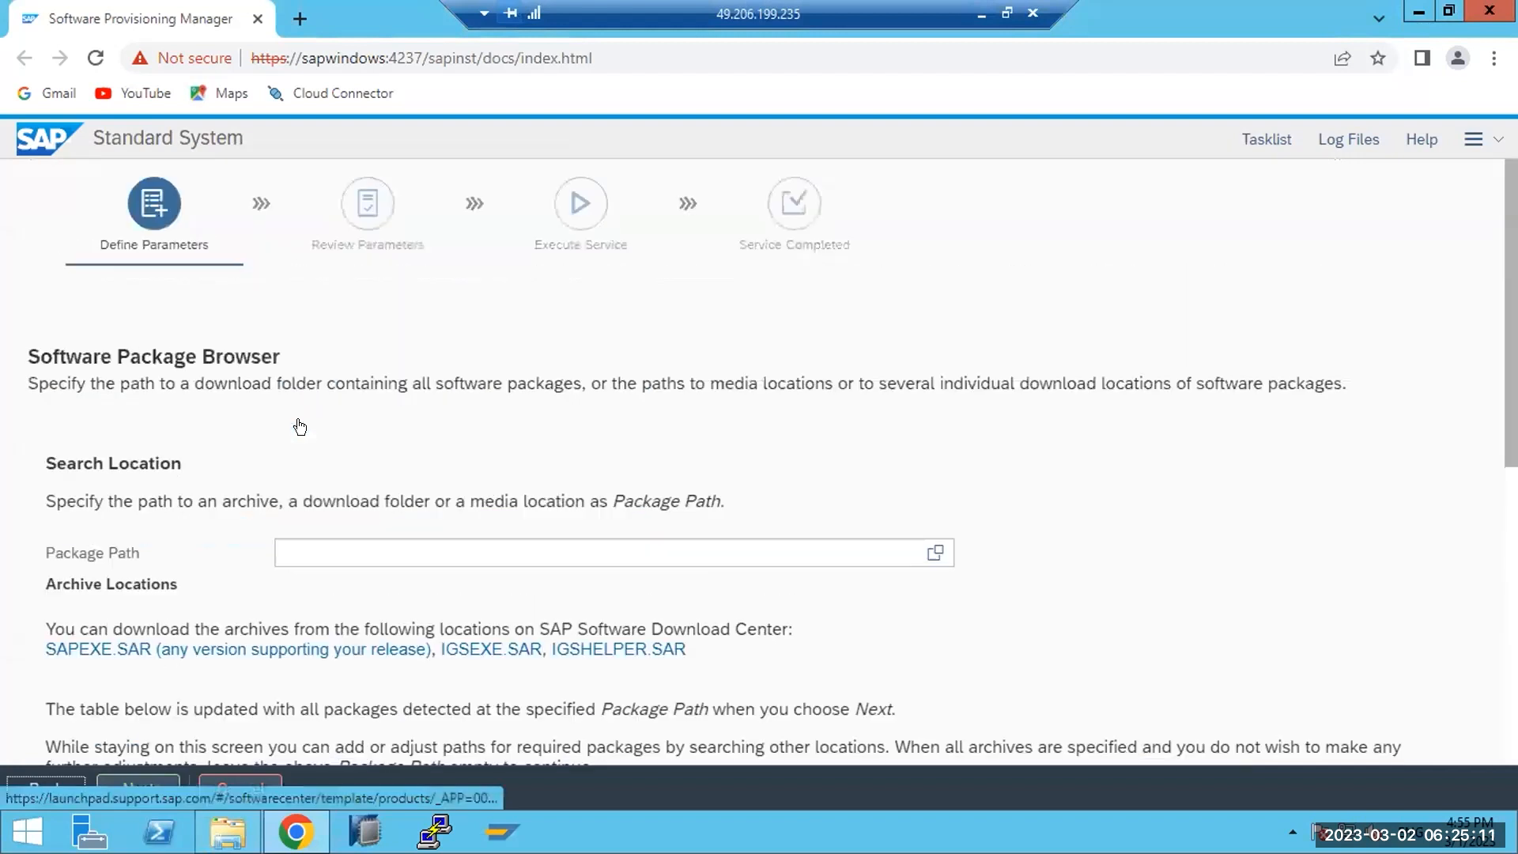
pyautogui.scroll(-2, 298, 419)
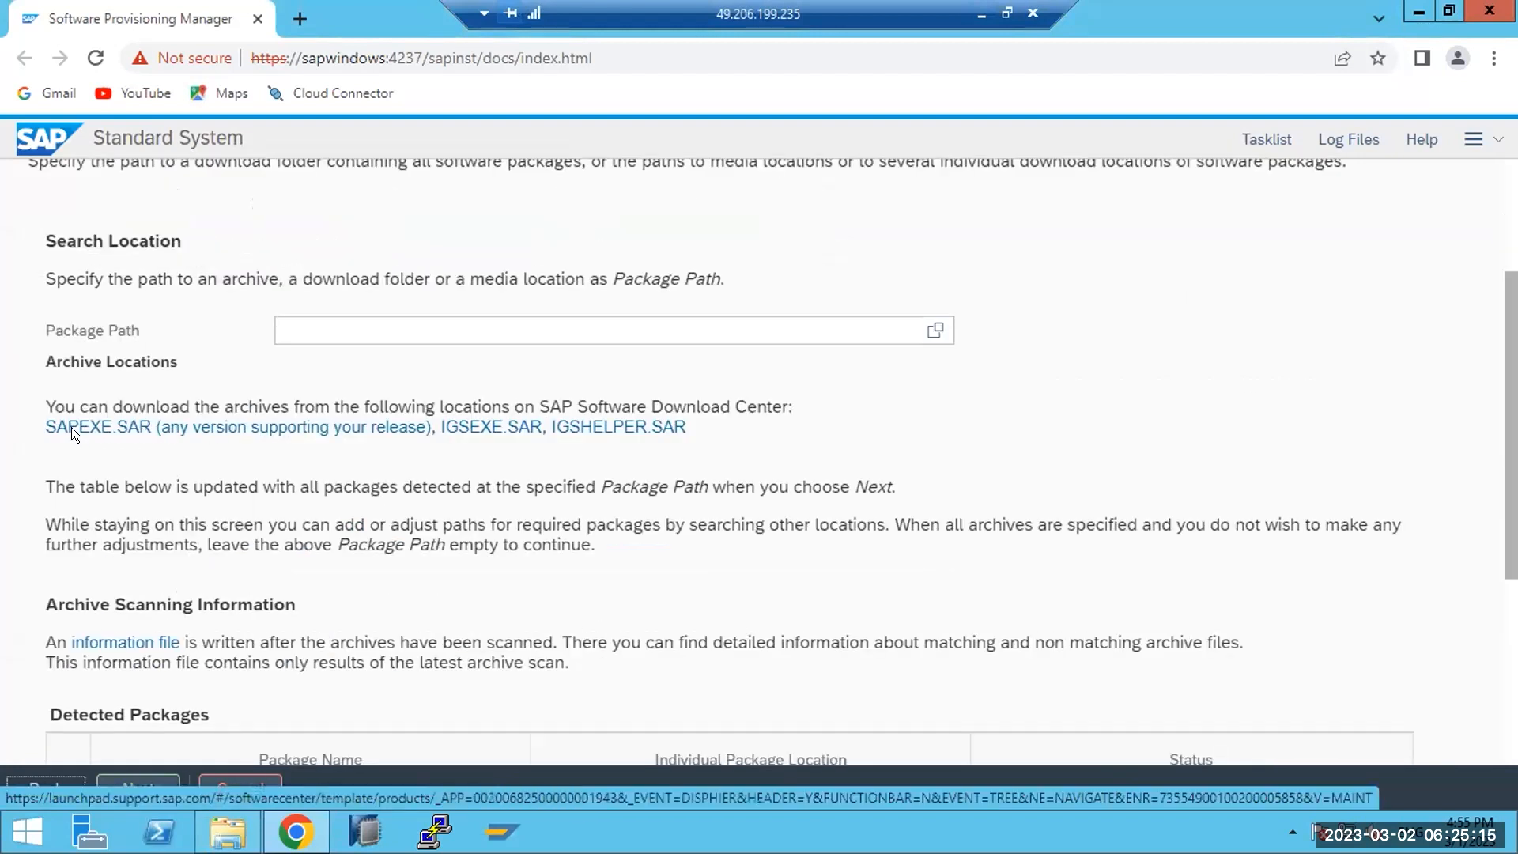
pyautogui.moveTo(95, 330); pyautogui.dragTo(118, 331)
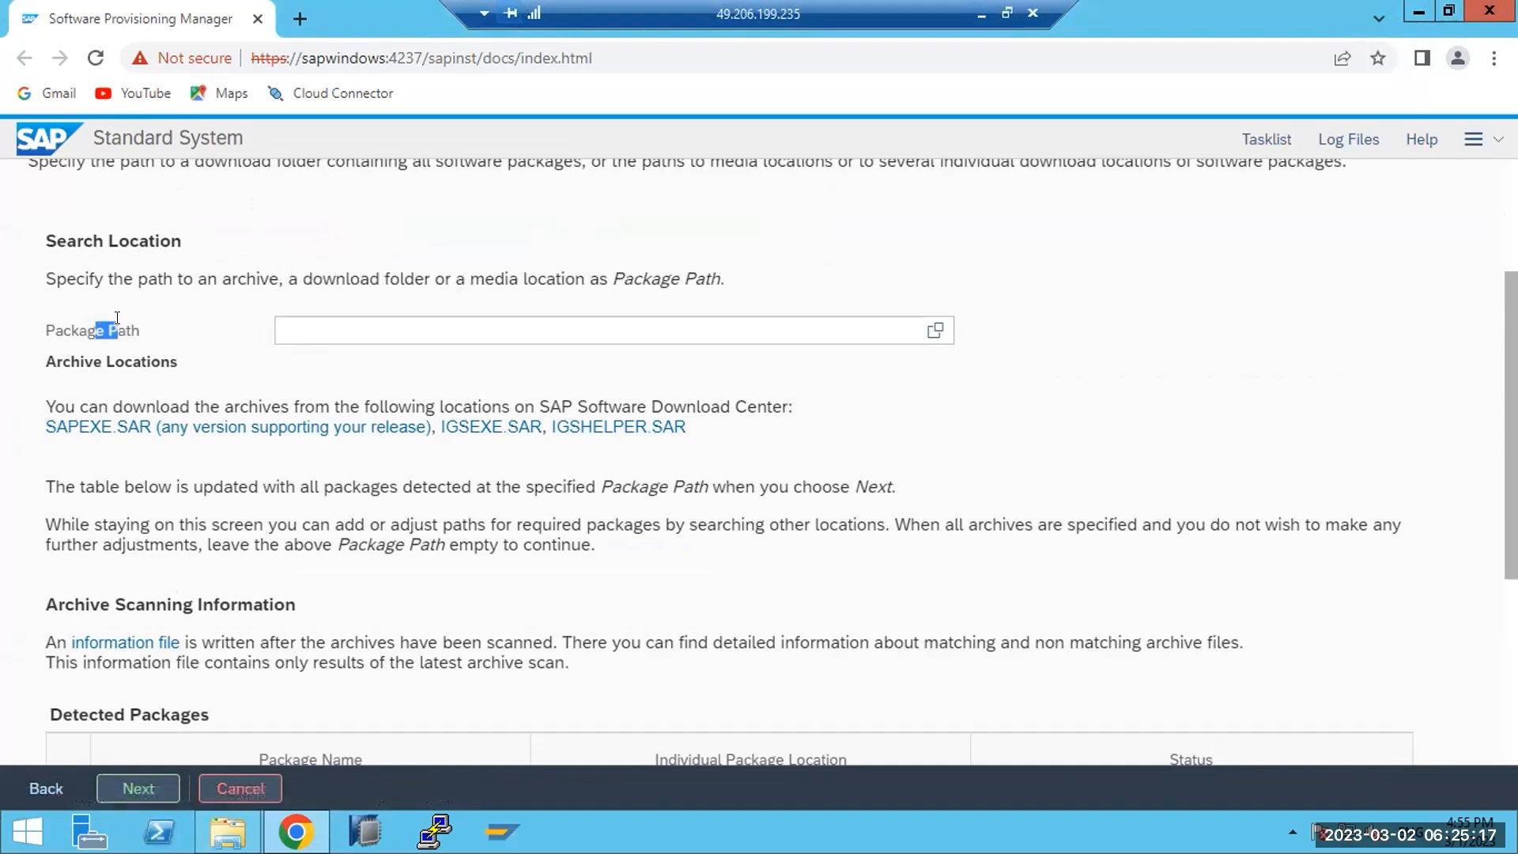
pyautogui.moveTo(45, 427); pyautogui.dragTo(109, 417)
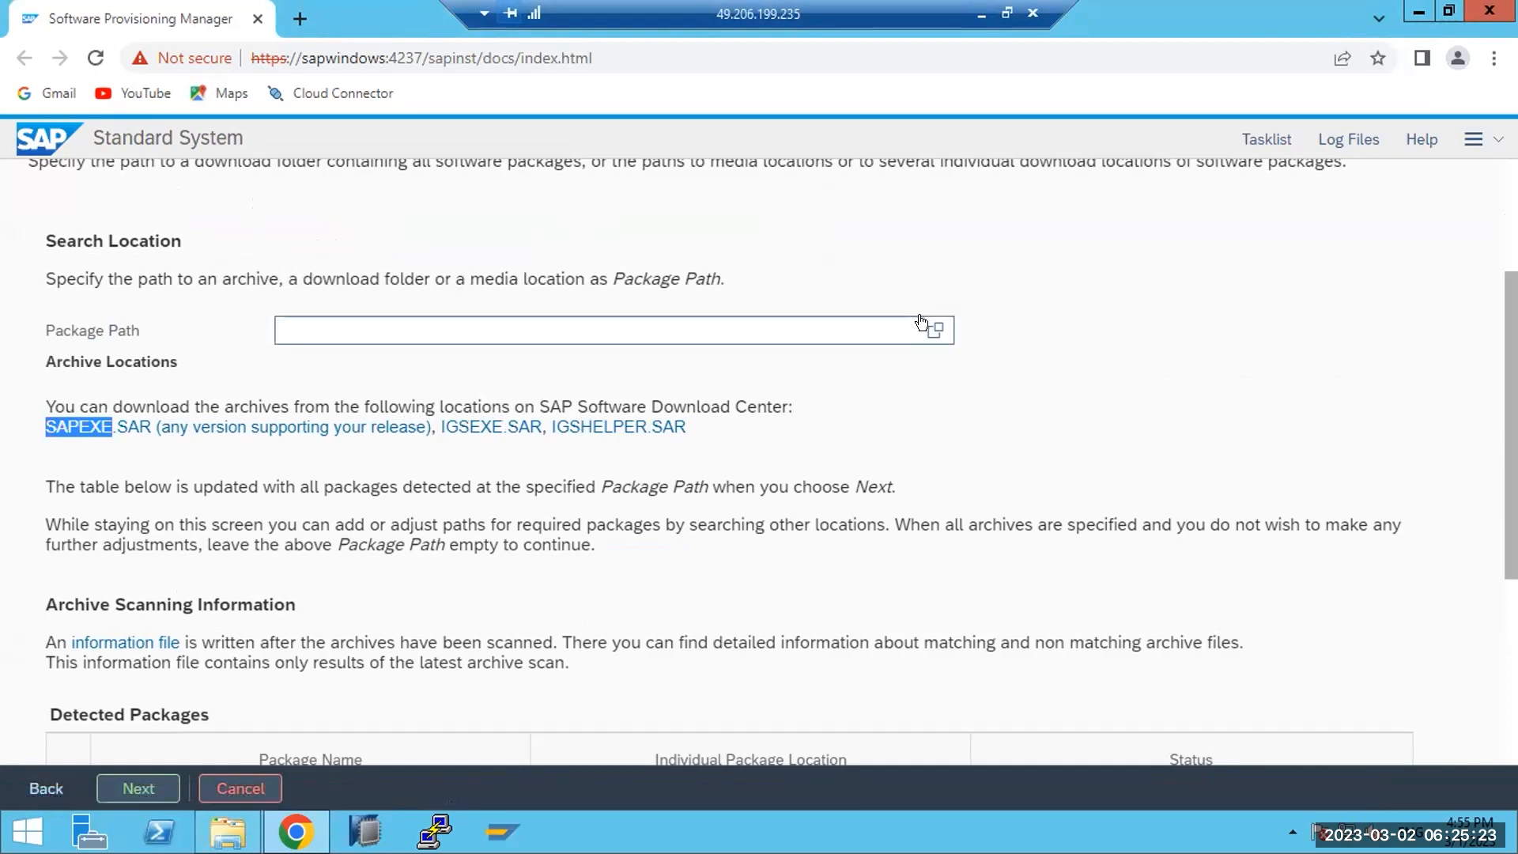
pyautogui.click(924, 322)
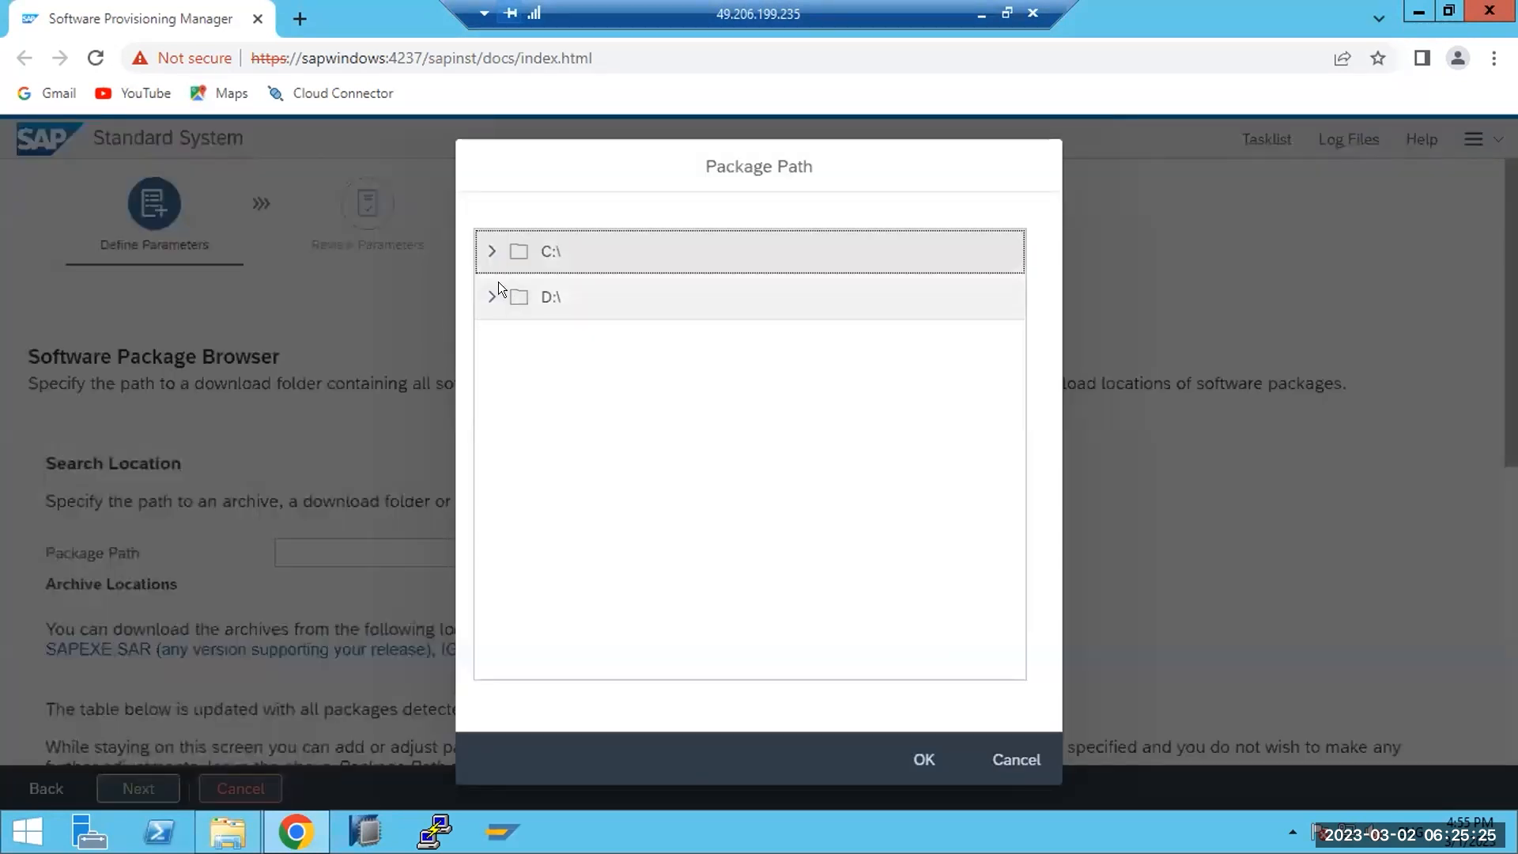
pyautogui.click(492, 251)
pyautogui.scroll(-8, 579, 495)
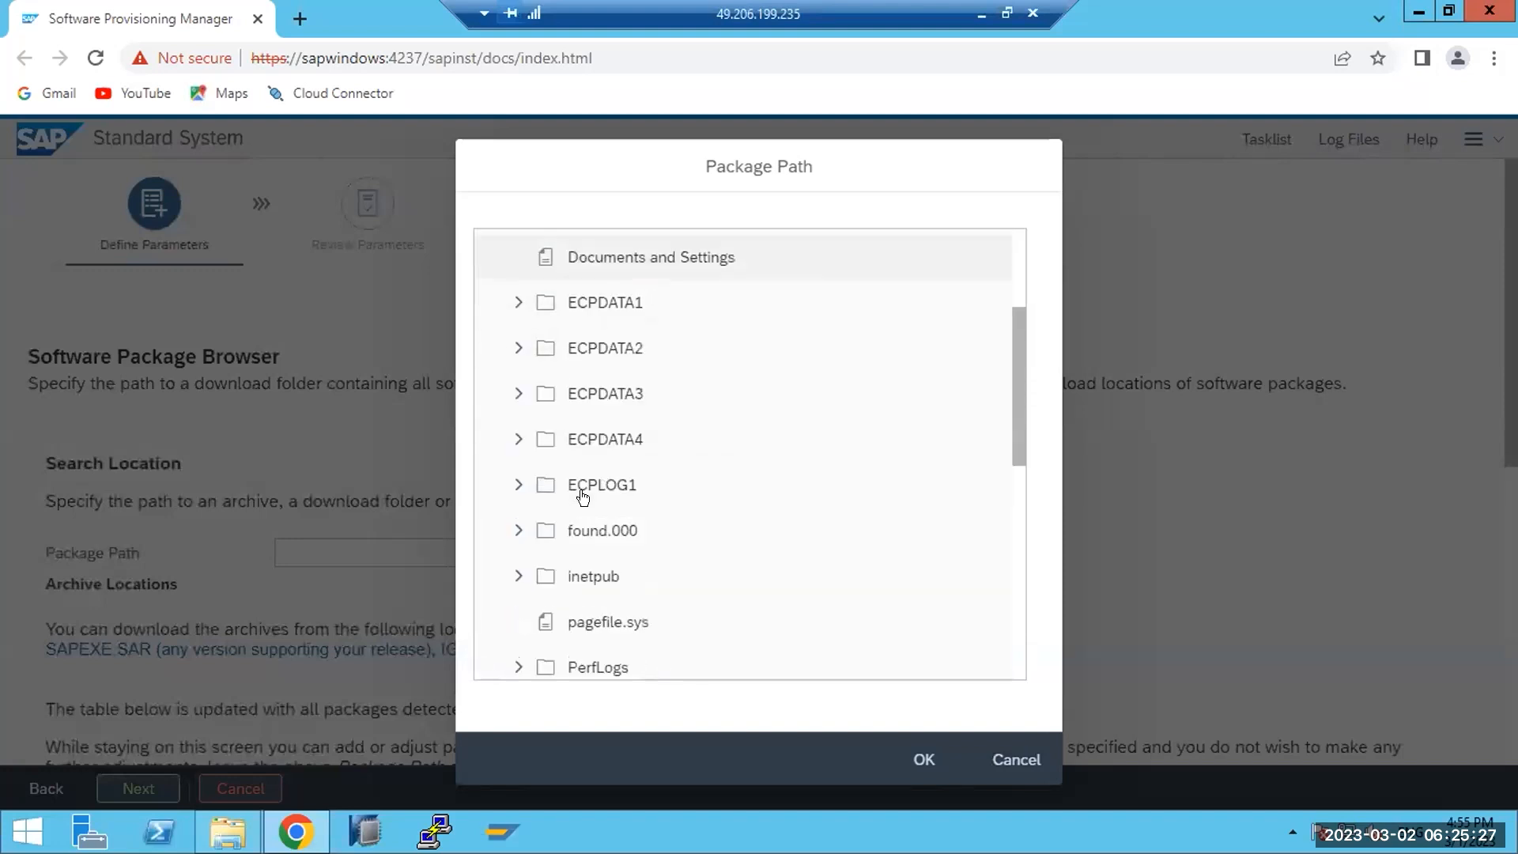
pyautogui.scroll(-3, 553, 490)
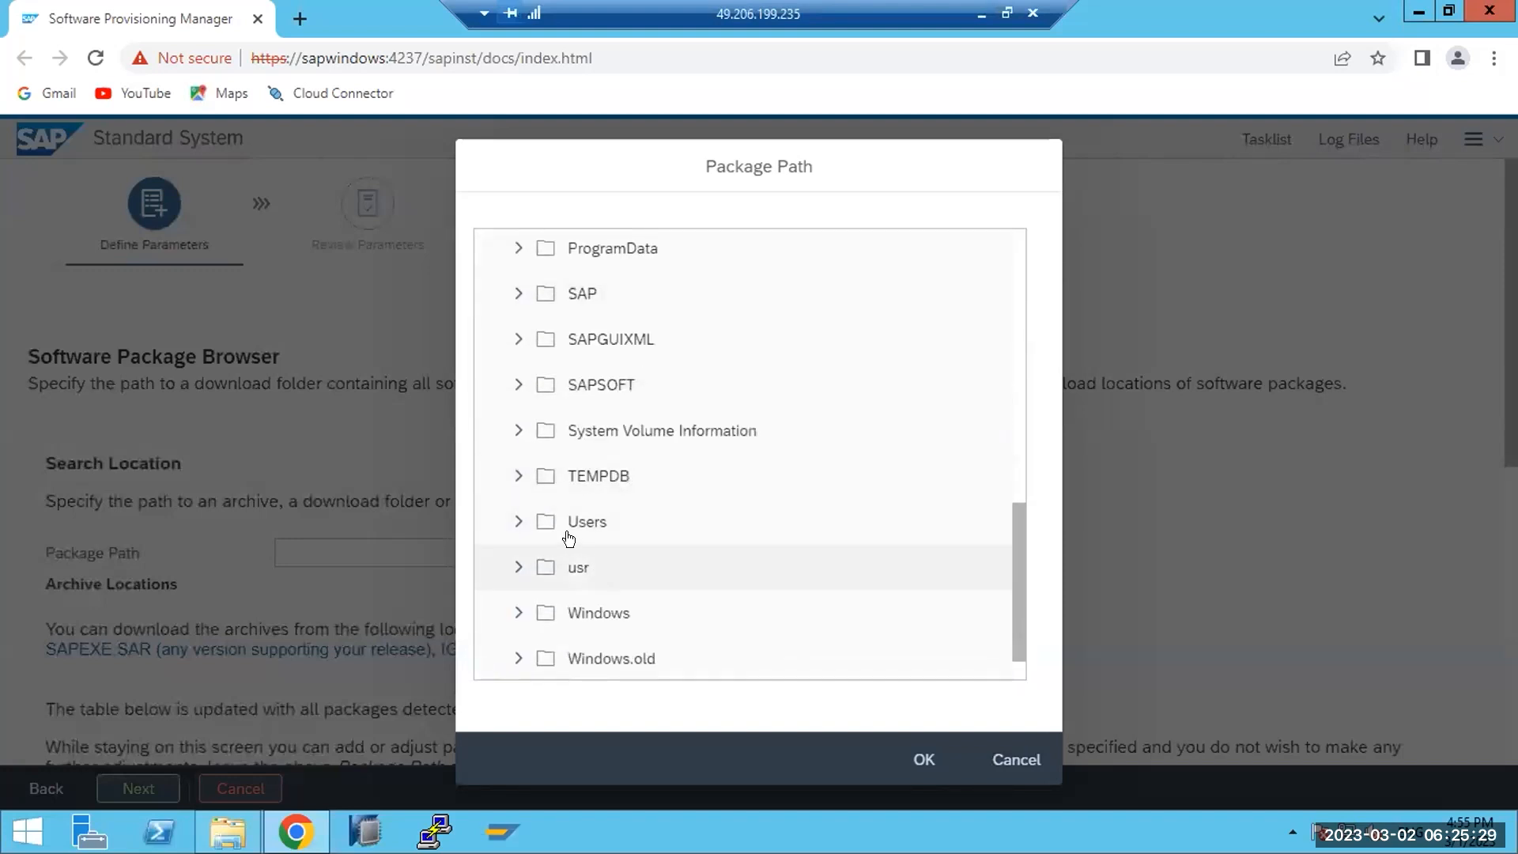
pyautogui.click(513, 384)
pyautogui.click(513, 384)
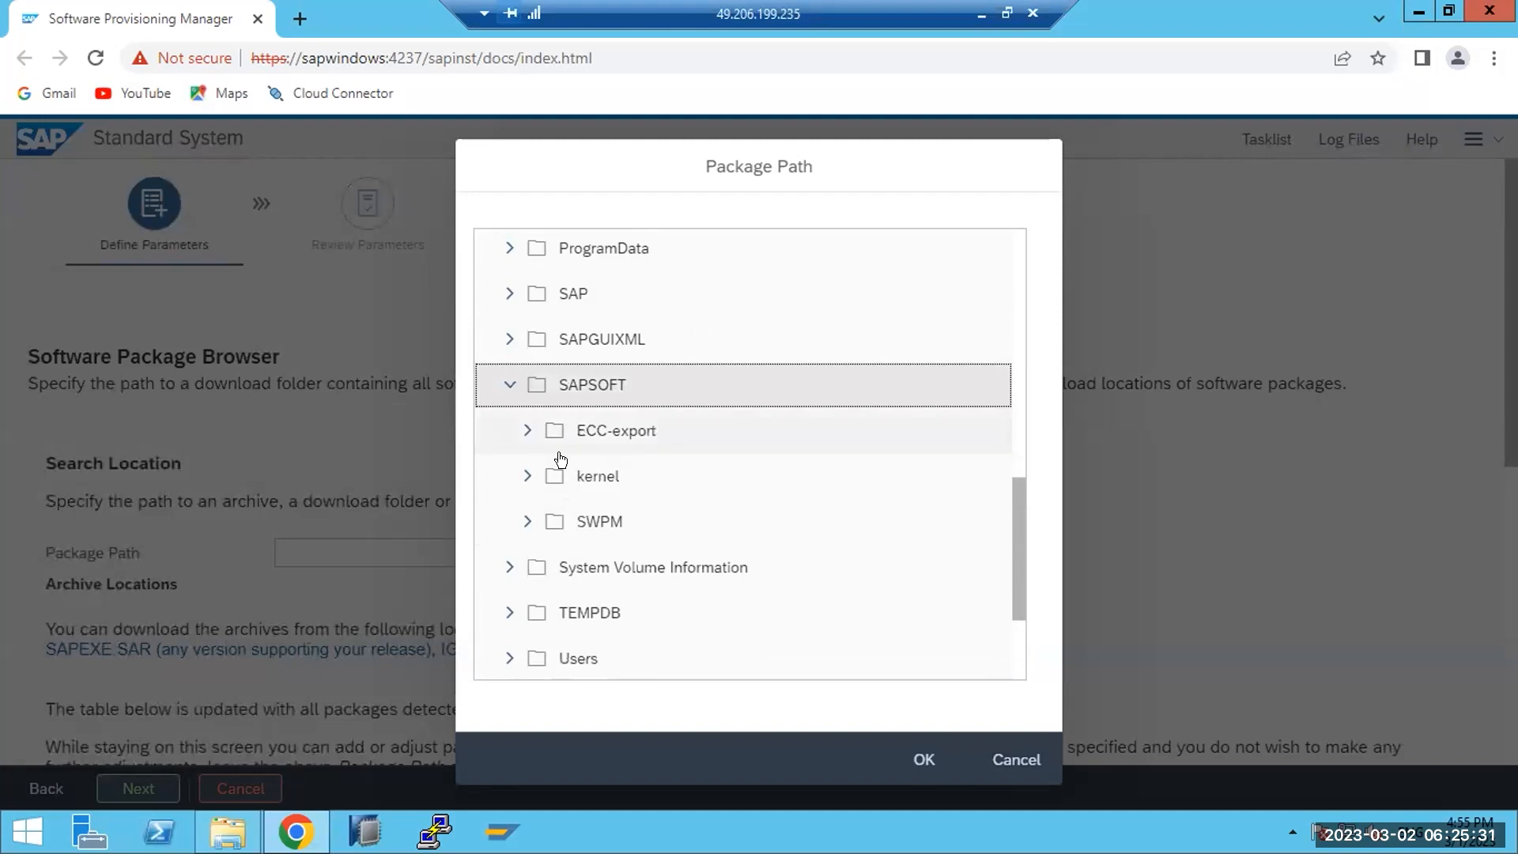
pyautogui.click(575, 476)
pyautogui.click(1017, 759)
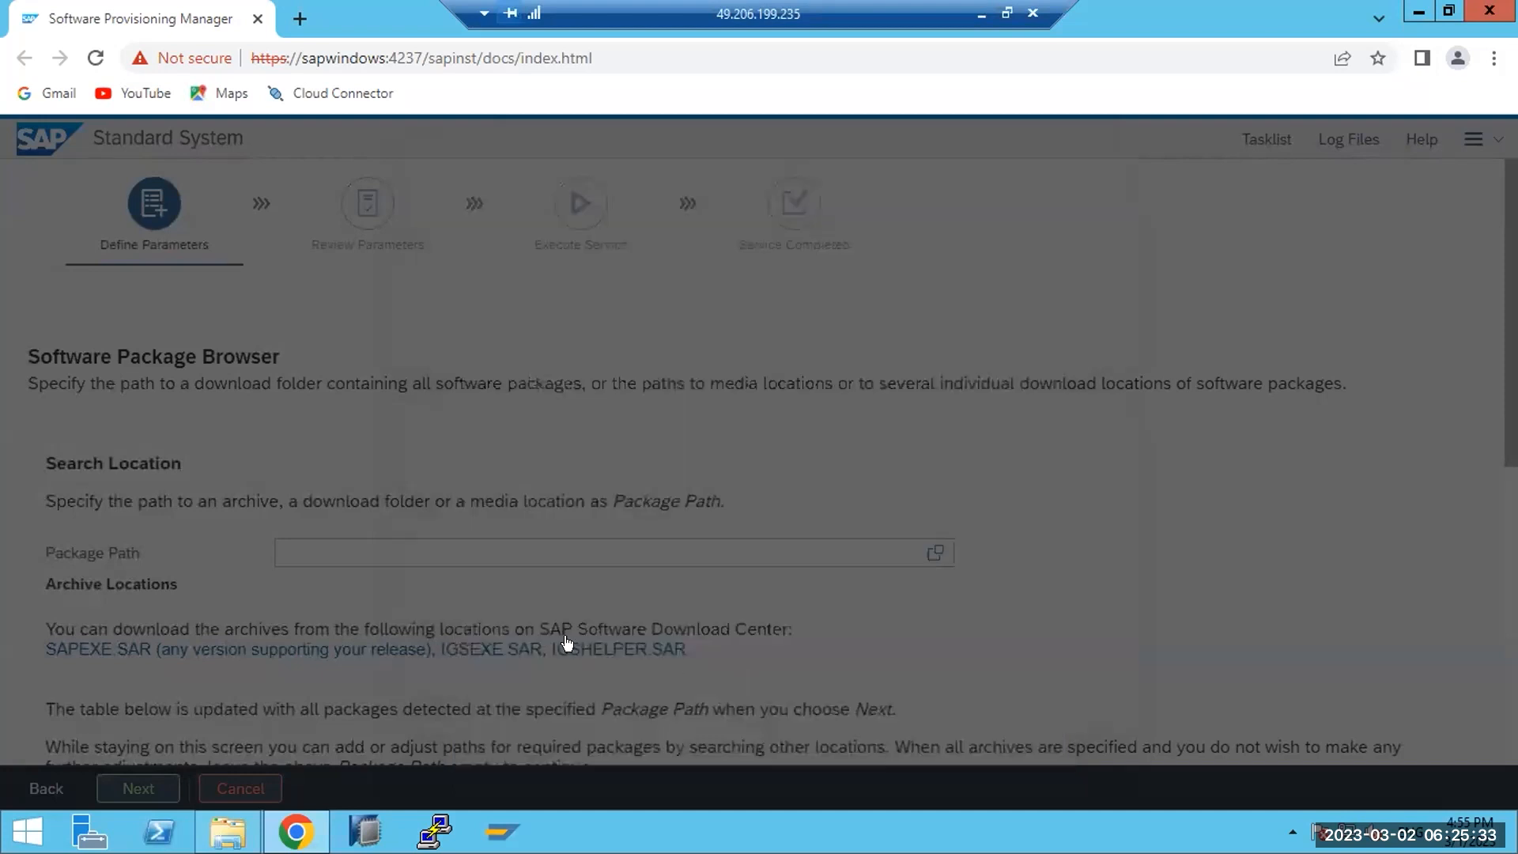
pyautogui.scroll(-4, 347, 610)
pyautogui.scroll(-3, 347, 603)
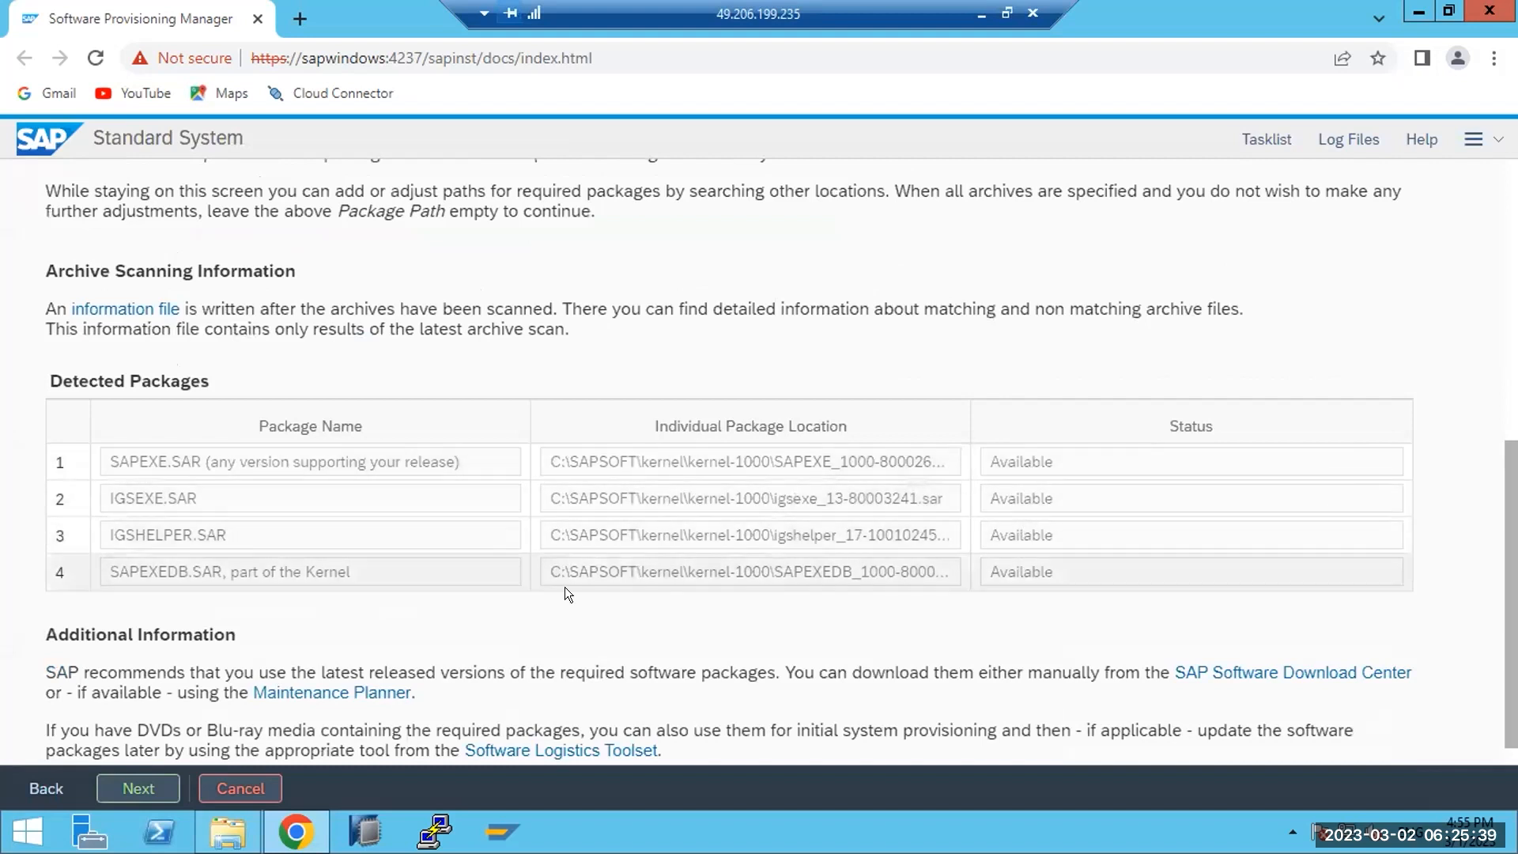
pyautogui.click(132, 784)
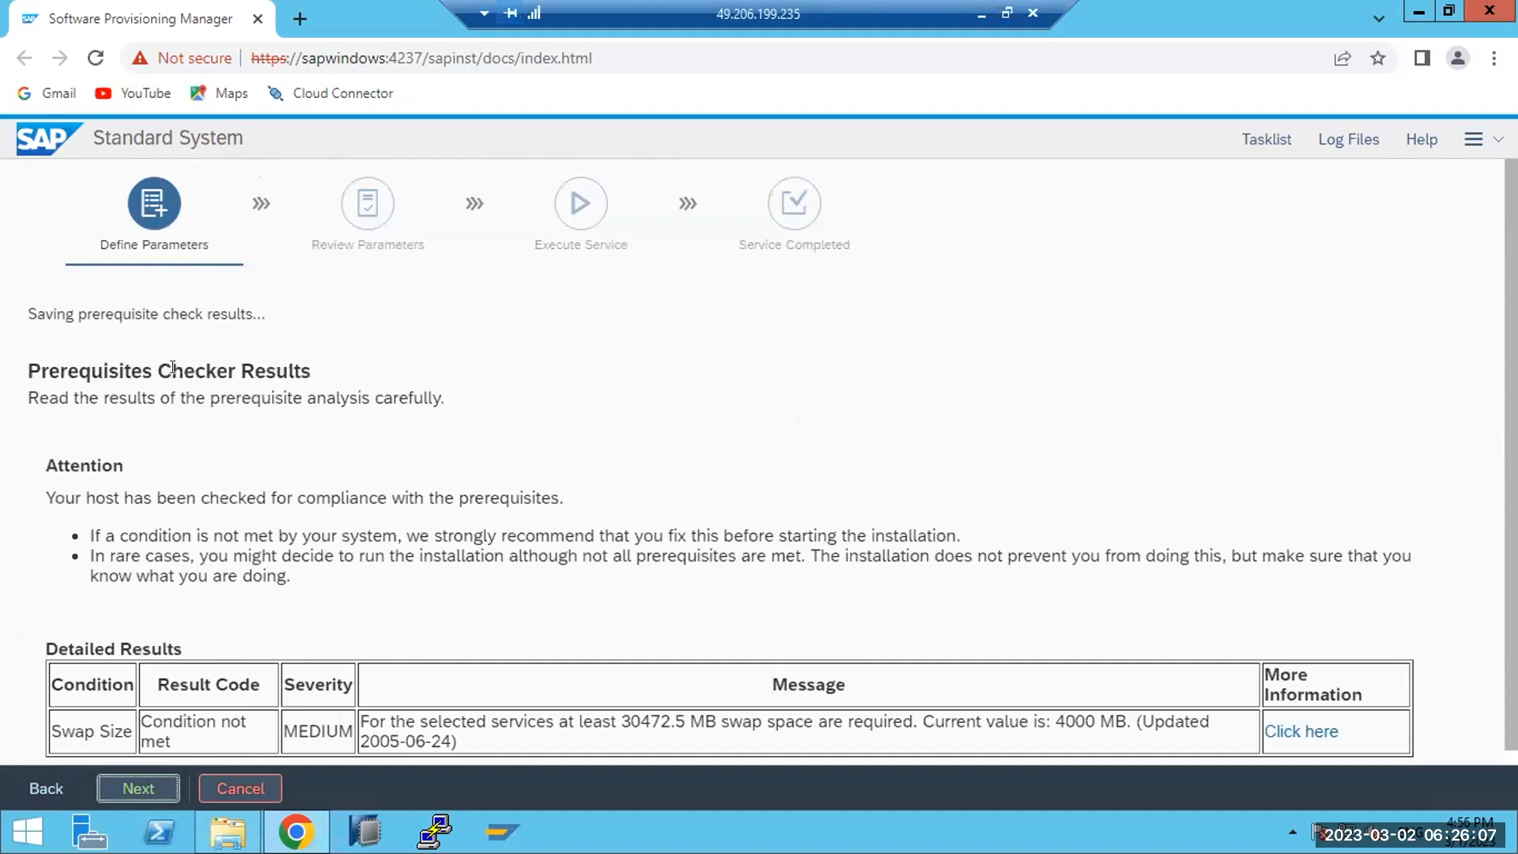
# Review the failed Swap Size prerequisite result and continue past it
pyautogui.scroll(-1, 226, 476)
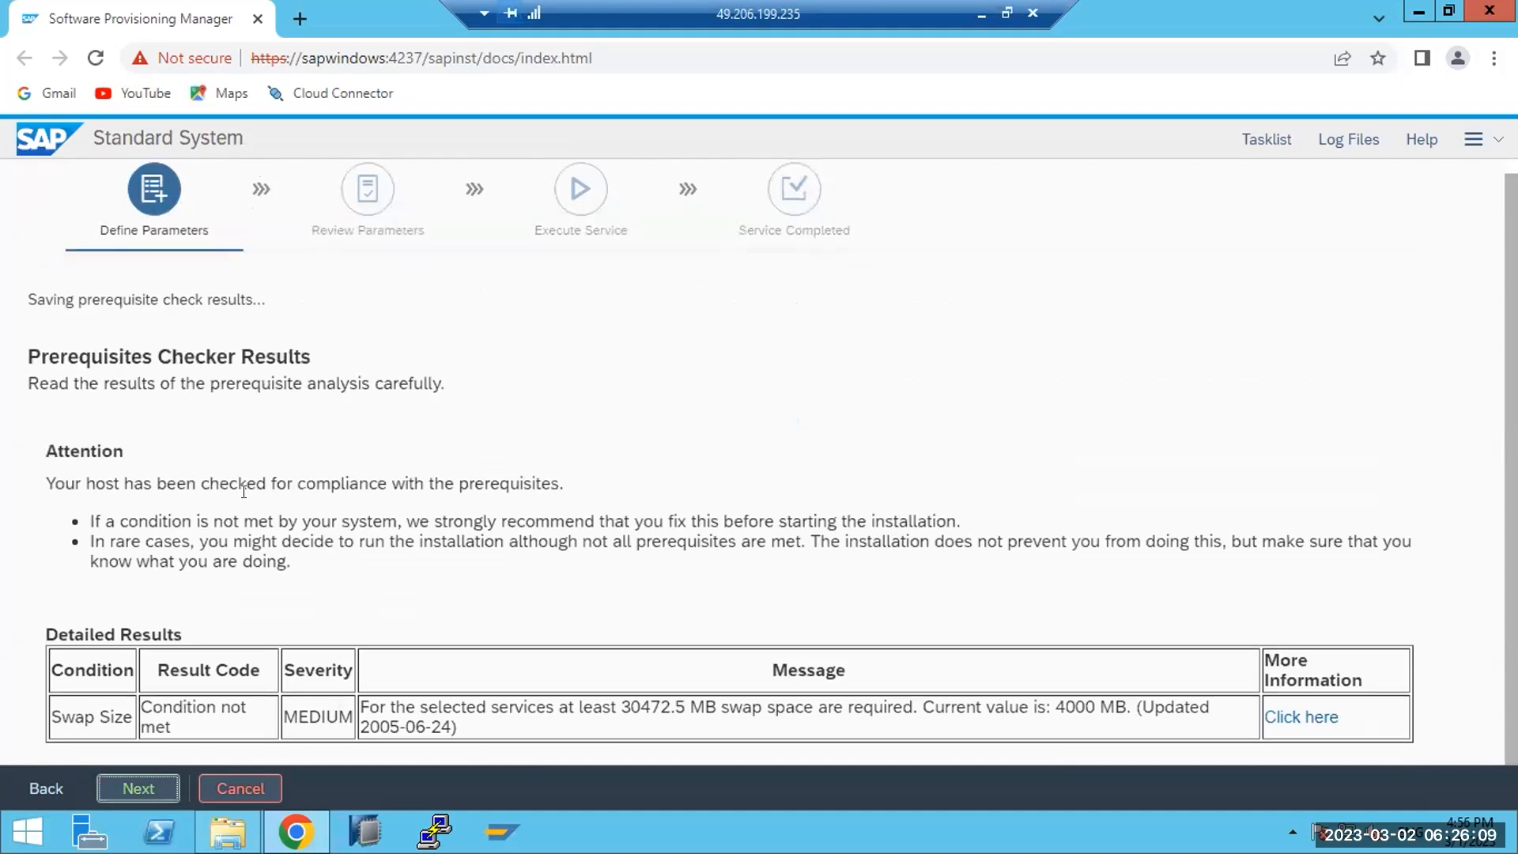
pyautogui.moveTo(60, 712); pyautogui.dragTo(121, 712)
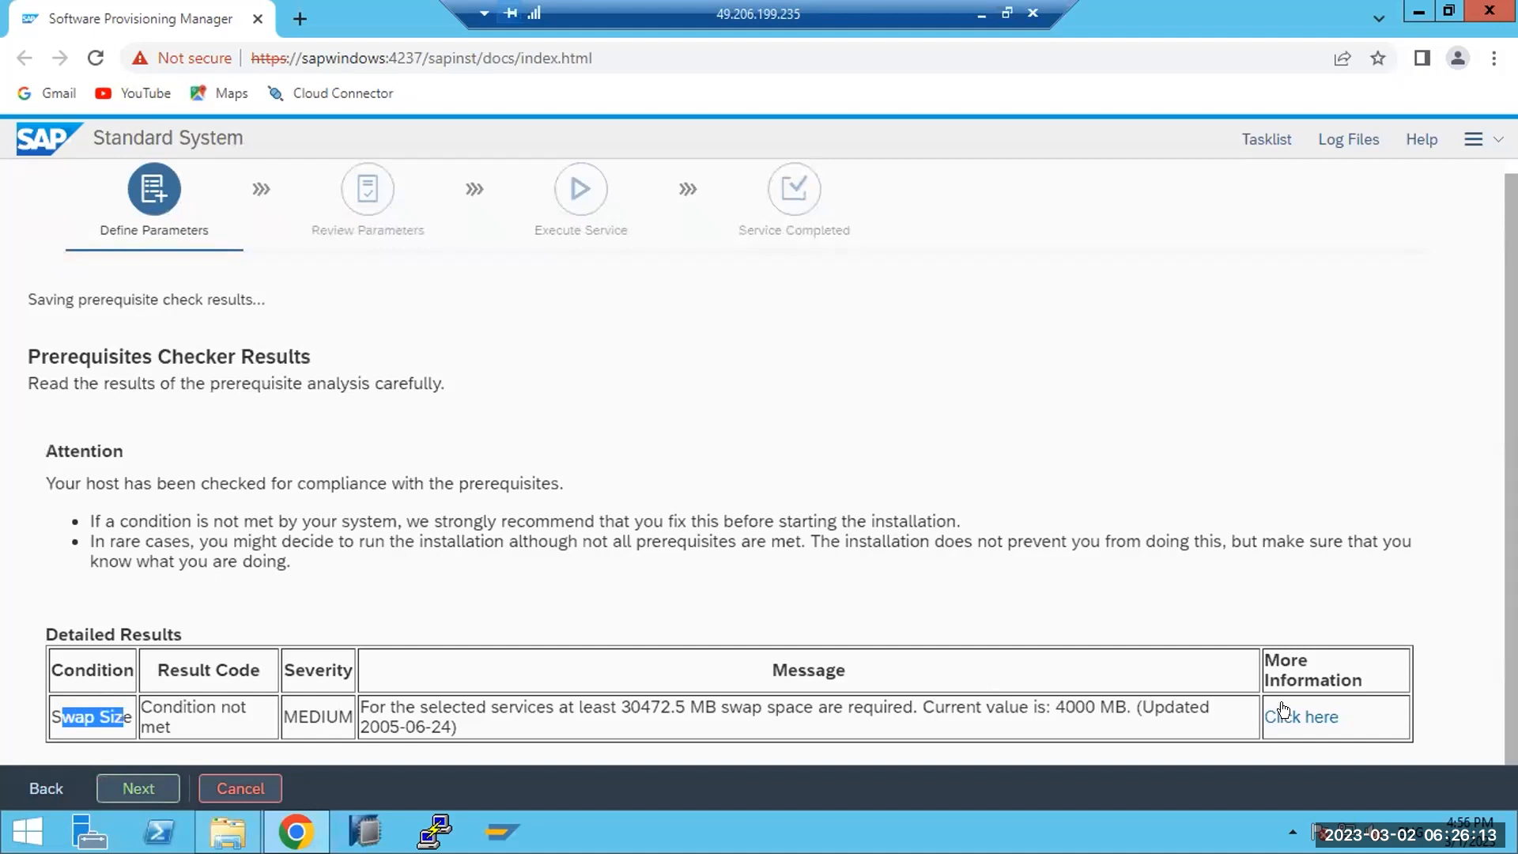
pyautogui.click(119, 786)
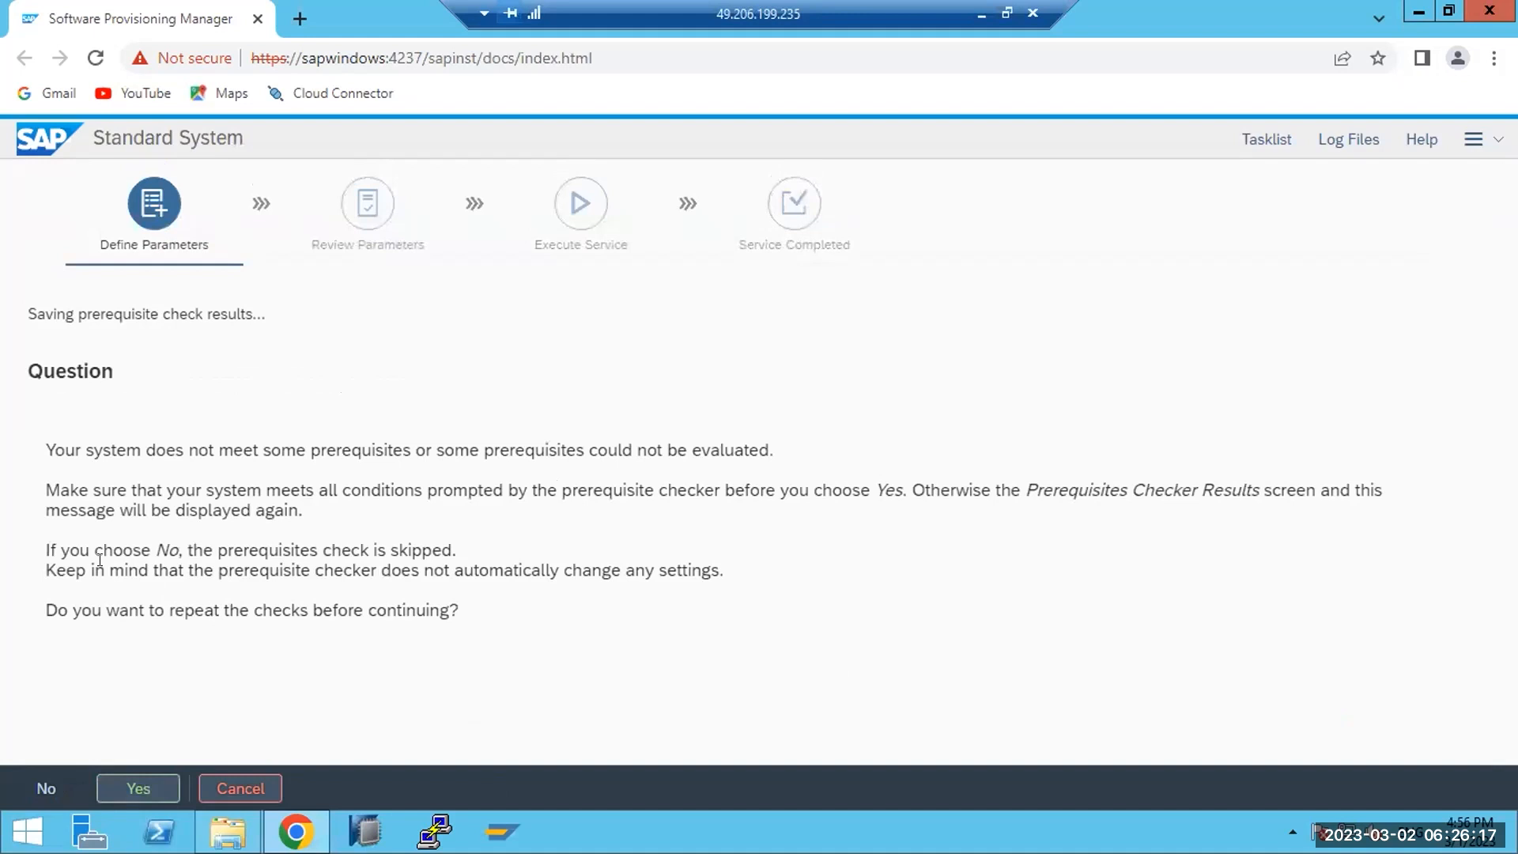
# Decline repeating the prerequisite checks, then bring up File Explorer's This PC context menu
pyautogui.moveTo(115, 547); pyautogui.dragTo(458, 534)
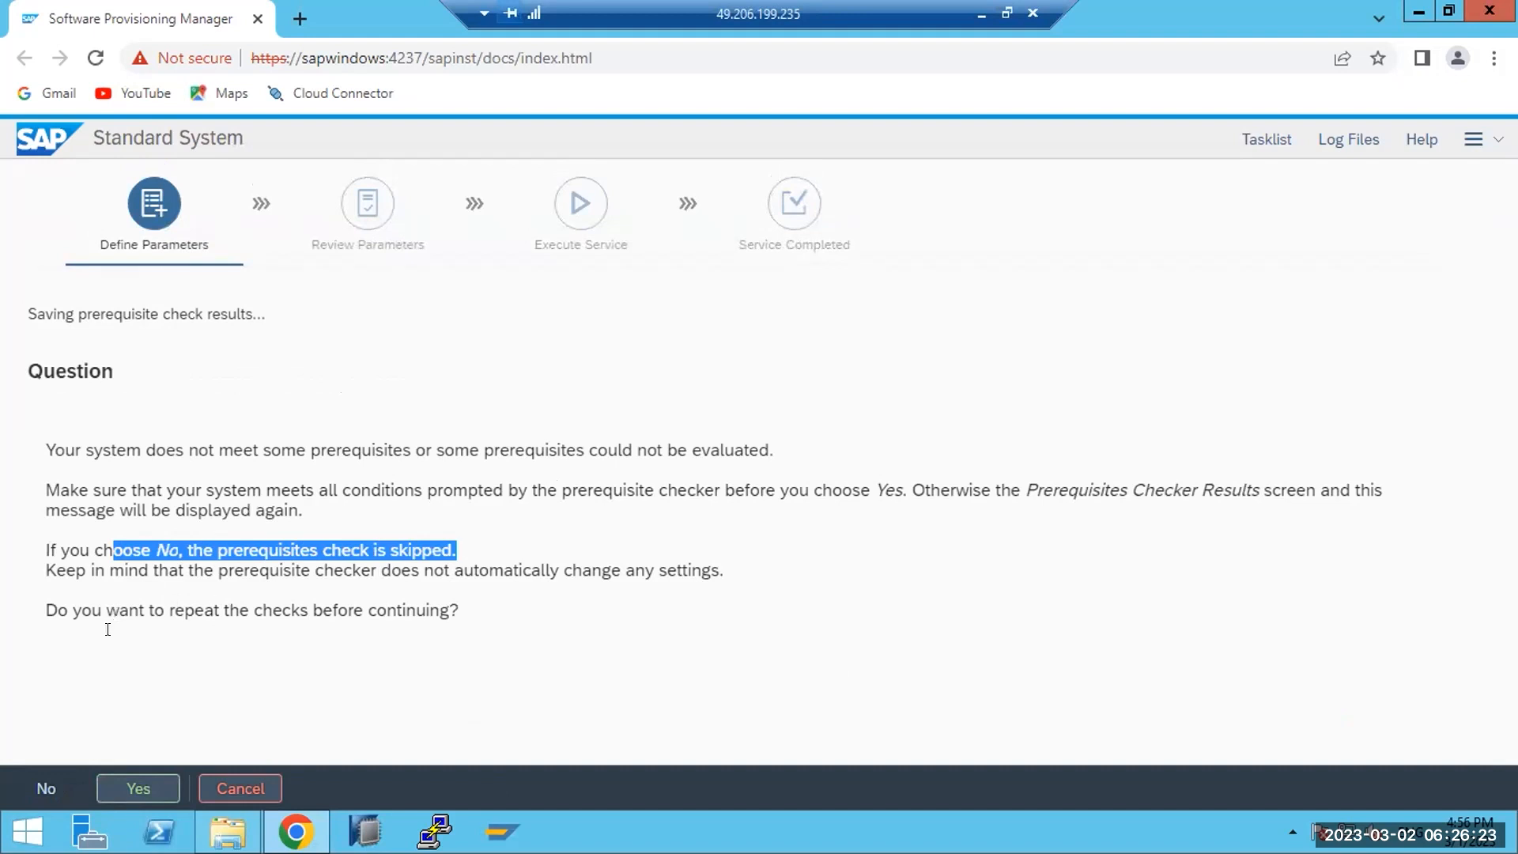
pyautogui.click(44, 786)
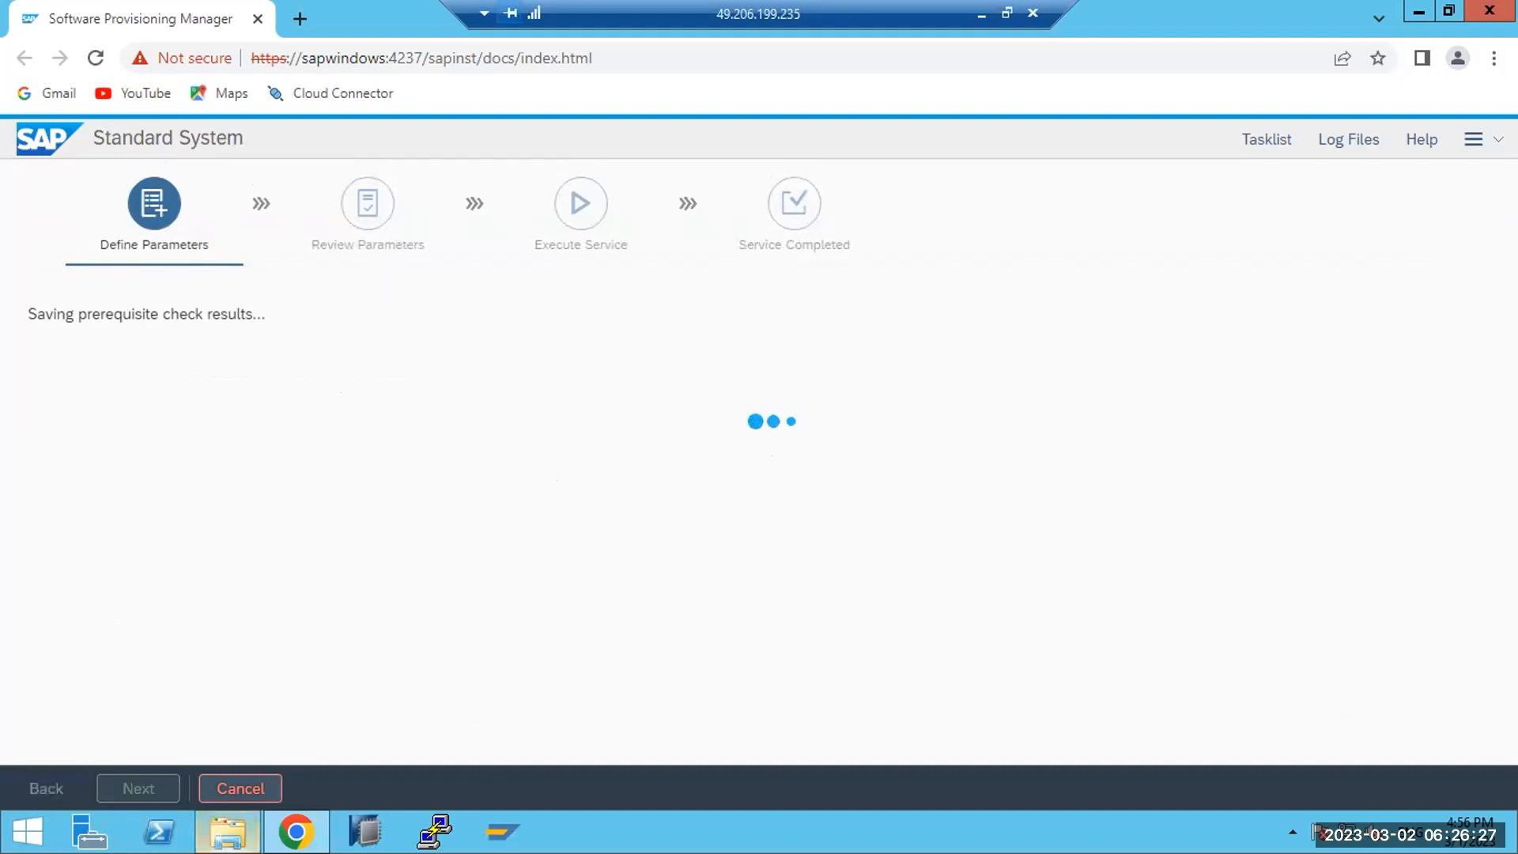
pyautogui.click(196, 822)
pyautogui.rightClick(79, 242)
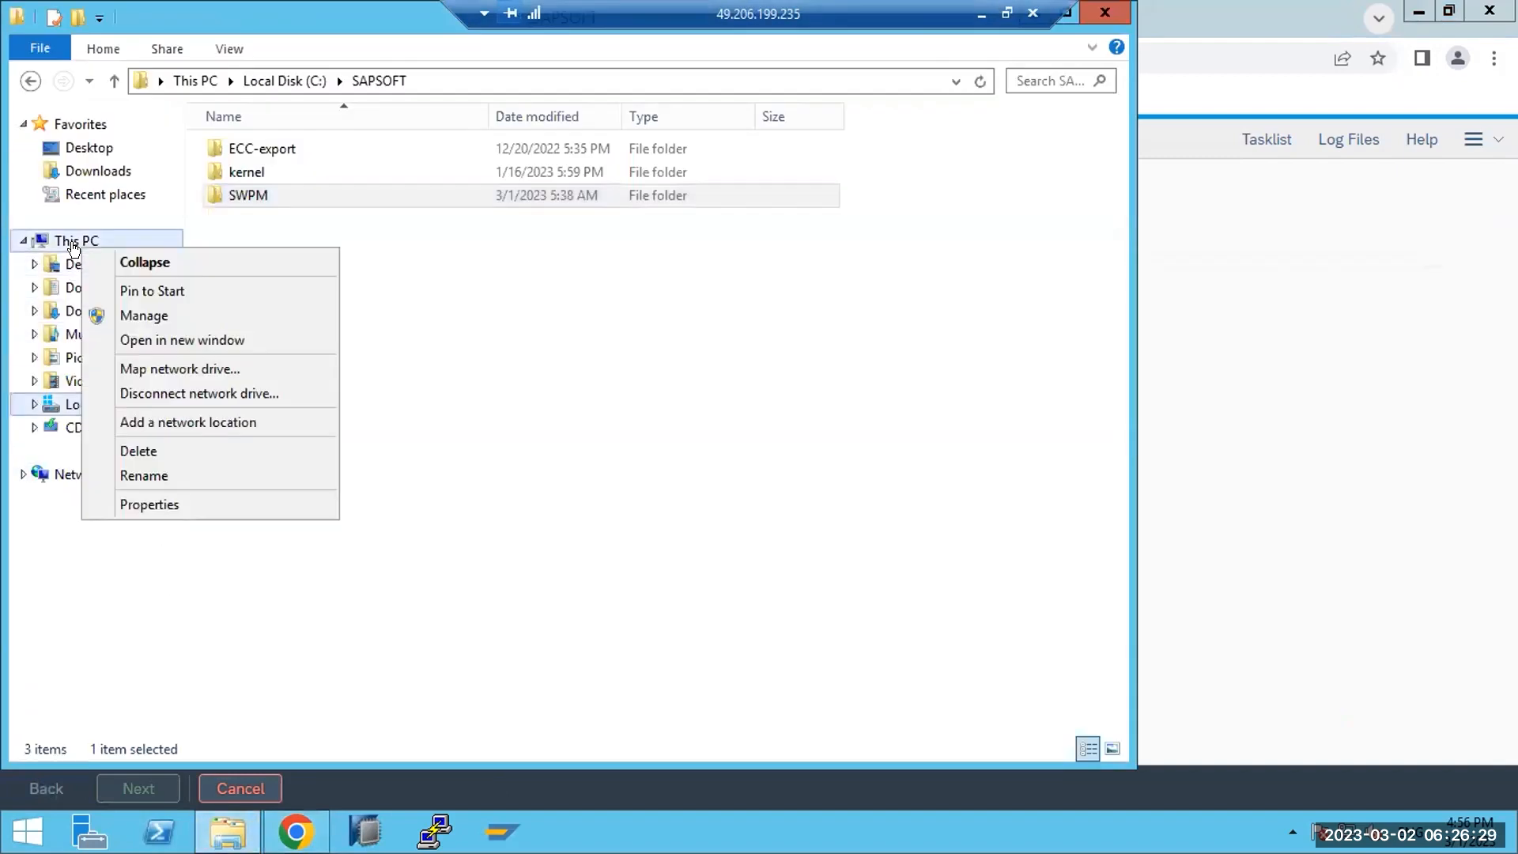
# Open the Virtual Memory settings to view the C: paging file size of 4000–488000 MB
pyautogui.click(150, 503)
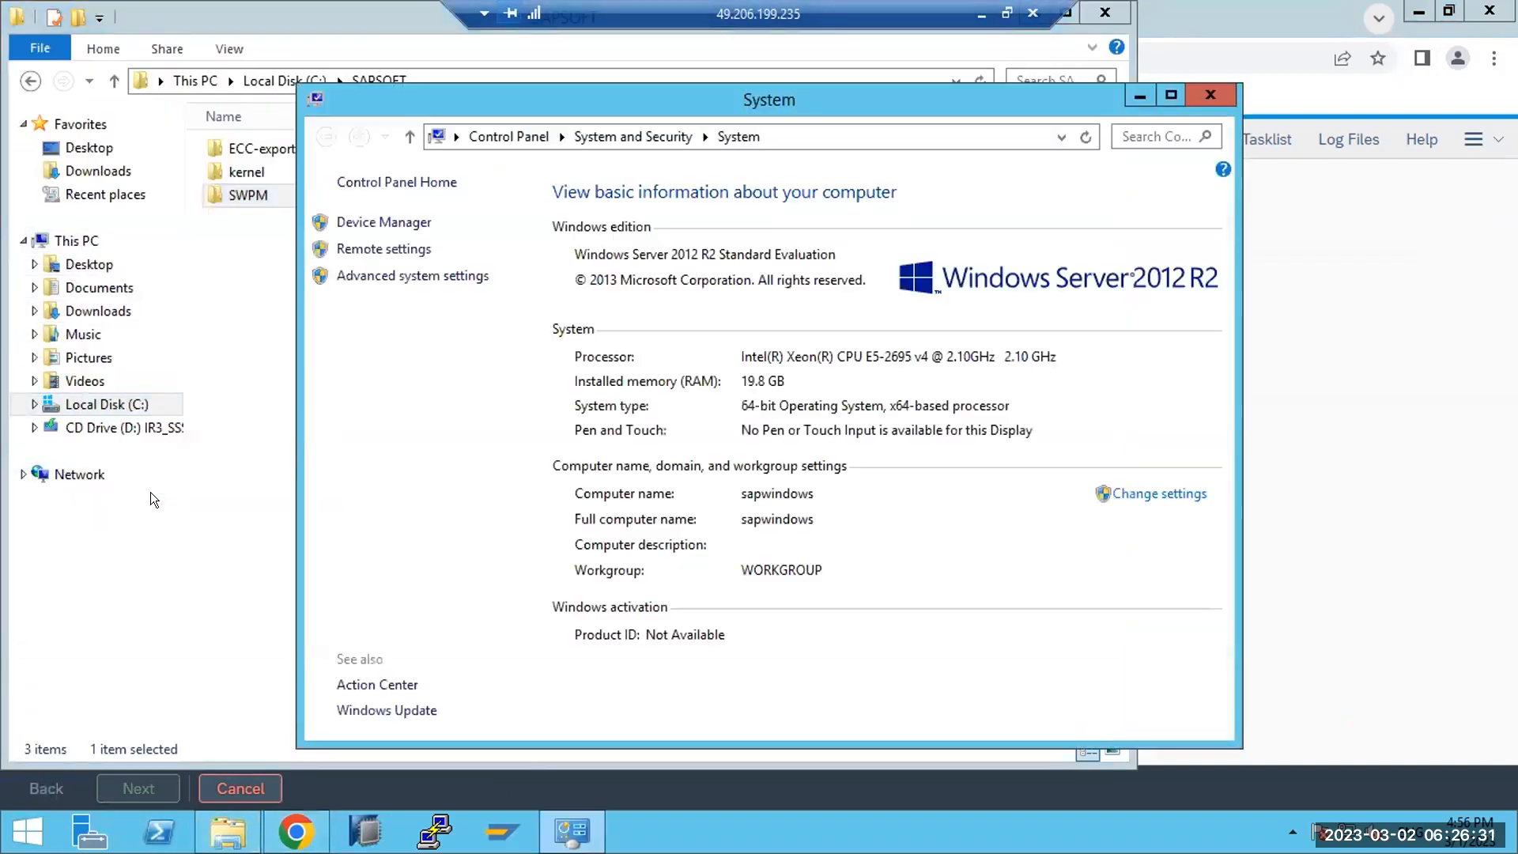
pyautogui.click(348, 250)
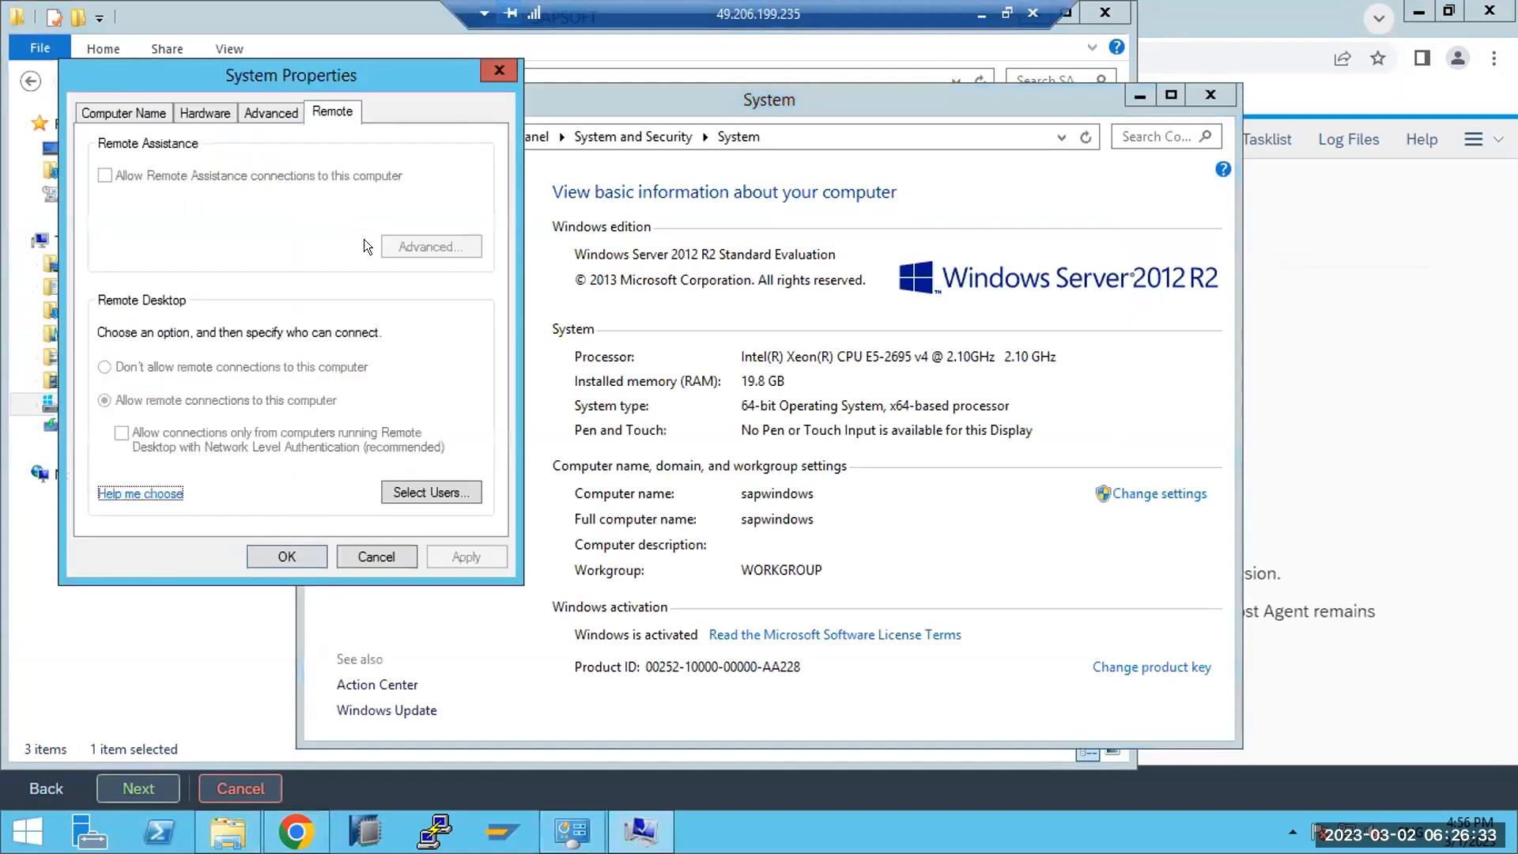
pyautogui.click(107, 107)
pyautogui.click(268, 108)
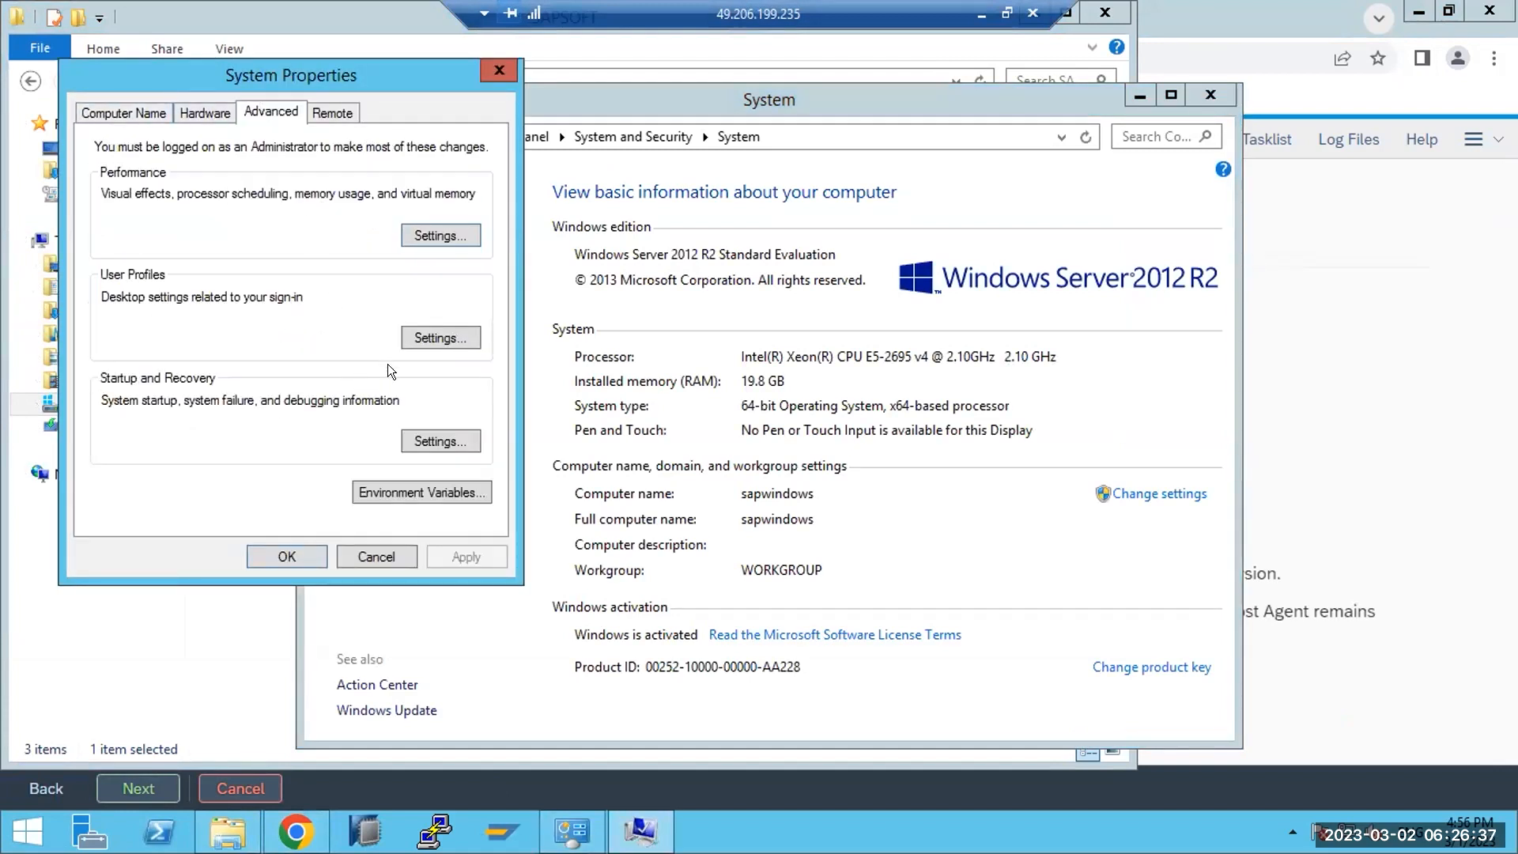
pyautogui.click(424, 238)
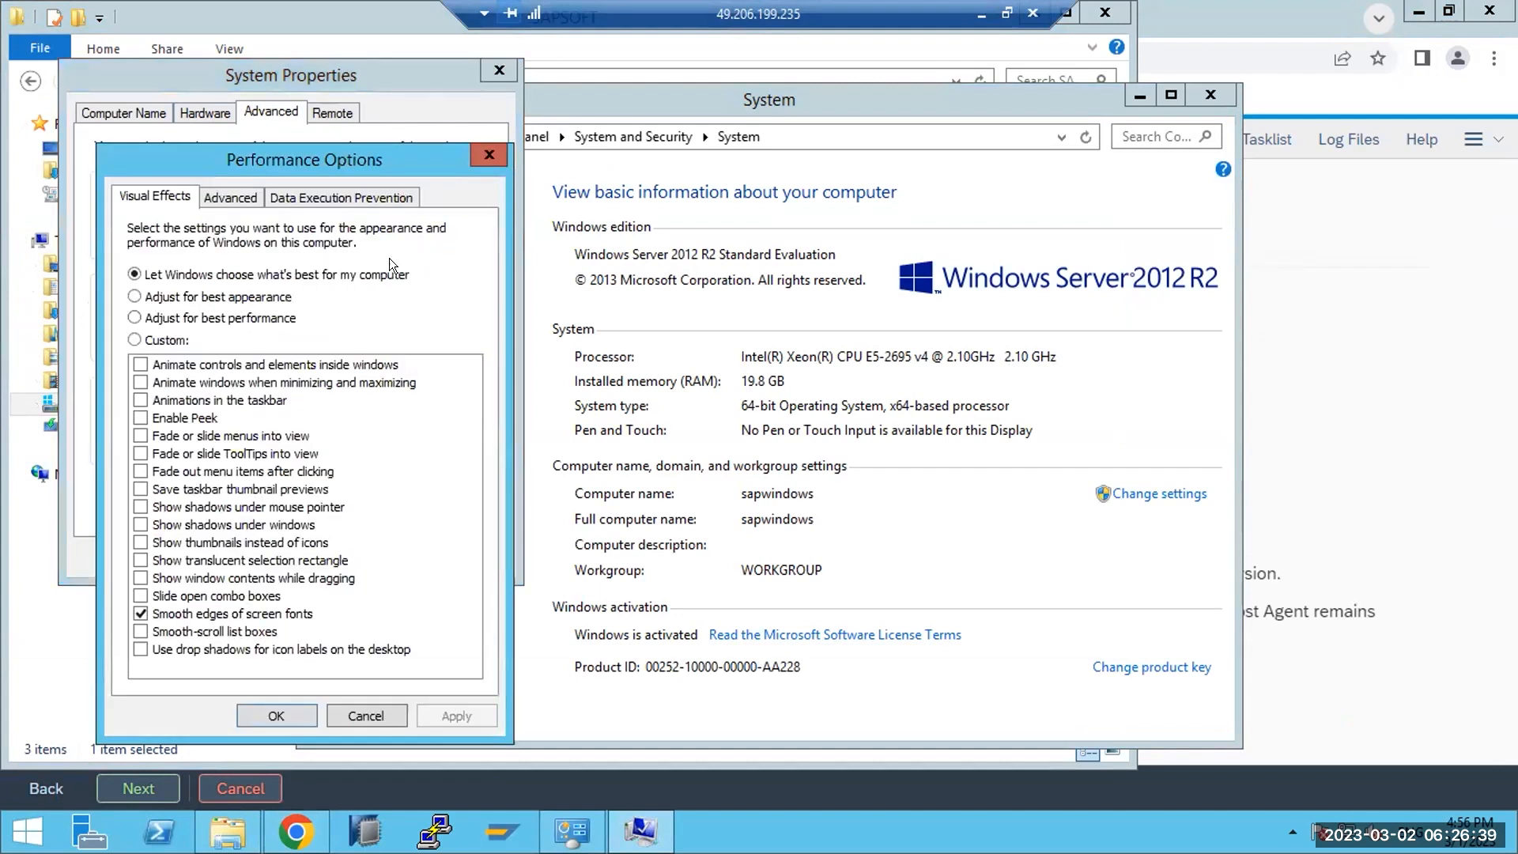
pyautogui.click(227, 195)
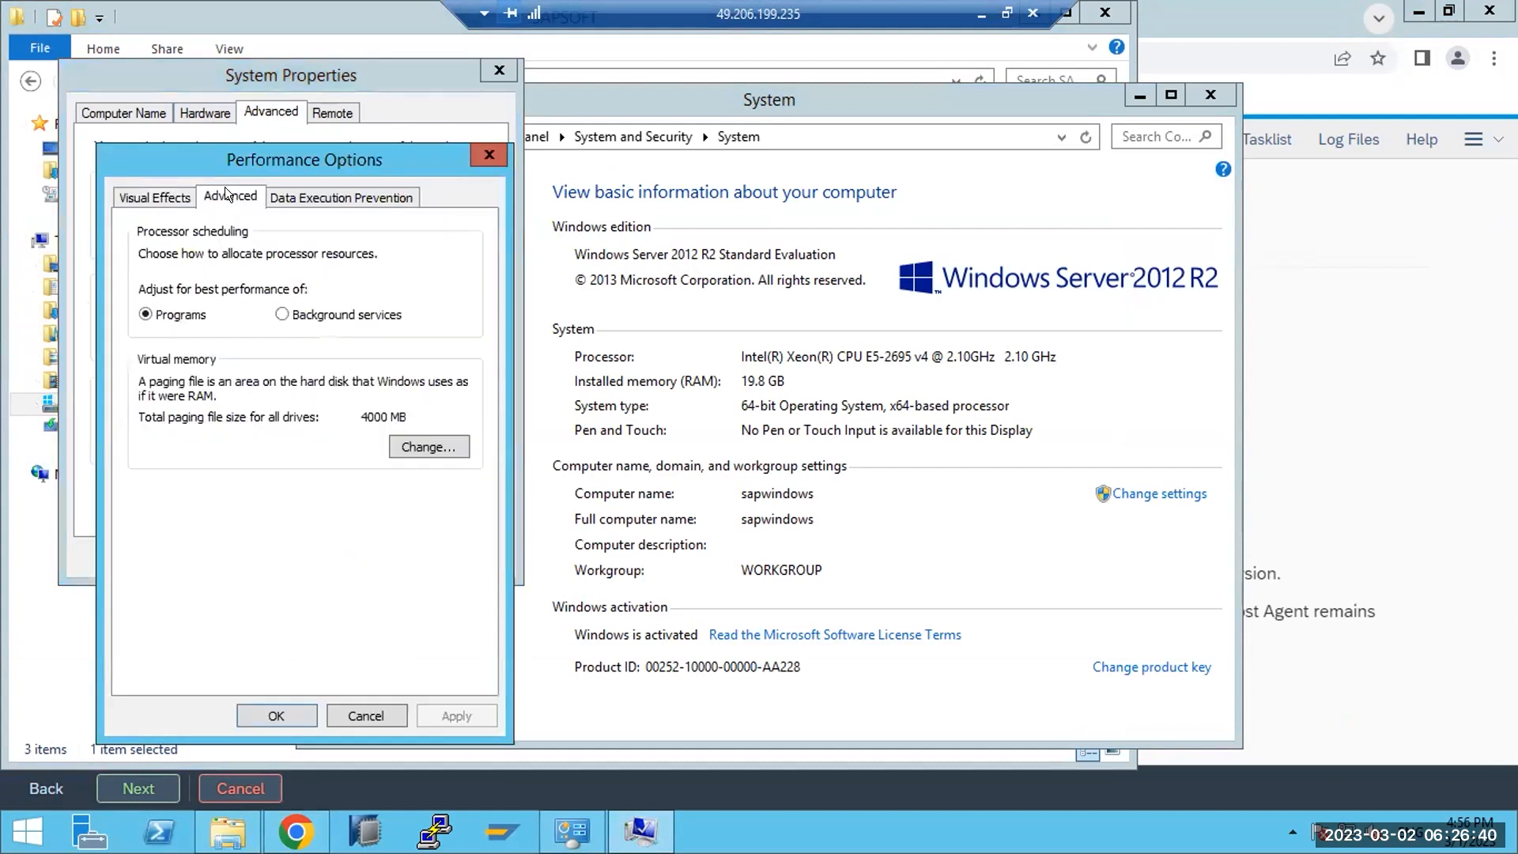
pyautogui.click(419, 444)
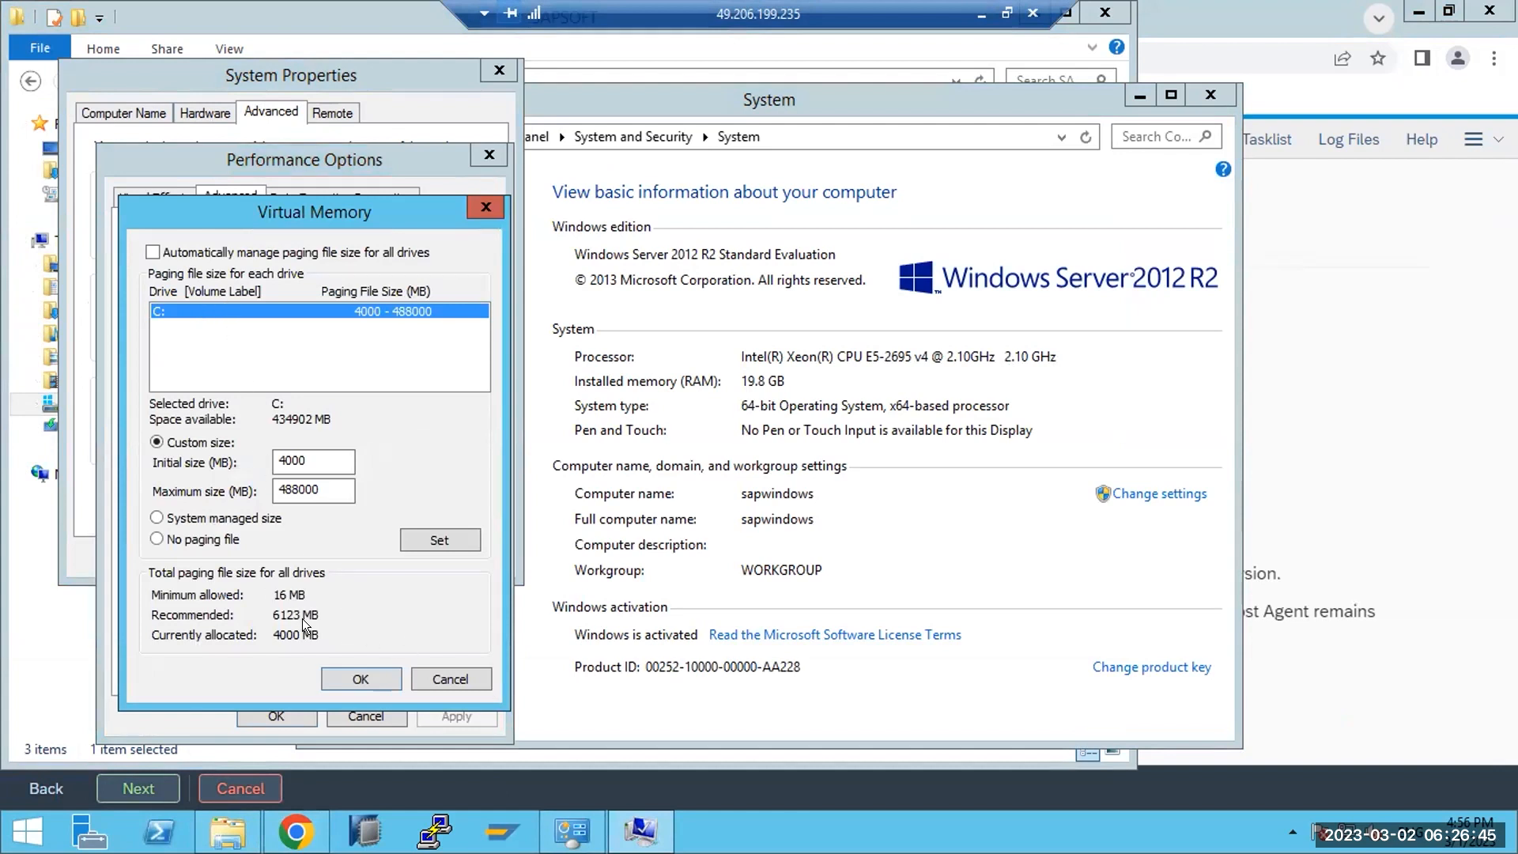
# Cancel out of Virtual Memory, Performance Options and System Properties without changes
pyautogui.click(426, 670)
pyautogui.click(352, 708)
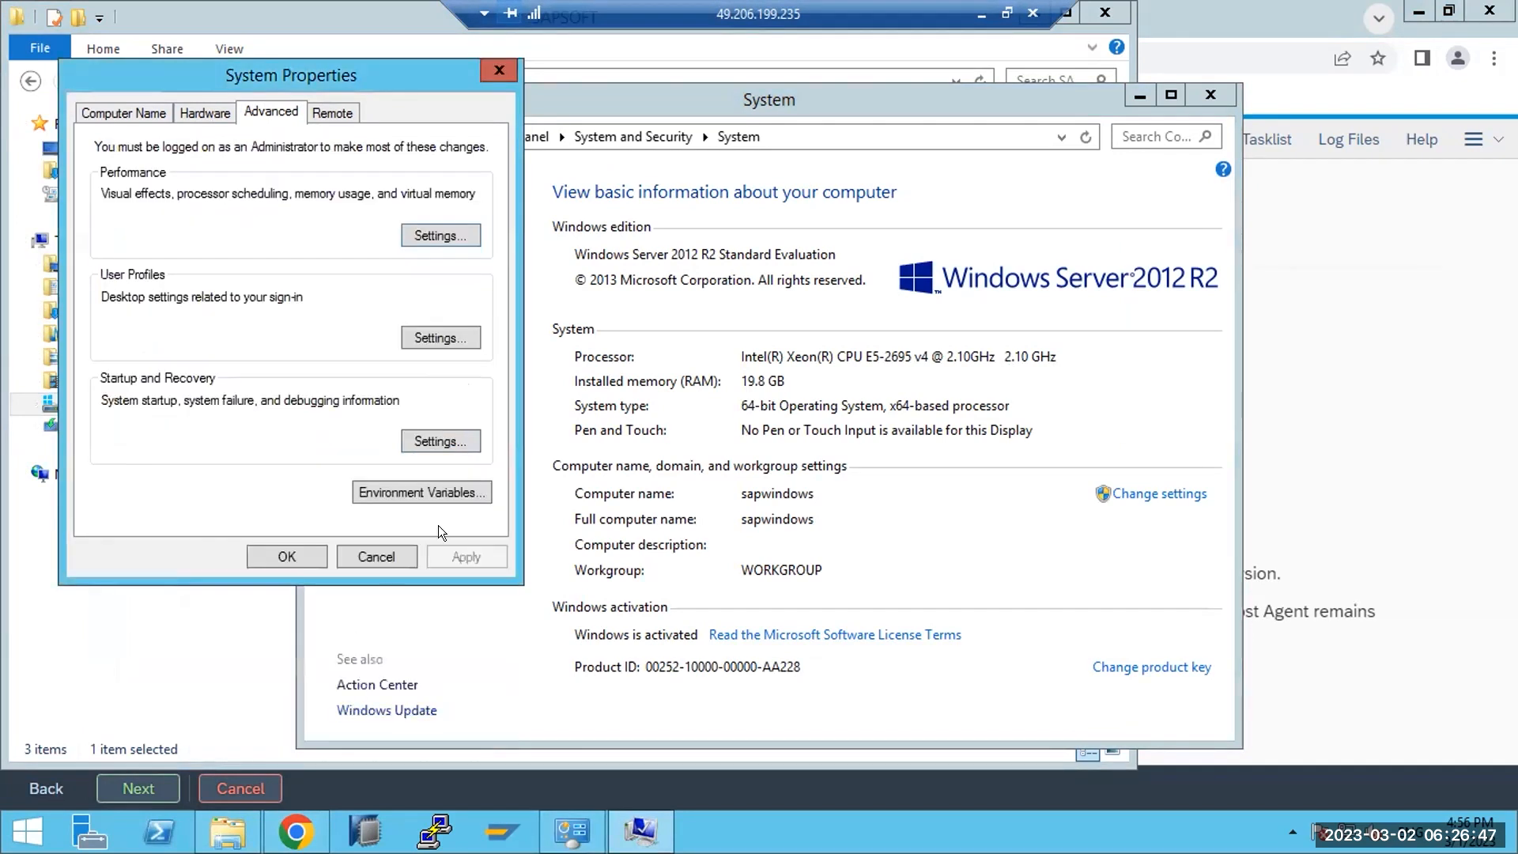
pyautogui.click(363, 556)
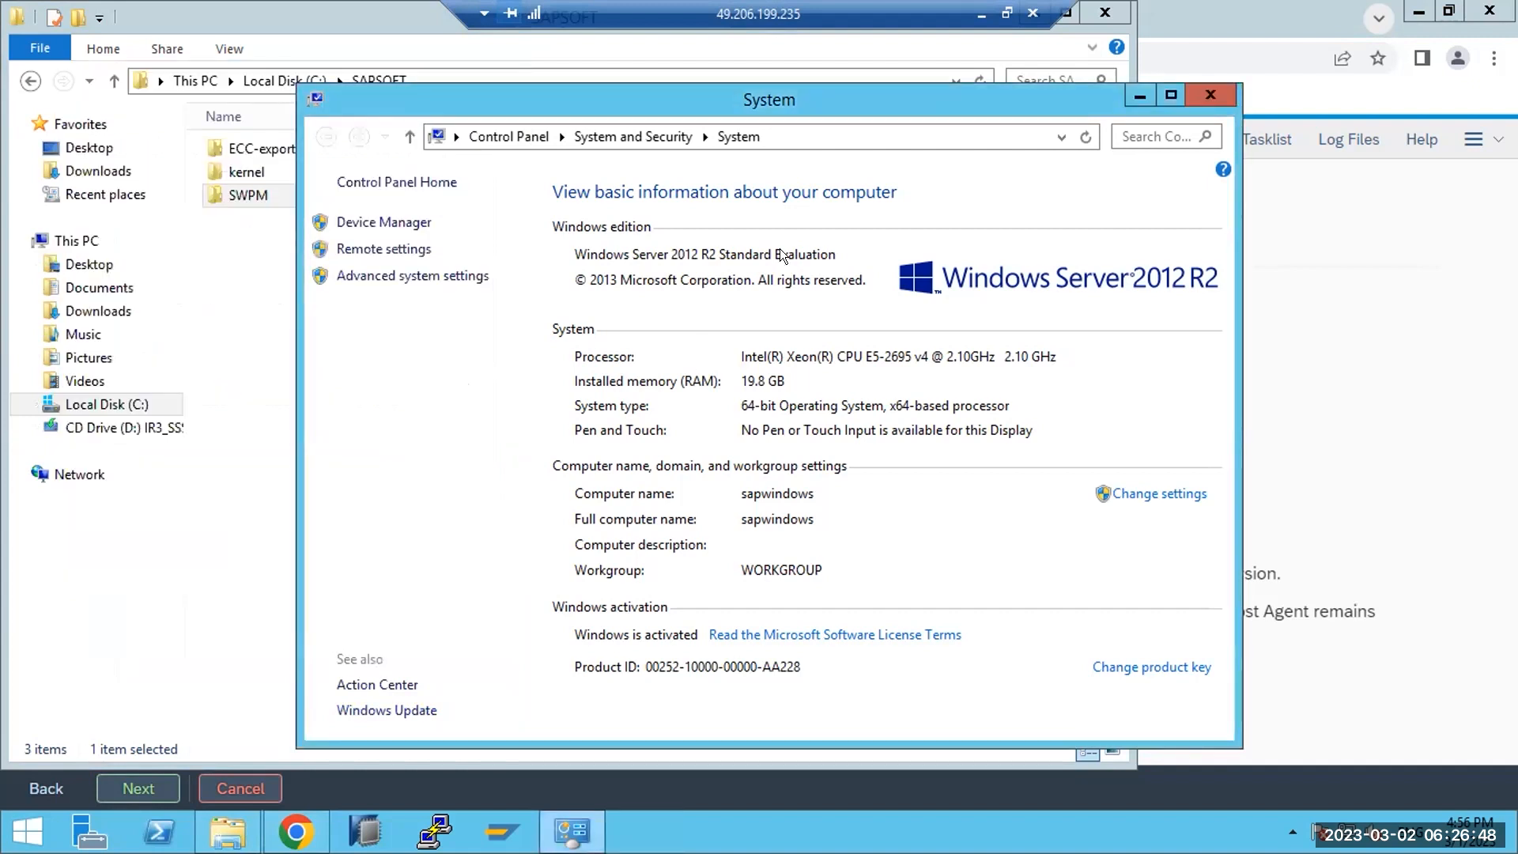
pyautogui.click(1206, 94)
# Continue past Upgrade SAP Host Agent with the upgrade left unticked, then open the Start screen
pyautogui.click(1173, 86)
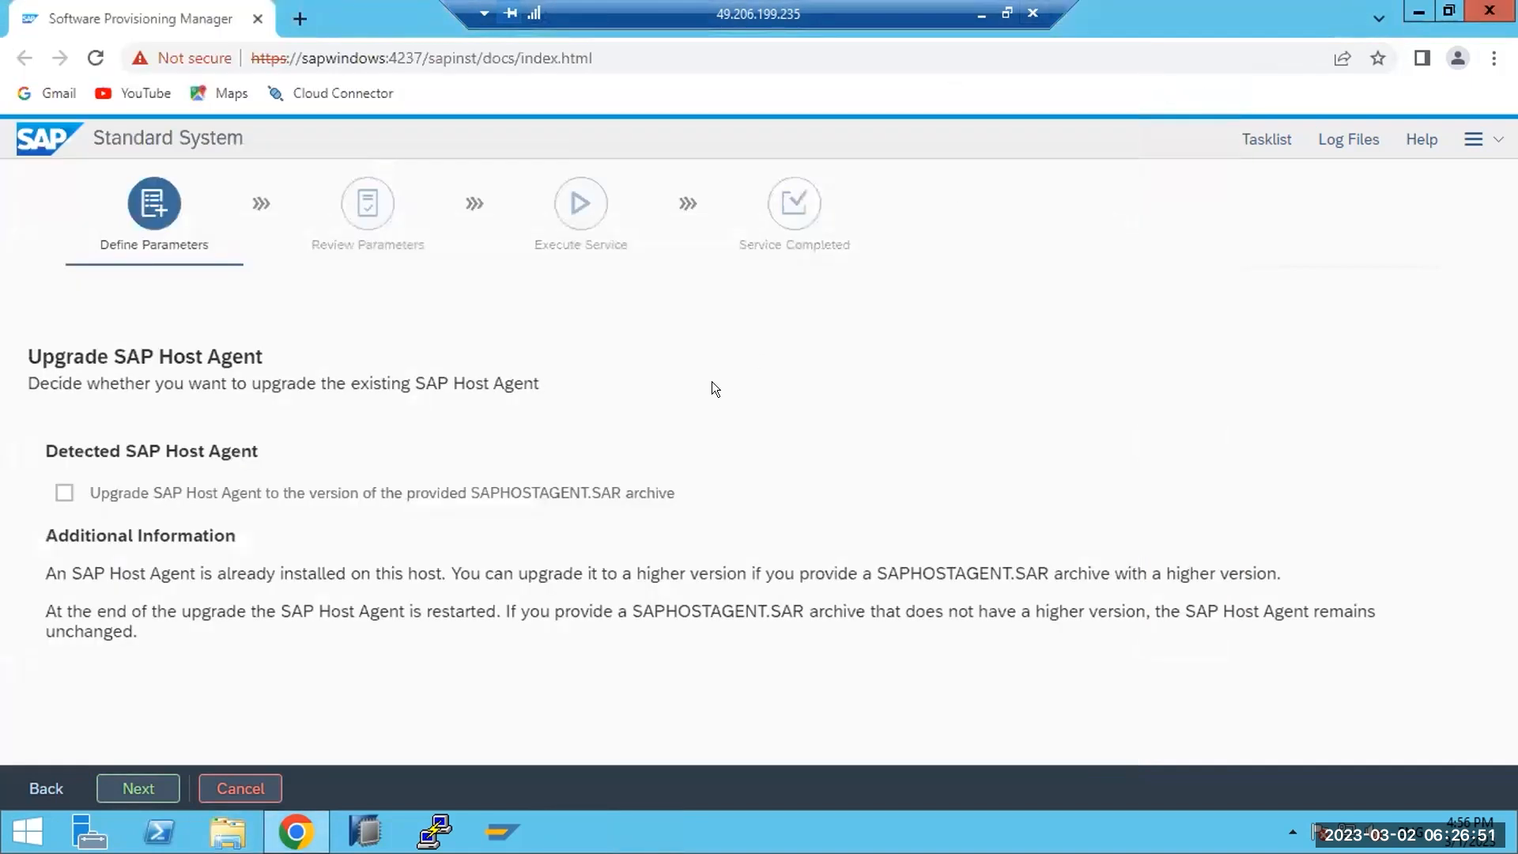
pyautogui.moveTo(83, 357); pyautogui.dragTo(196, 356)
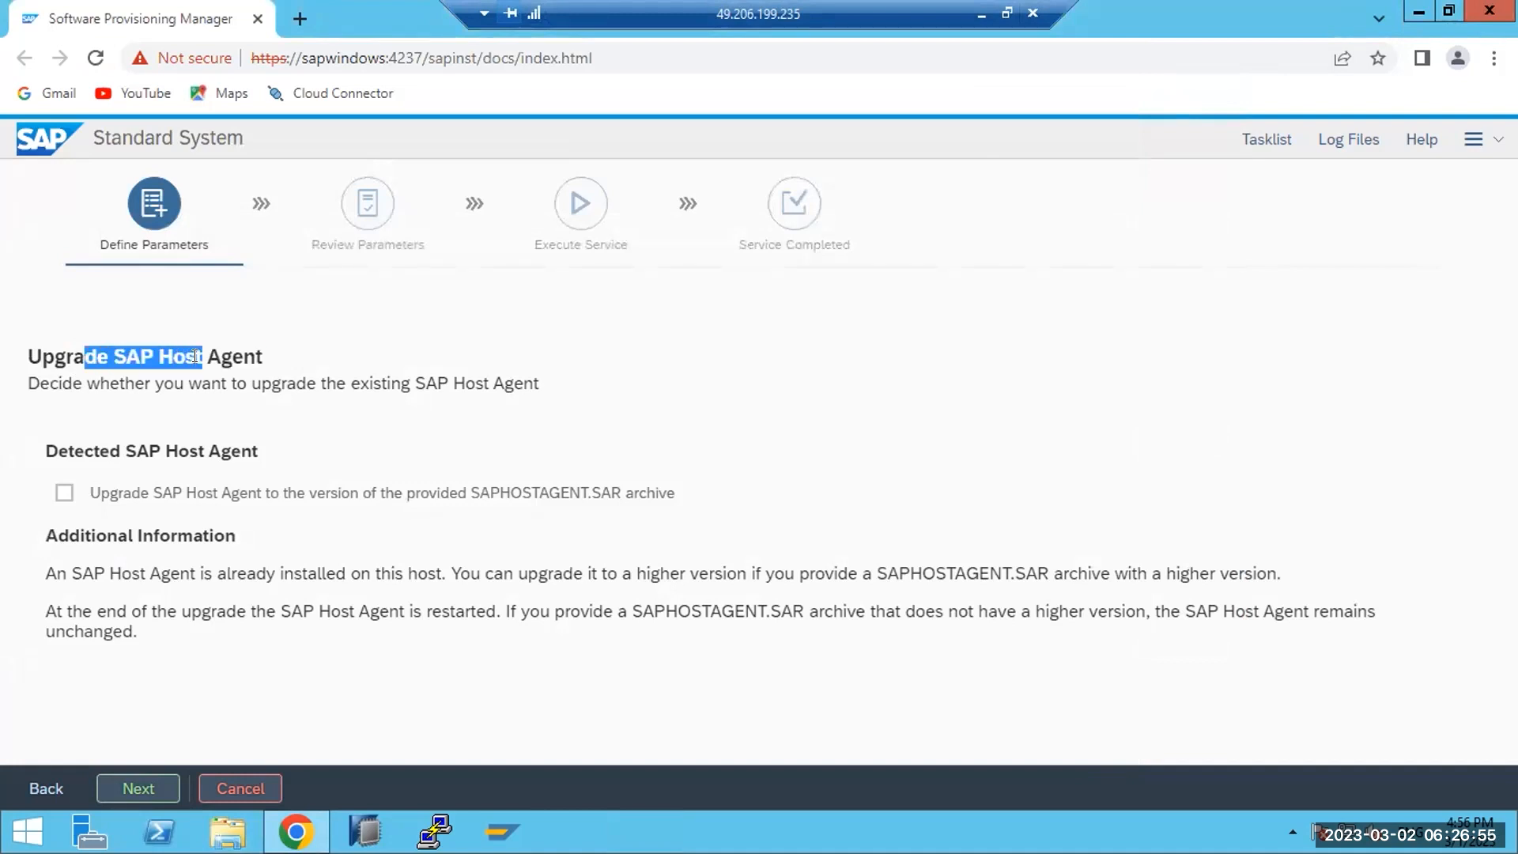
pyautogui.click(136, 783)
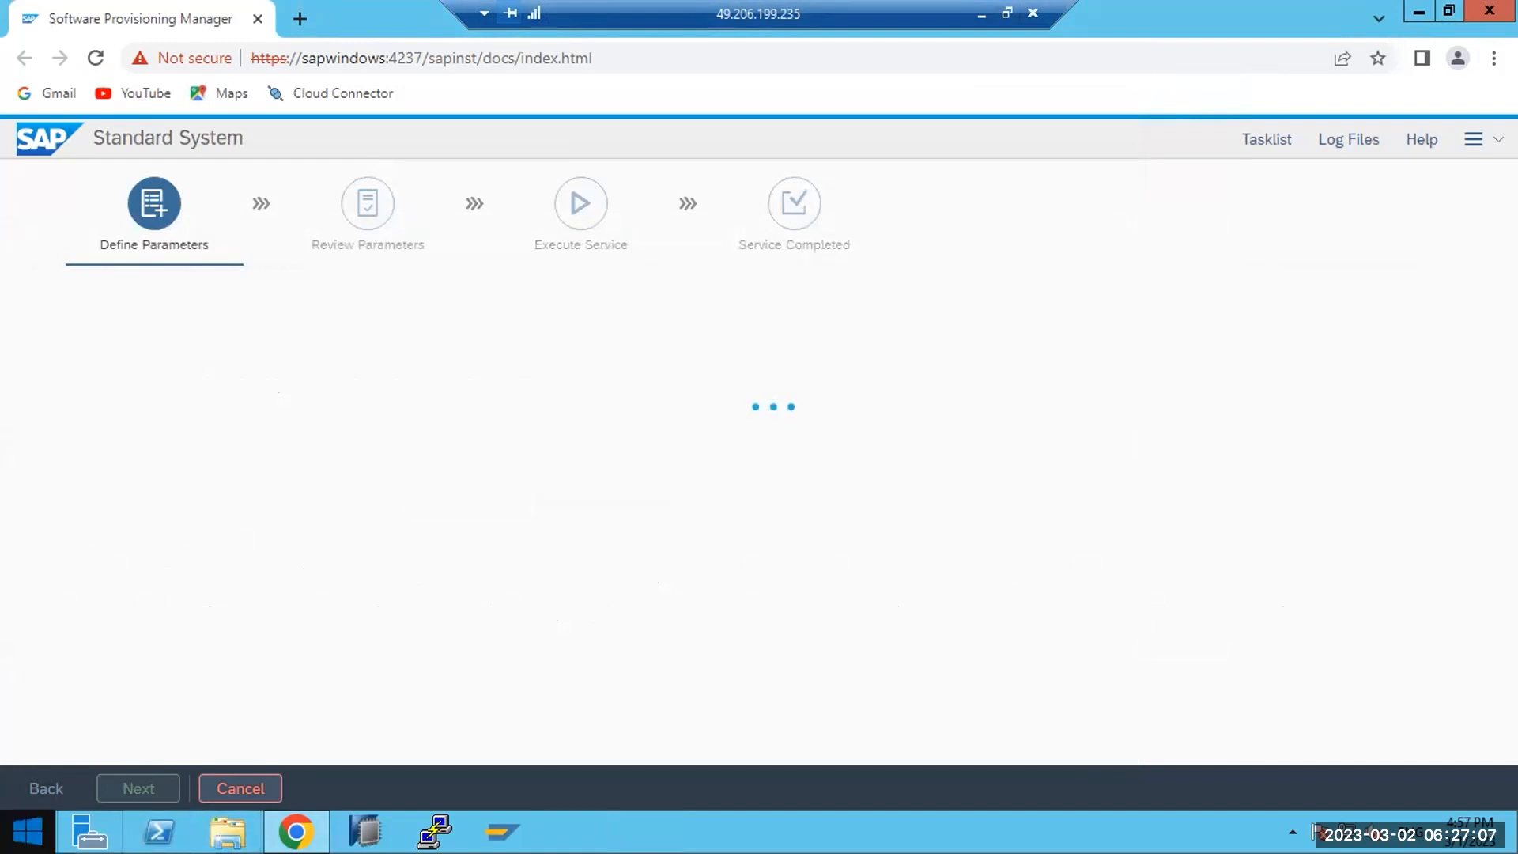
pyautogui.click(28, 830)
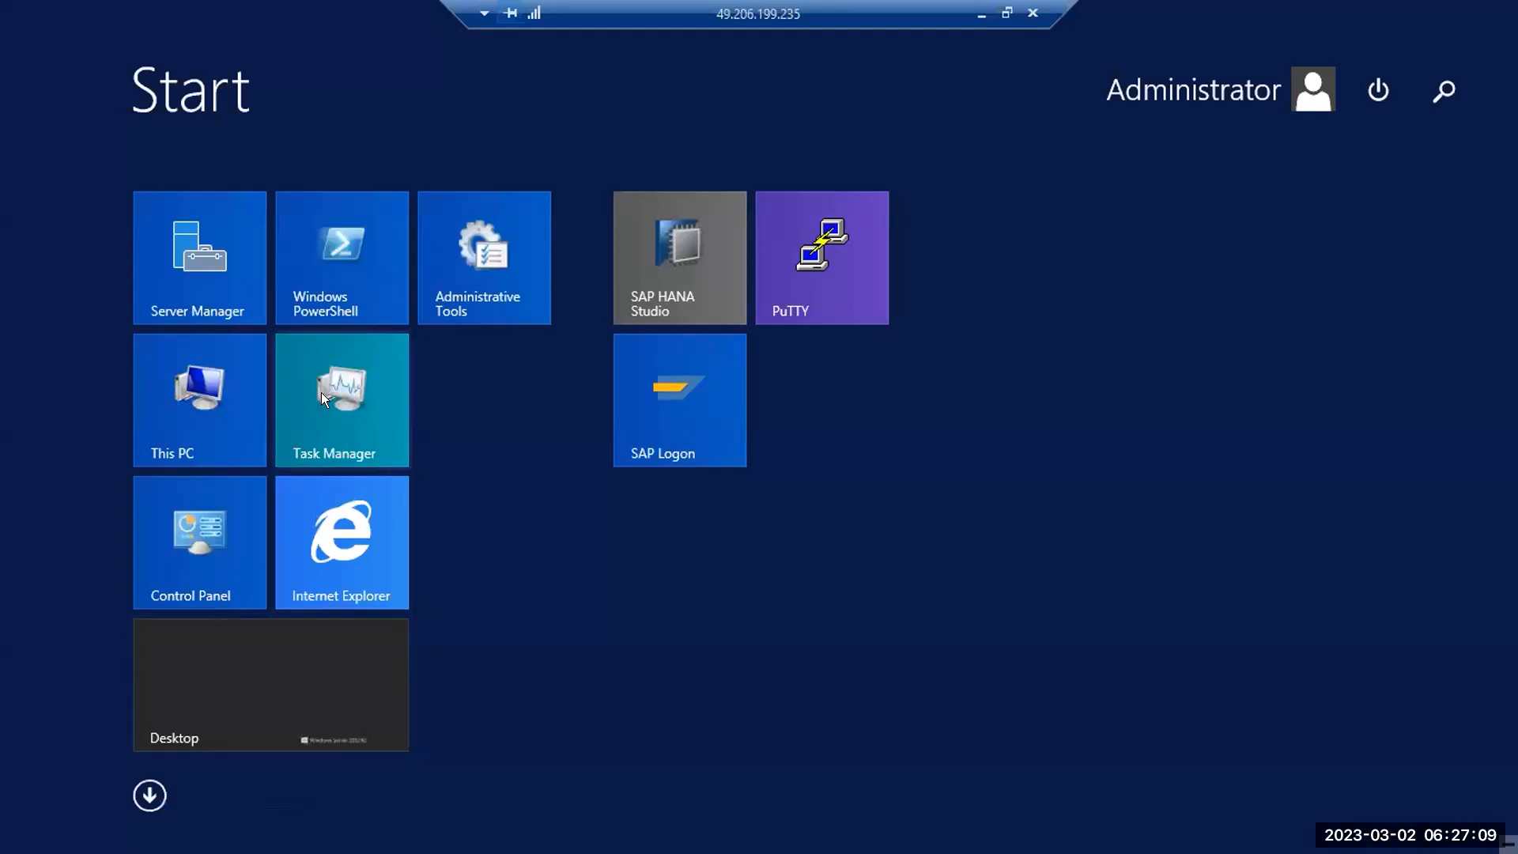
# Check the SAPHostExec service in Task Manager, then choose 4 data files for small systems in SWPM
pyautogui.click(321, 392)
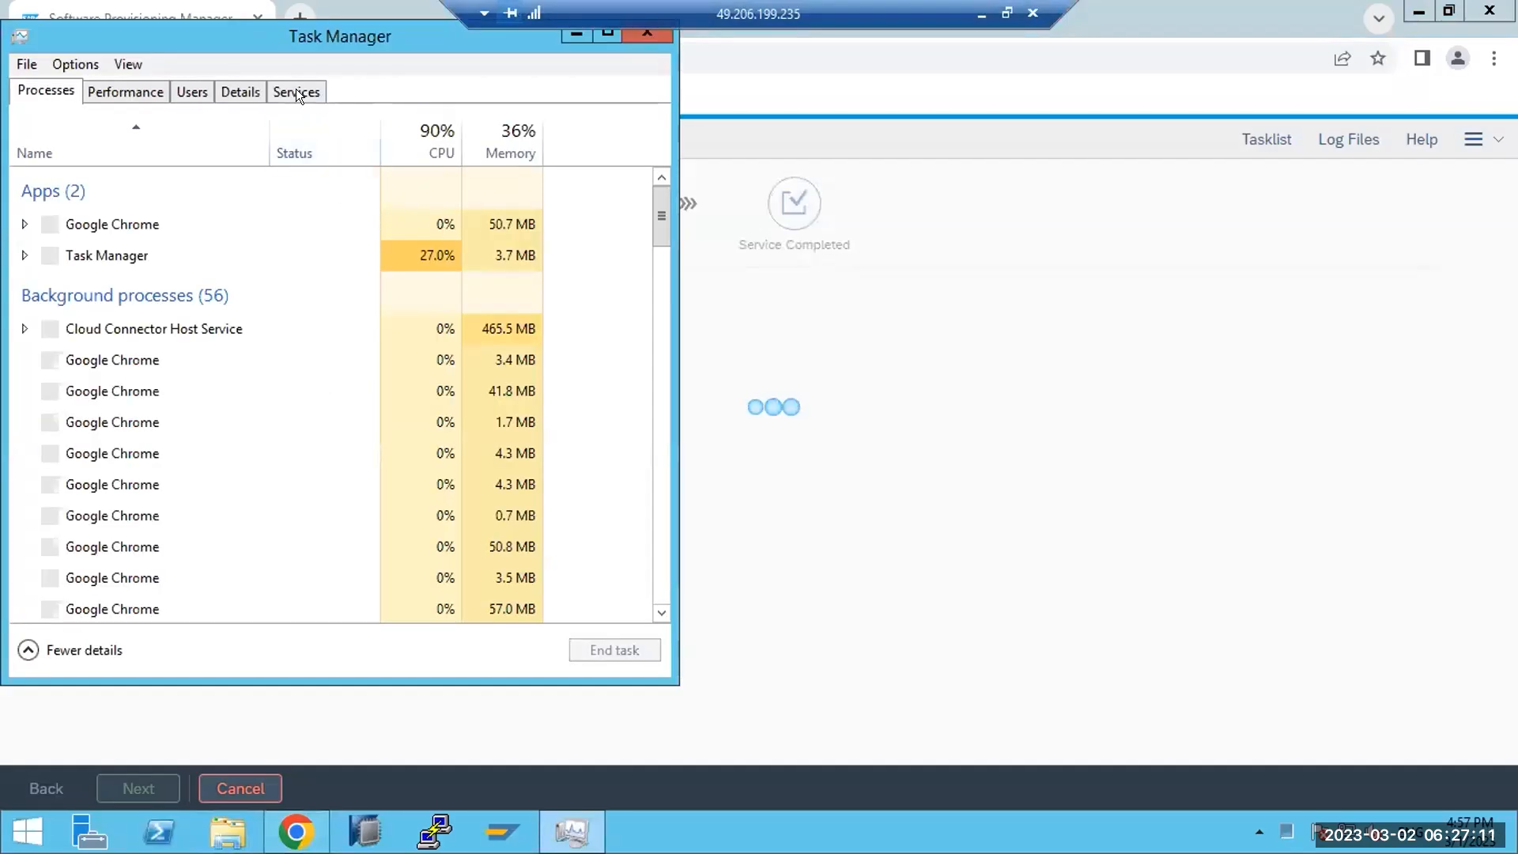
pyautogui.click(297, 92)
pyautogui.press('s')
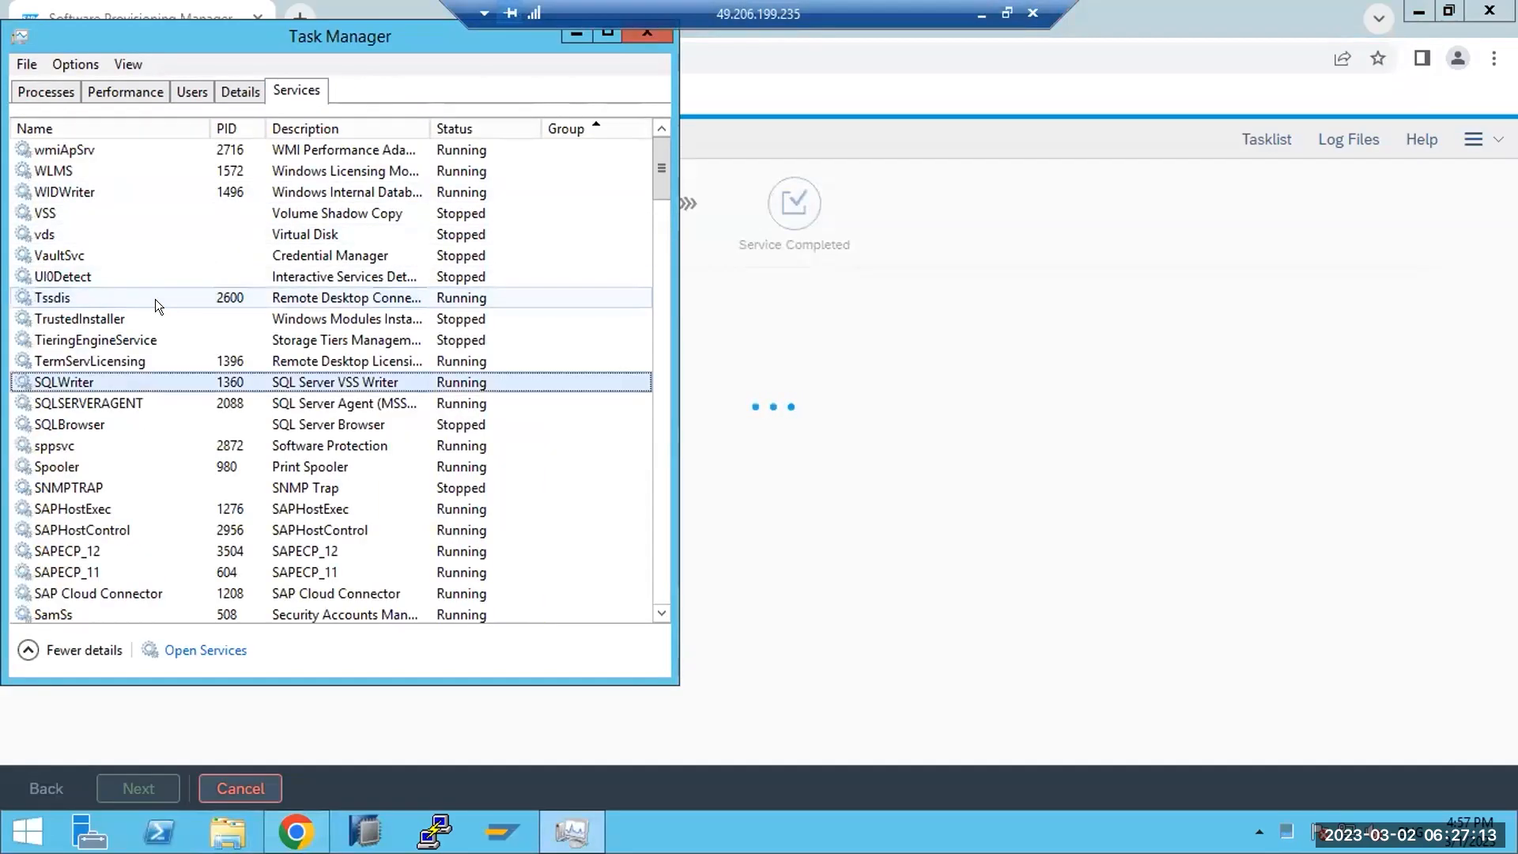
pyautogui.press('a')
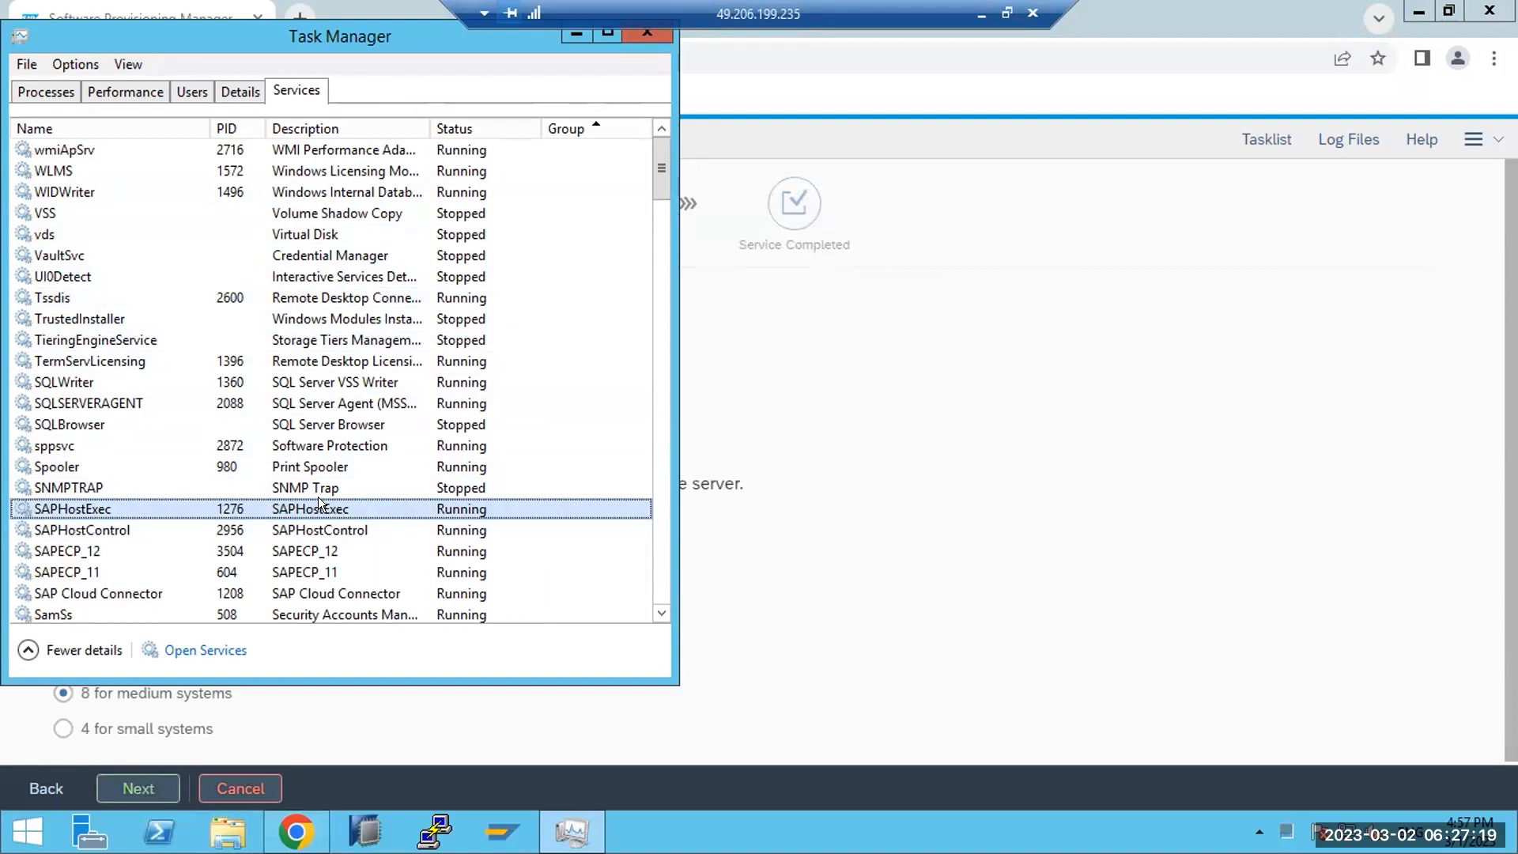
pyautogui.click(1187, 313)
pyautogui.click(63, 728)
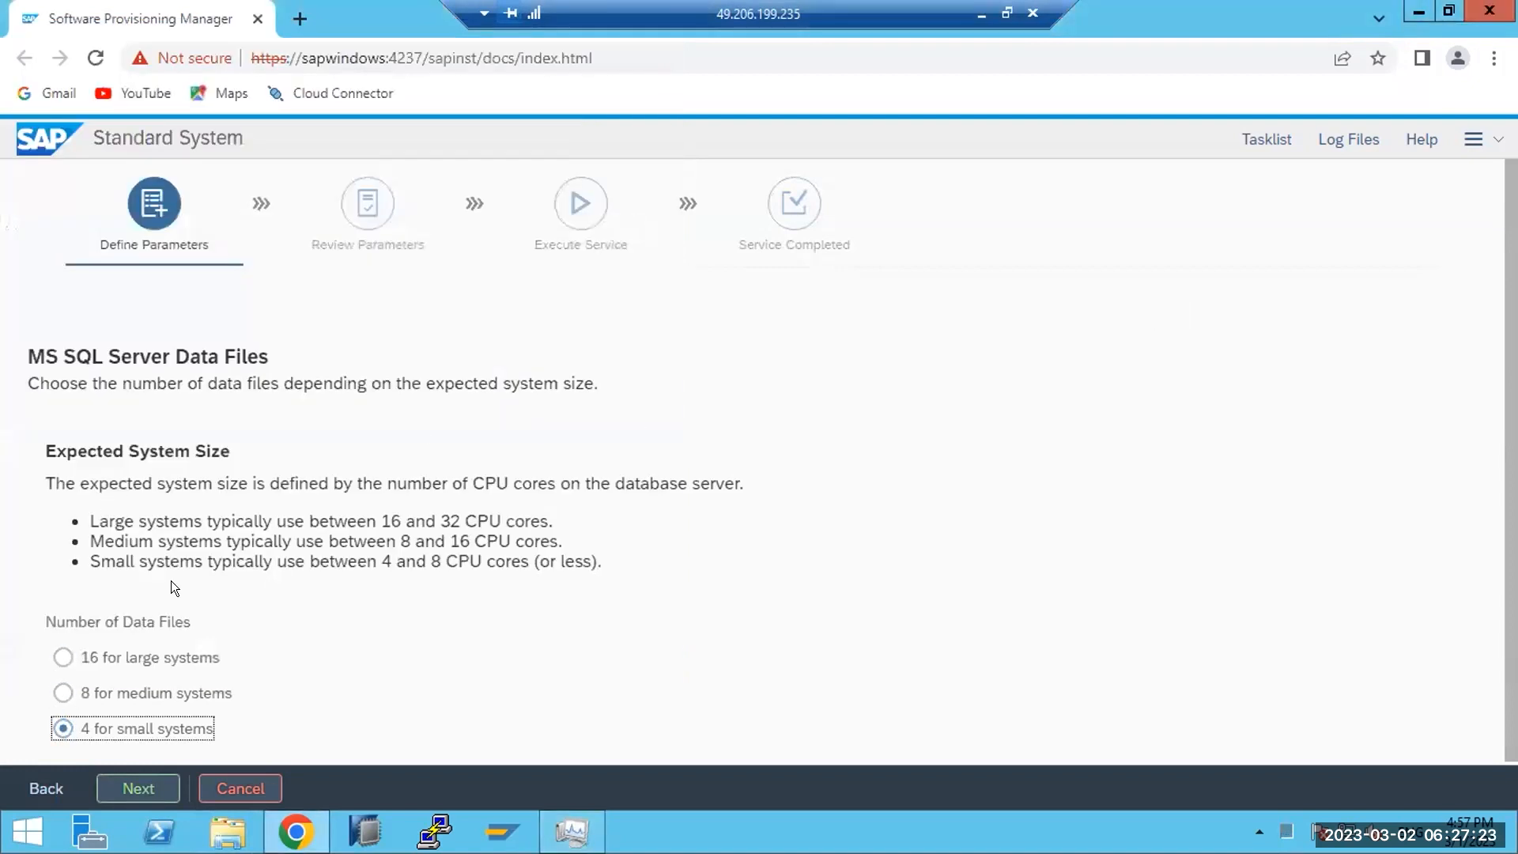
pyautogui.moveTo(130, 355); pyautogui.dragTo(264, 366)
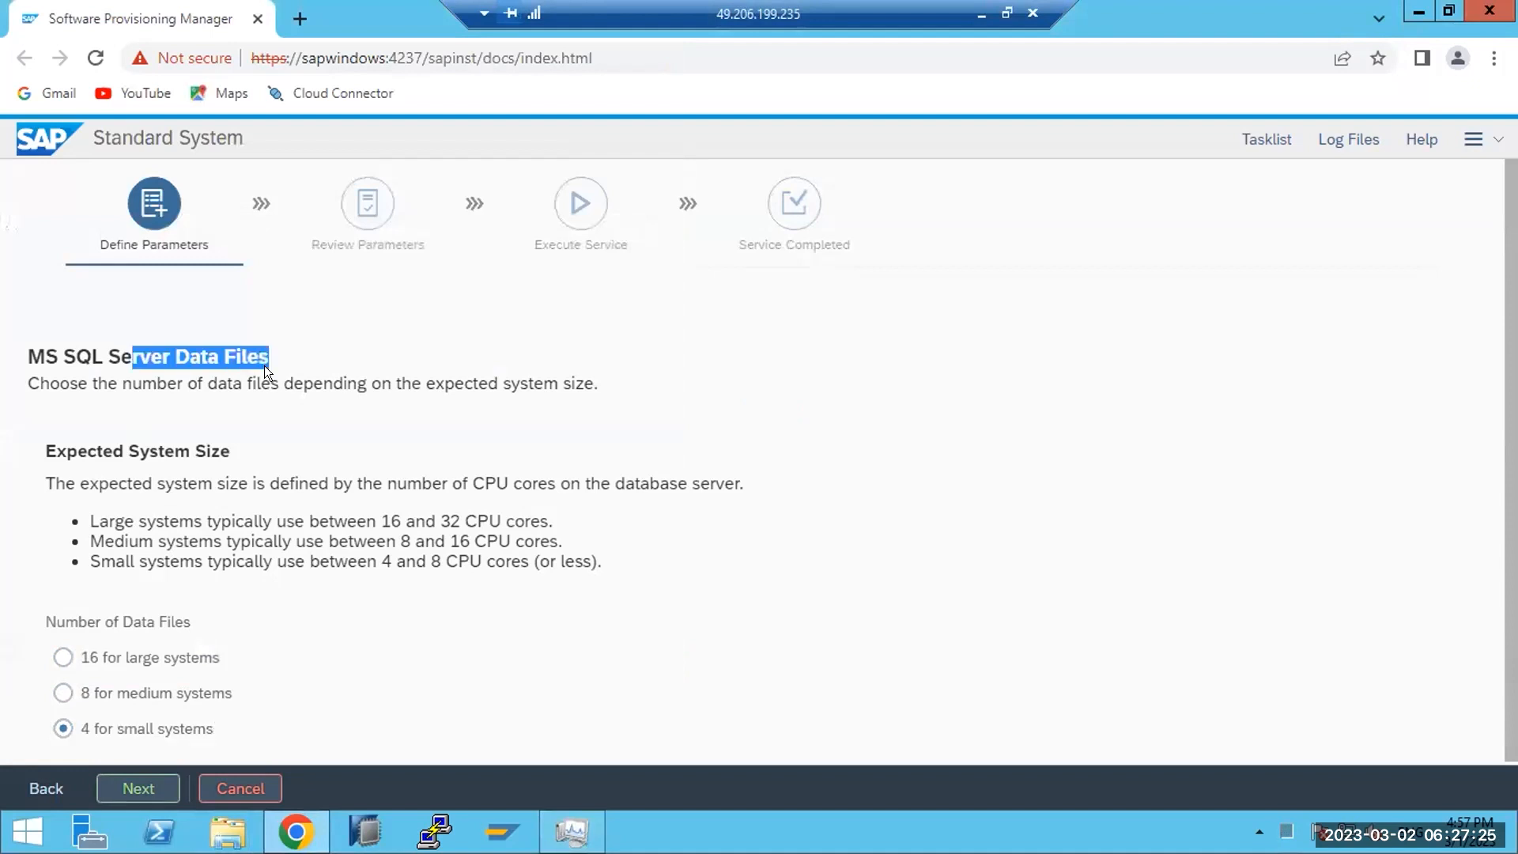
pyautogui.scroll(-2, 544, 508)
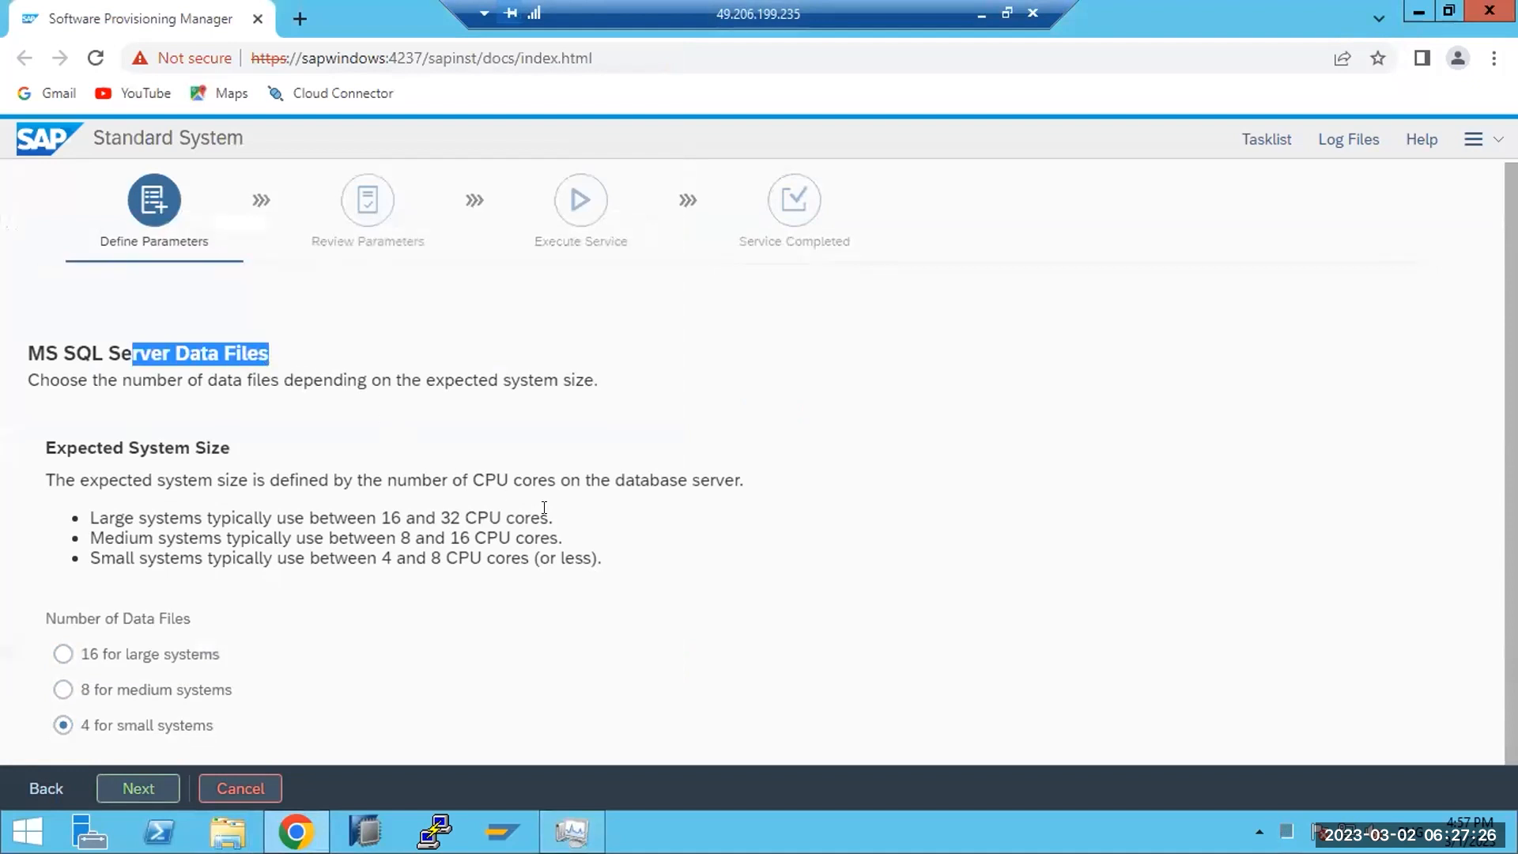
pyautogui.moveTo(87, 556); pyautogui.dragTo(373, 560)
pyautogui.moveTo(139, 518); pyautogui.dragTo(203, 524)
pyautogui.moveTo(294, 517); pyautogui.dragTo(377, 519)
pyautogui.click(403, 512)
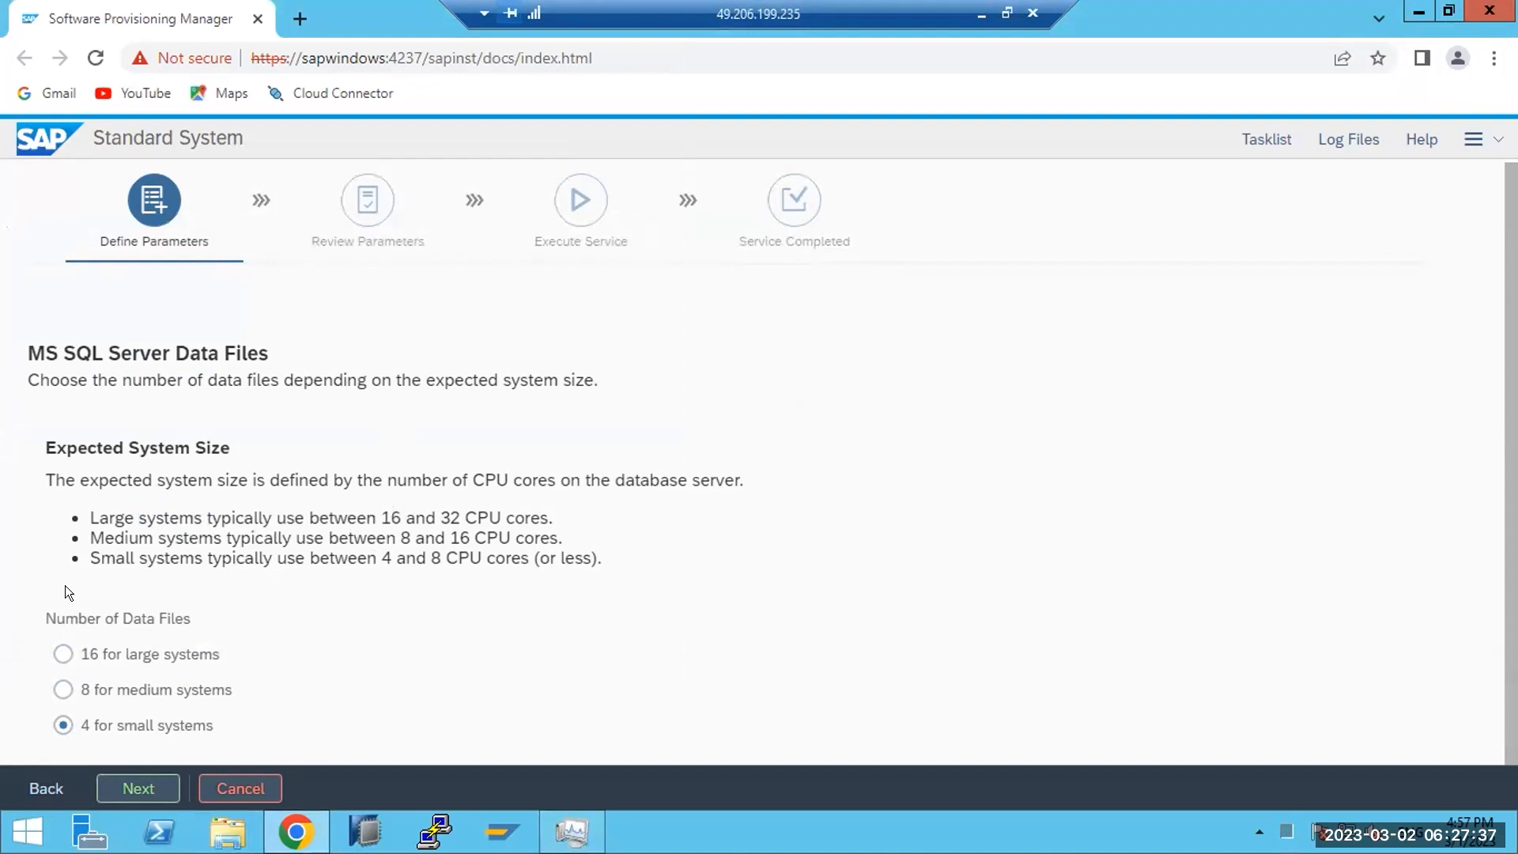
pyautogui.click(82, 726)
pyautogui.click(228, 832)
pyautogui.doubleClick(311, 336)
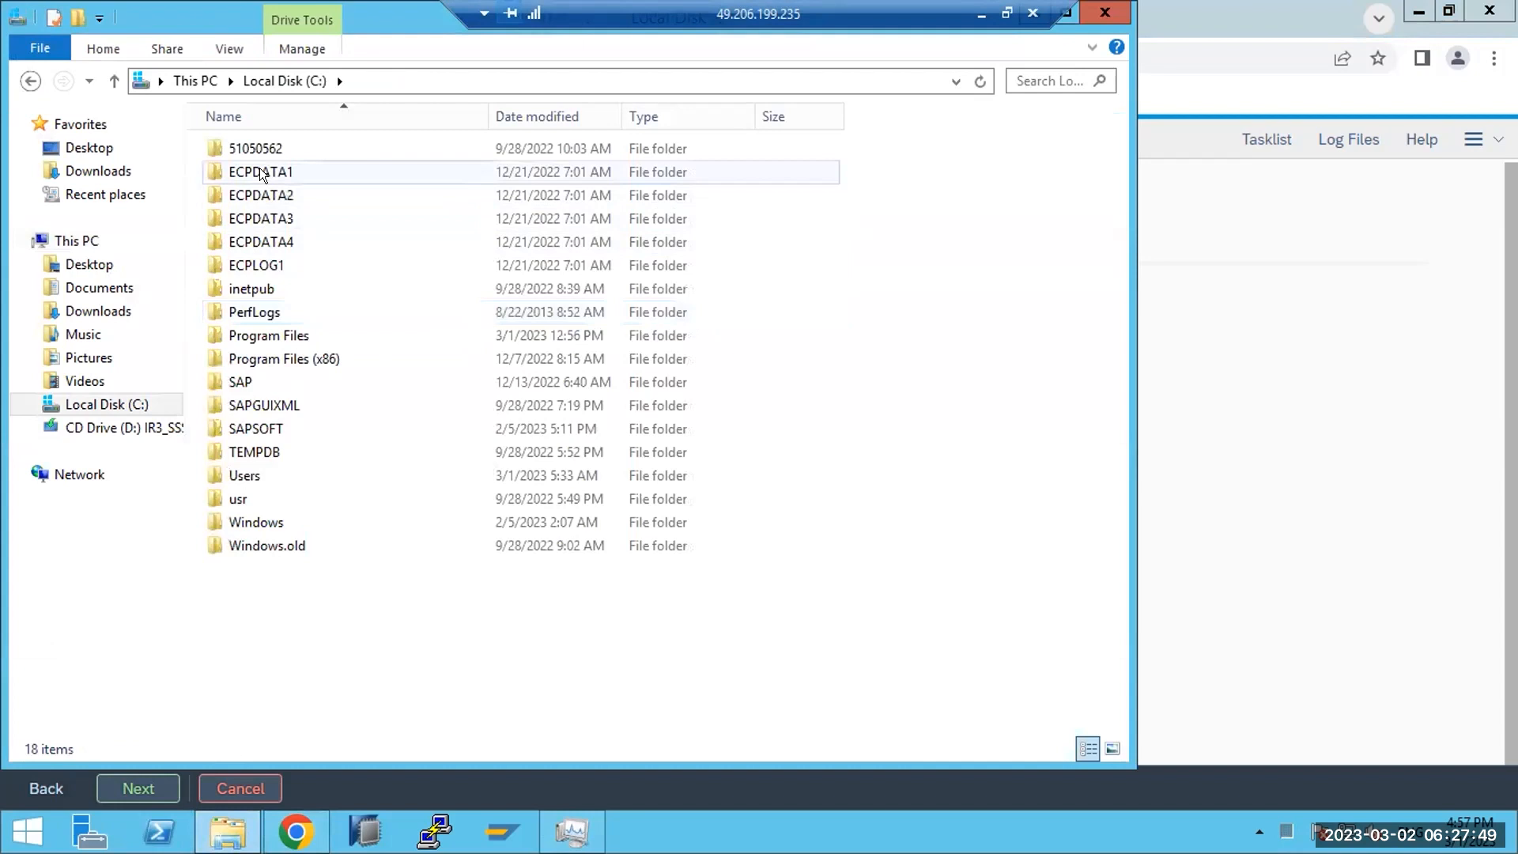
pyautogui.click(259, 170)
pyautogui.click(261, 195)
pyautogui.click(269, 217)
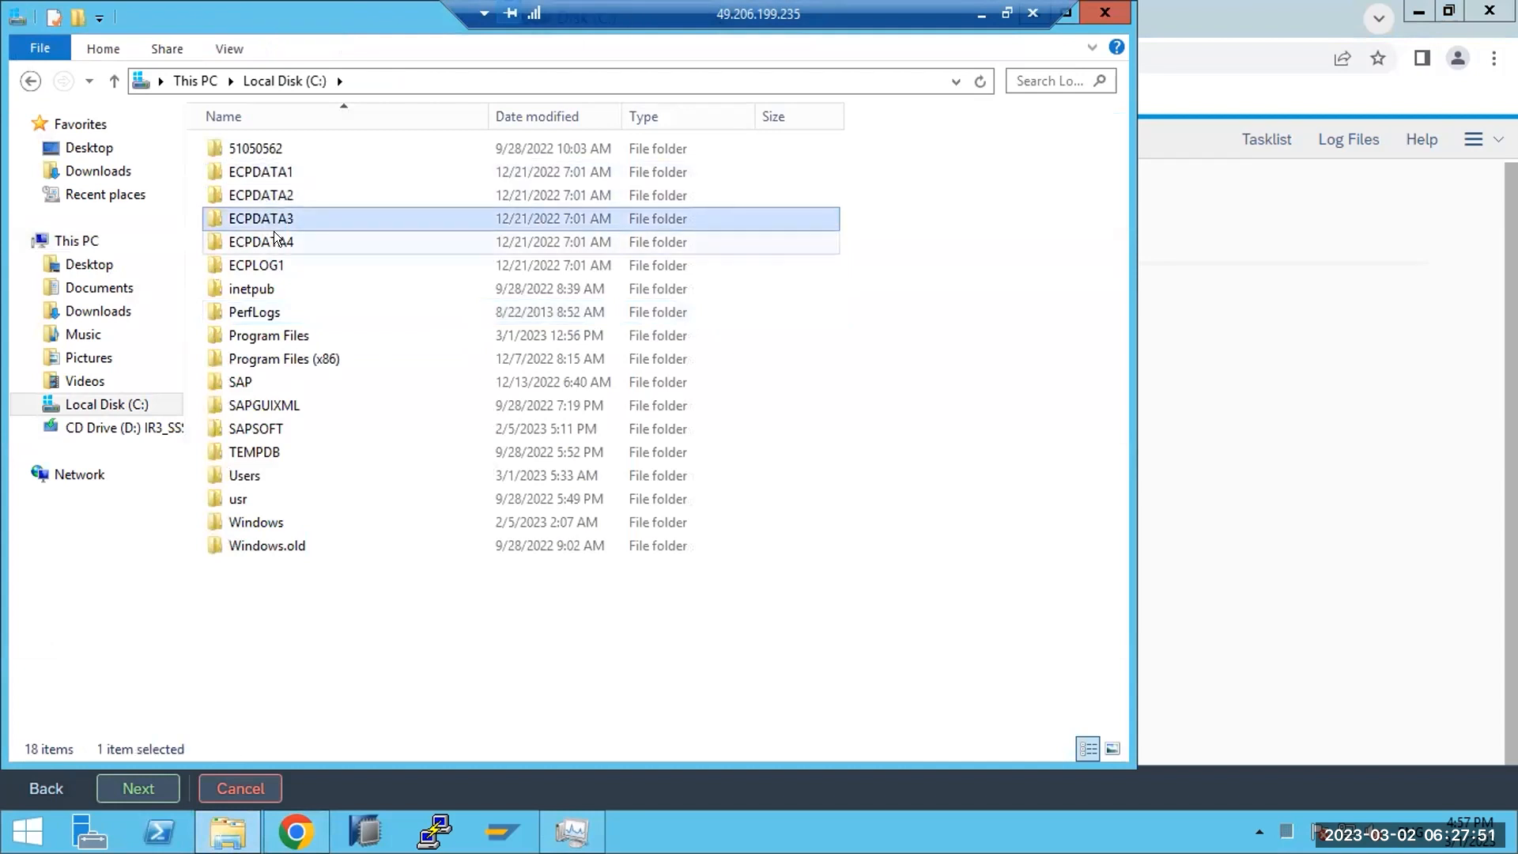
pyautogui.click(273, 237)
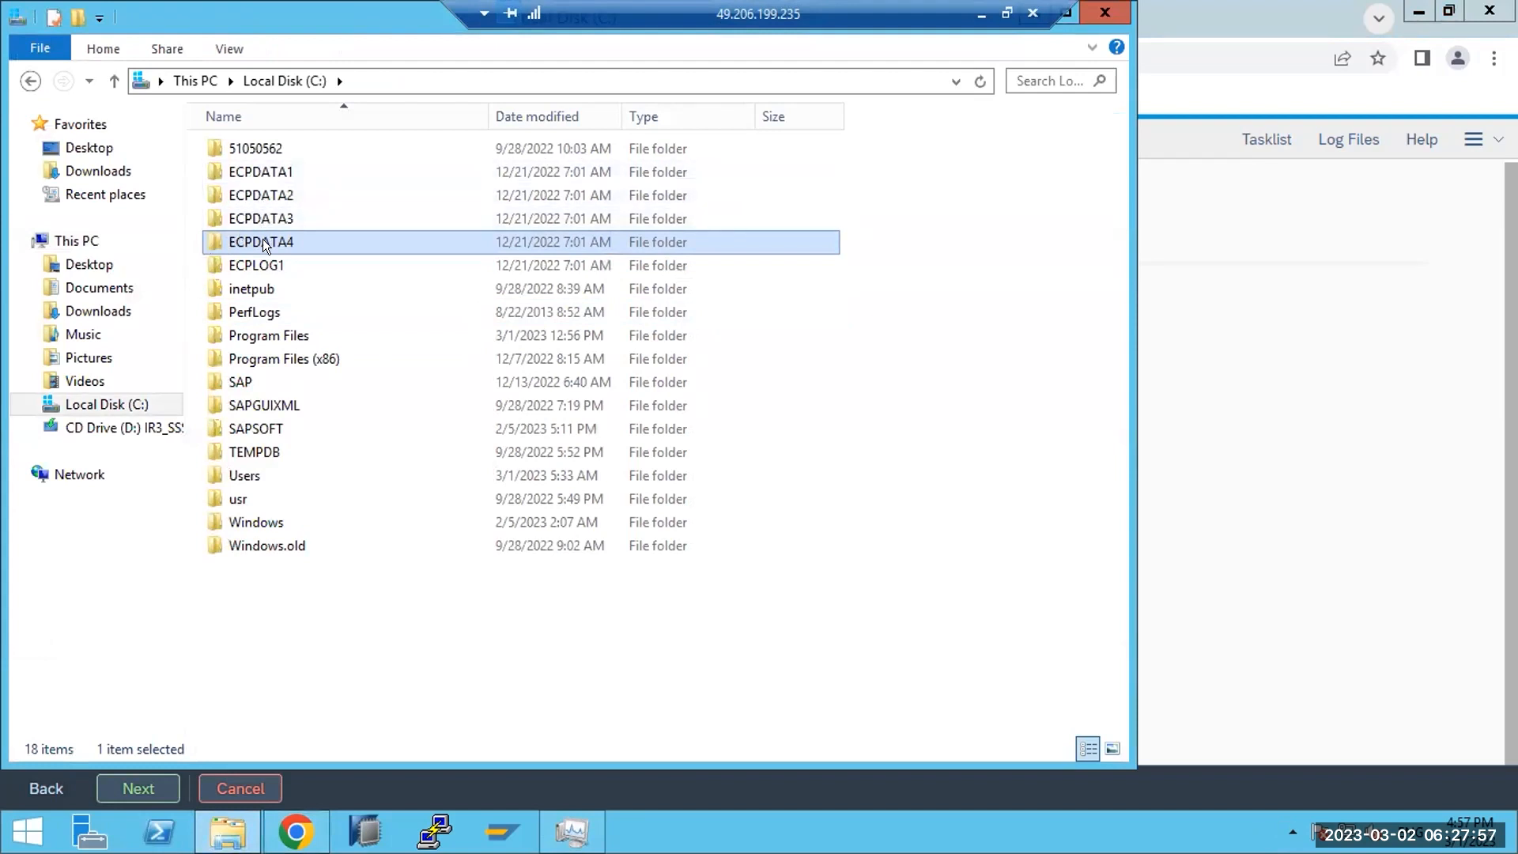
pyautogui.click(256, 174)
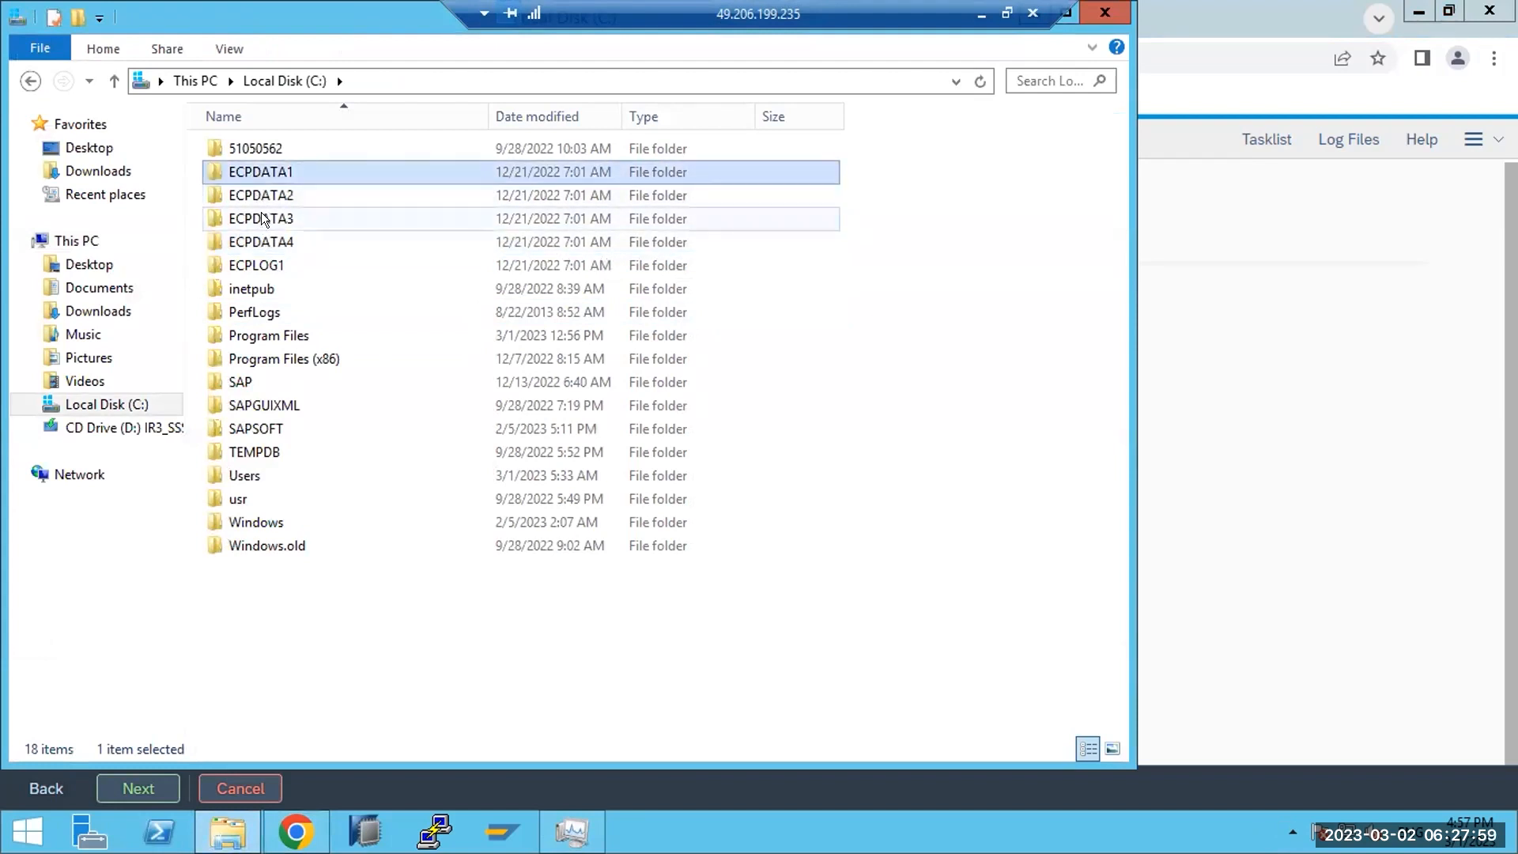
pyautogui.doubleClick(262, 172)
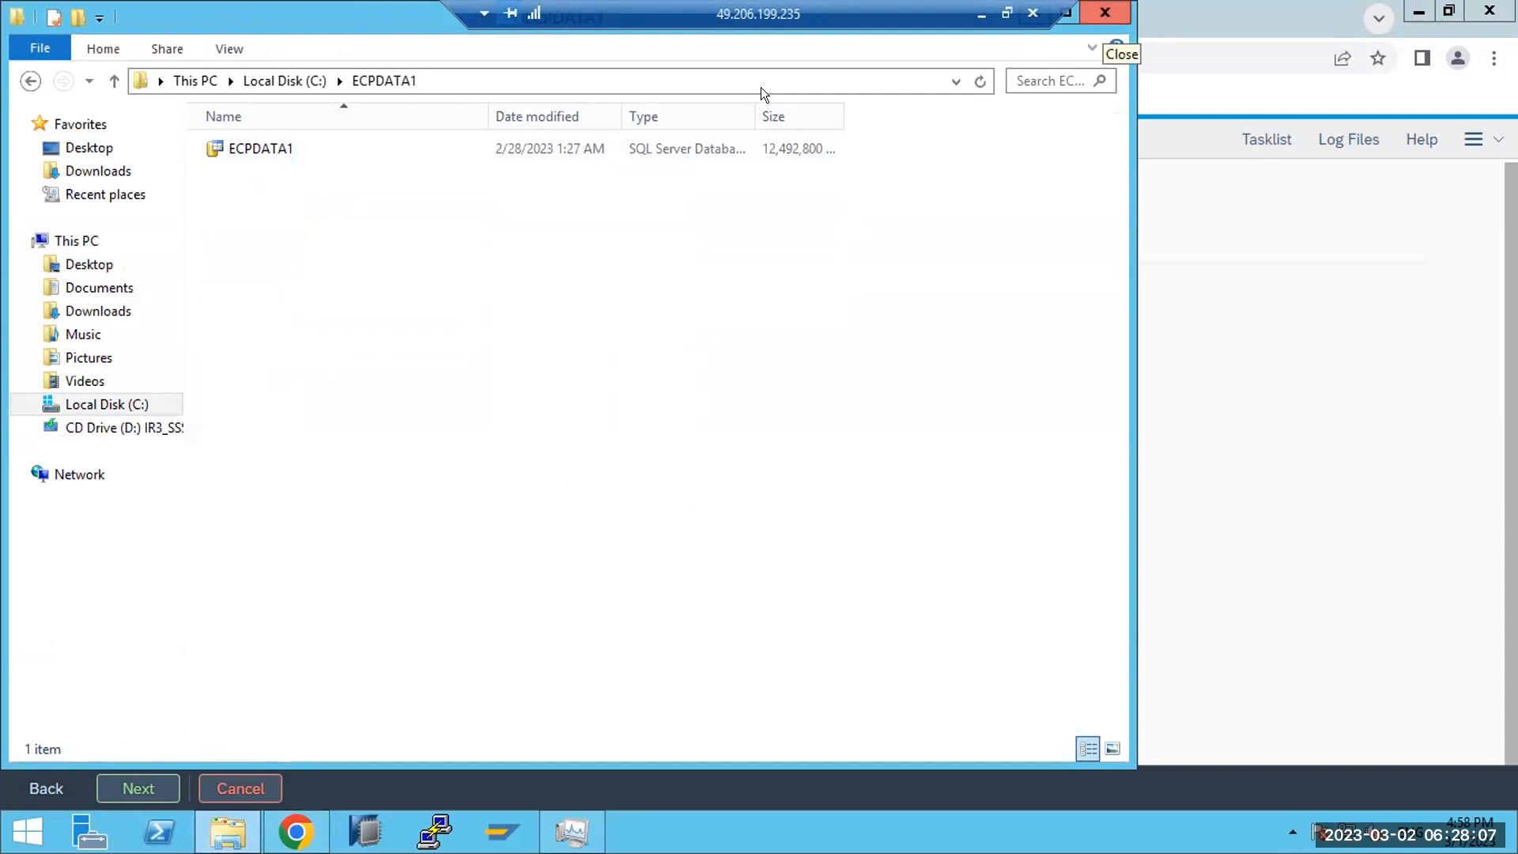
pyautogui.click(248, 84)
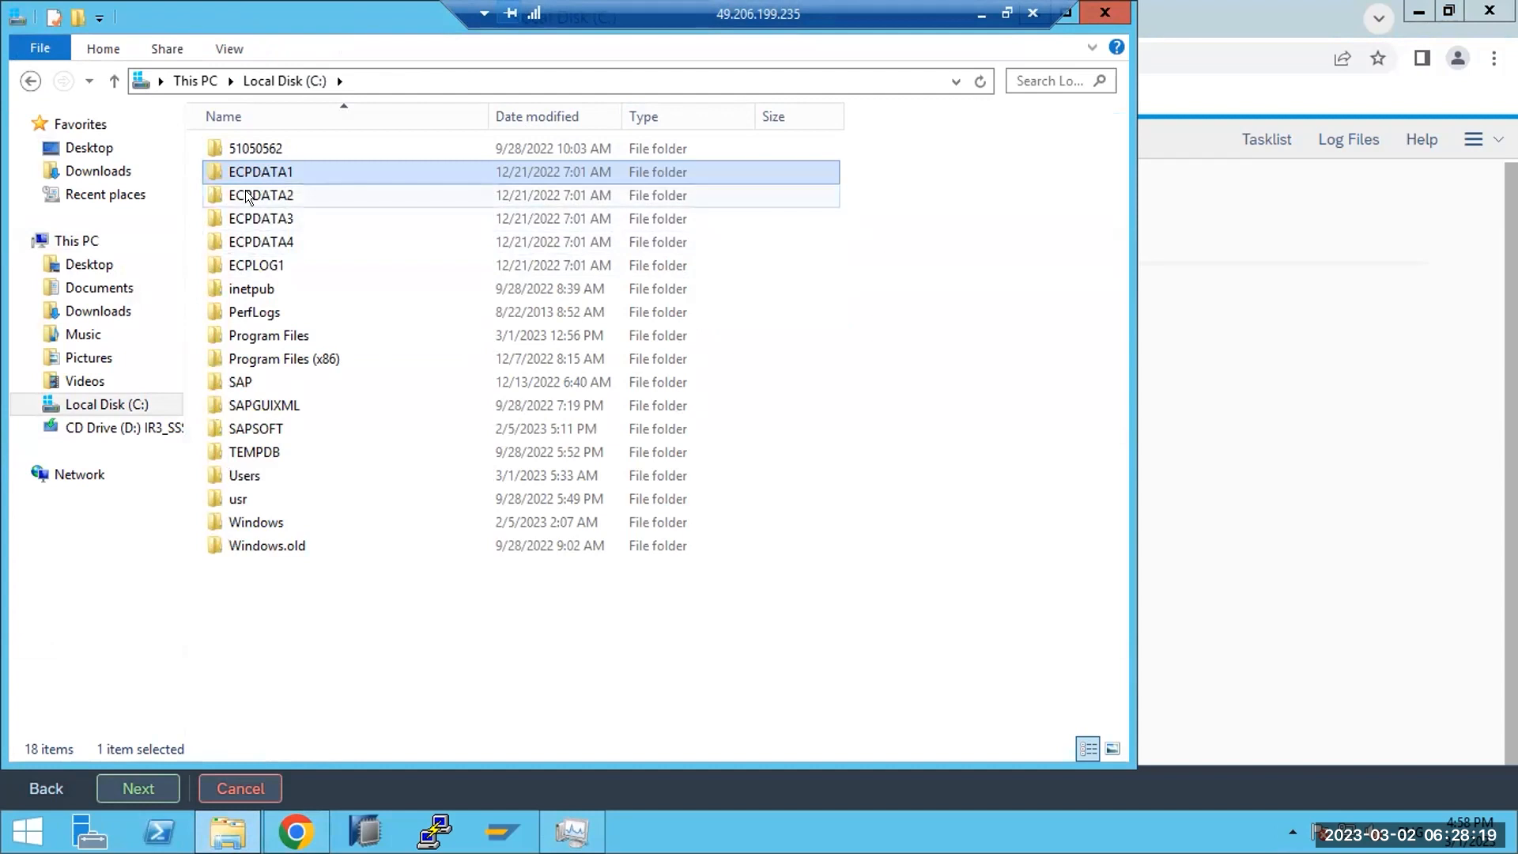
pyautogui.moveTo(245, 191)
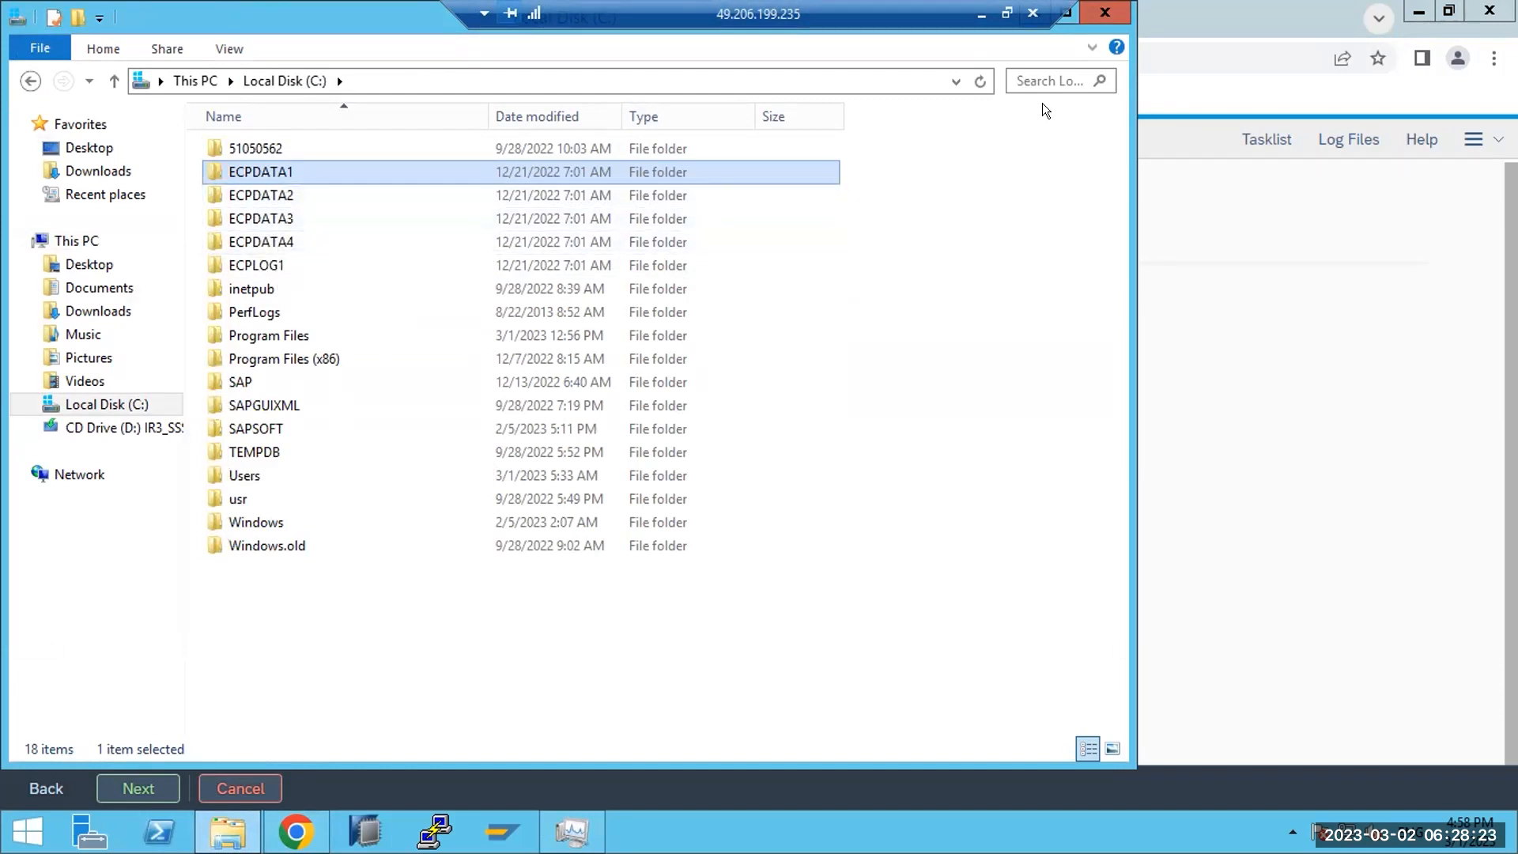
pyautogui.hotkey('alt', 'F4')
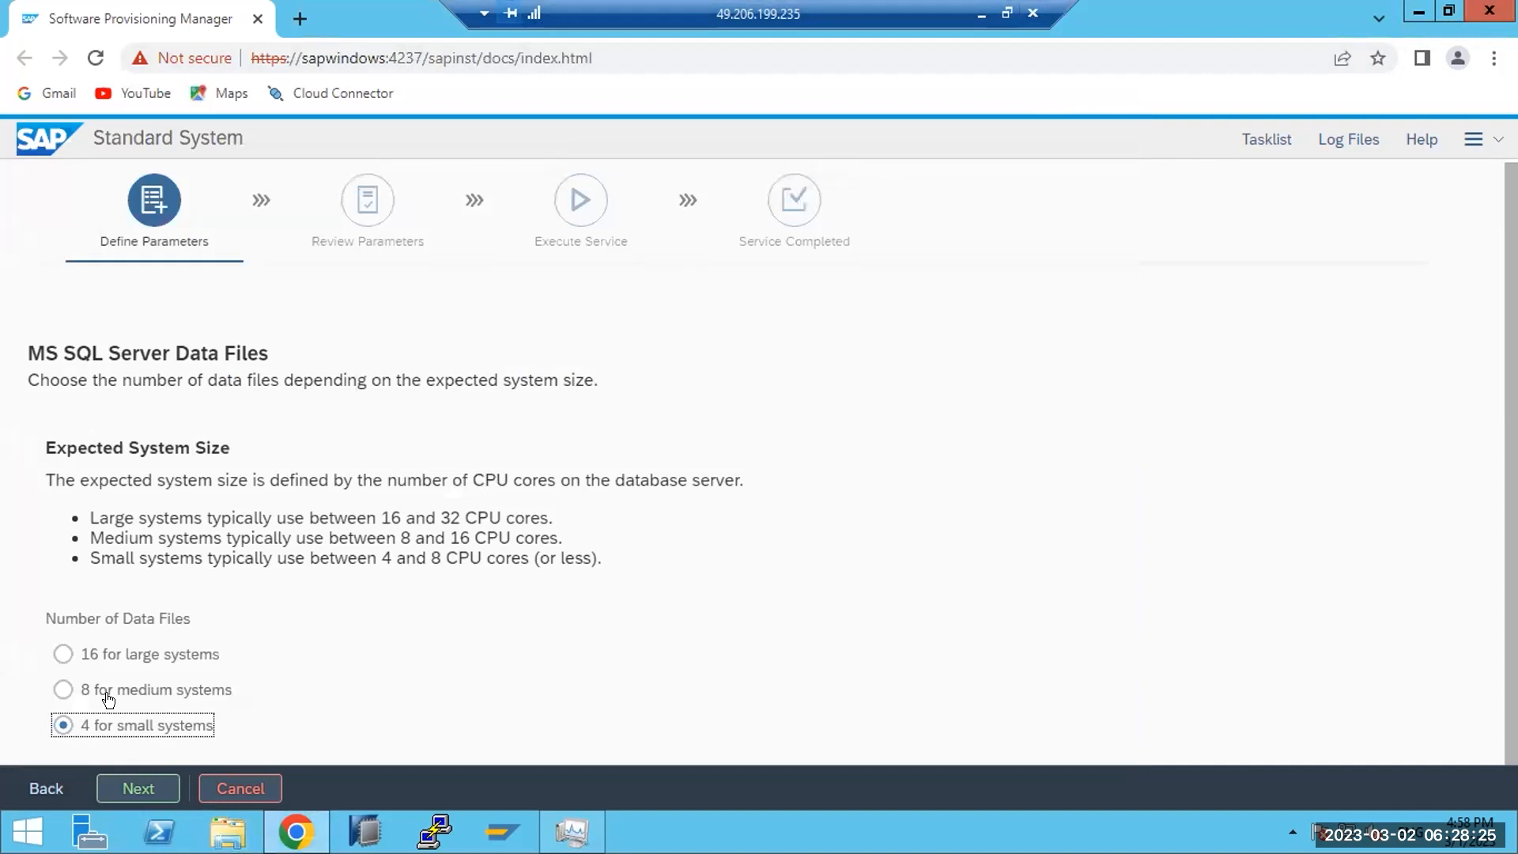
# Try 8 and 16 data files, settle on 4 for small systems, and continue
pyautogui.click(63, 689)
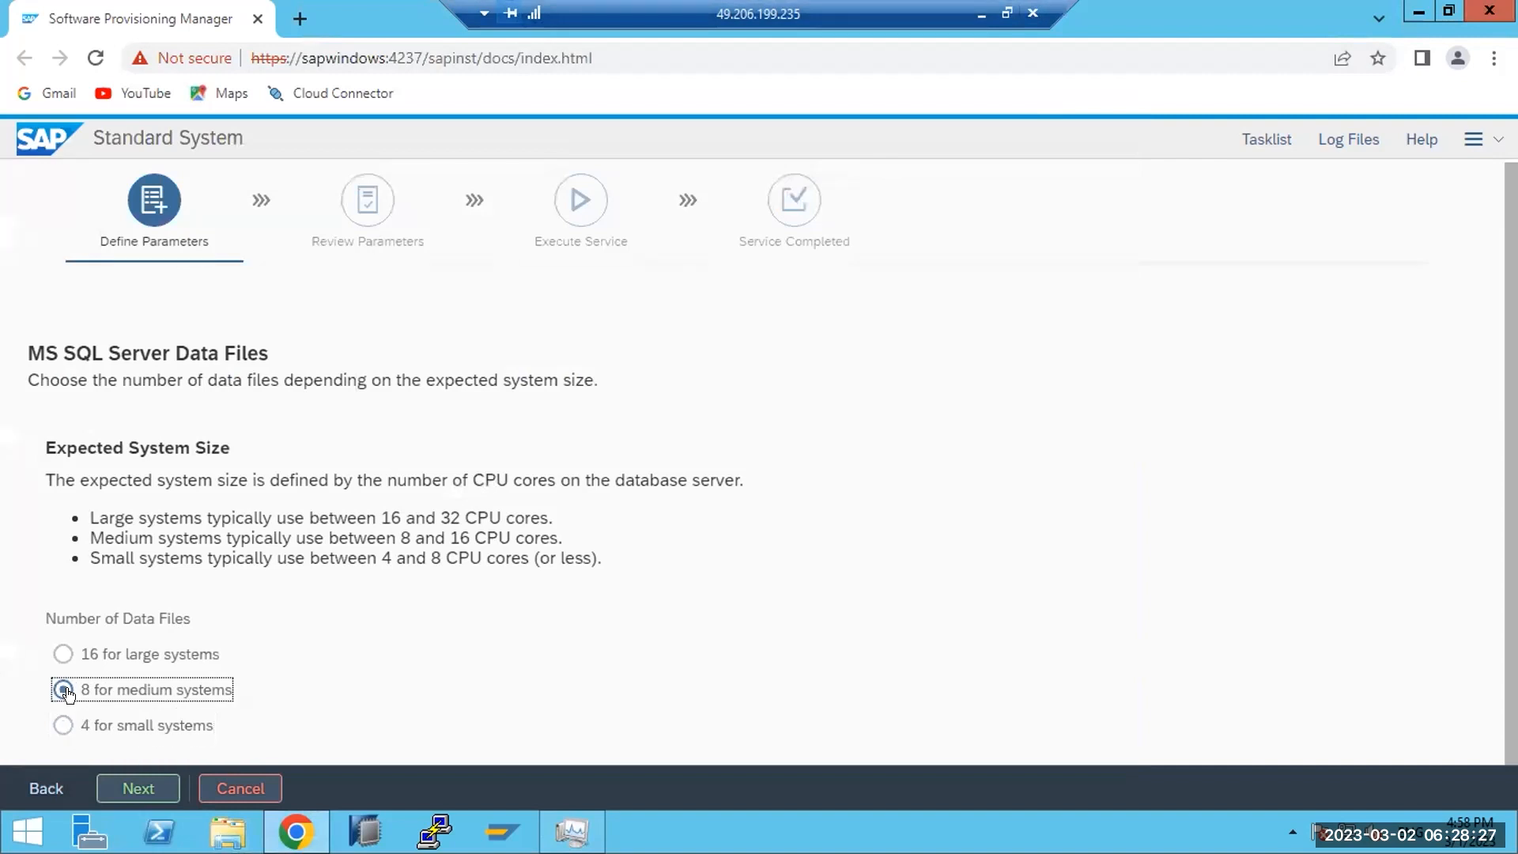
pyautogui.click(70, 657)
pyautogui.click(86, 723)
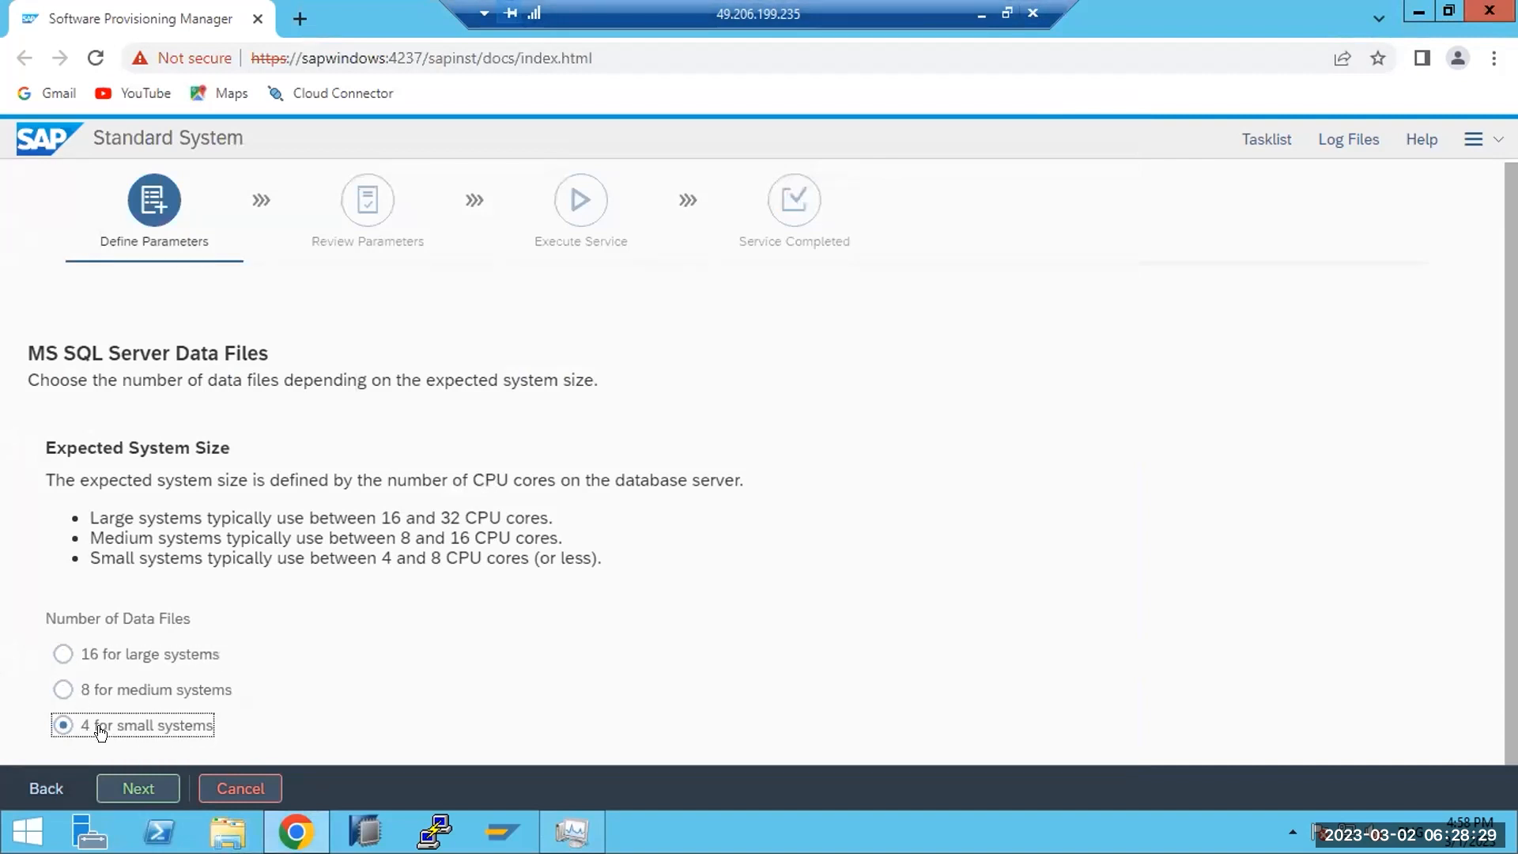
pyautogui.click(137, 787)
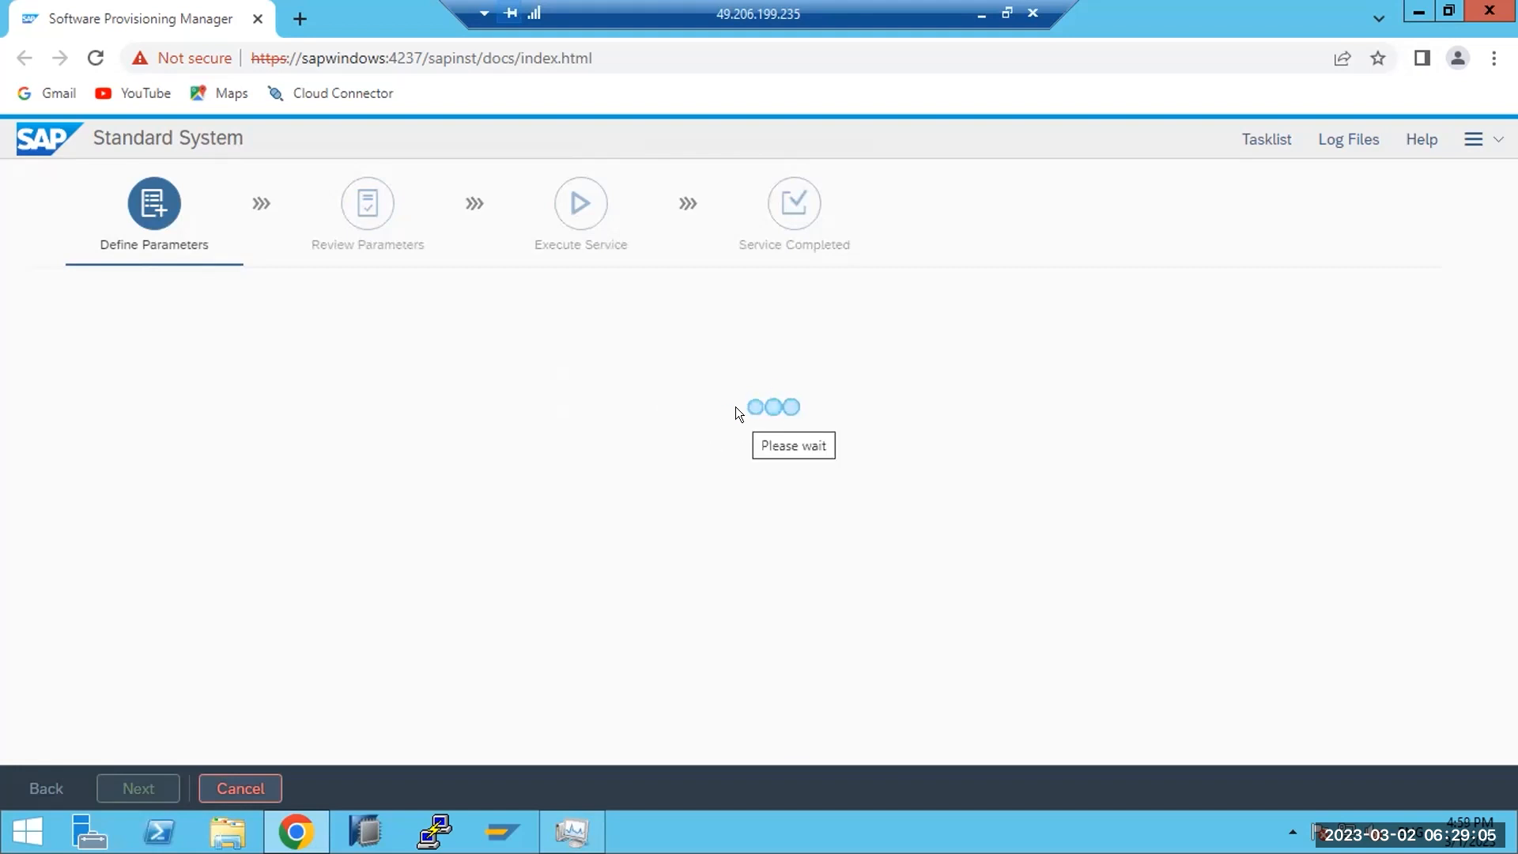
# Open and refresh the Log Files list, then leave the remote session
pyautogui.click(1348, 142)
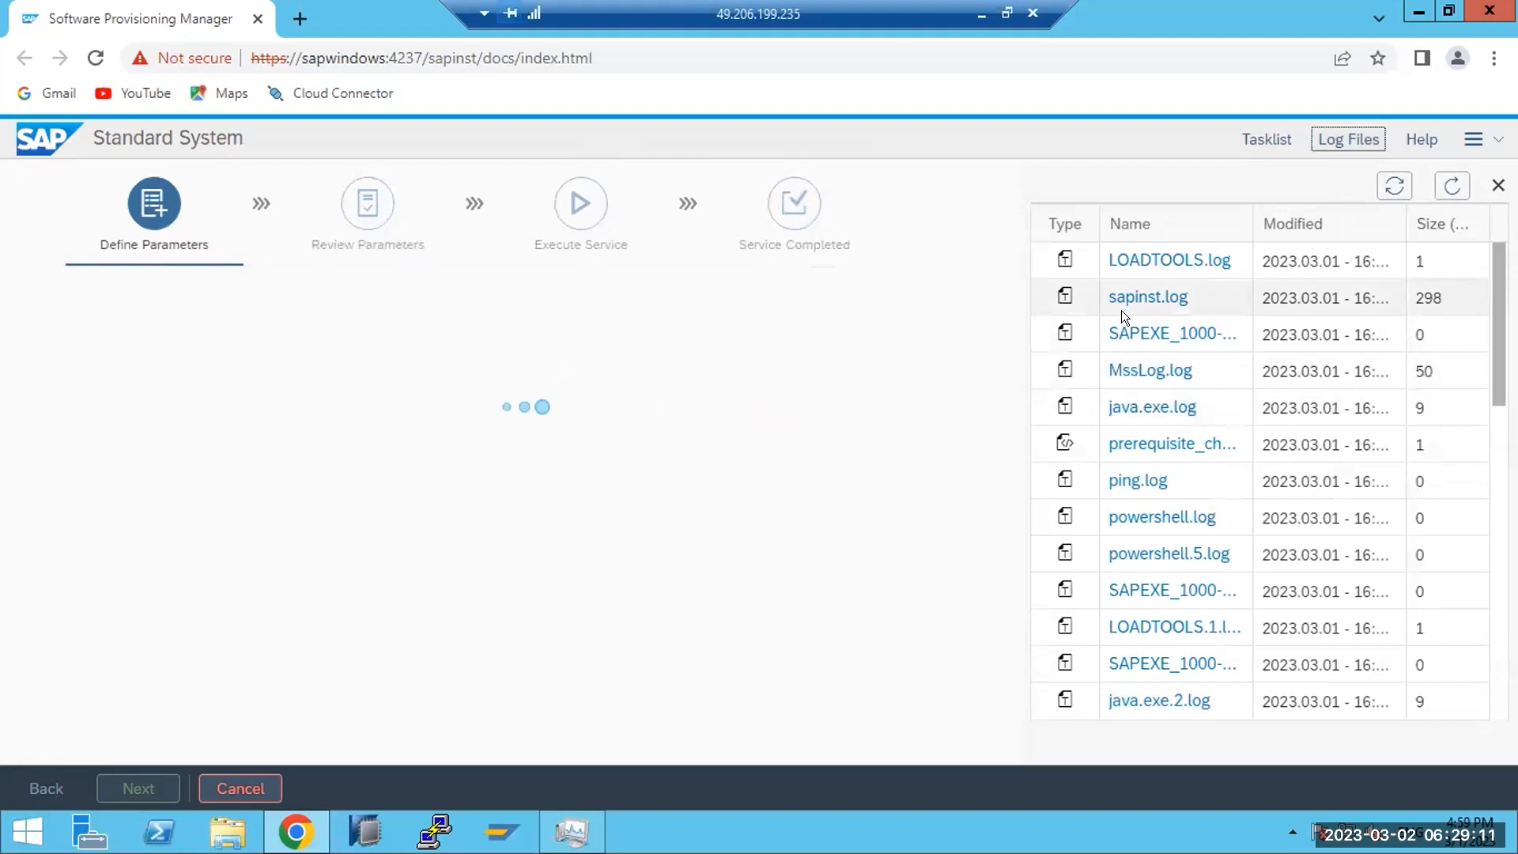
pyautogui.click(1441, 187)
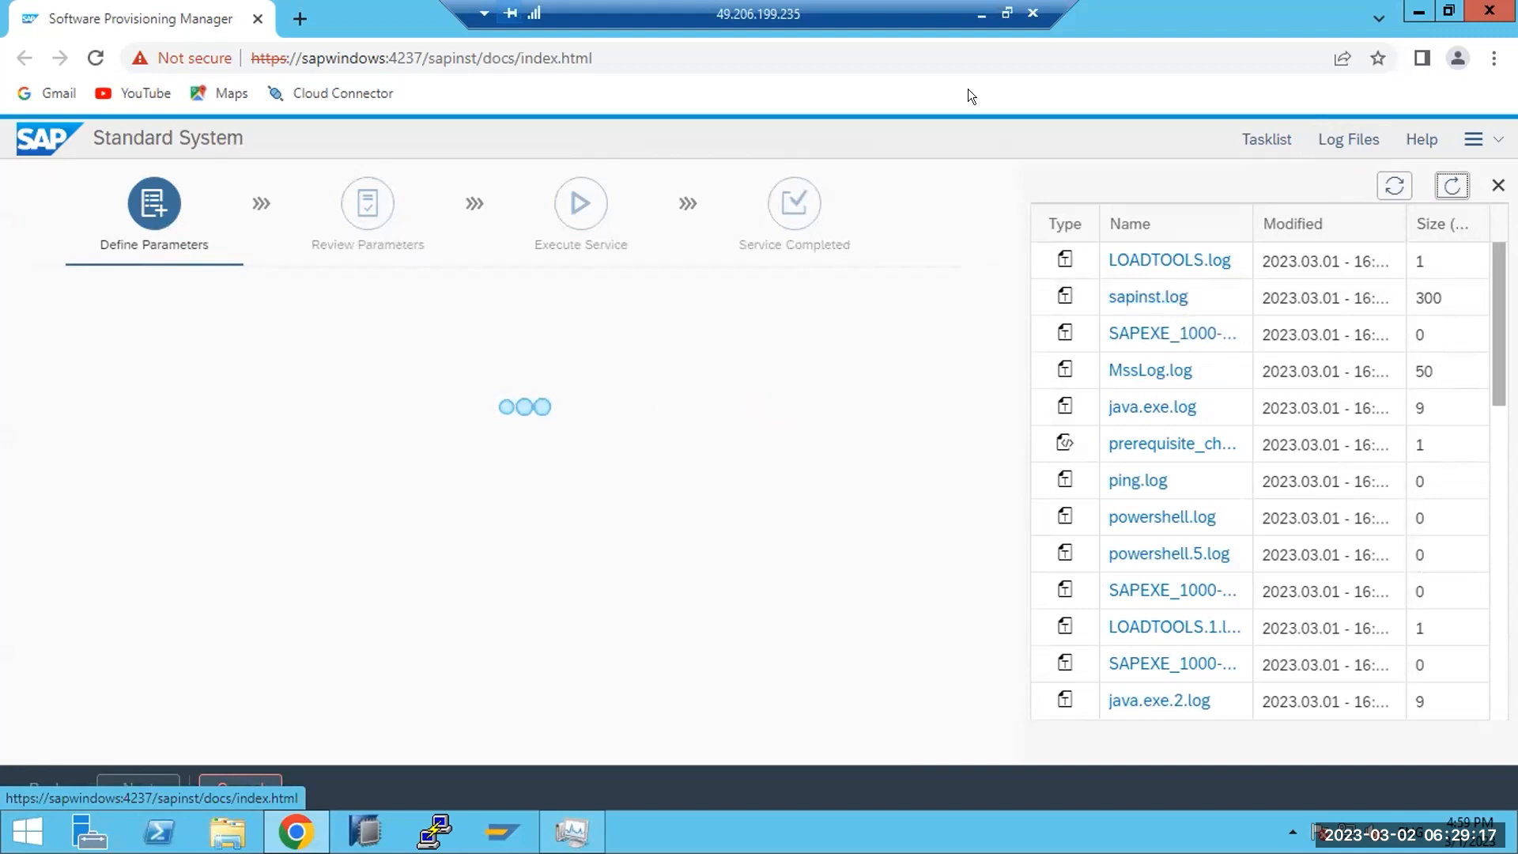
pyautogui.click(980, 14)
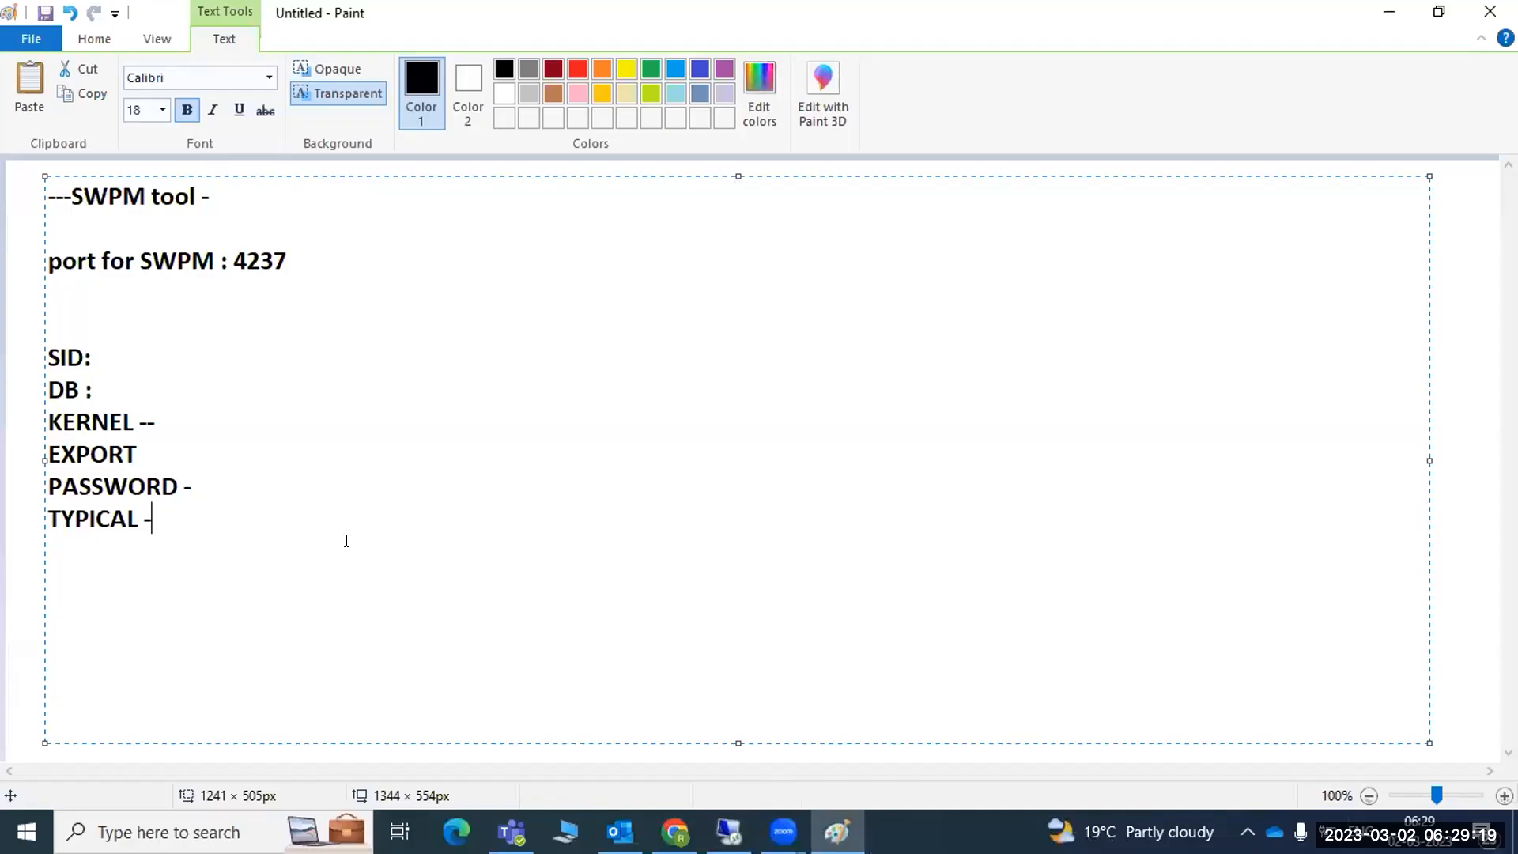
# Replace the old notes with 'Log files :', '1)sapinst.log' and '2)sapinst_dev.log', then return to the remote session
pyautogui.press('BackSpace')
pyautogui.press('BackSpace')
pyautogui.press('BackSpace')
pyautogui.press('BackSpace')
pyautogui.press('BackSpace')
pyautogui.press('BackSpace')
pyautogui.press('BackSpace')
pyautogui.press('BackSpace')
pyautogui.press('BackSpace')
pyautogui.press('BackSpace')
pyautogui.press('BackSpace')
pyautogui.press('BackSpace')
pyautogui.press('BackSpace')
pyautogui.press('BackSpace')
pyautogui.press('BackSpace')
pyautogui.press('BackSpace')
pyautogui.press('BackSpace')
pyautogui.press('BackSpace')
pyautogui.press('BackSpace')
pyautogui.press('BackSpace')
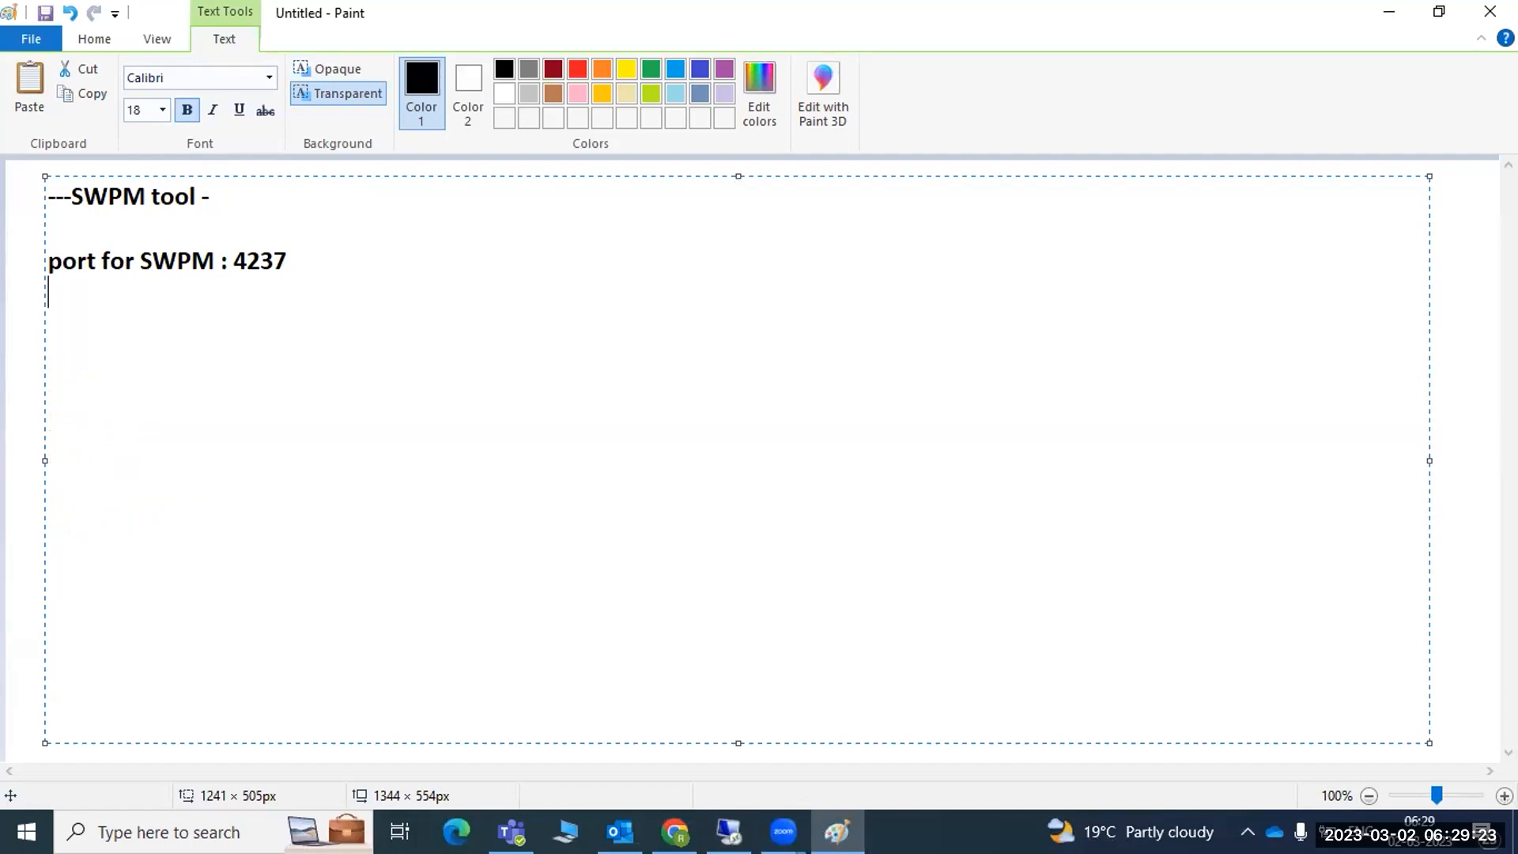
pyautogui.write('L')
pyautogui.press('BackSpace')
pyautogui.write('Log files :')
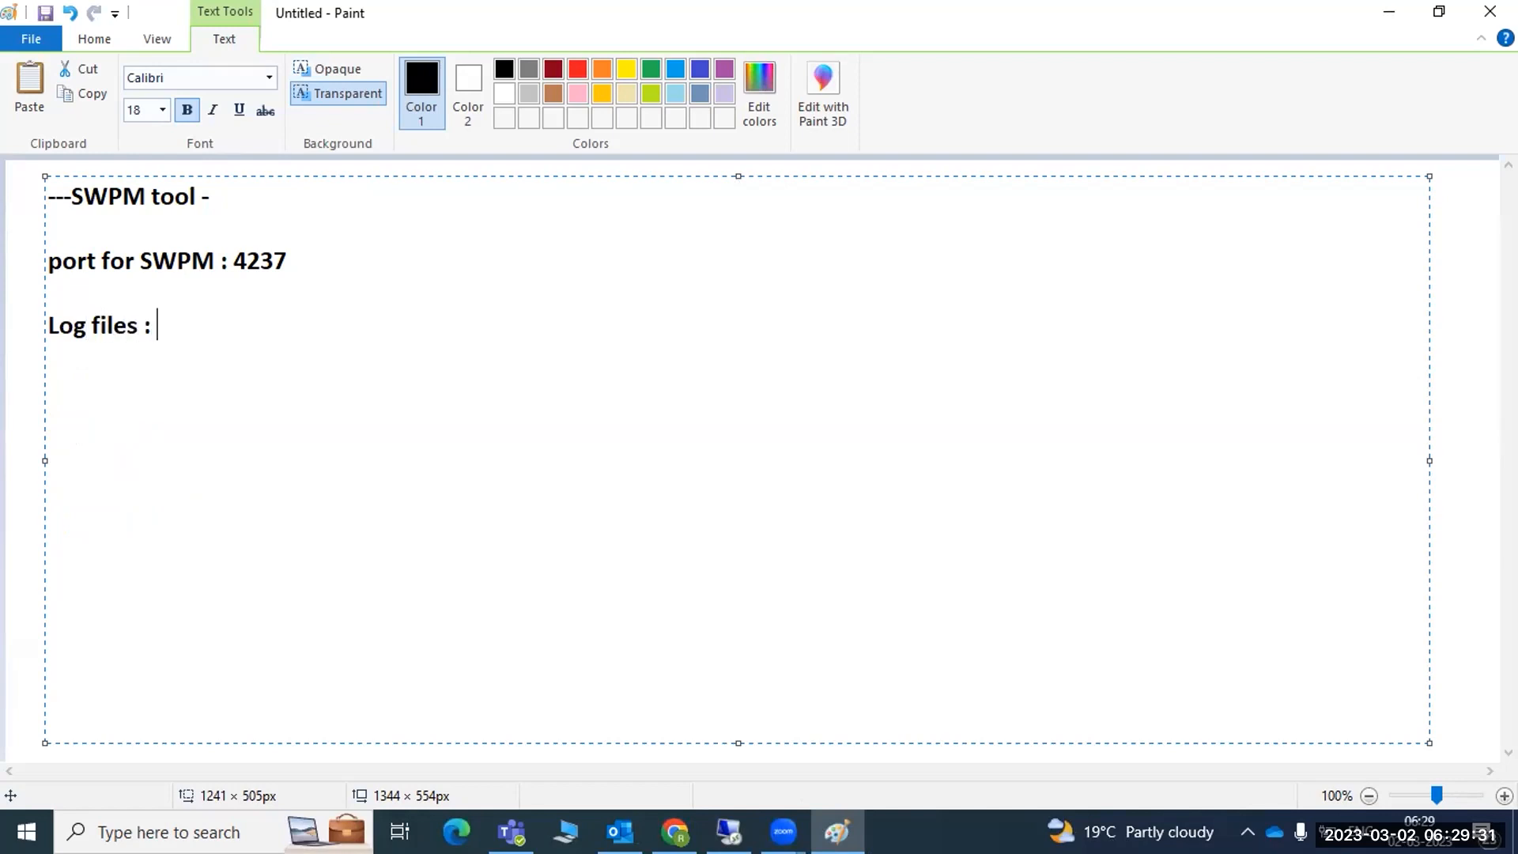
pyautogui.press('Return')
pyautogui.write('1)sapinst.log')
pyautogui.press('Return')
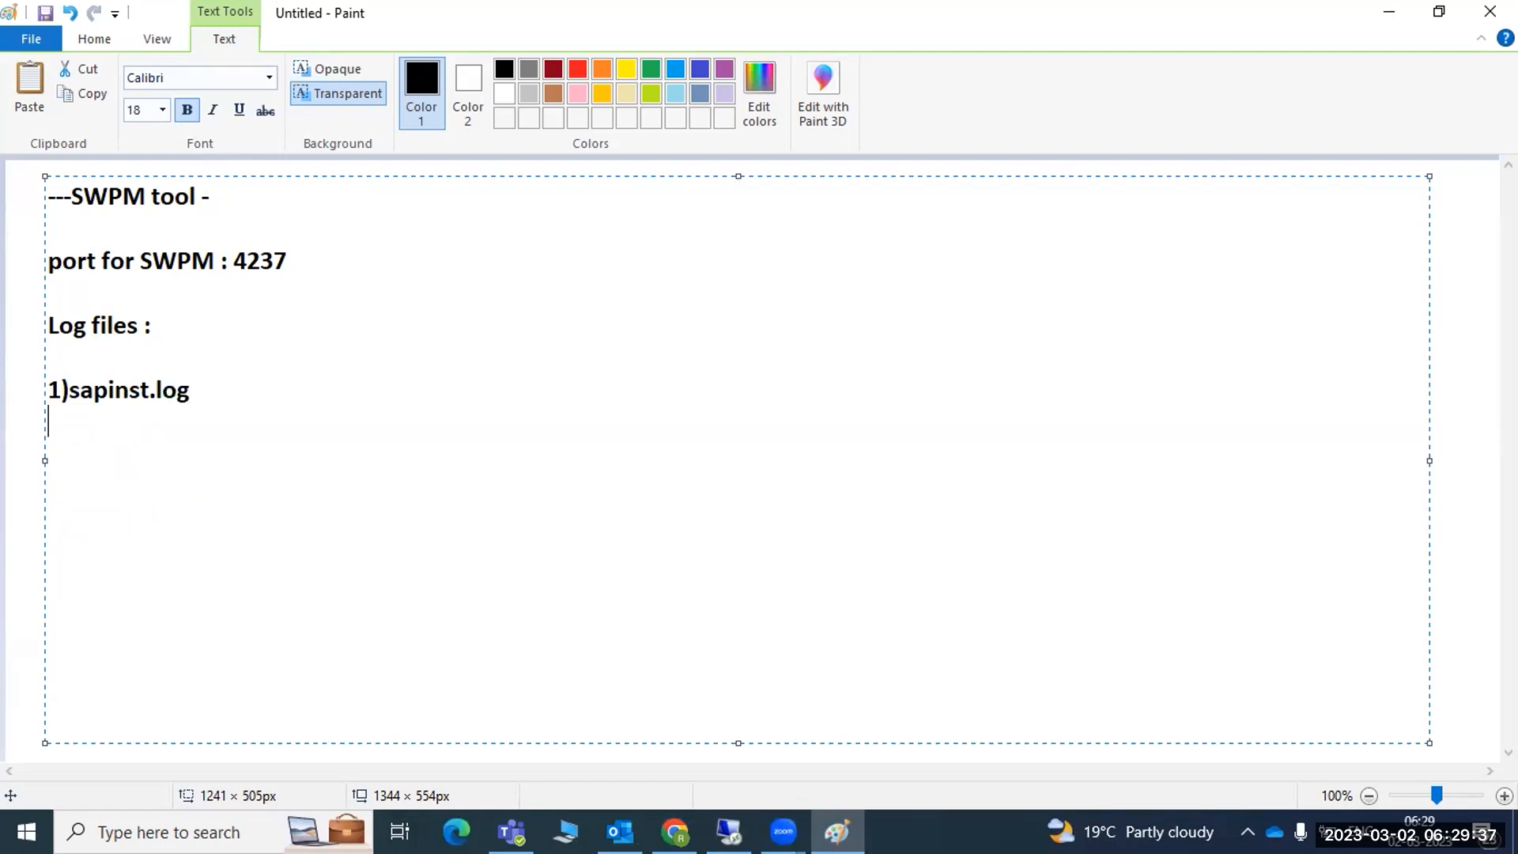
pyautogui.write('2)sapinst_de')
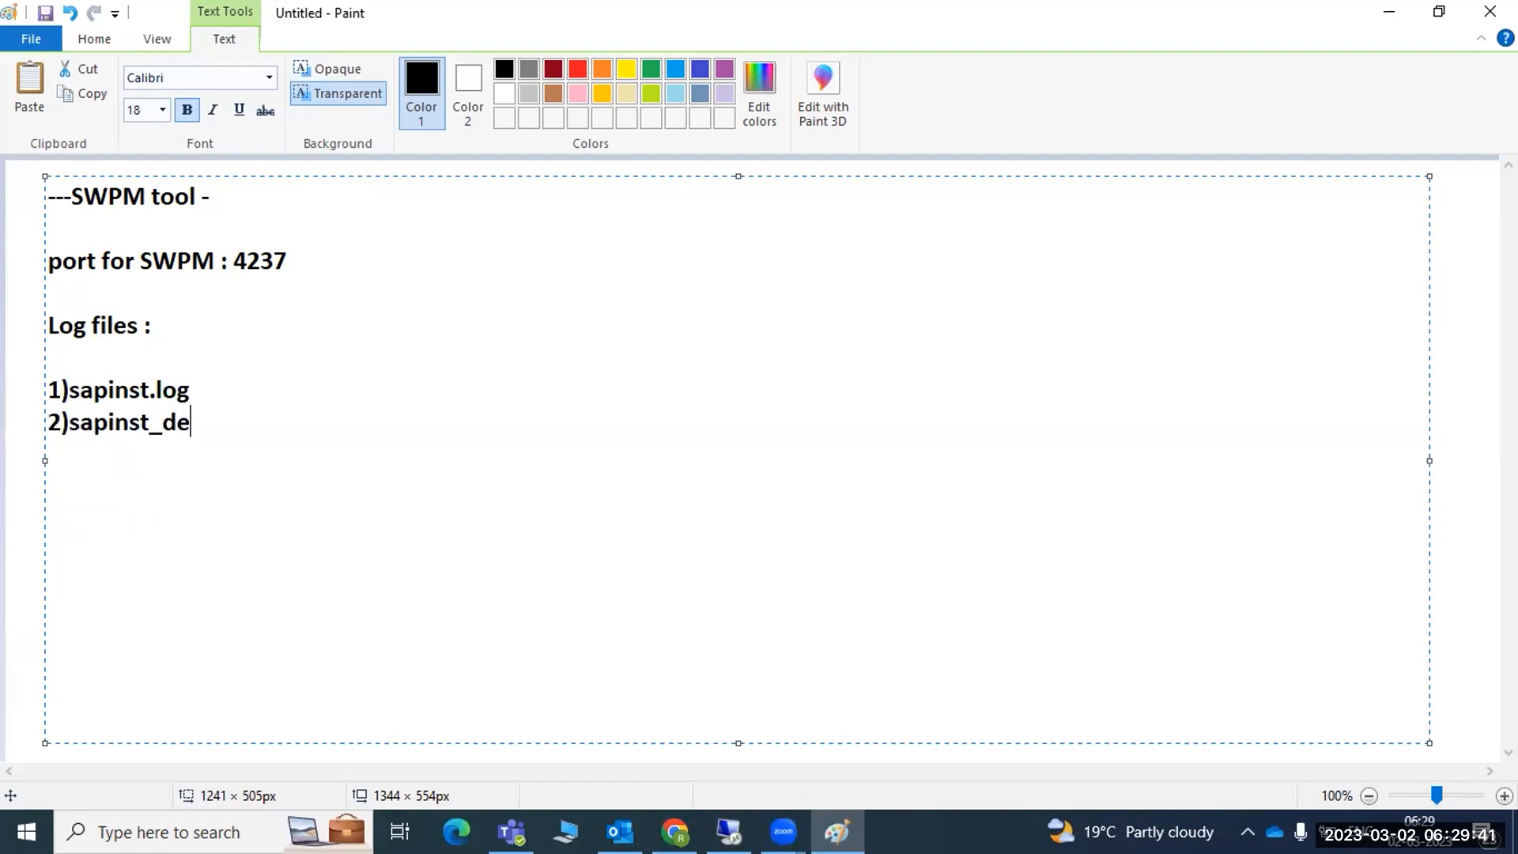
pyautogui.write('v.log')
pyautogui.hotkey('alt', 'Tab')
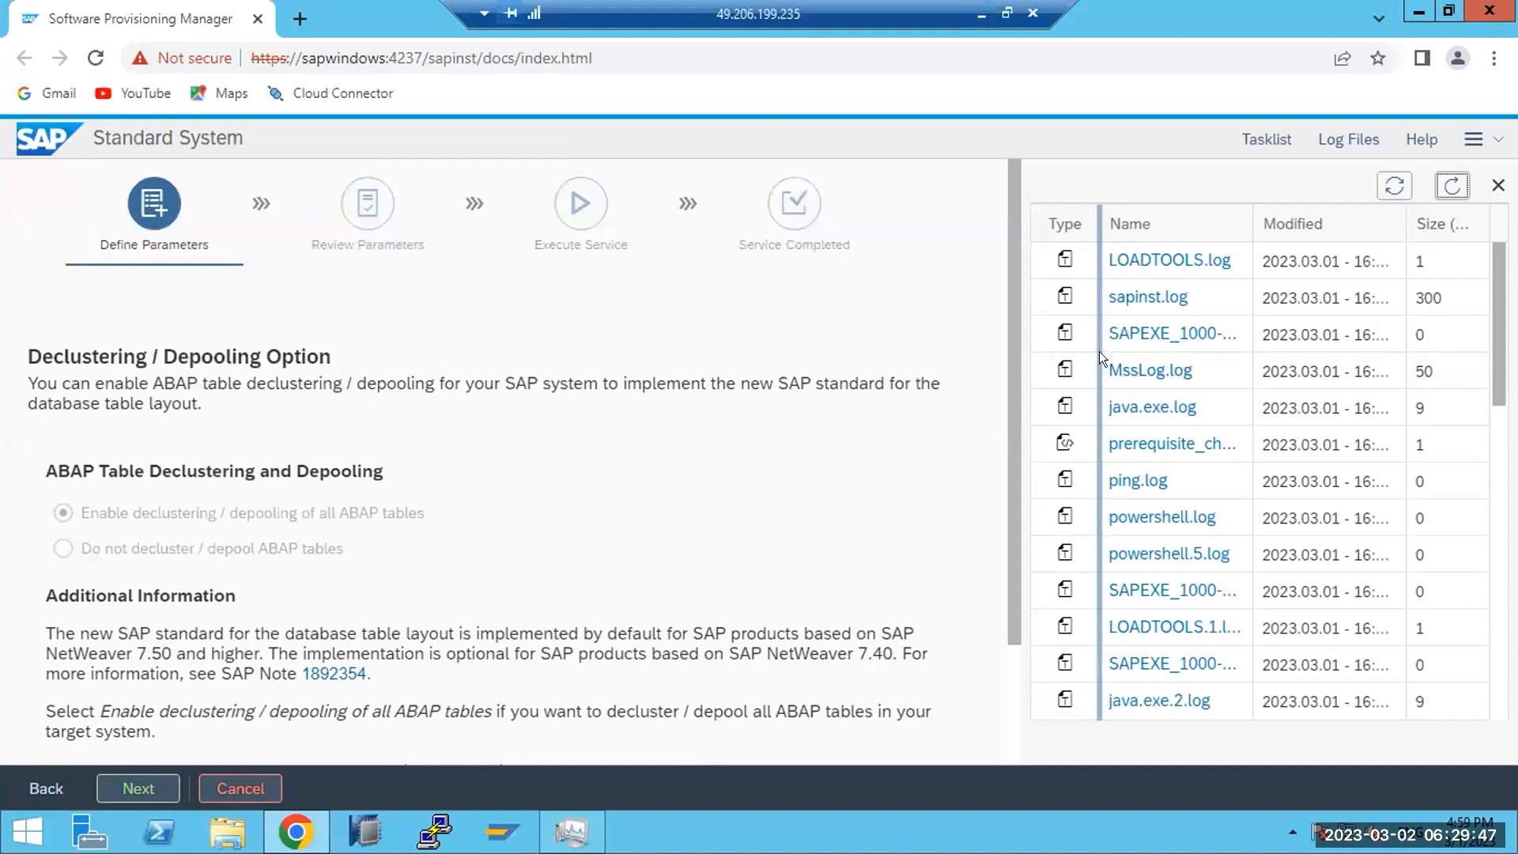
# Read sapinst.log, close the viewer, and continue past the Declustering / Depooling Option page
pyautogui.click(1150, 298)
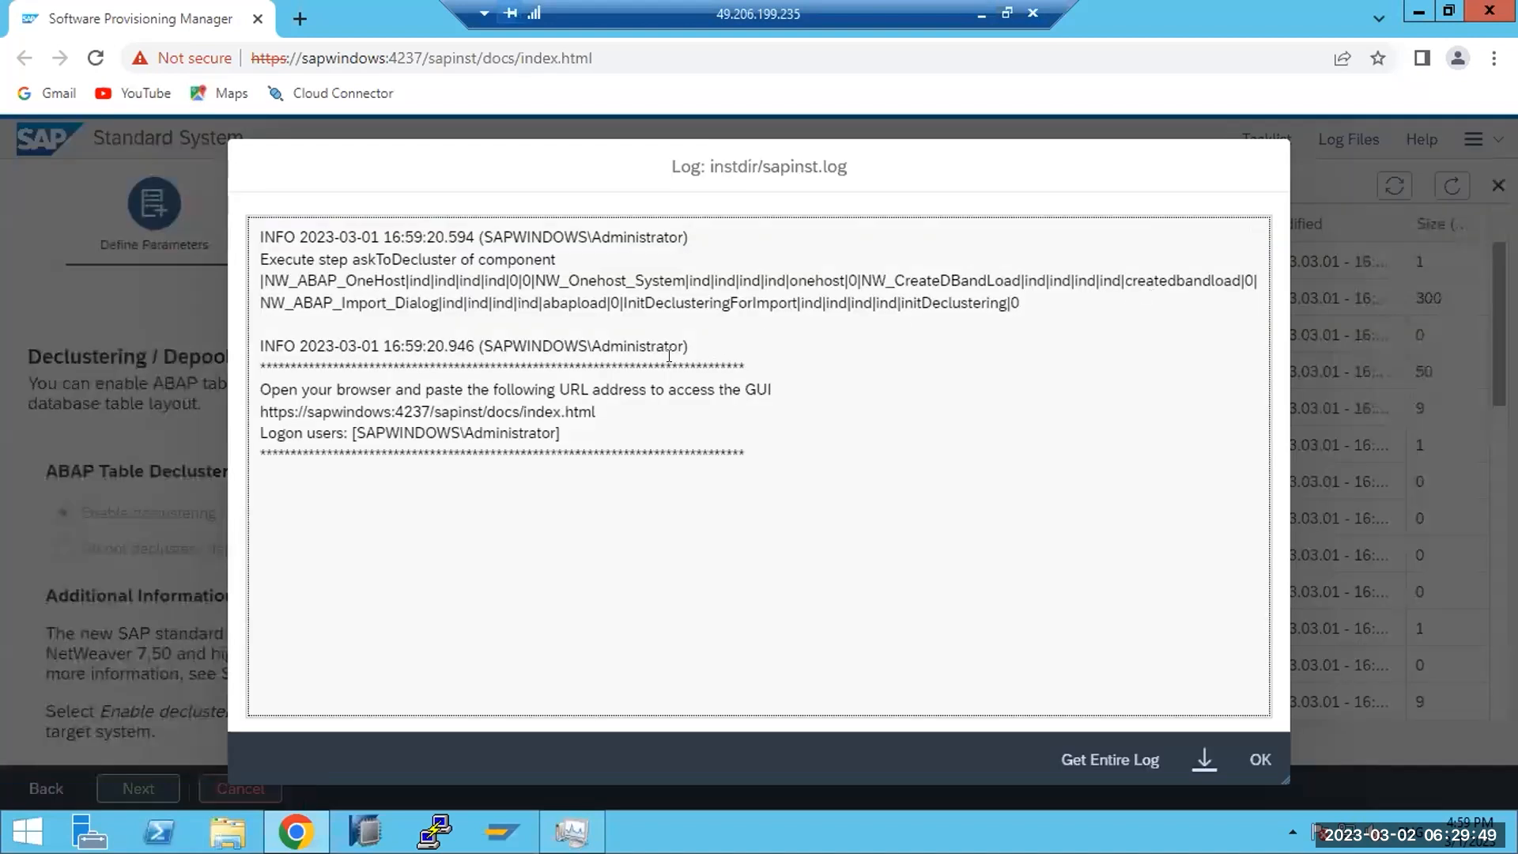
pyautogui.click(1261, 759)
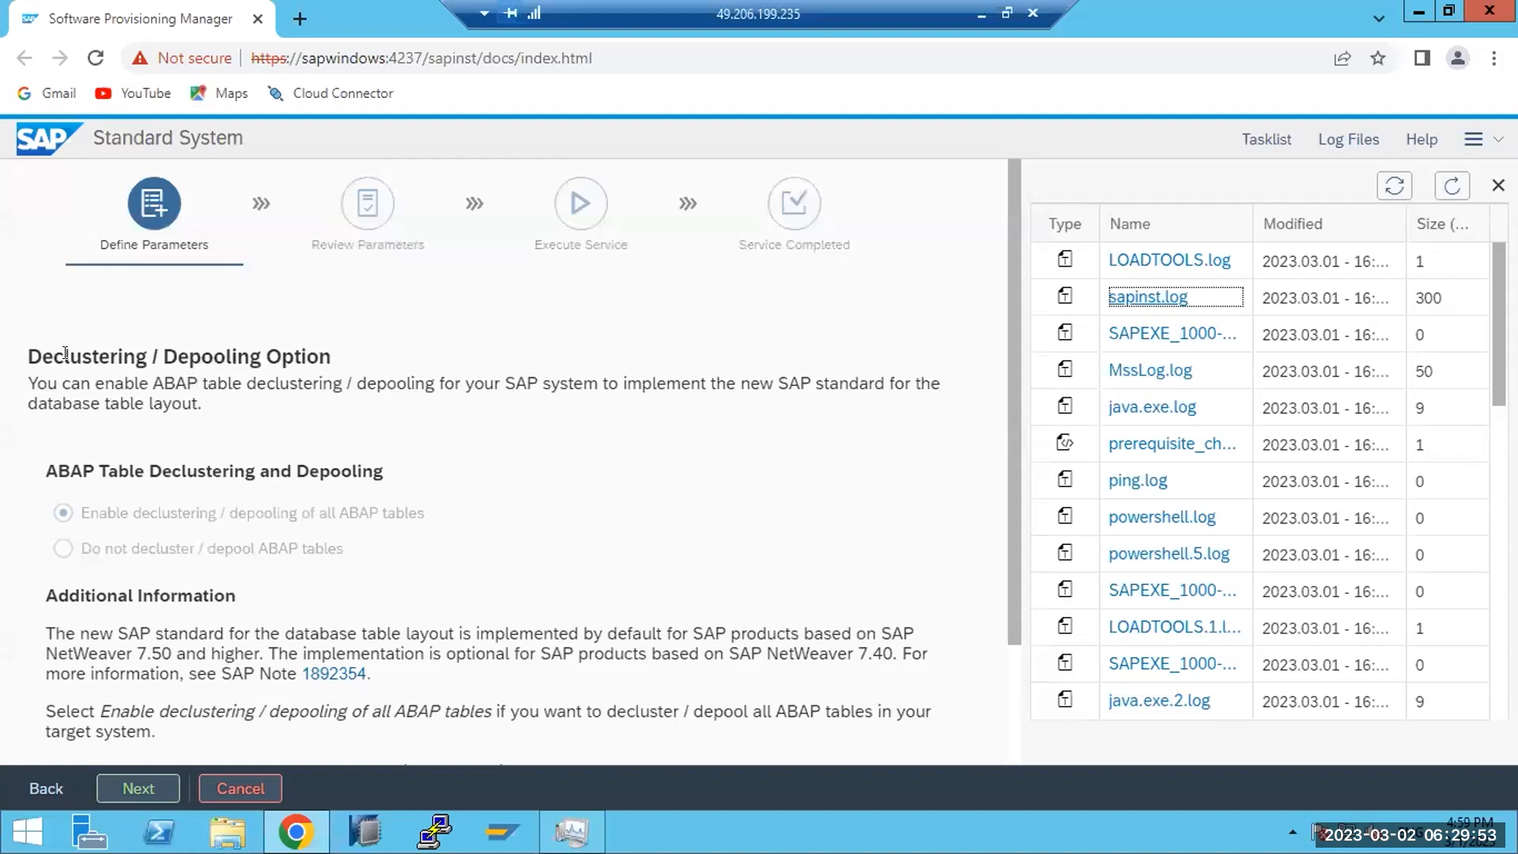
pyautogui.moveTo(70, 356); pyautogui.dragTo(329, 365)
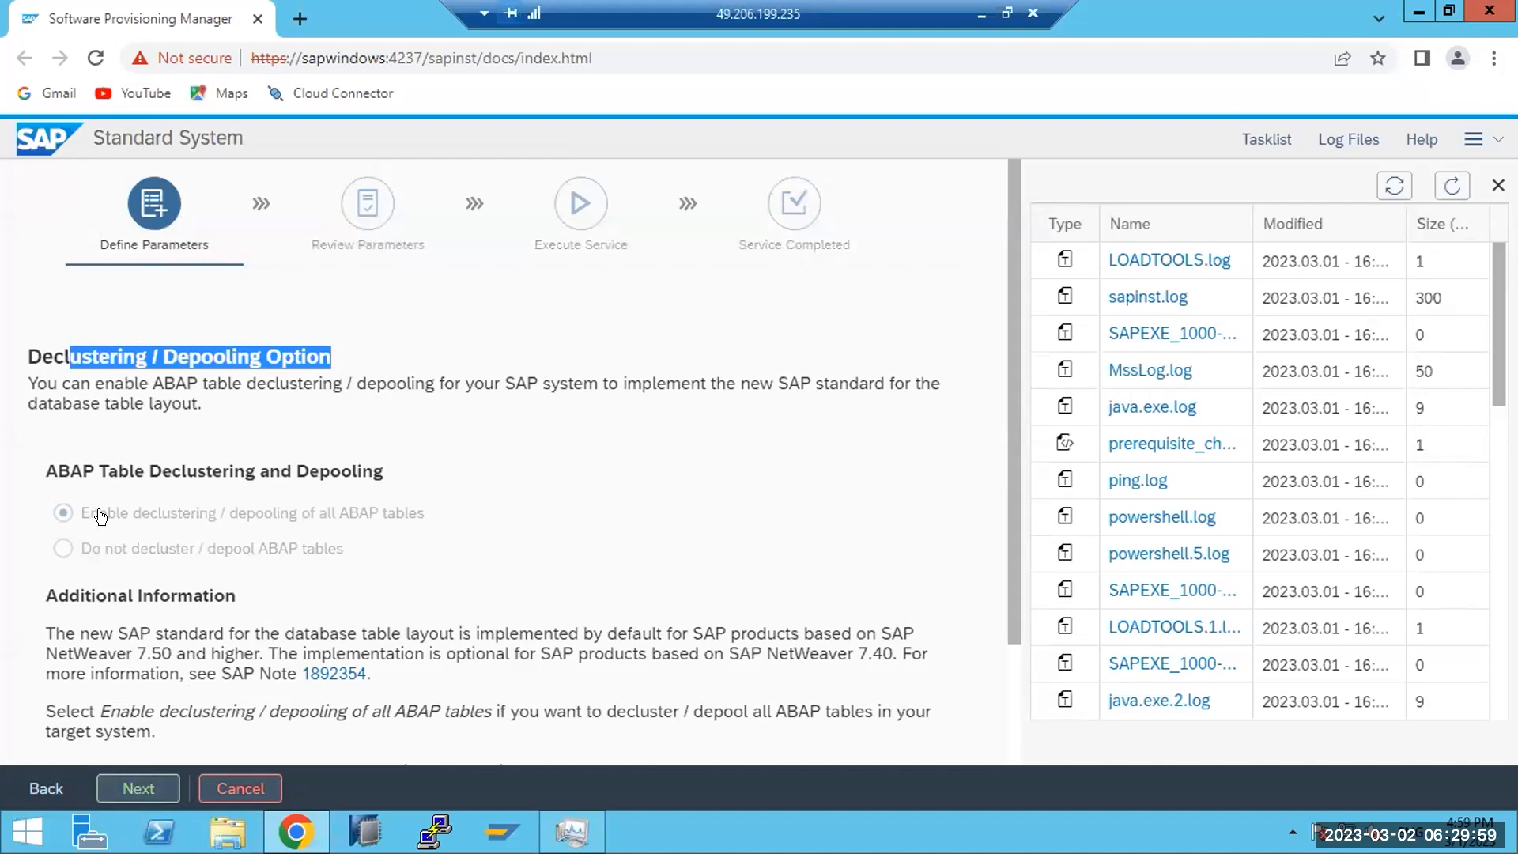
pyautogui.click(136, 790)
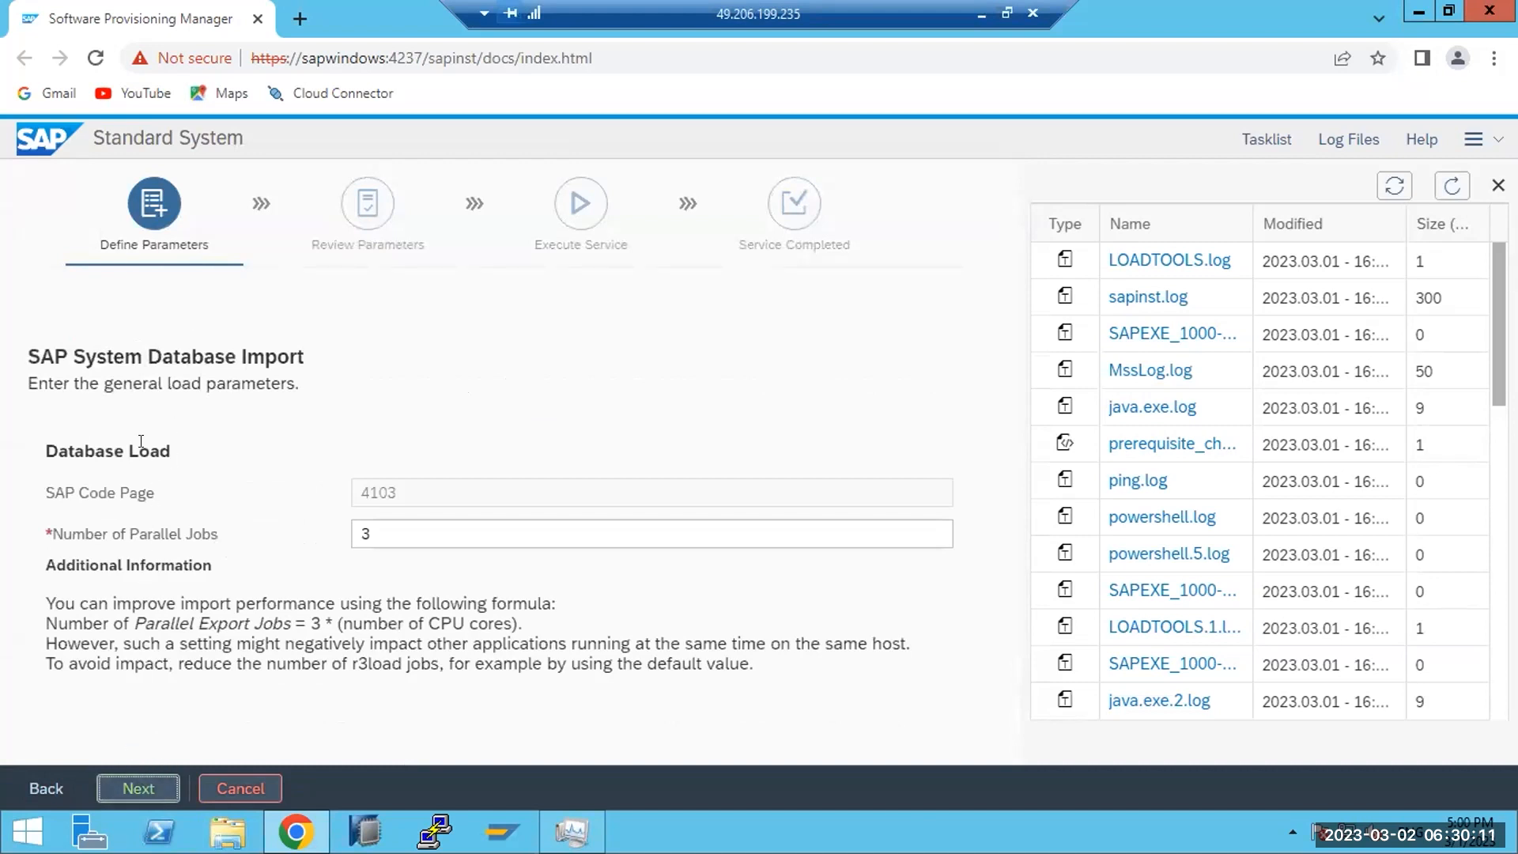
# Browse to the C:\SAPSOFT folder in File Explorer, then return to the database import page
pyautogui.moveTo(120, 354); pyautogui.dragTo(330, 372)
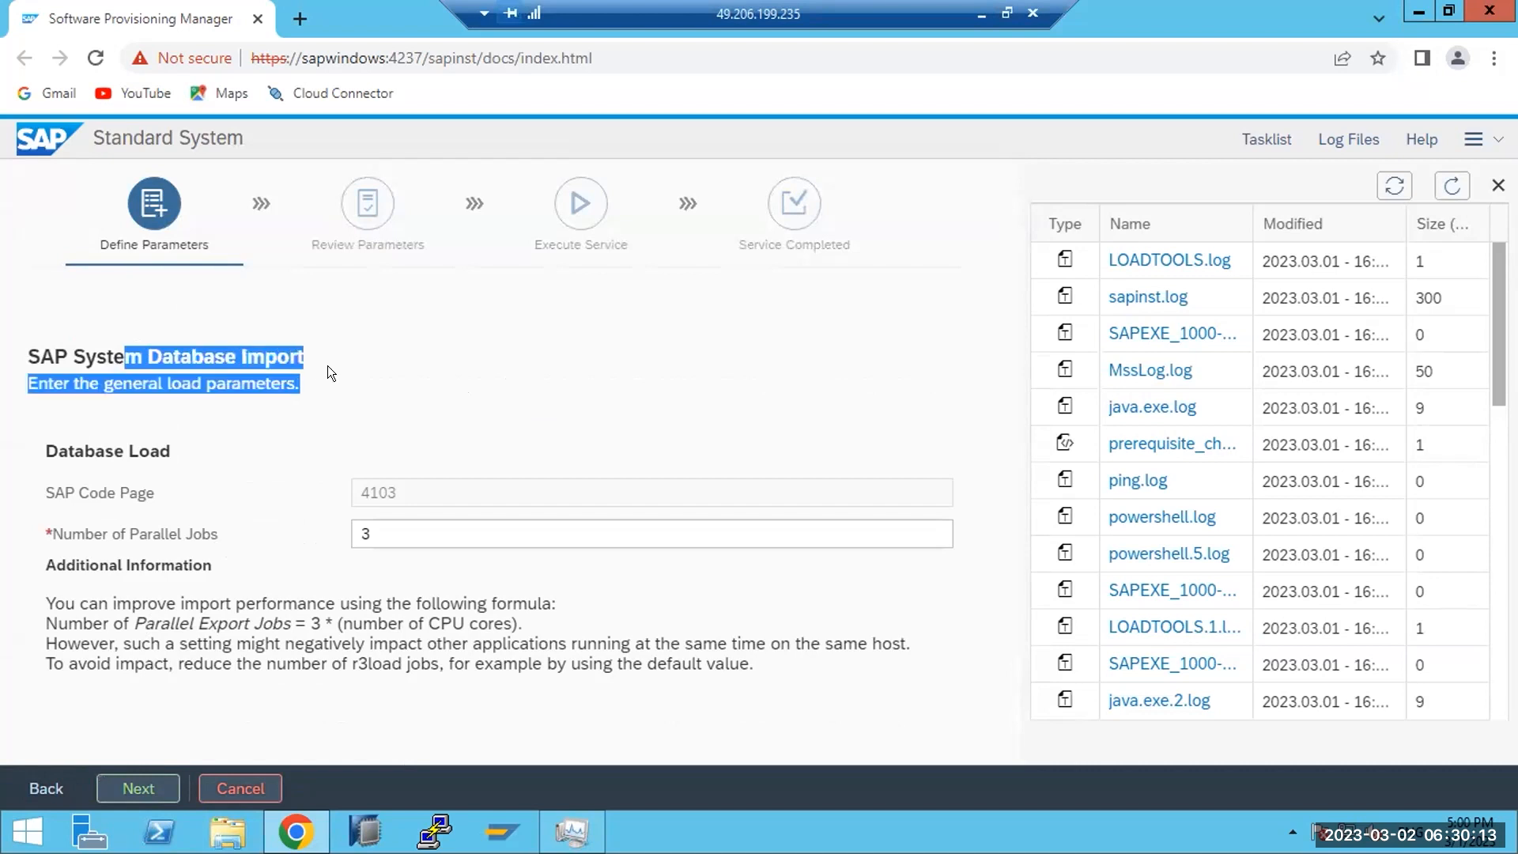
pyautogui.click(227, 832)
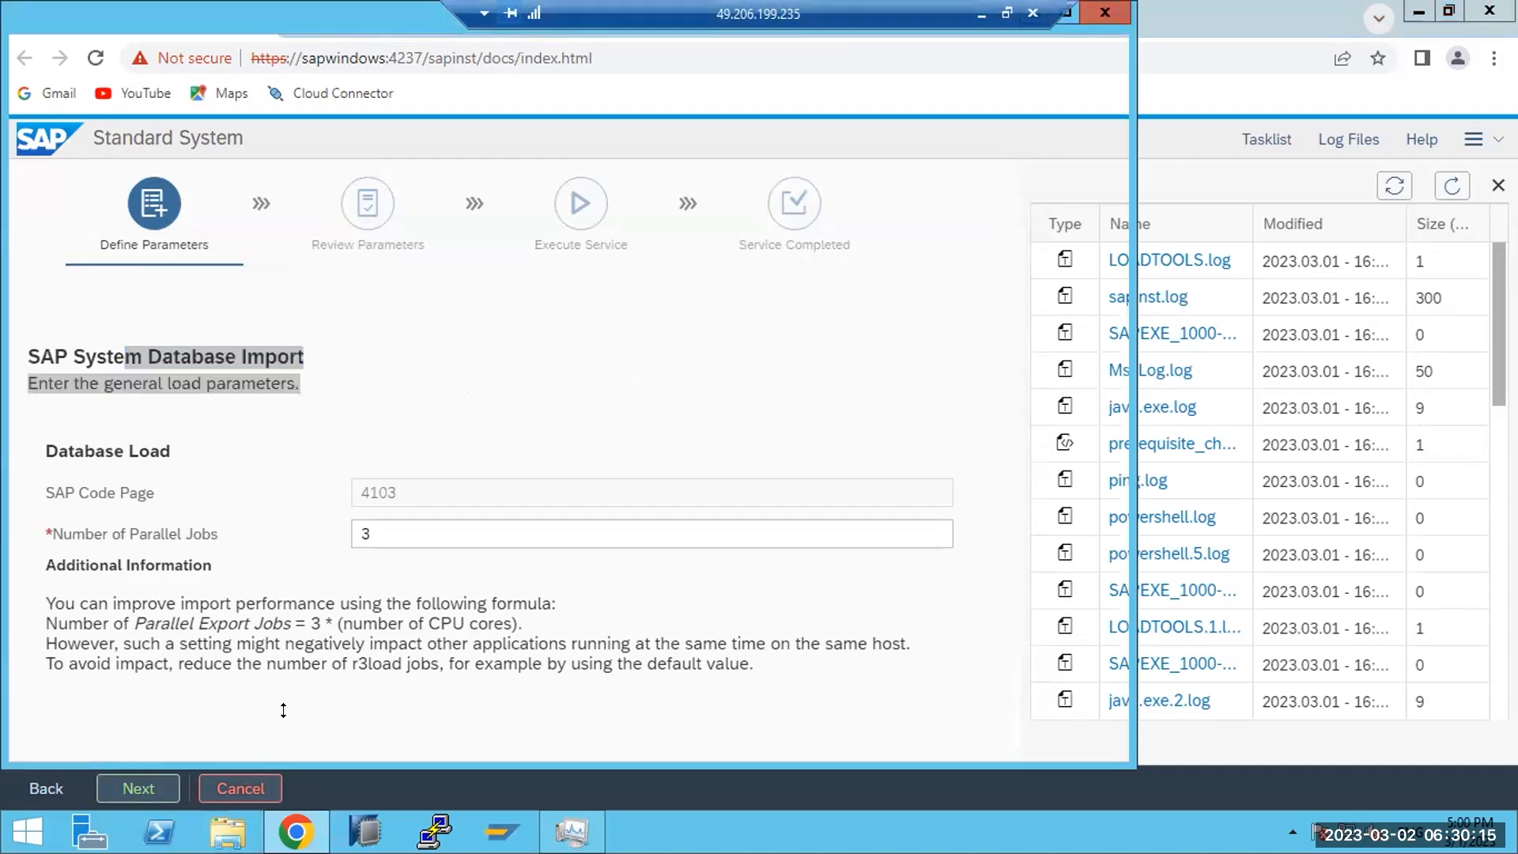
pyautogui.click(337, 324)
pyautogui.doubleClick(337, 325)
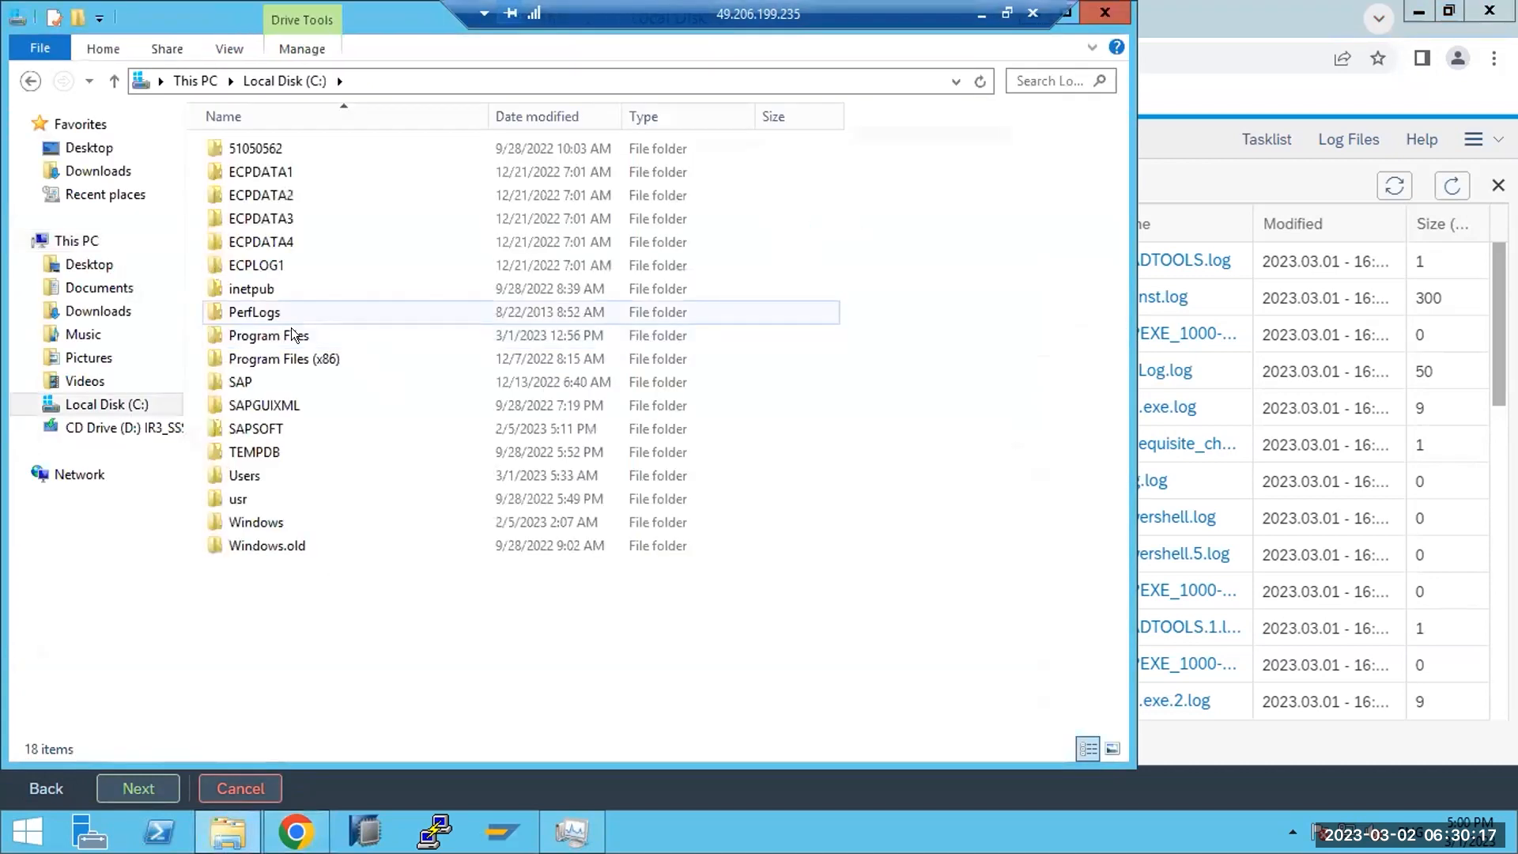
pyautogui.doubleClick(262, 417)
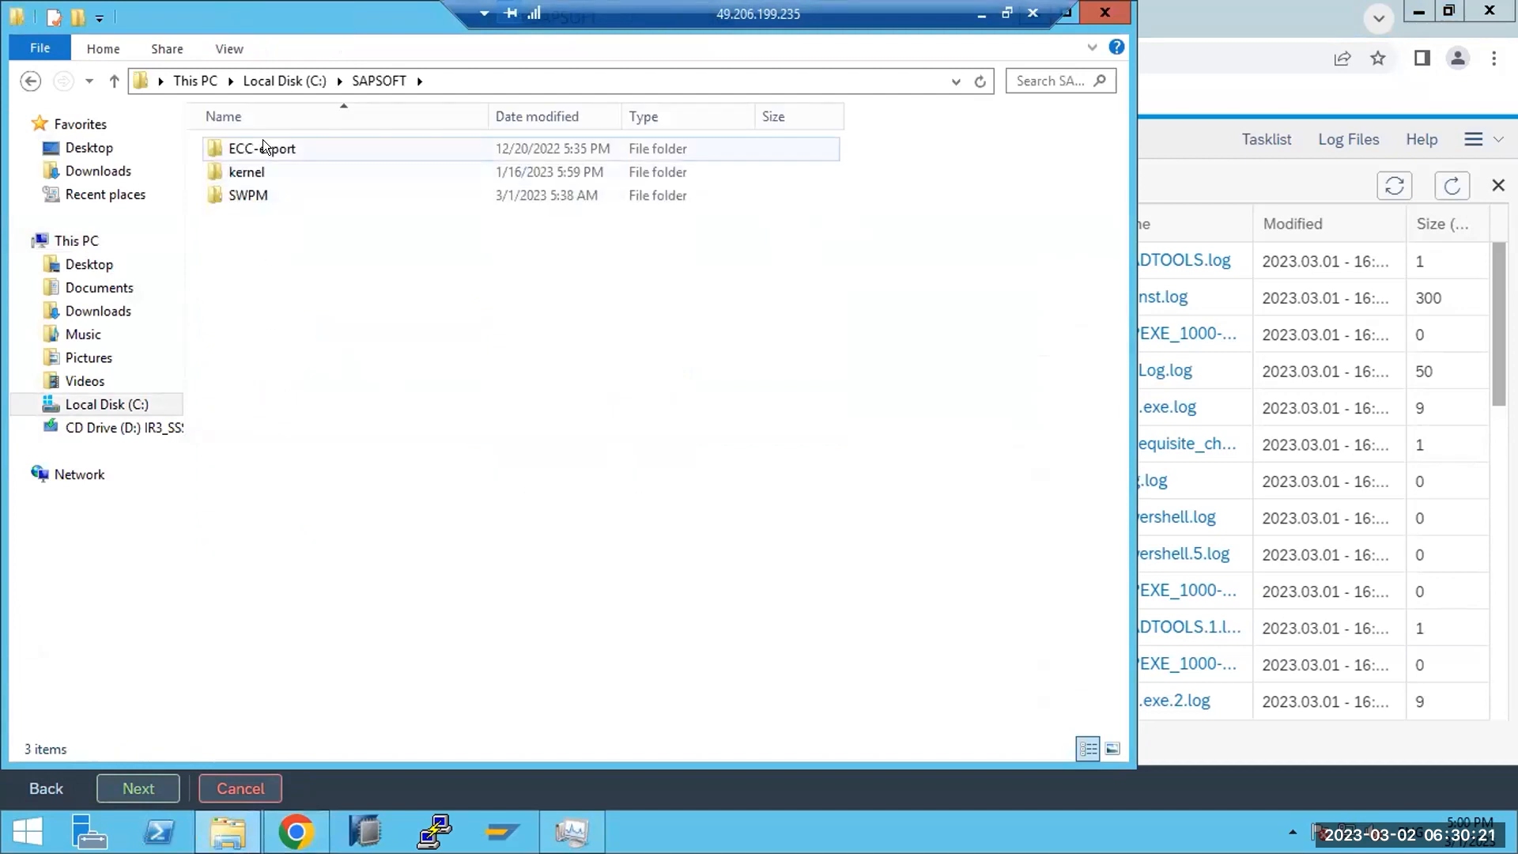
pyautogui.click(572, 832)
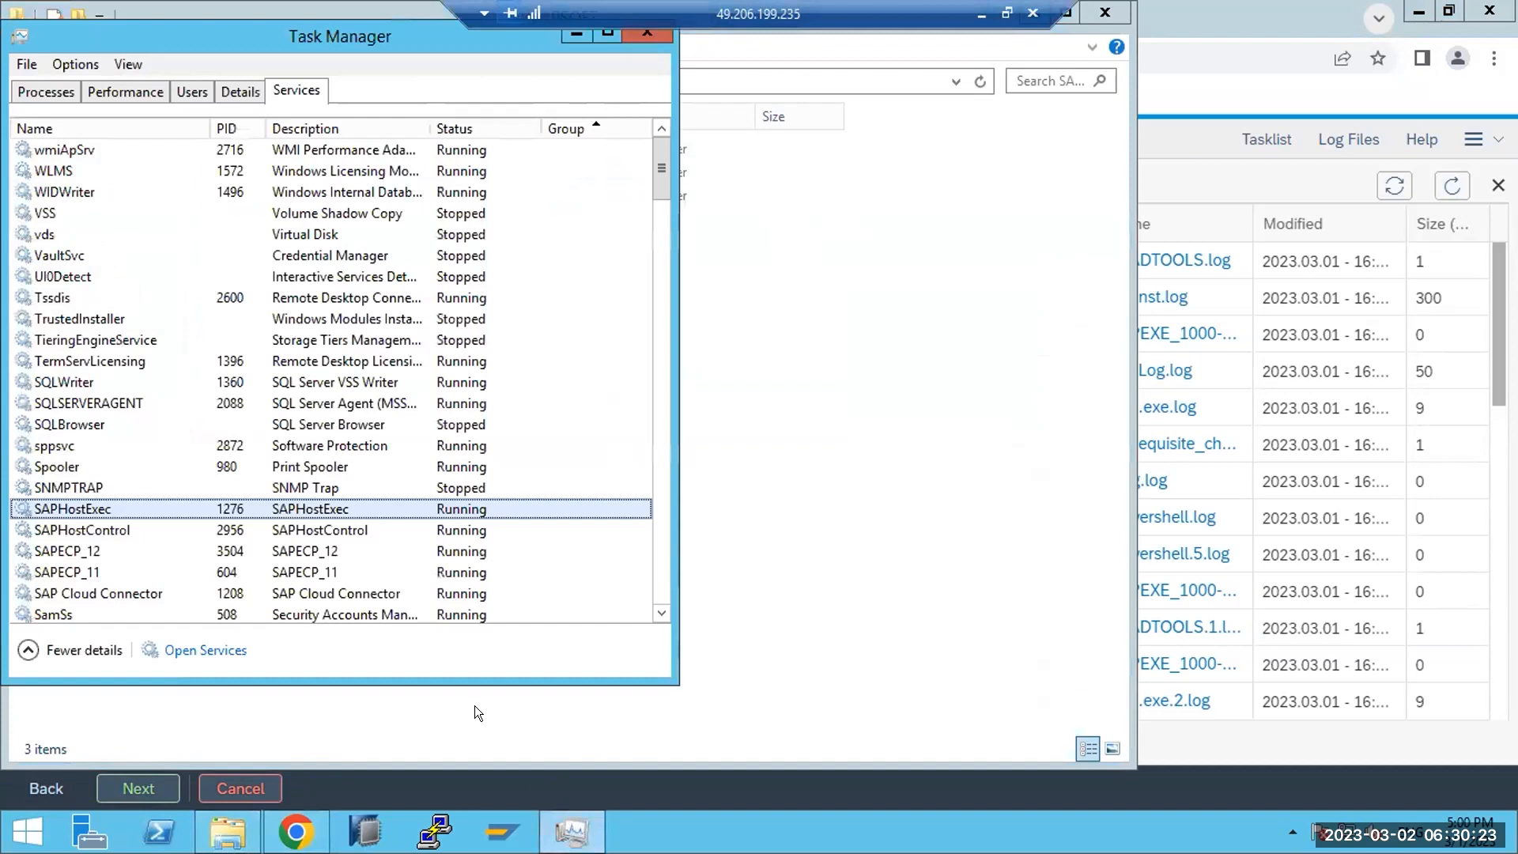
pyautogui.click(863, 570)
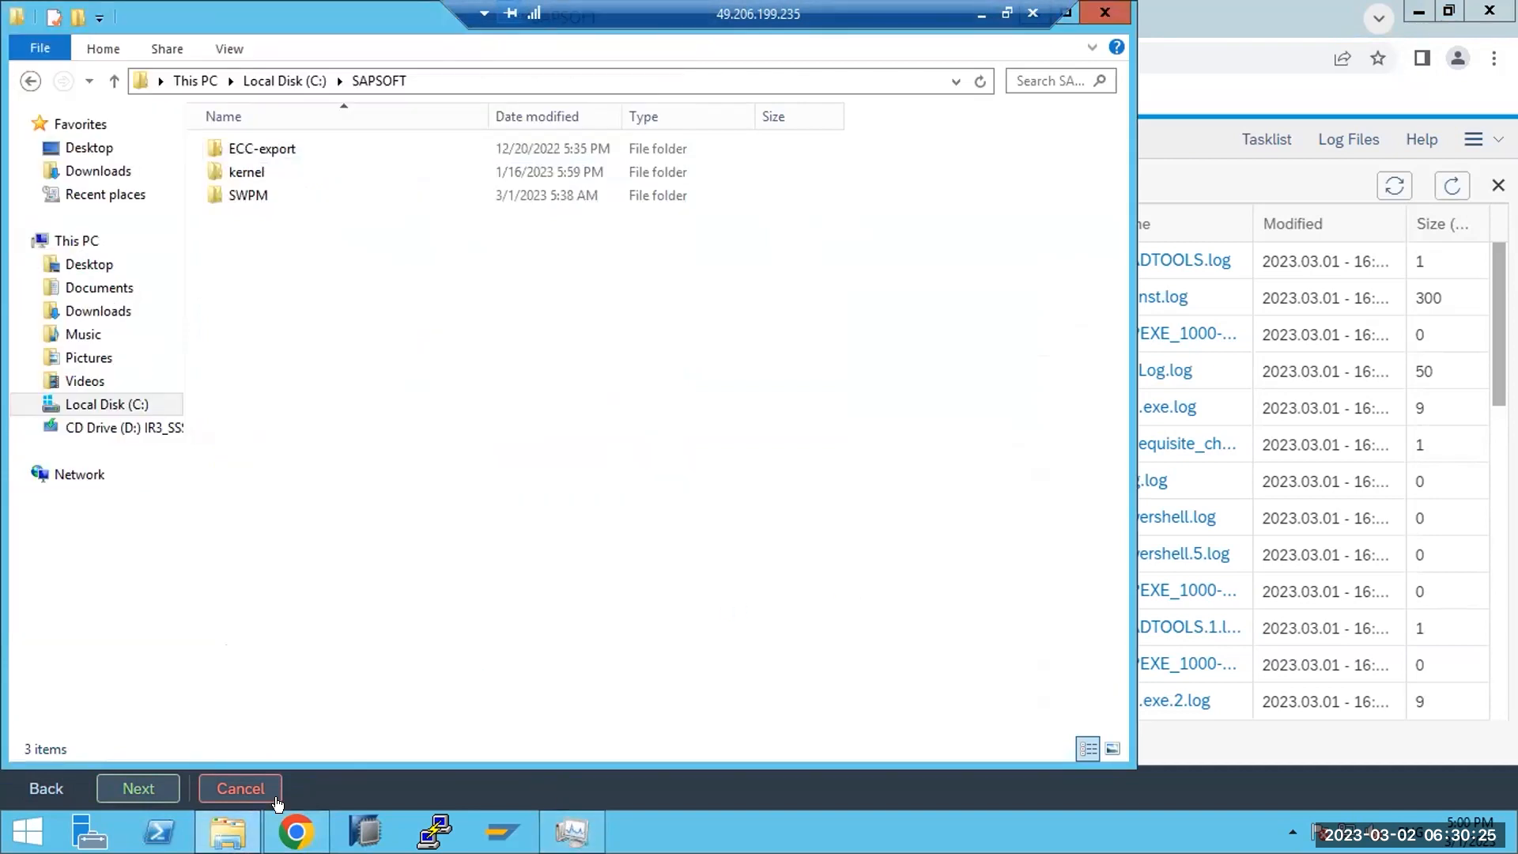
pyautogui.click(294, 831)
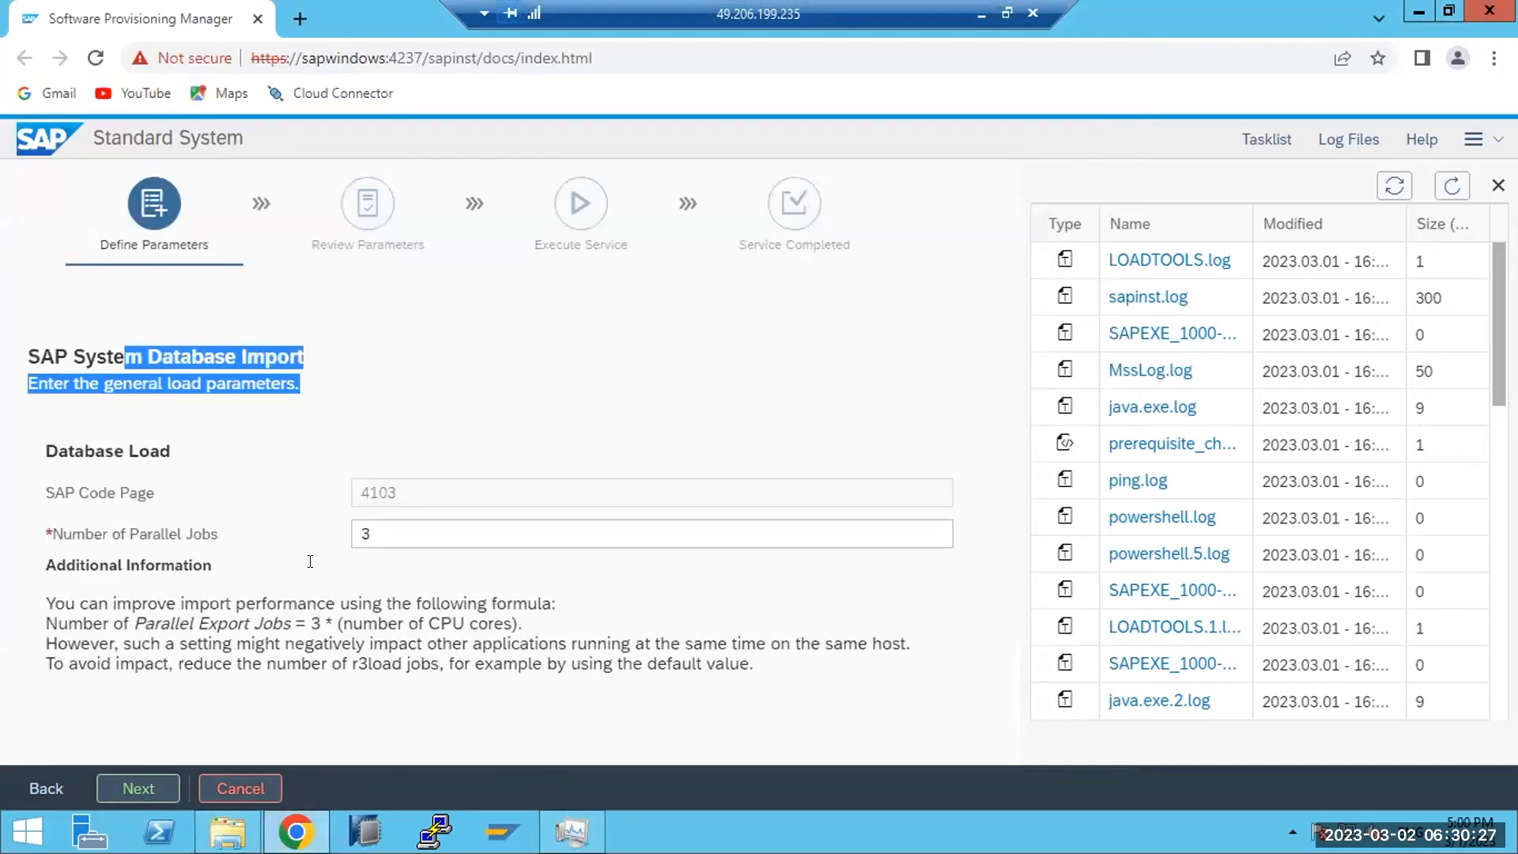
# Look into the ECC-export folder, confirm 3 parallel jobs, and submit the import parameters
pyautogui.click(454, 517)
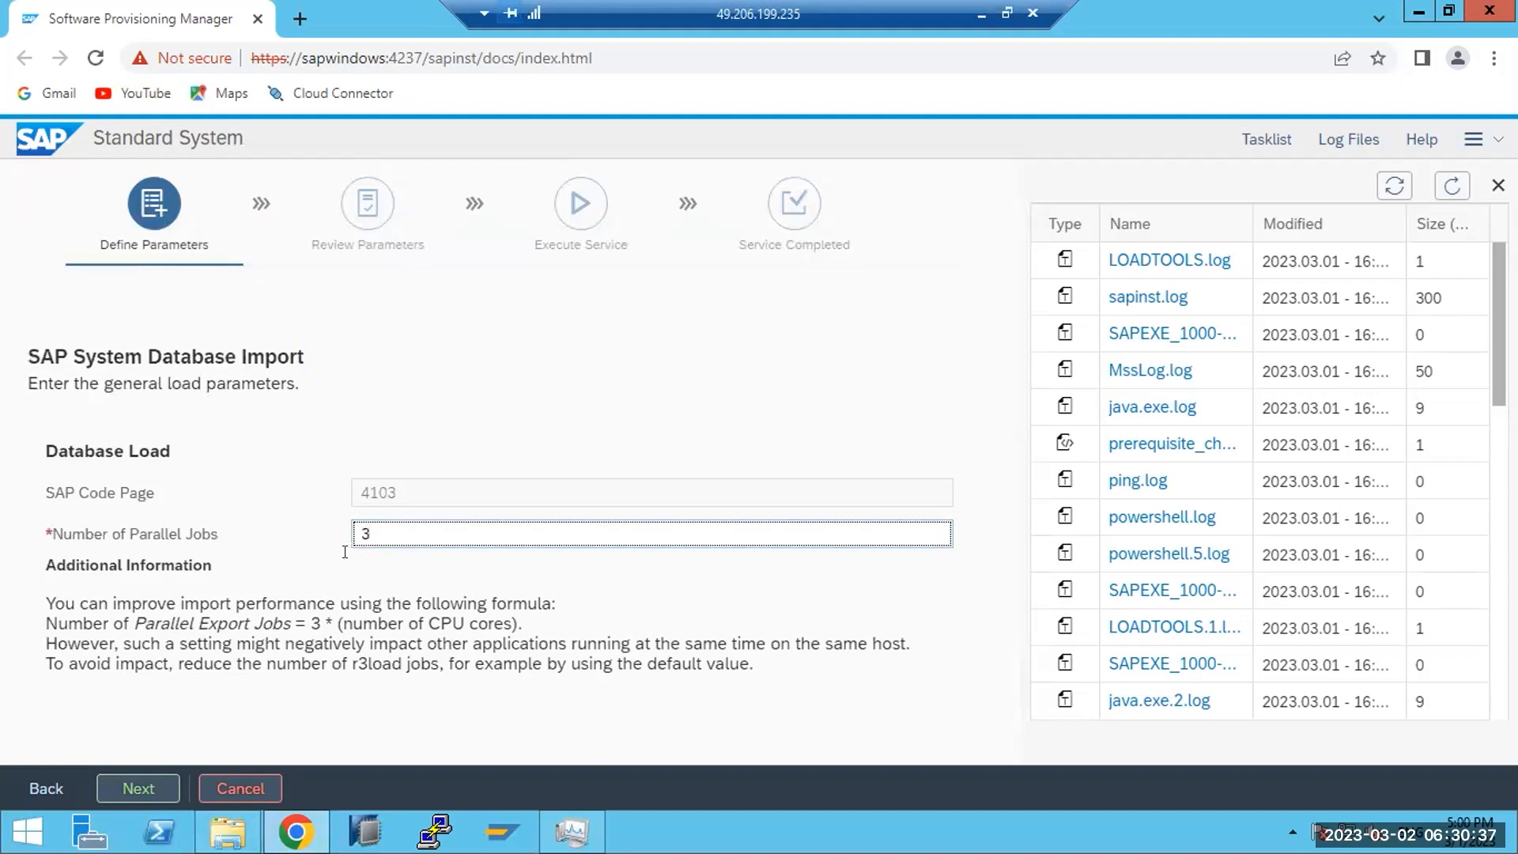
pyautogui.click(224, 822)
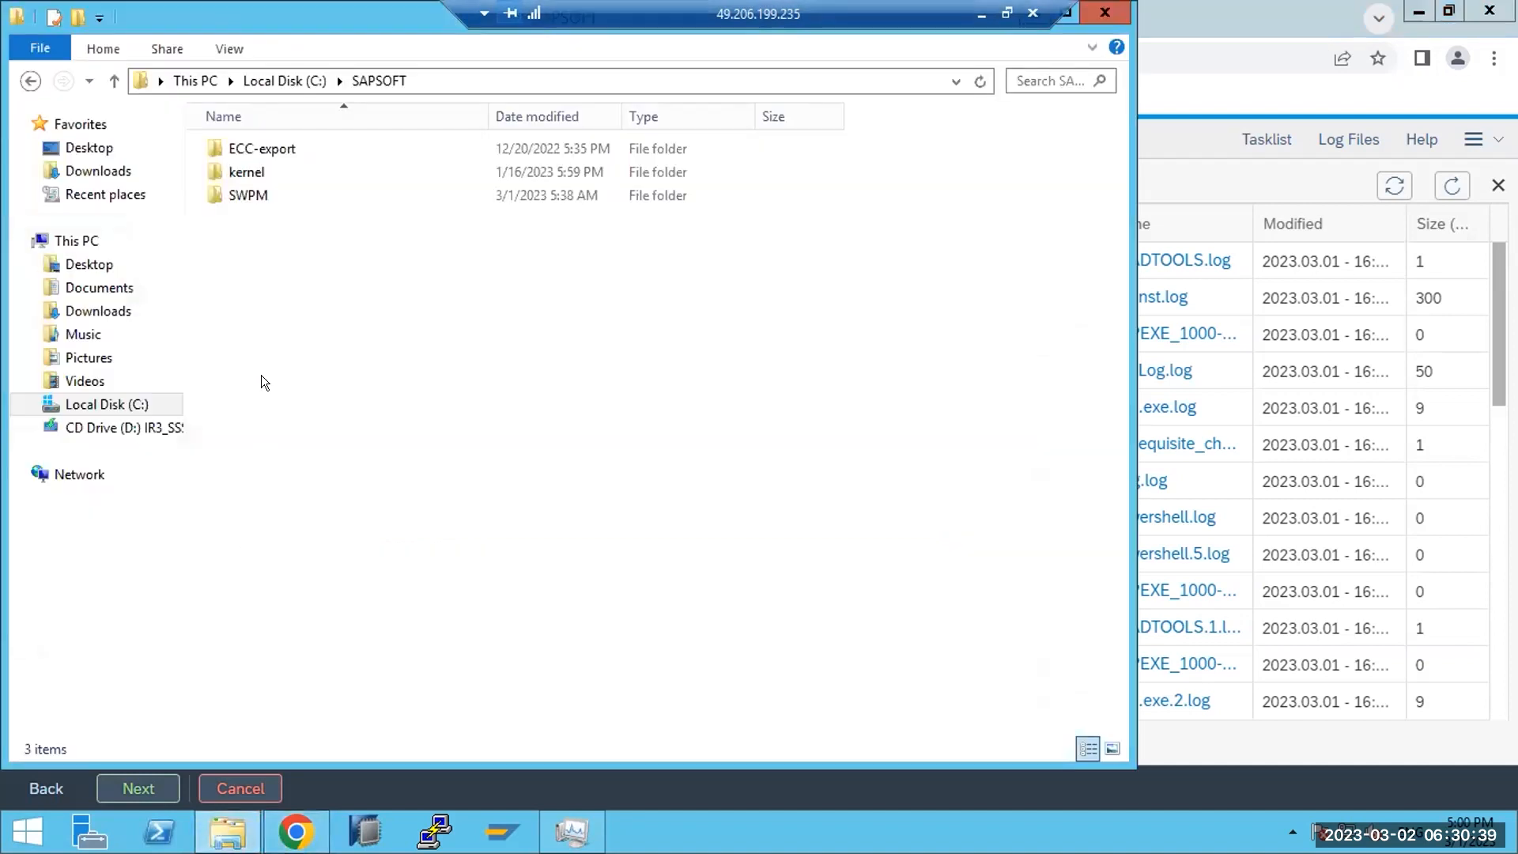
pyautogui.doubleClick(245, 149)
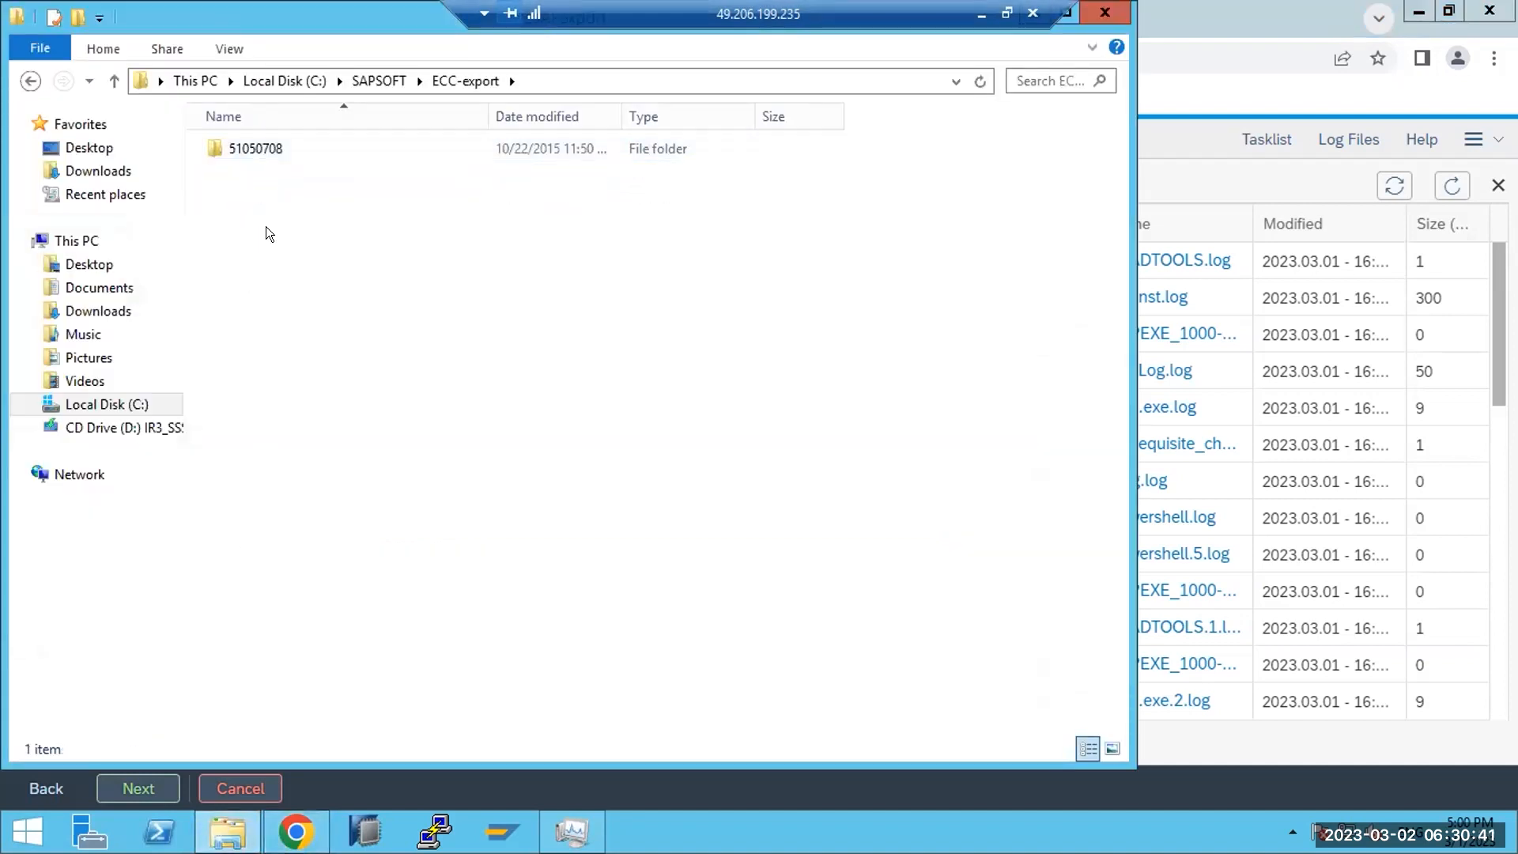
pyautogui.click(225, 826)
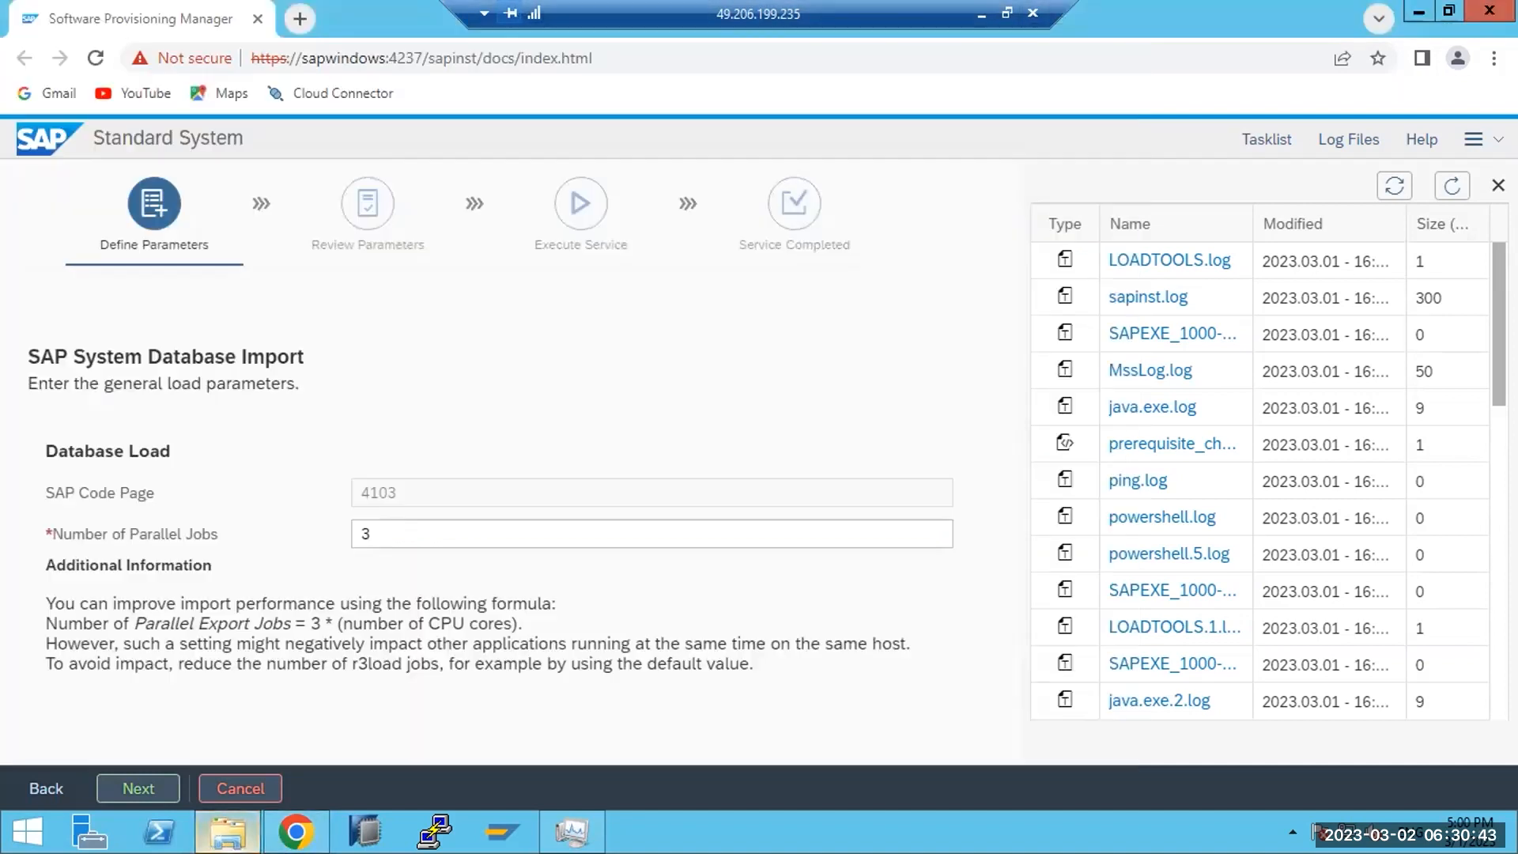
pyautogui.click(133, 694)
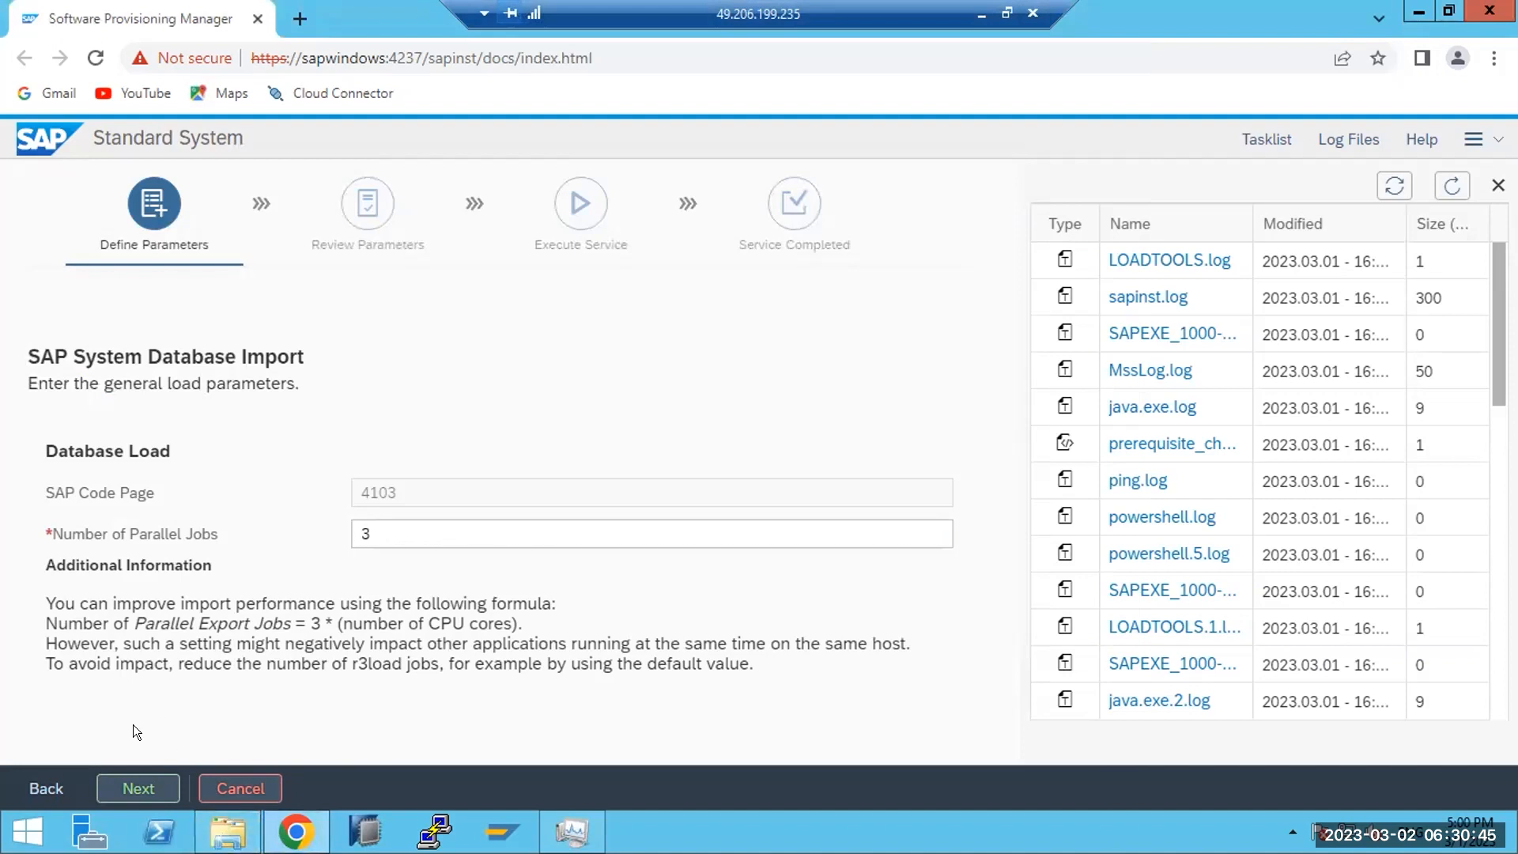
pyautogui.moveTo(385, 528); pyautogui.dragTo(337, 534)
pyautogui.click(140, 785)
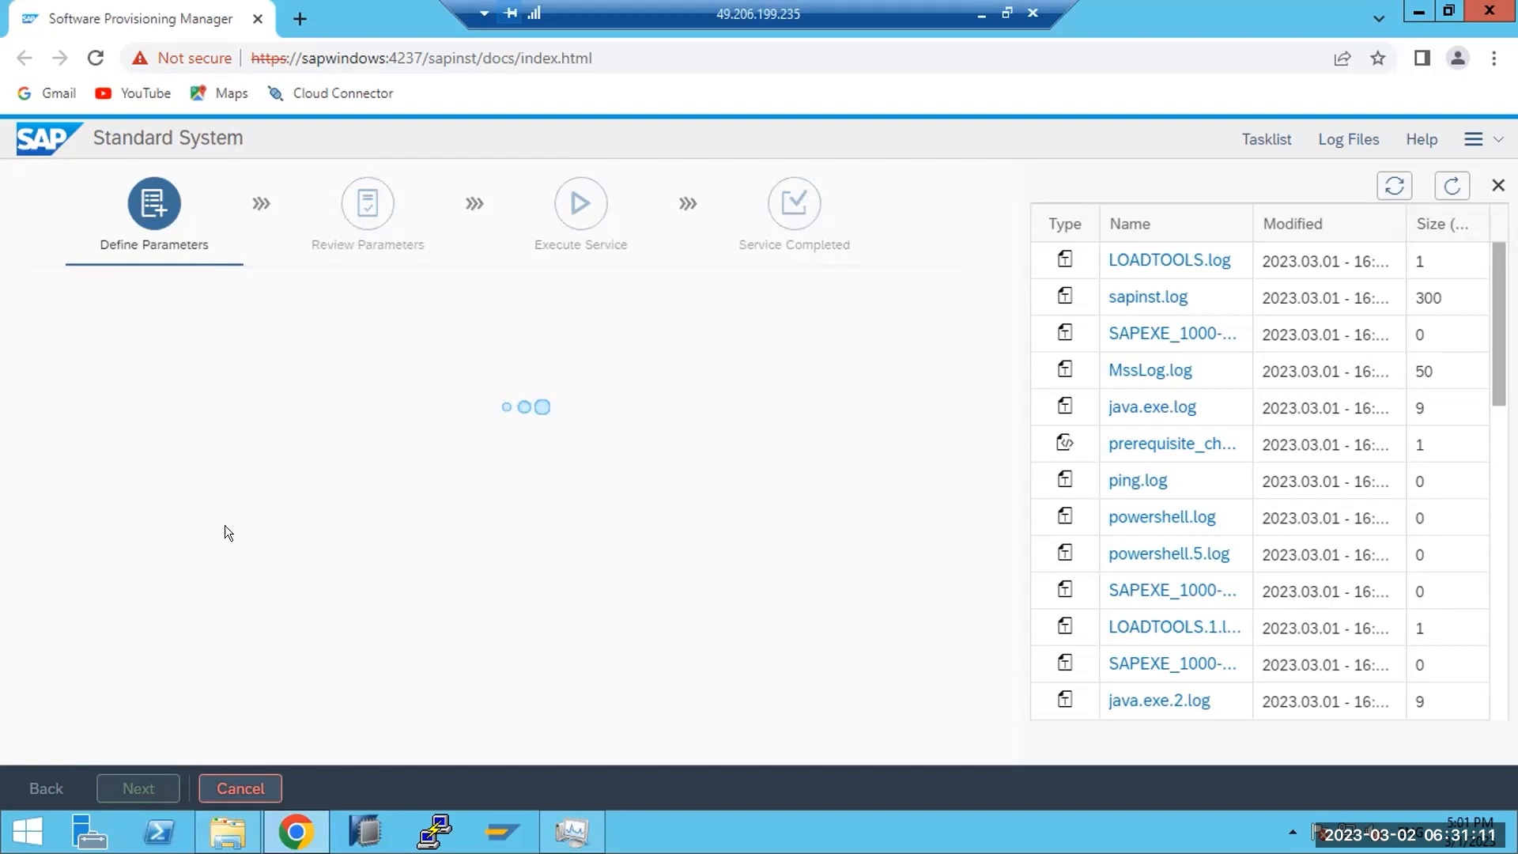
# Refresh the log list, review sapinst.log's GUI URL, logon user and askCINumber entries, then close it
pyautogui.click(1452, 185)
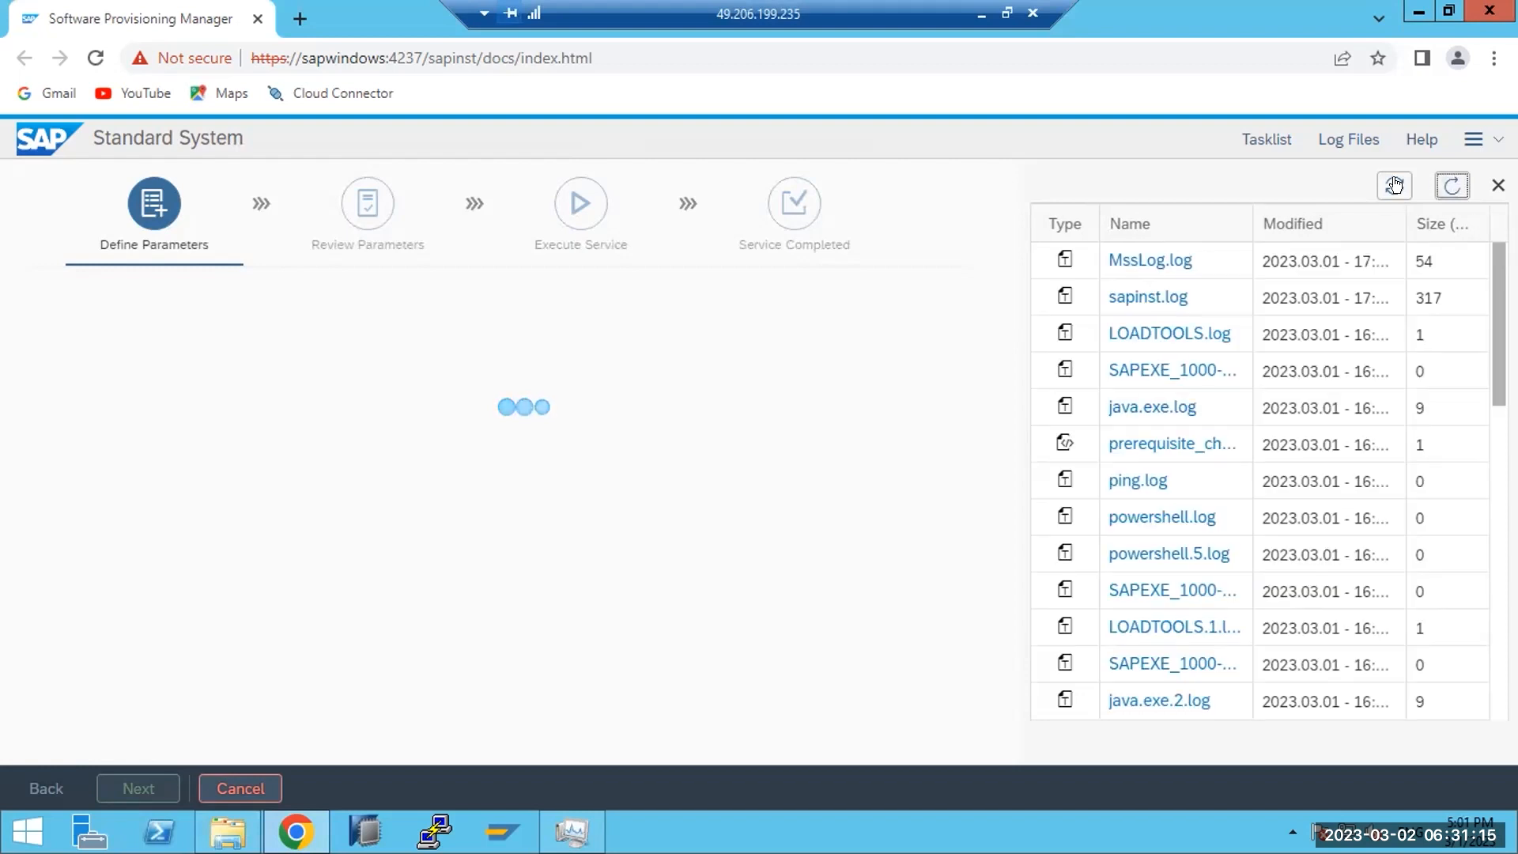
pyautogui.click(1452, 185)
pyautogui.click(1139, 297)
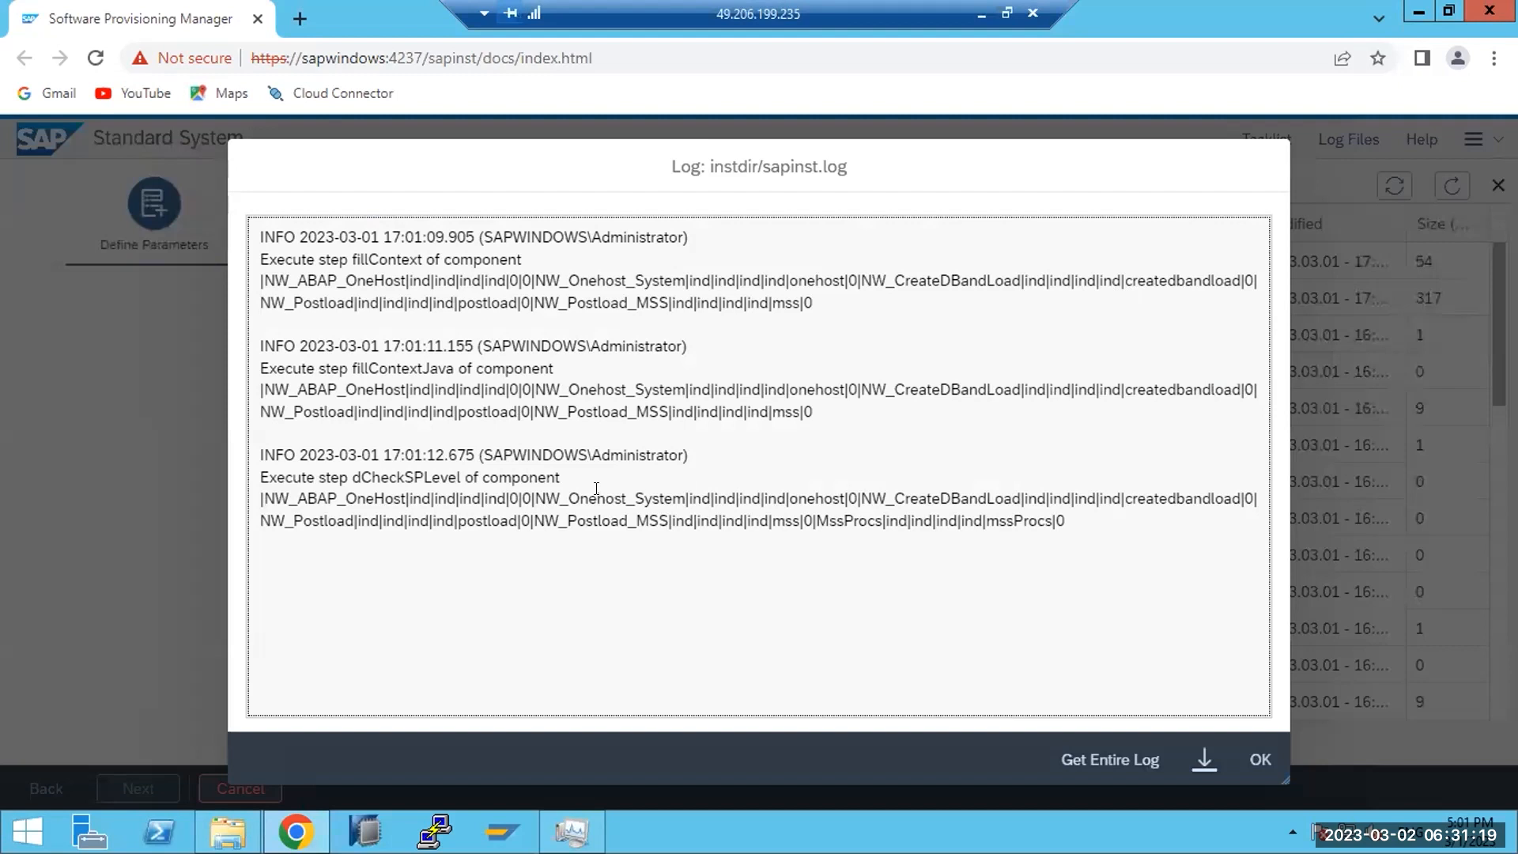
pyautogui.moveTo(675, 140); pyautogui.dragTo(710, 276)
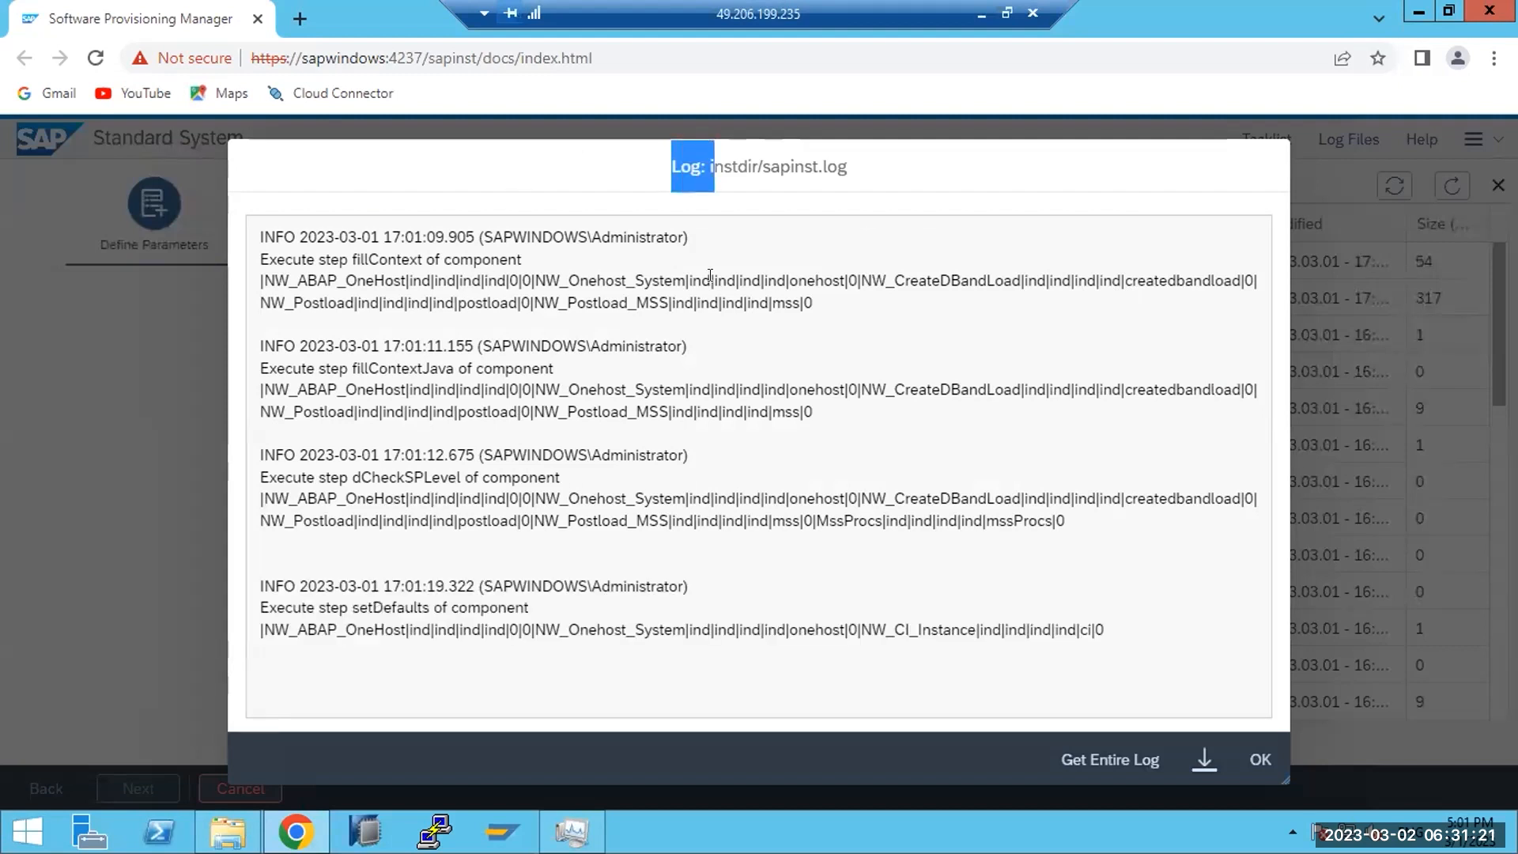
pyautogui.moveTo(409, 610); pyautogui.dragTo(536, 628)
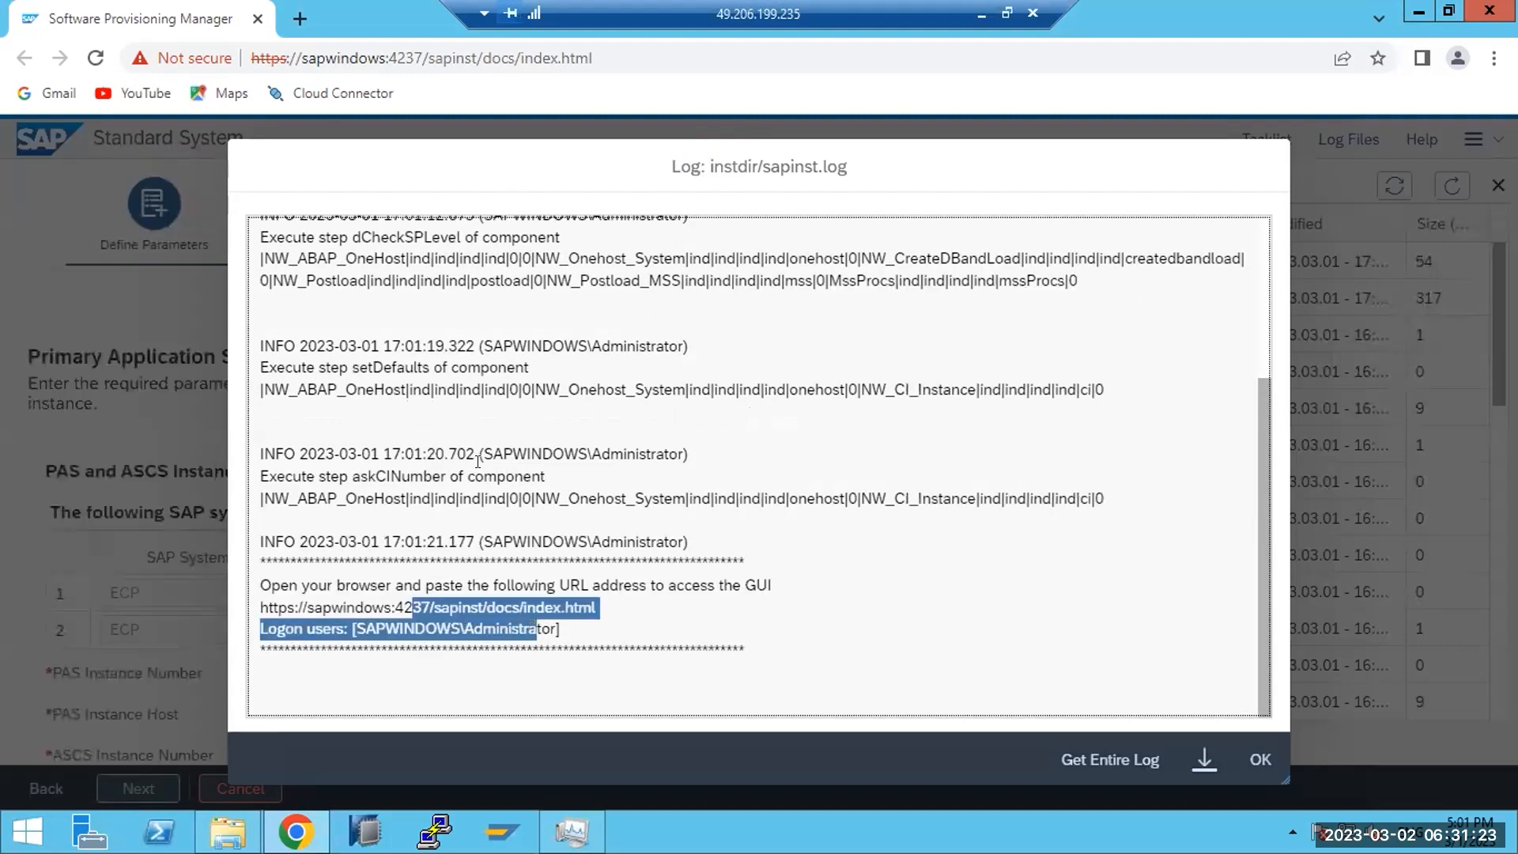
pyautogui.moveTo(260, 453); pyautogui.dragTo(545, 477)
pyautogui.click(1260, 759)
pyautogui.scroll(-3, 617, 629)
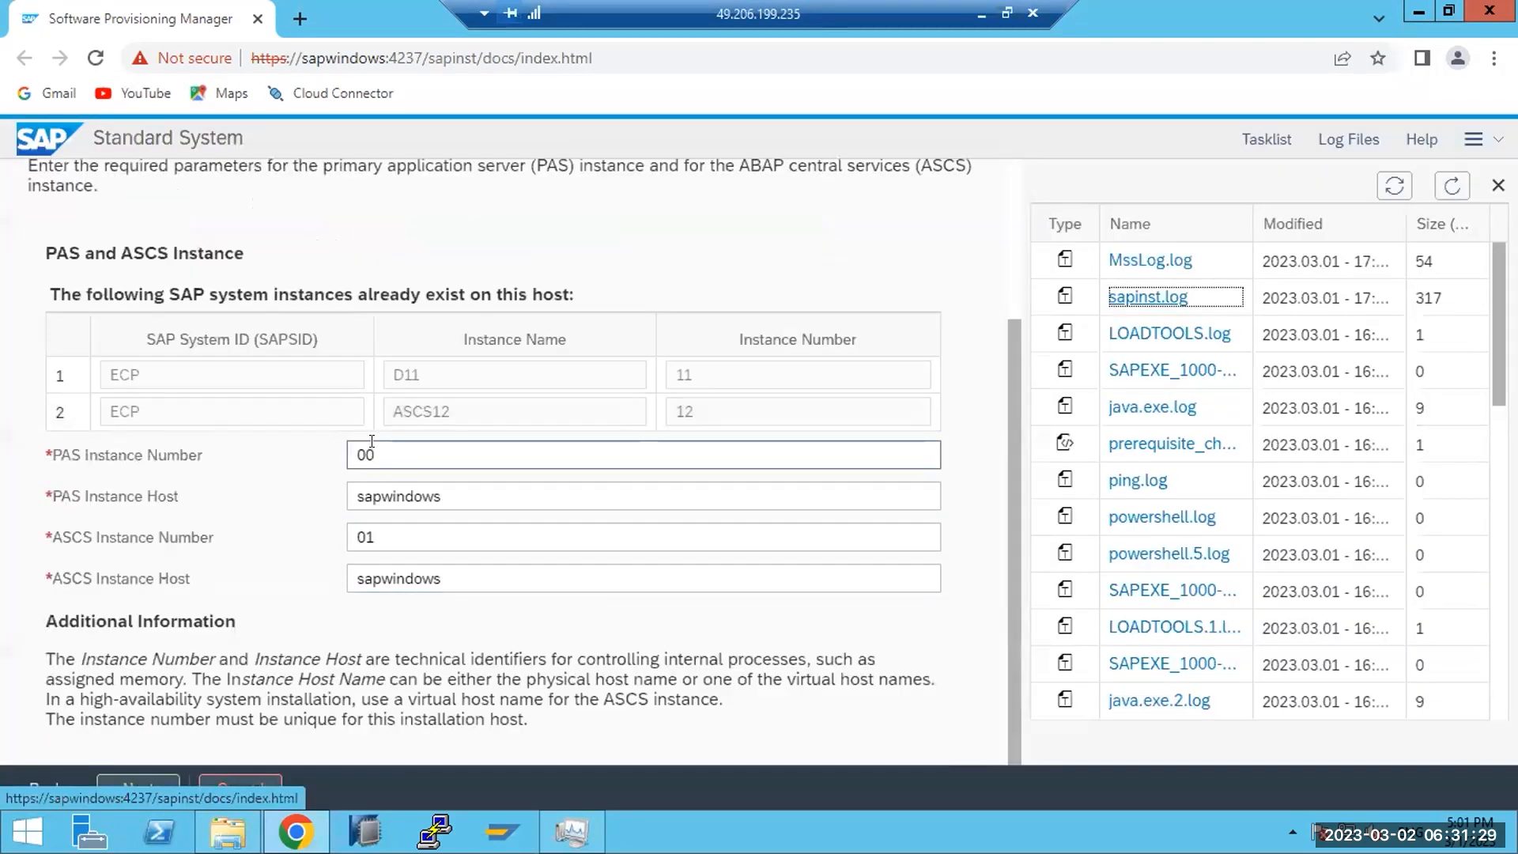
pyautogui.moveTo(373, 445); pyautogui.dragTo(331, 442)
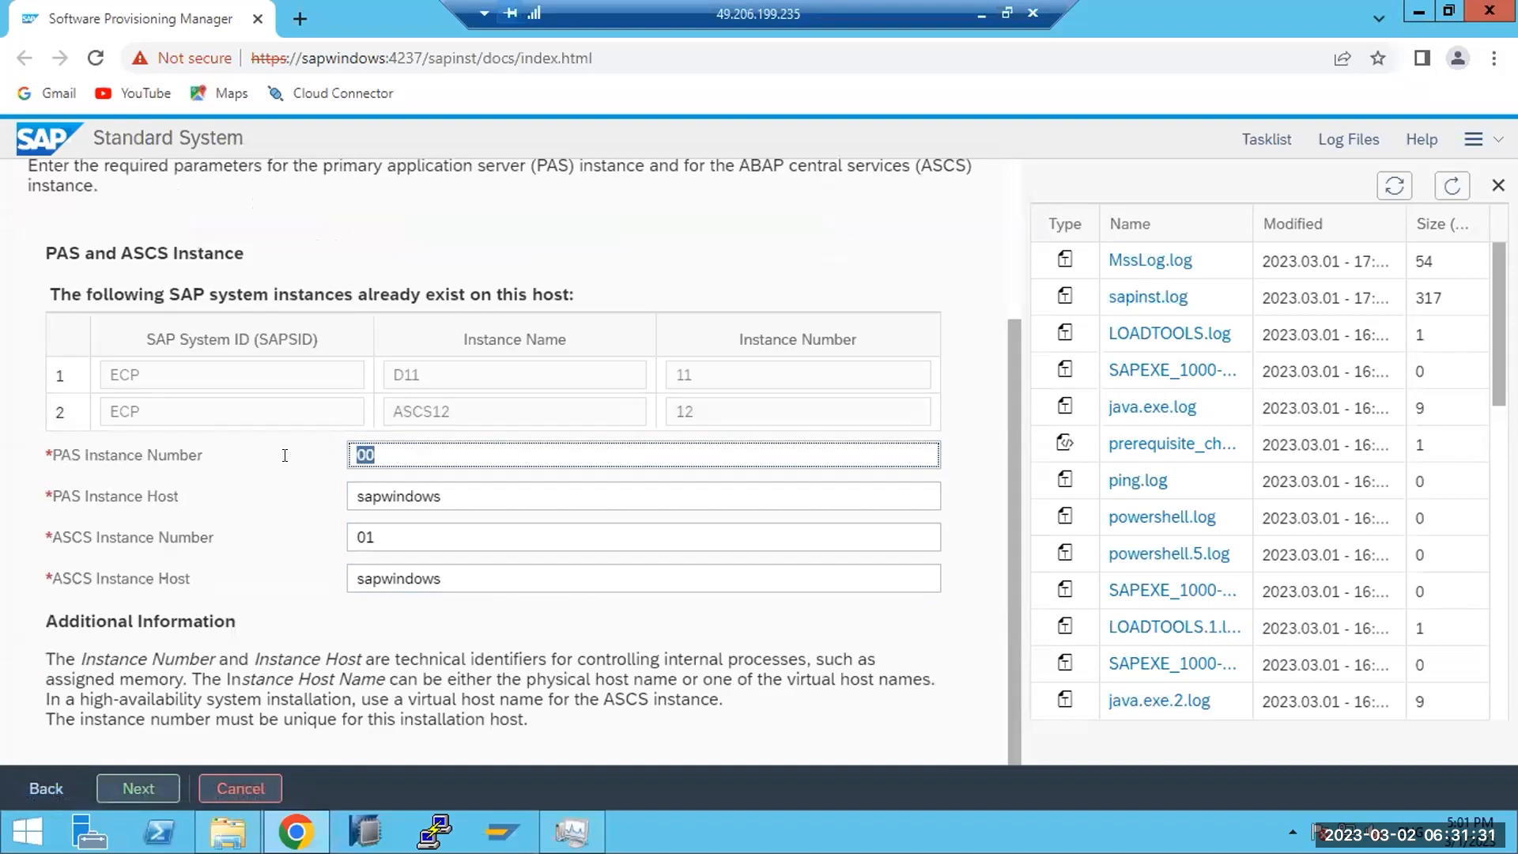
pyautogui.moveTo(68, 456); pyautogui.dragTo(143, 563)
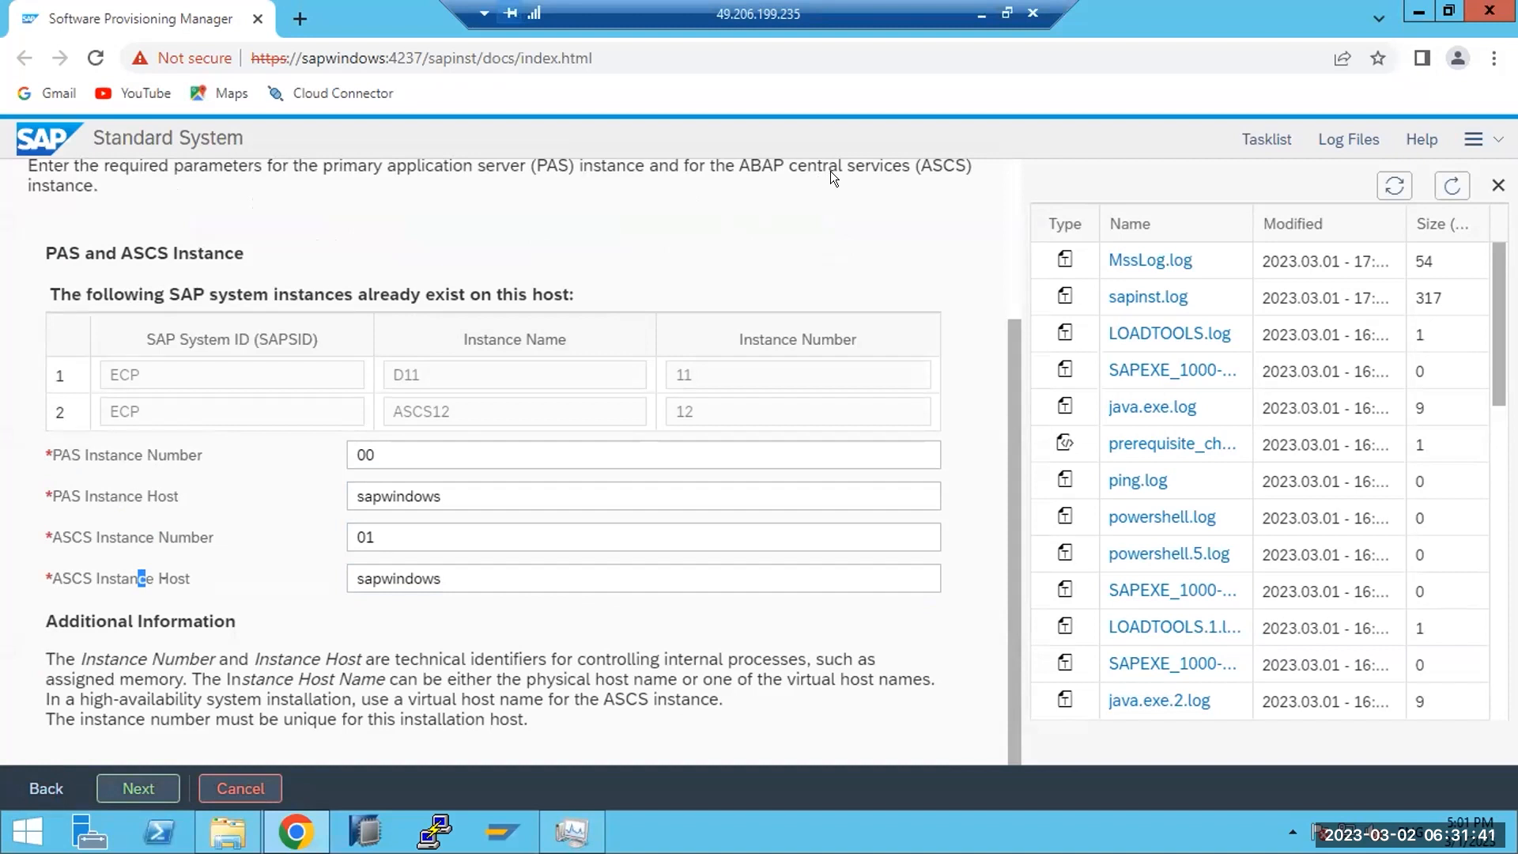
pyautogui.scroll(3, 735, 267)
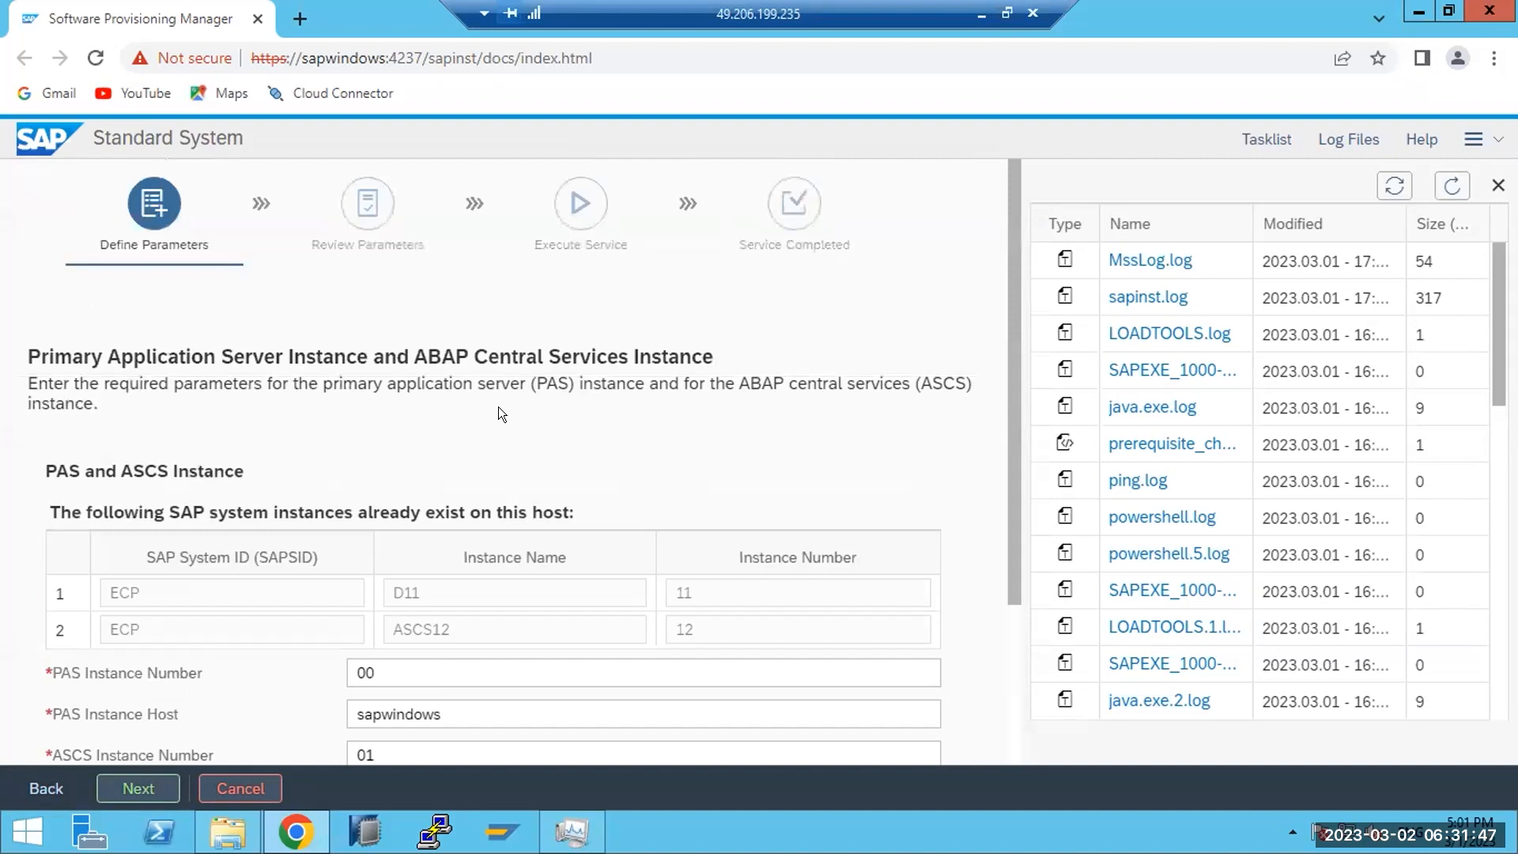
pyautogui.moveTo(318, 383); pyautogui.dragTo(510, 382)
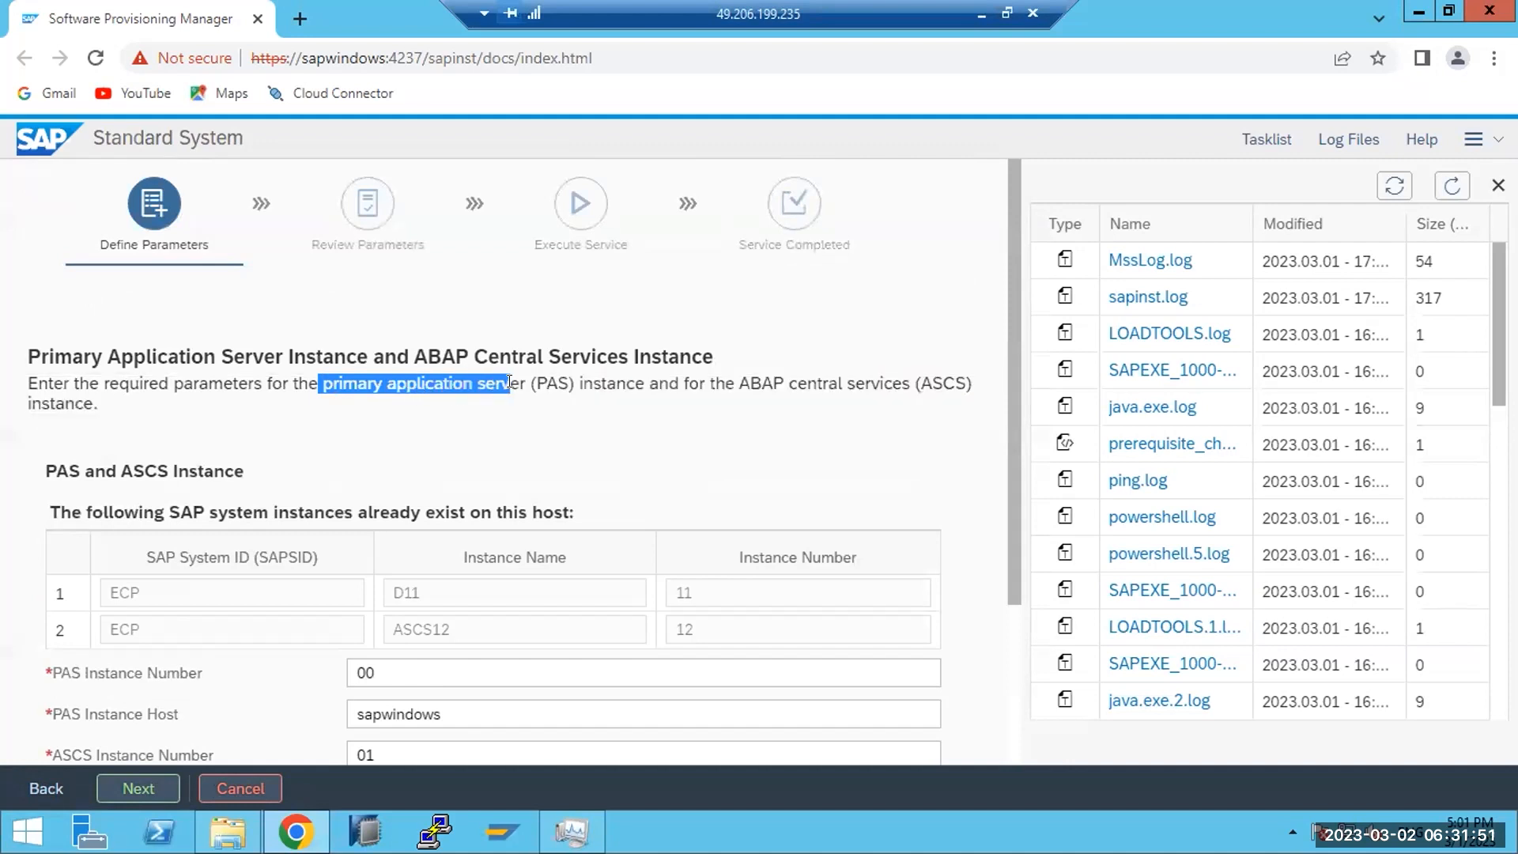
pyautogui.moveTo(761, 380); pyautogui.dragTo(867, 375)
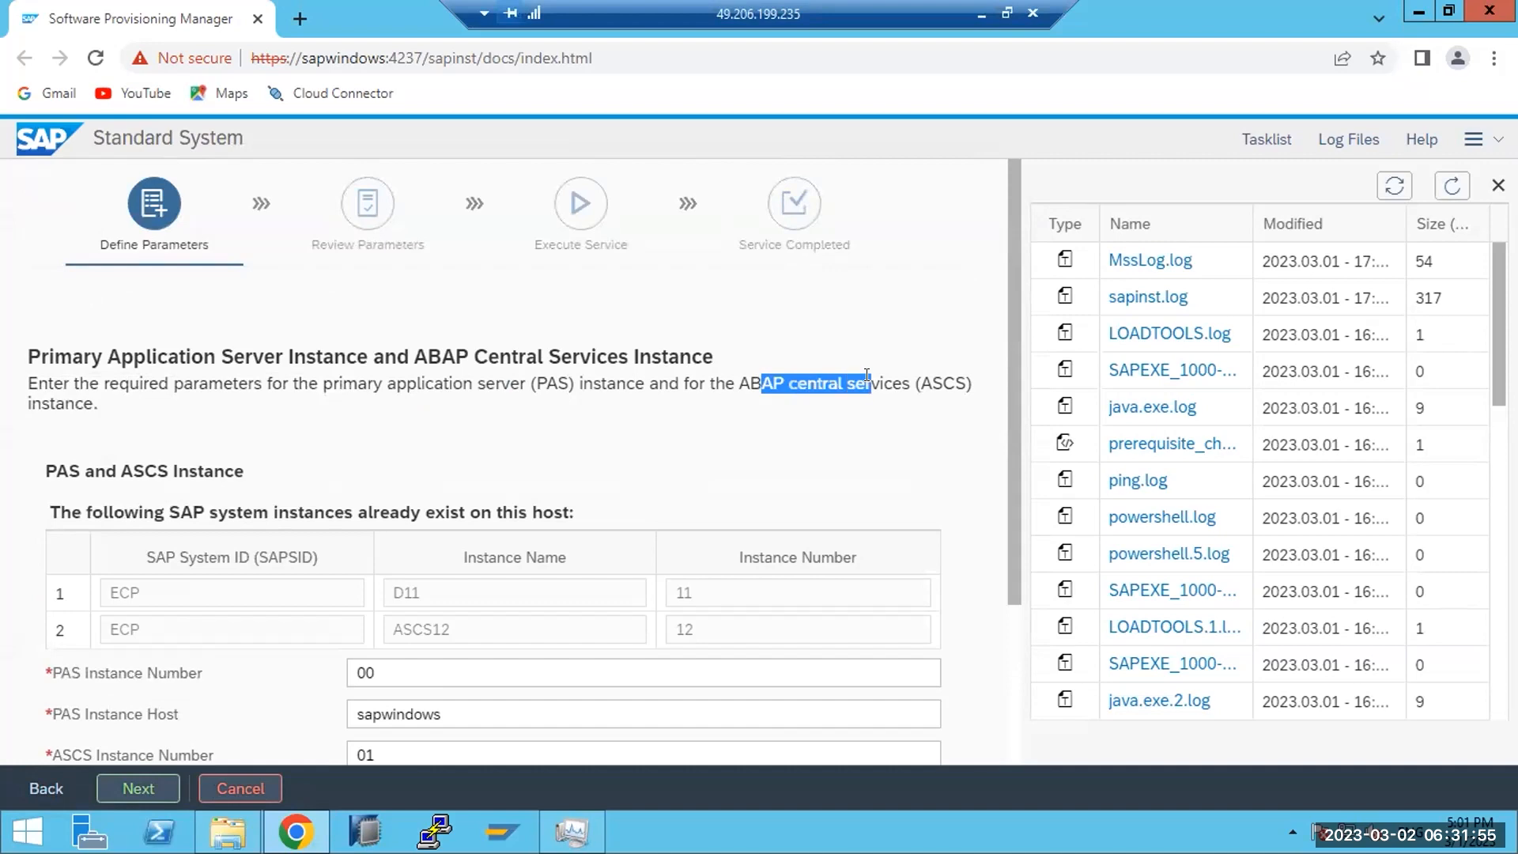
# Write the note 'SAP system = PAS+ASCS' below the log file list in Paint
pyautogui.click(982, 15)
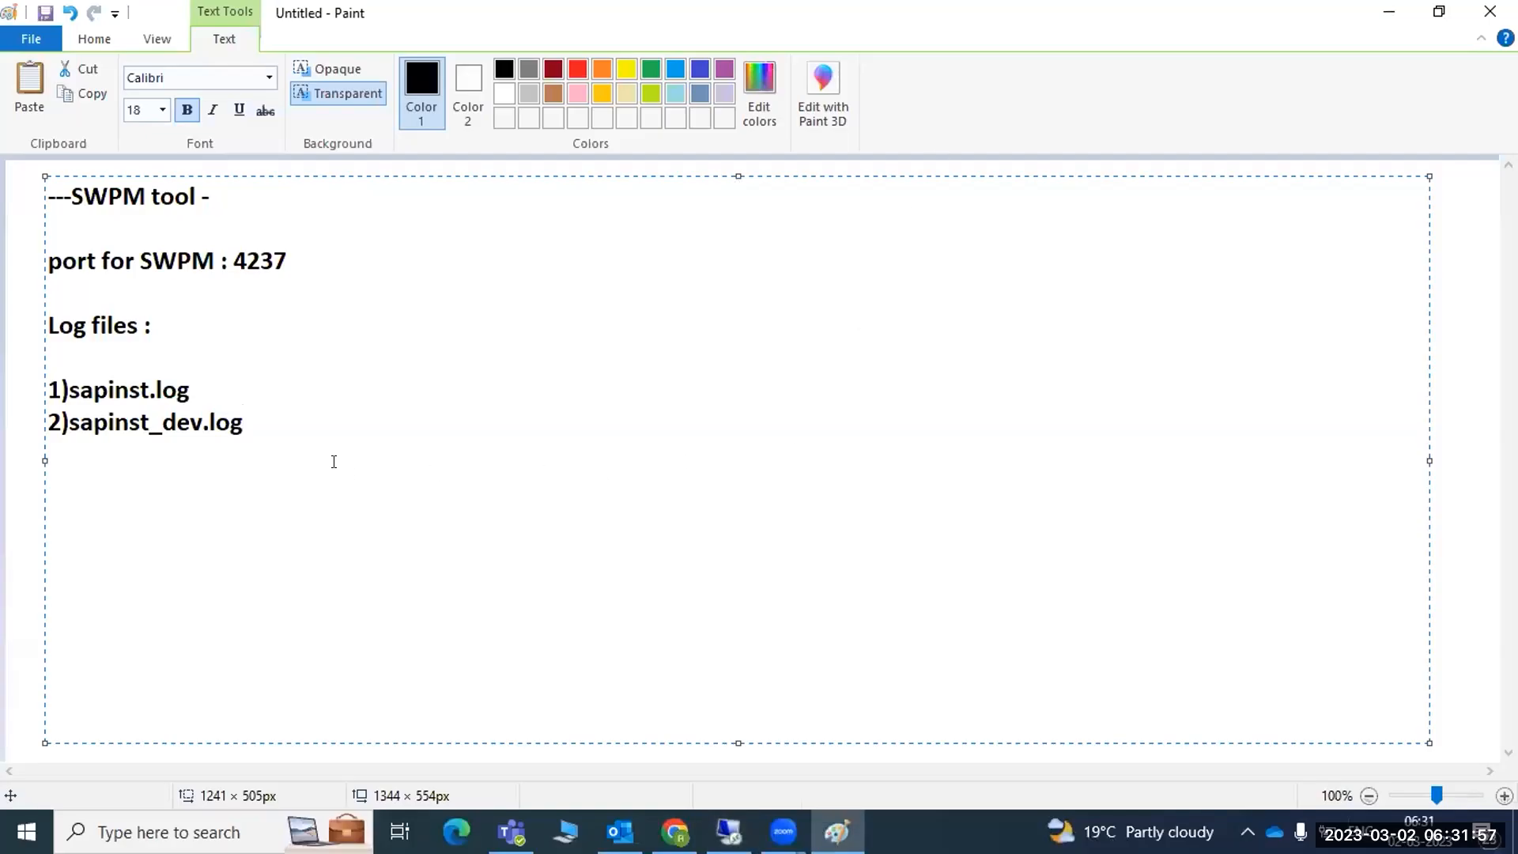
pyautogui.write('SAP syste')
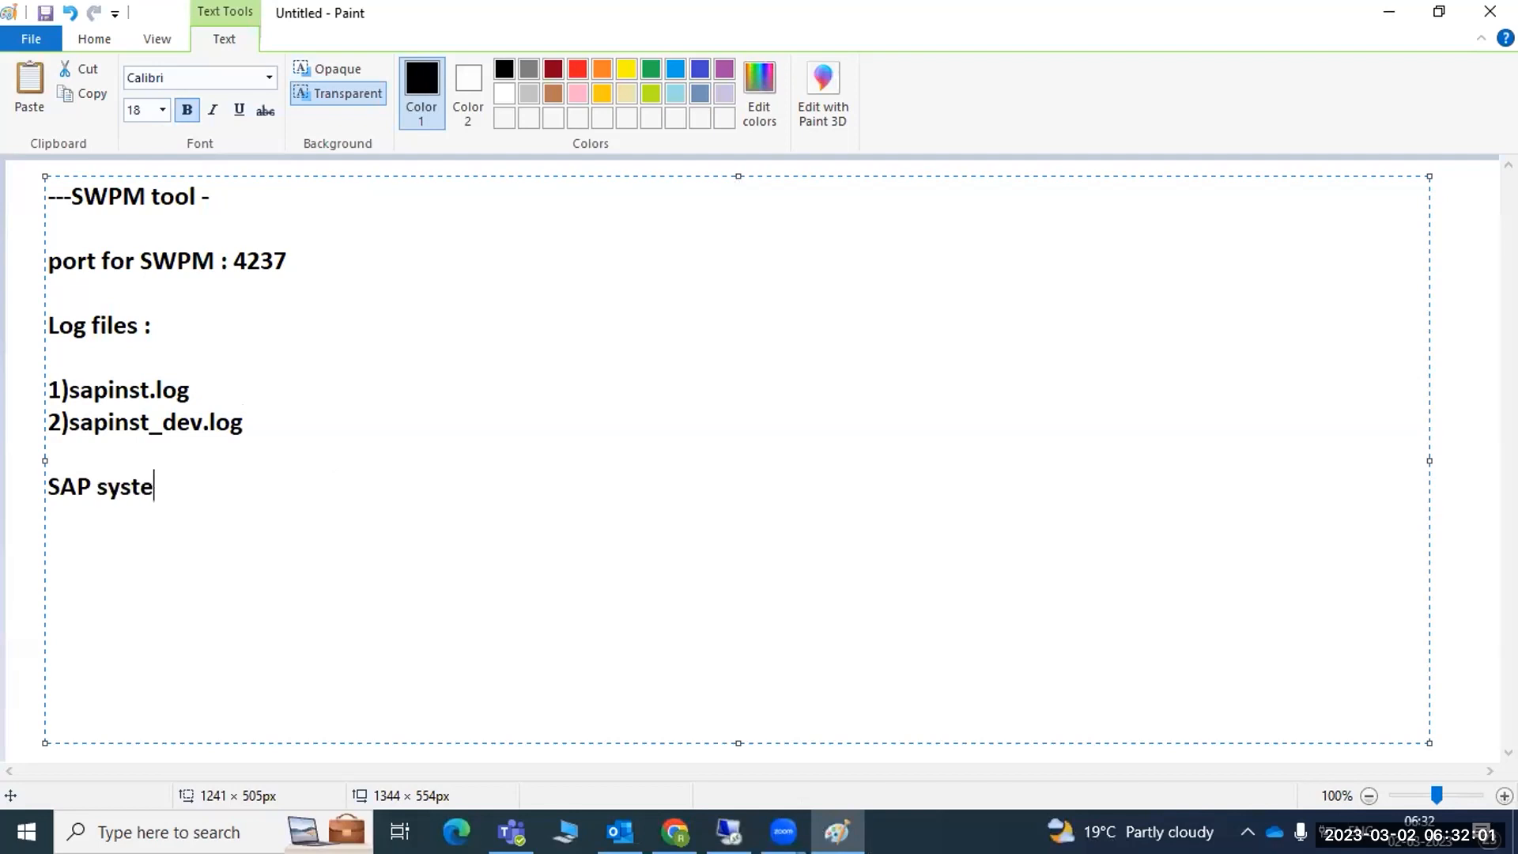
pyautogui.write('m = PAS+ASCS')
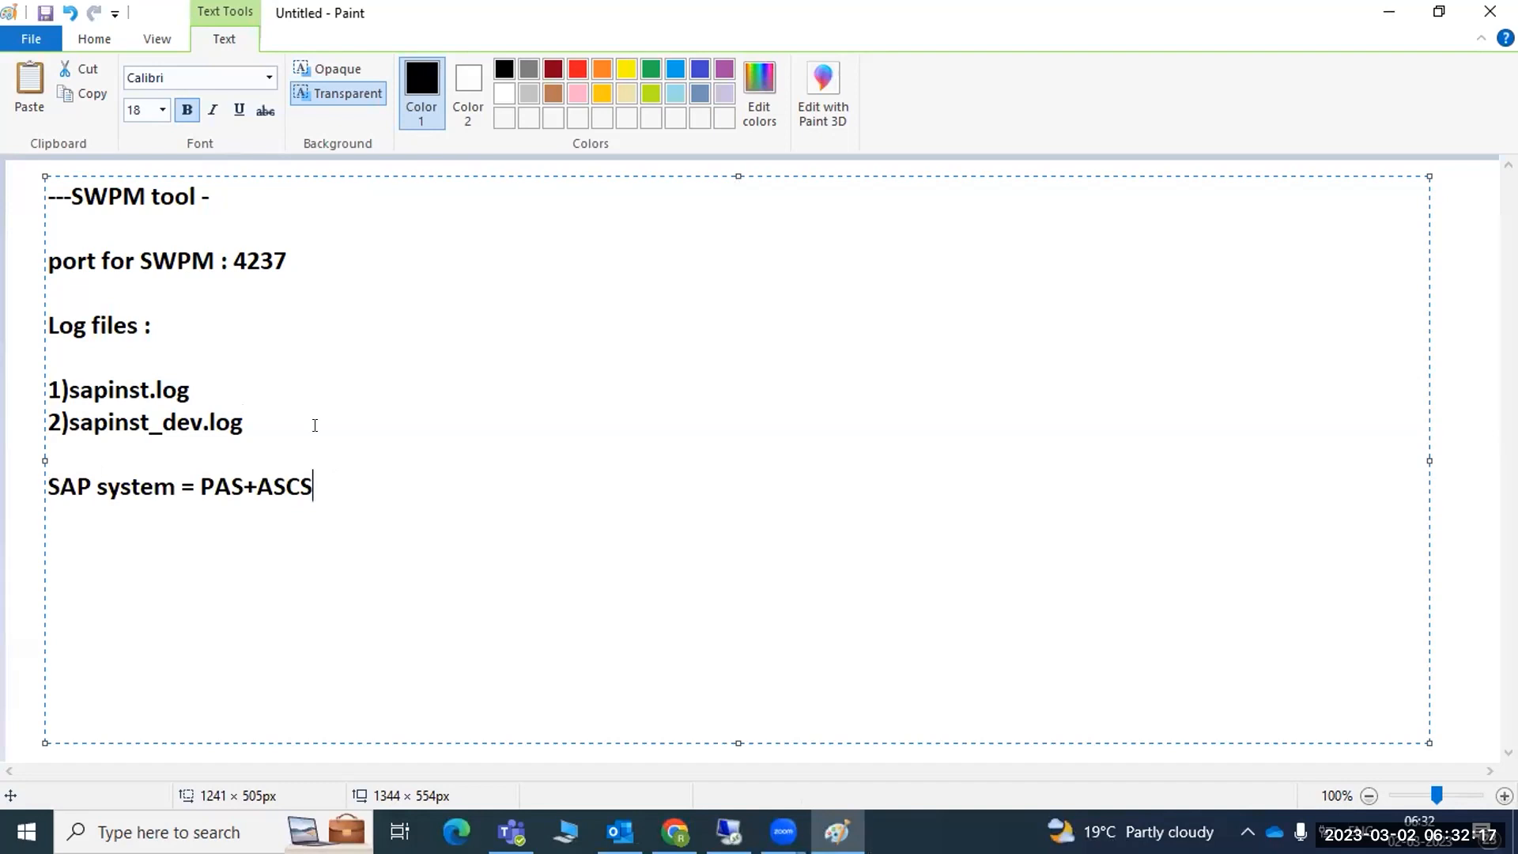
pyautogui.moveTo(175, 487); pyautogui.dragTo(47, 473)
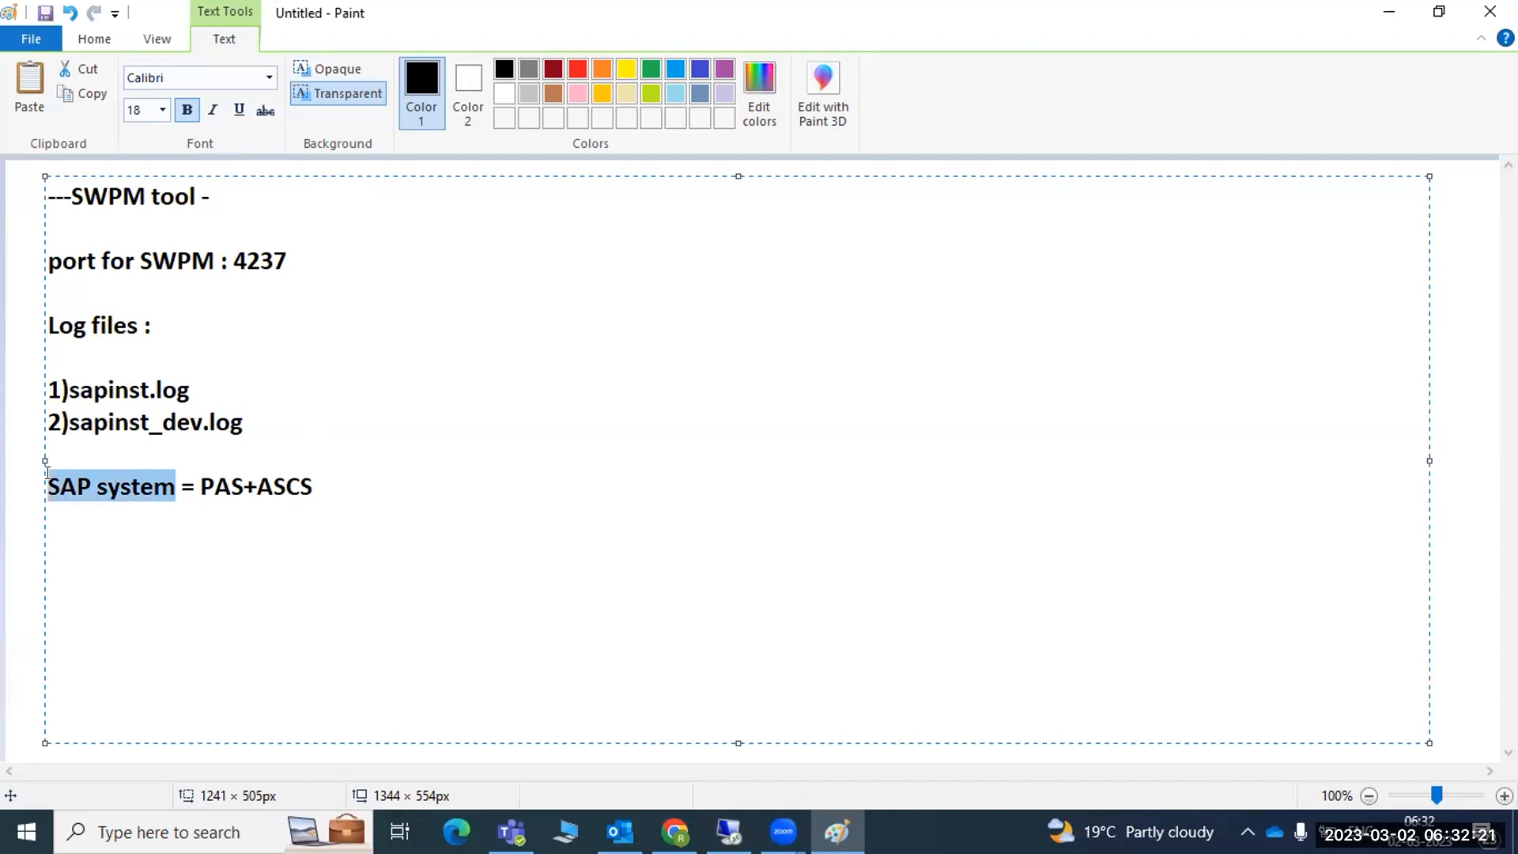
pyautogui.click(190, 480)
pyautogui.press('Right')
pyautogui.hotkey('shift', 'Right')
pyautogui.hotkey('shift', 'Right')
pyautogui.hotkey('shift', 'Right')
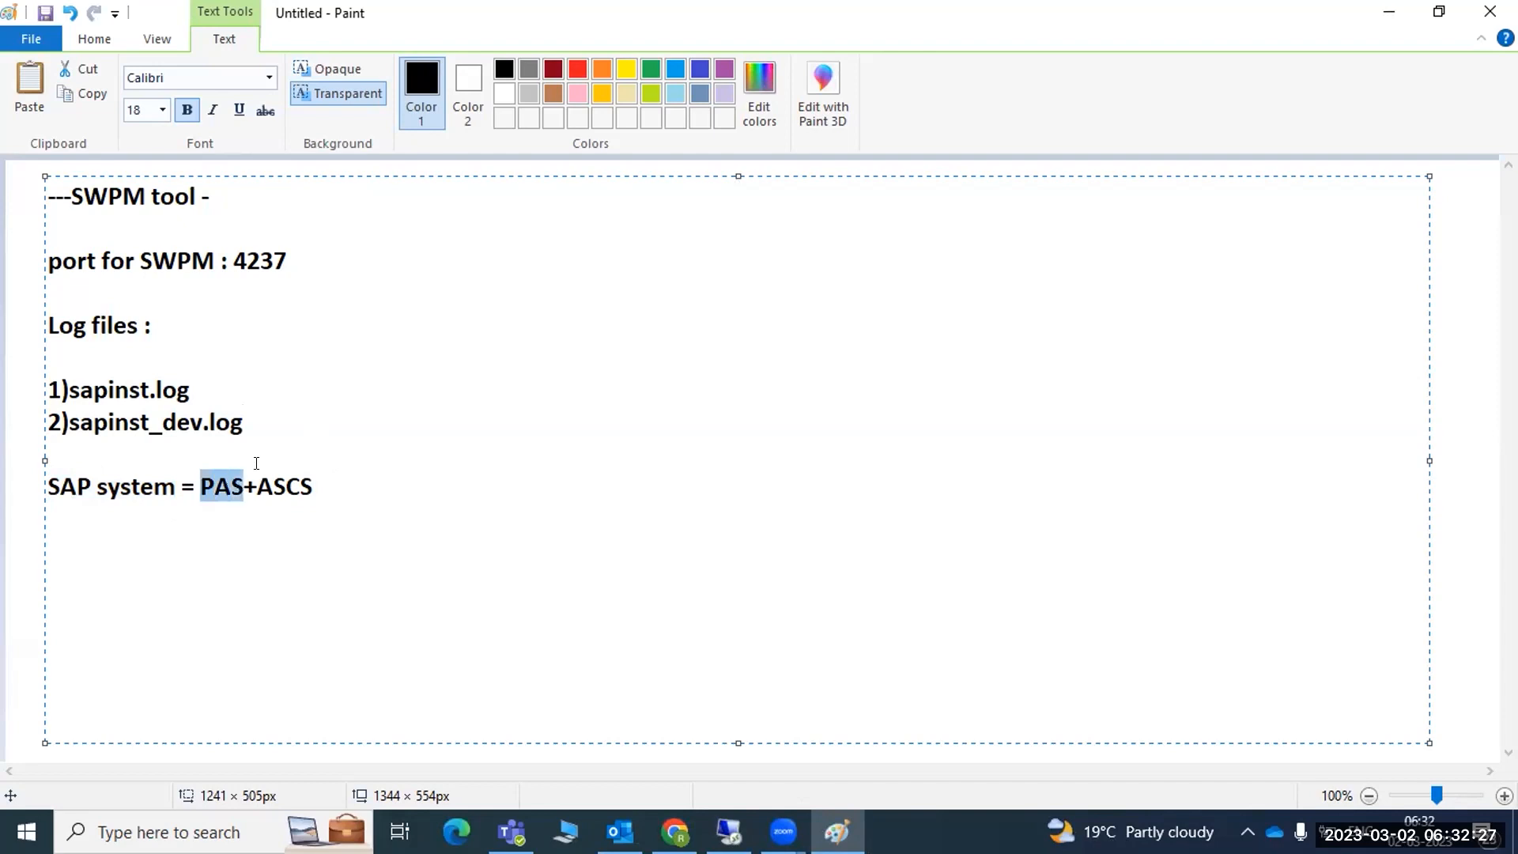
pyautogui.click(239, 483)
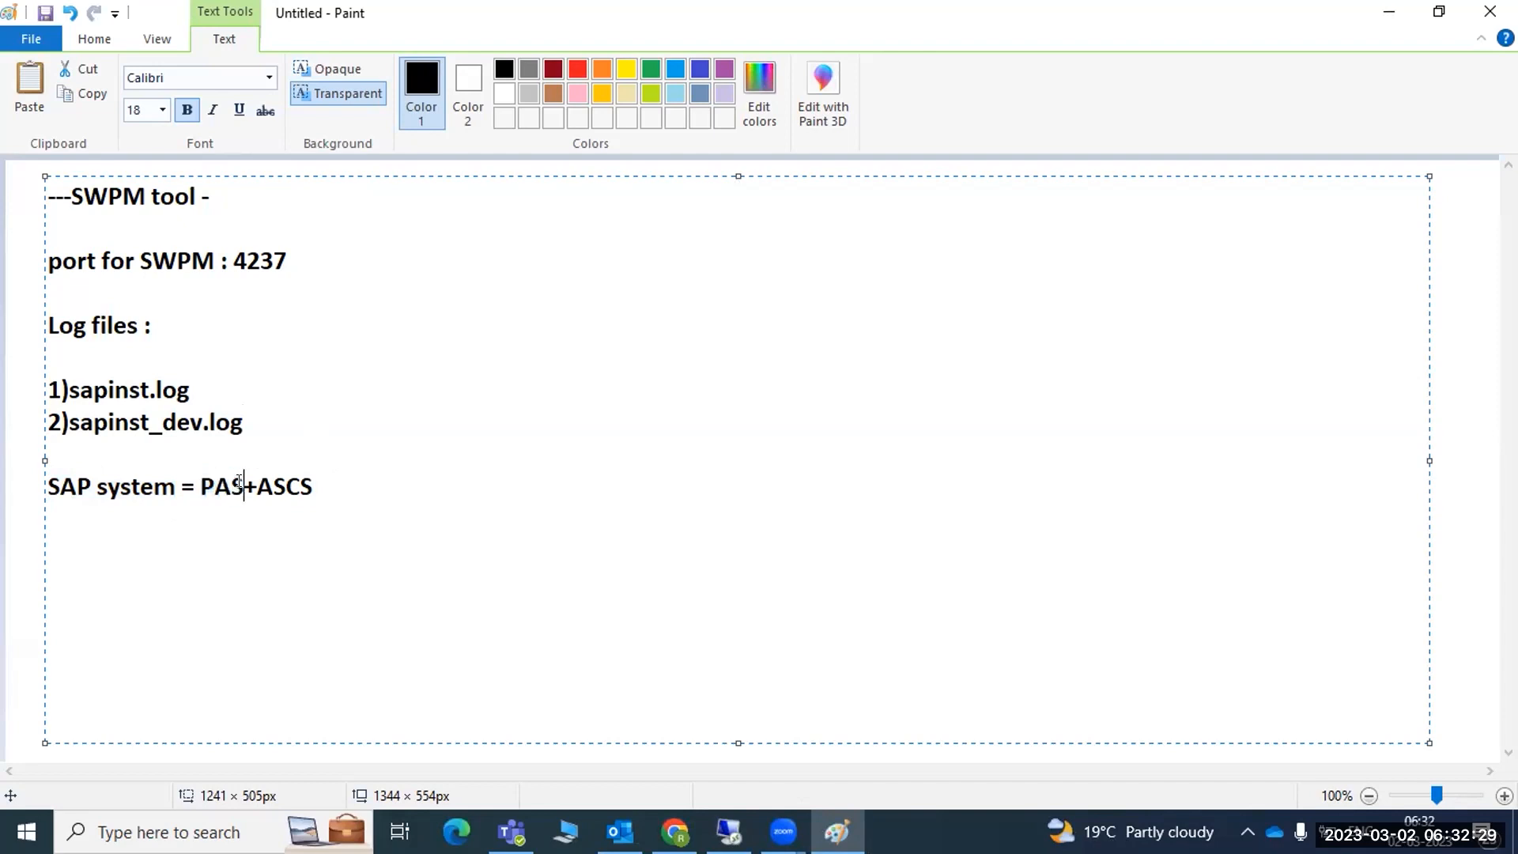
pyautogui.click(288, 482)
# Go back to the remote installer and scroll down the PAS and ASCS Instance page
pyautogui.click(729, 831)
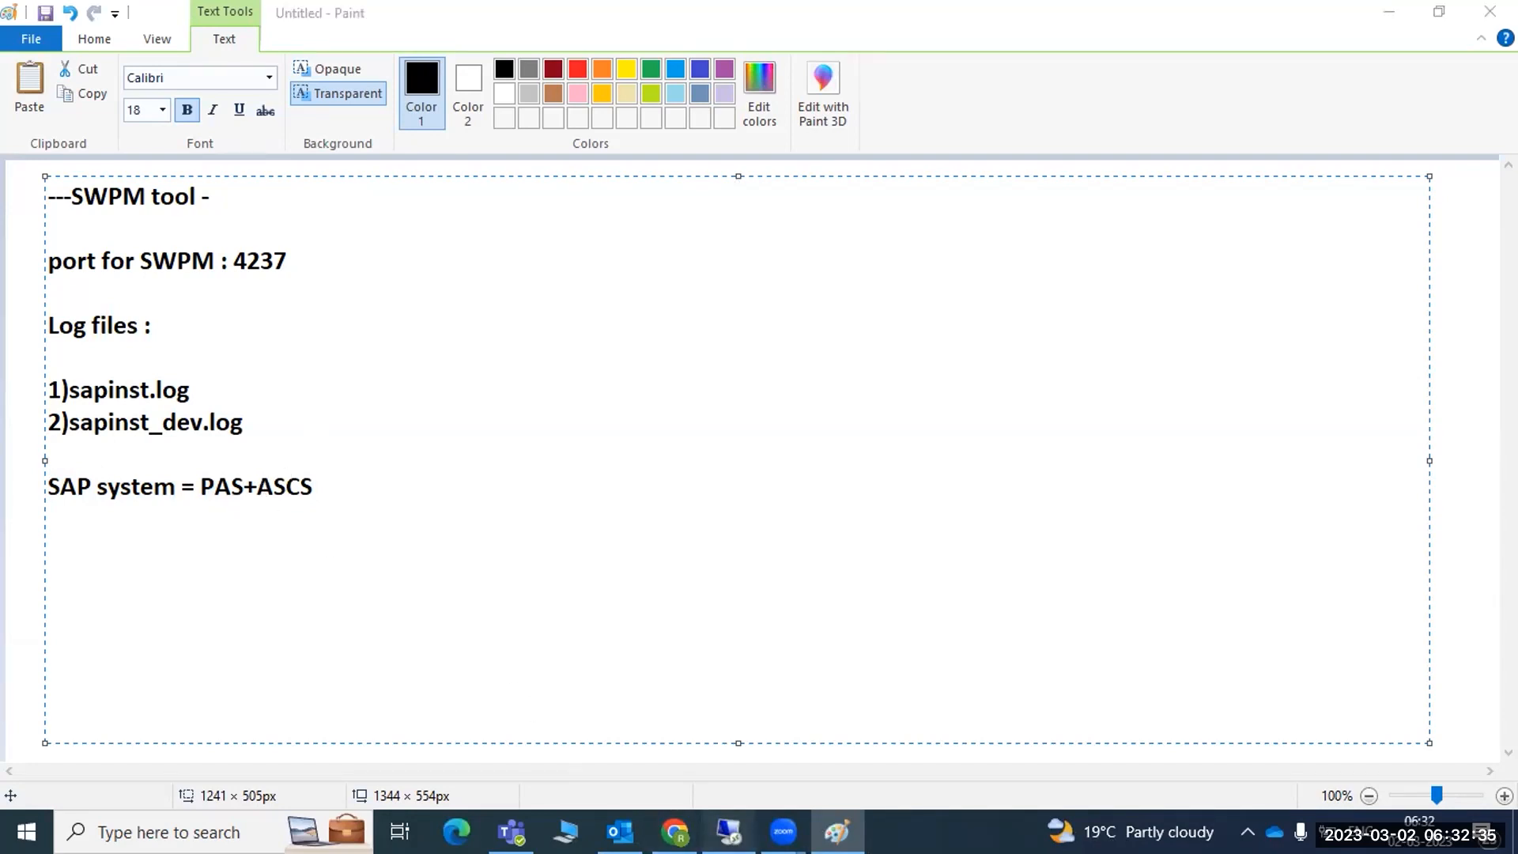
pyautogui.moveTo(799, 384); pyautogui.dragTo(871, 384)
pyautogui.scroll(-3, 863, 388)
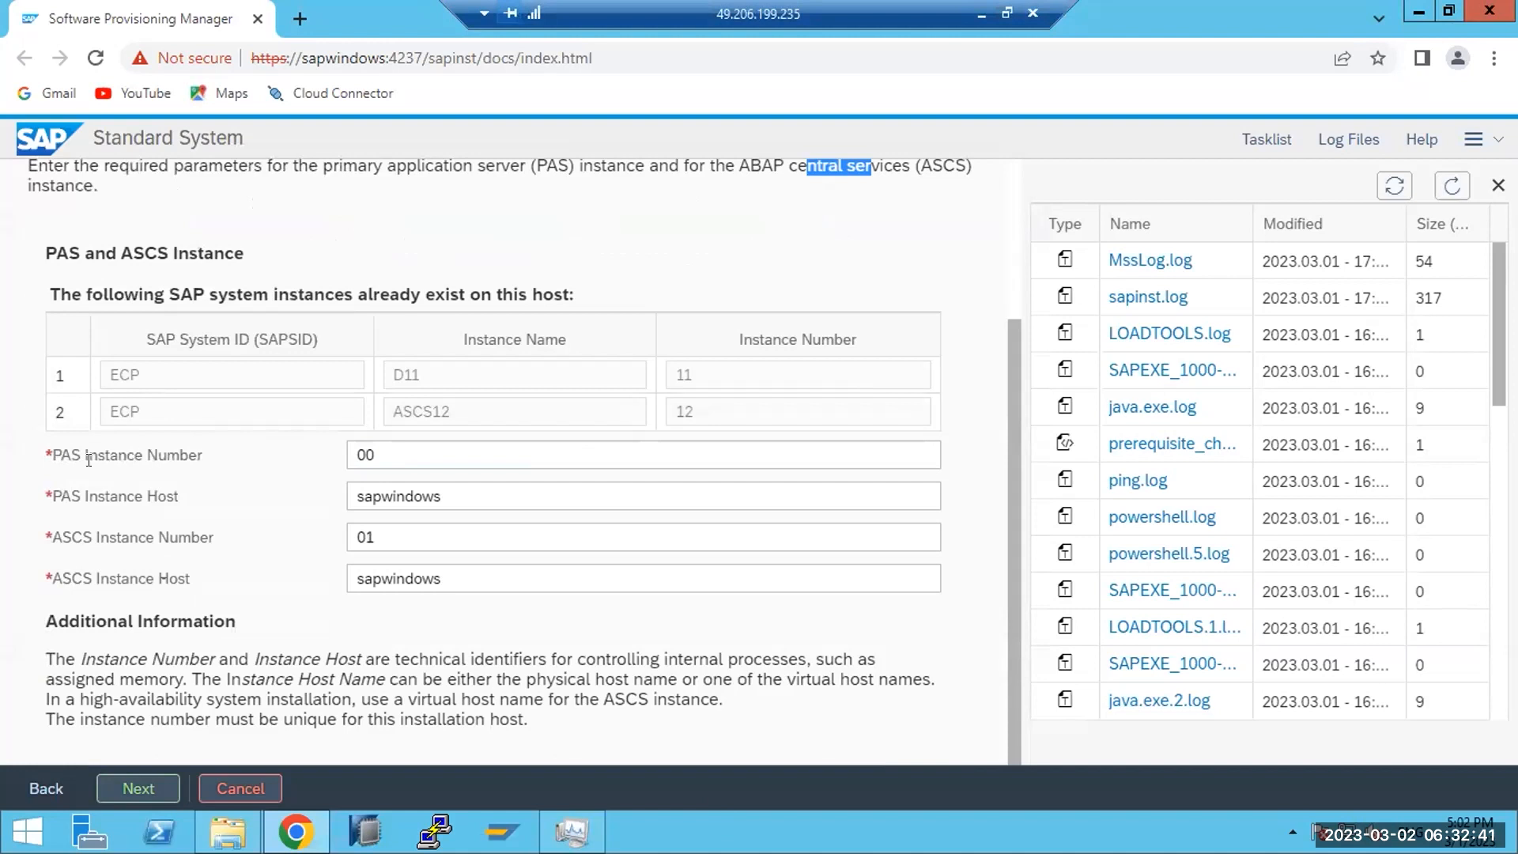
pyautogui.moveTo(71, 457); pyautogui.dragTo(135, 457)
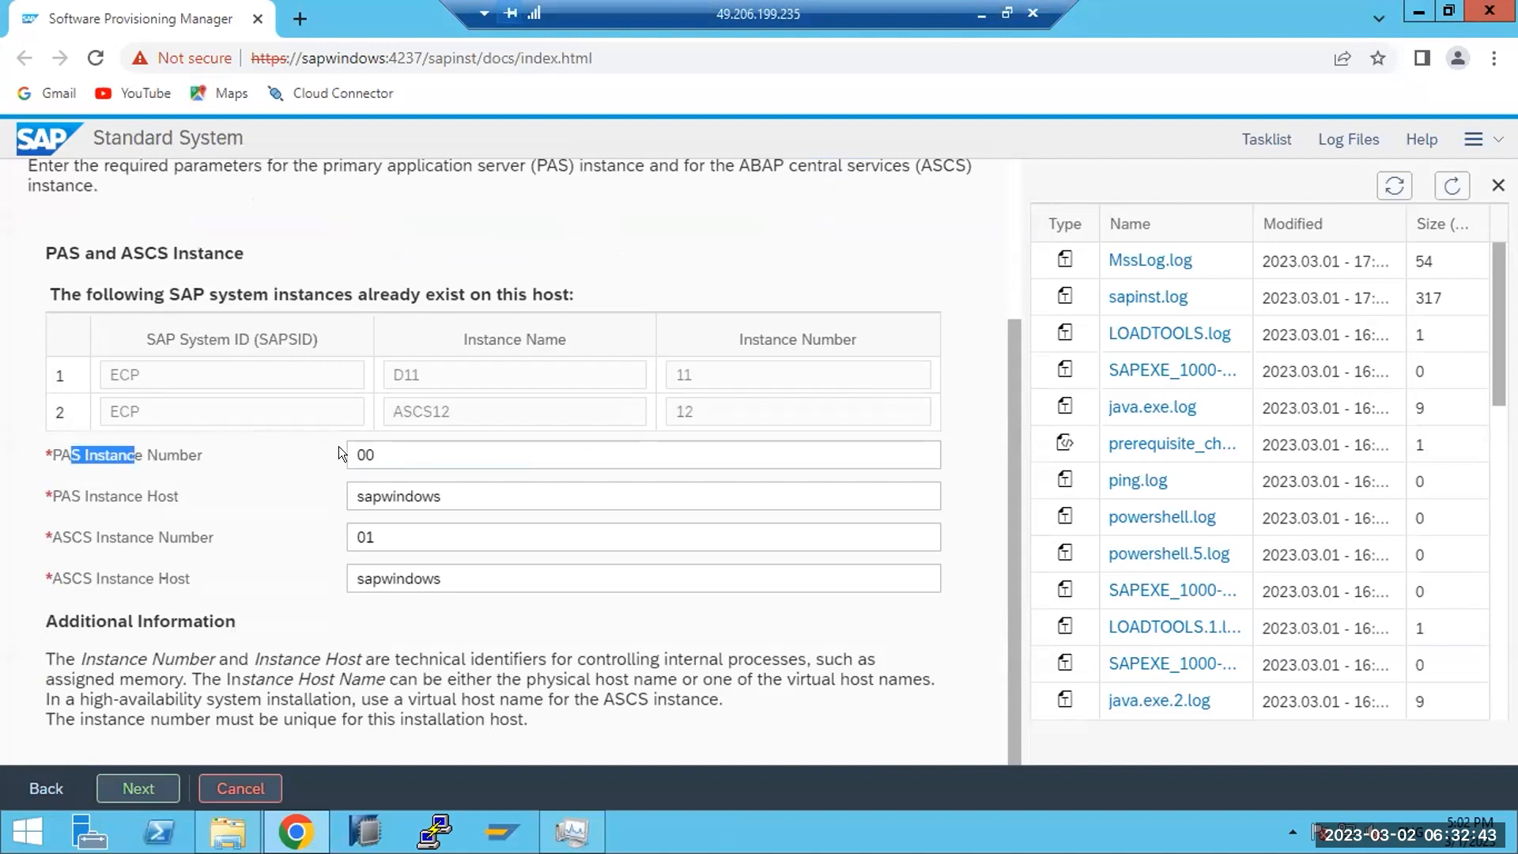
pyautogui.click(381, 452)
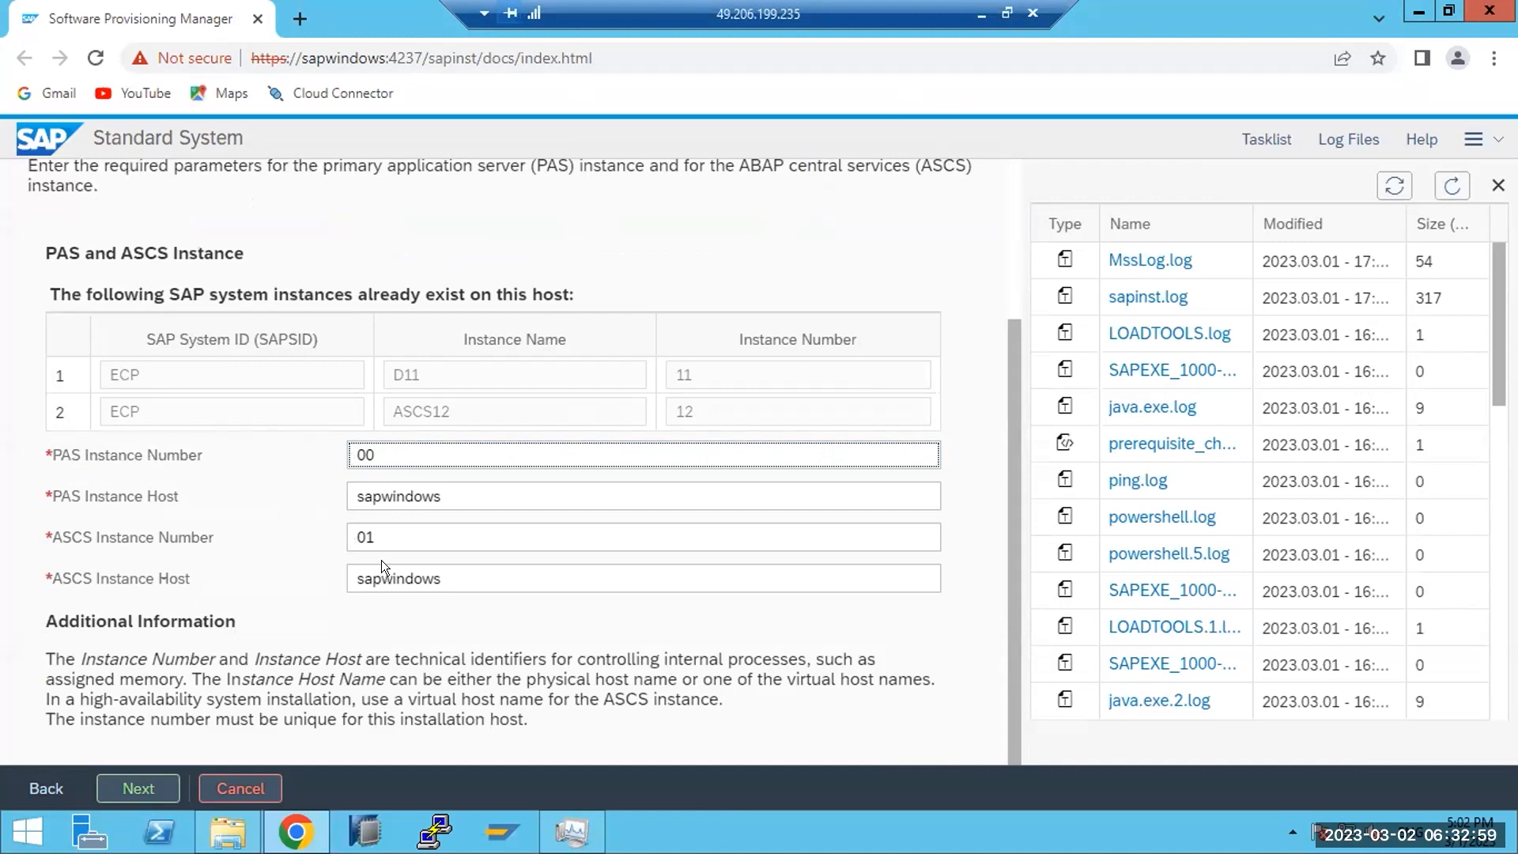
pyautogui.click(981, 14)
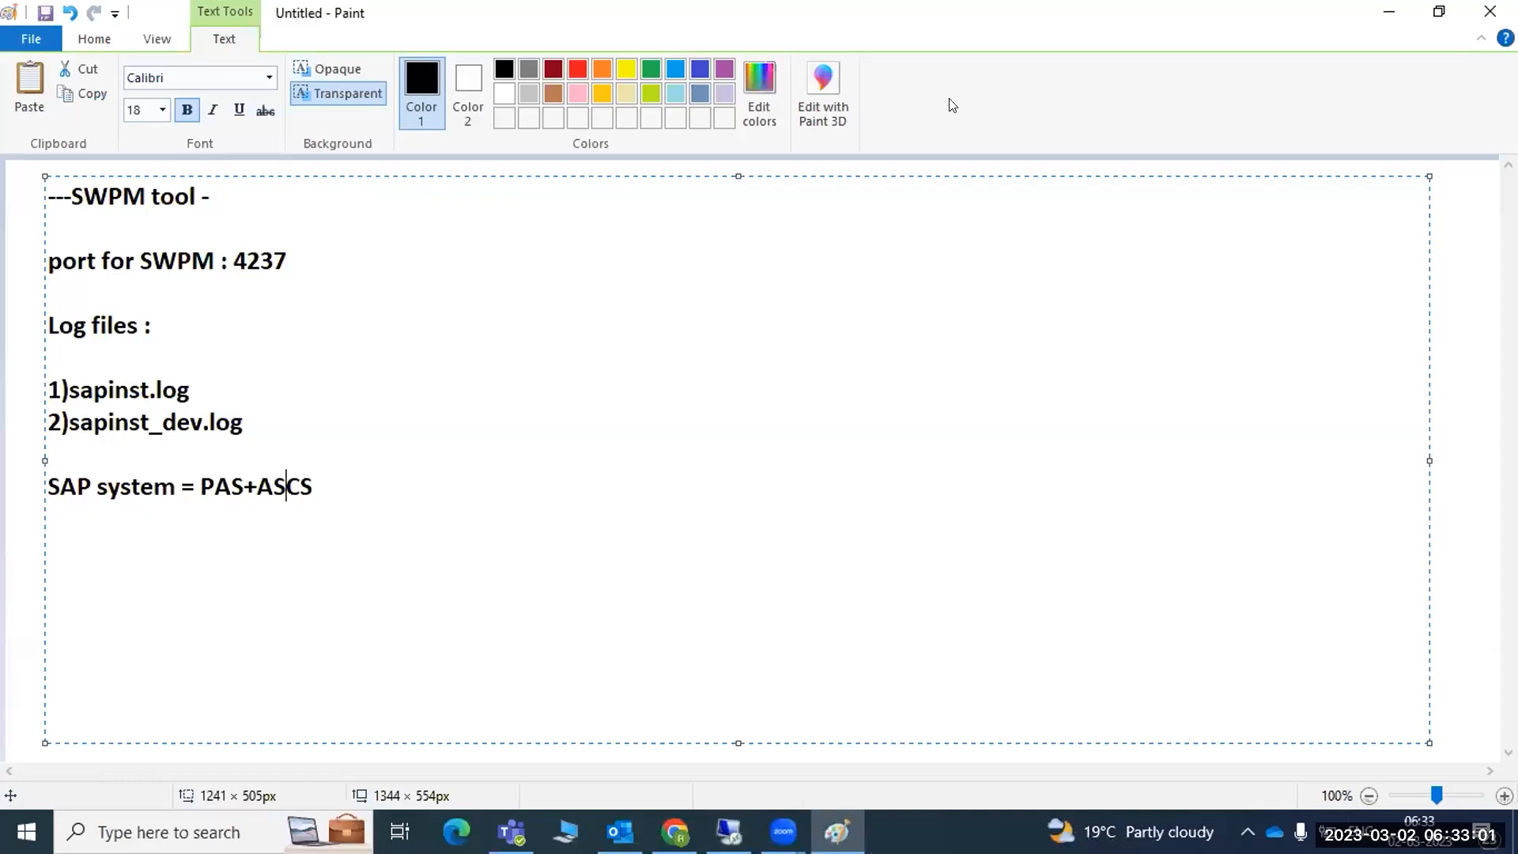
# Add the lines 'SID' and 'IN=00---99' under the PAS+ASCS note in Paint
pyautogui.click(462, 473)
pyautogui.press('Return')
pyautogui.press('Return')
pyautogui.write('SID')
pyautogui.press('Return')
pyautogui.write('IN=00-')
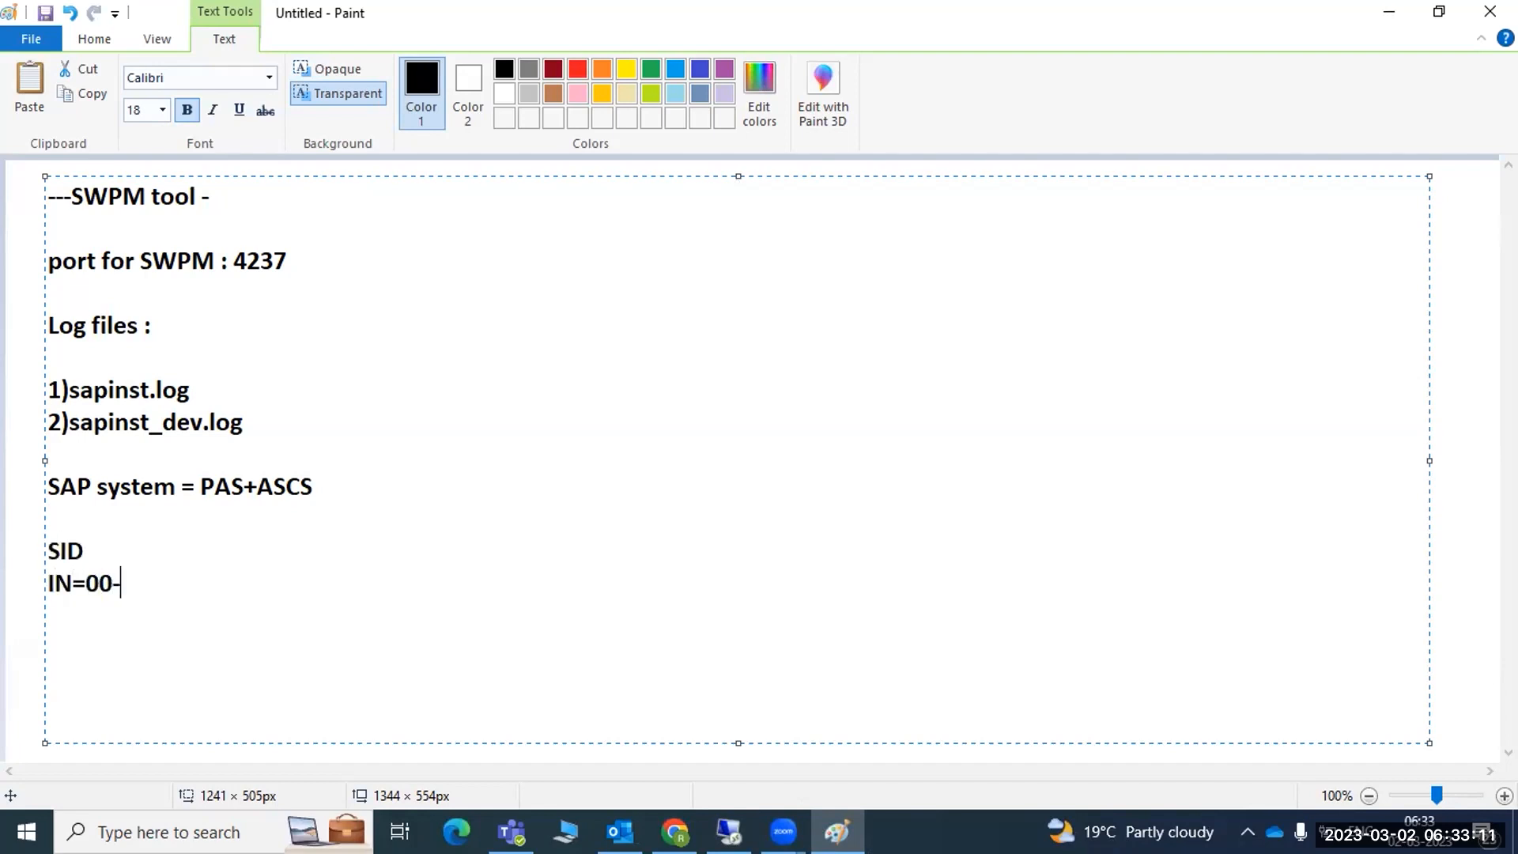
pyautogui.write('--999')
pyautogui.press('BackSpace')
# Try 'q1' as the PAS instance number, restore 00, and submit with ASCS 01
pyautogui.click(728, 832)
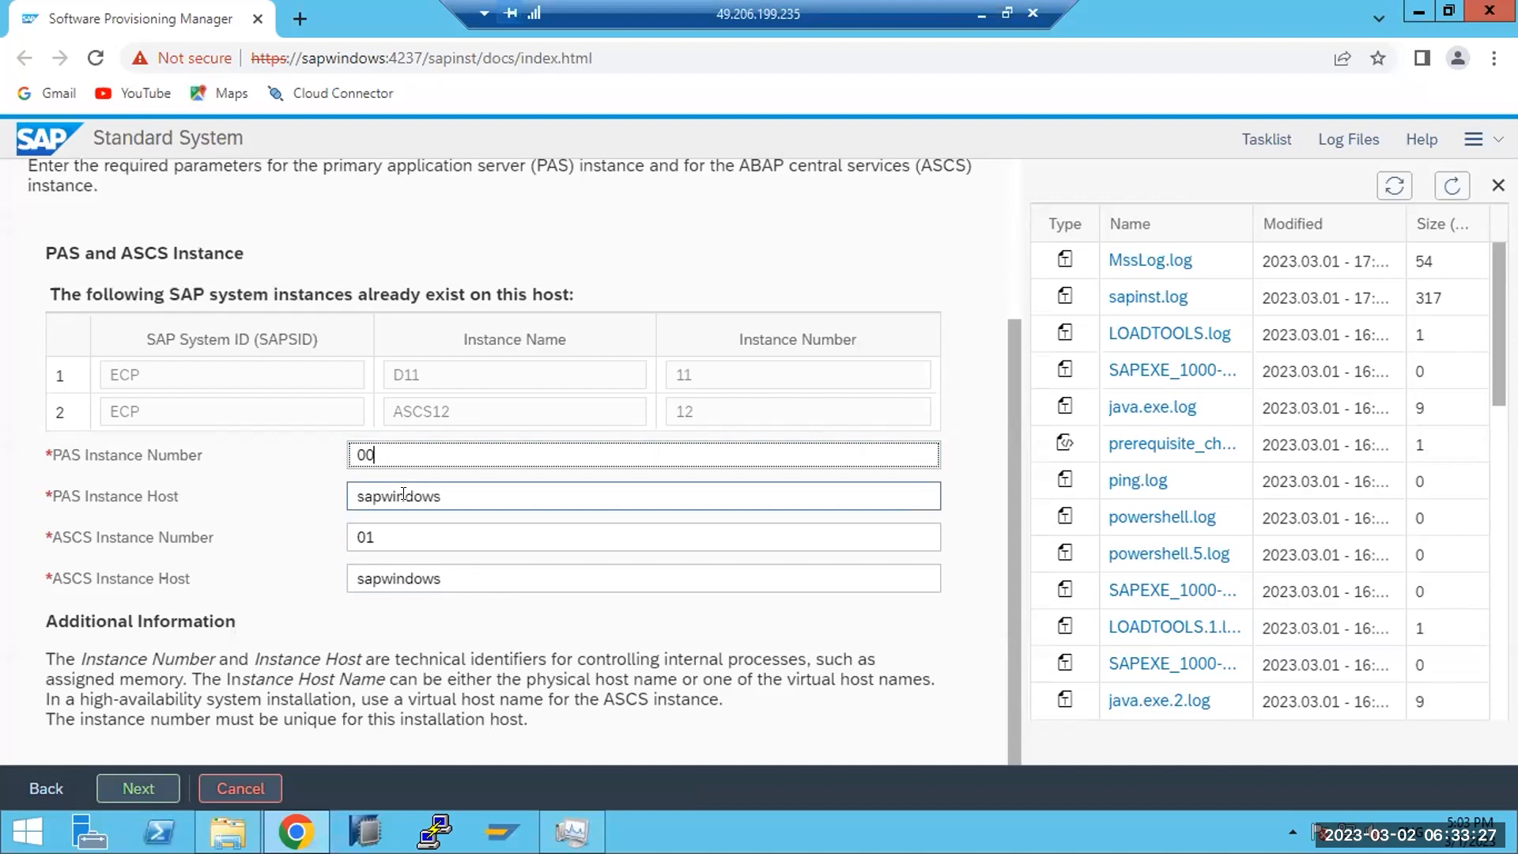
pyautogui.moveTo(384, 456); pyautogui.dragTo(328, 456)
pyautogui.moveTo(369, 536); pyautogui.dragTo(331, 528)
pyautogui.click(384, 446)
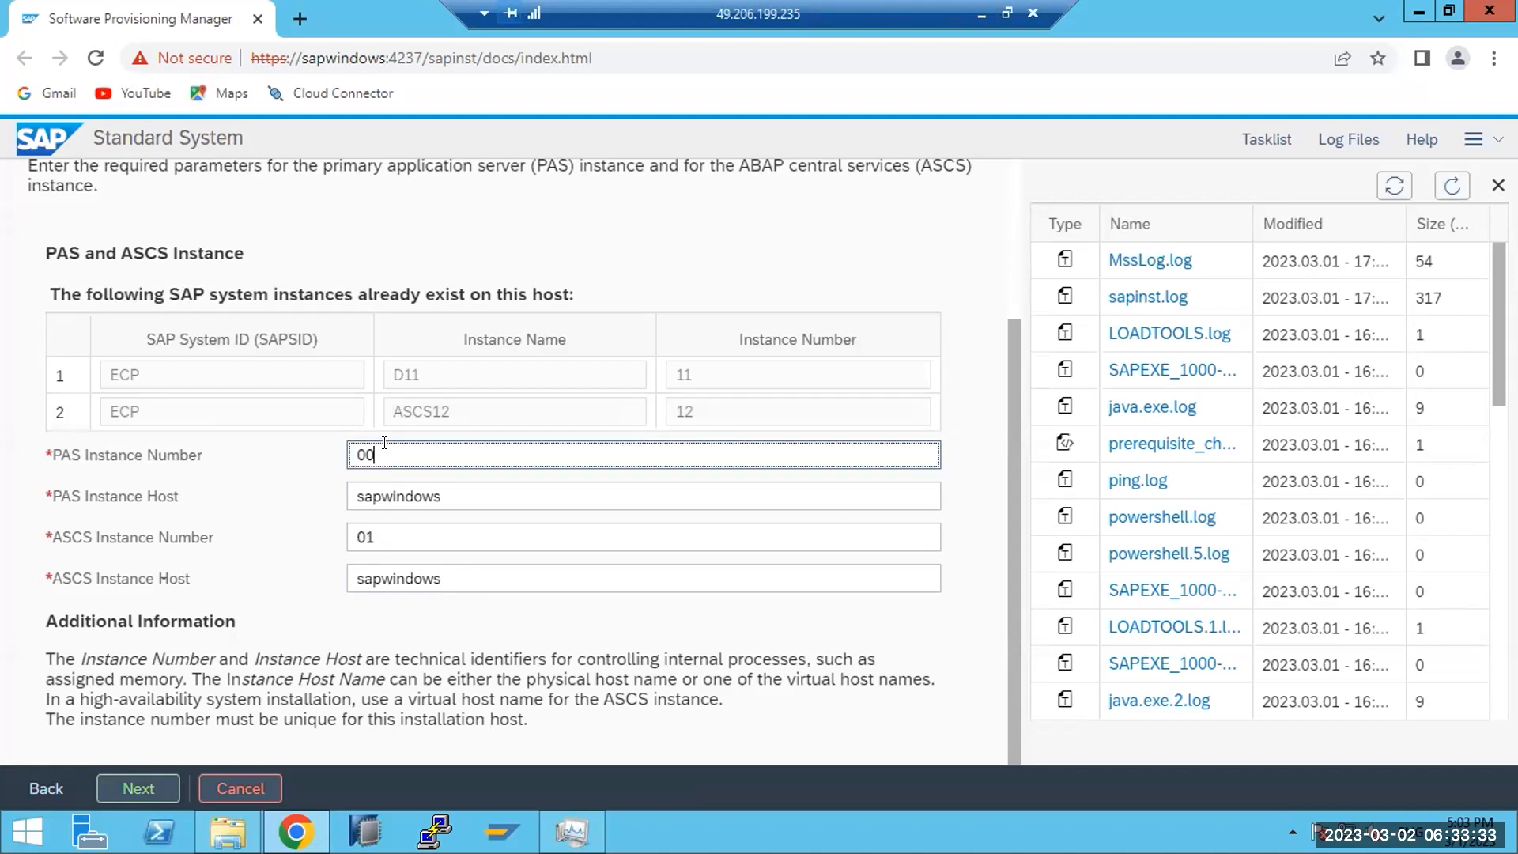
pyautogui.doubleClick(386, 445)
pyautogui.write('q1')
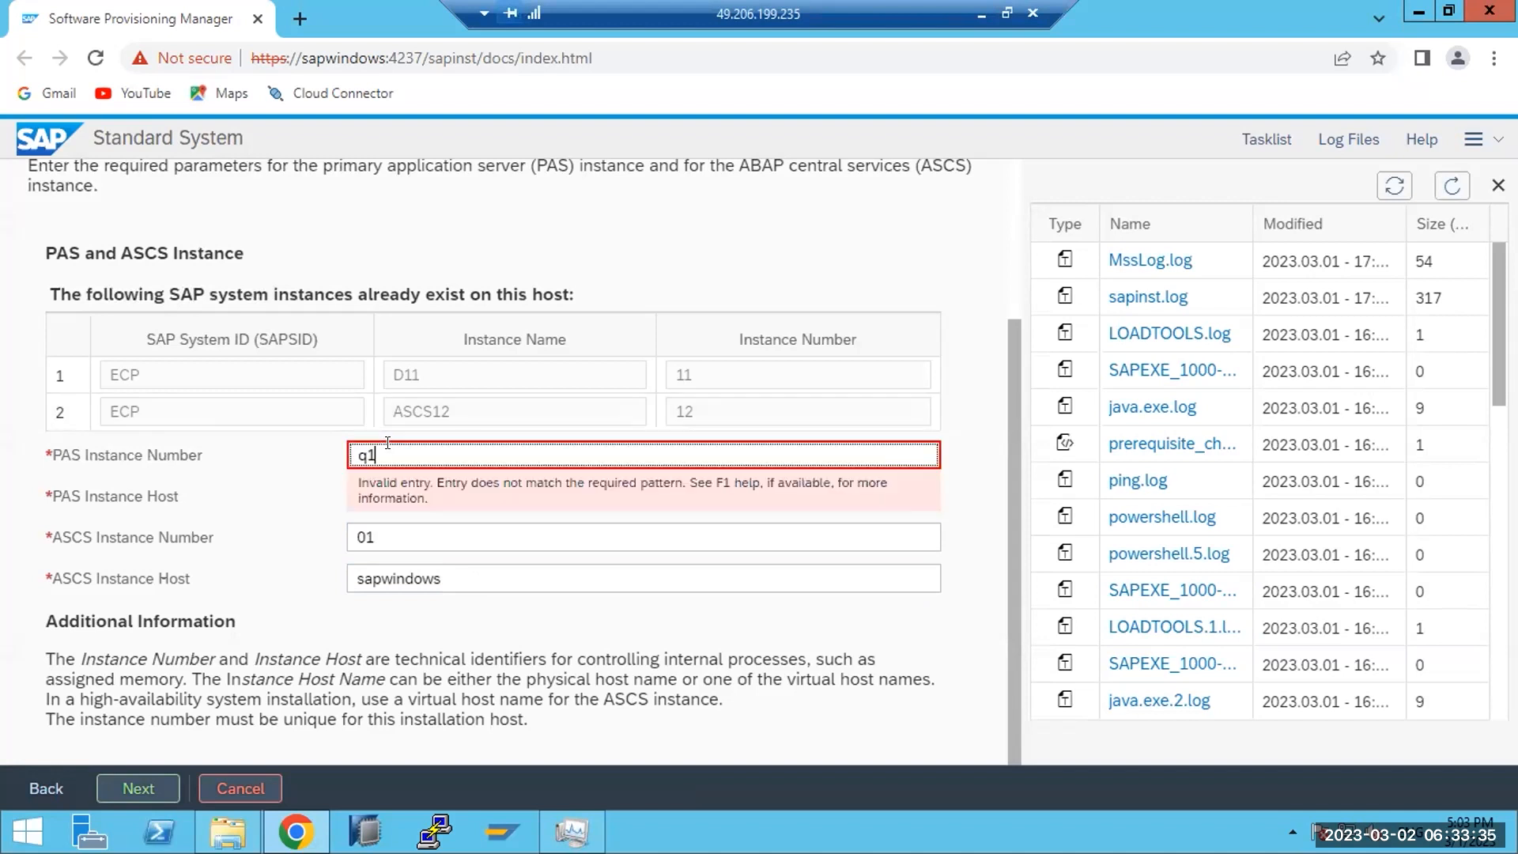
pyautogui.doubleClick(389, 443)
pyautogui.write('00')
pyautogui.click(141, 778)
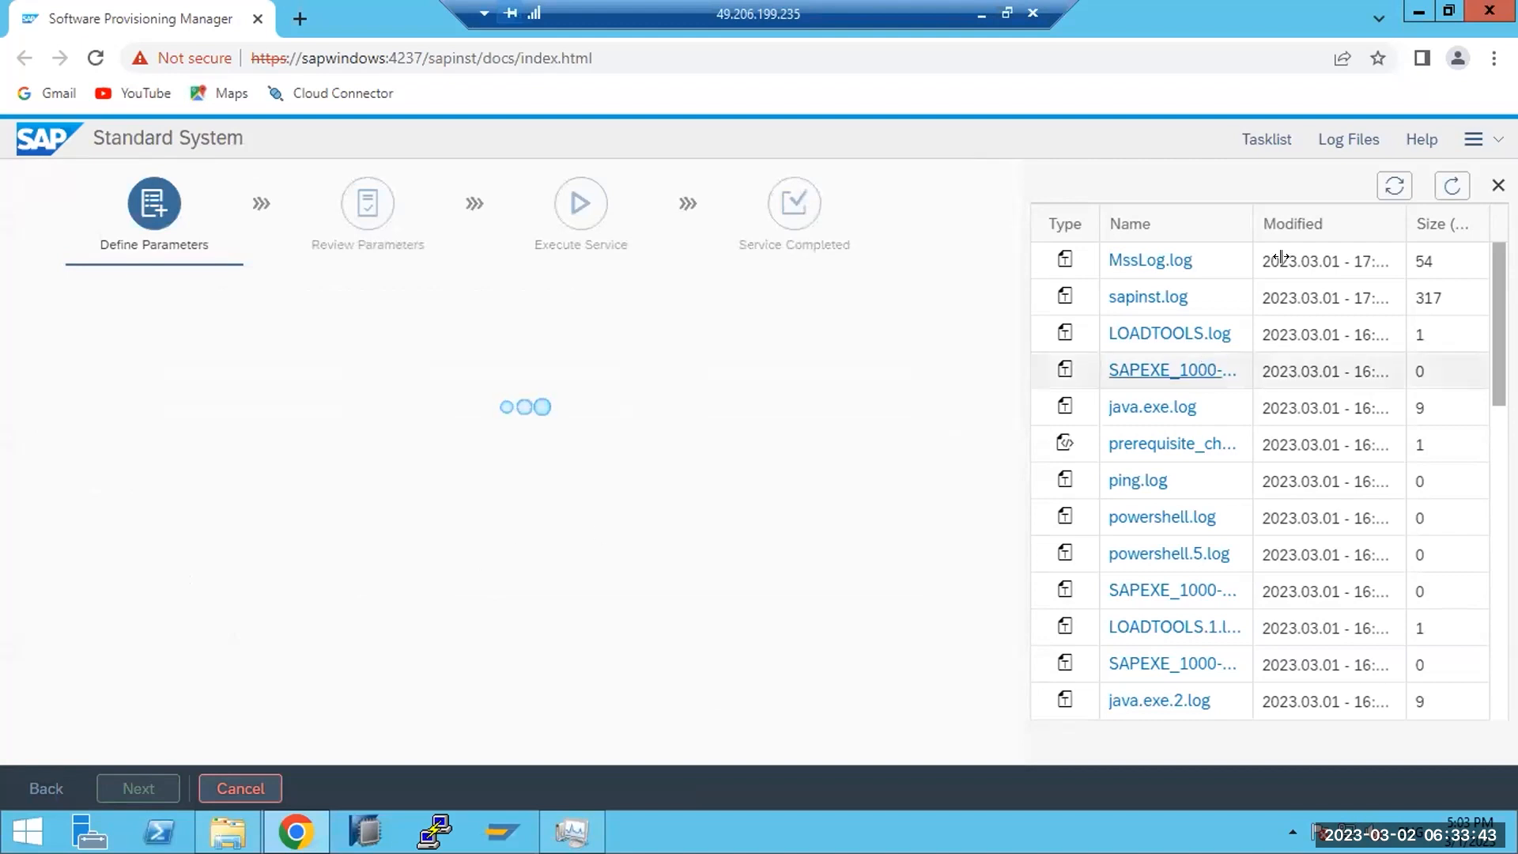
pyautogui.click(1451, 189)
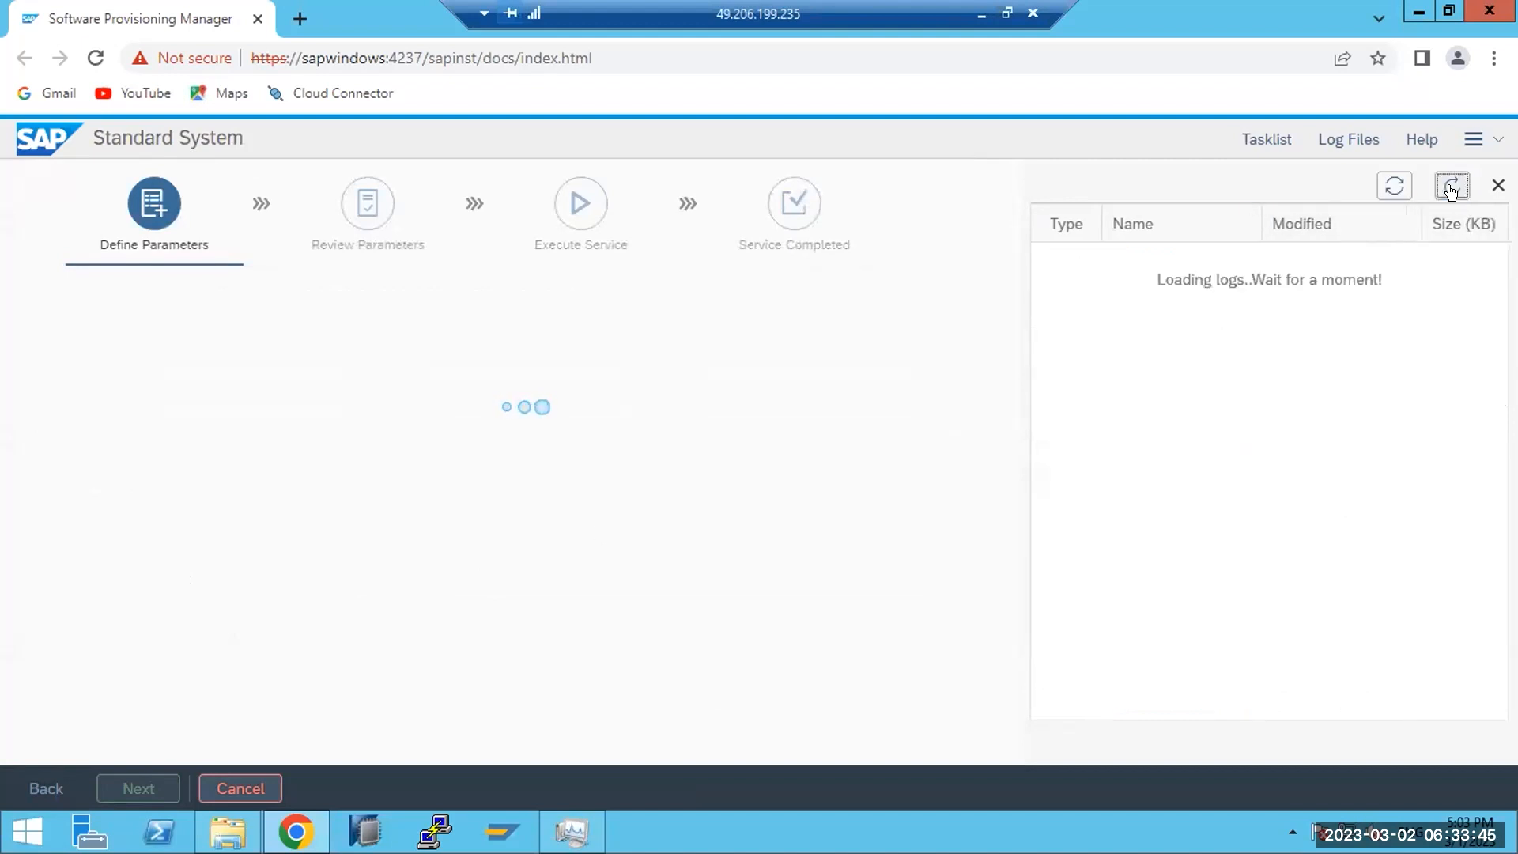
# View sapinst.log, then continue past SLD Destination with No SLD destination selected
pyautogui.click(1148, 260)
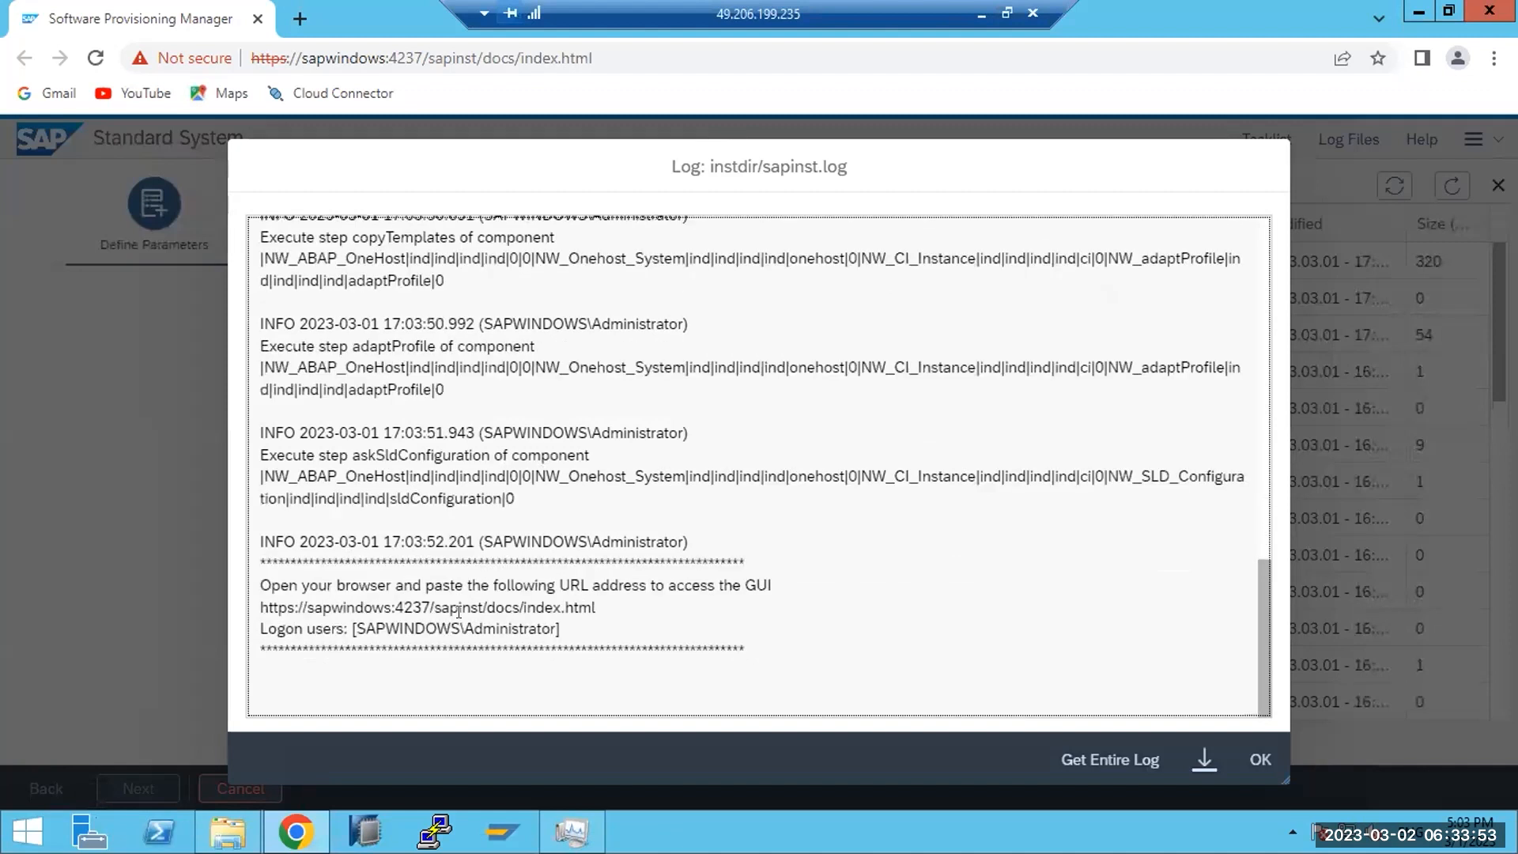
pyautogui.click(1260, 759)
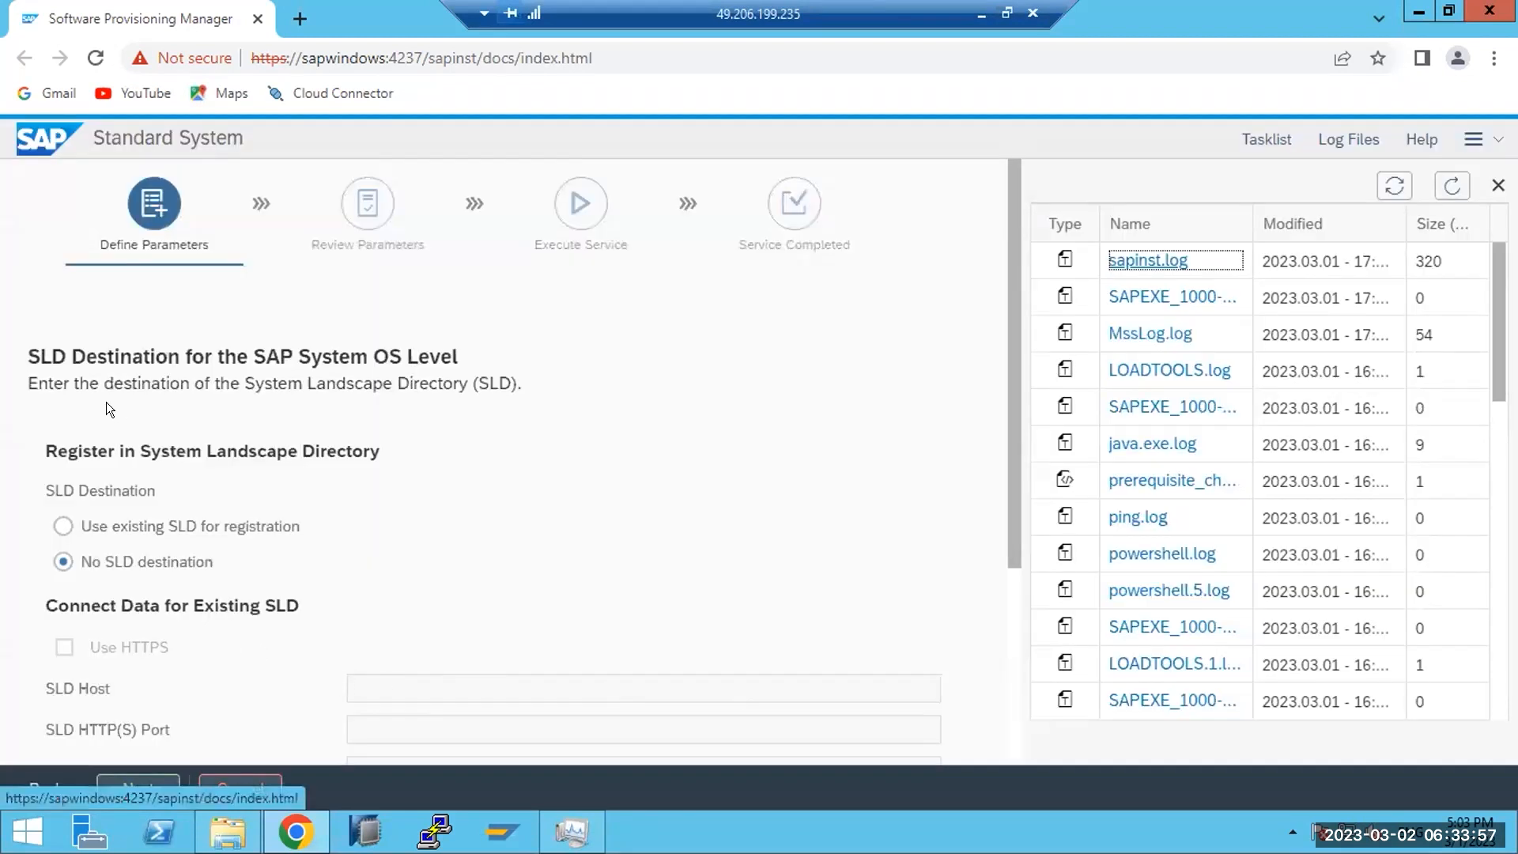
pyautogui.moveTo(71, 356); pyautogui.dragTo(266, 356)
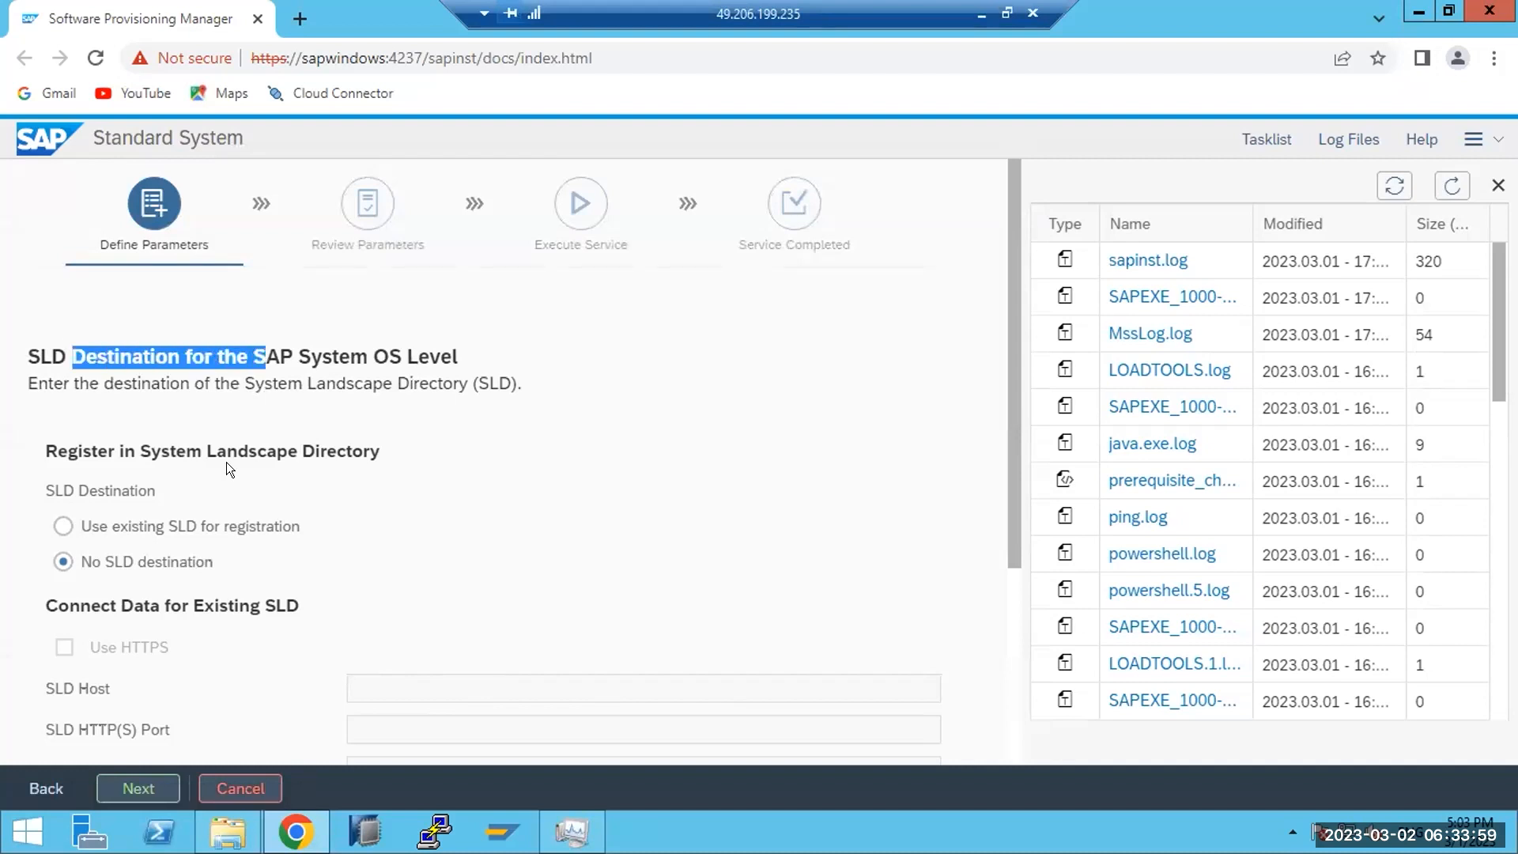
pyautogui.scroll(-3, 213, 688)
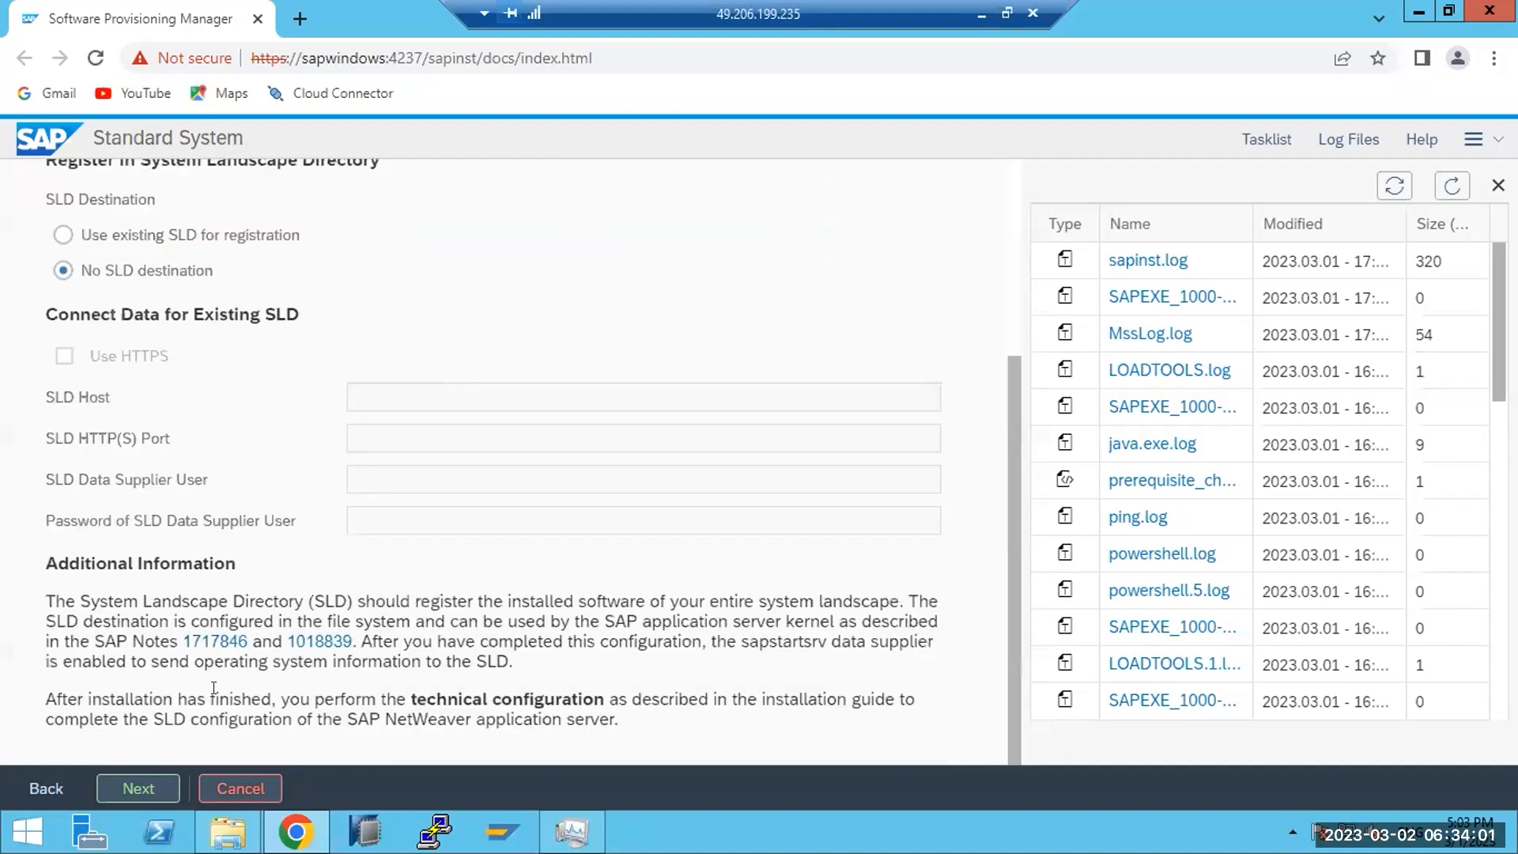
pyautogui.click(127, 782)
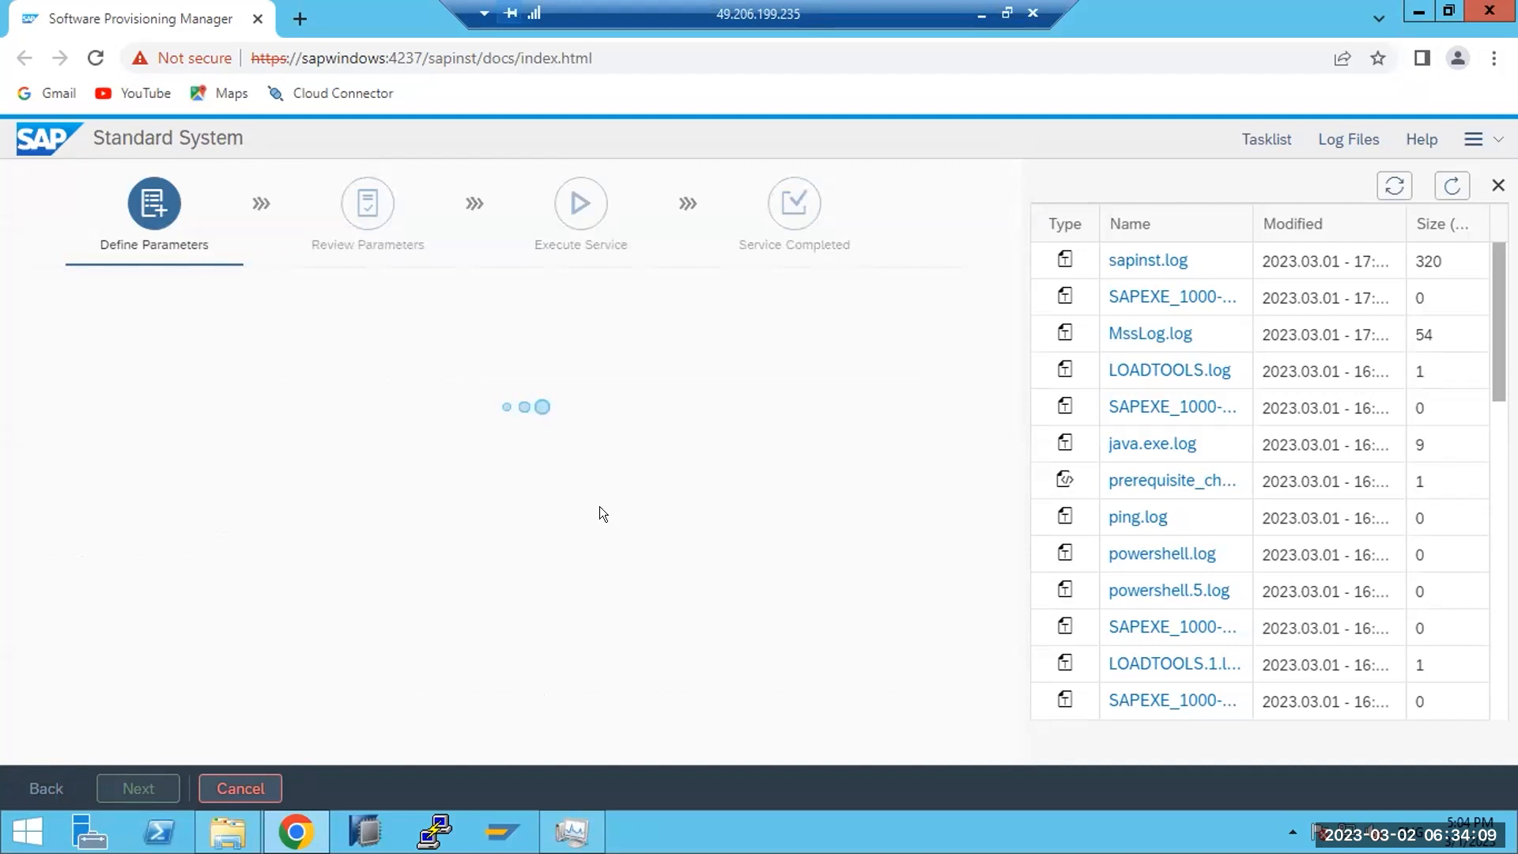
# Refresh the logs, review sapinst.log's SAPCAR and showSSFSCustomKey entries, then continue with Individual Key
pyautogui.click(1453, 184)
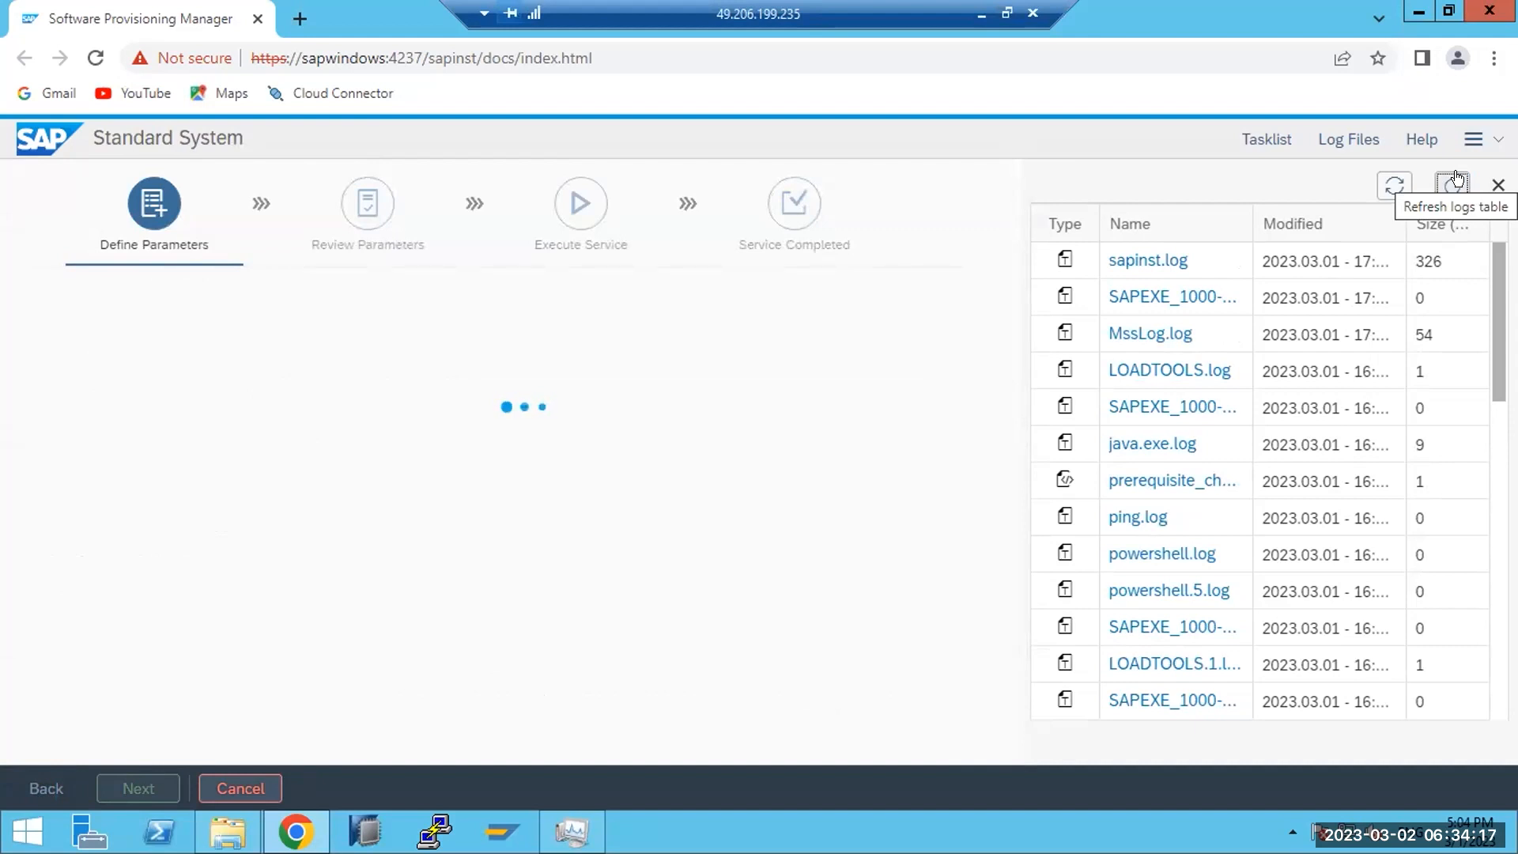
pyautogui.click(1457, 180)
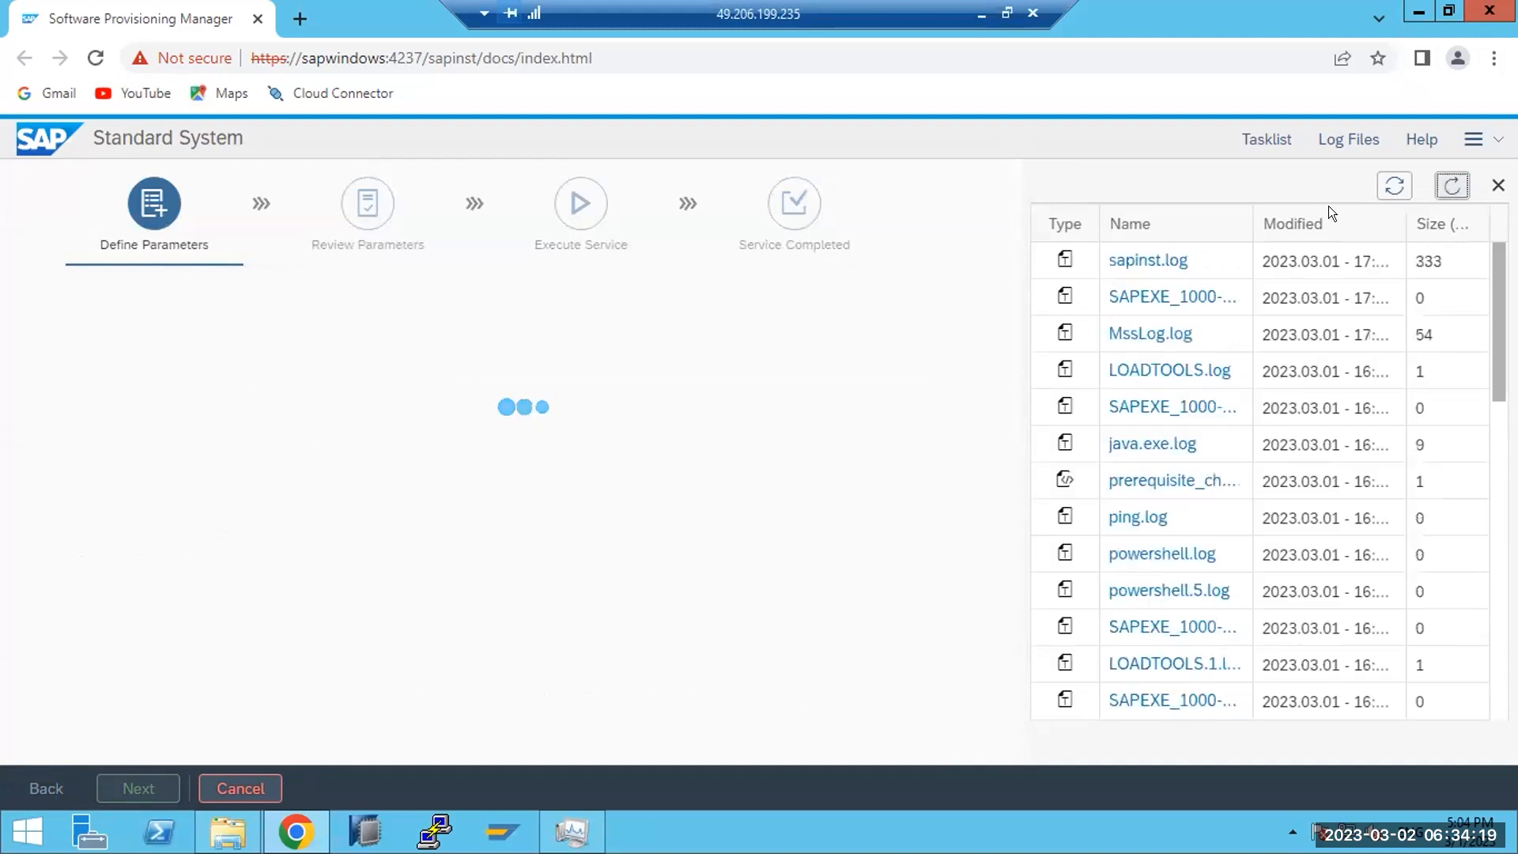
pyautogui.click(1164, 263)
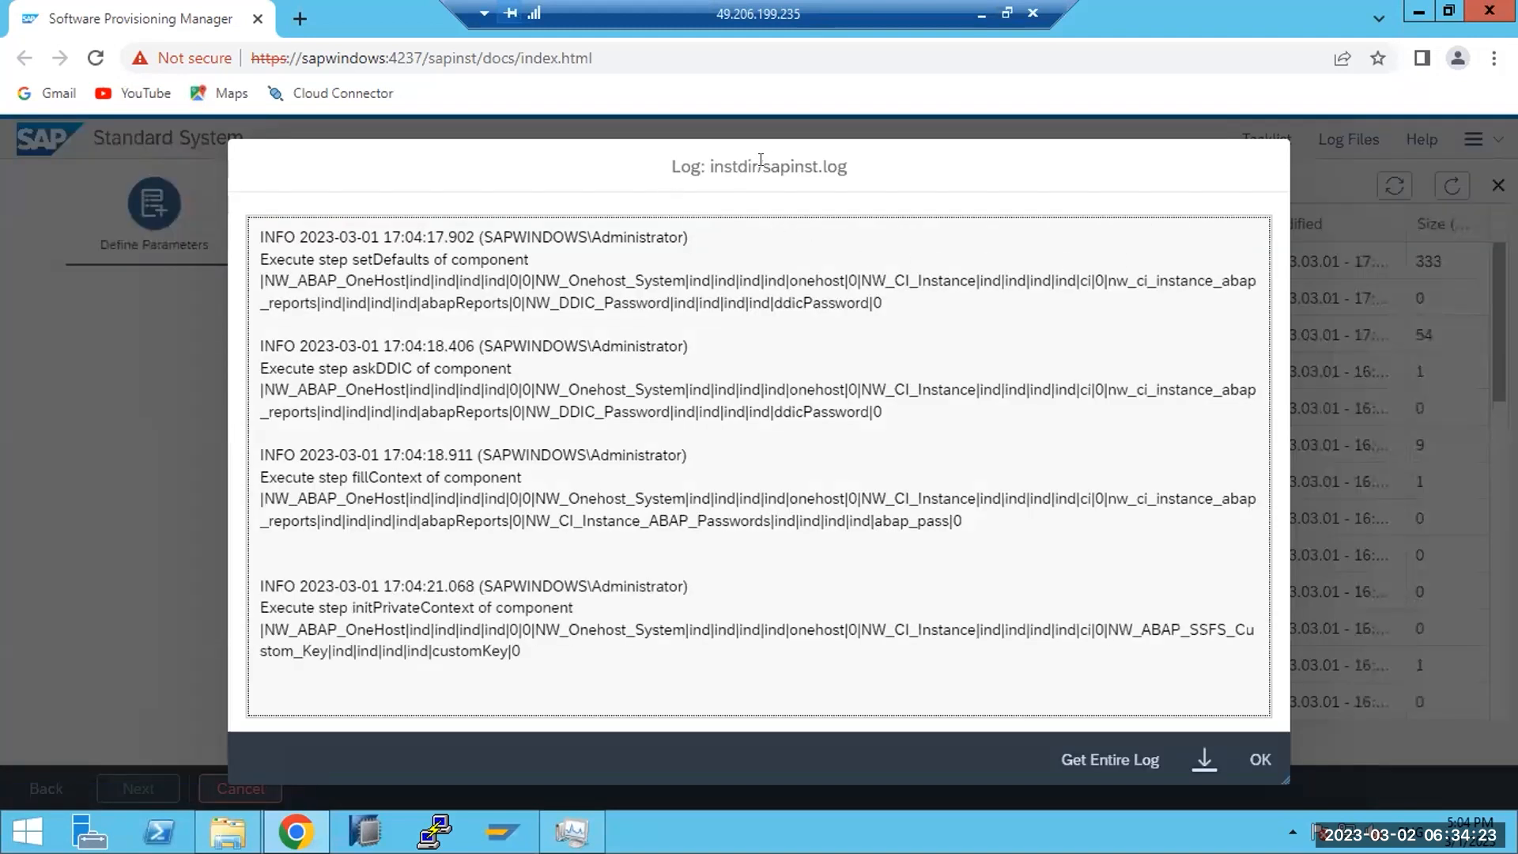
pyautogui.moveTo(761, 162); pyautogui.dragTo(849, 167)
pyautogui.moveTo(390, 564); pyautogui.dragTo(512, 619)
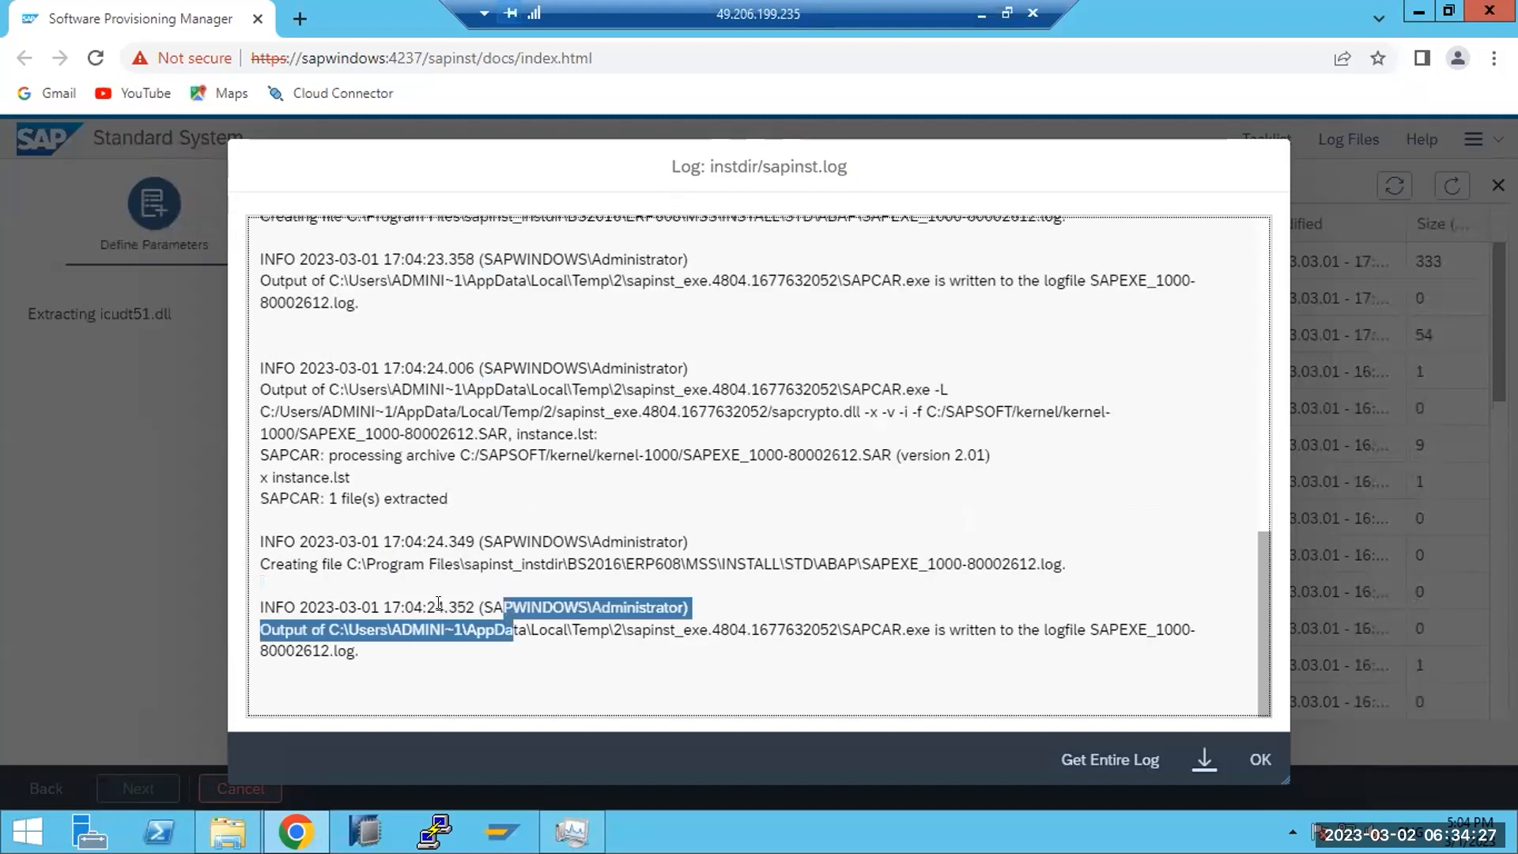
pyautogui.moveTo(387, 594); pyautogui.dragTo(458, 600)
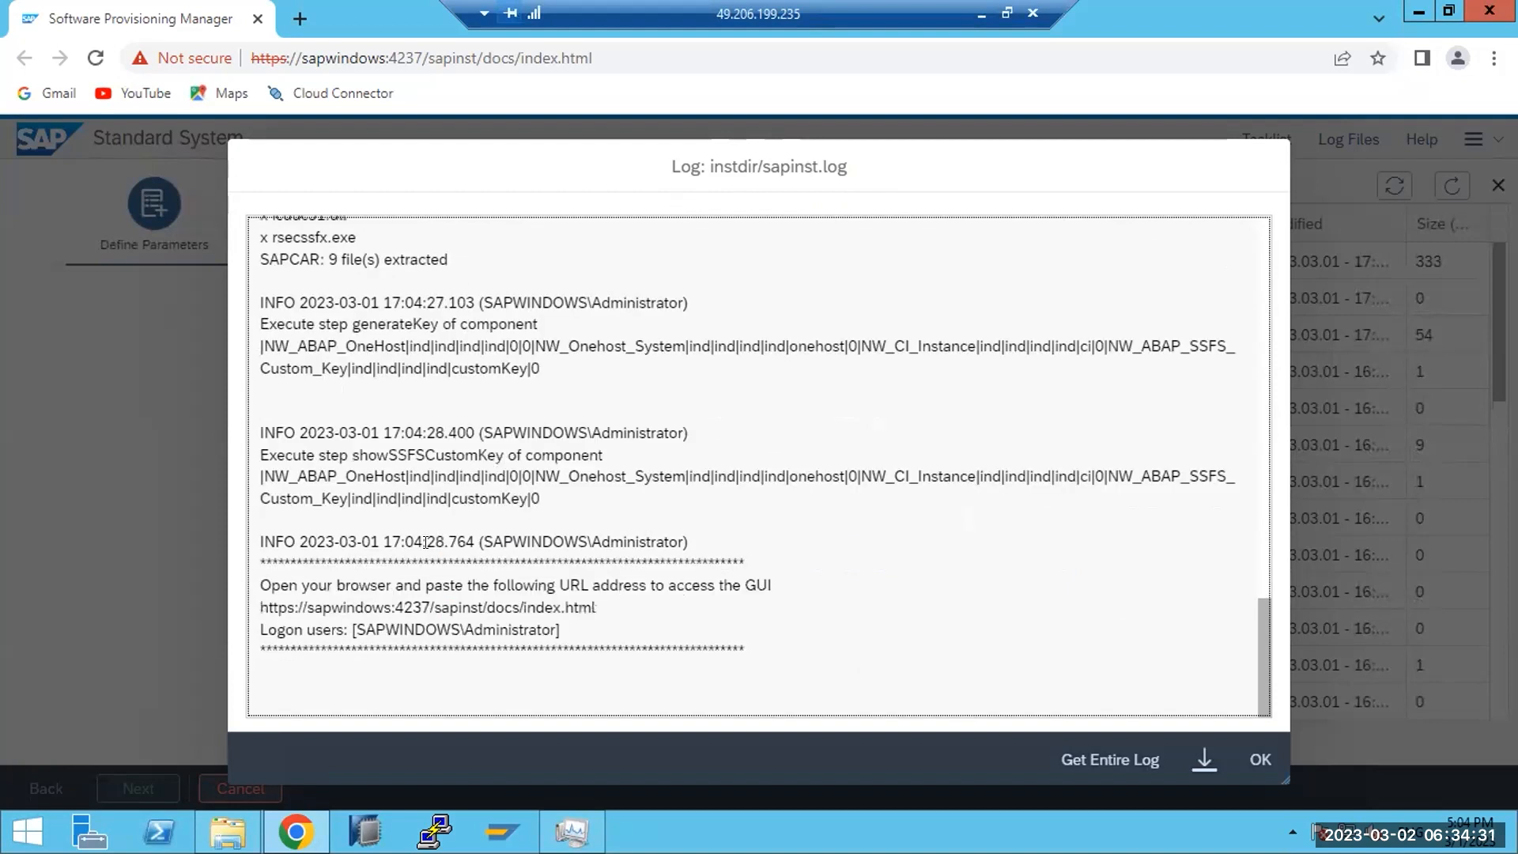
pyautogui.moveTo(367, 455); pyautogui.dragTo(540, 499)
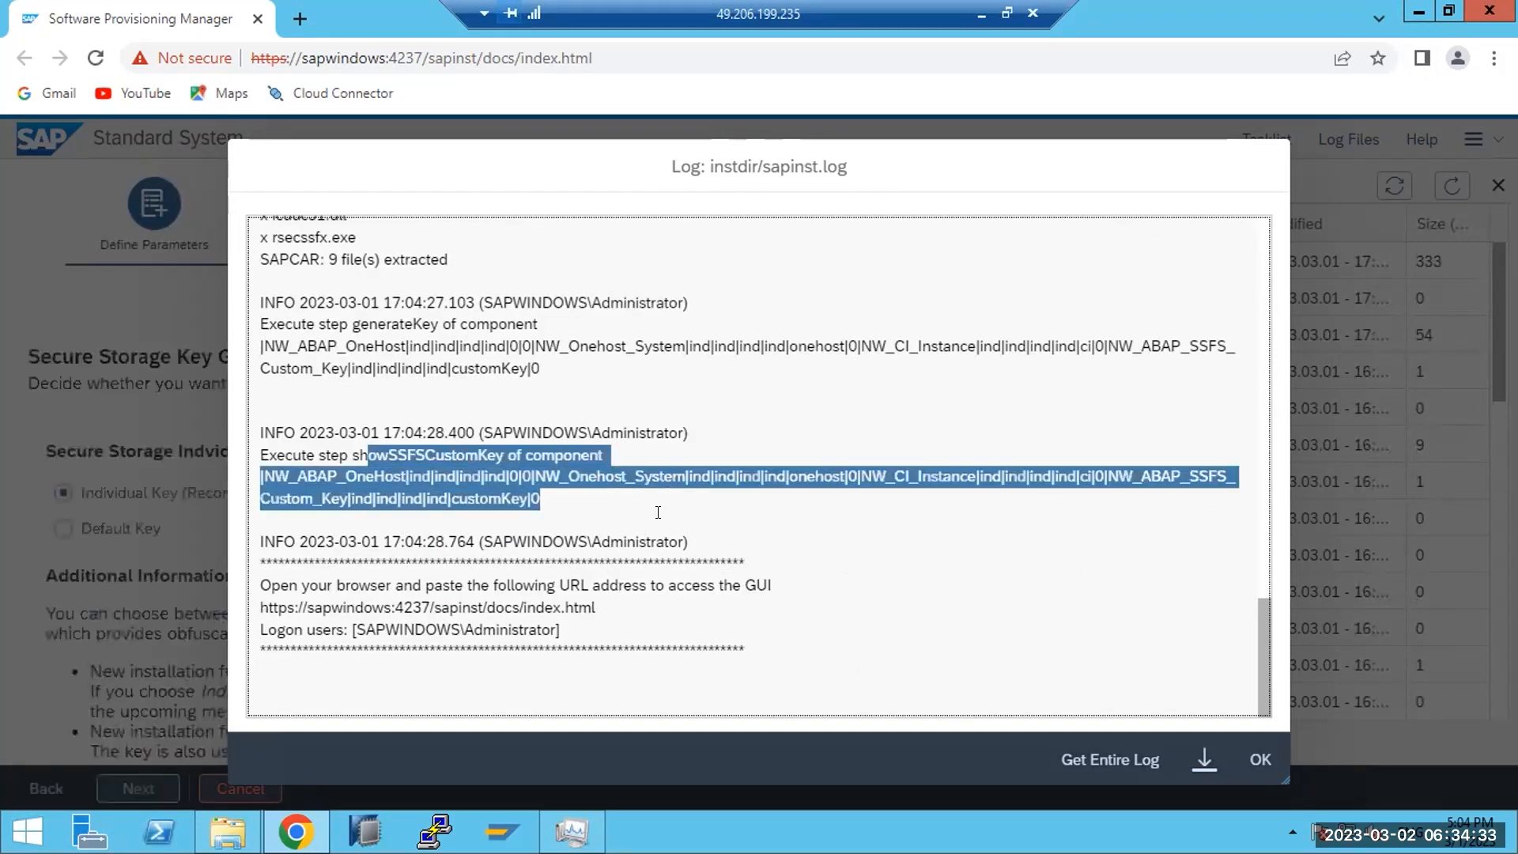
pyautogui.click(1257, 760)
pyautogui.scroll(-2, 210, 586)
pyautogui.click(137, 784)
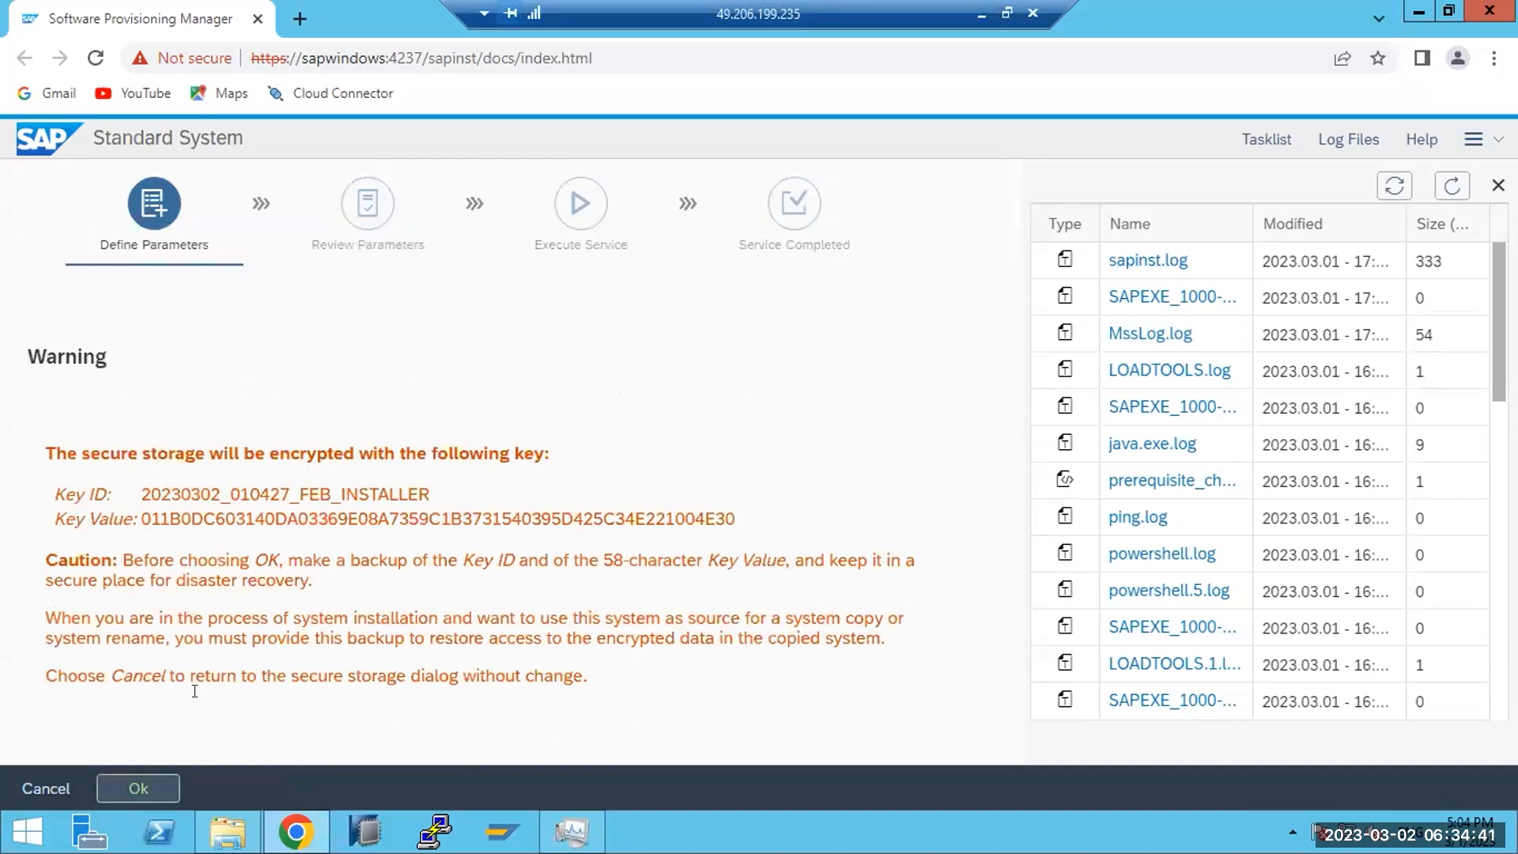
# Acknowledge the generated secure storage key warning, refresh the log list, and return to Paint
pyautogui.click(134, 782)
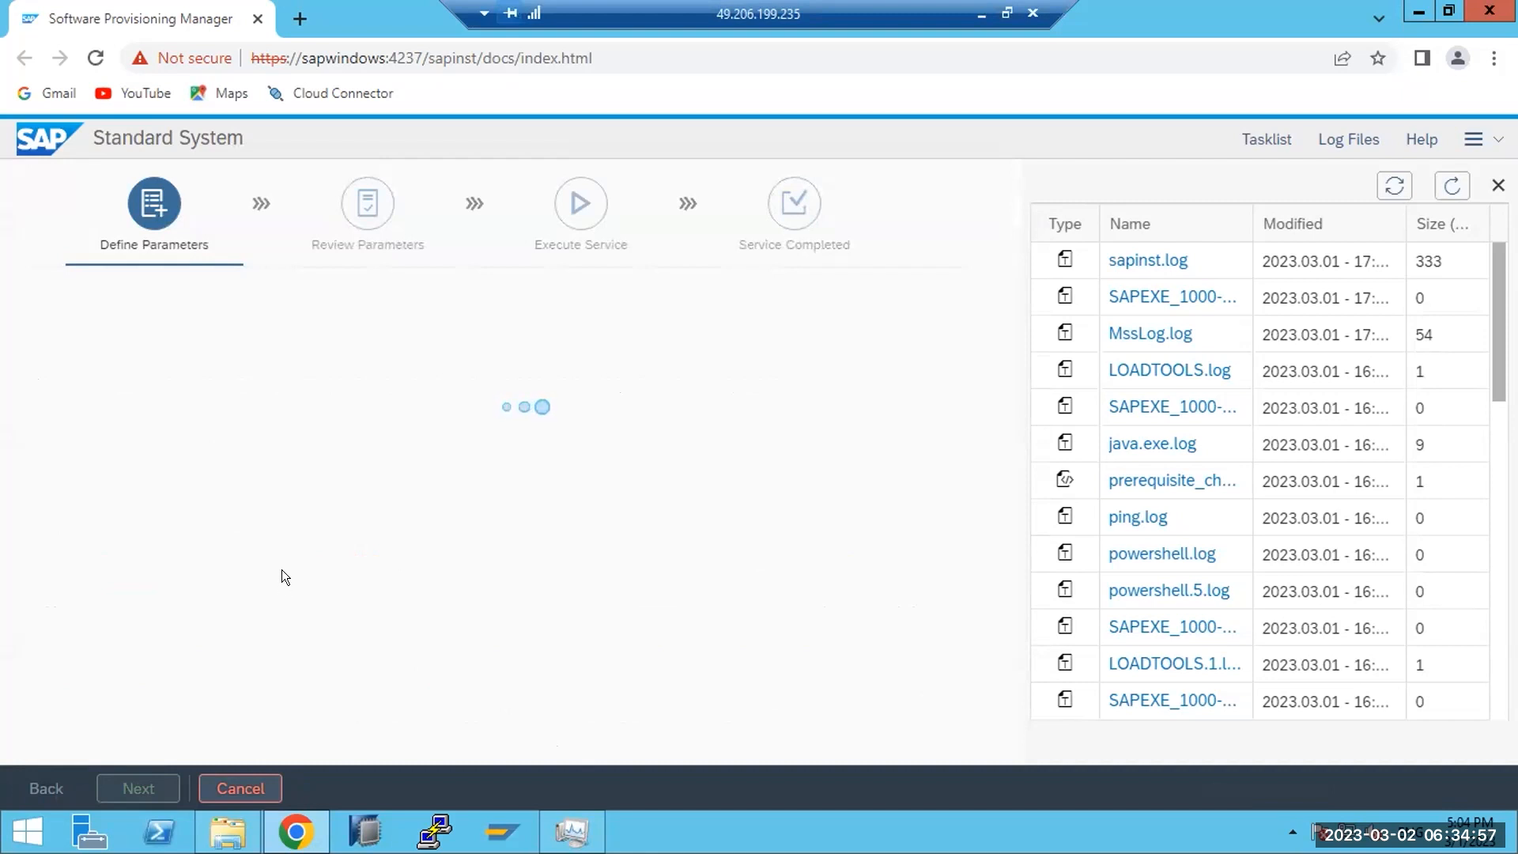
pyautogui.click(1451, 186)
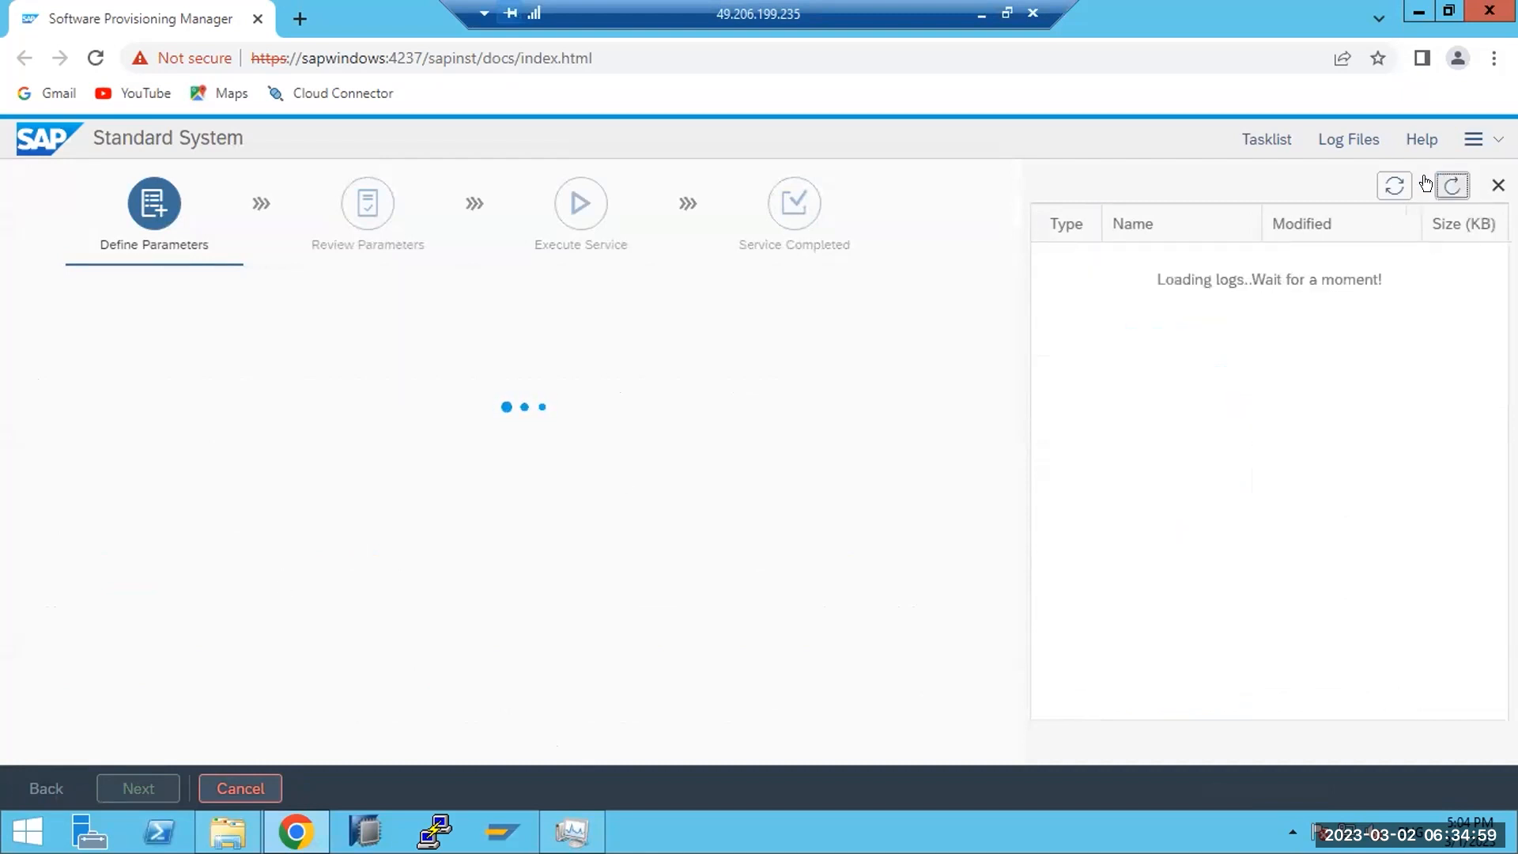
pyautogui.click(981, 14)
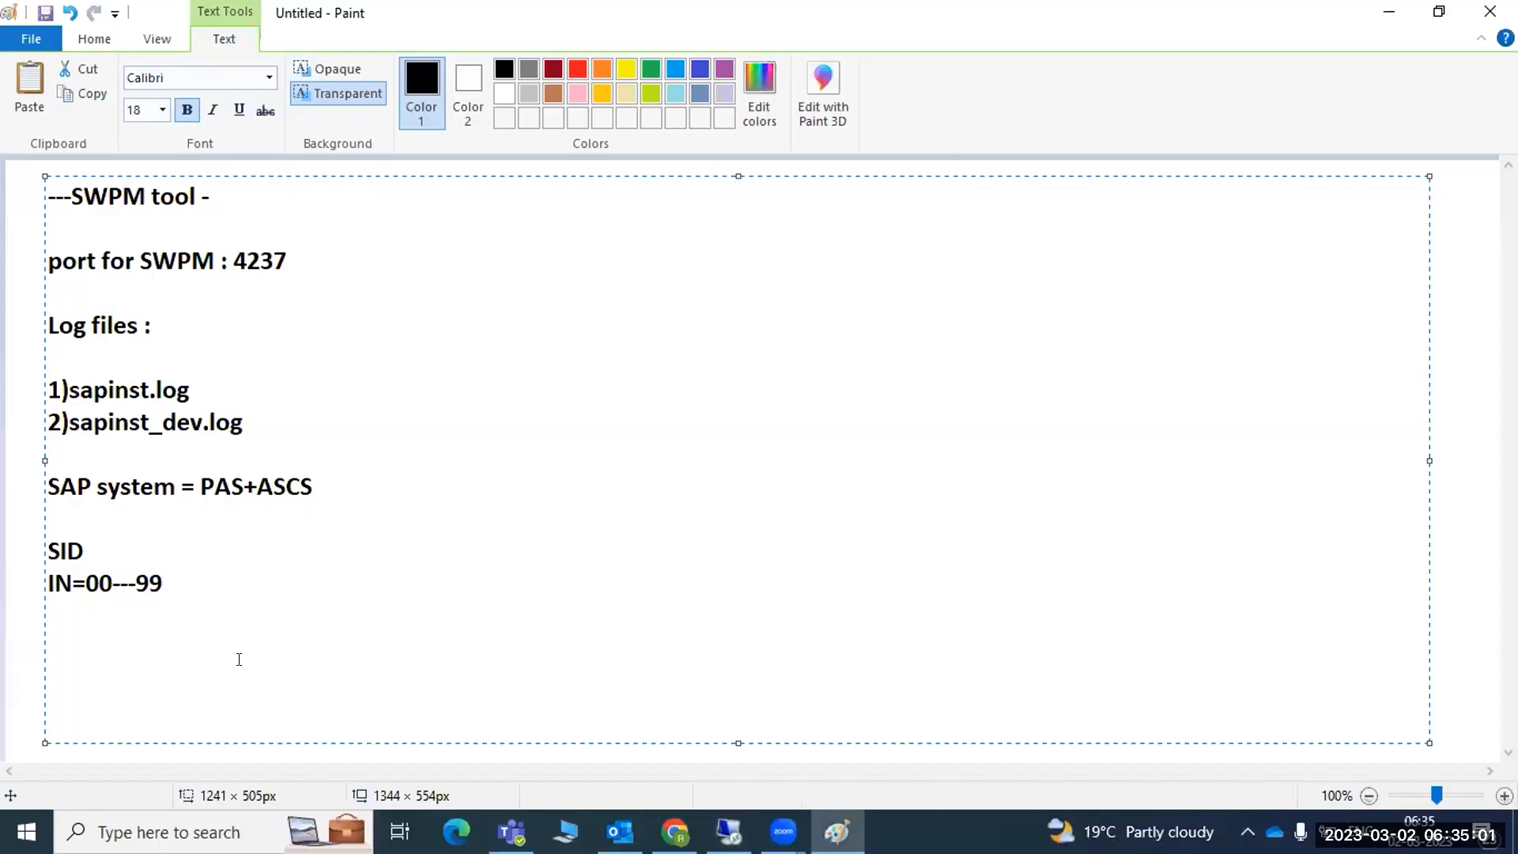
# Empty the Paint text box of all notes, then return to the remote installer
pyautogui.moveTo(164, 583); pyautogui.dragTo(33, 176)
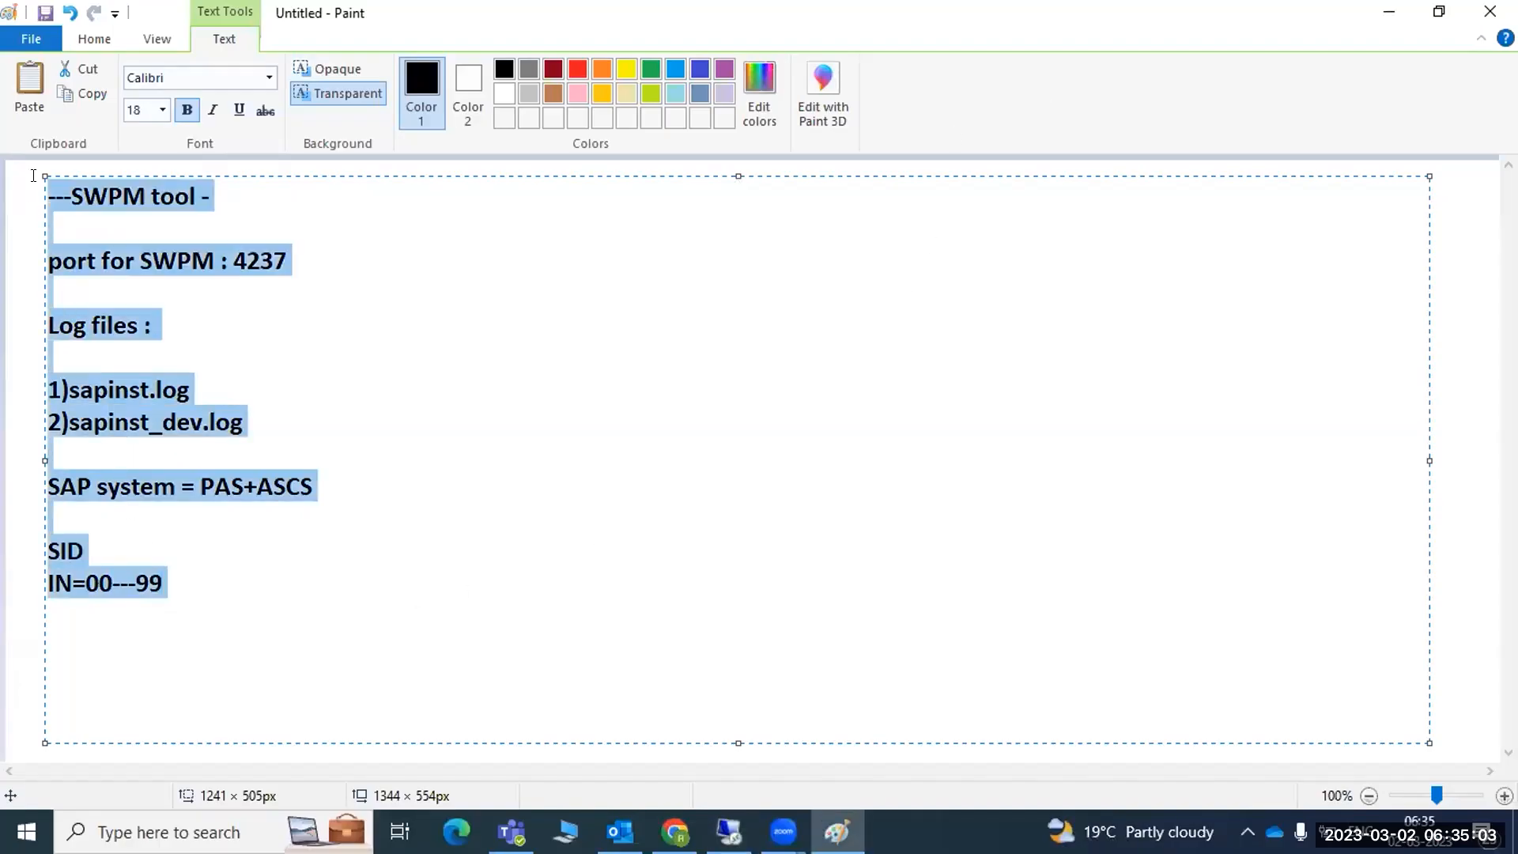
pyautogui.write('SAP')
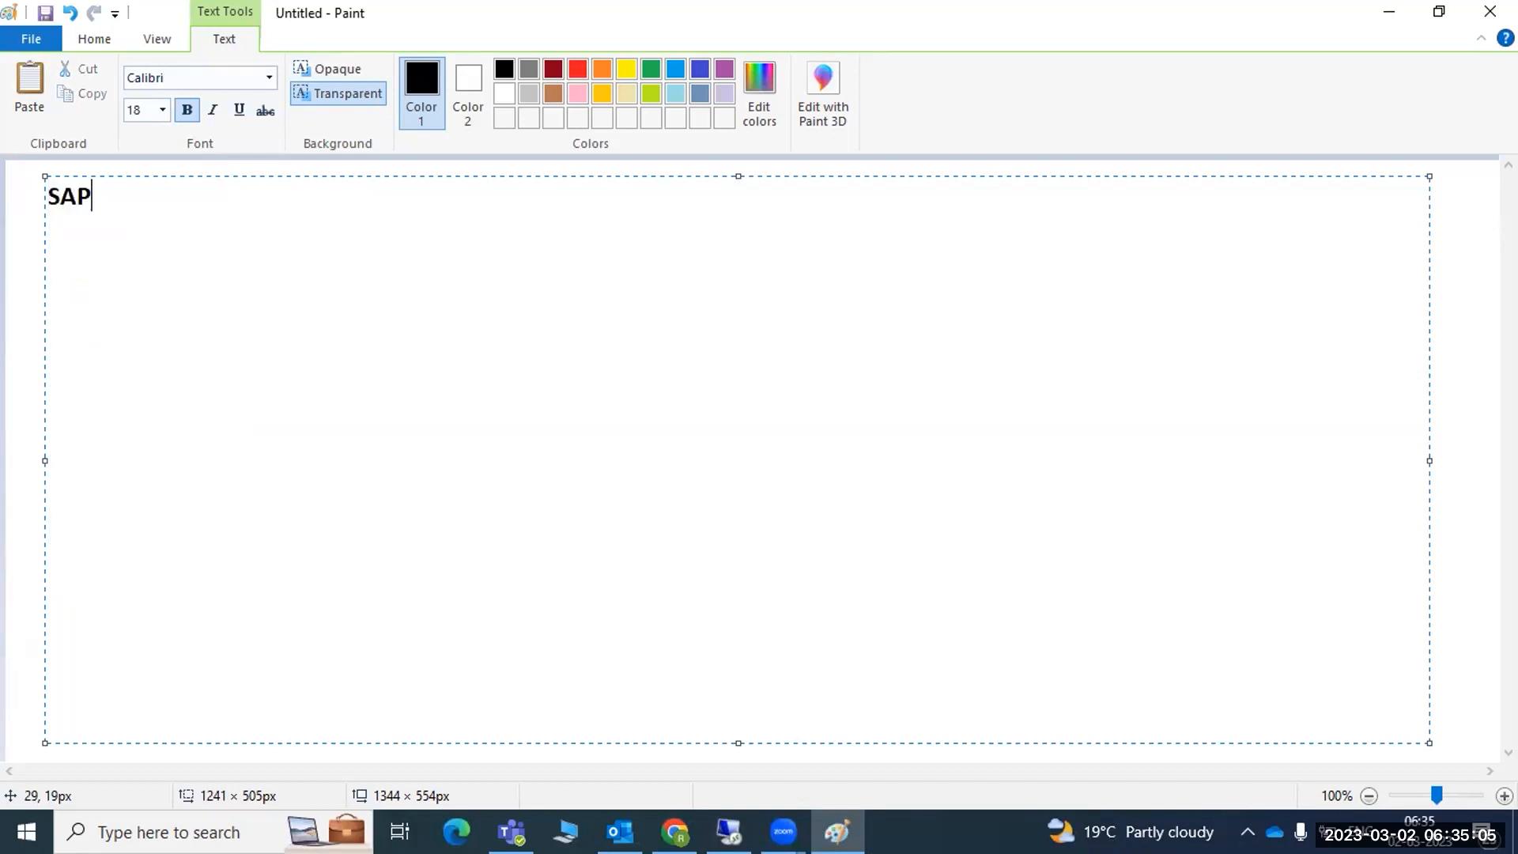
pyautogui.press('BackSpace')
pyautogui.press('BackSpace')
pyautogui.press('BackSpace')
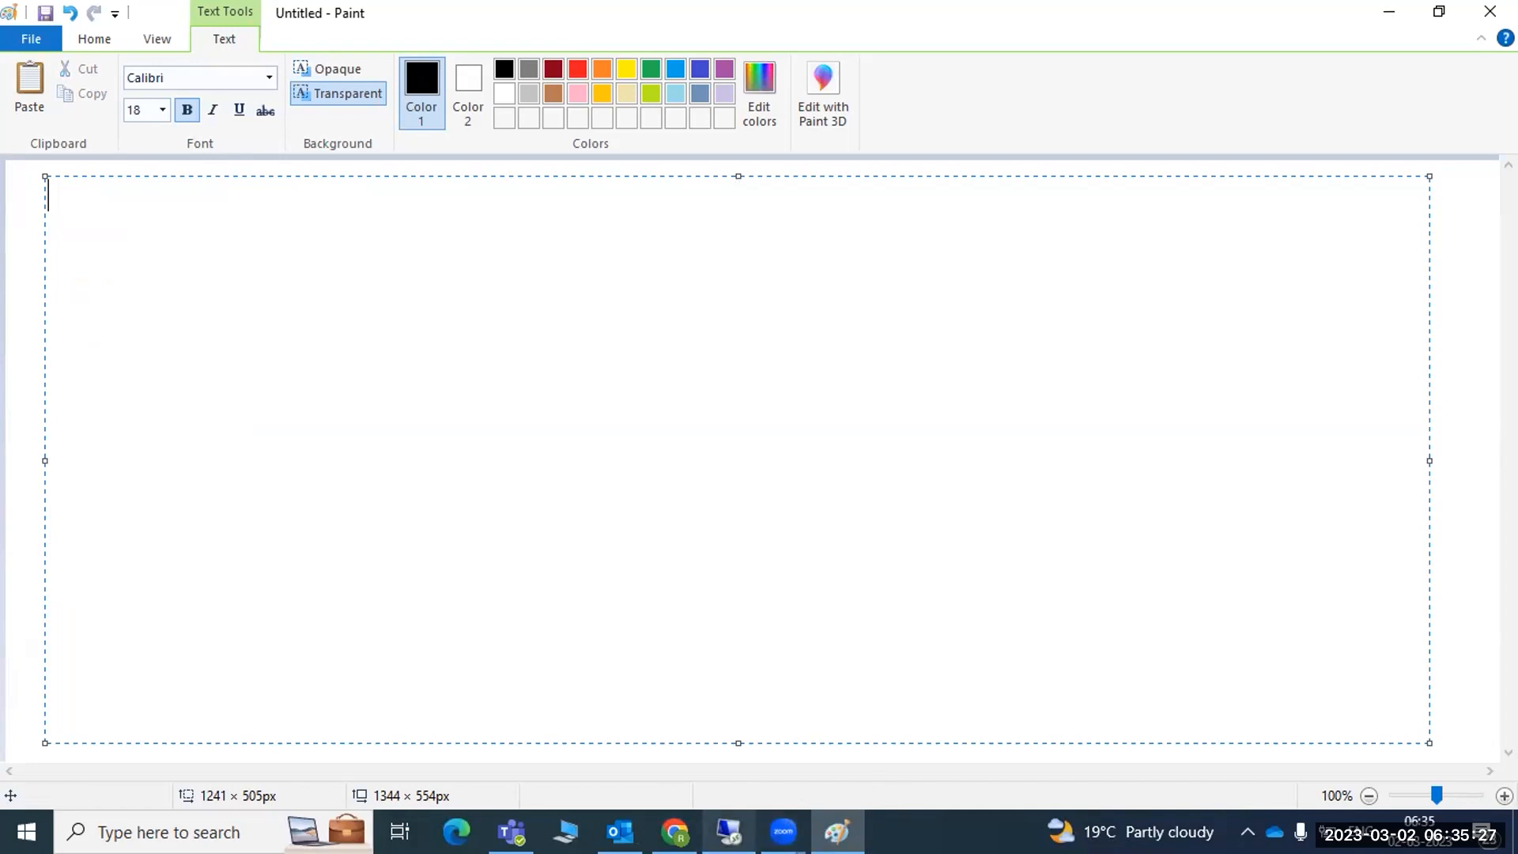
pyautogui.click(729, 832)
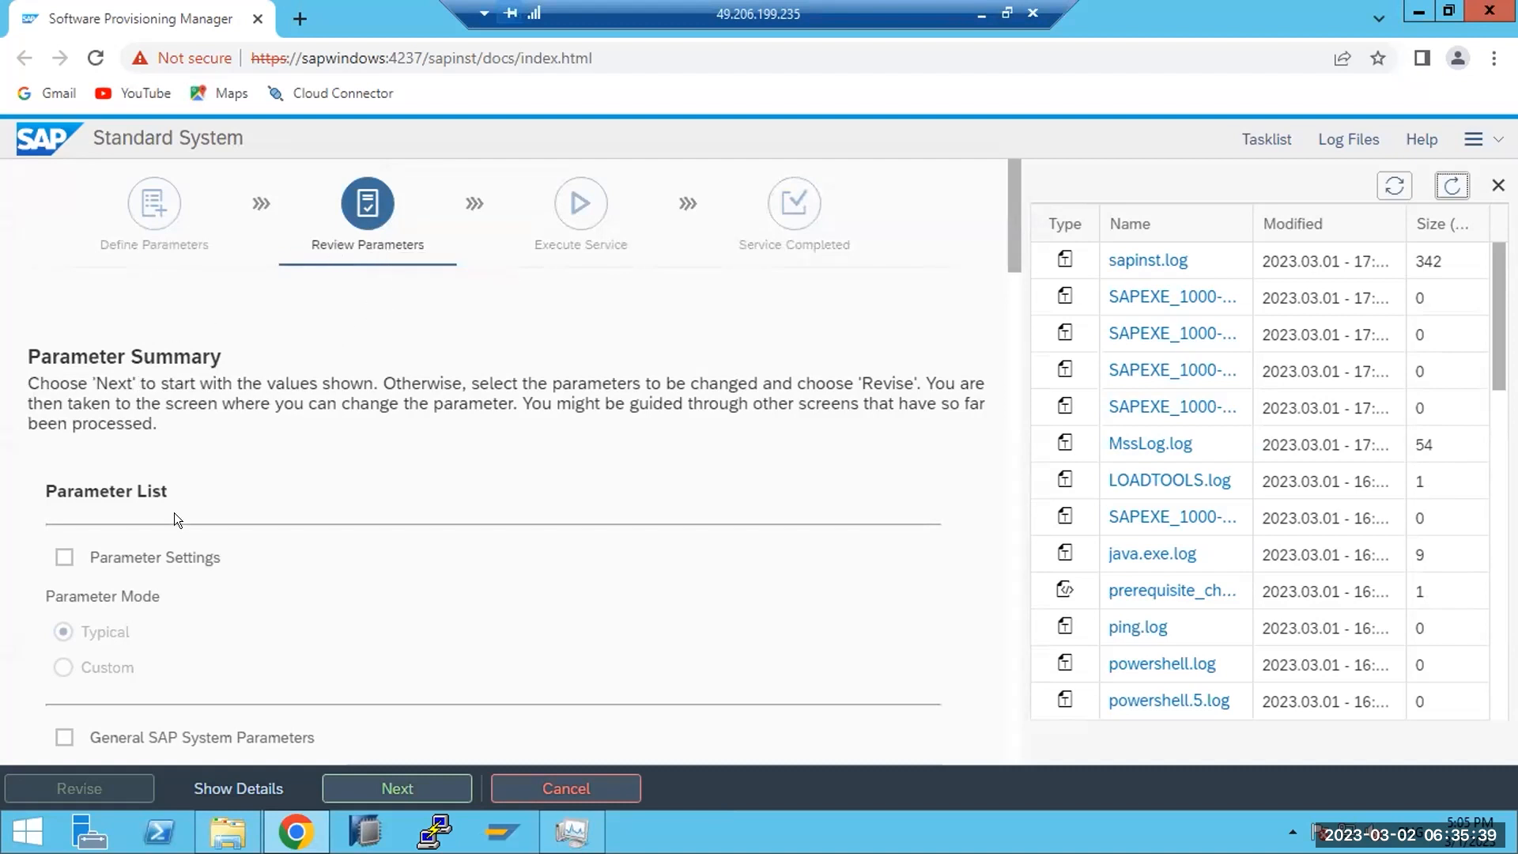
pyautogui.scroll(-1, 173, 512)
pyautogui.moveTo(79, 521); pyautogui.dragTo(109, 525)
pyautogui.scroll(-2, 187, 538)
pyautogui.moveTo(347, 439); pyautogui.dragTo(384, 434)
pyautogui.scroll(-2, 364, 466)
pyautogui.scroll(-3, 400, 458)
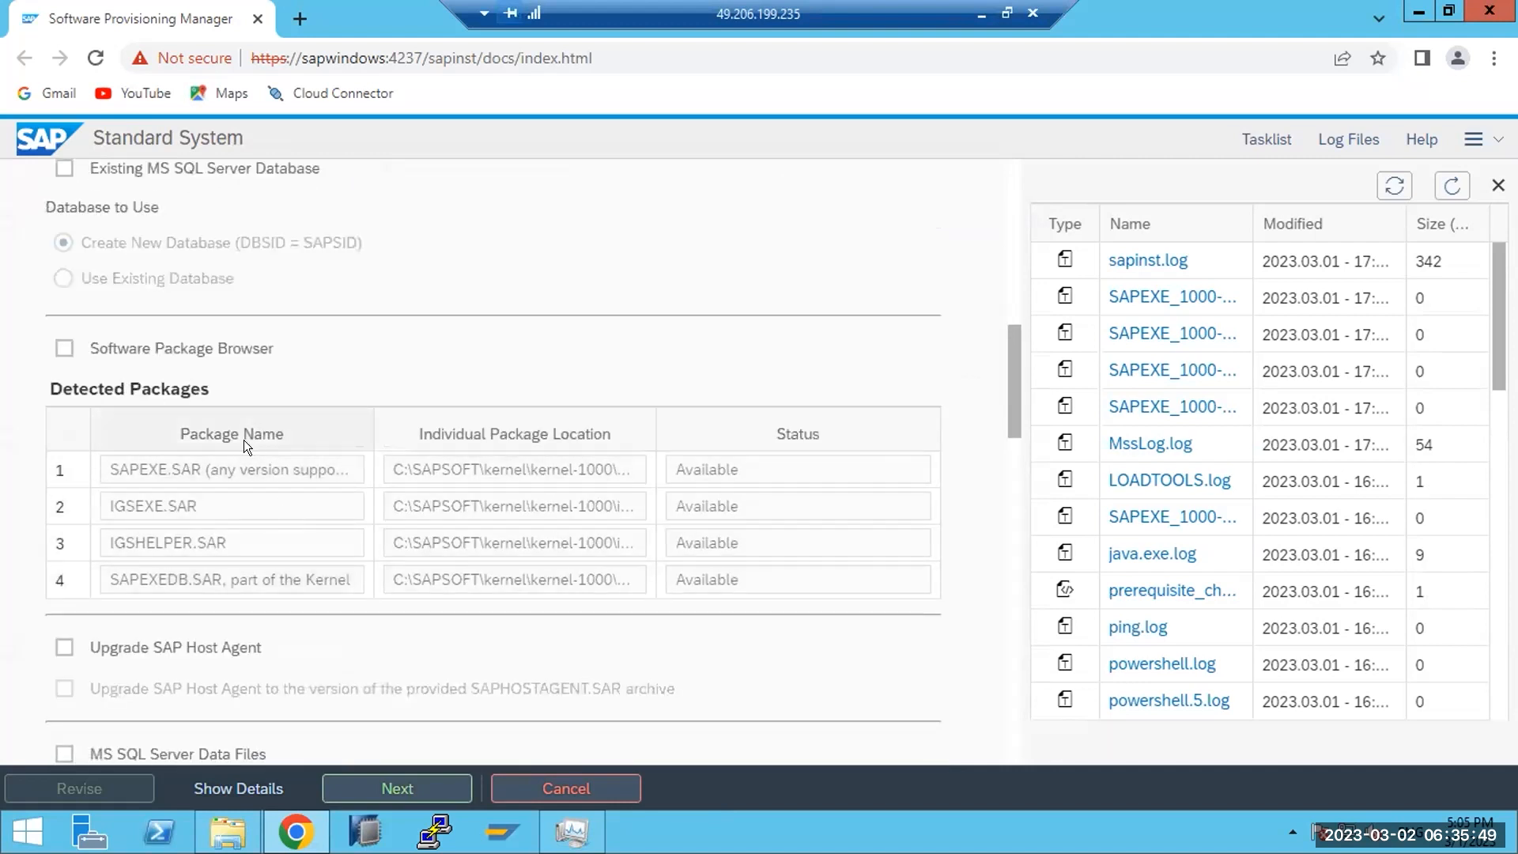
pyautogui.scroll(-2, 250, 524)
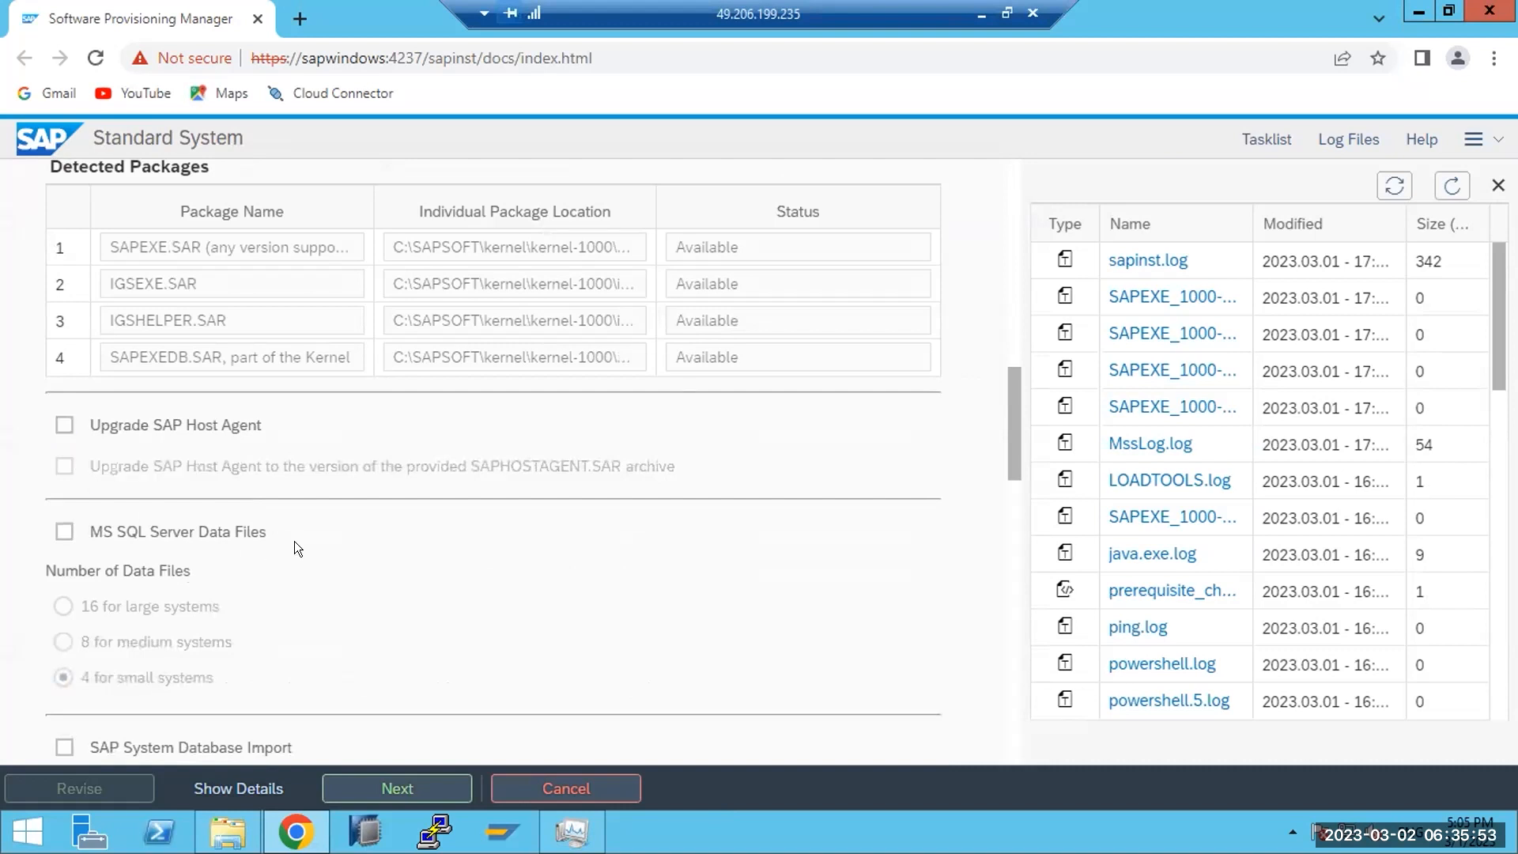
pyautogui.scroll(-2, 294, 543)
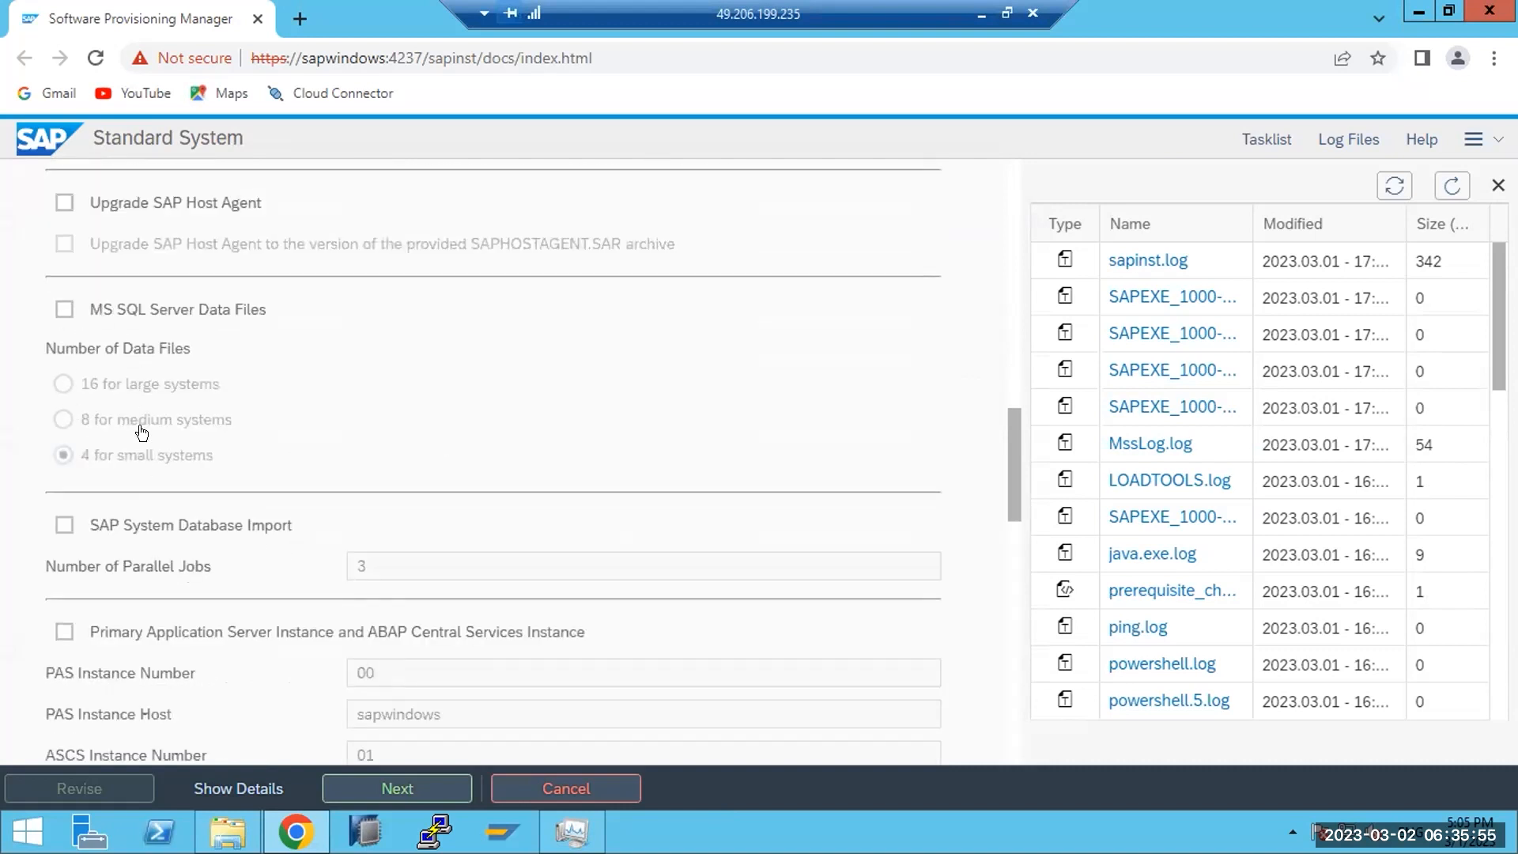
pyautogui.scroll(-2, 348, 453)
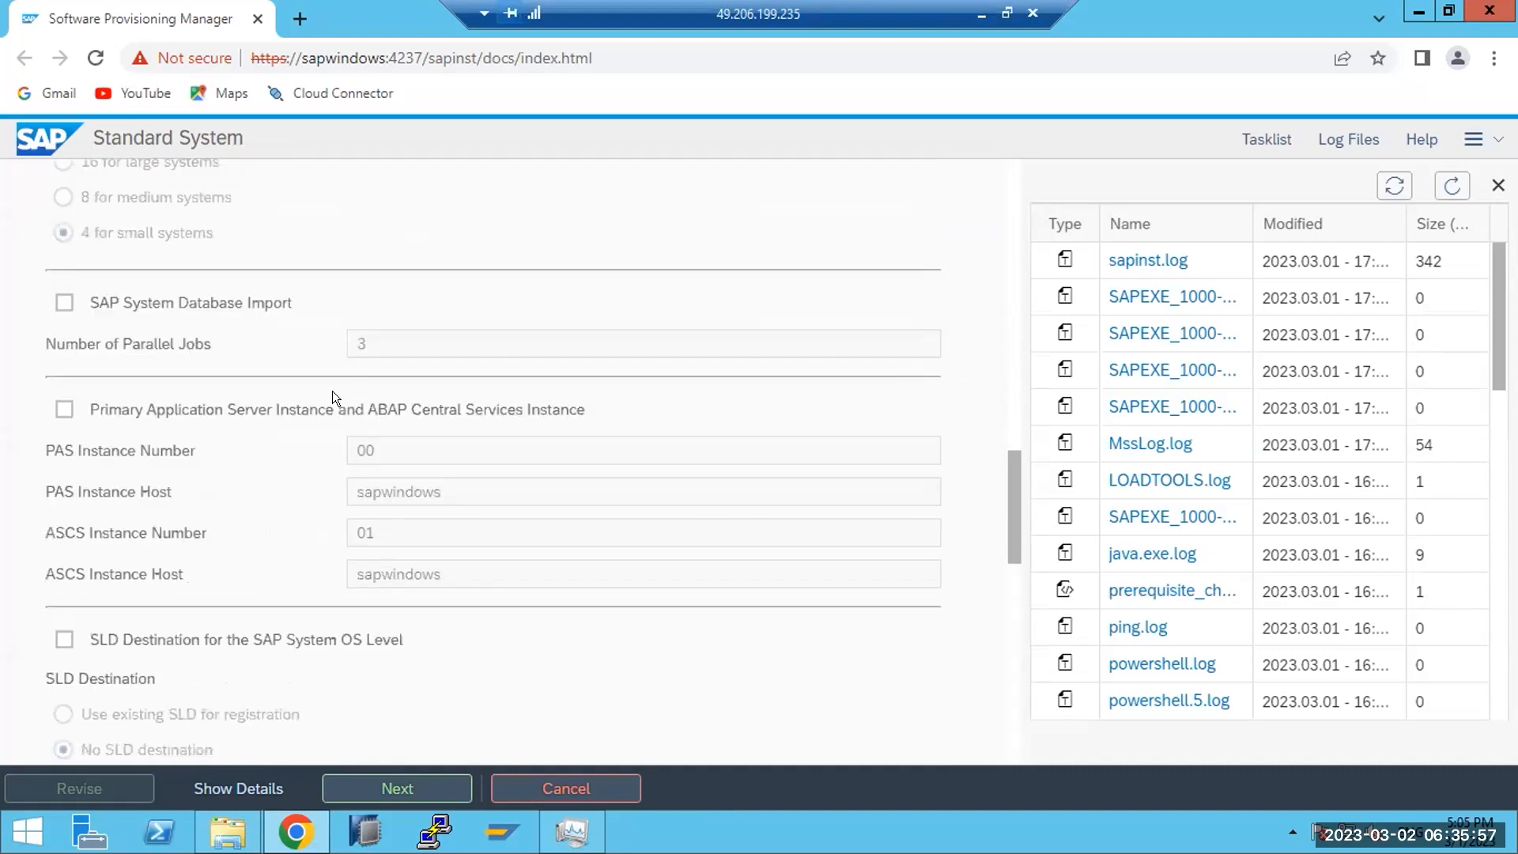
pyautogui.moveTo(162, 343); pyautogui.dragTo(298, 340)
pyautogui.moveTo(72, 456); pyautogui.dragTo(189, 527)
pyautogui.scroll(-6, 187, 527)
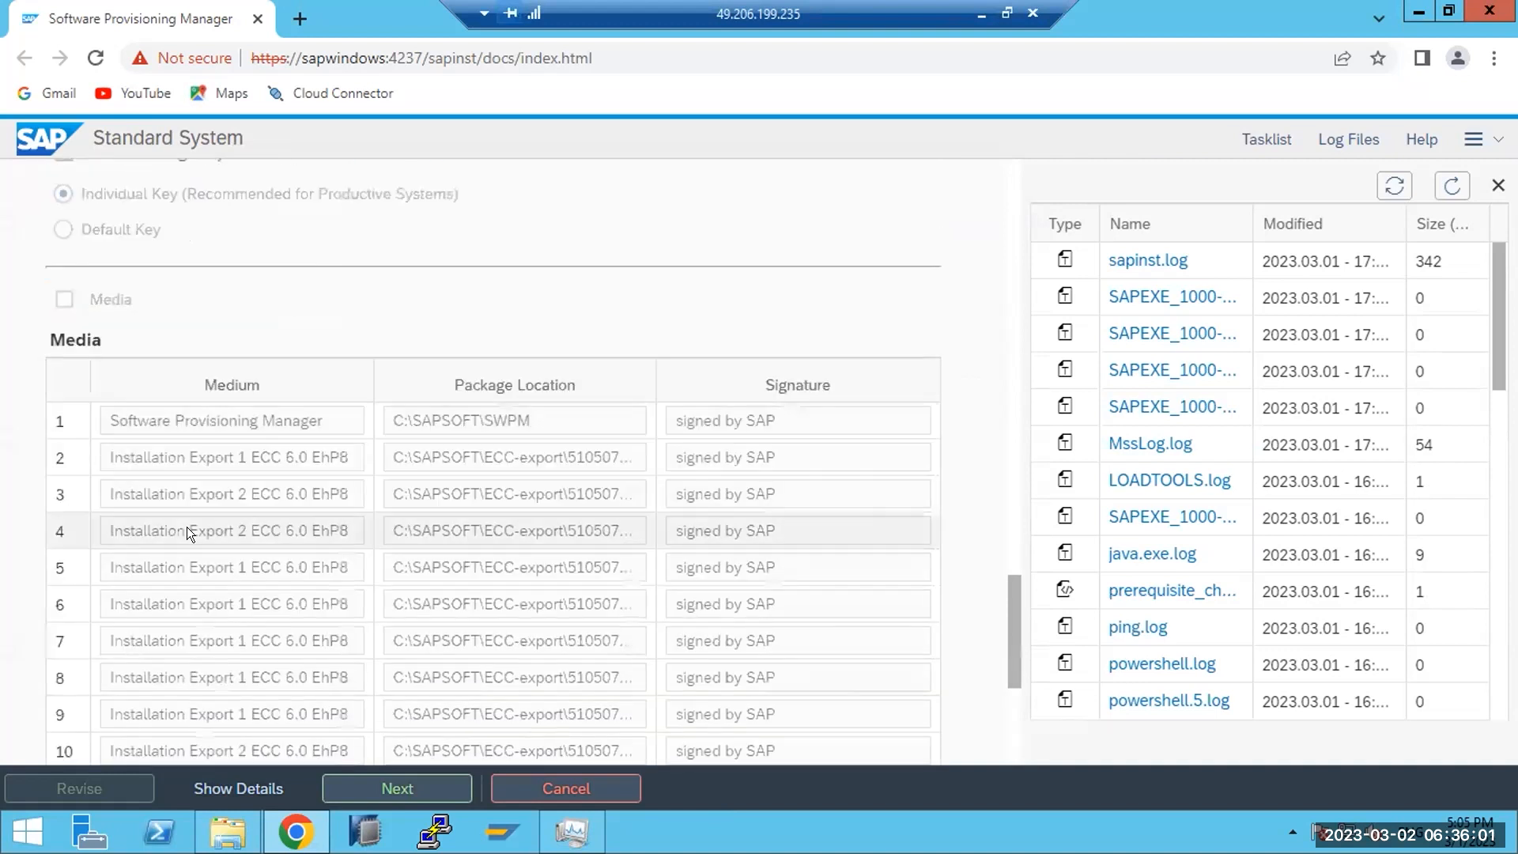
pyautogui.scroll(-3, 186, 526)
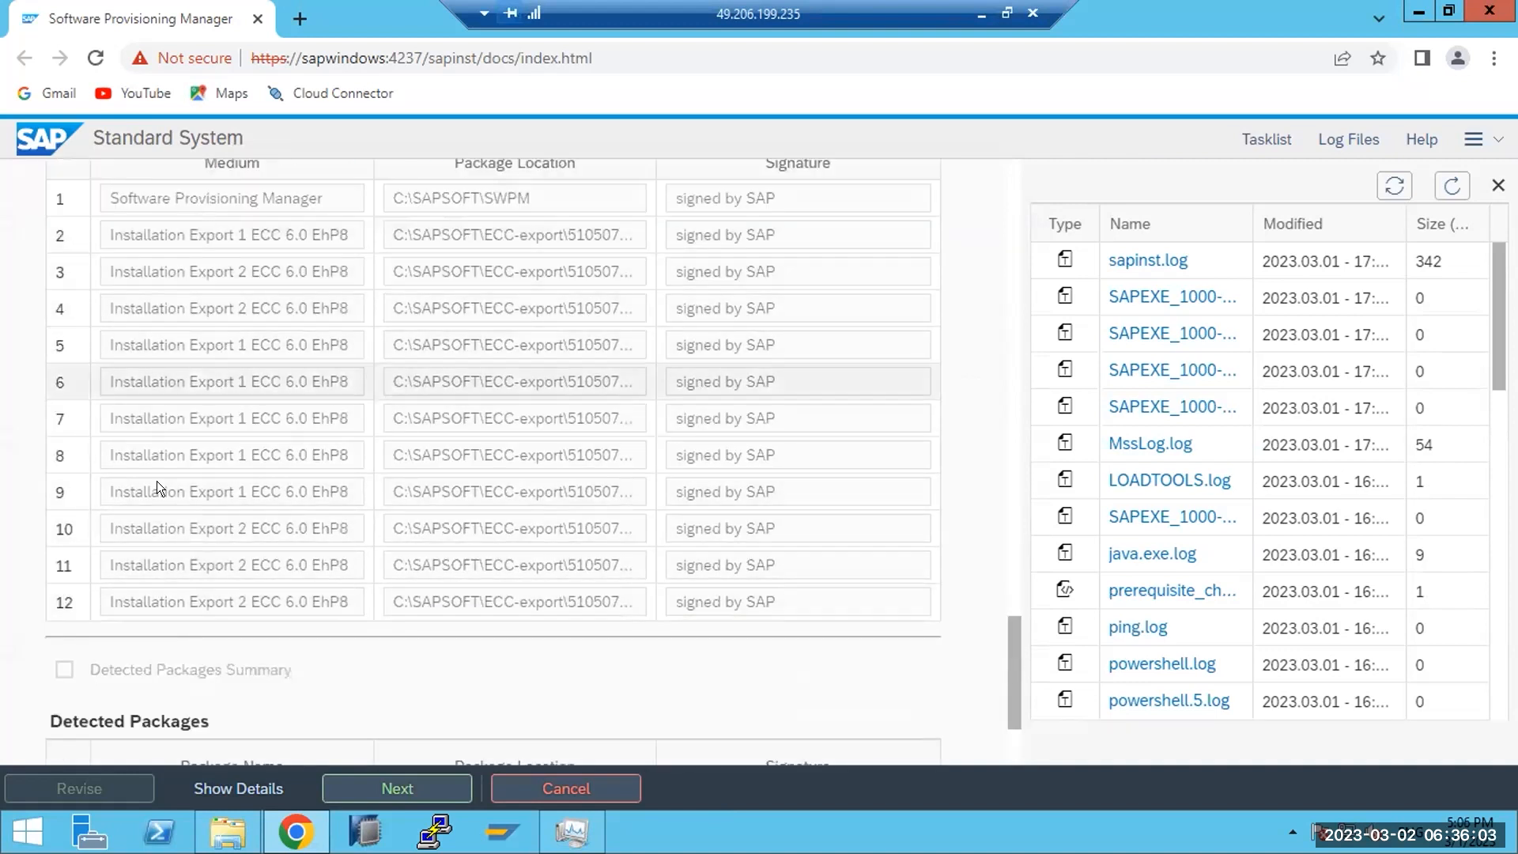
pyautogui.scroll(-3, 156, 522)
pyautogui.scroll(2, 332, 597)
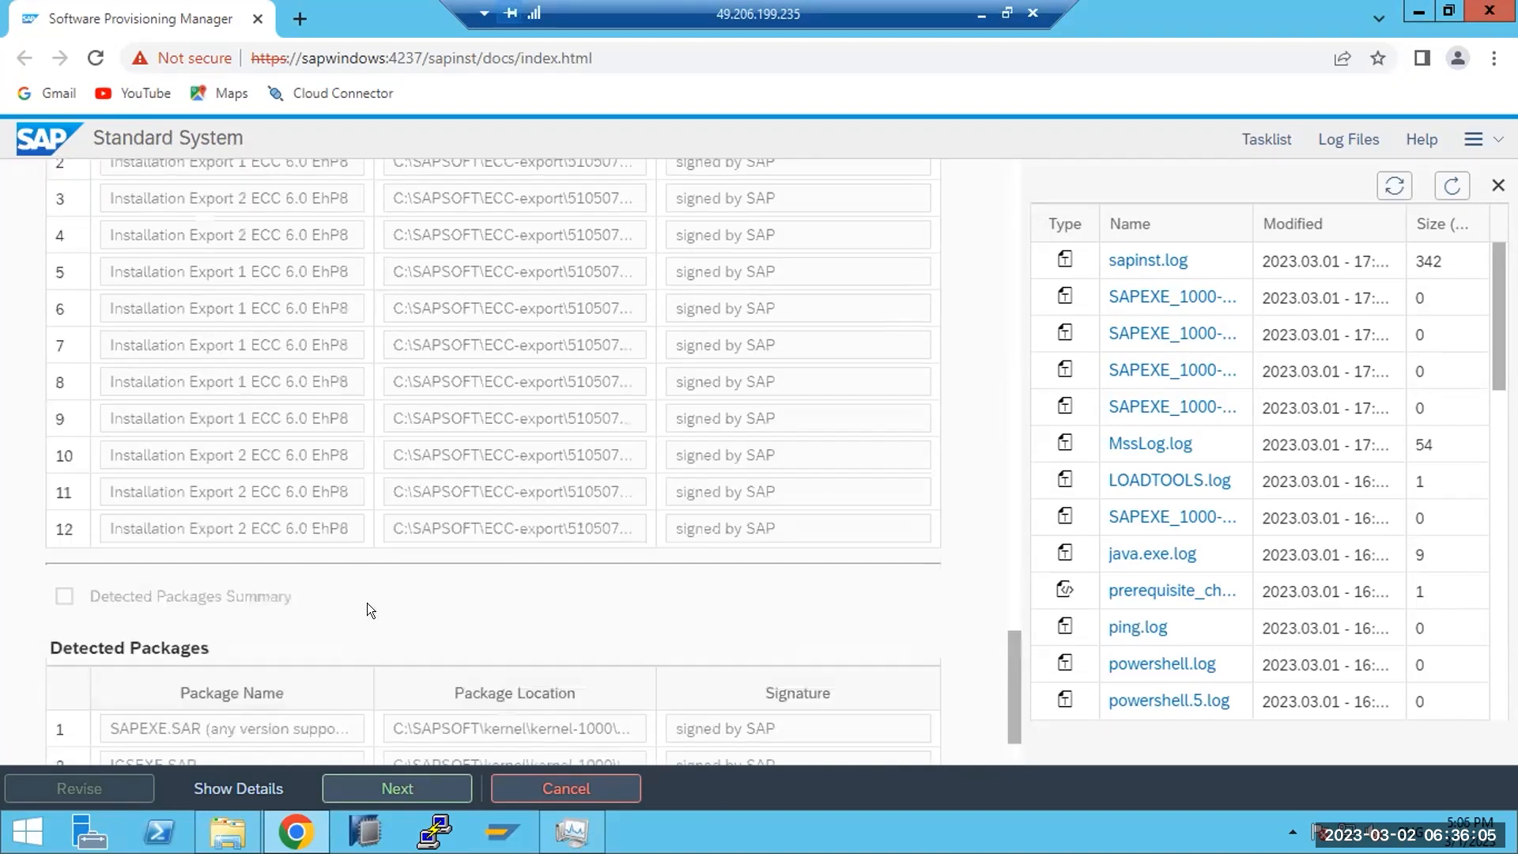
pyautogui.scroll(10, 368, 599)
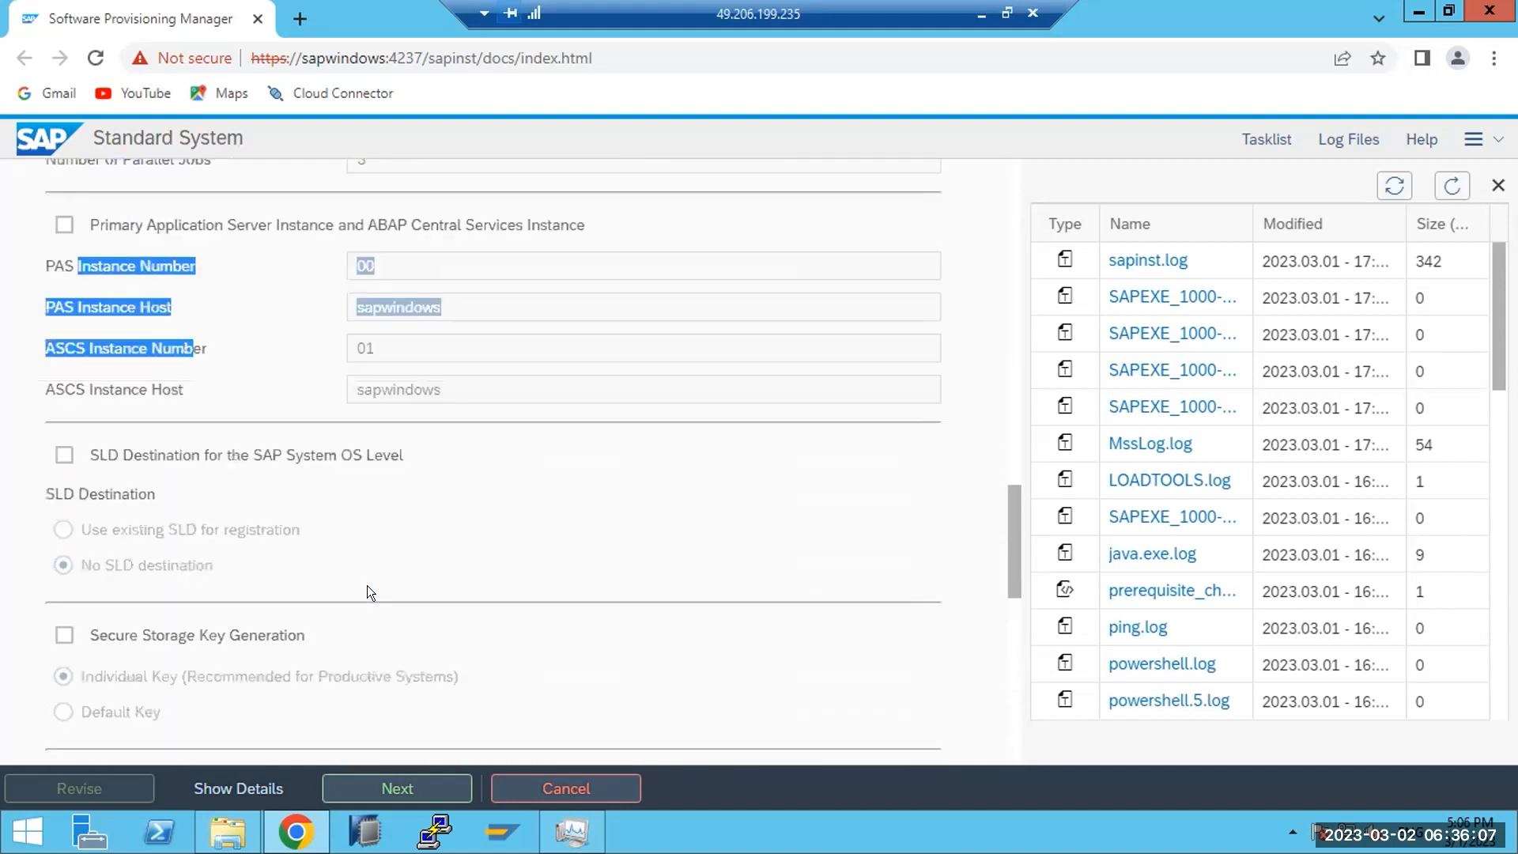
pyautogui.click(279, 366)
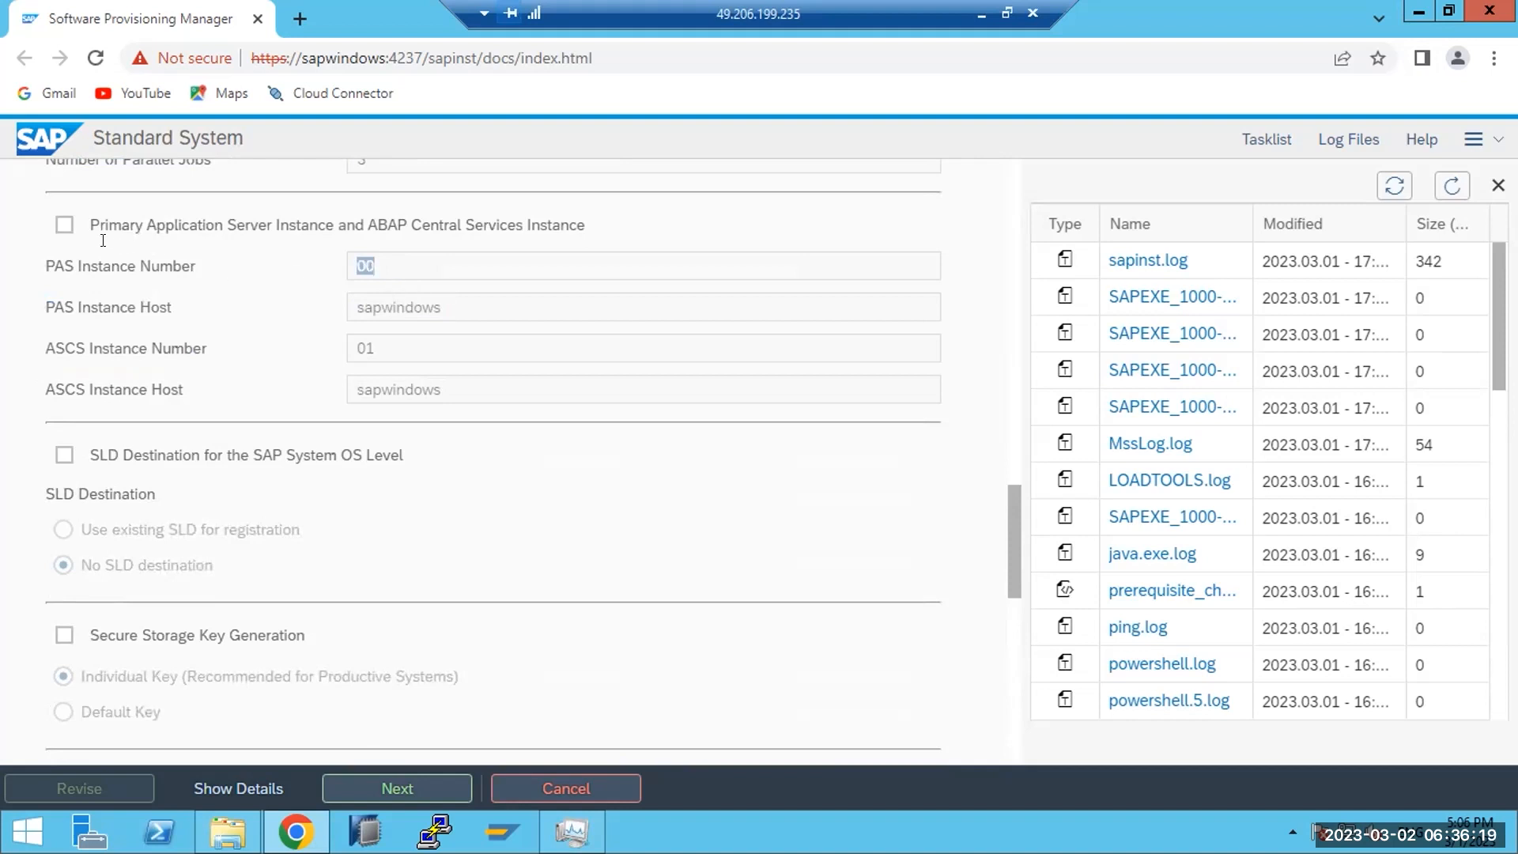
pyautogui.click(55, 229)
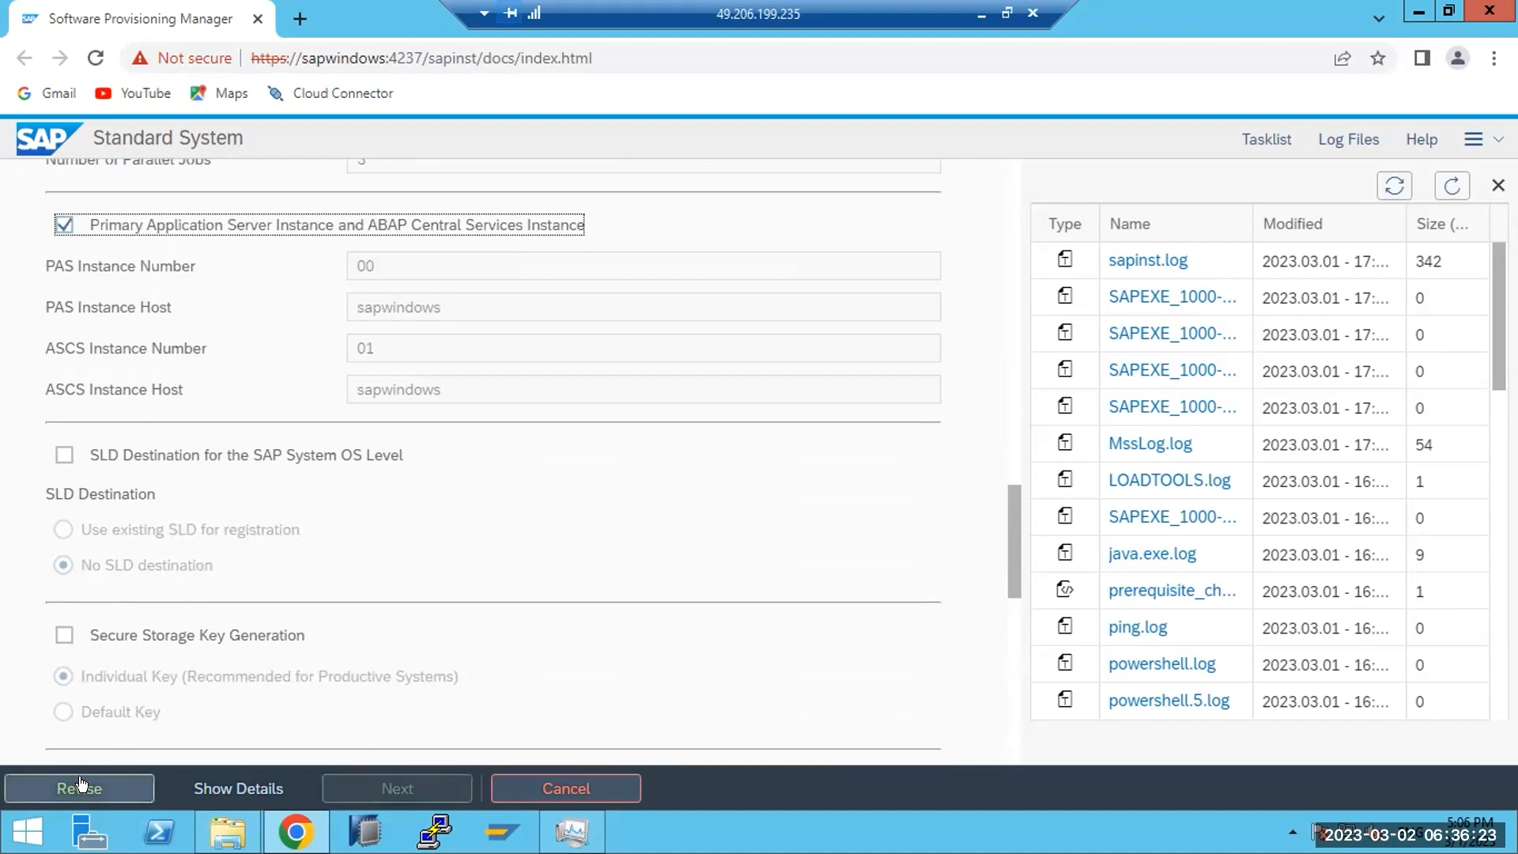
pyautogui.click(63, 229)
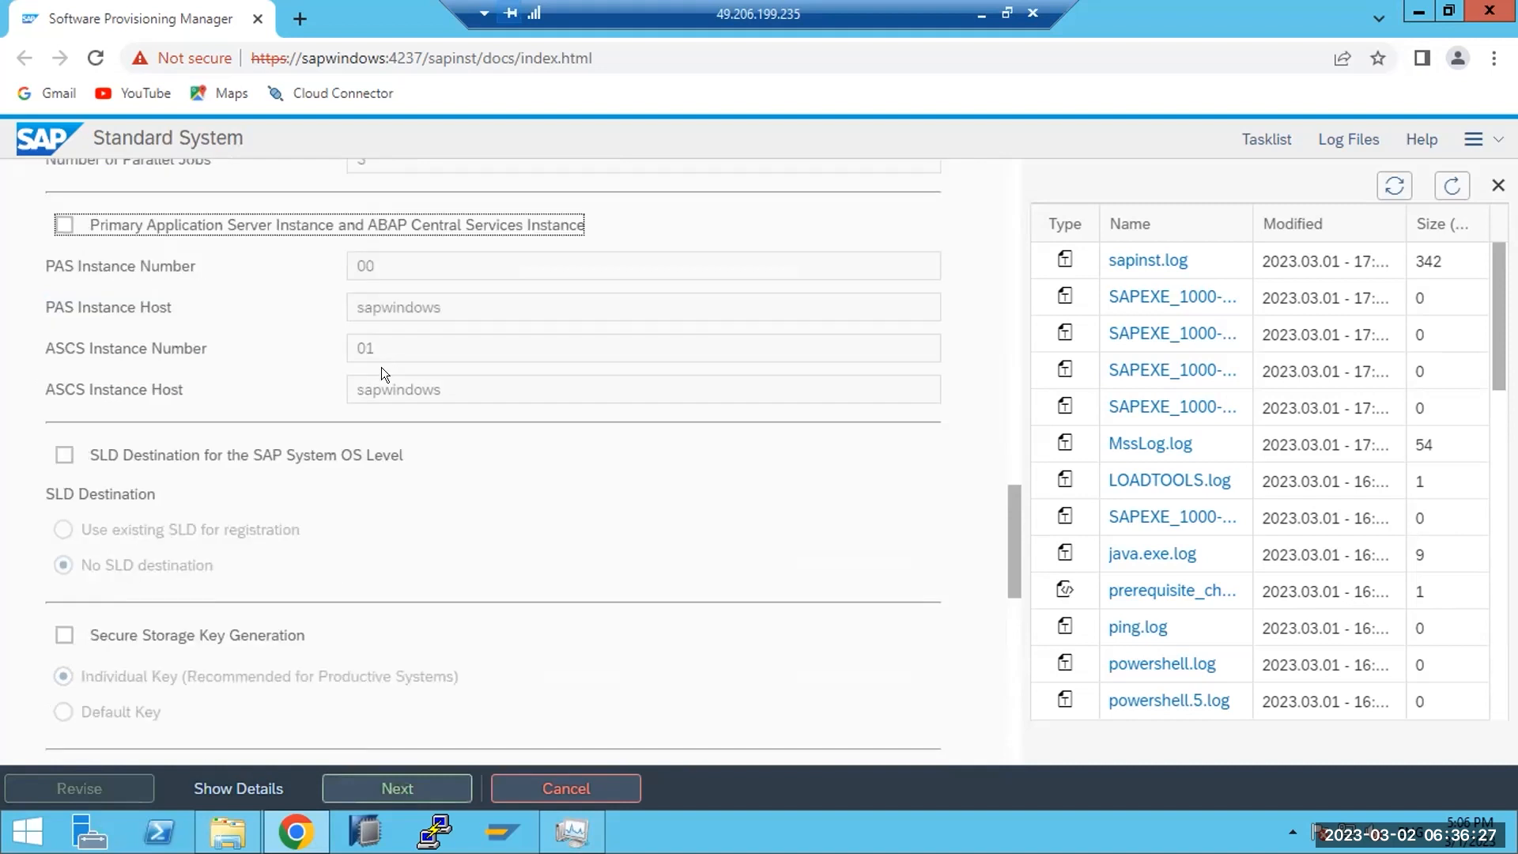
pyautogui.scroll(15, 373, 387)
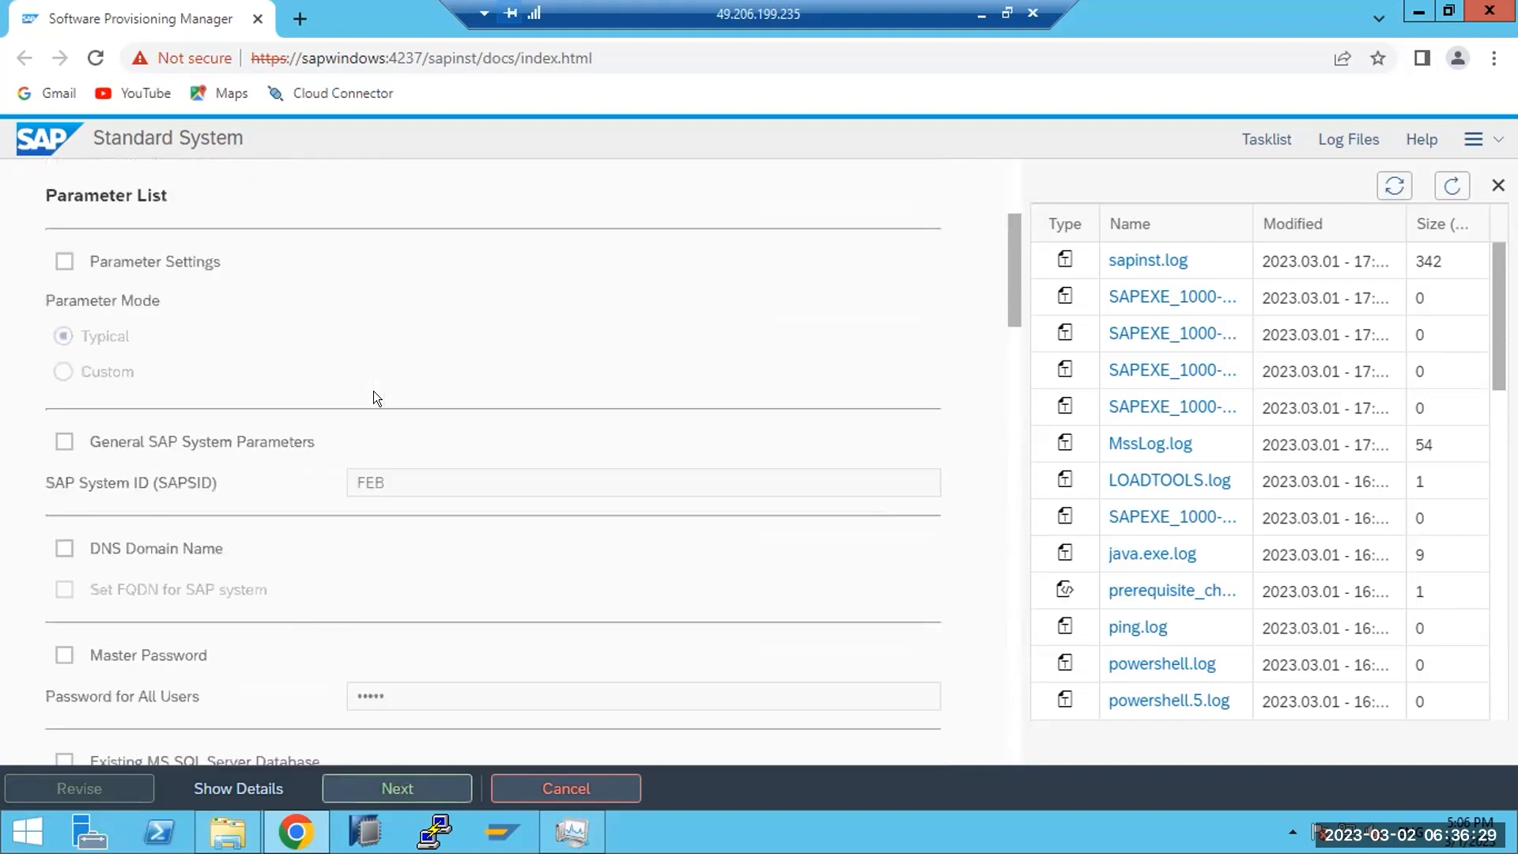
pyautogui.scroll(4, 373, 390)
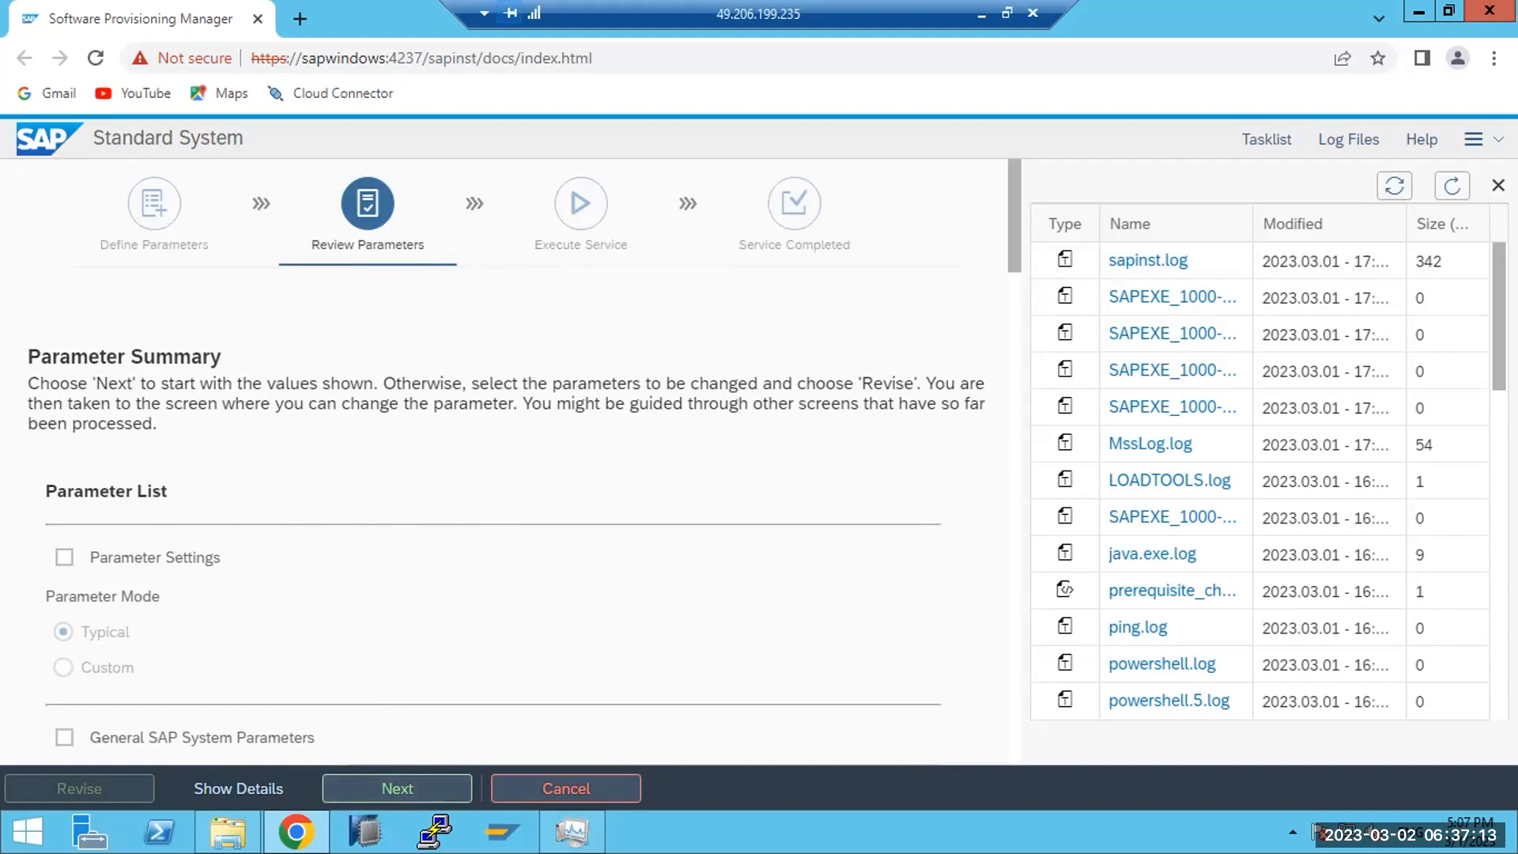
pyautogui.click(1450, 189)
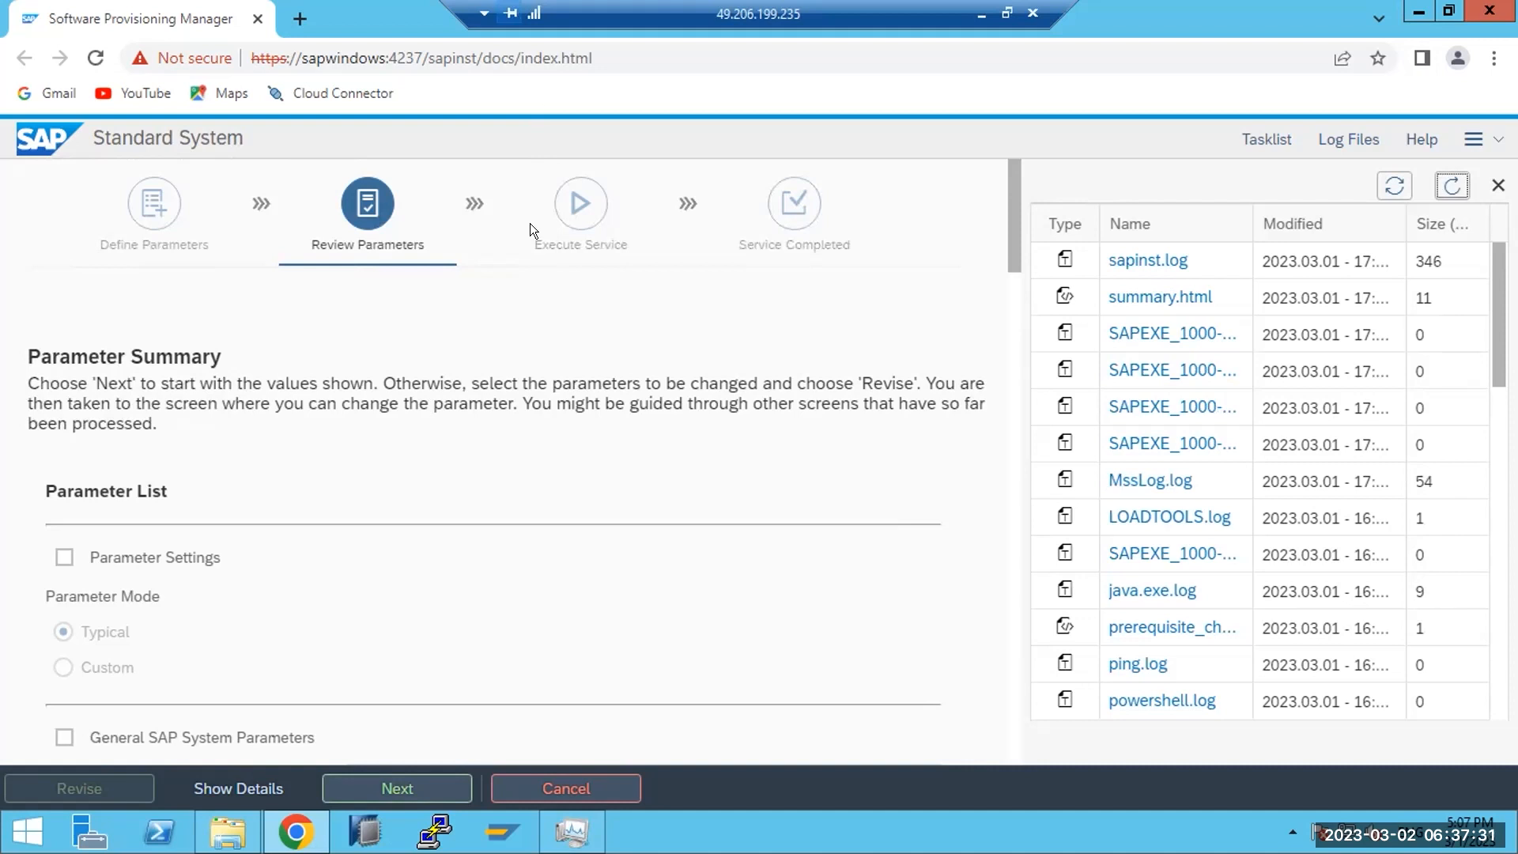
# Cancel and confirm cancelling the installation run, then close the installer's browser window
pyautogui.click(569, 781)
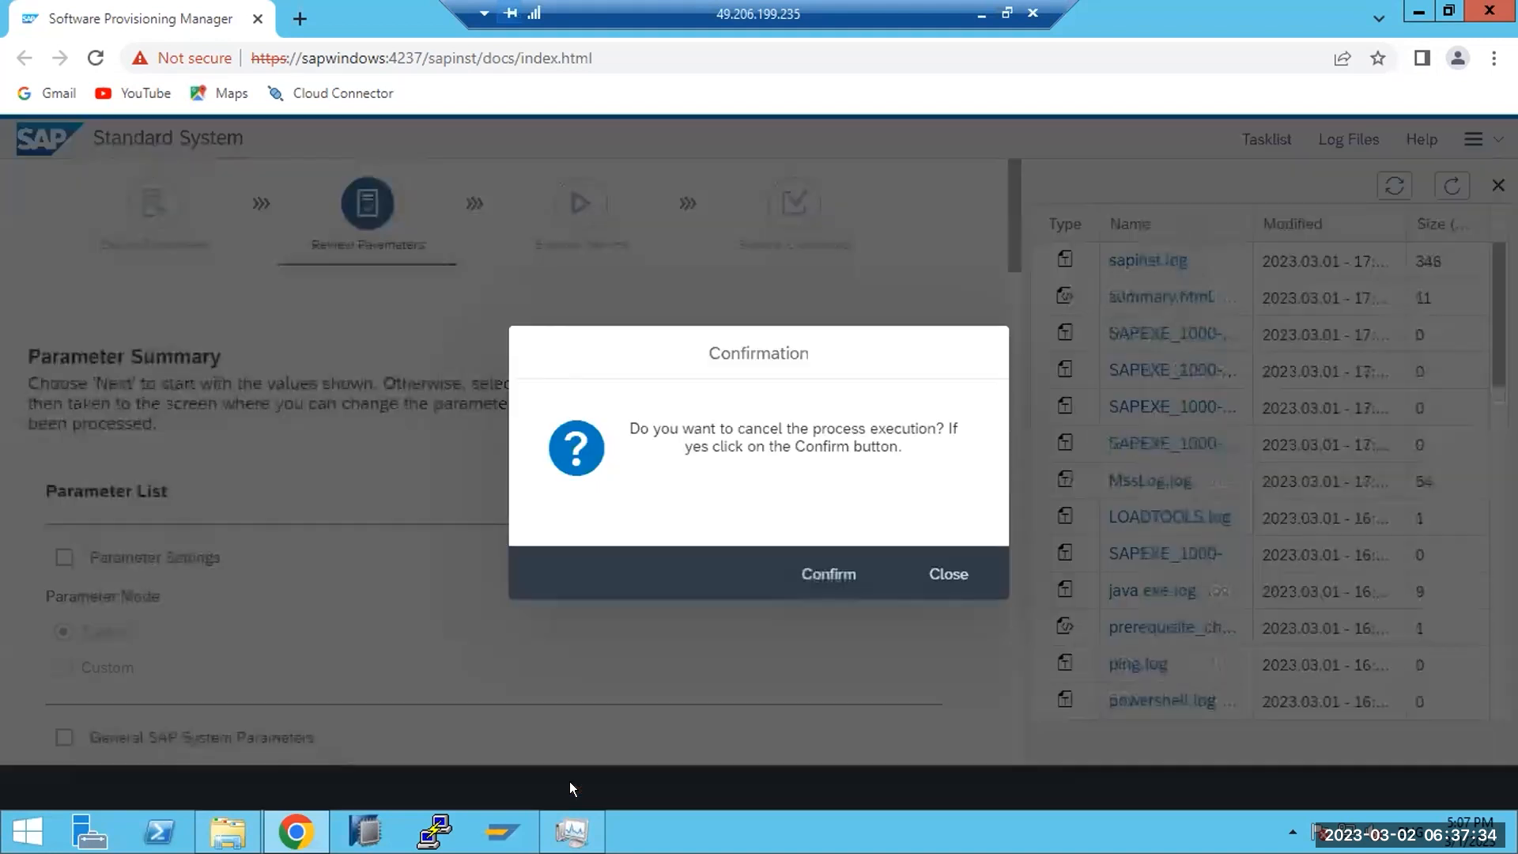
pyautogui.click(808, 571)
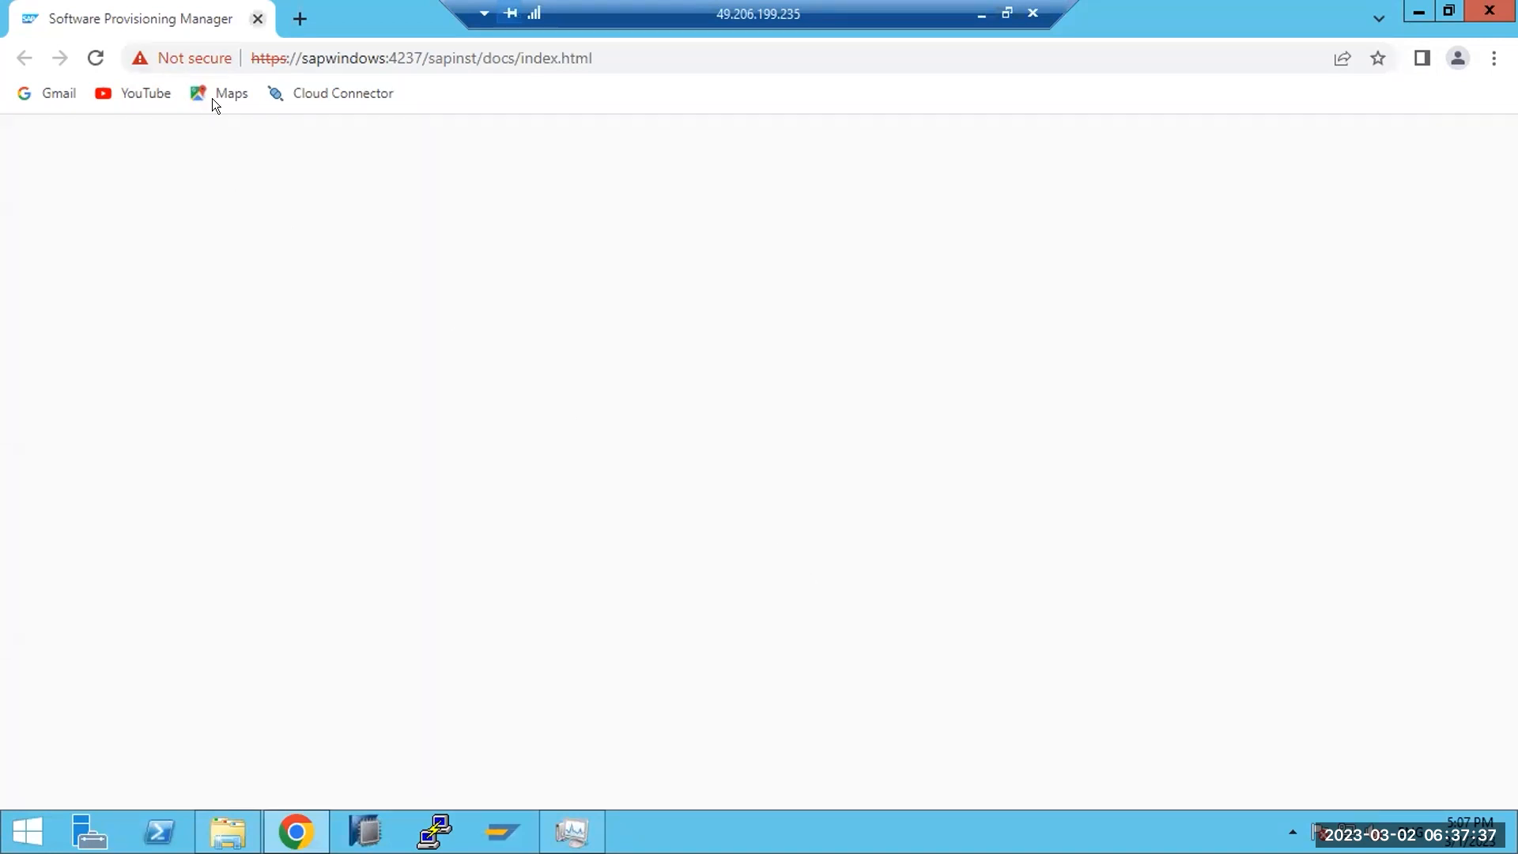
pyautogui.click(257, 19)
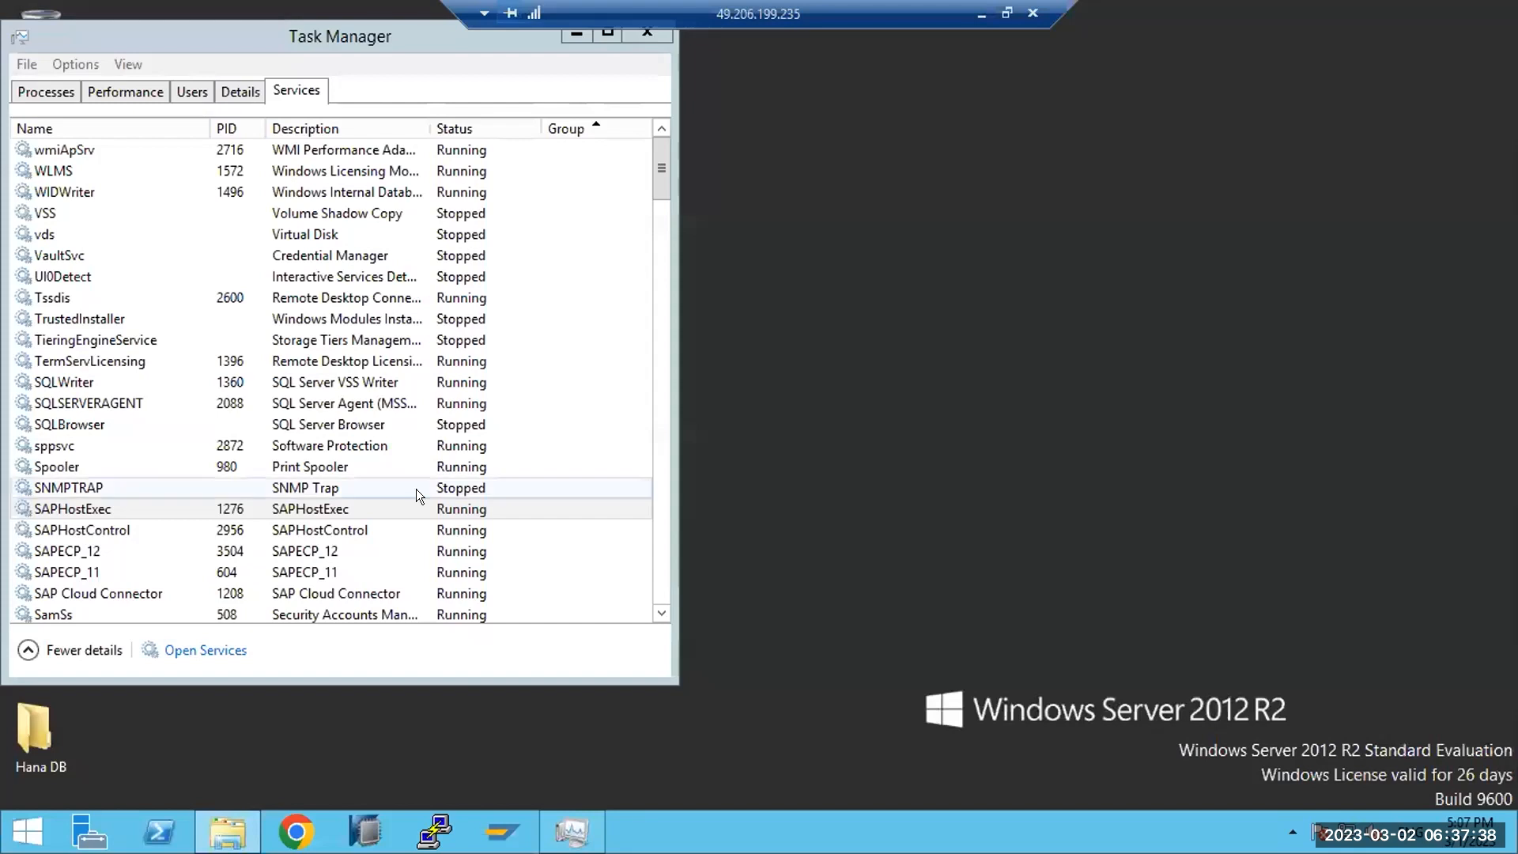
# End the sapinst.exe process tree in Task Manager Details, close Program Starter, and exit Task Manager
pyautogui.click(214, 87)
pyautogui.click(152, 264)
pyautogui.click(82, 168)
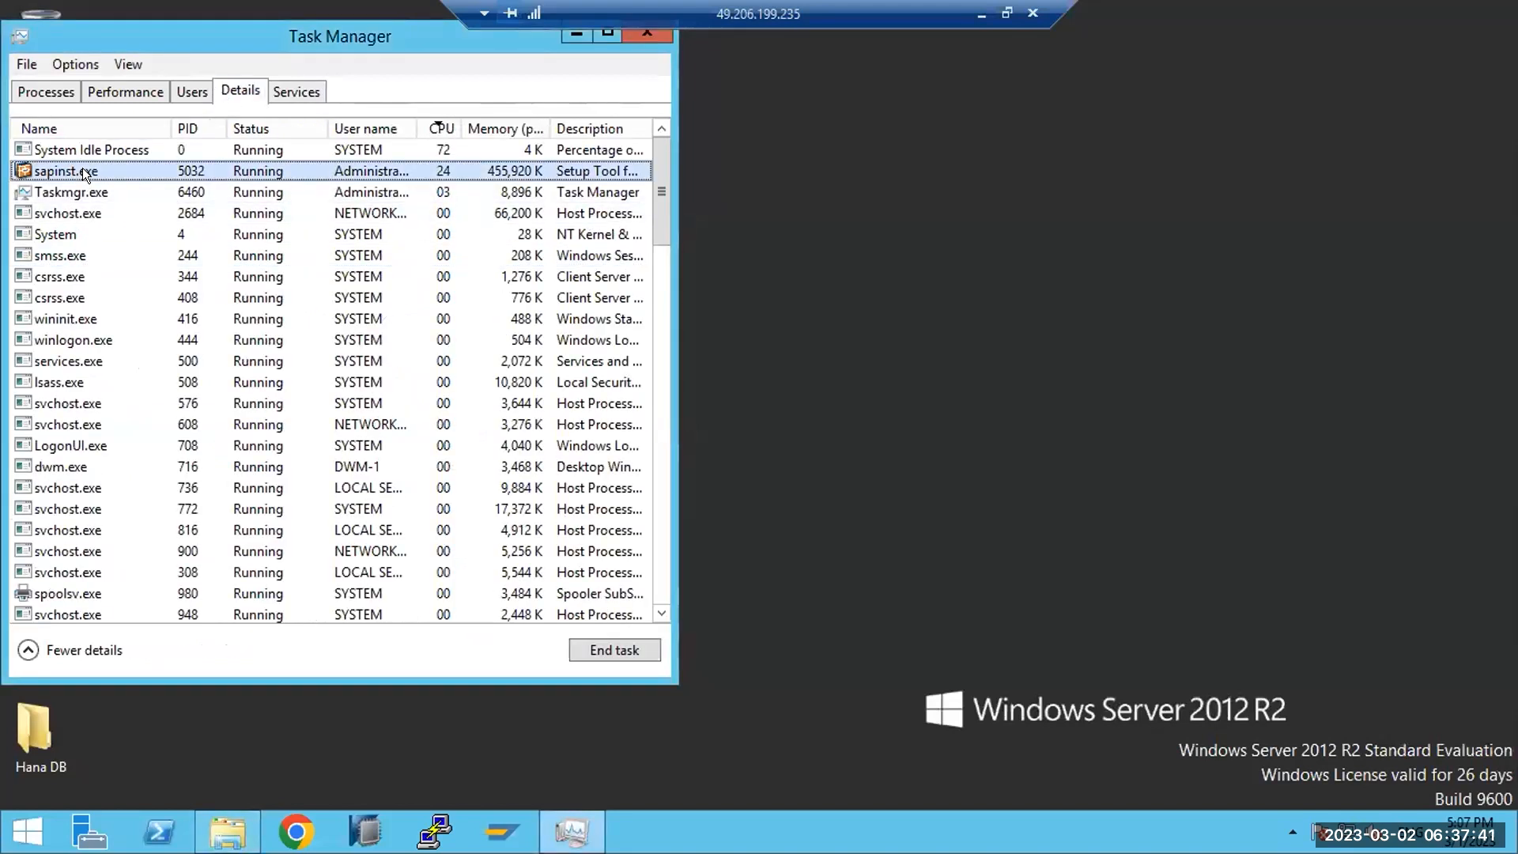
pyautogui.rightClick(83, 167)
pyautogui.click(141, 210)
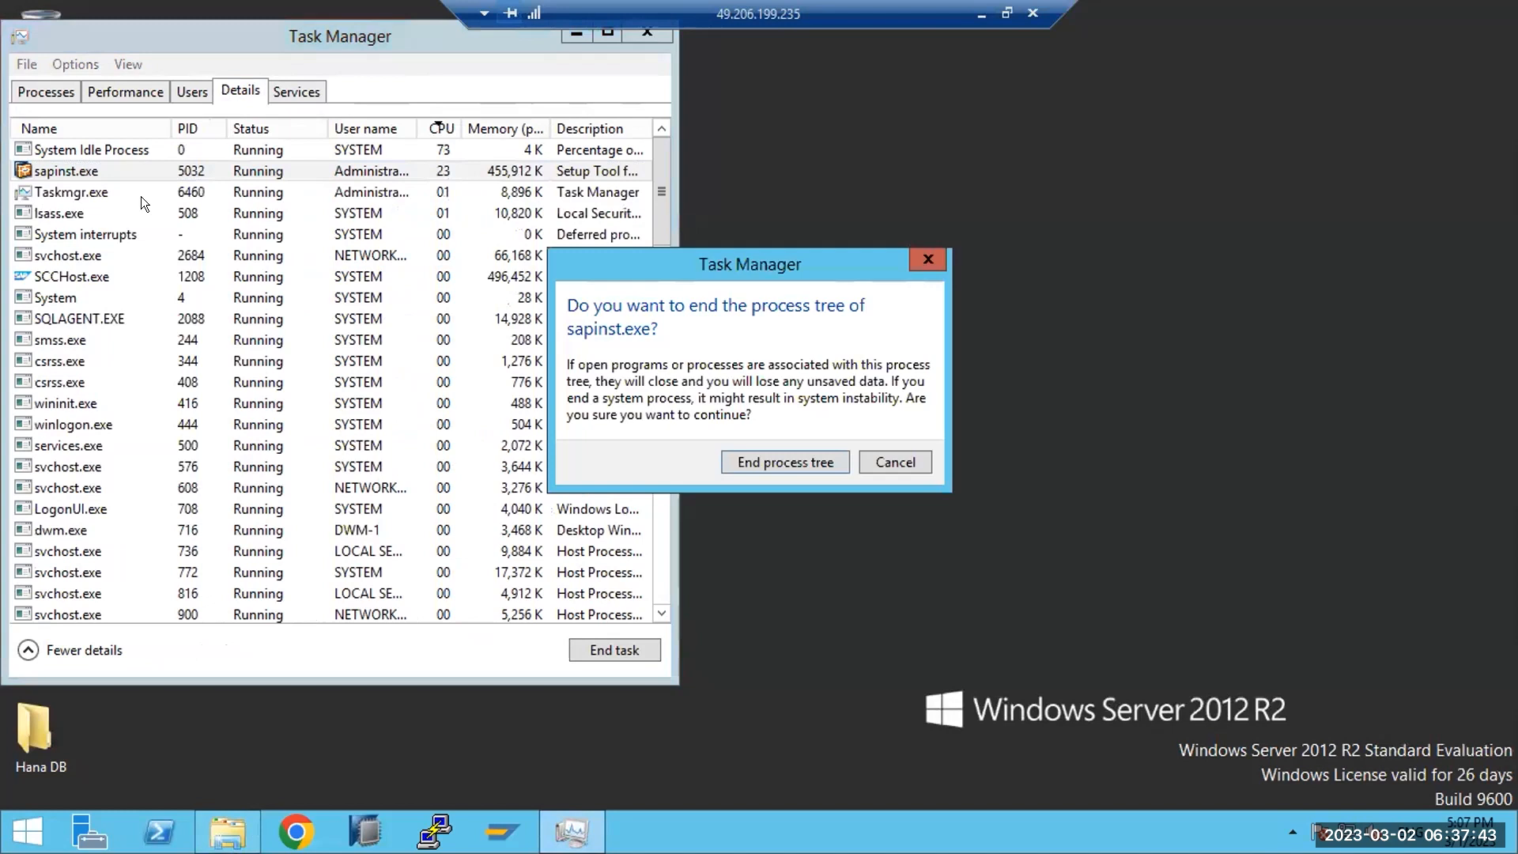
pyautogui.click(763, 443)
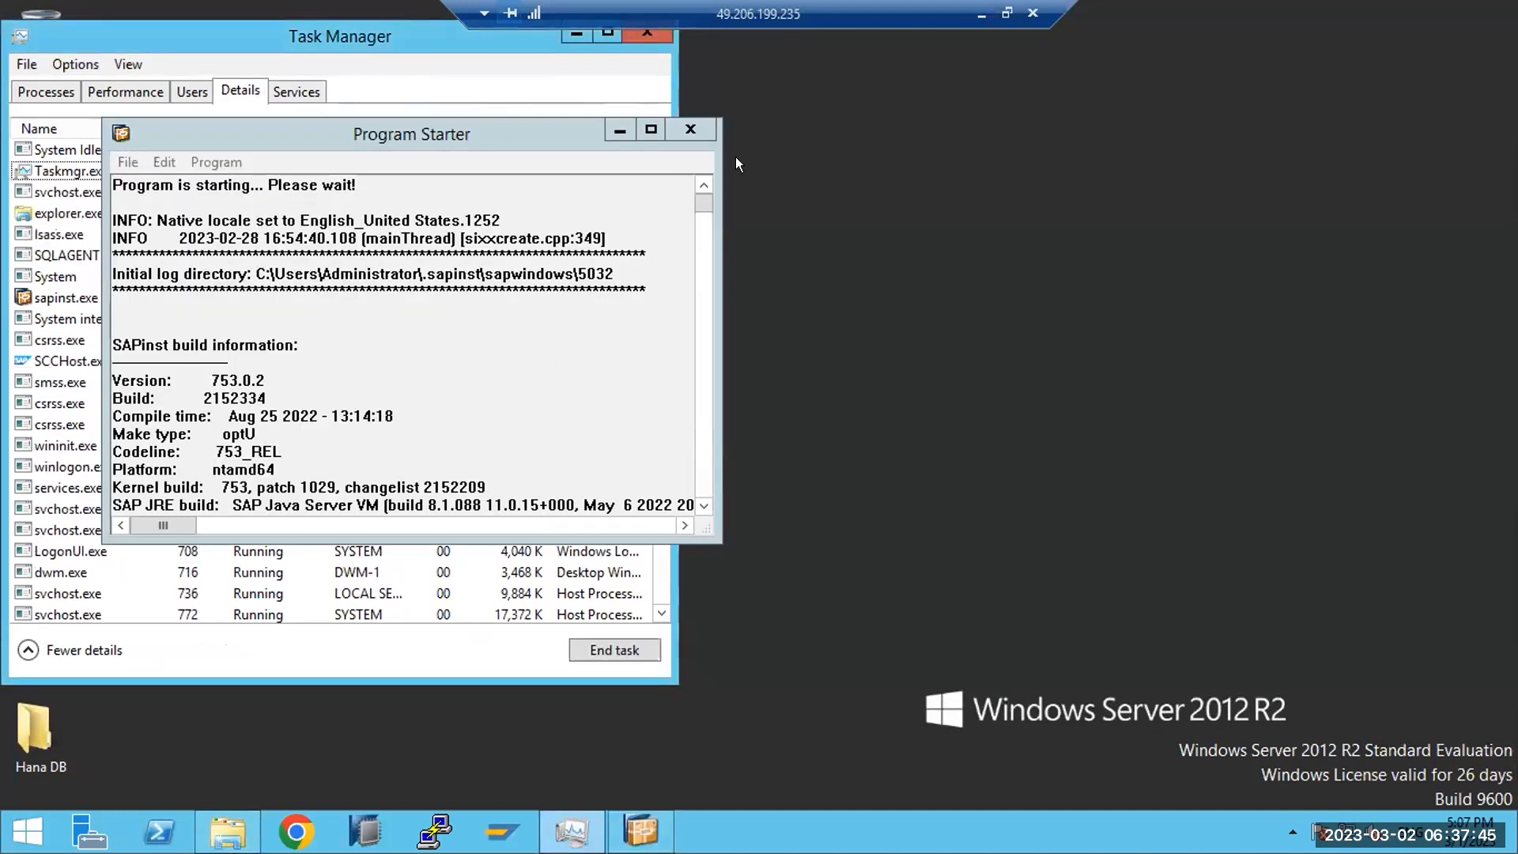
pyautogui.click(700, 123)
pyautogui.click(125, 342)
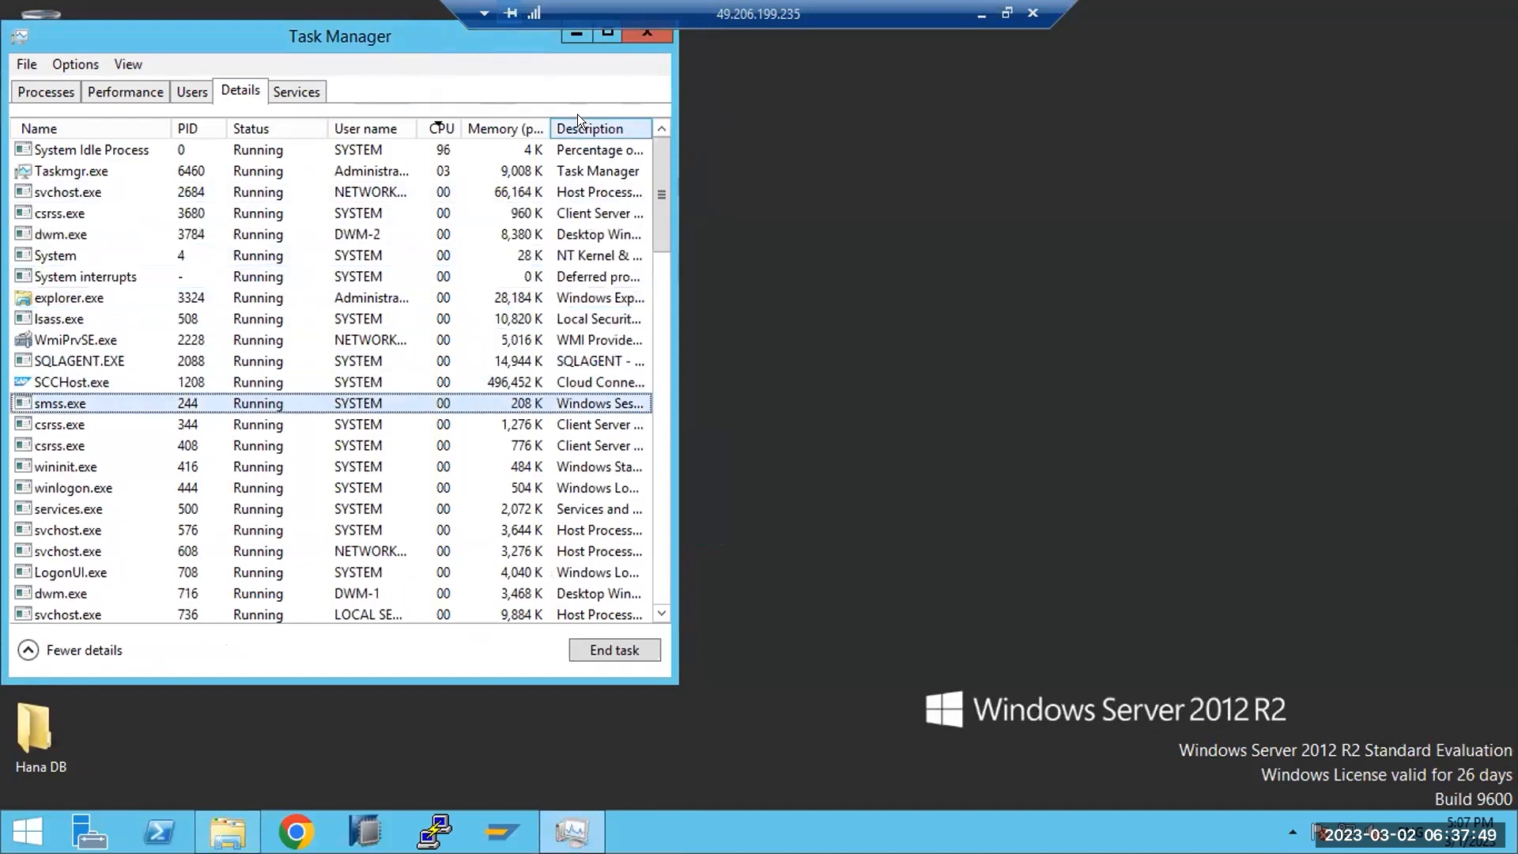
pyautogui.click(27, 64)
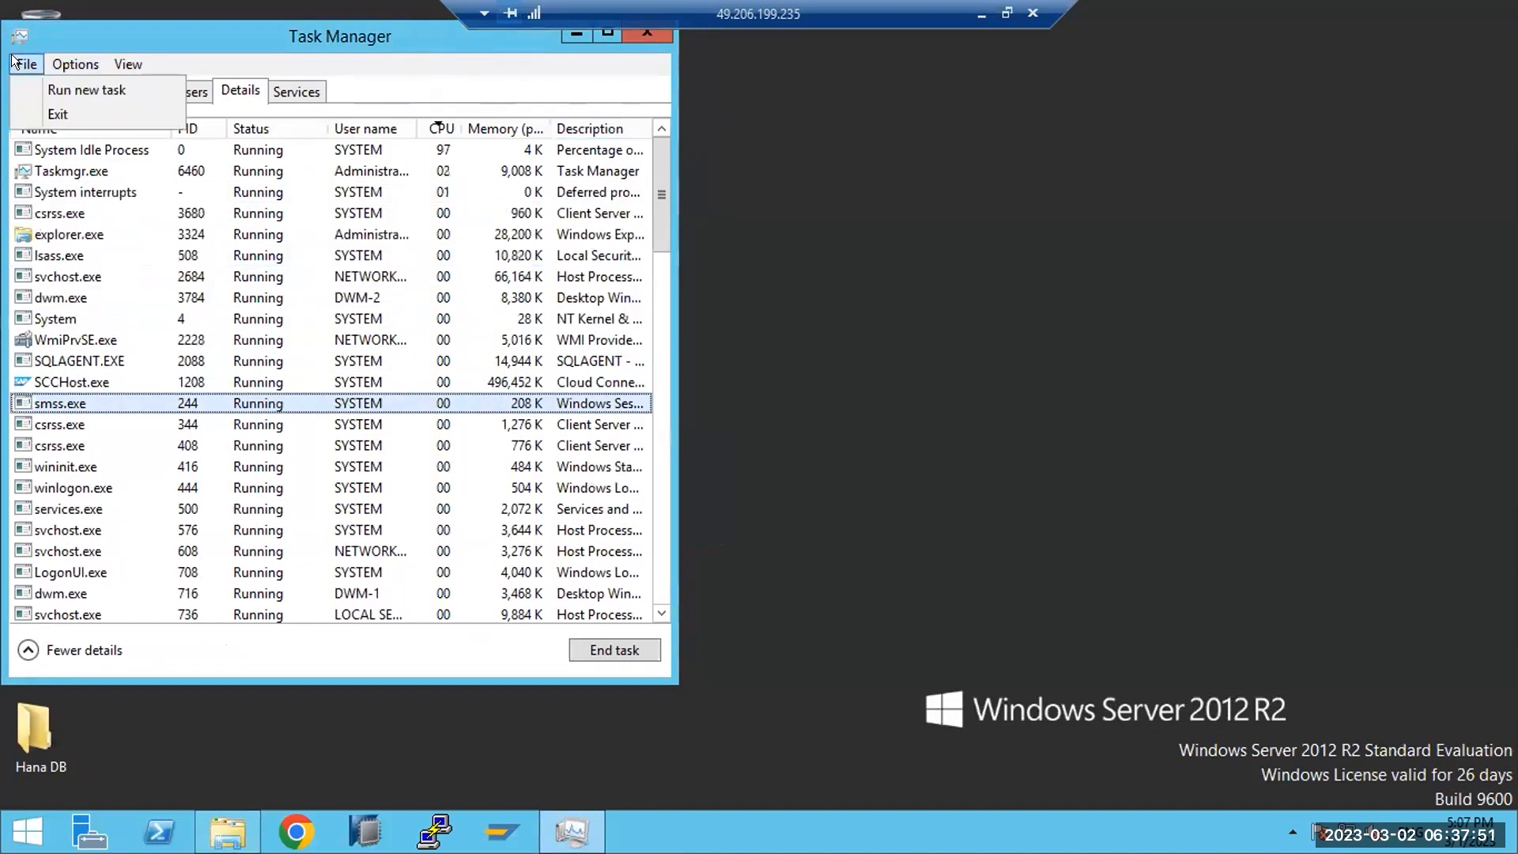
pyautogui.click(37, 111)
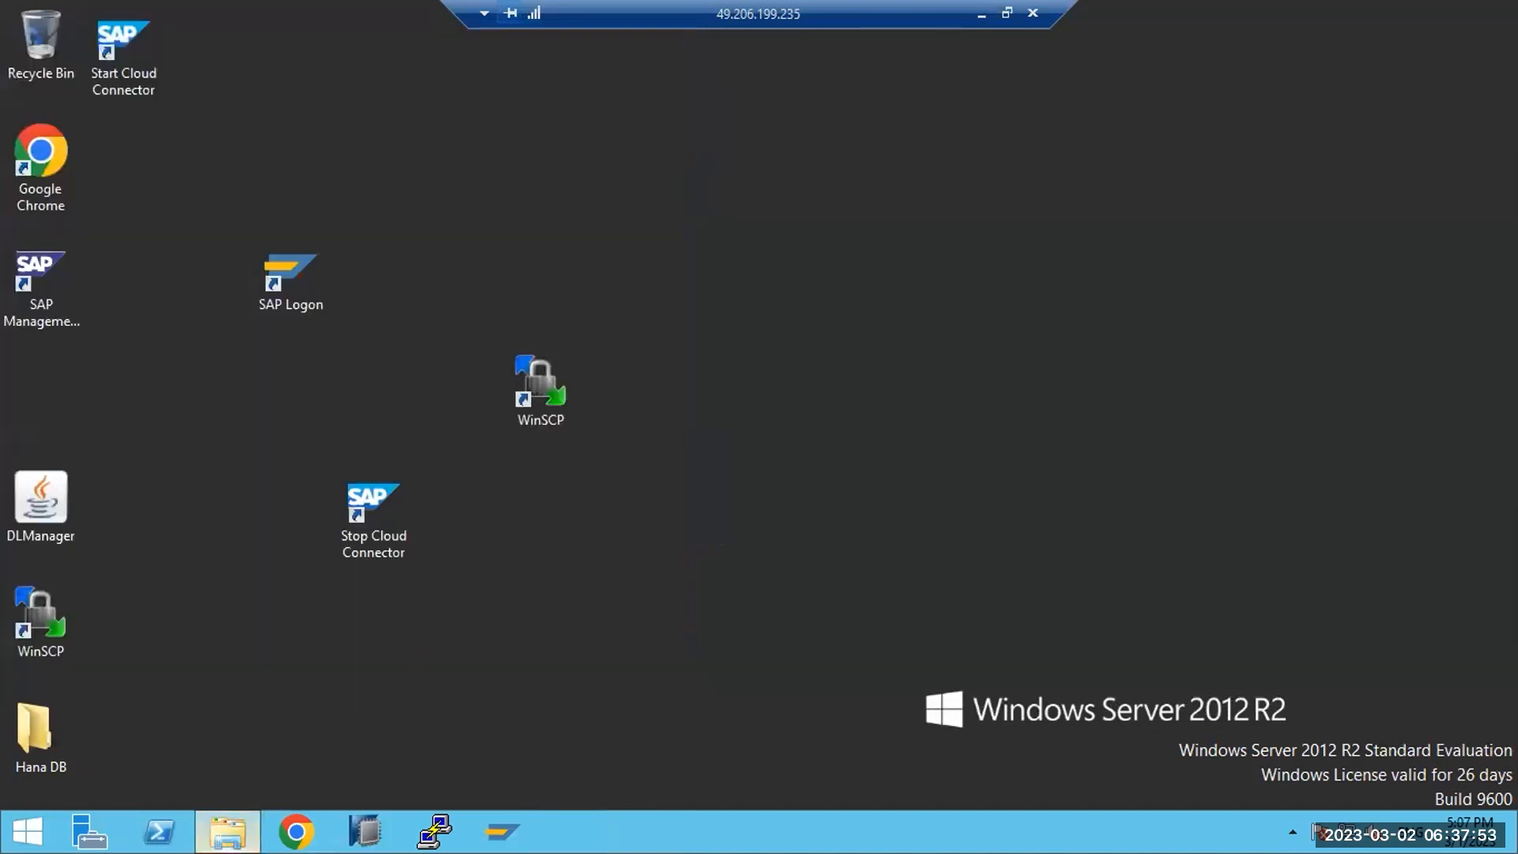
# Restore File Explorer and navigate to the C:\SAPSOFT folder
pyautogui.click(228, 830)
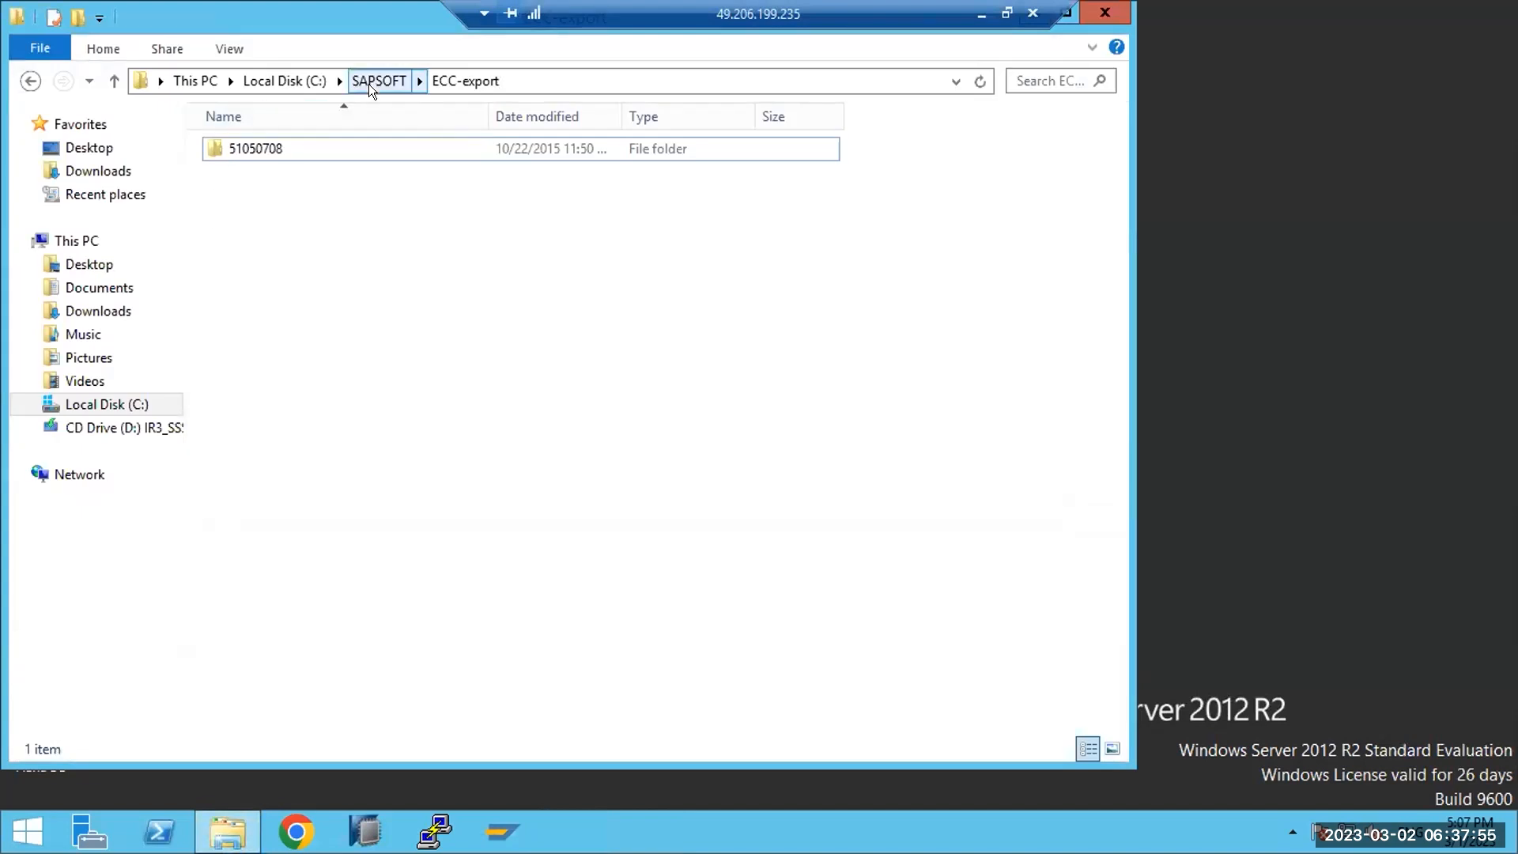
pyautogui.click(368, 82)
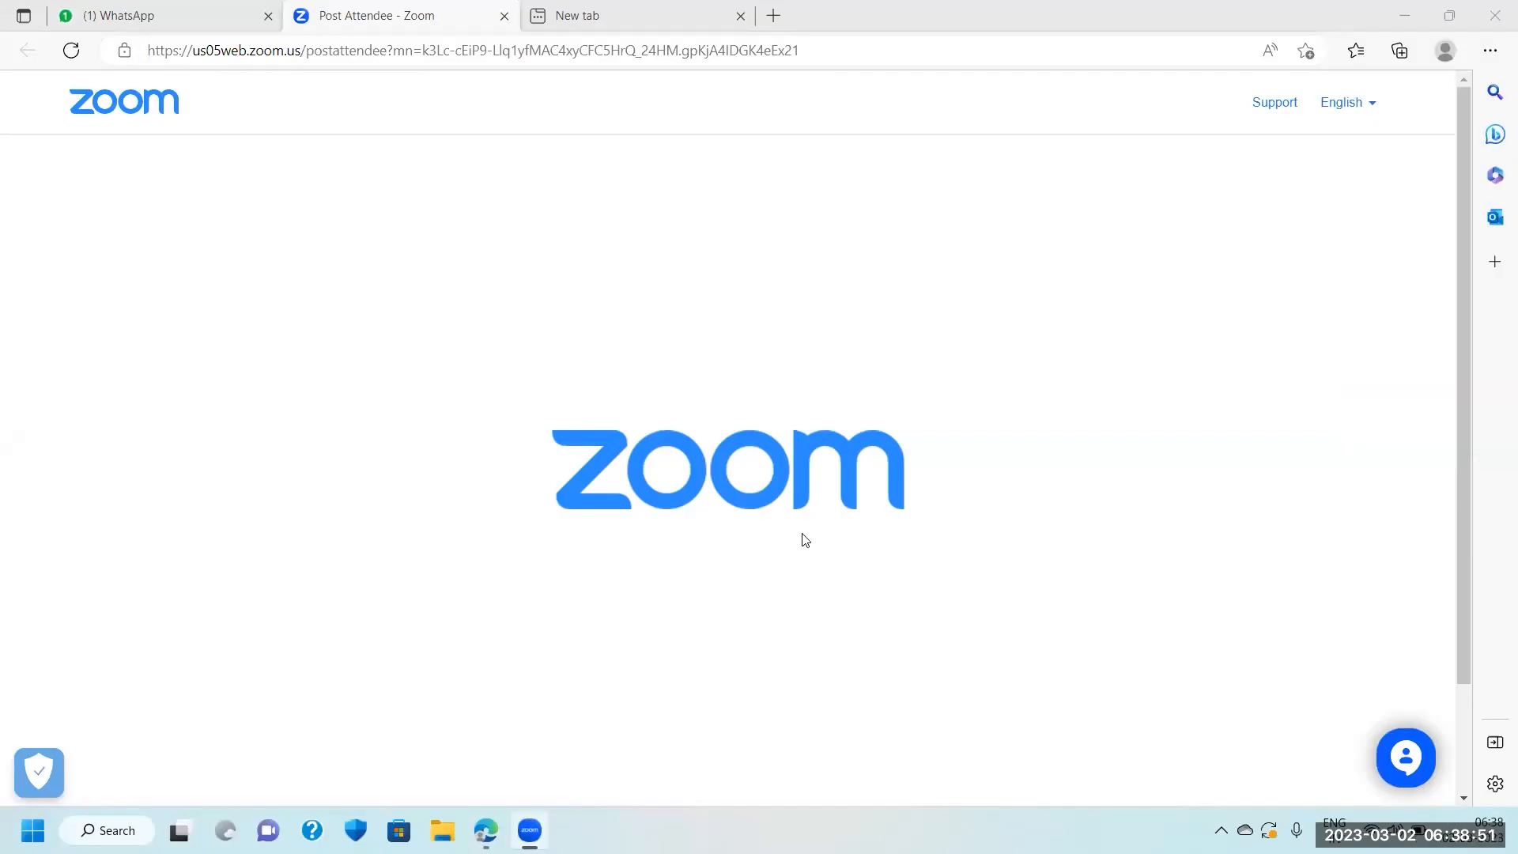
pyautogui.press('super+r')
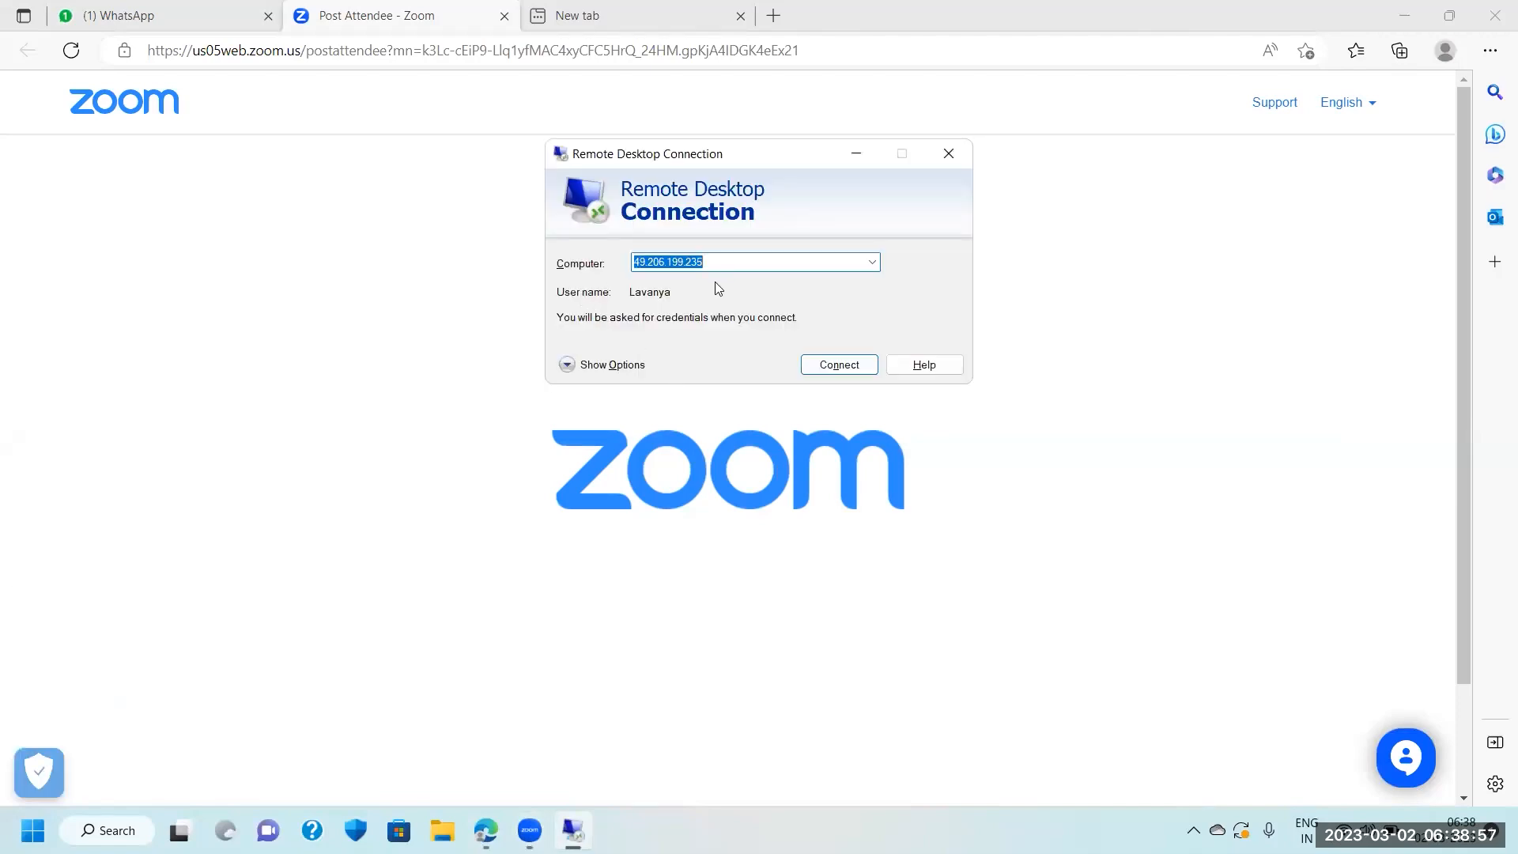
pyautogui.click(952, 154)
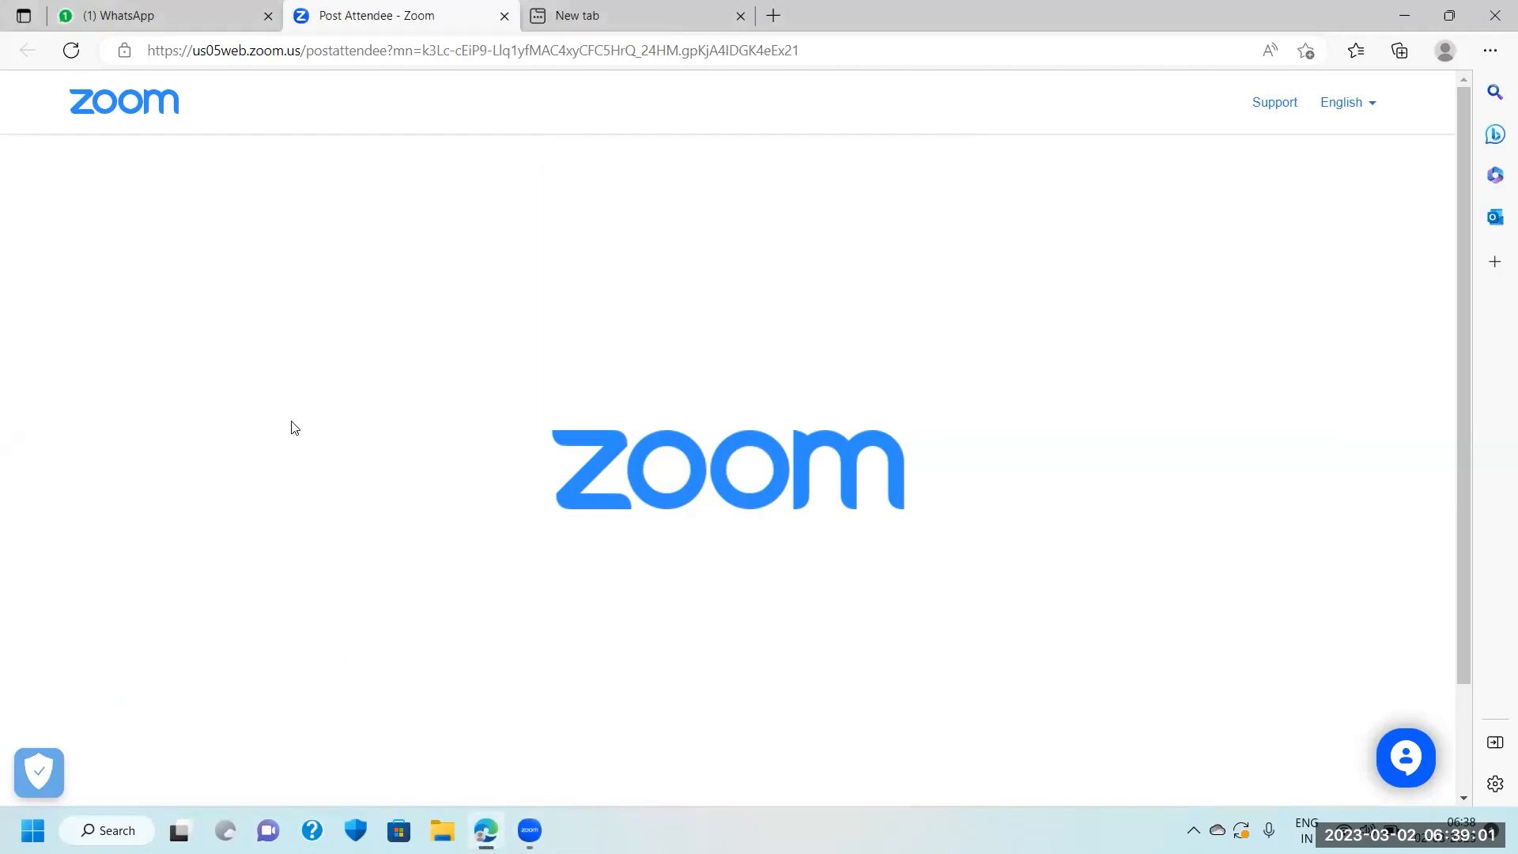
pyautogui.press('super+r')
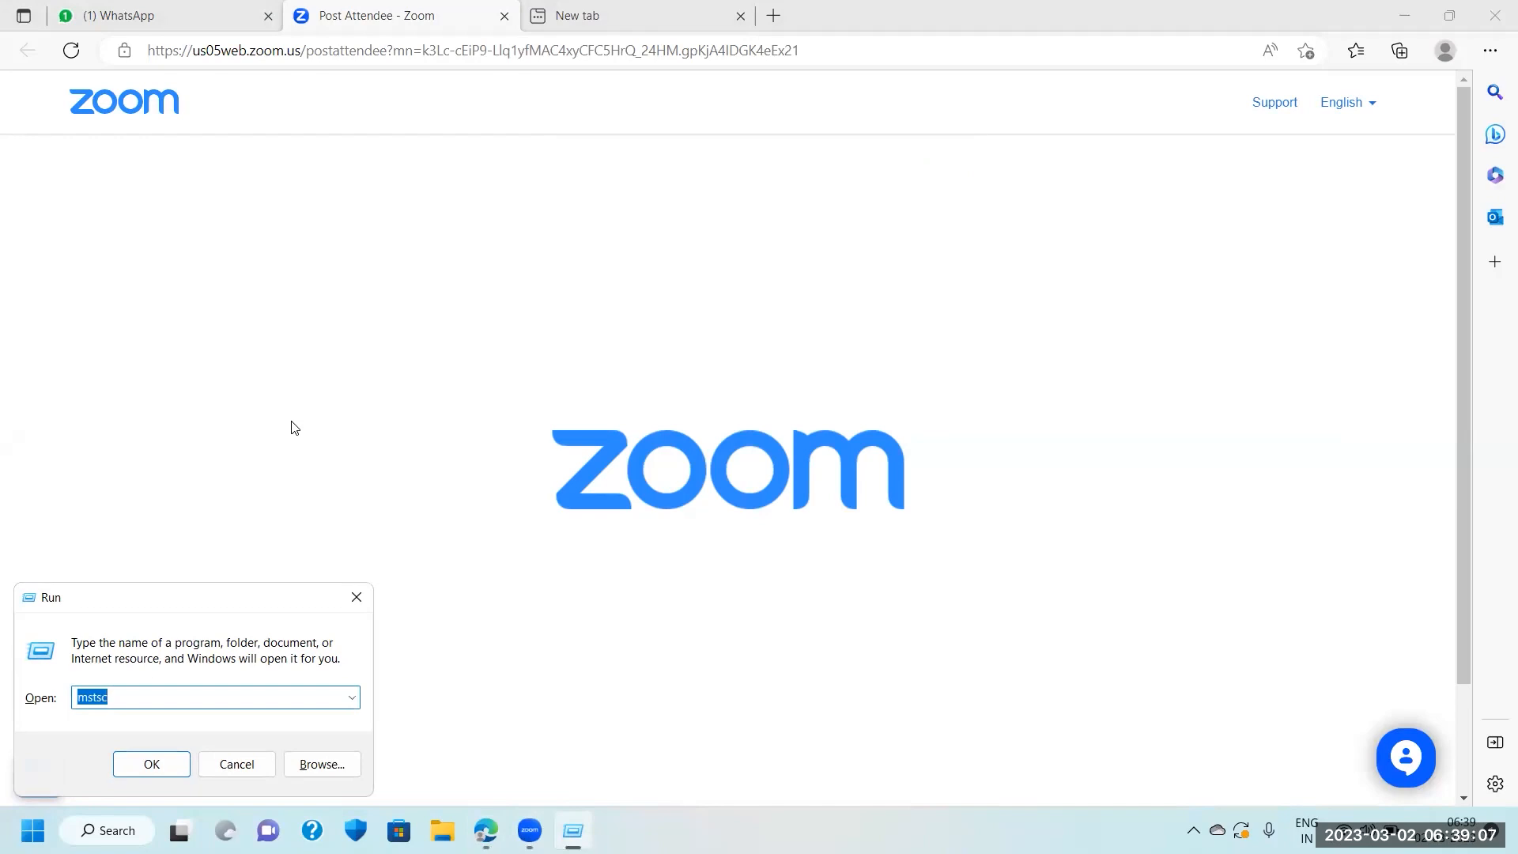
pyautogui.press('Return')
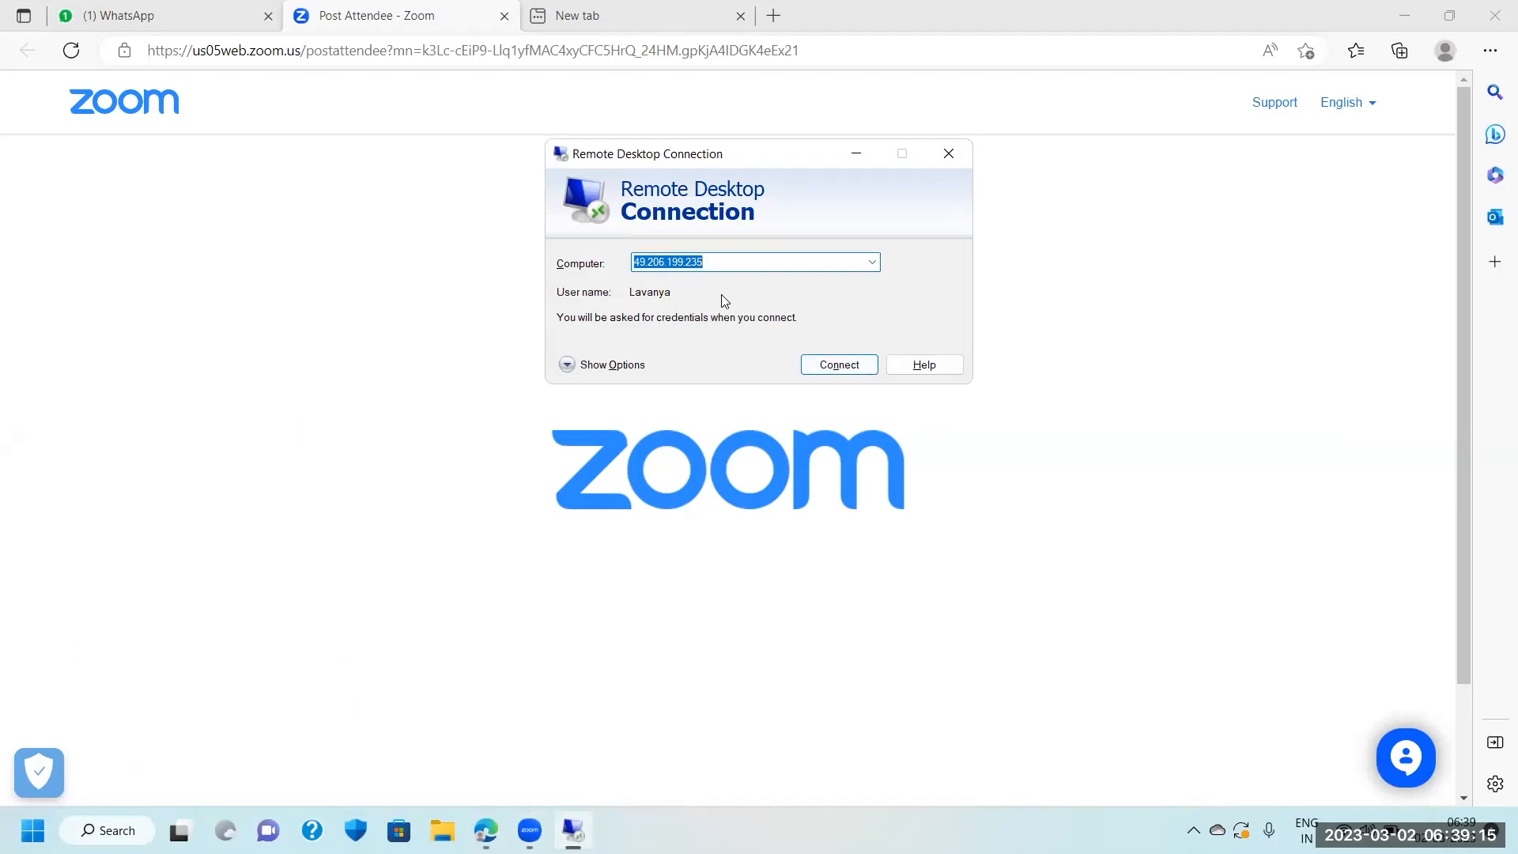
pyautogui.click(843, 367)
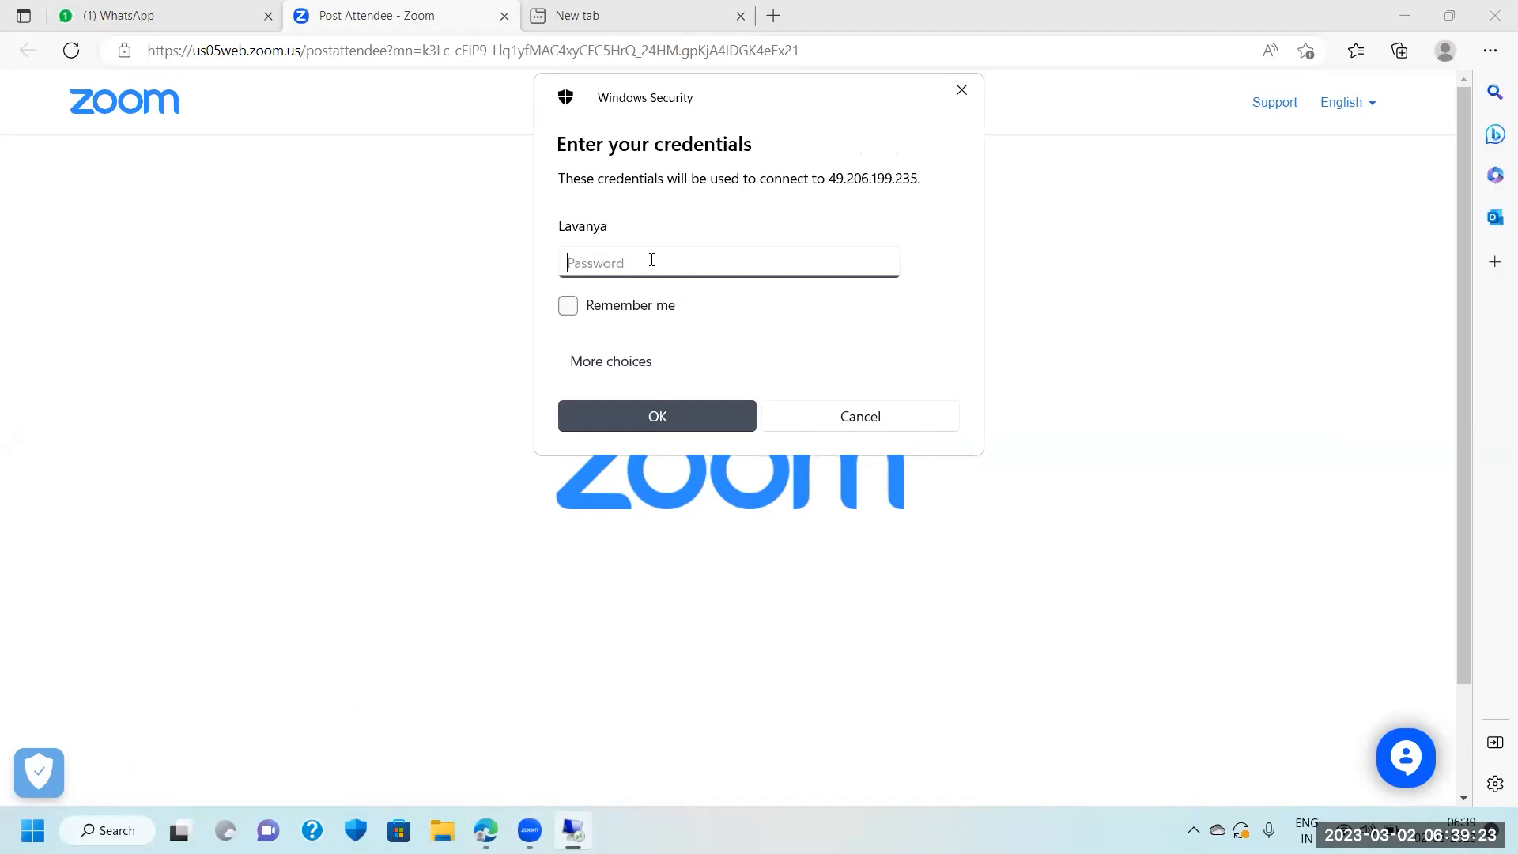
# Log in with the account password and accept the certificate warning
pyautogui.press('capslock')
pyautogui.press('capslock')
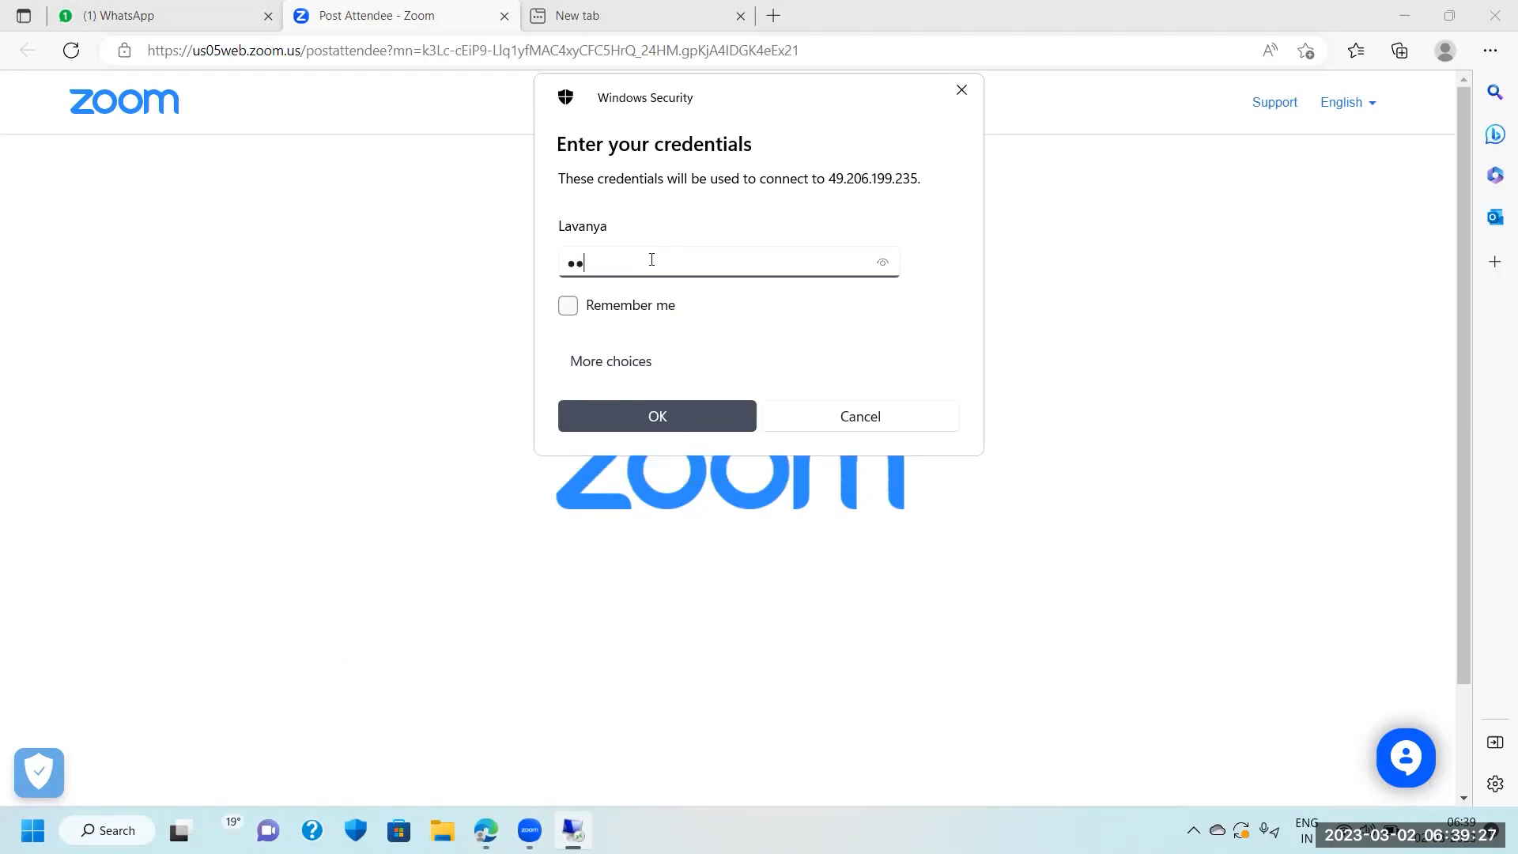
pyautogui.click(621, 415)
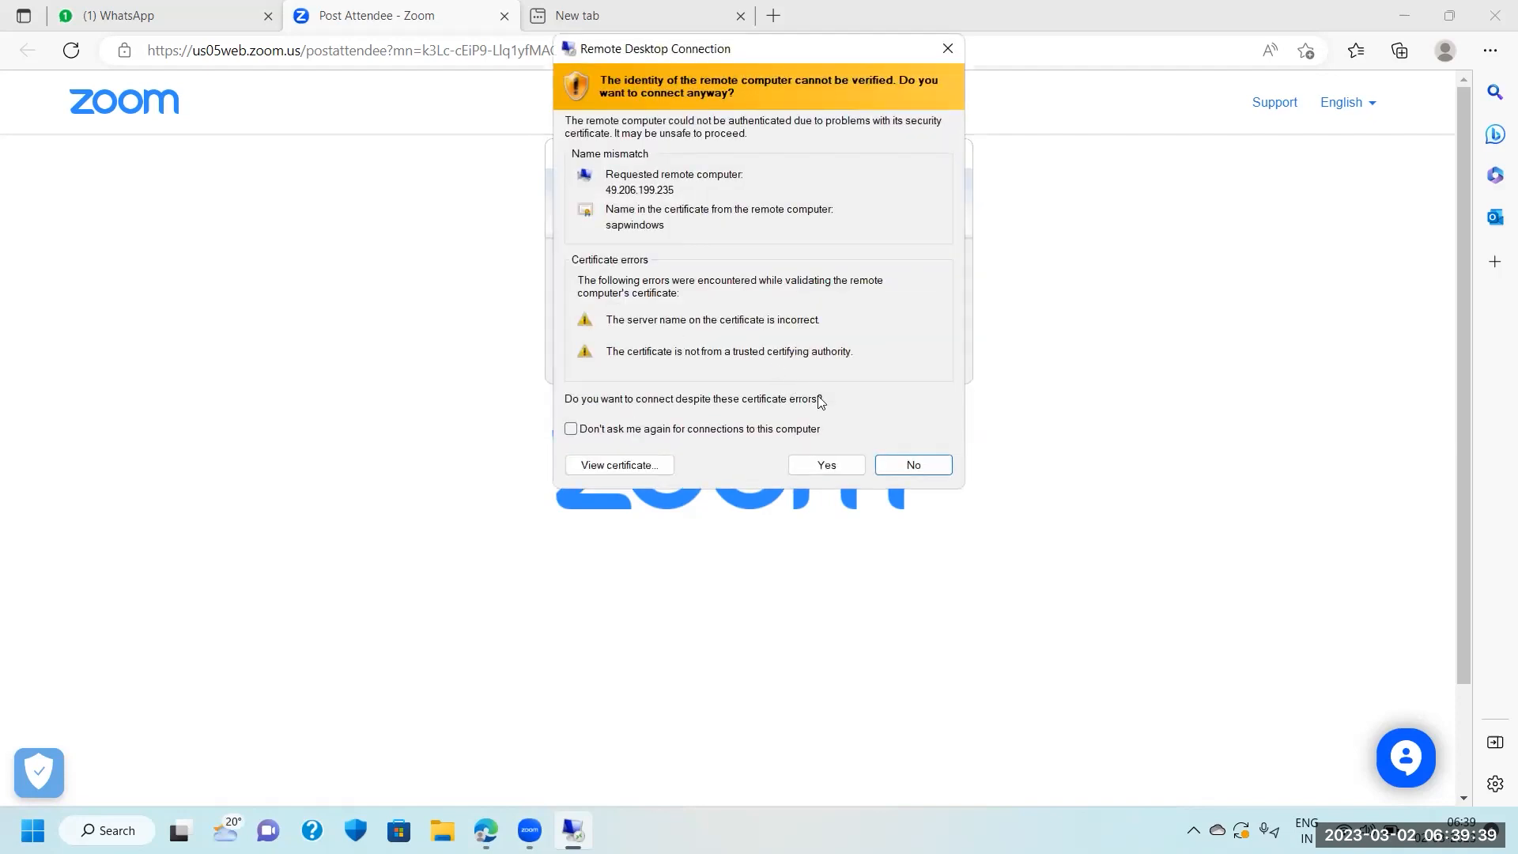
pyautogui.click(820, 467)
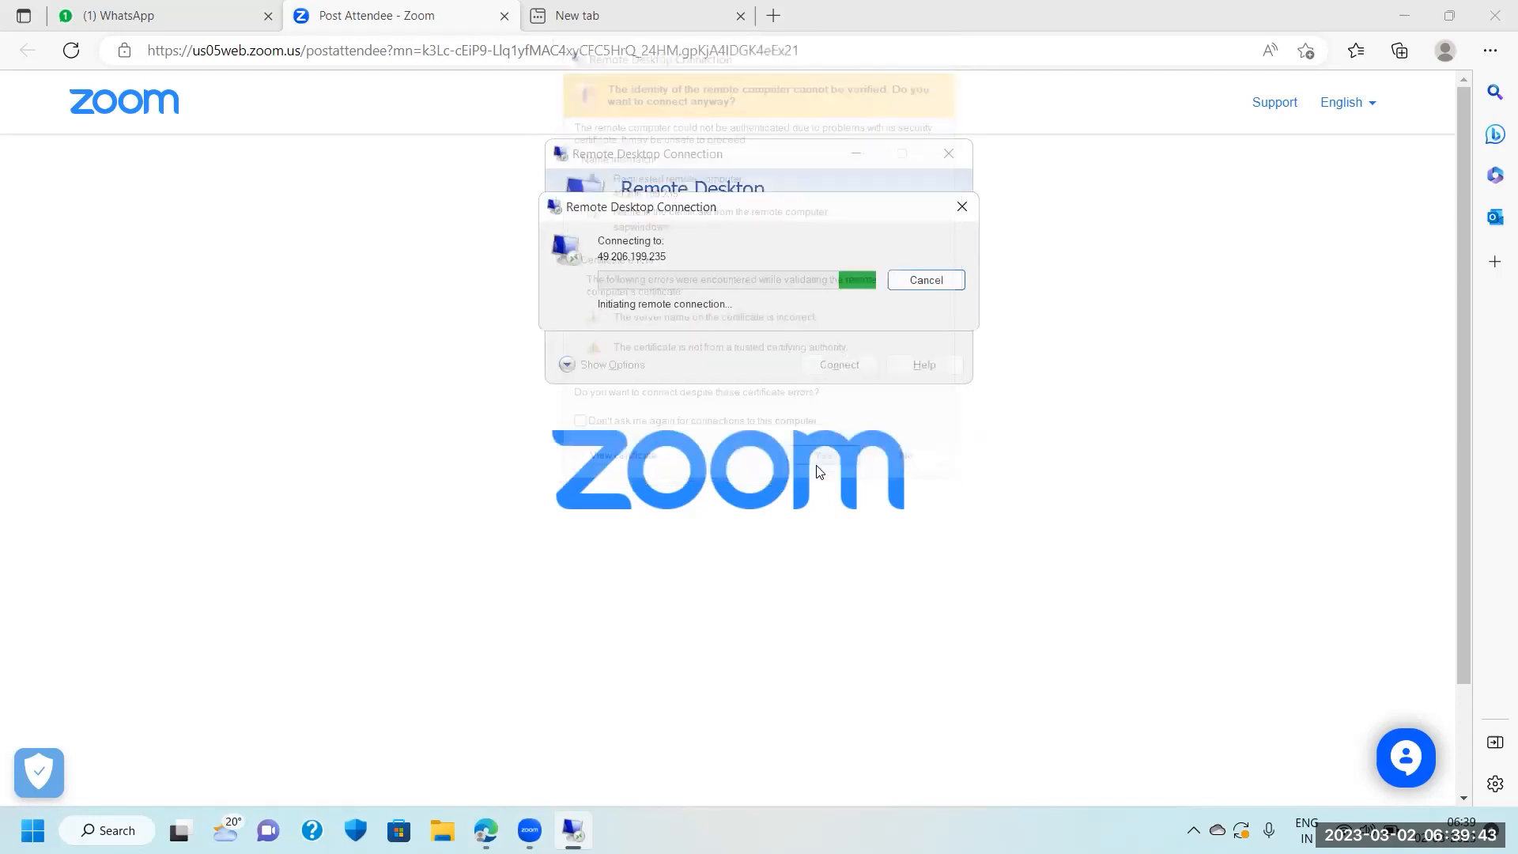
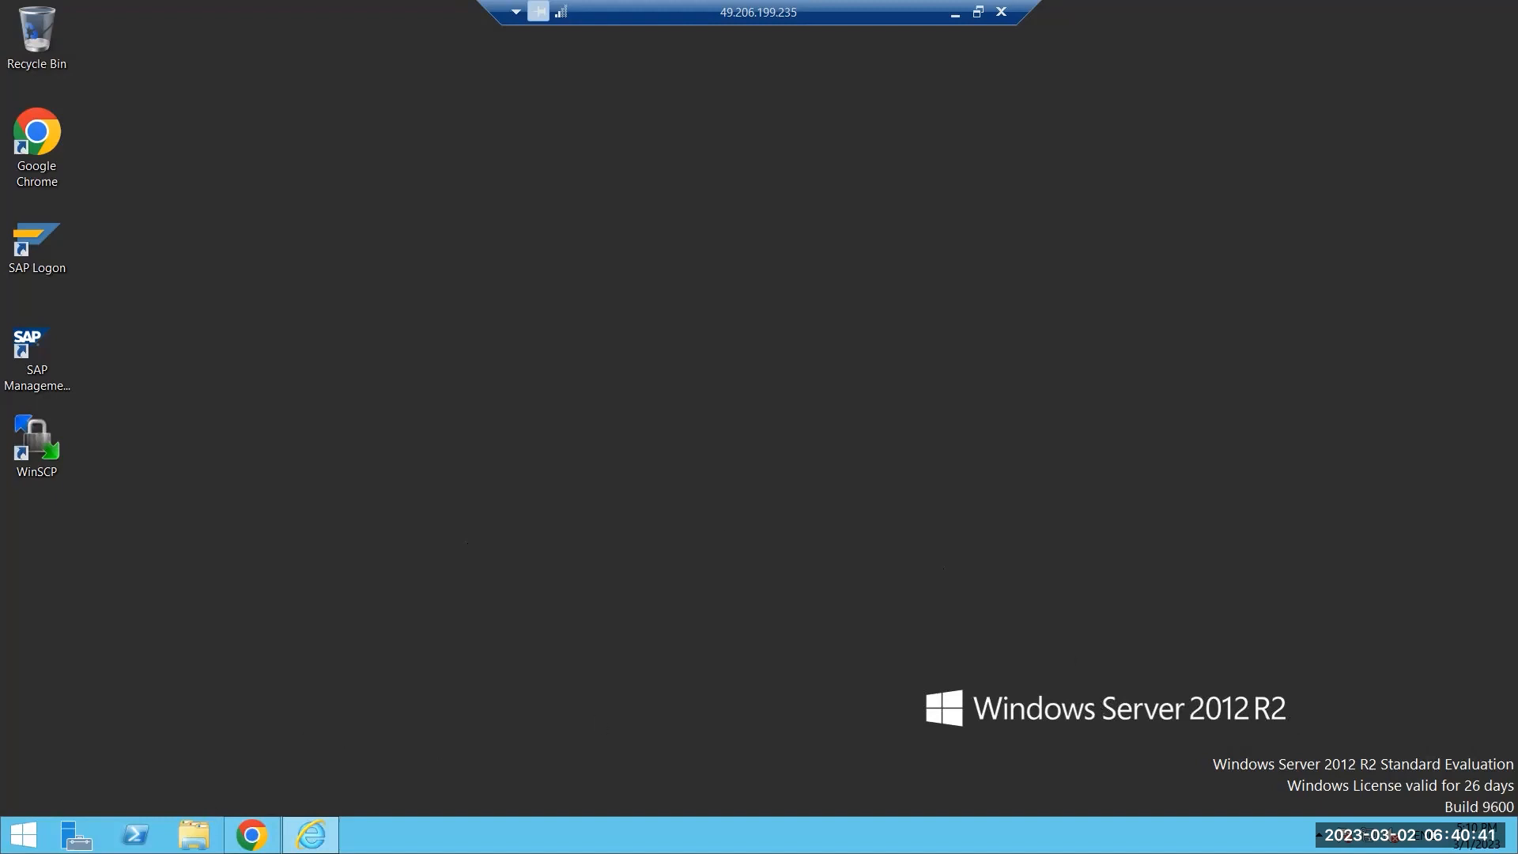
# Open Local Disk (C:) in File Explorer, then minimize its window to show the desktop
pyautogui.click(194, 834)
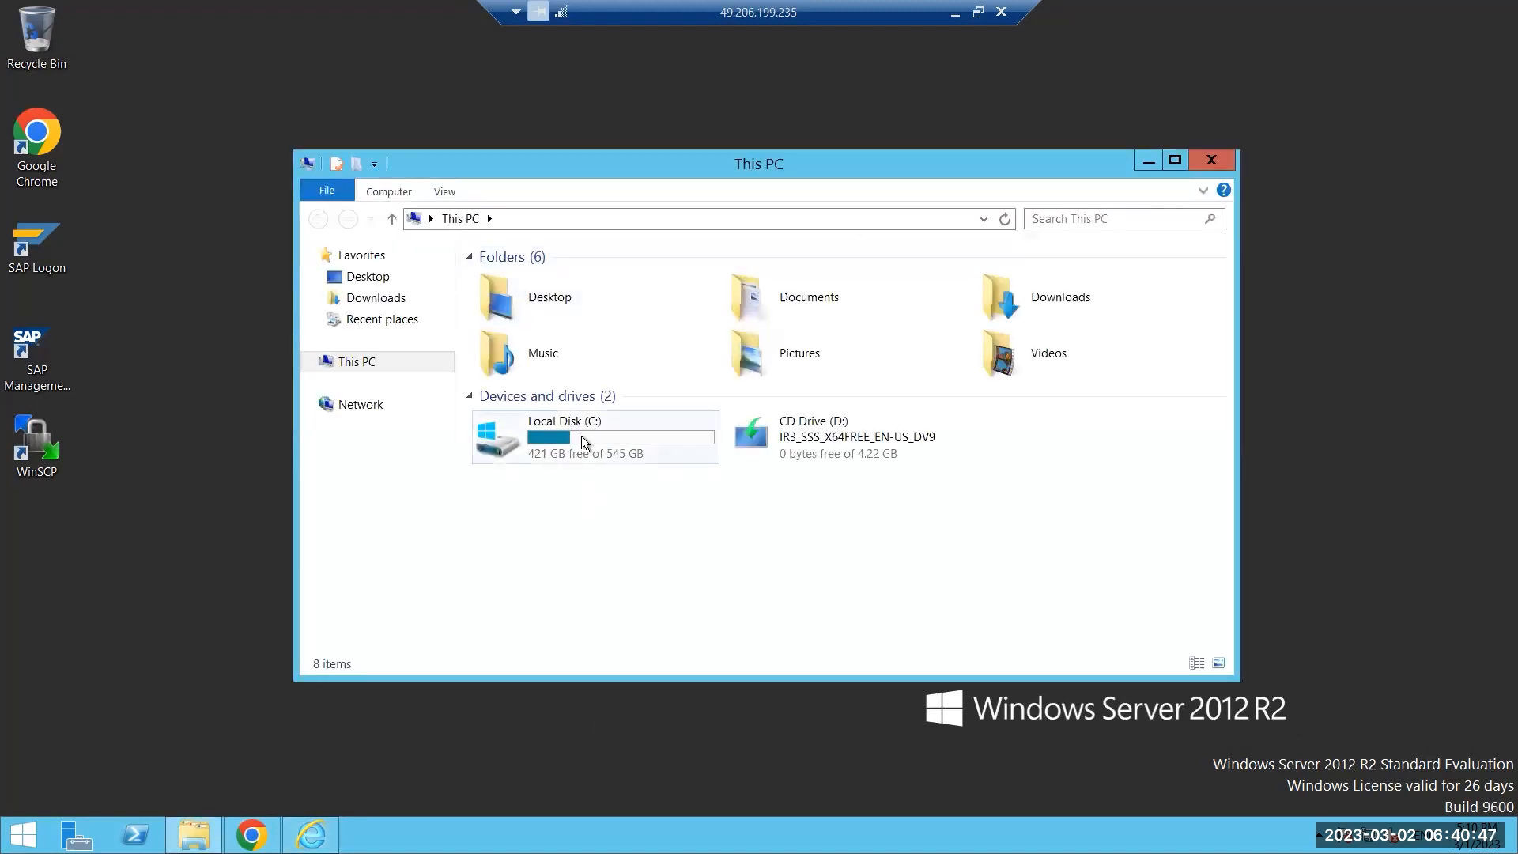
pyautogui.doubleClick(581, 436)
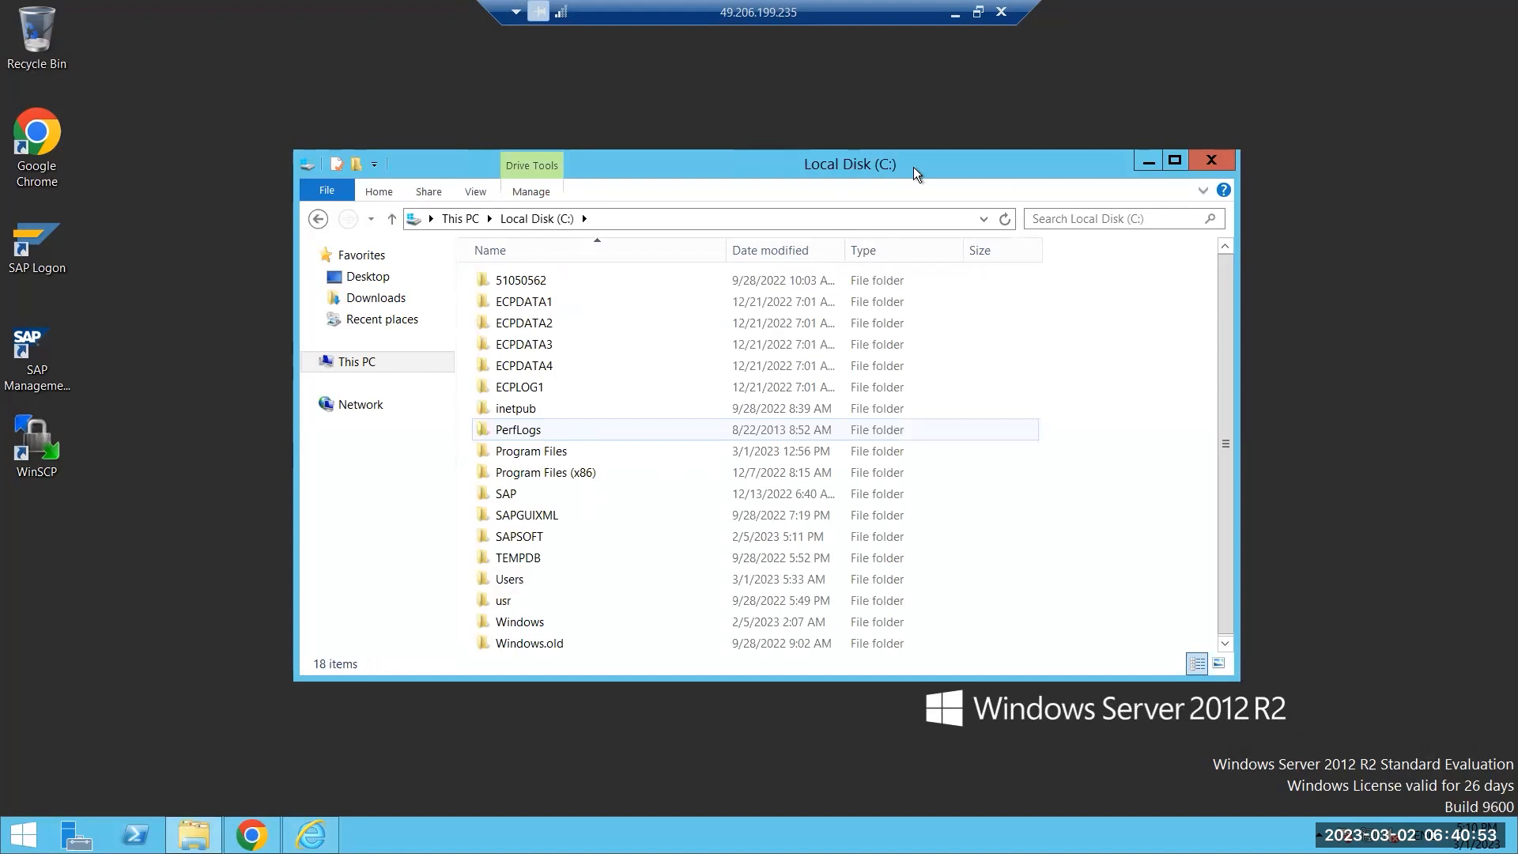
pyautogui.click(1146, 161)
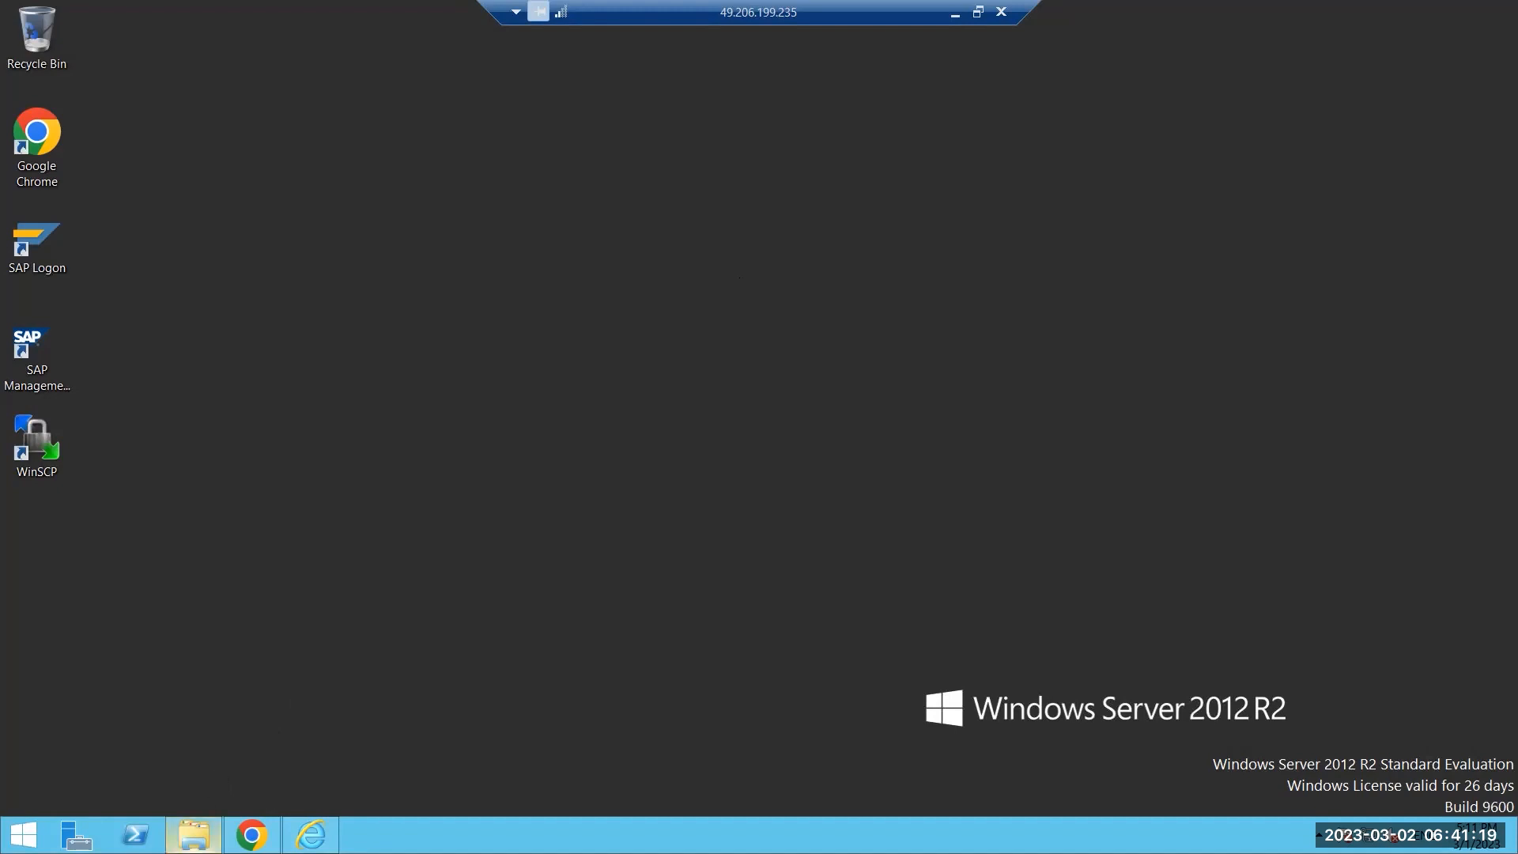
pyautogui.moveTo(194, 835)
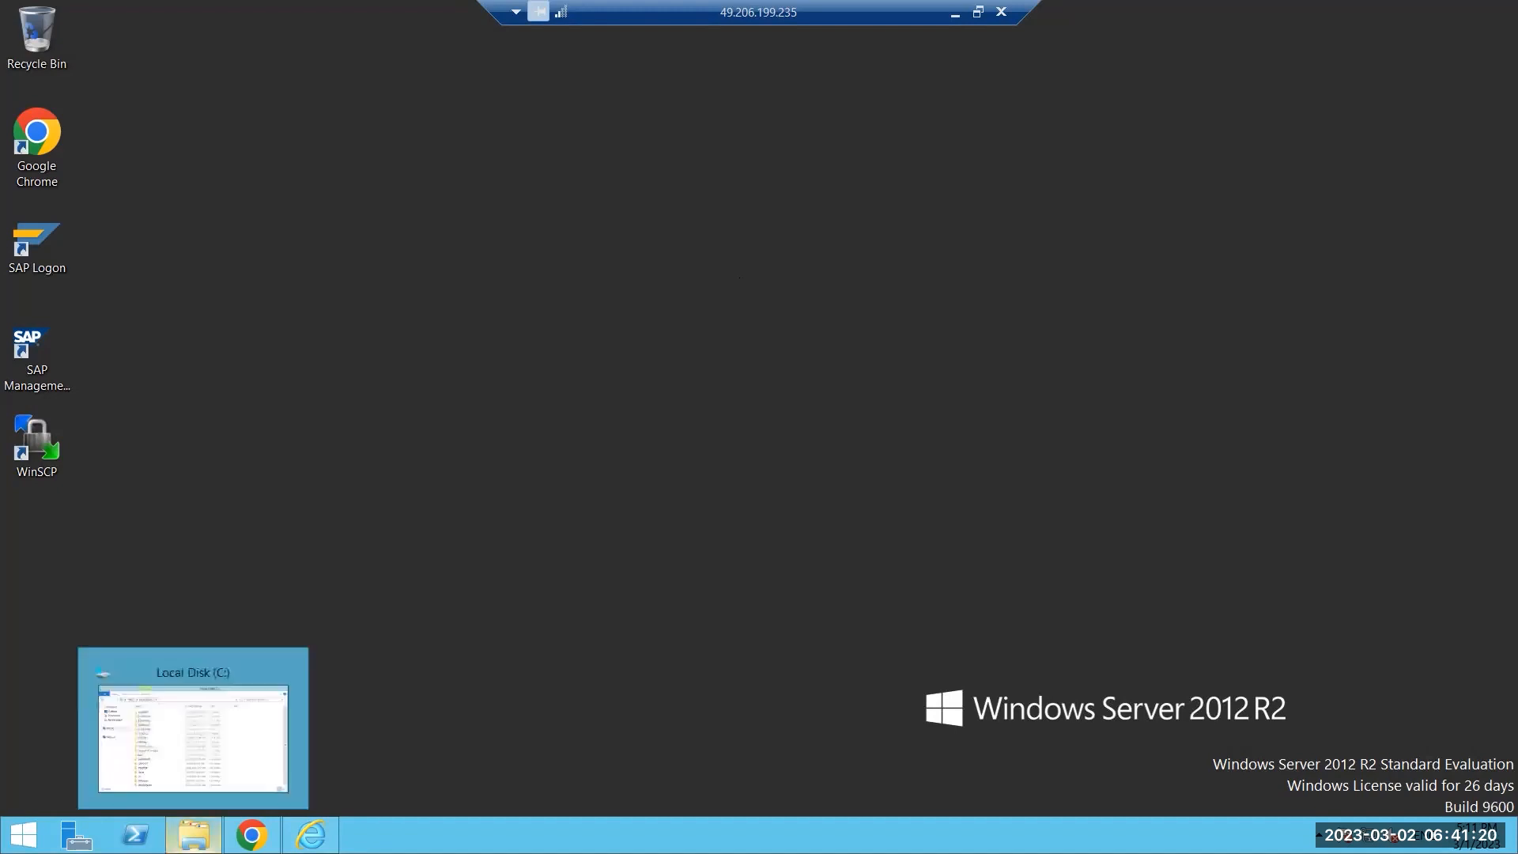
# Browse to C:\SAPSOFT\SWPM and launch sapinst from the bottom of the file list
pyautogui.click(262, 729)
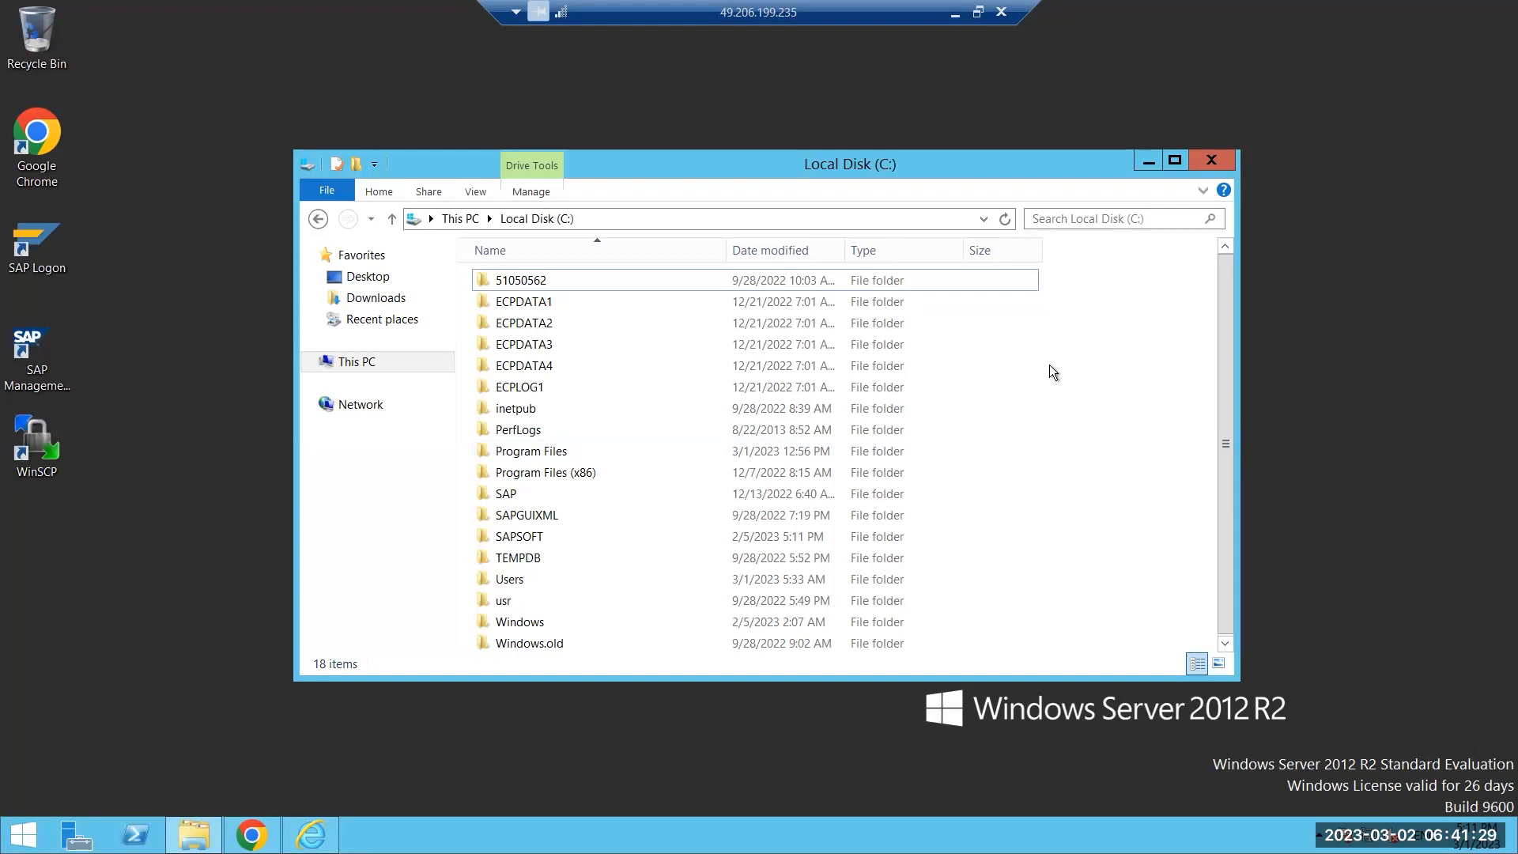
pyautogui.scroll(-1, 1051, 366)
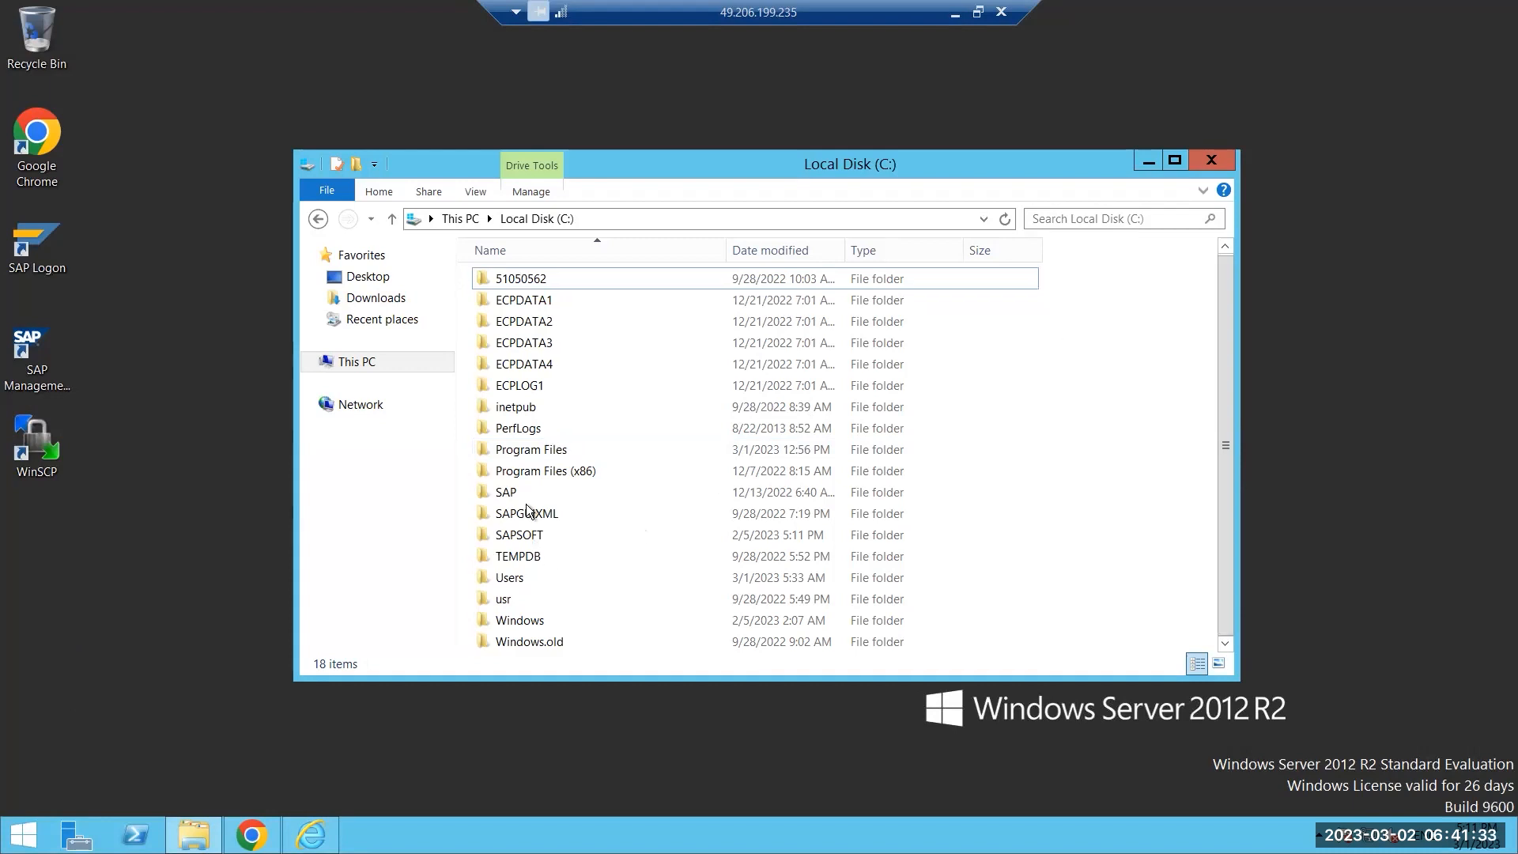
pyautogui.doubleClick(585, 539)
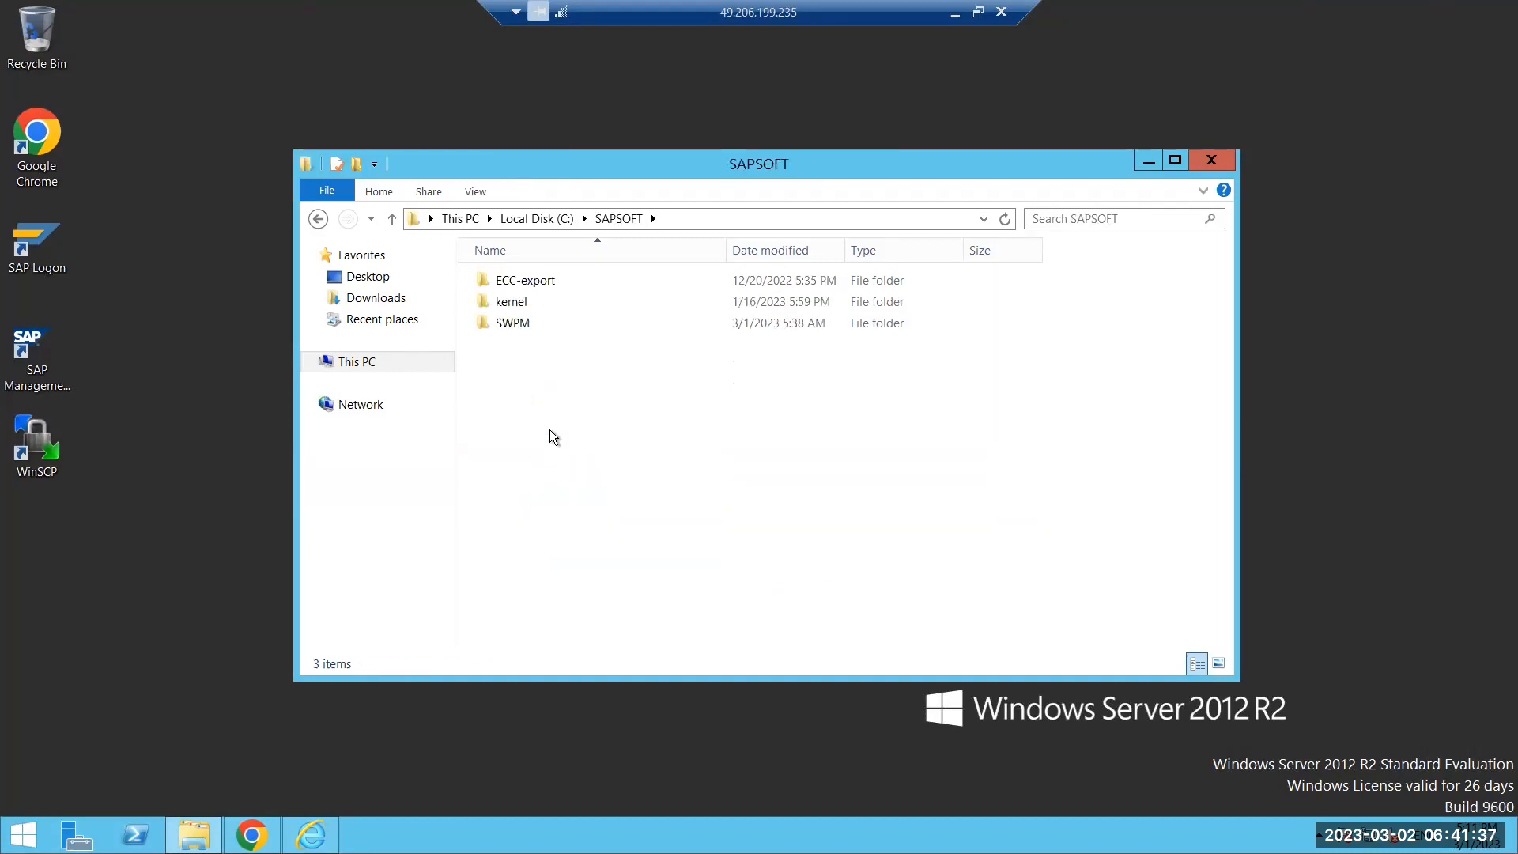
pyautogui.doubleClick(566, 323)
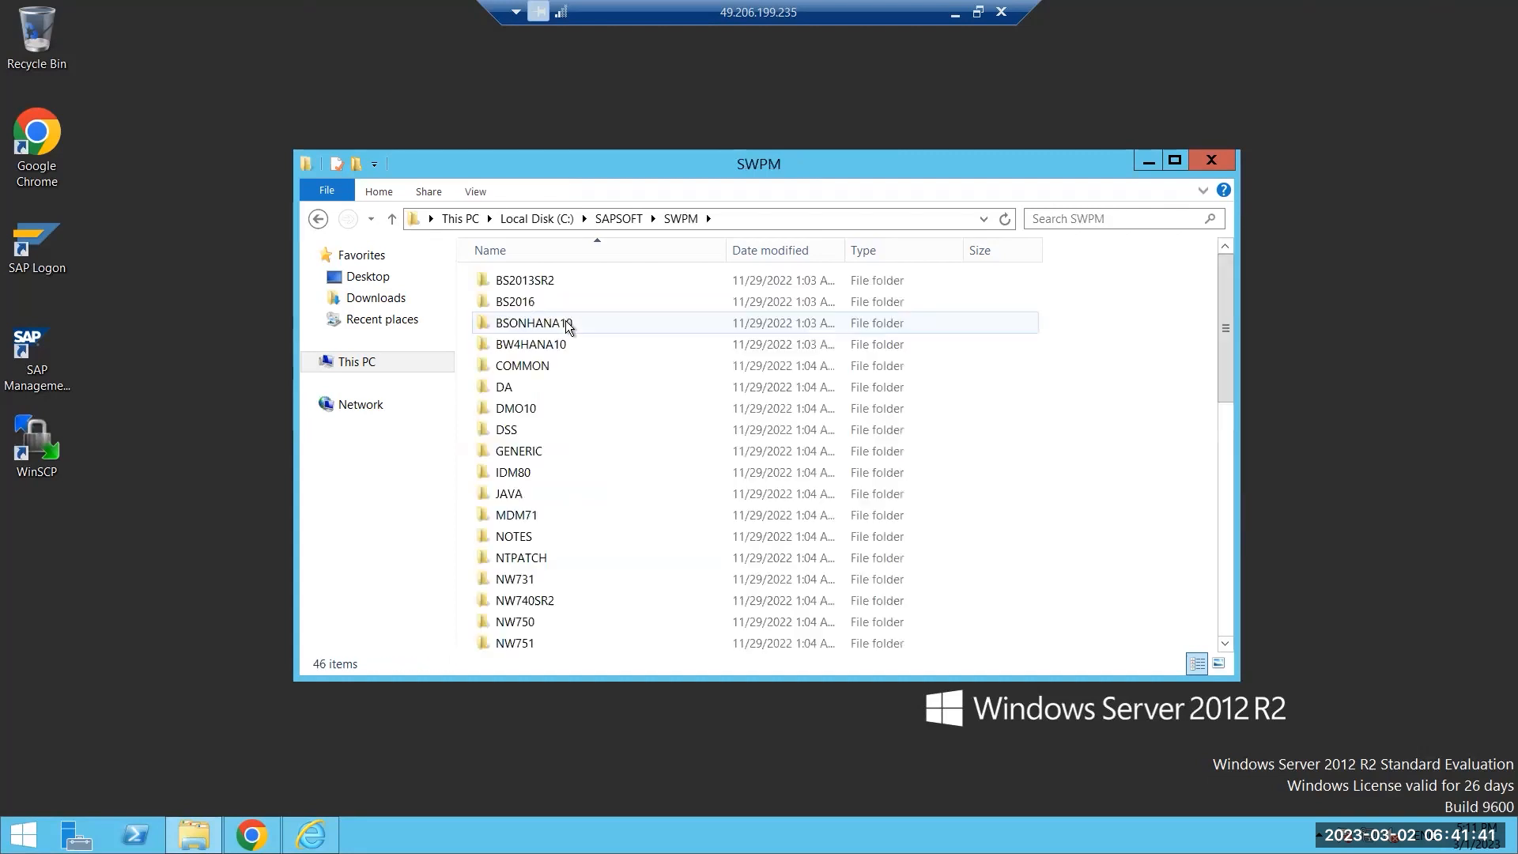
pyautogui.scroll(-3, 647, 439)
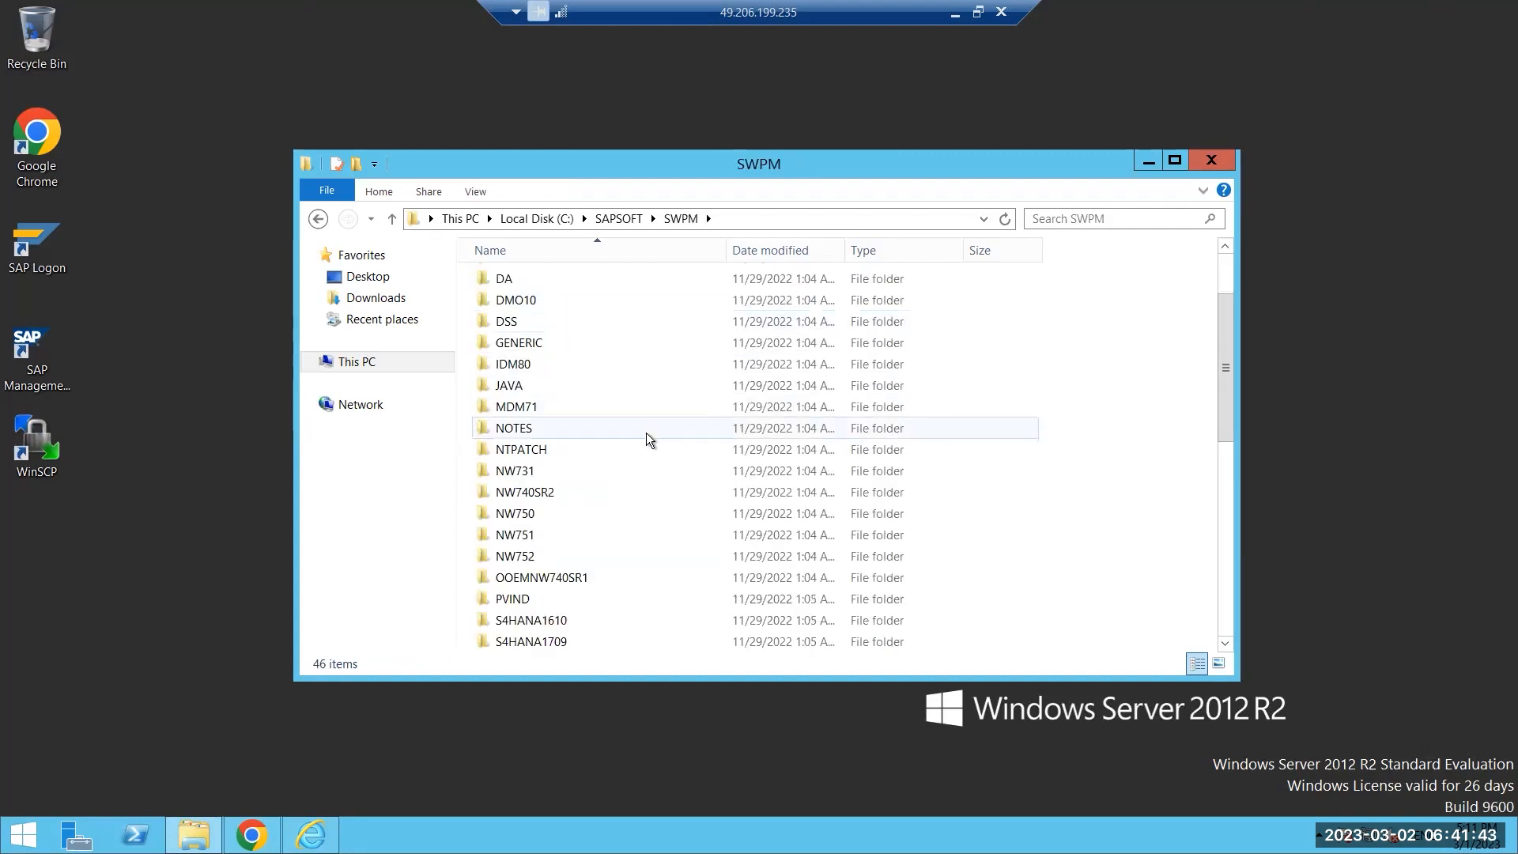
pyautogui.click(623, 220)
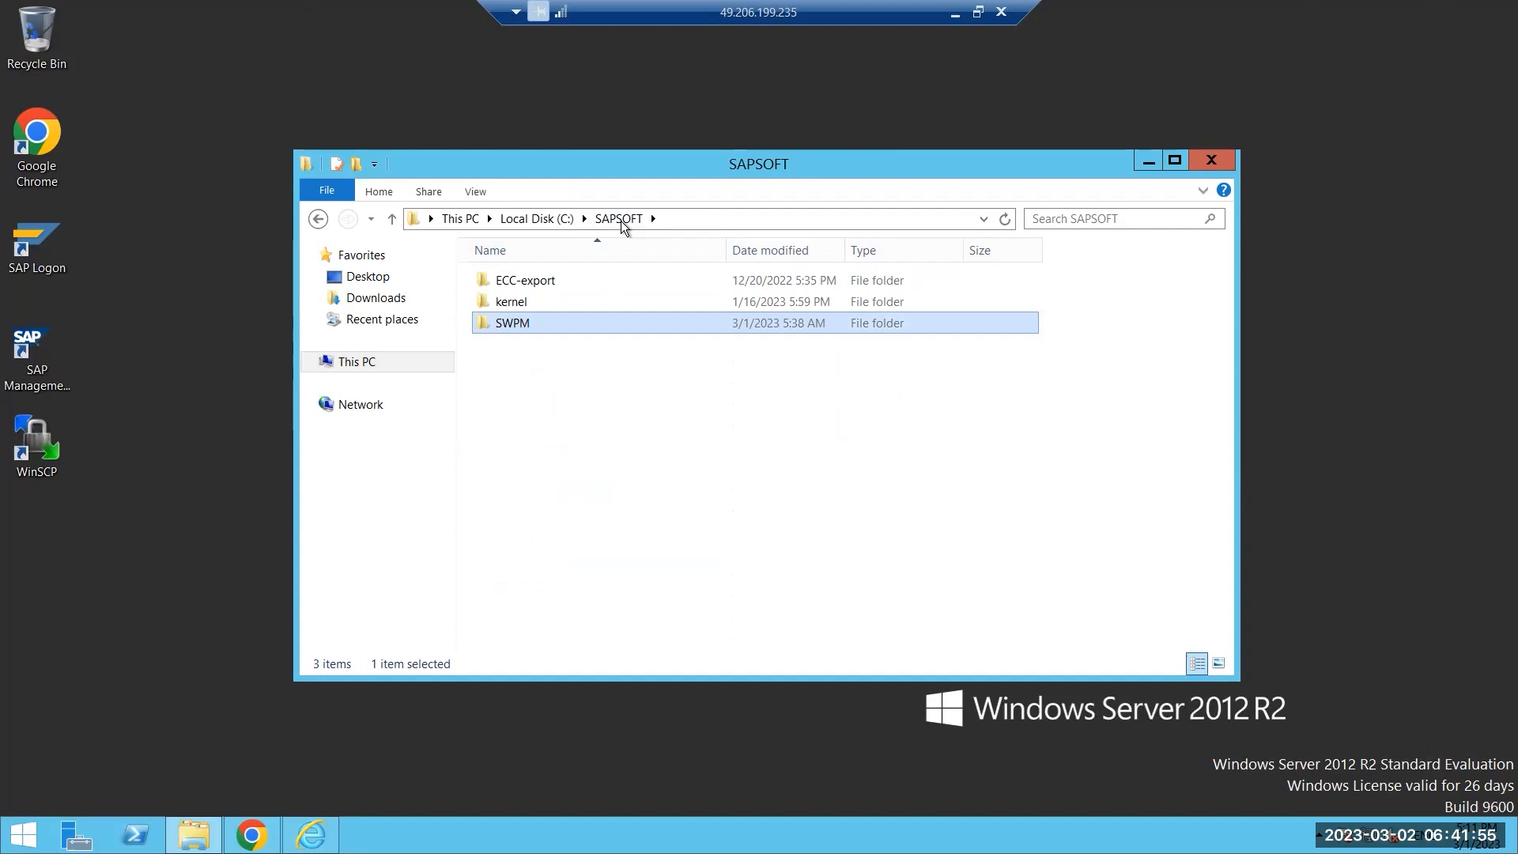
pyautogui.doubleClick(537, 323)
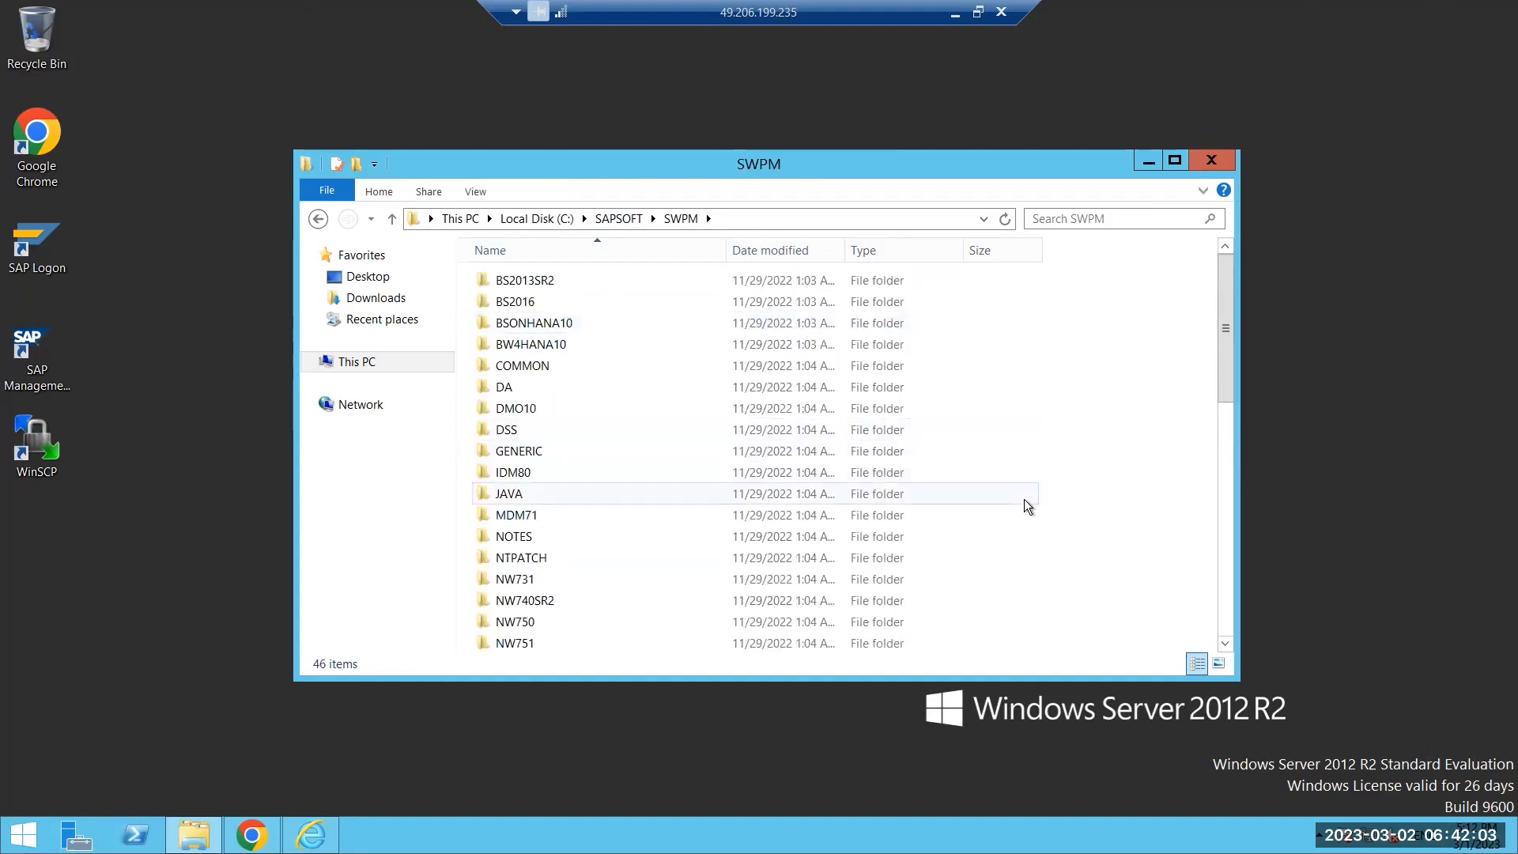
pyautogui.scroll(-2, 1161, 544)
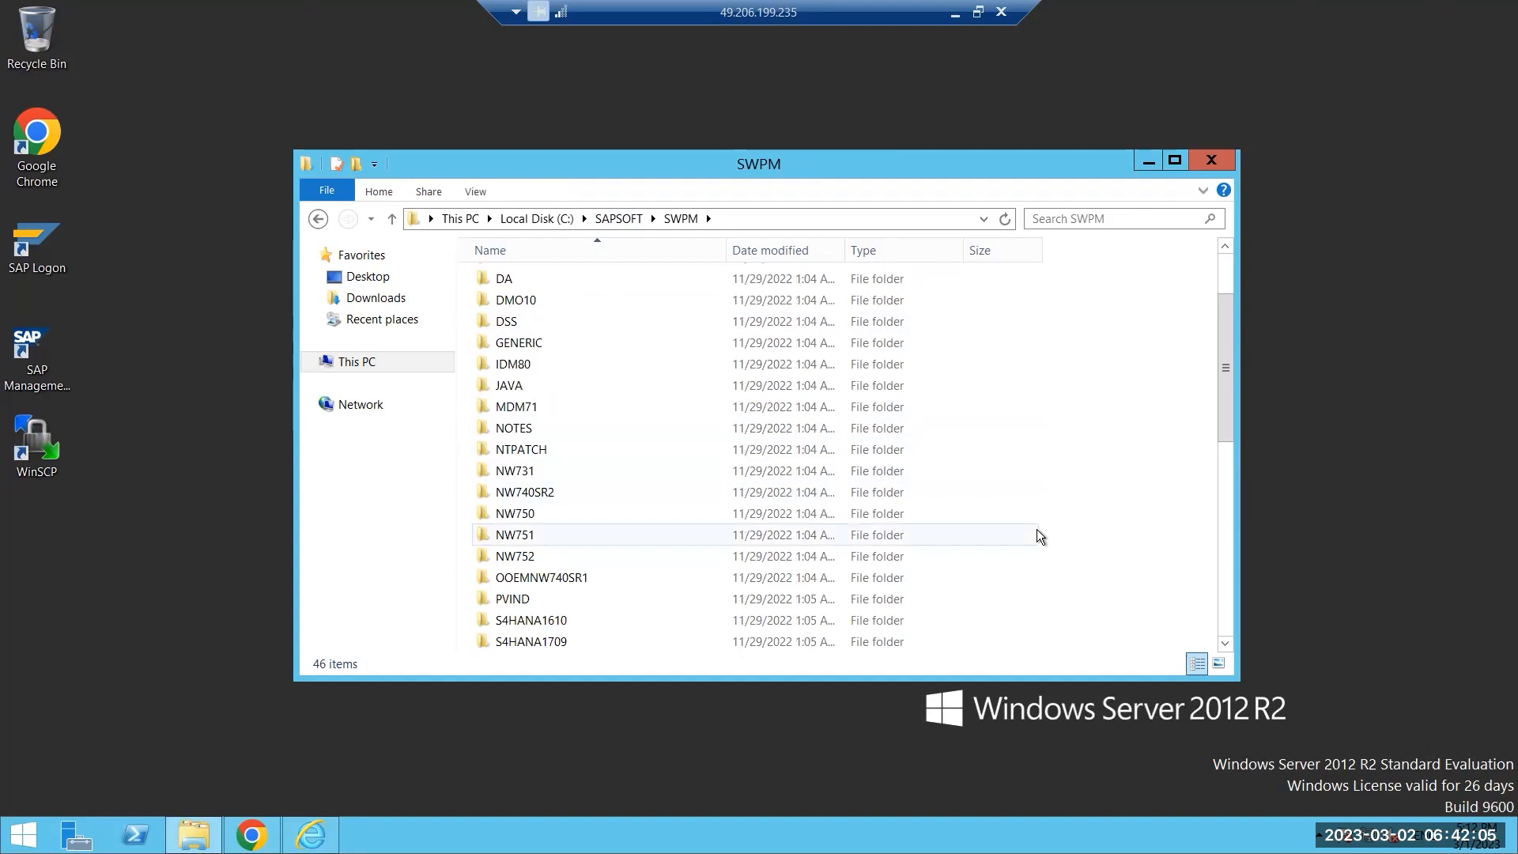
pyautogui.scroll(-3, 1040, 537)
pyautogui.scroll(-5, 1040, 538)
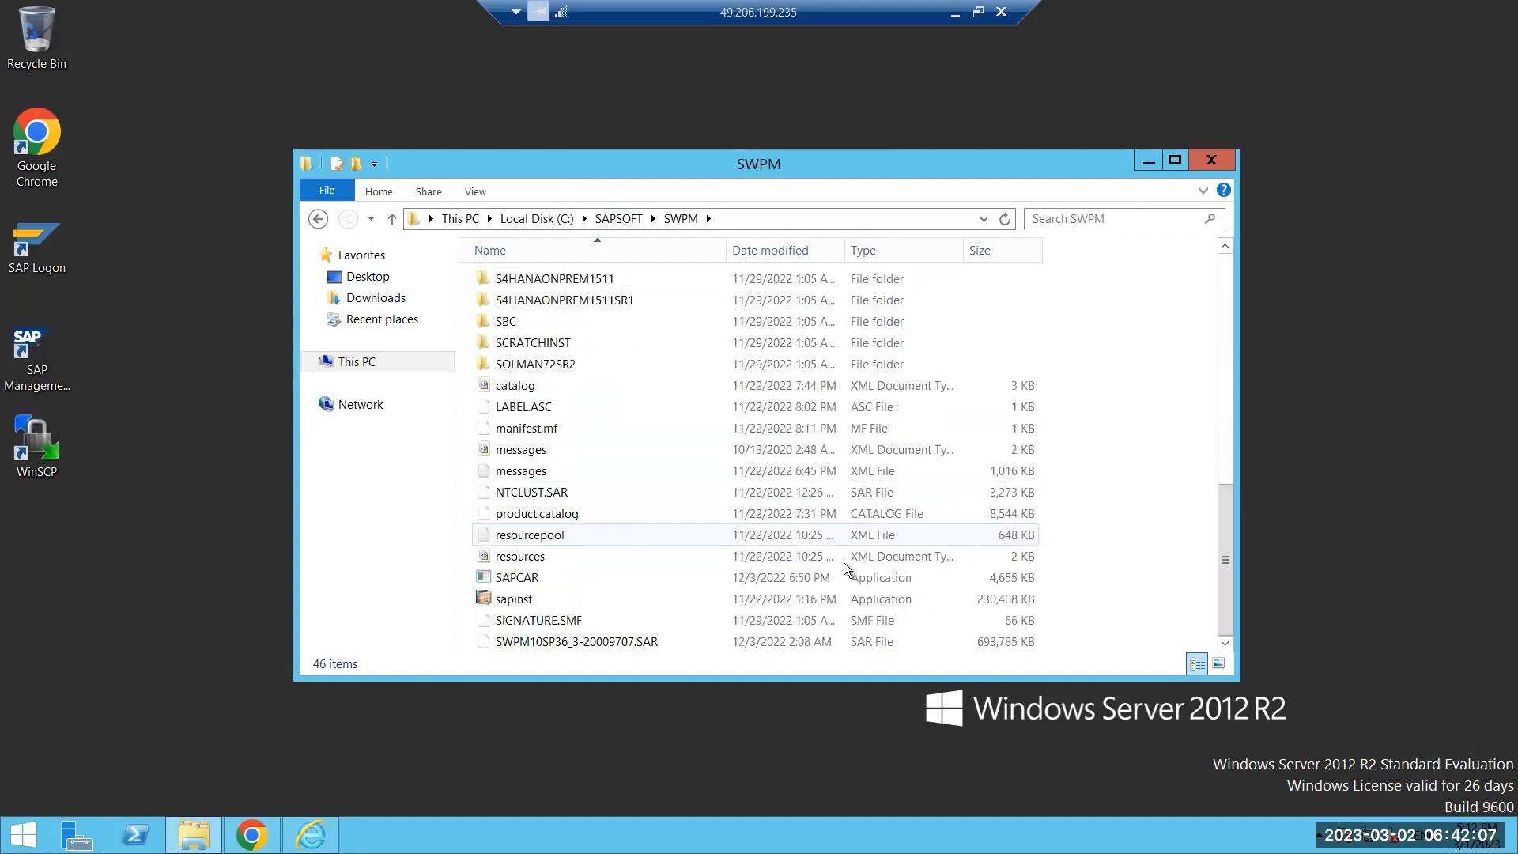
pyautogui.doubleClick(600, 603)
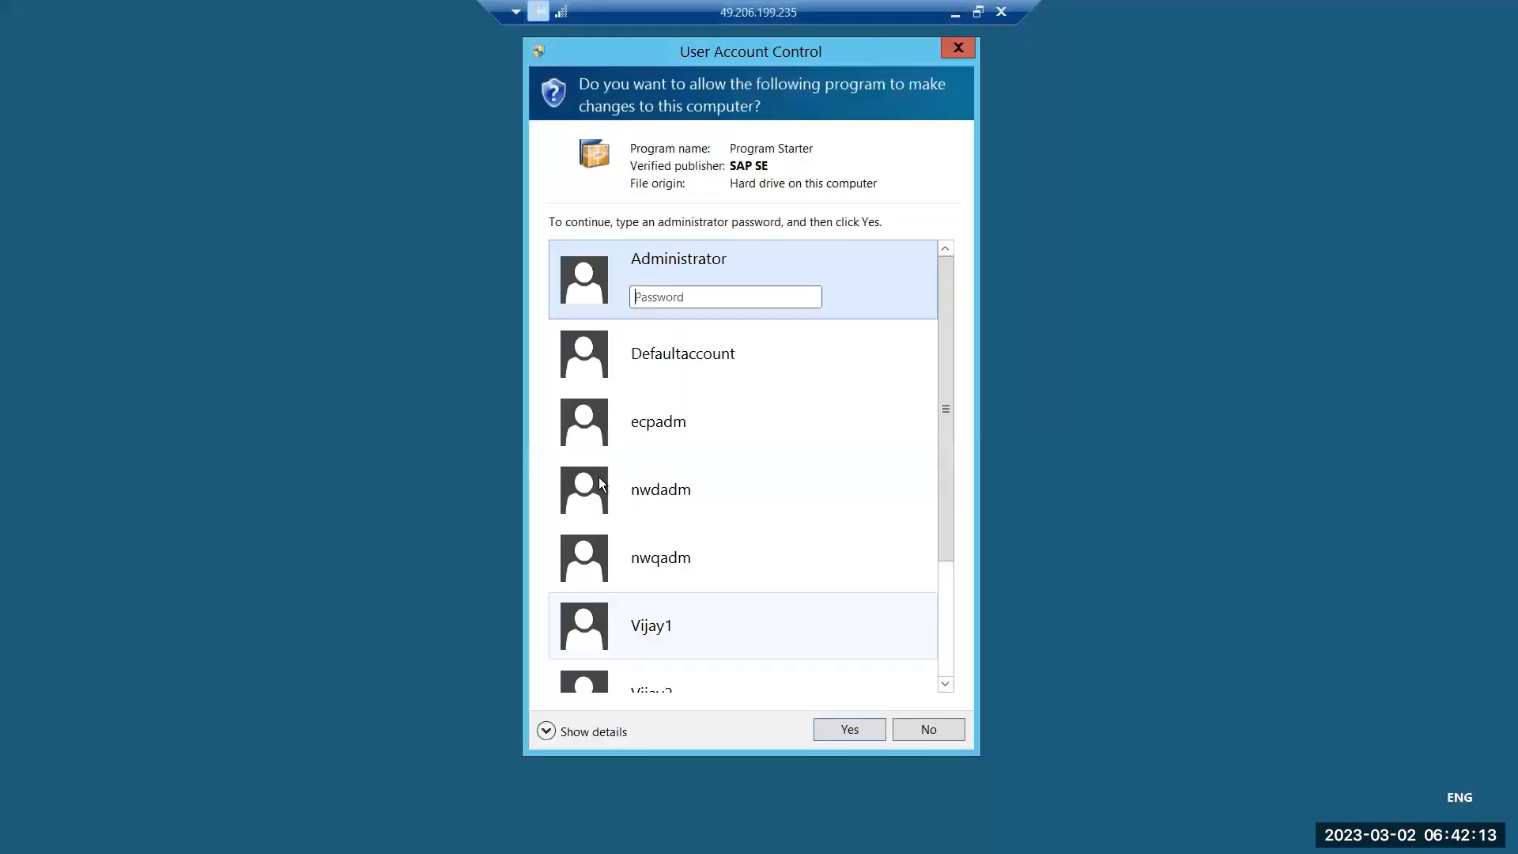
# Enter the Administrator password in the UAC prompt and allow Program Starter to run
pyautogui.click(669, 298)
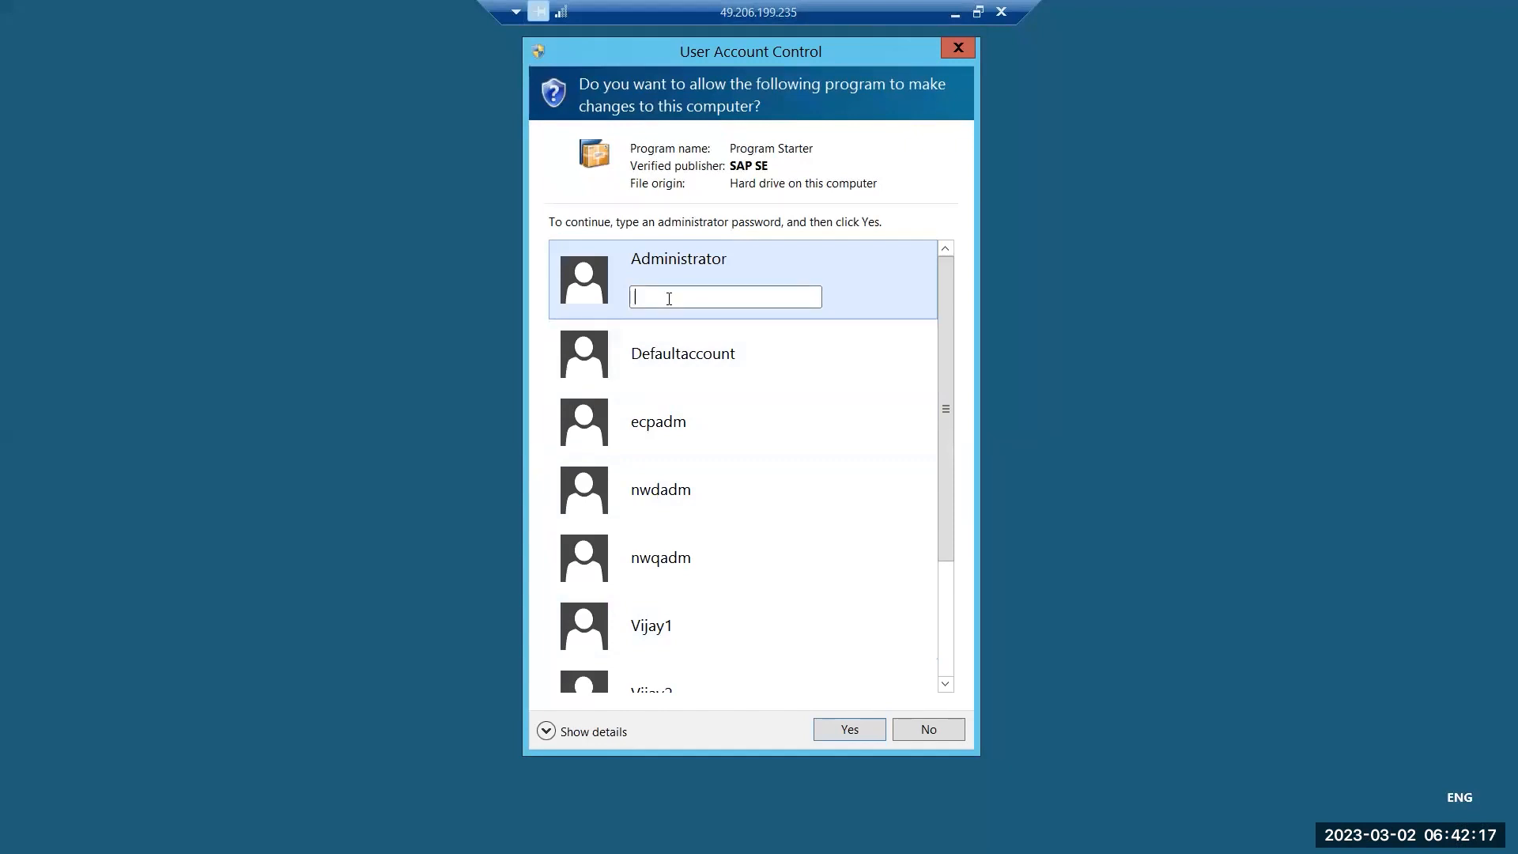
pyautogui.press('capslock')
pyautogui.write('•')
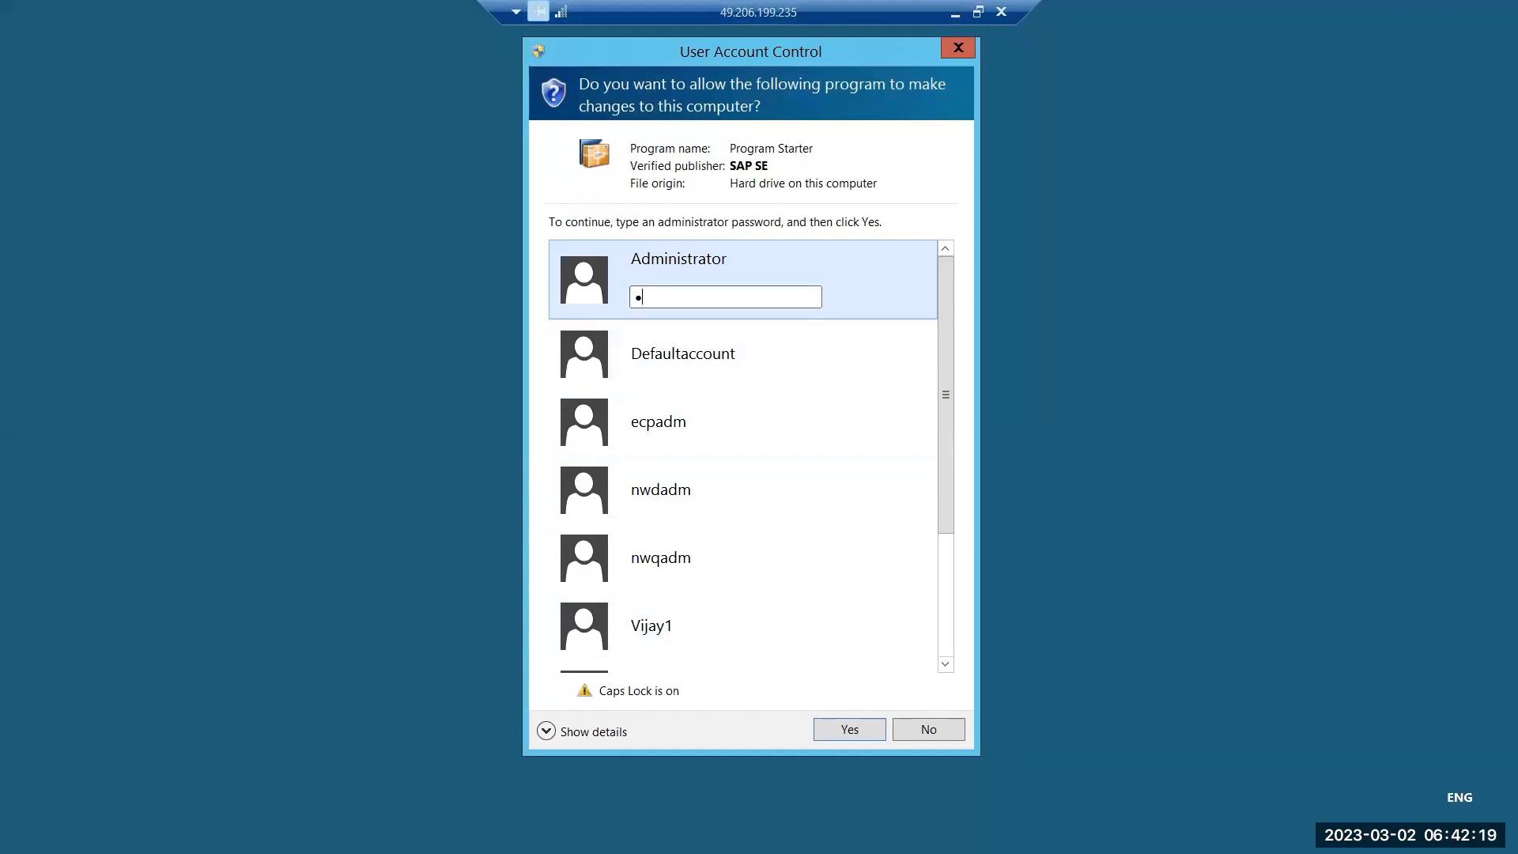
pyautogui.press('capslock')
pyautogui.write('•••••')
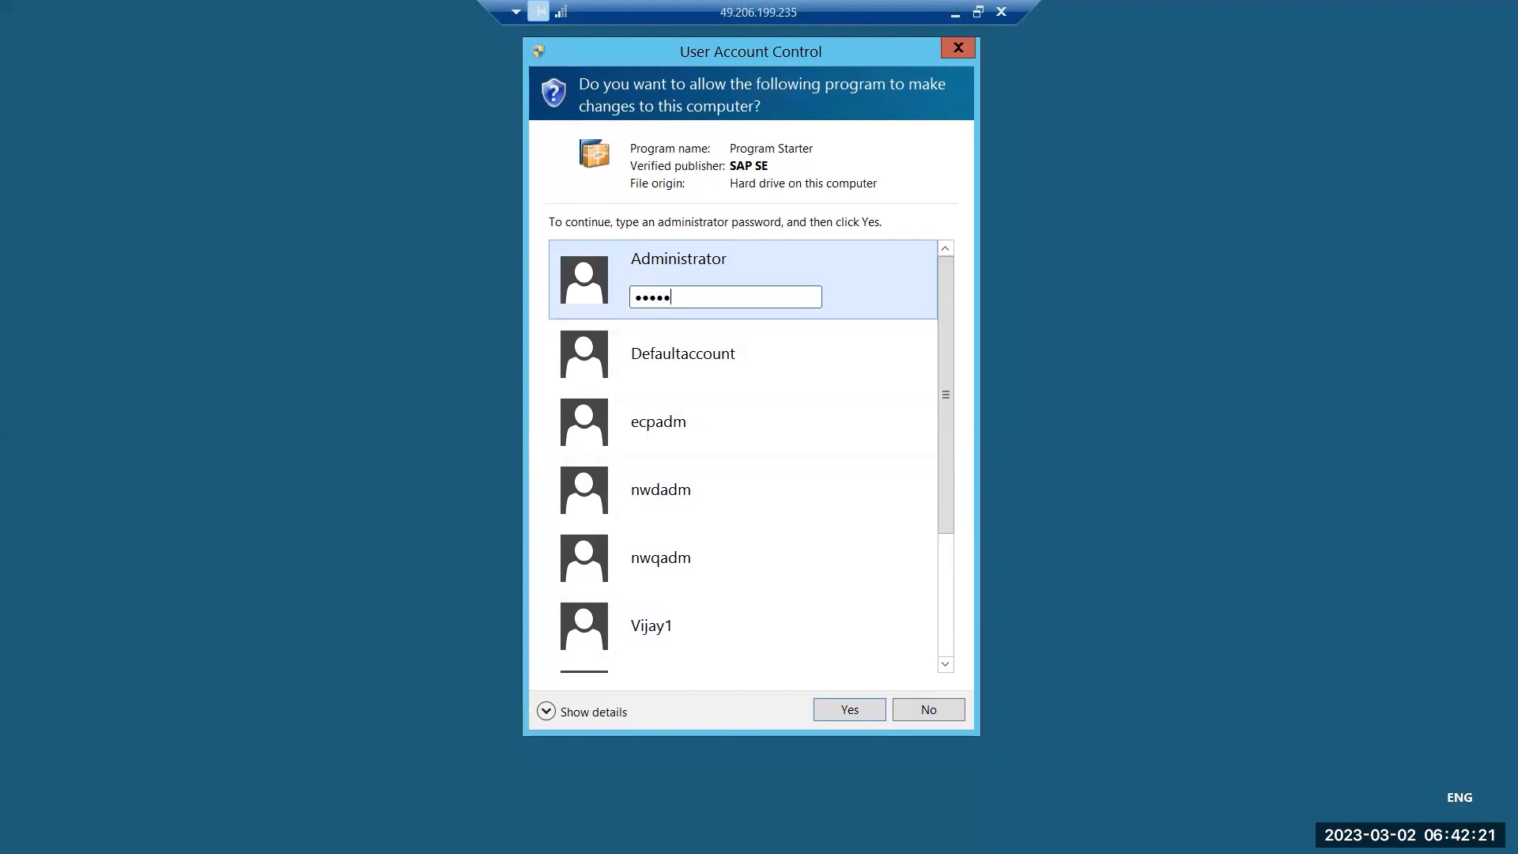
pyautogui.write('••••')
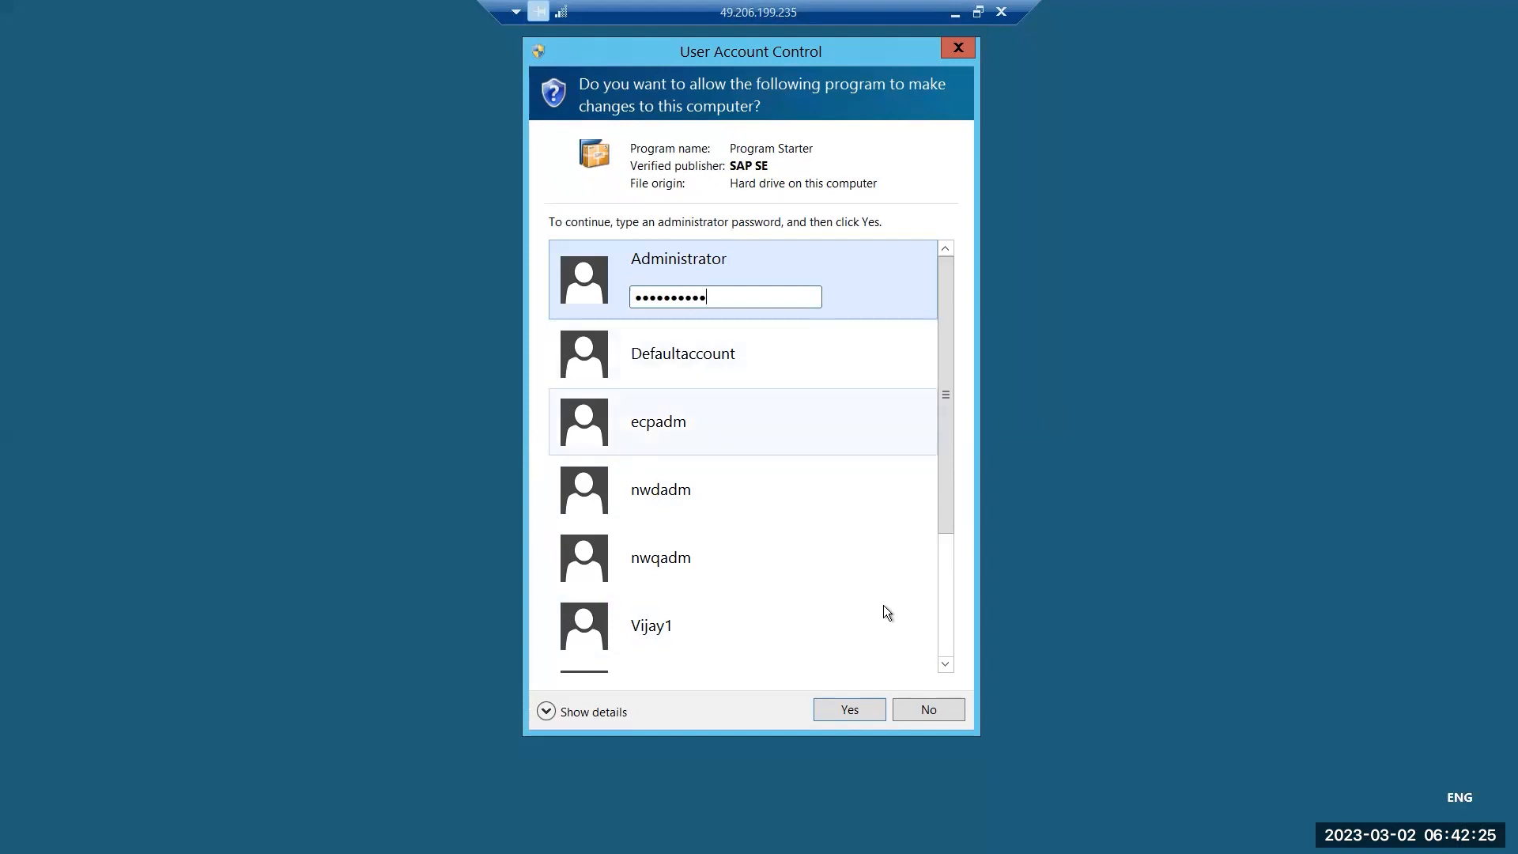
pyautogui.click(833, 710)
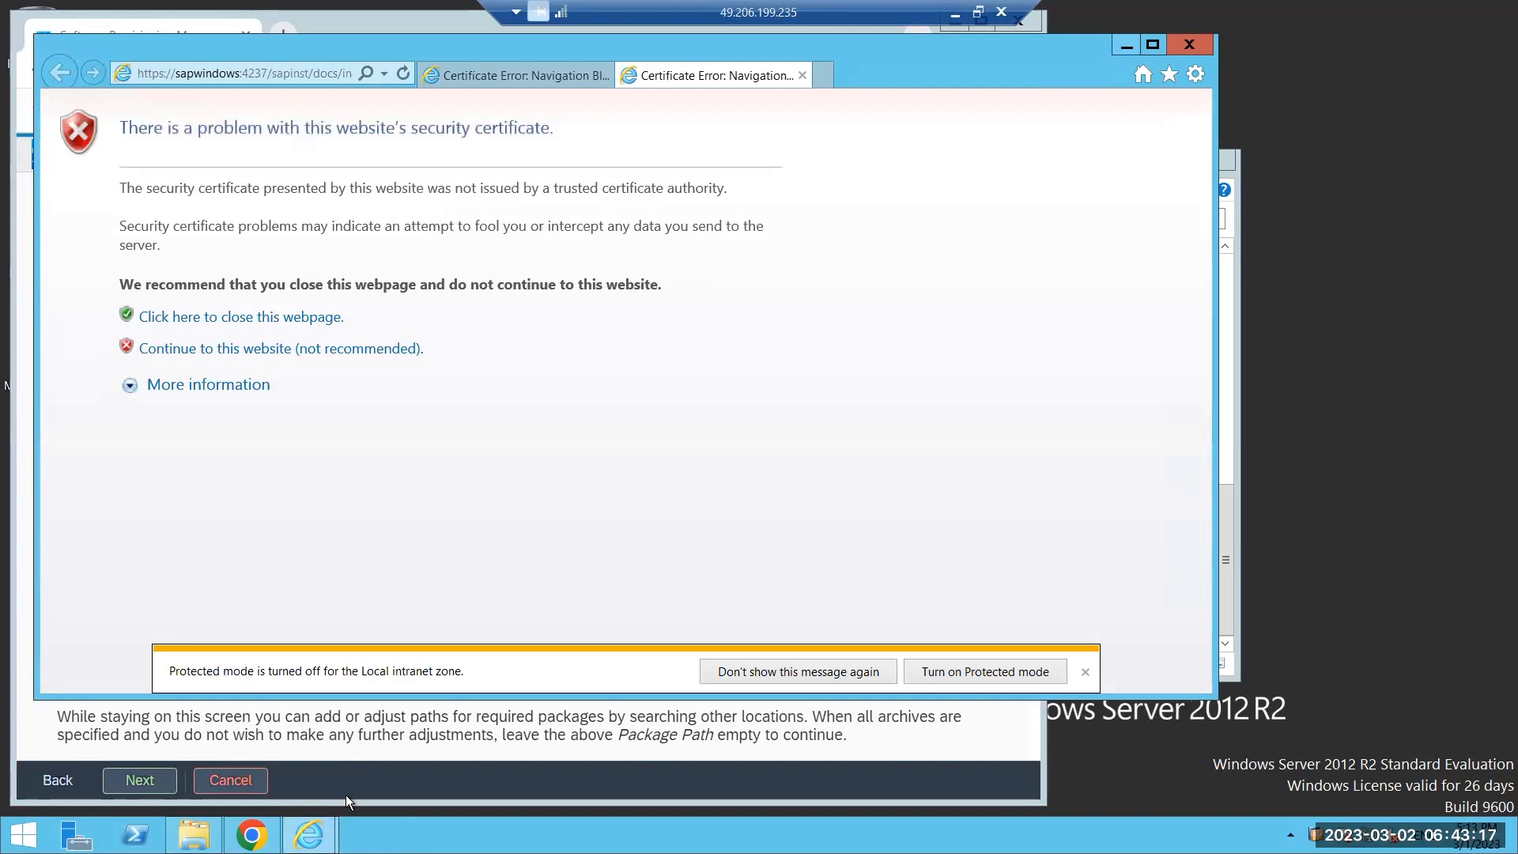
# Bring the Software Provisioning Manager browser page forward and reload it
pyautogui.click(346, 795)
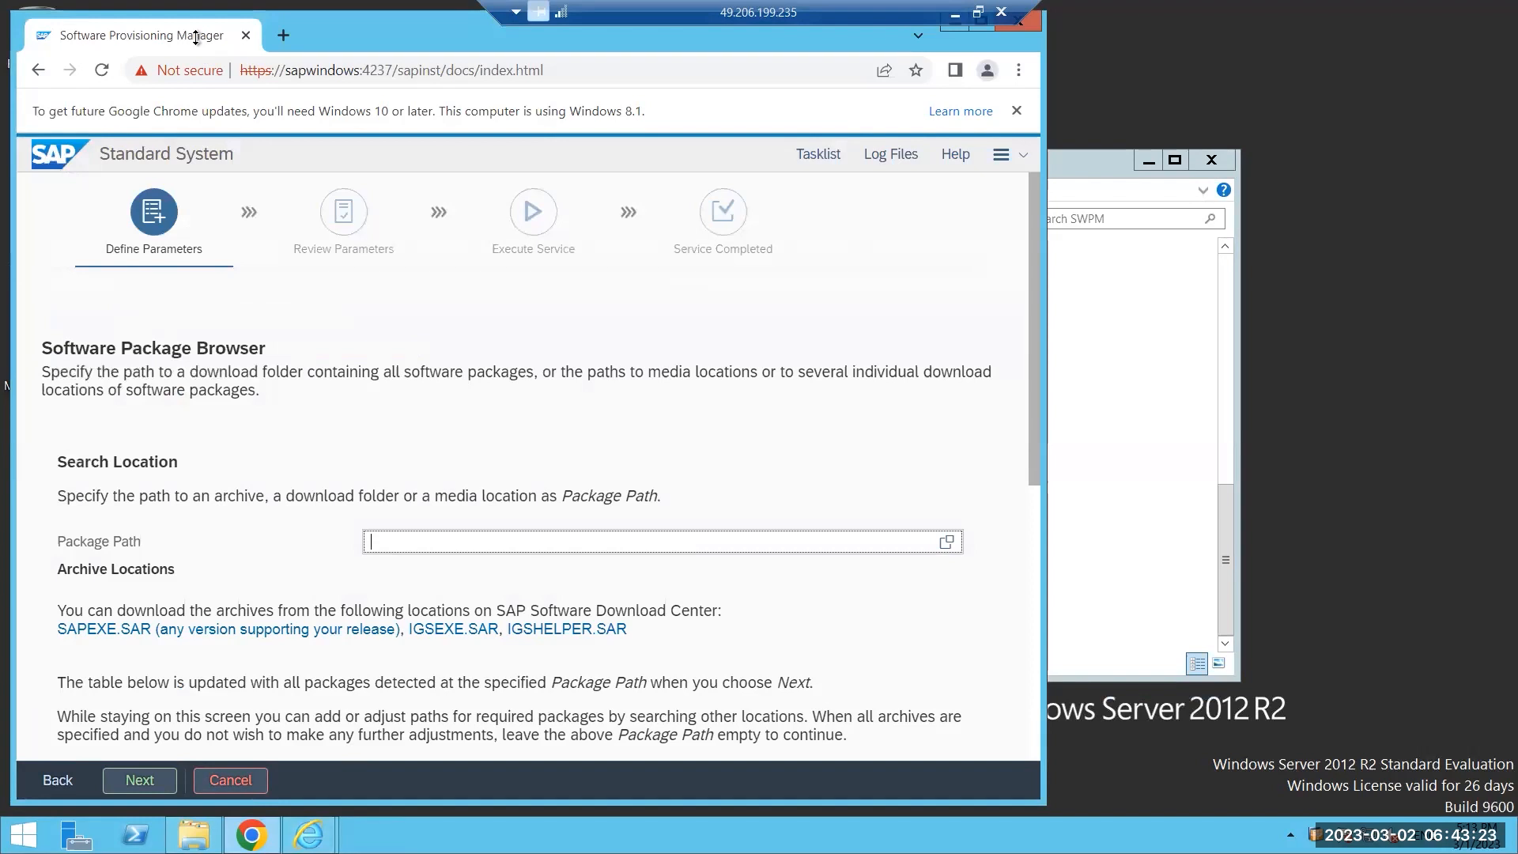
pyautogui.click(102, 69)
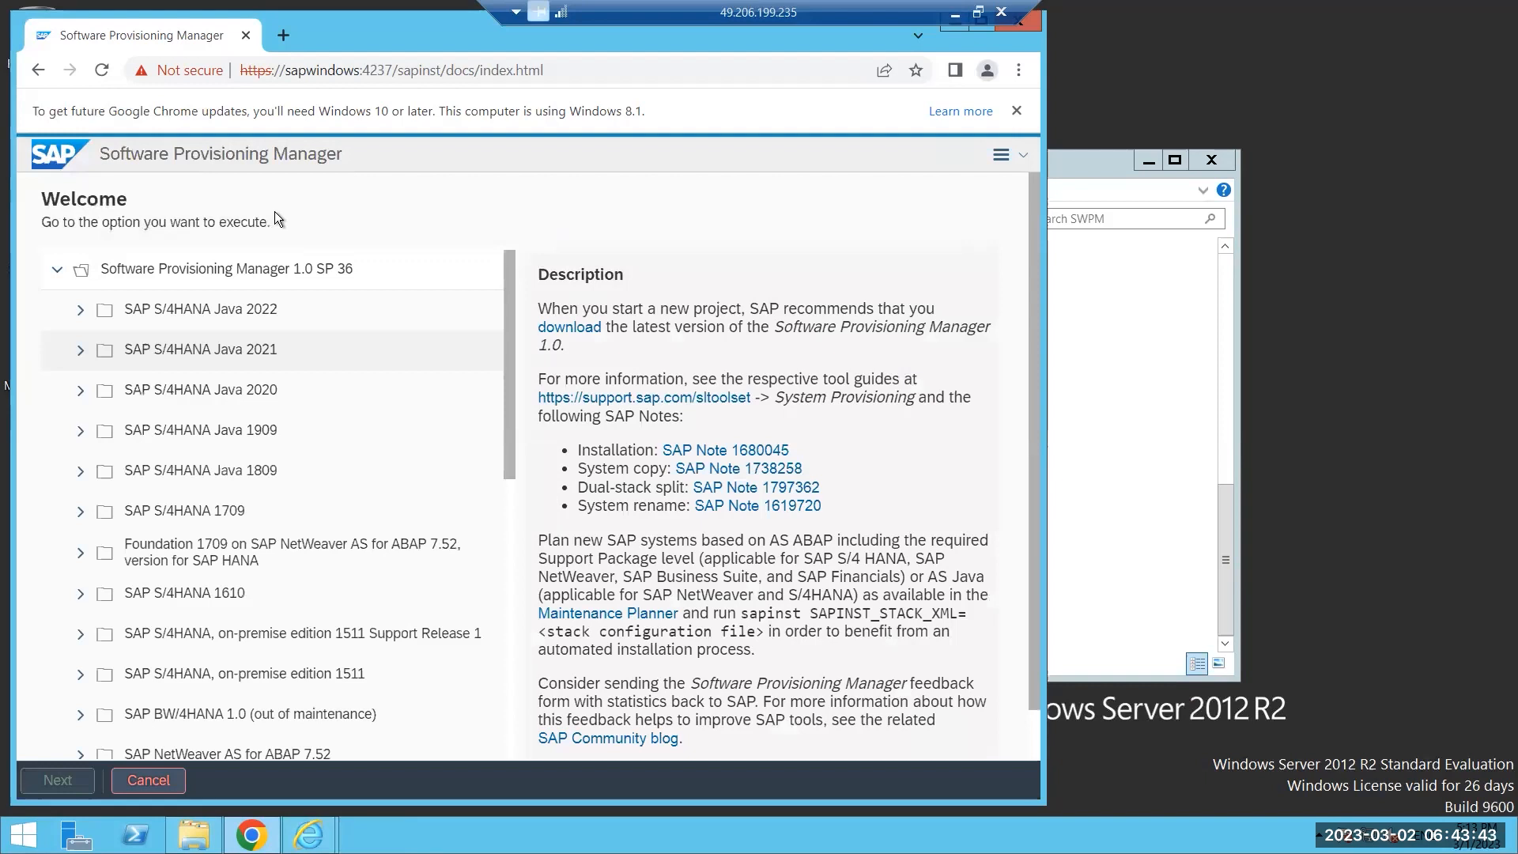
pyautogui.hotkey('ctrl', 't')
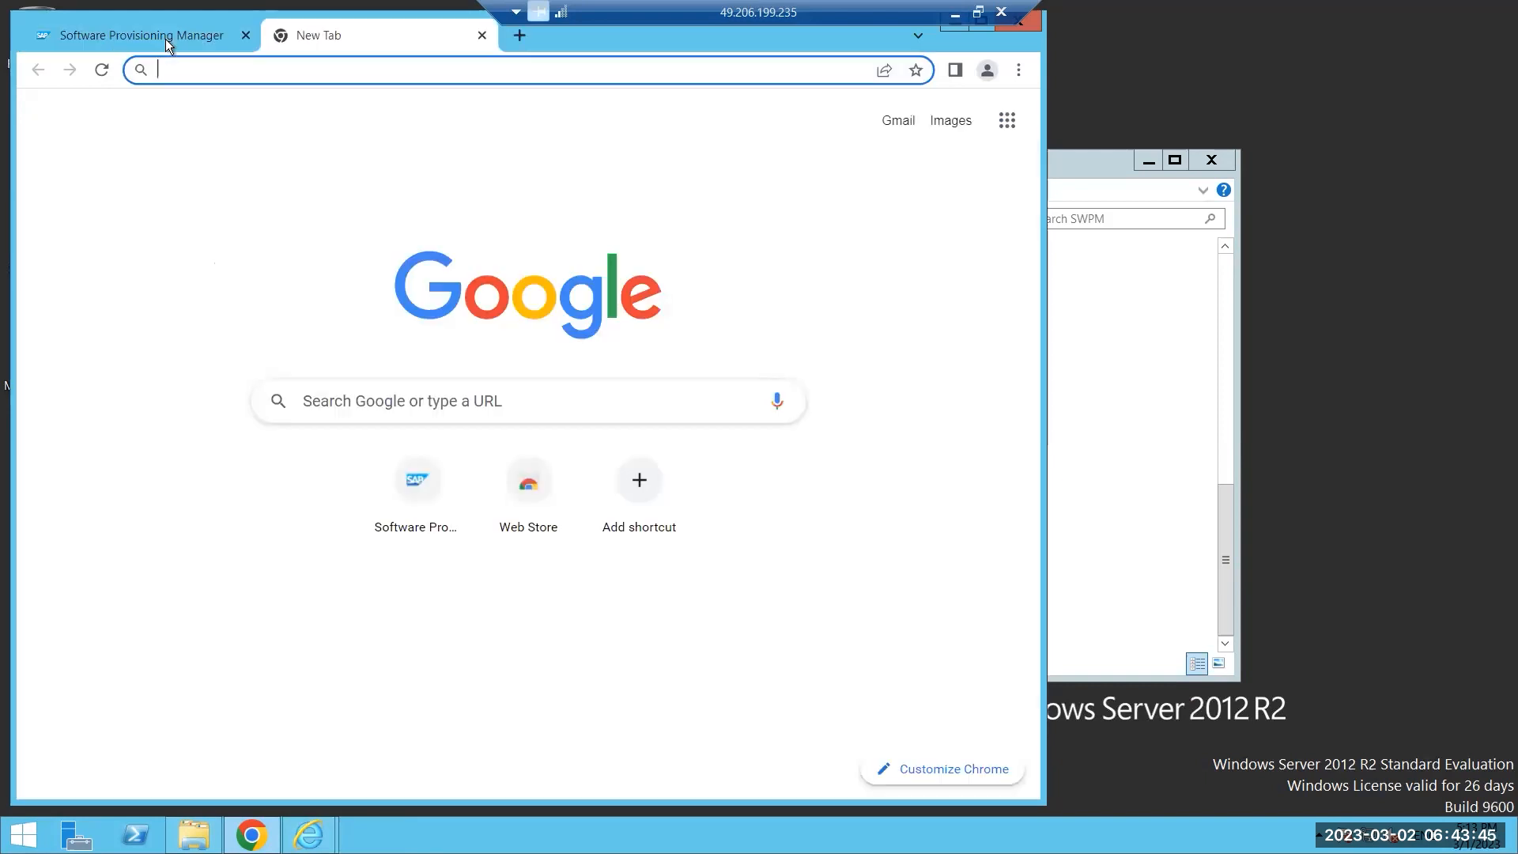
pyautogui.click(165, 37)
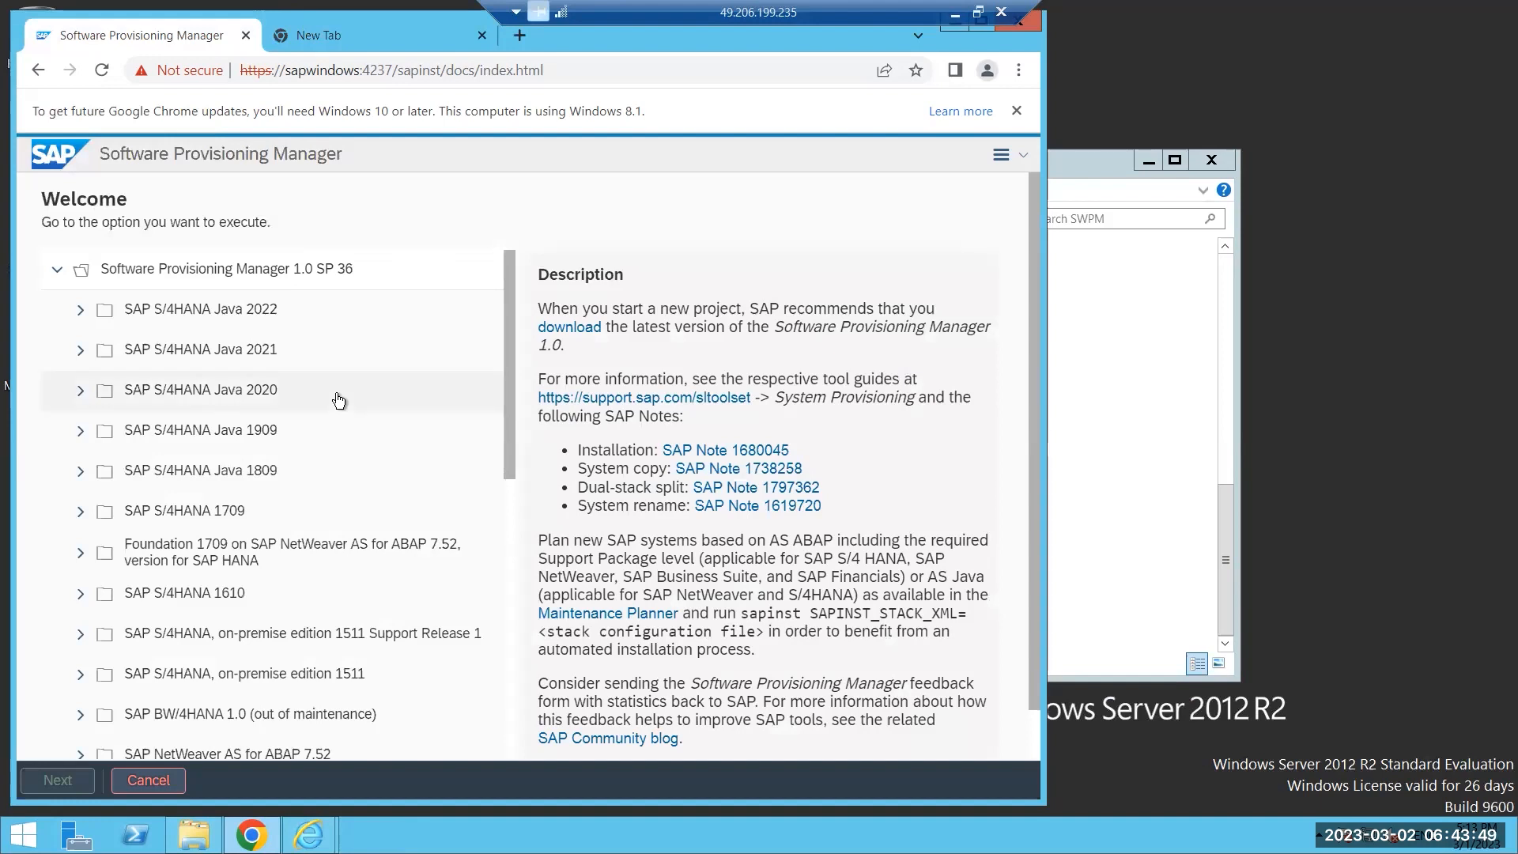
# Scroll the Welcome option tree and expand SAP Business Suite 7i 2016
pyautogui.scroll(-5, 338, 400)
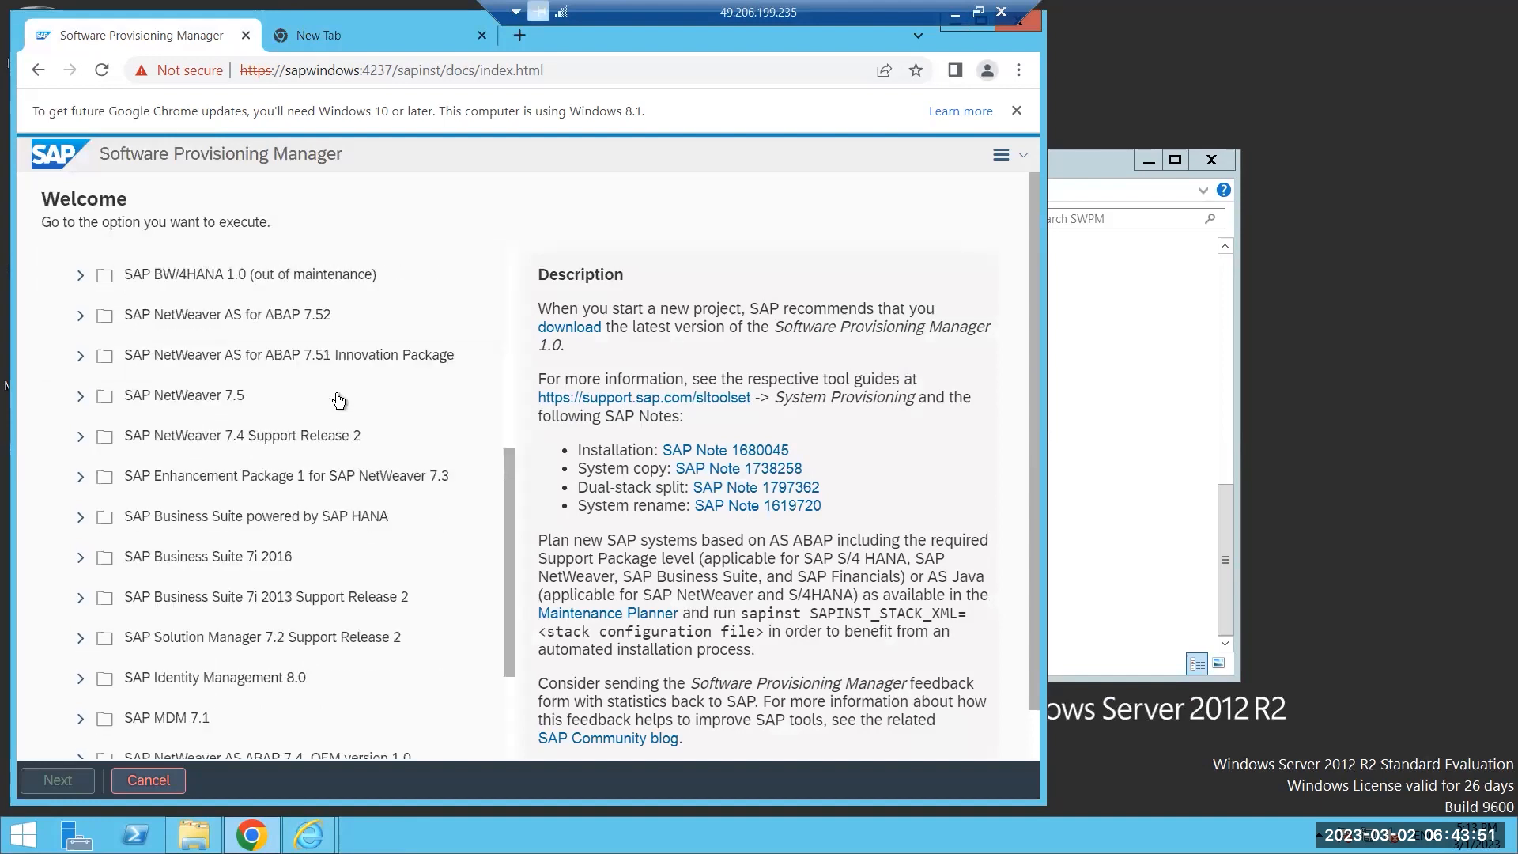
pyautogui.scroll(-3, 339, 401)
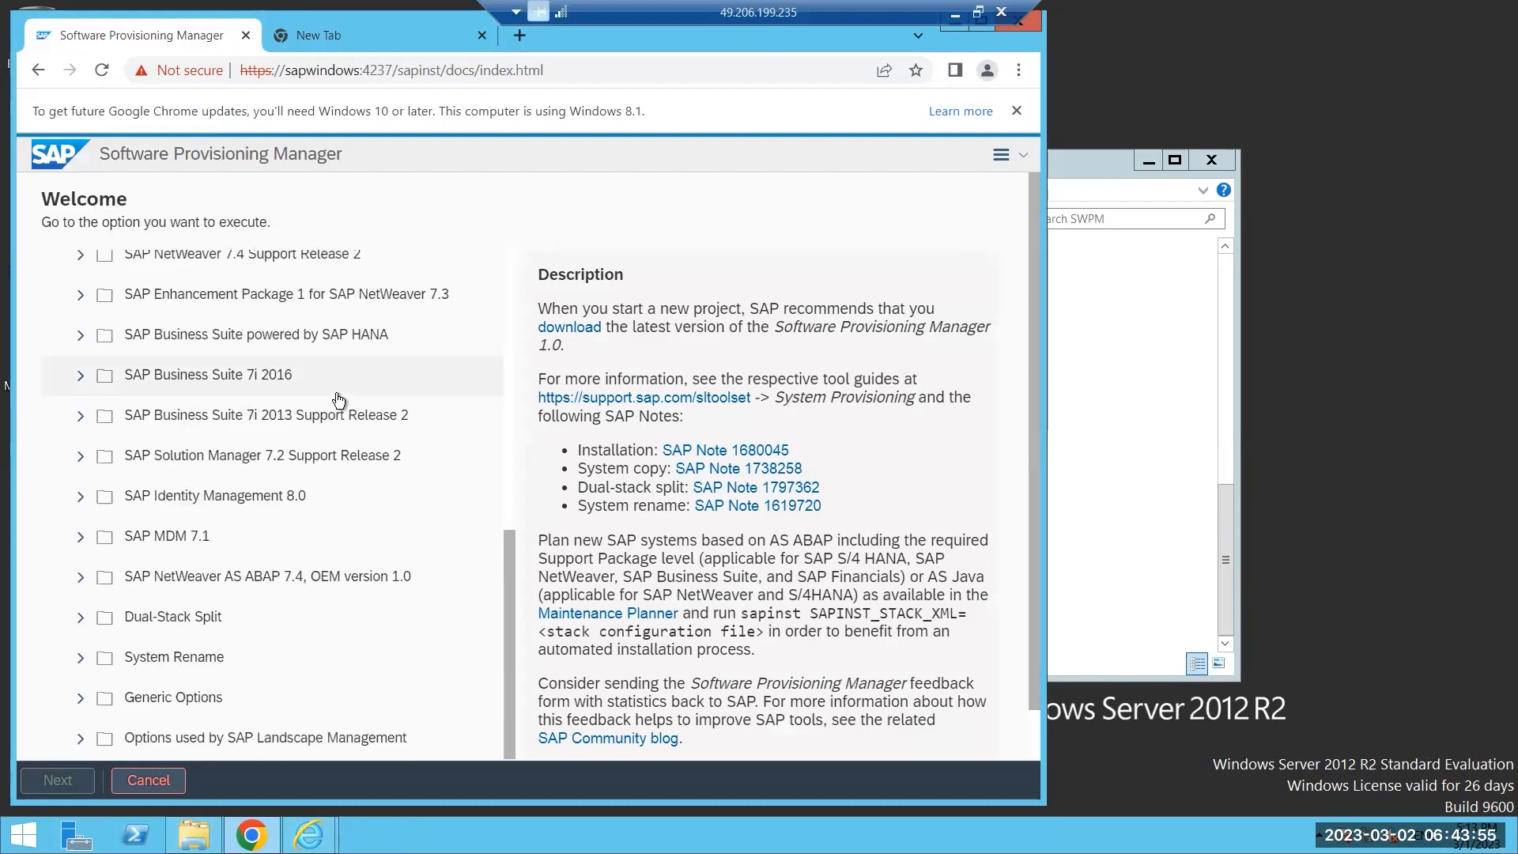
pyautogui.scroll(10, 339, 400)
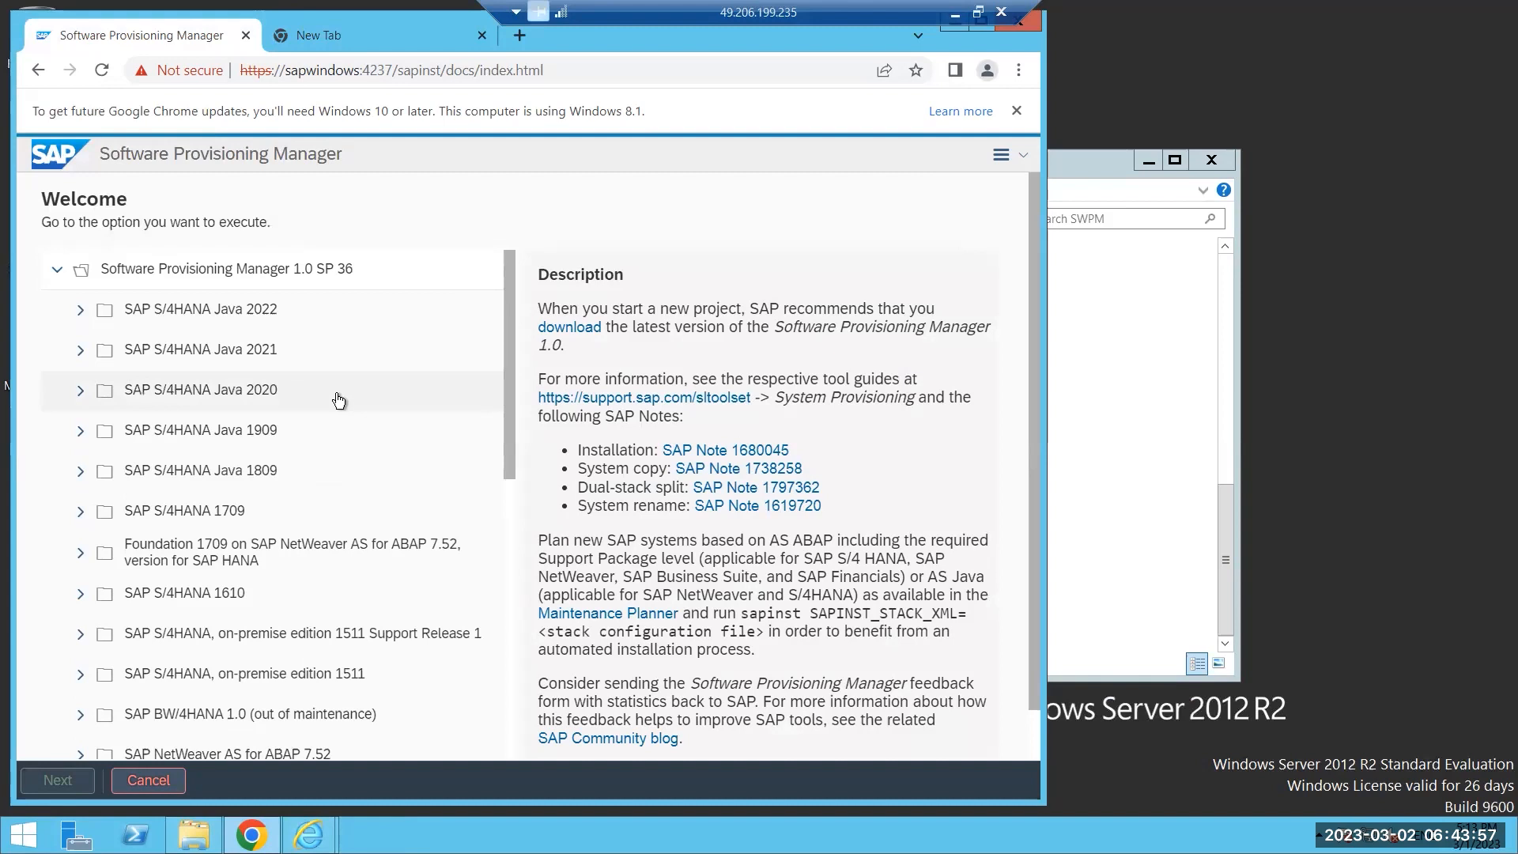
pyautogui.scroll(-8, 338, 400)
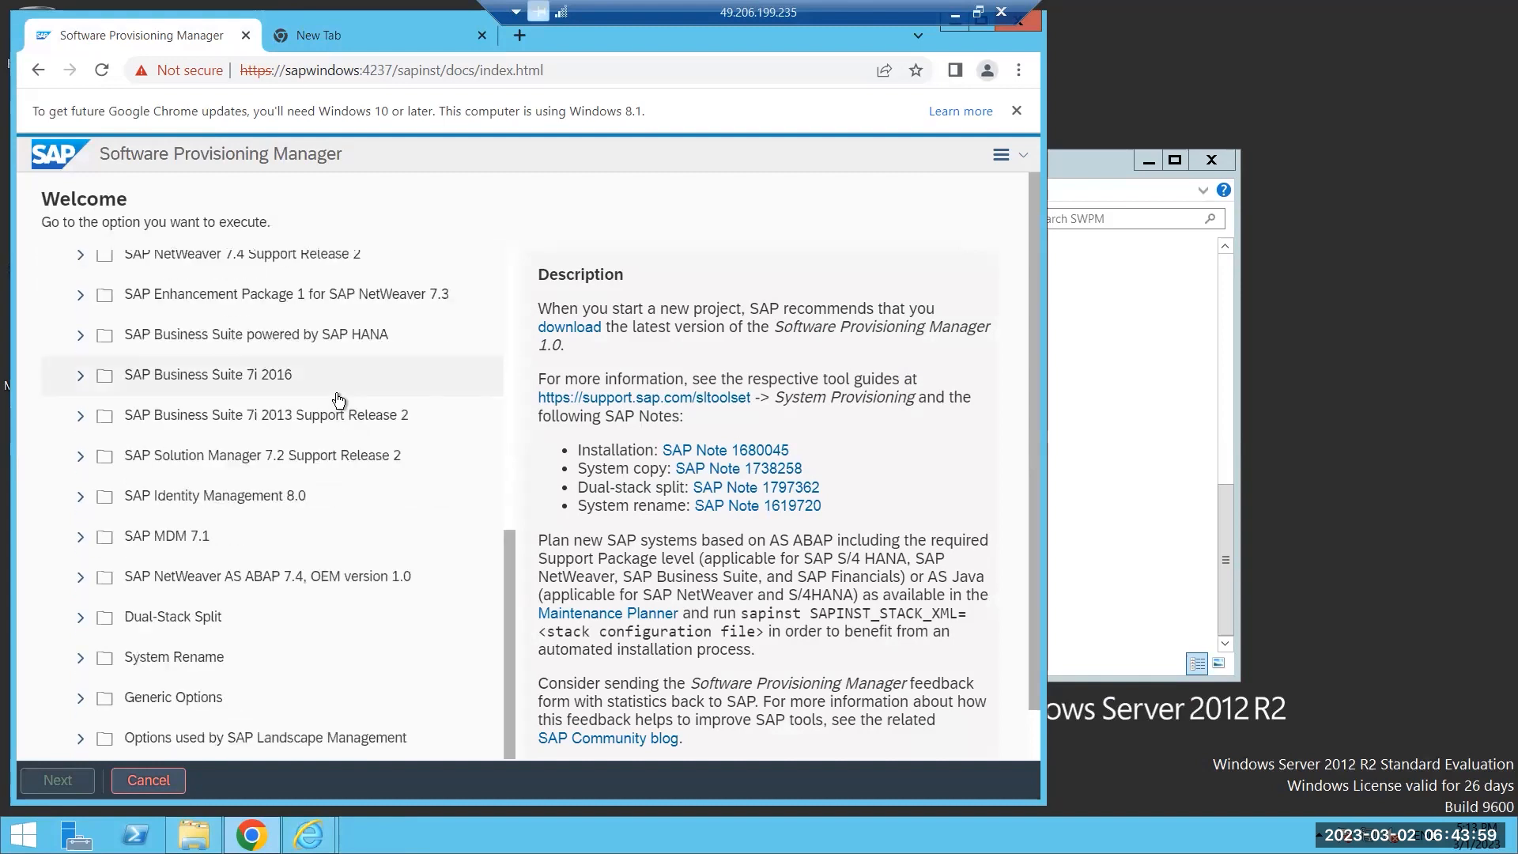
pyautogui.scroll(-1, 339, 400)
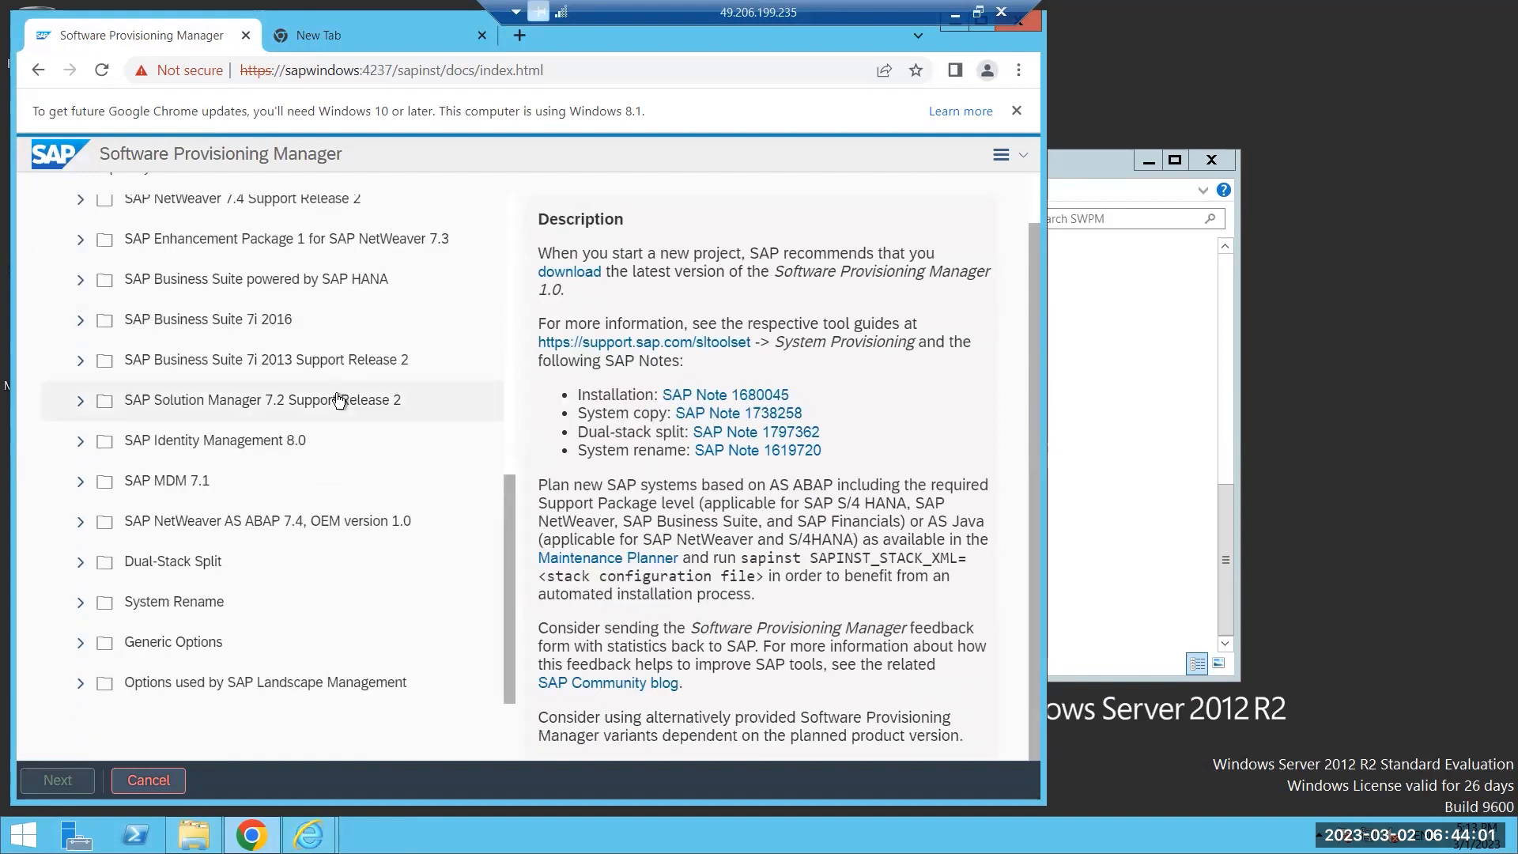
pyautogui.scroll(6, 339, 400)
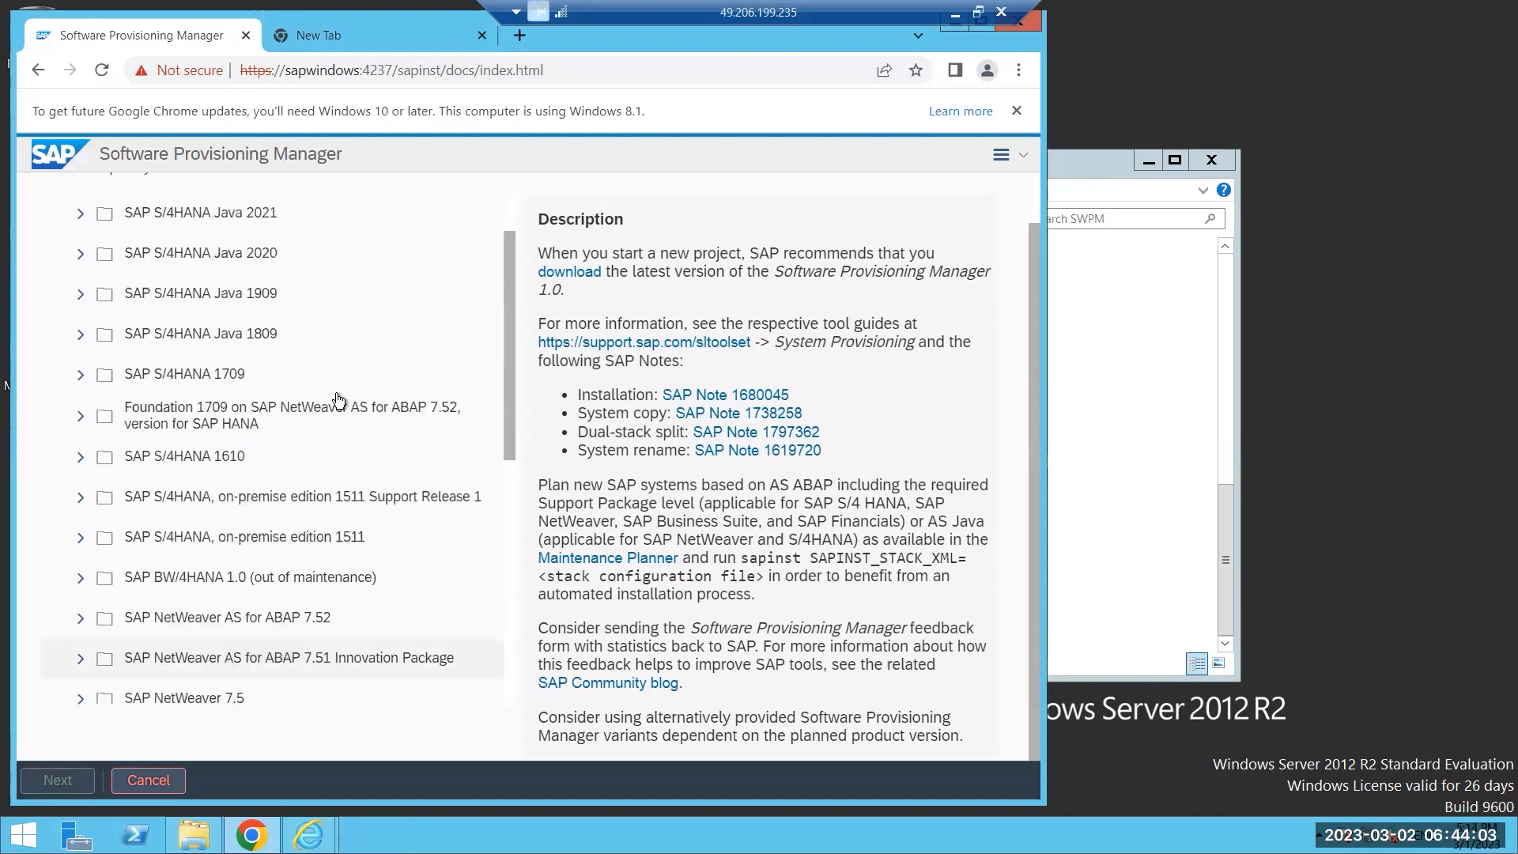
pyautogui.scroll(1, 338, 400)
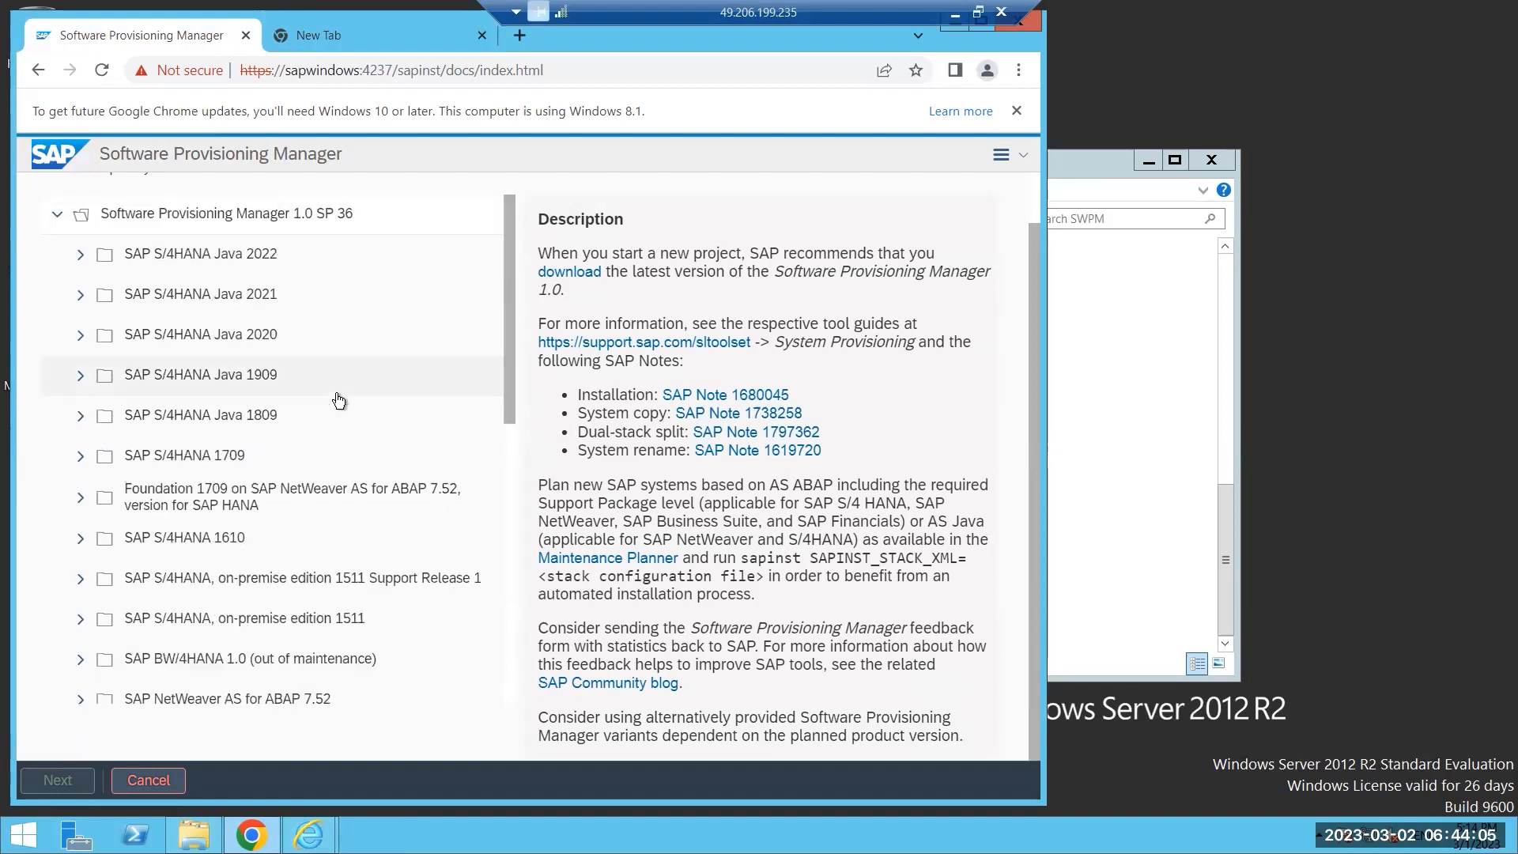
pyautogui.scroll(-2, 338, 400)
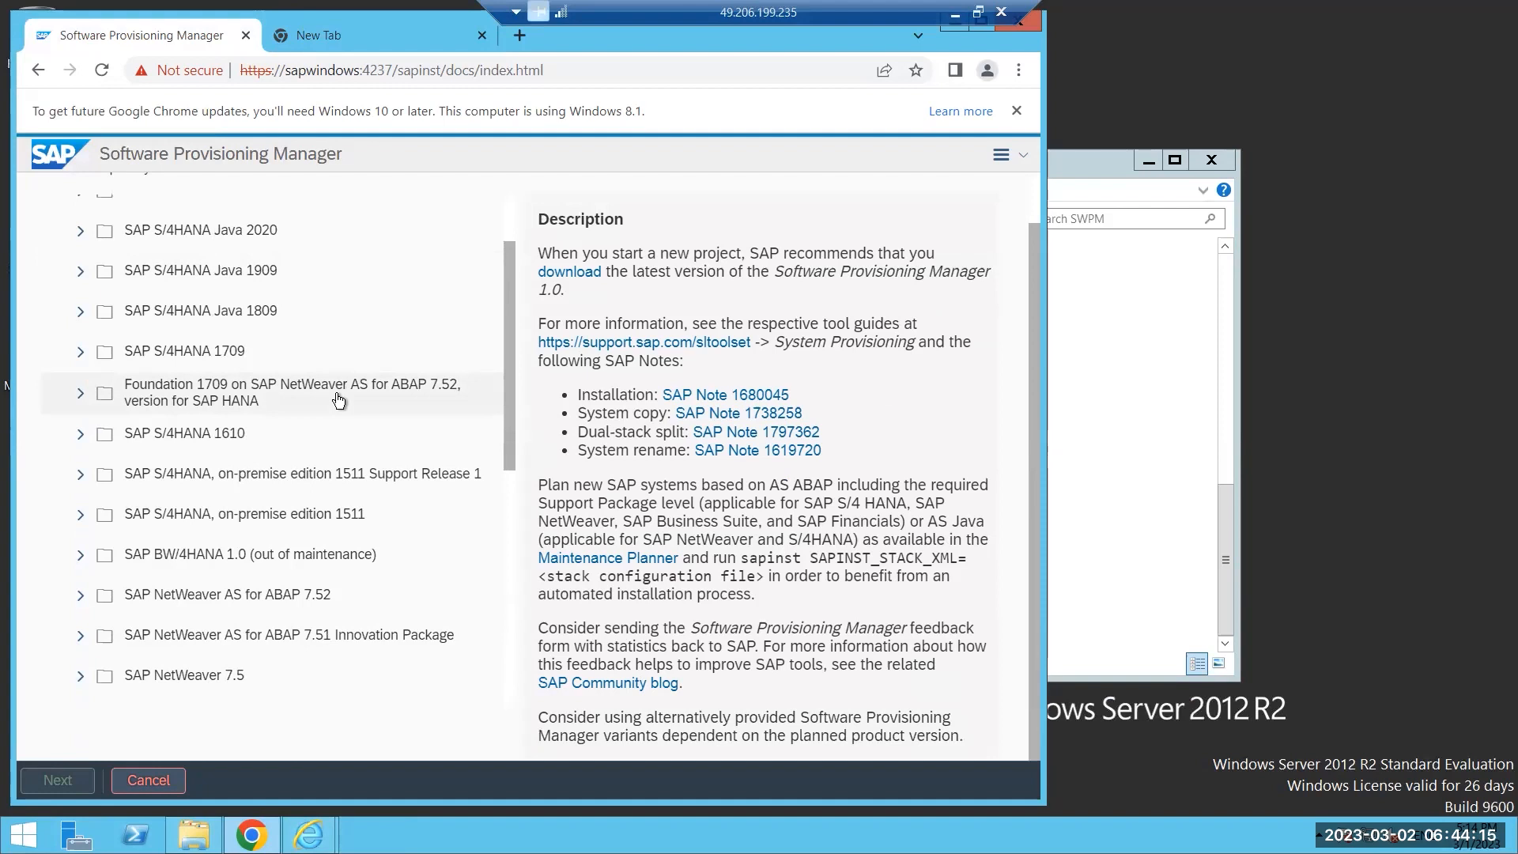
pyautogui.scroll(4, 338, 400)
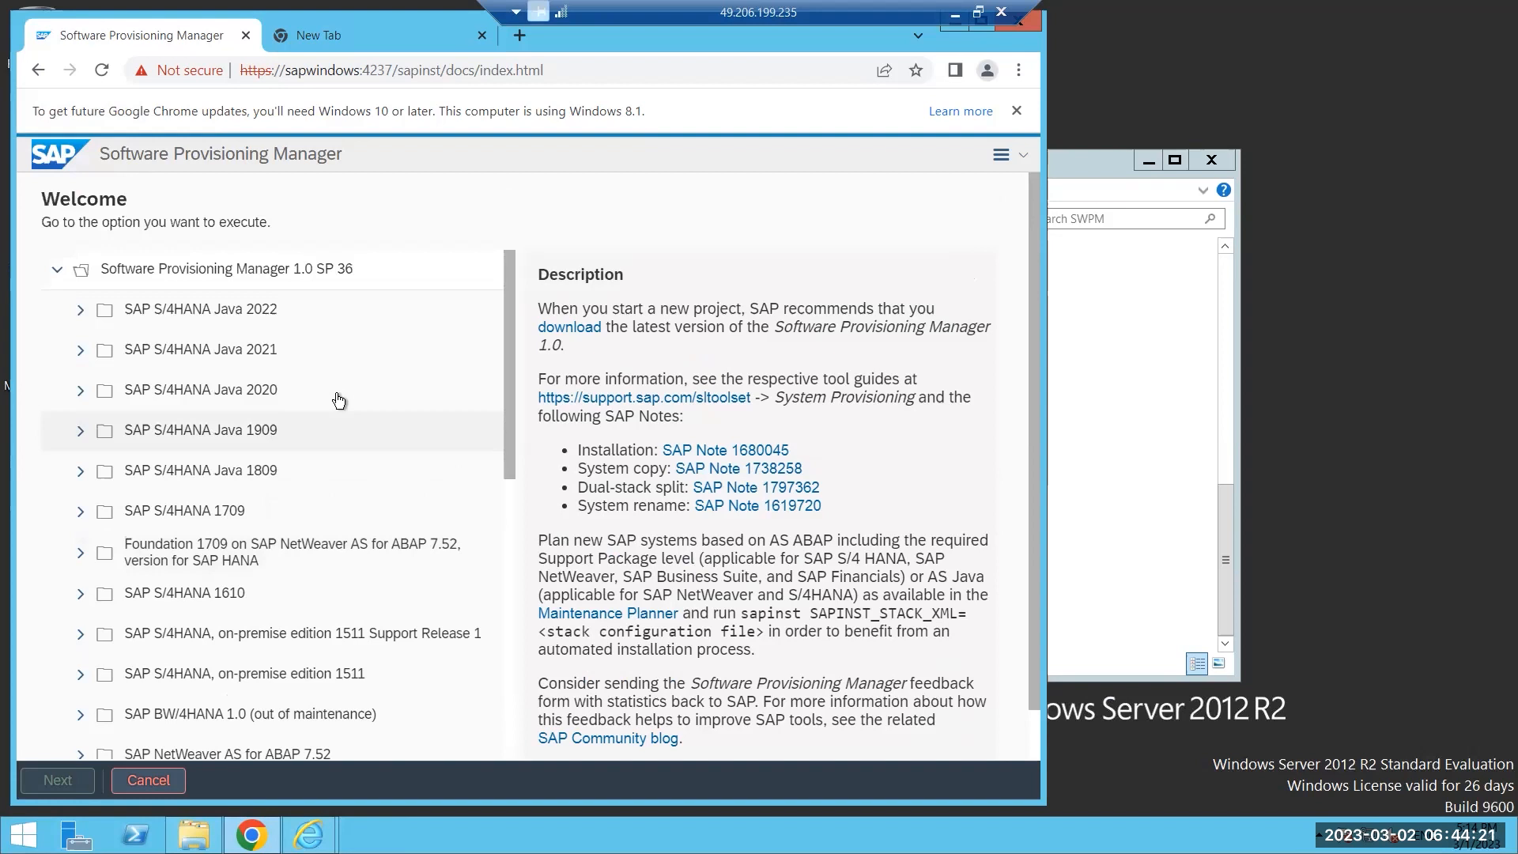
pyautogui.scroll(-2, 339, 400)
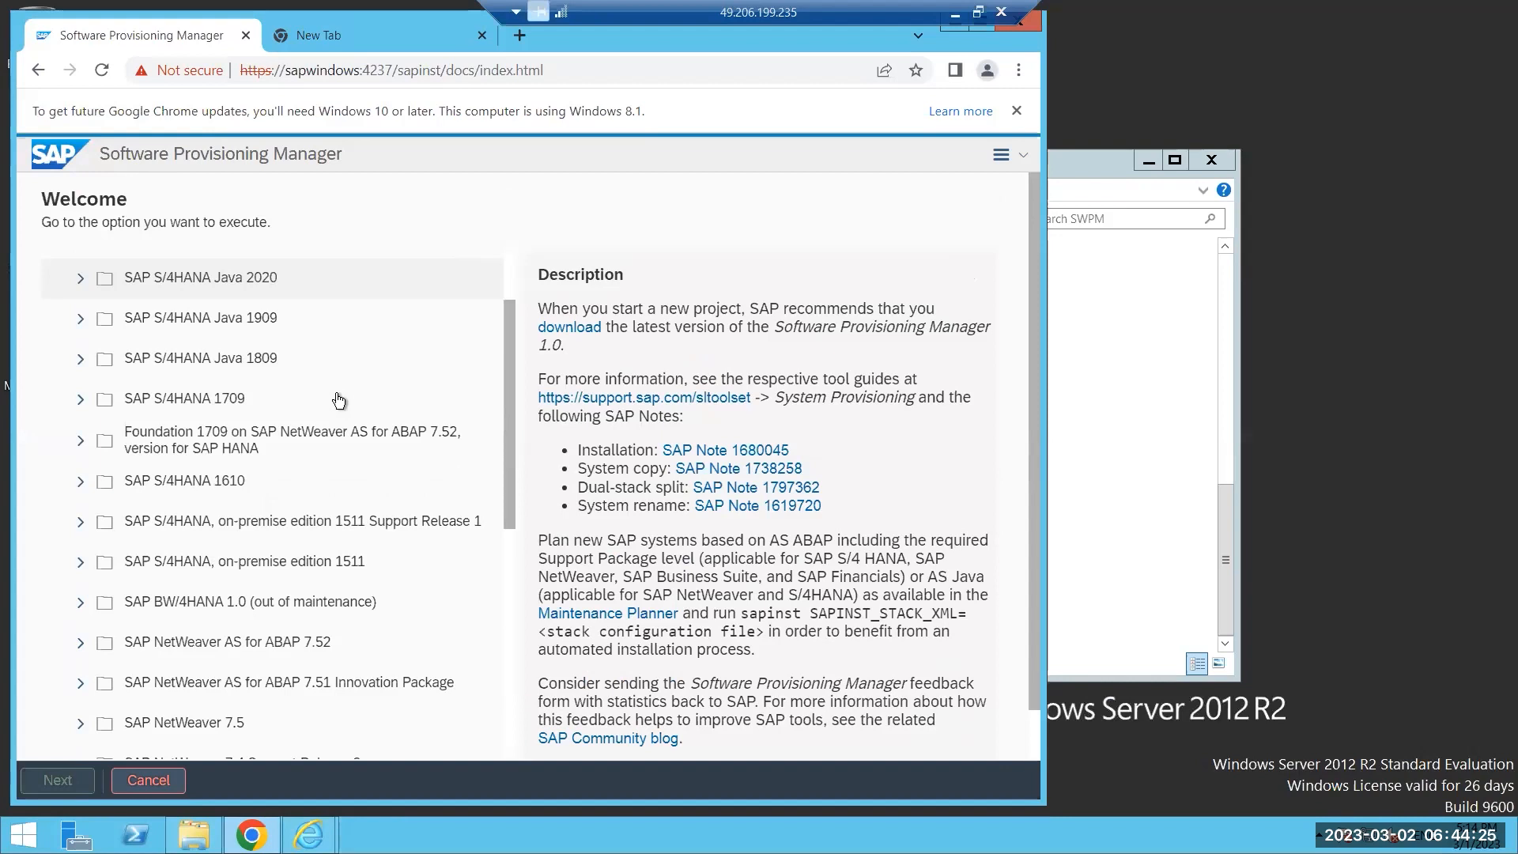
pyautogui.scroll(-7, 338, 399)
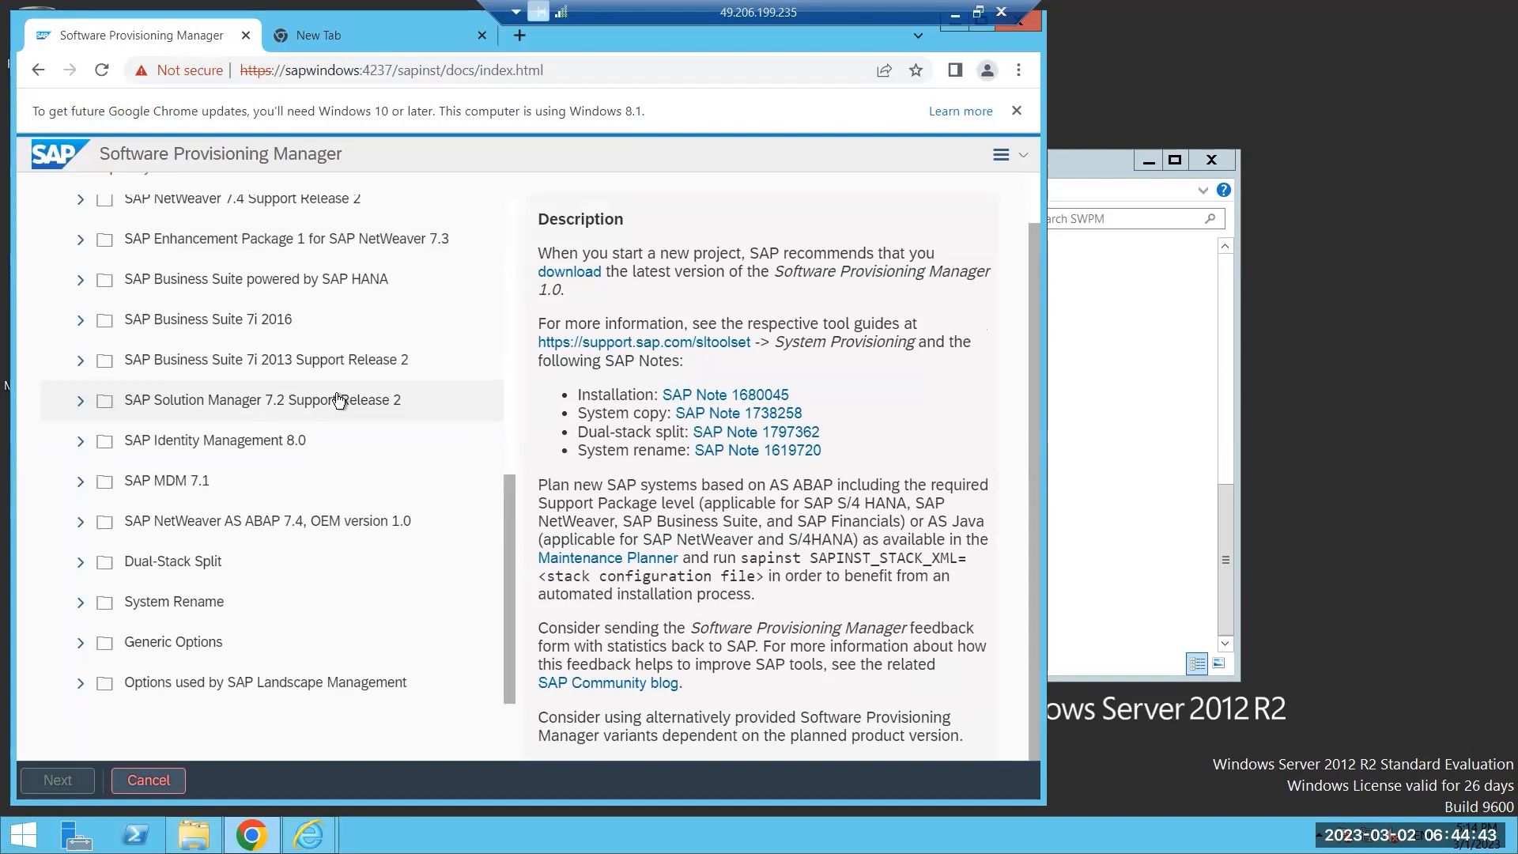
pyautogui.scroll(3, 339, 399)
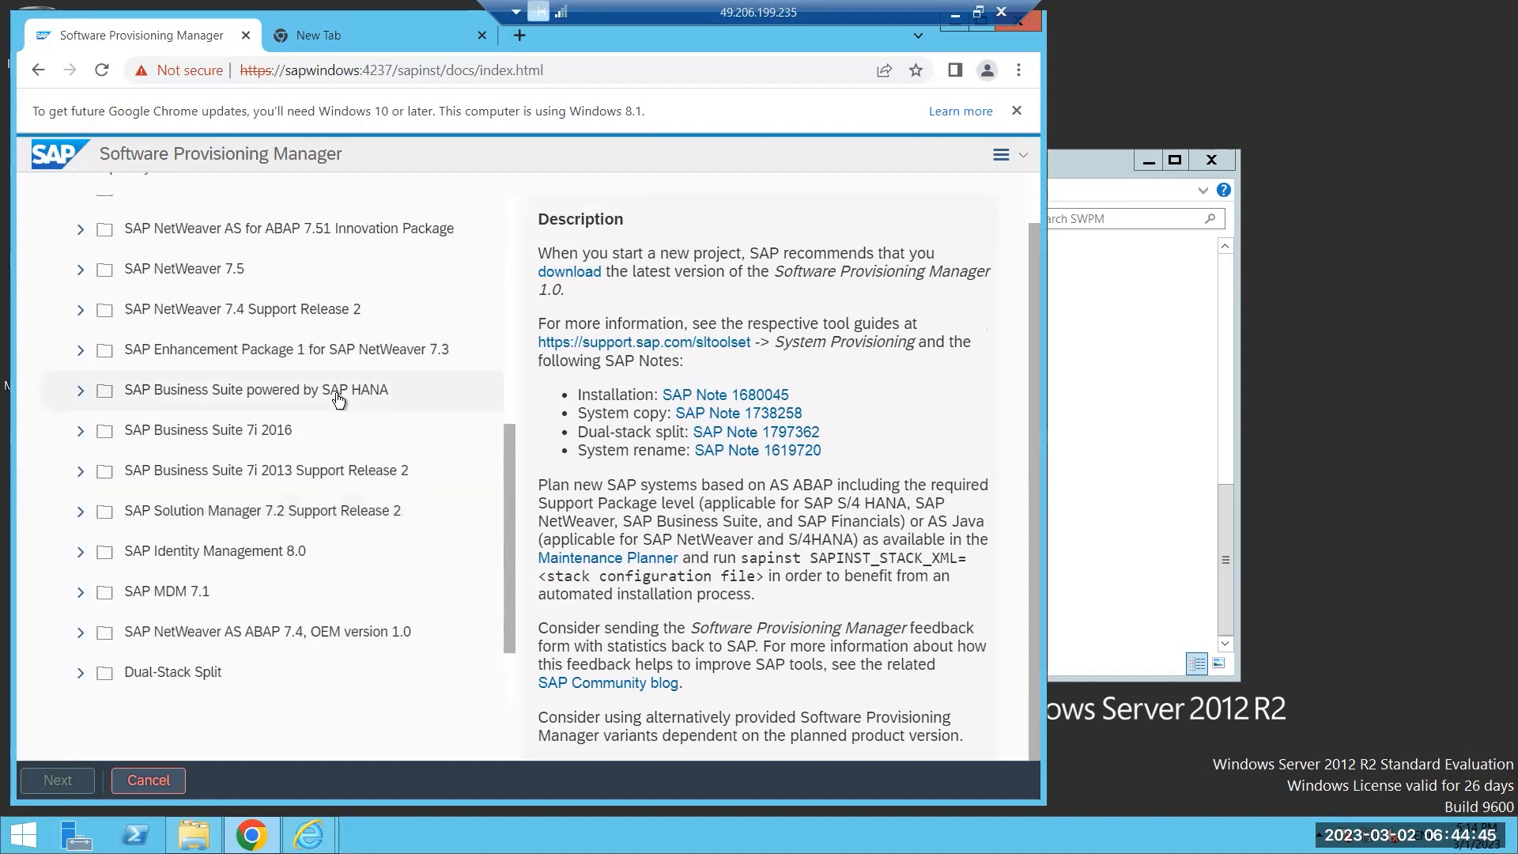
pyautogui.scroll(3, 338, 399)
pyautogui.scroll(-2, 338, 400)
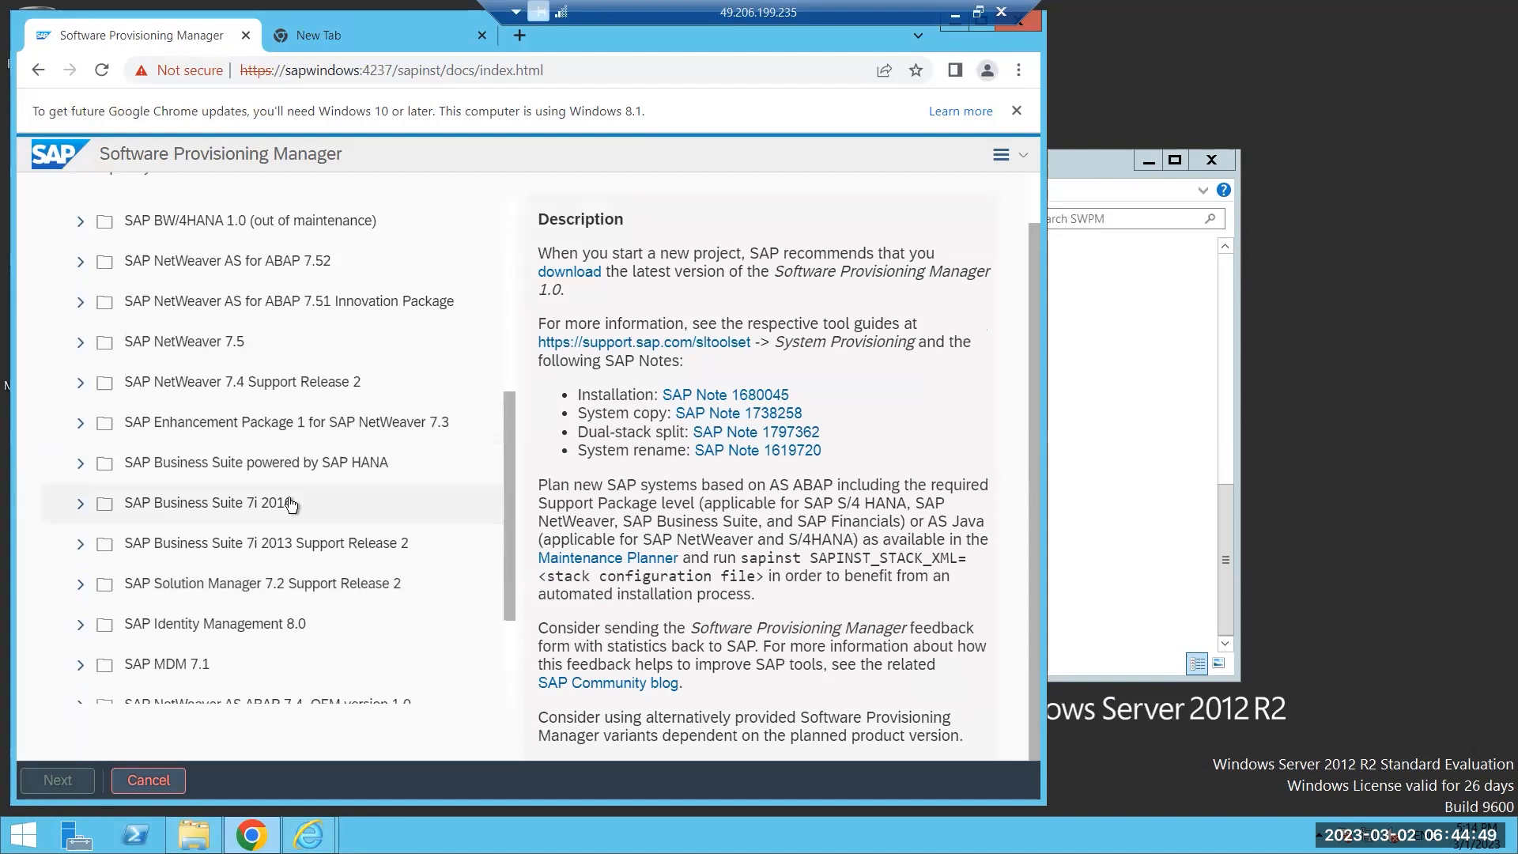
pyautogui.click(291, 505)
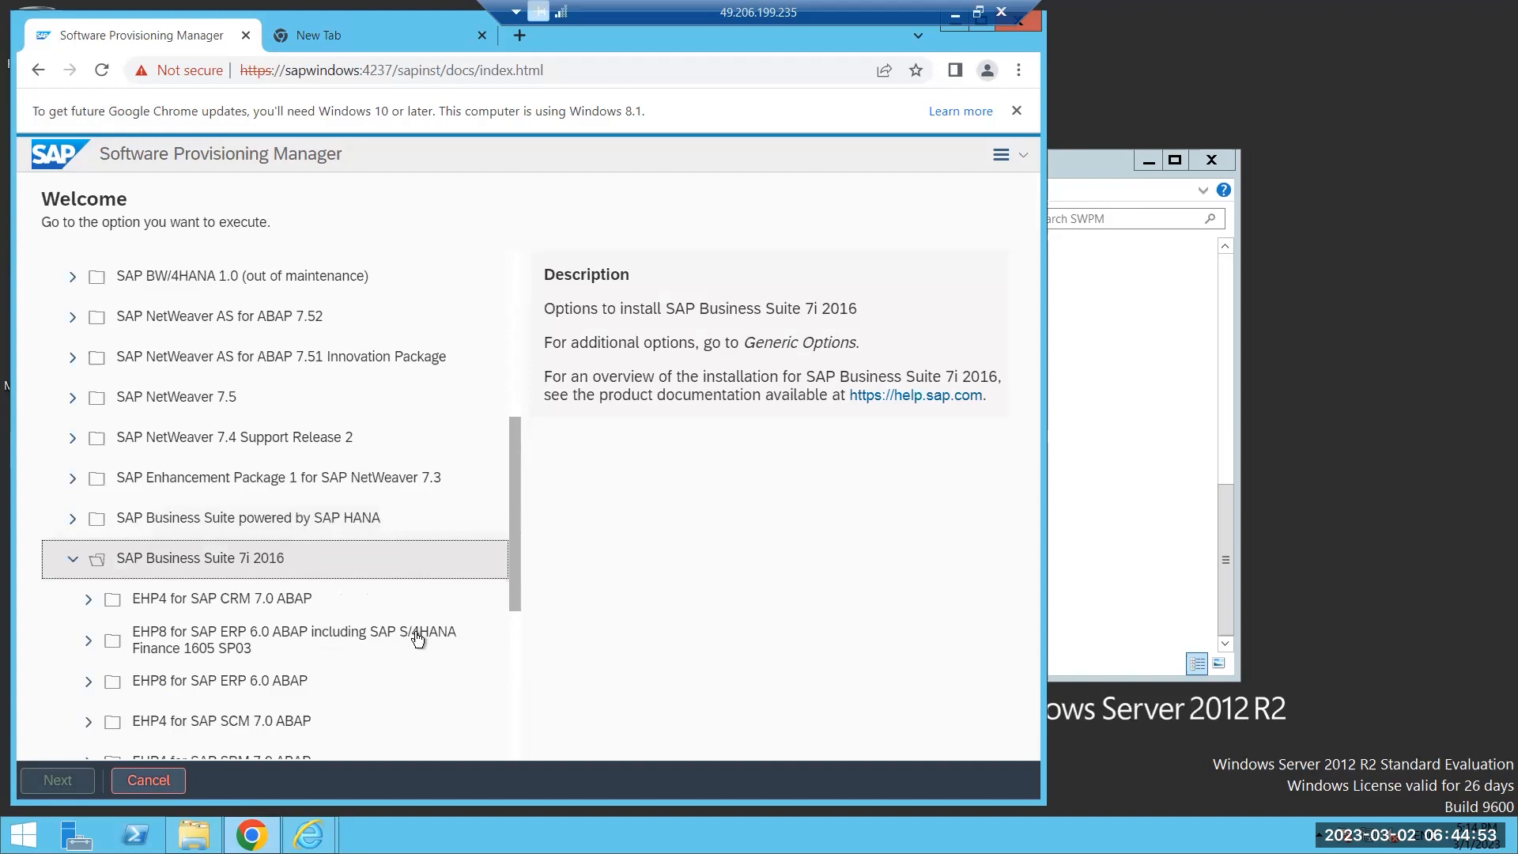
# Select EHP8 for SAP ERP 6.0 ABAP and expand its MS SQL Server database options
pyautogui.scroll(-1, 417, 639)
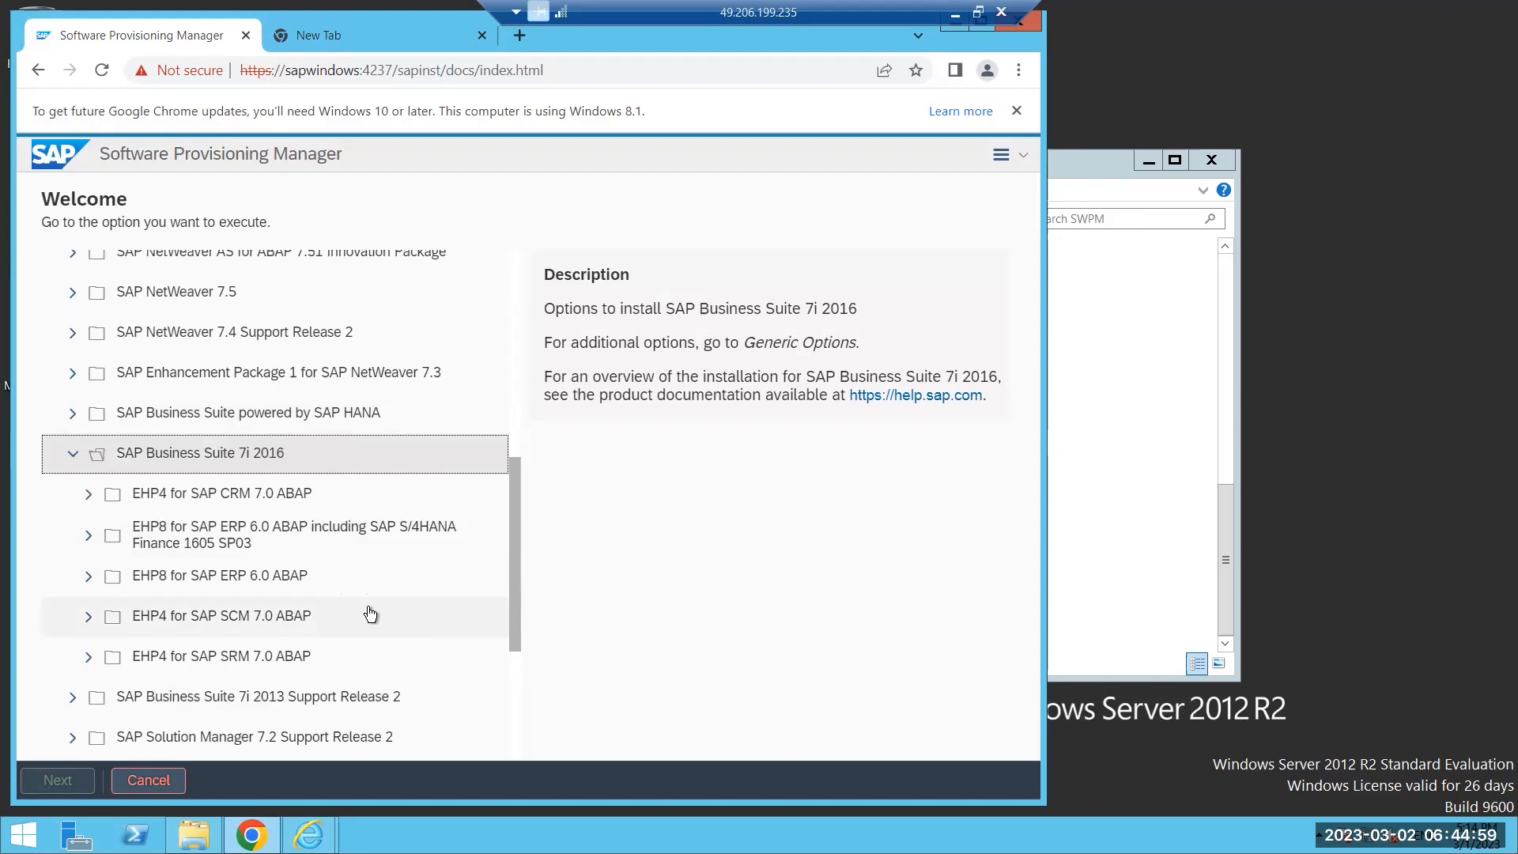
pyautogui.click(329, 590)
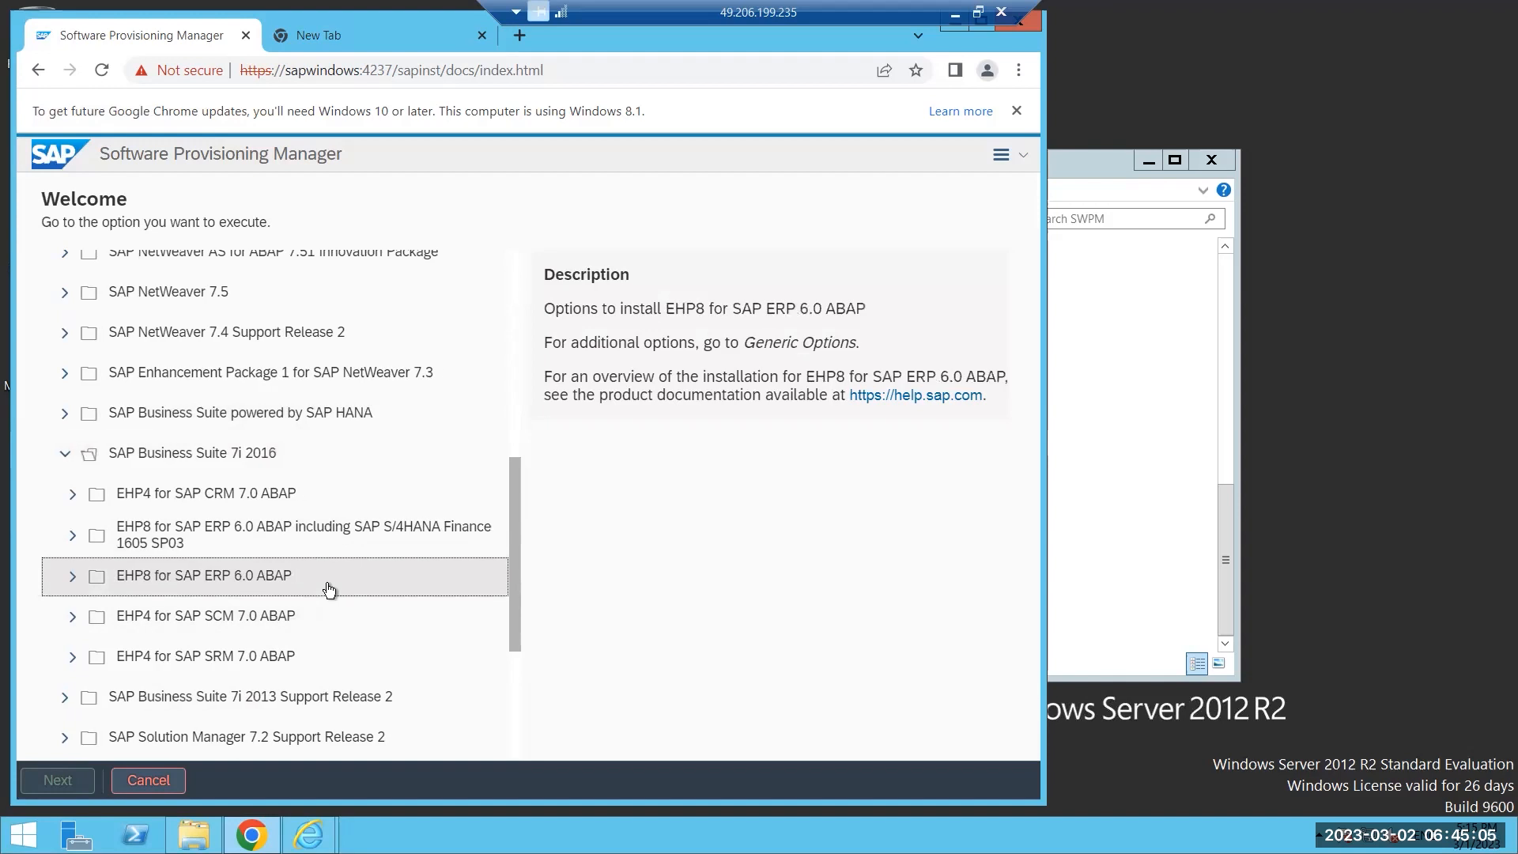
pyautogui.scroll(-3, 329, 589)
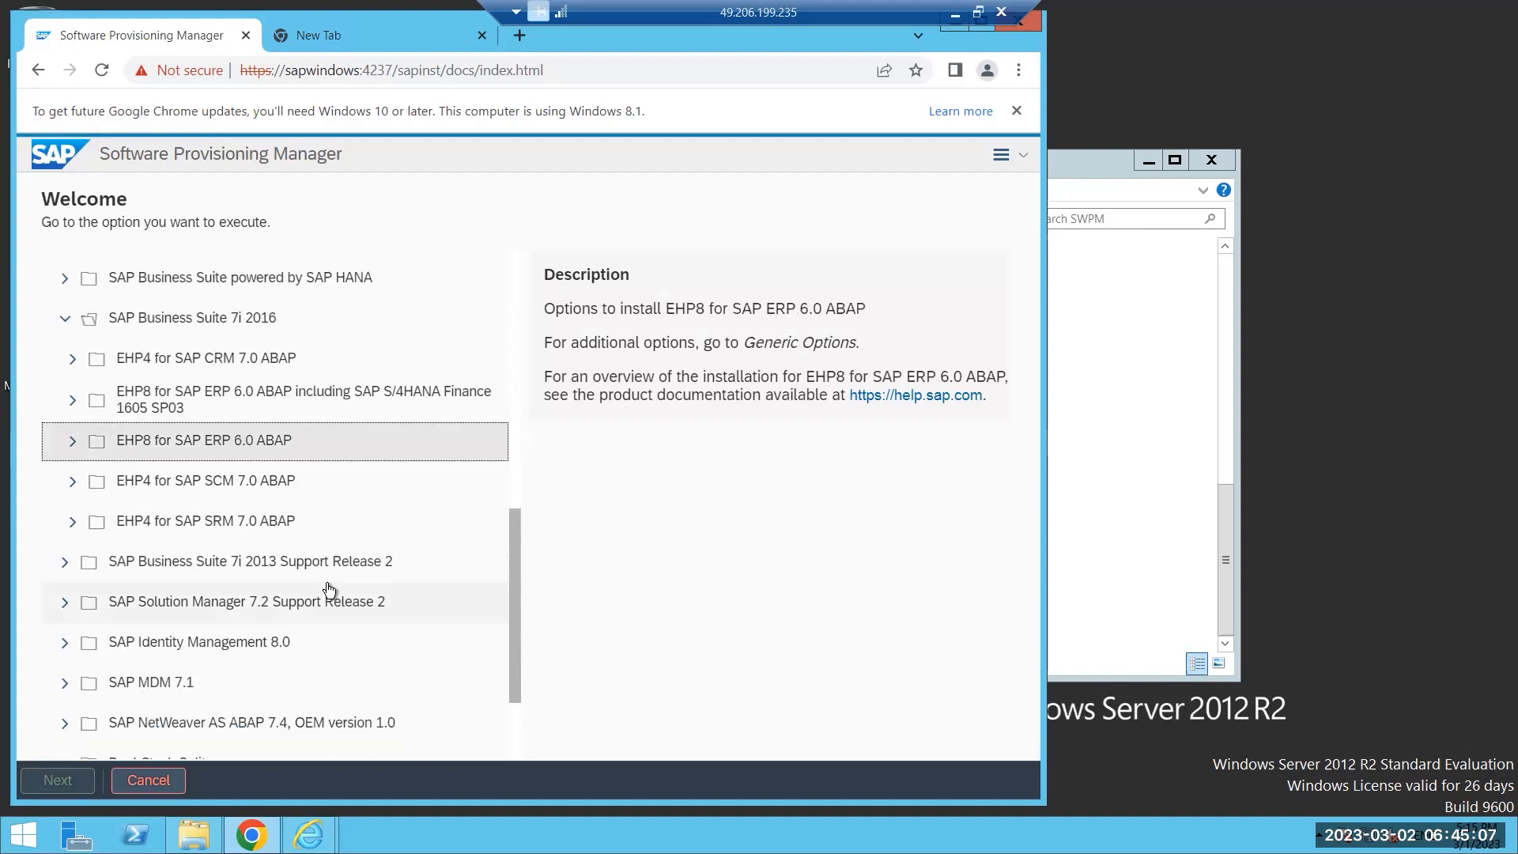
pyautogui.click(405, 449)
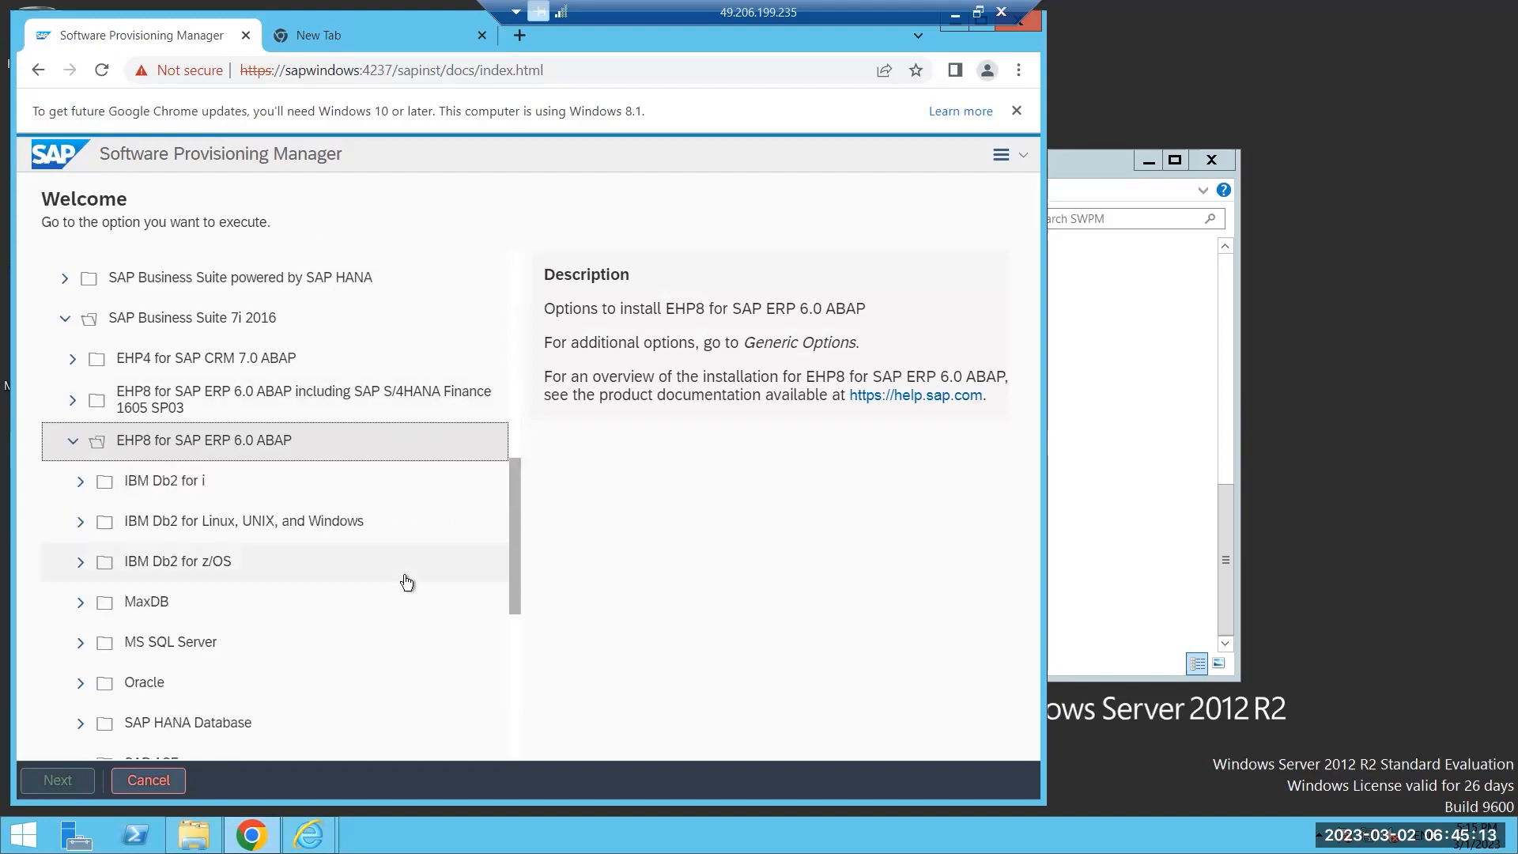
pyautogui.scroll(-1, 407, 582)
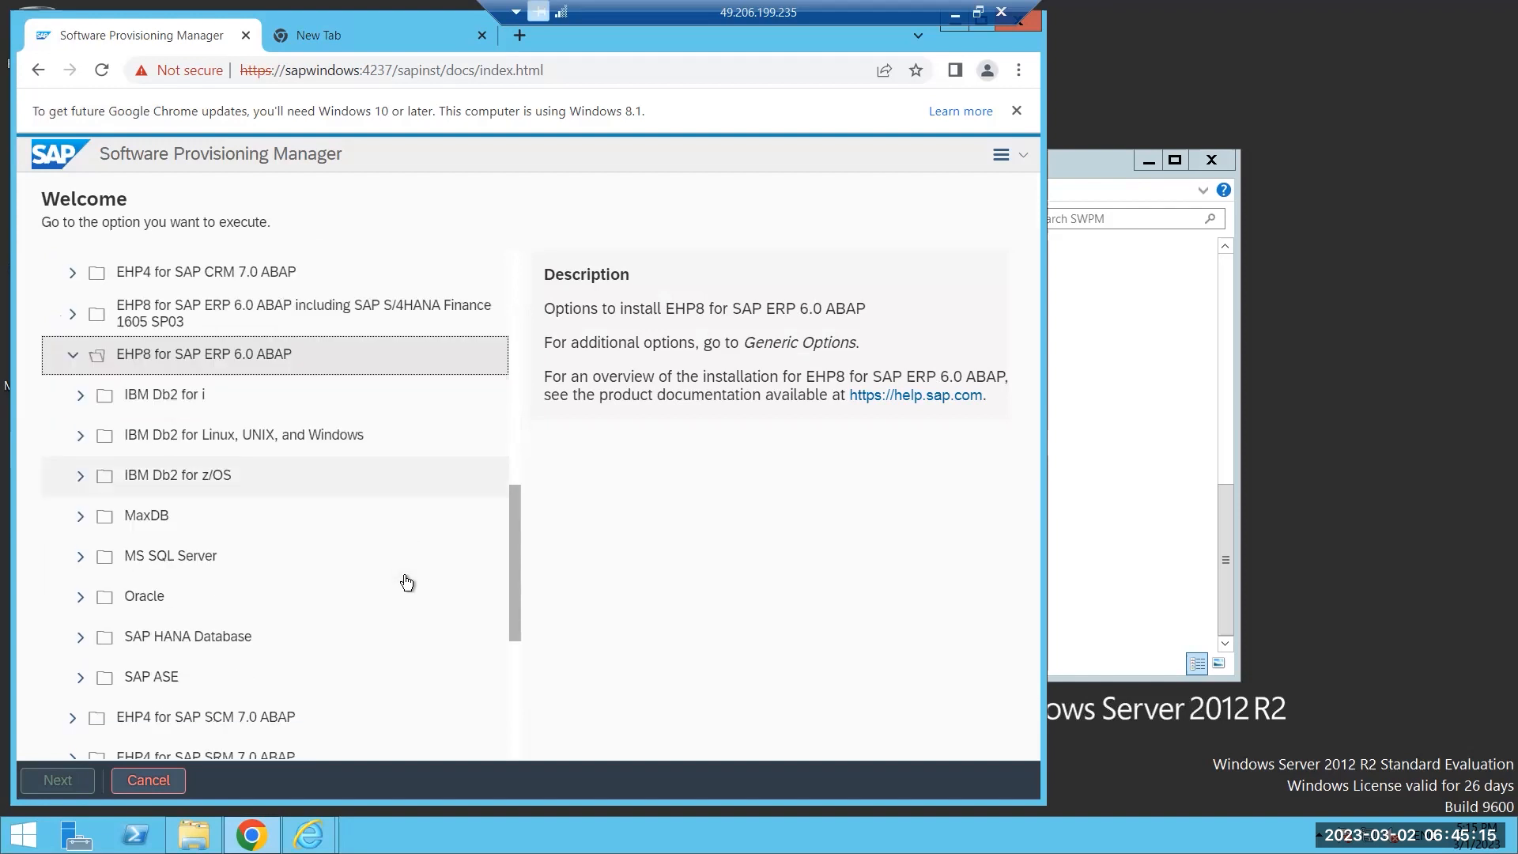
pyautogui.scroll(-1, 406, 582)
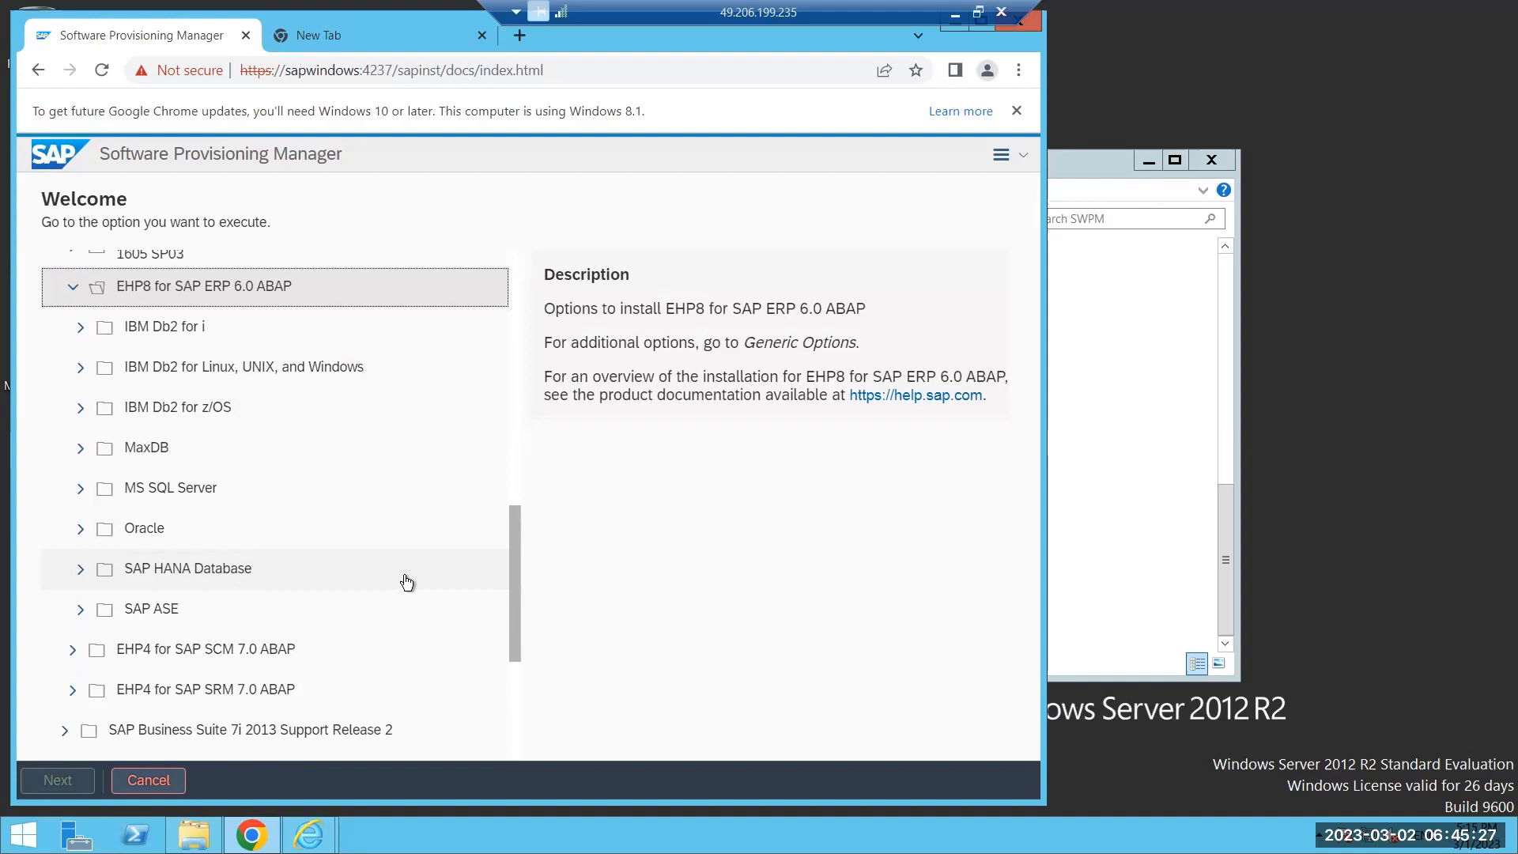
pyautogui.click(407, 496)
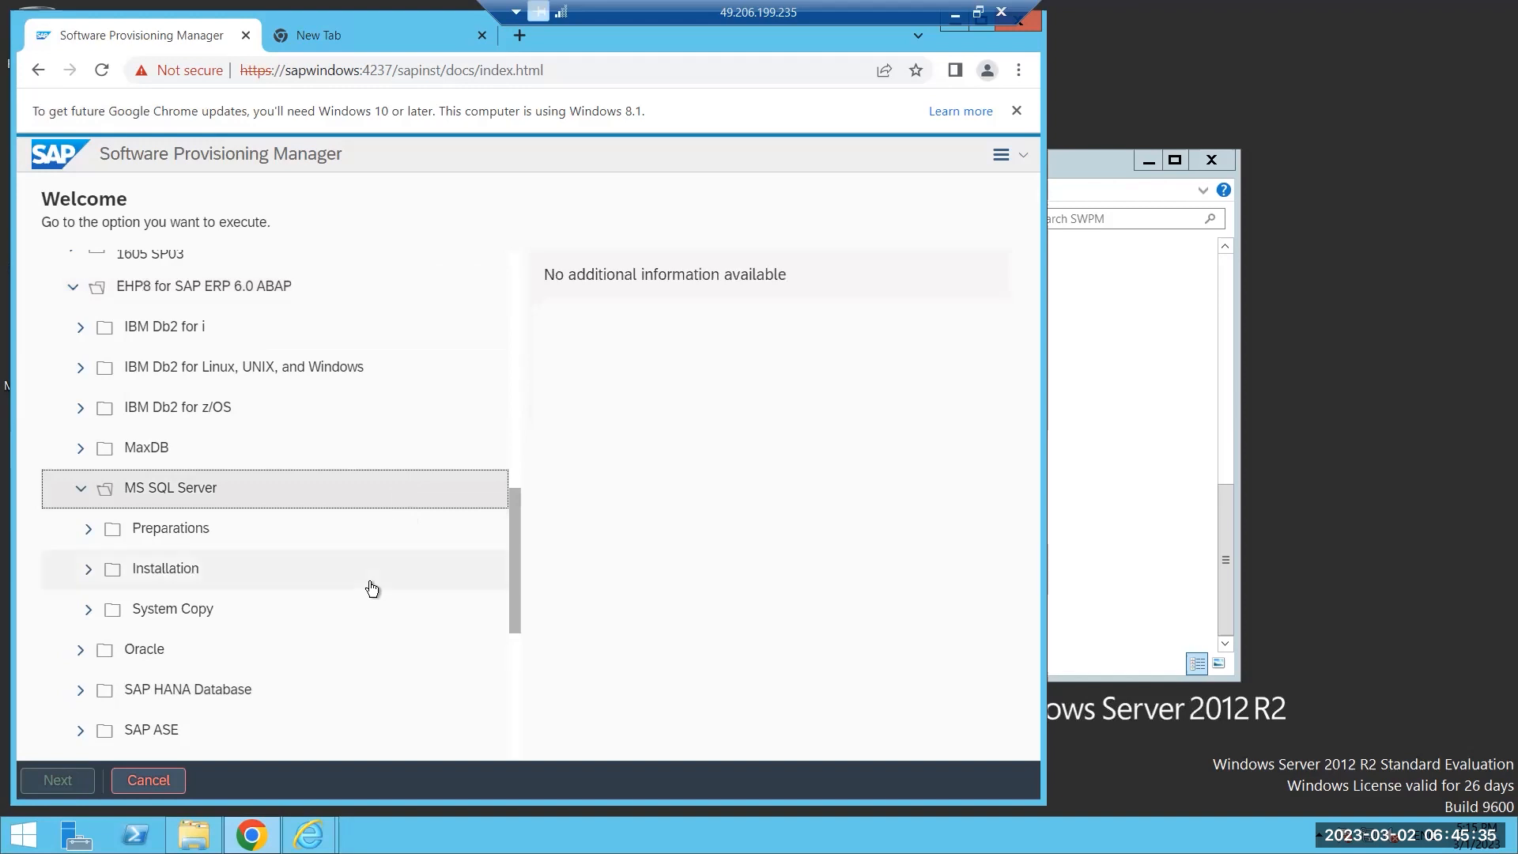
# Drill into MS SQL Server > Installation > Application Server ABAP > Standard System and launch it
pyautogui.scroll(-1, 372, 589)
pyautogui.scroll(-1, 372, 589)
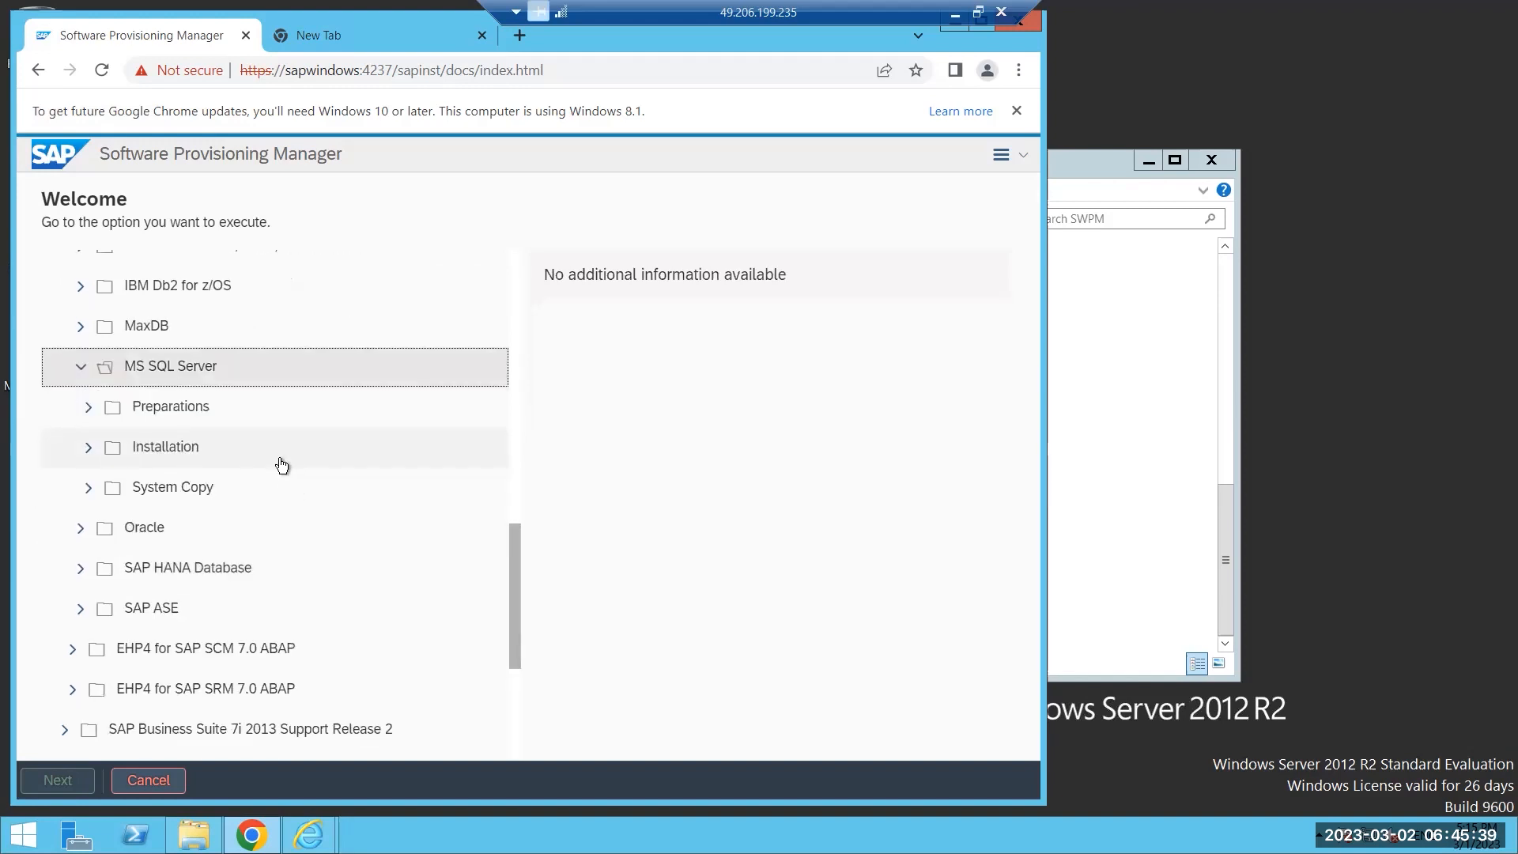
pyautogui.click(282, 466)
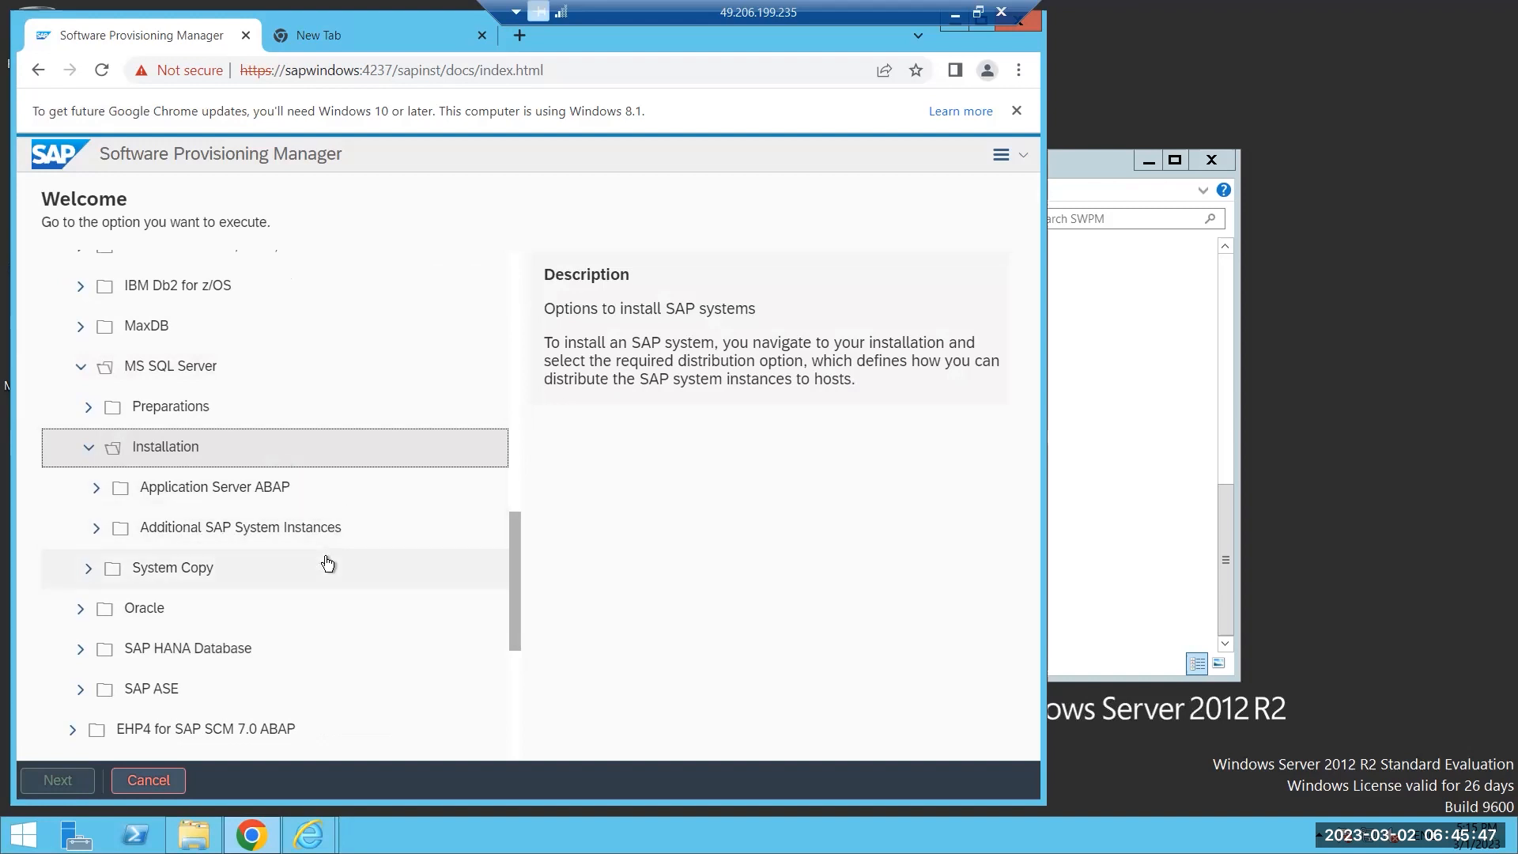
pyautogui.click(318, 506)
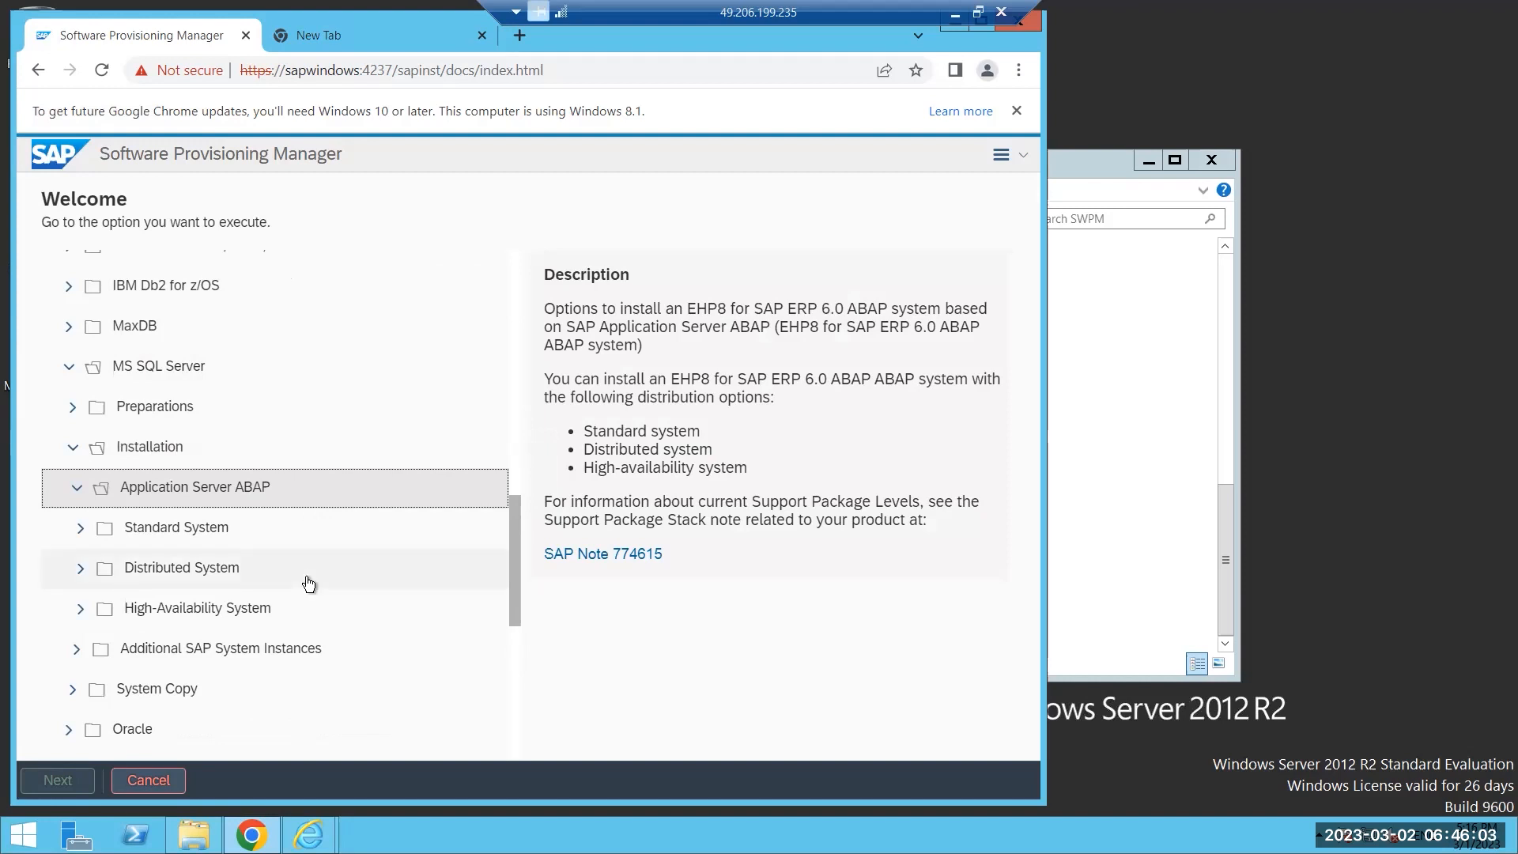
pyautogui.scroll(-2, 309, 584)
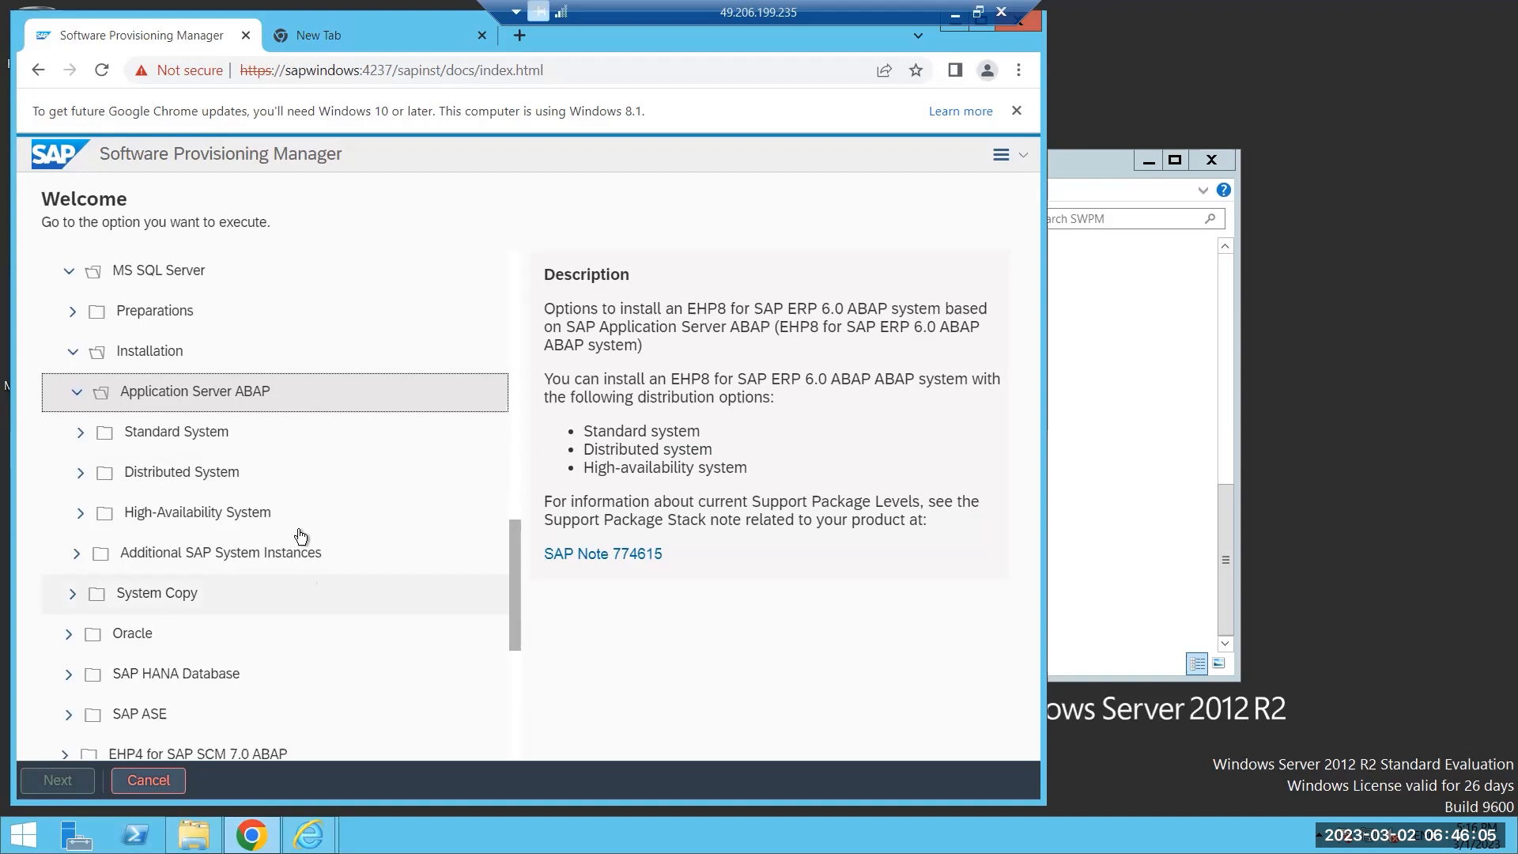
pyautogui.click(296, 434)
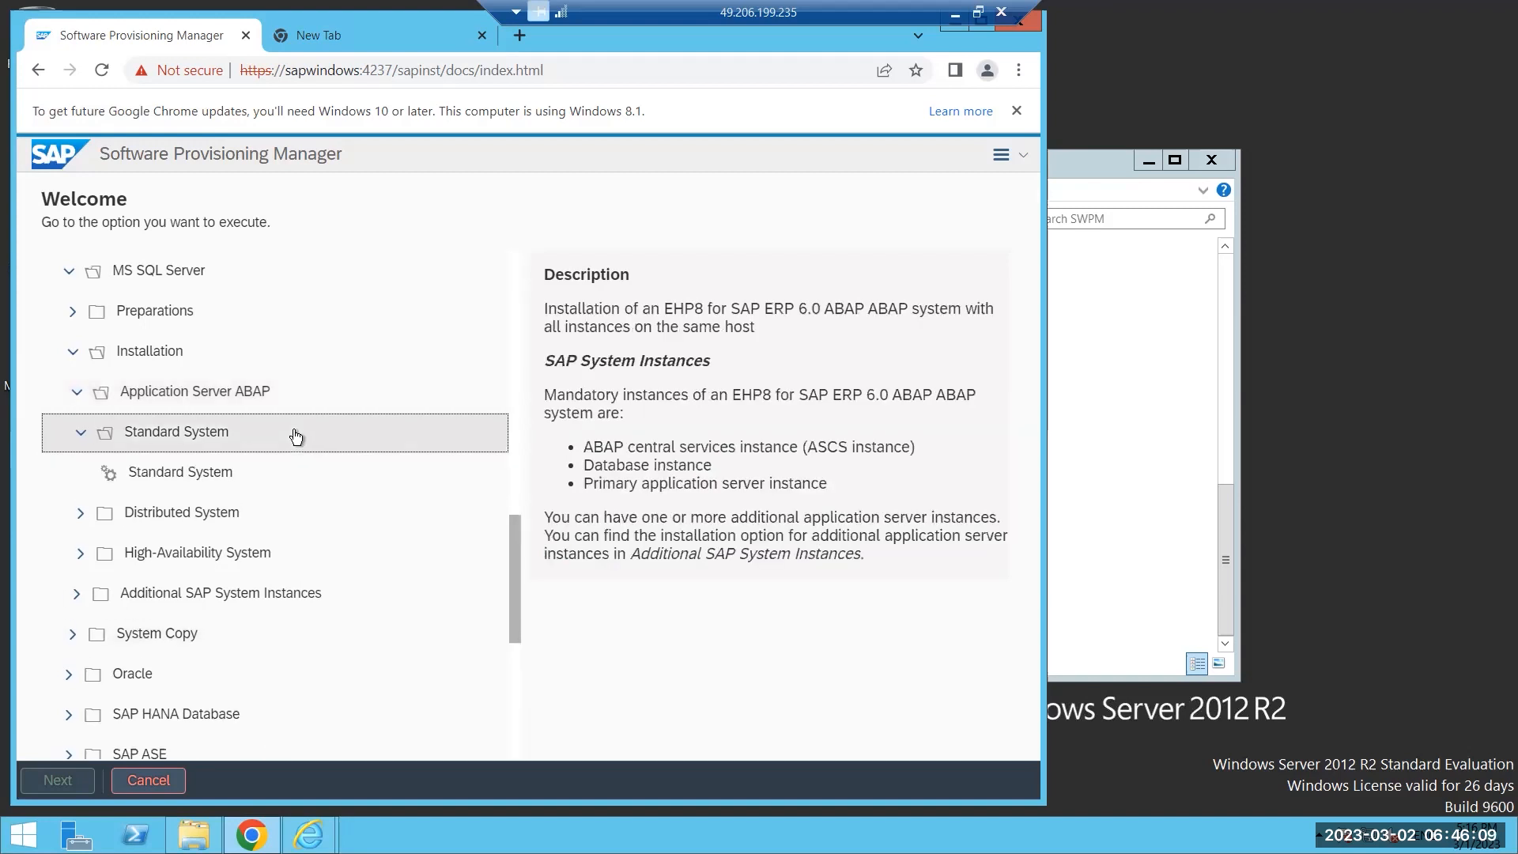
pyautogui.click(202, 481)
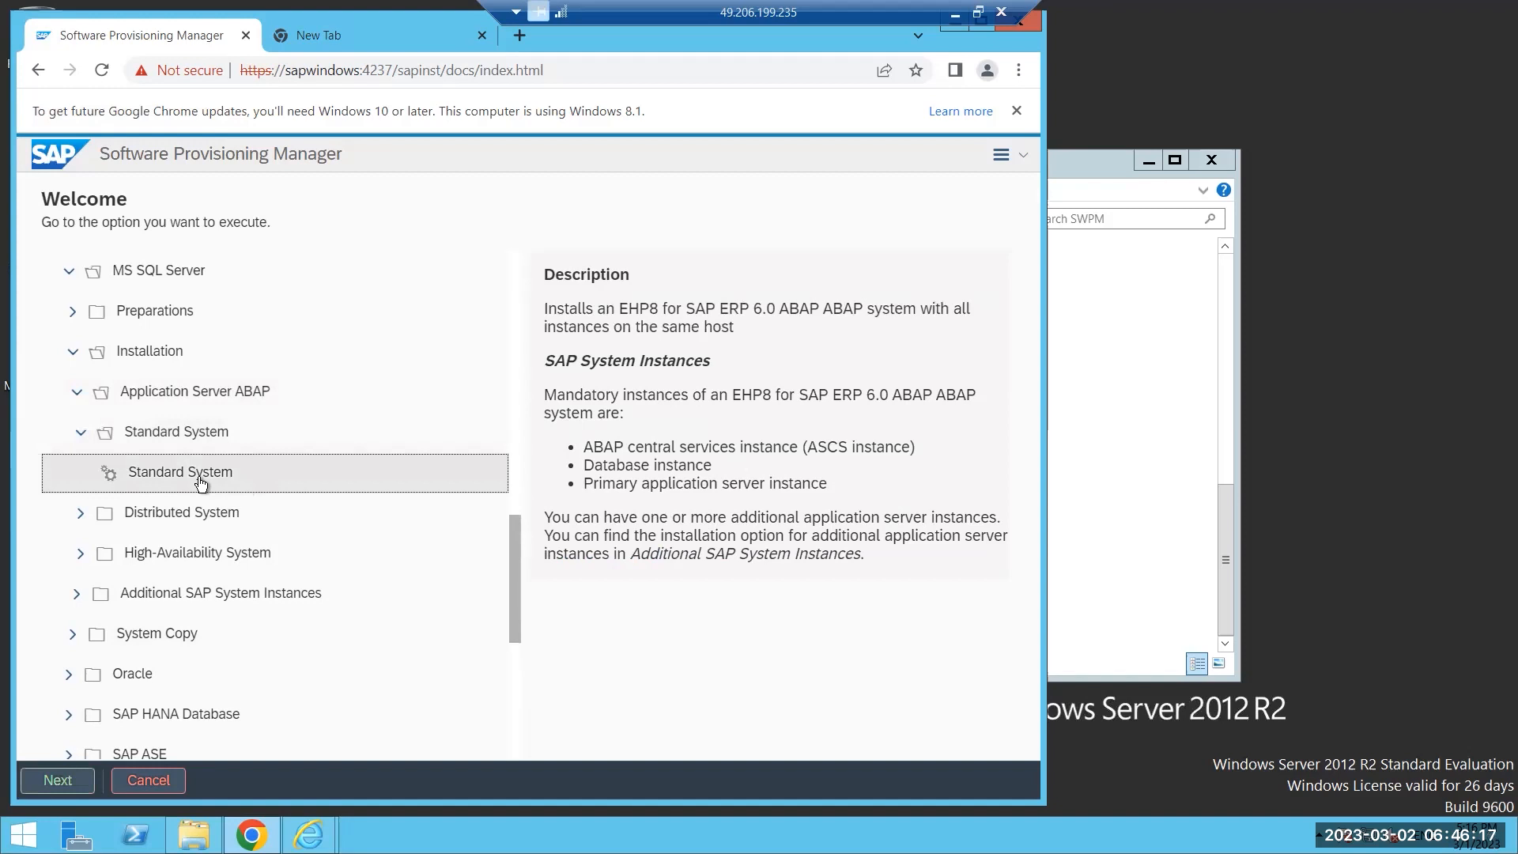
pyautogui.doubleClick(201, 480)
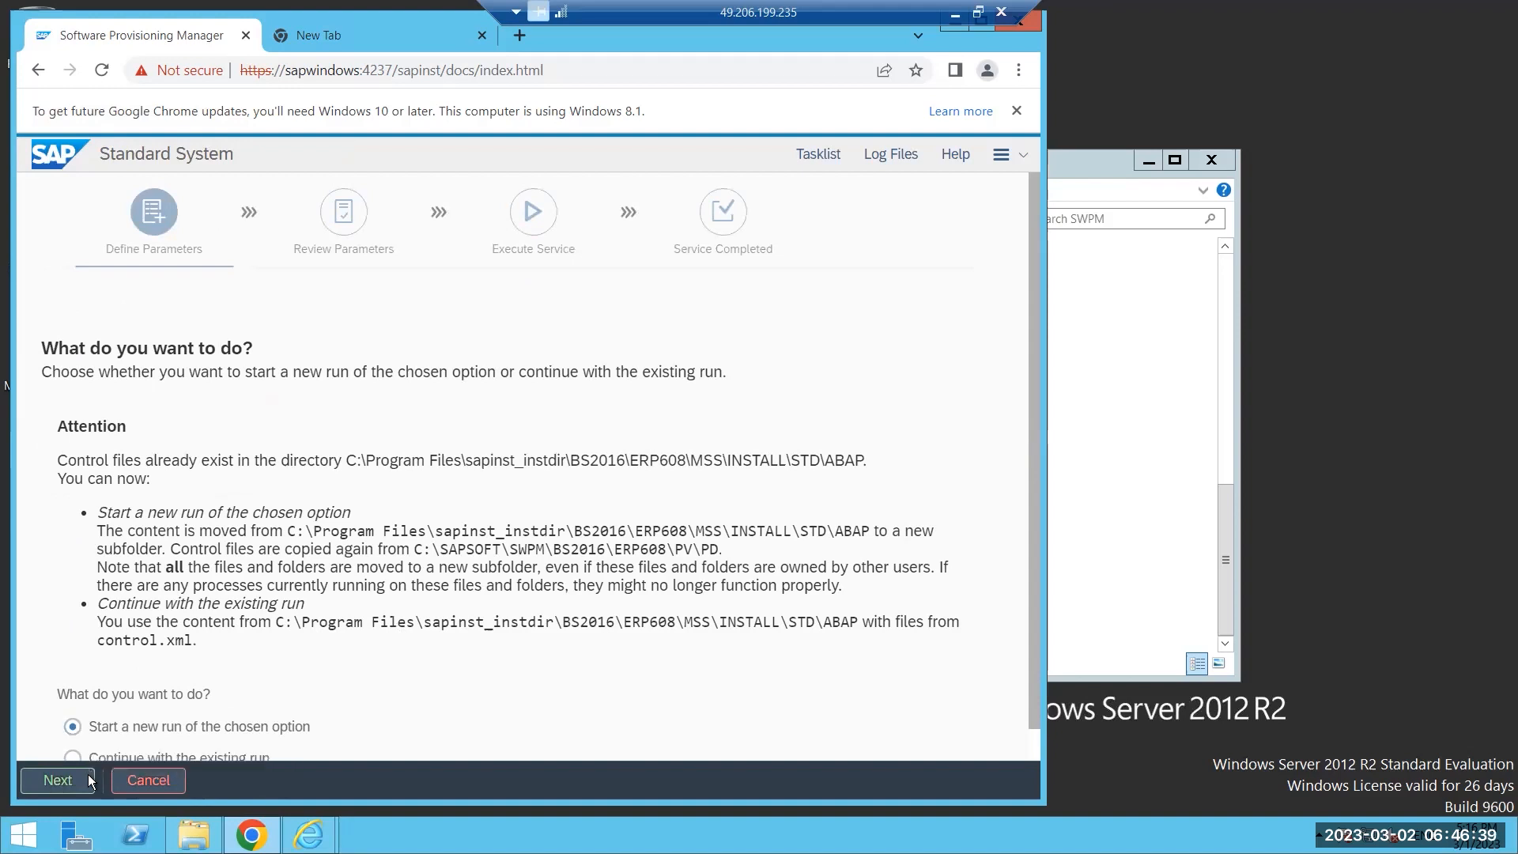
# Keep 'Start a new run of the chosen option' and continue to the next screen
pyautogui.scroll(-1, 67, 787)
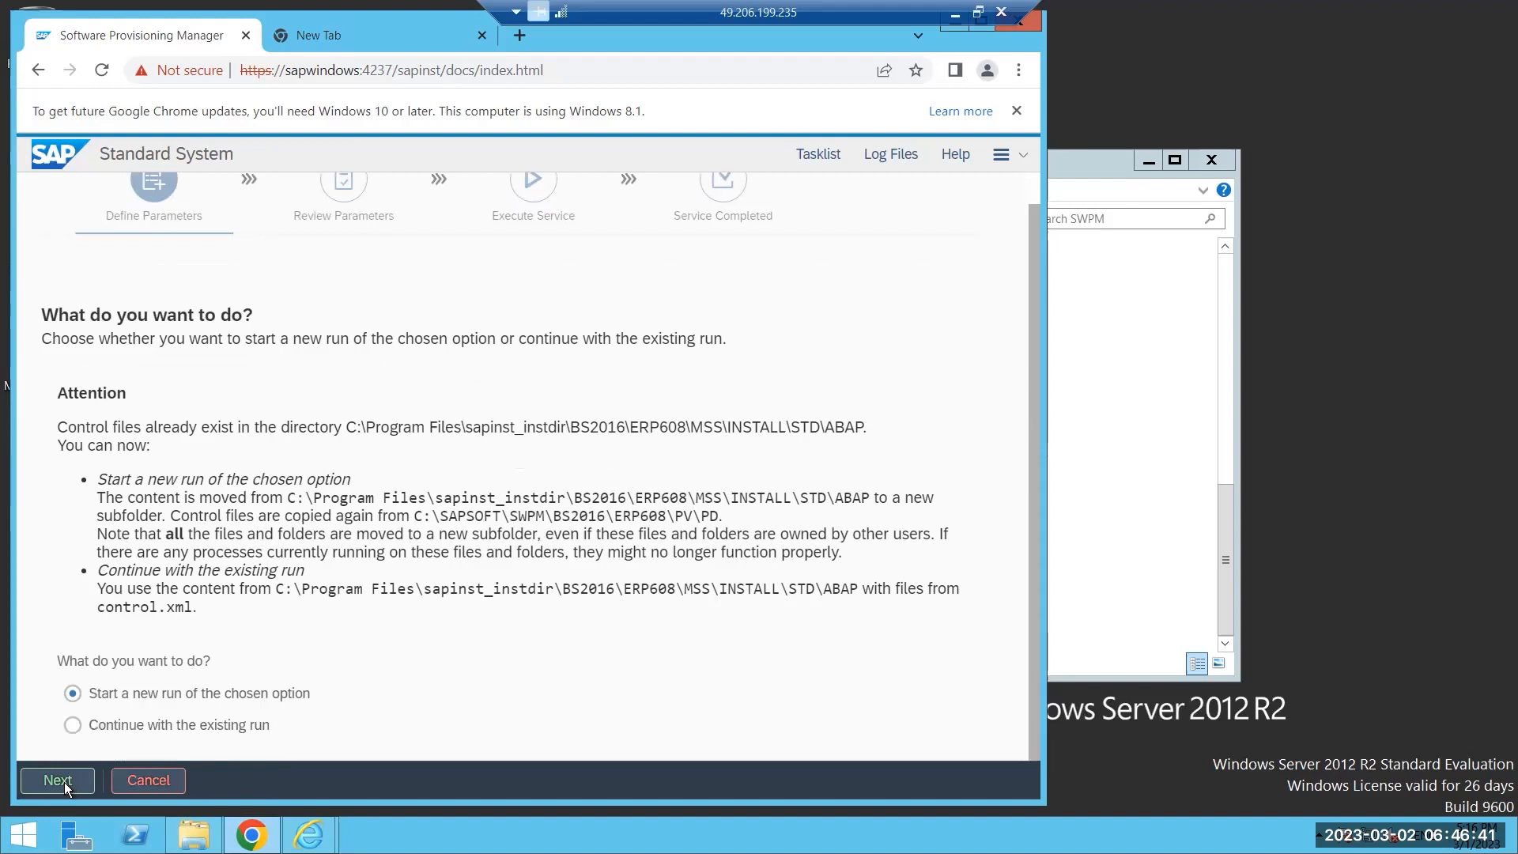
pyautogui.click(57, 780)
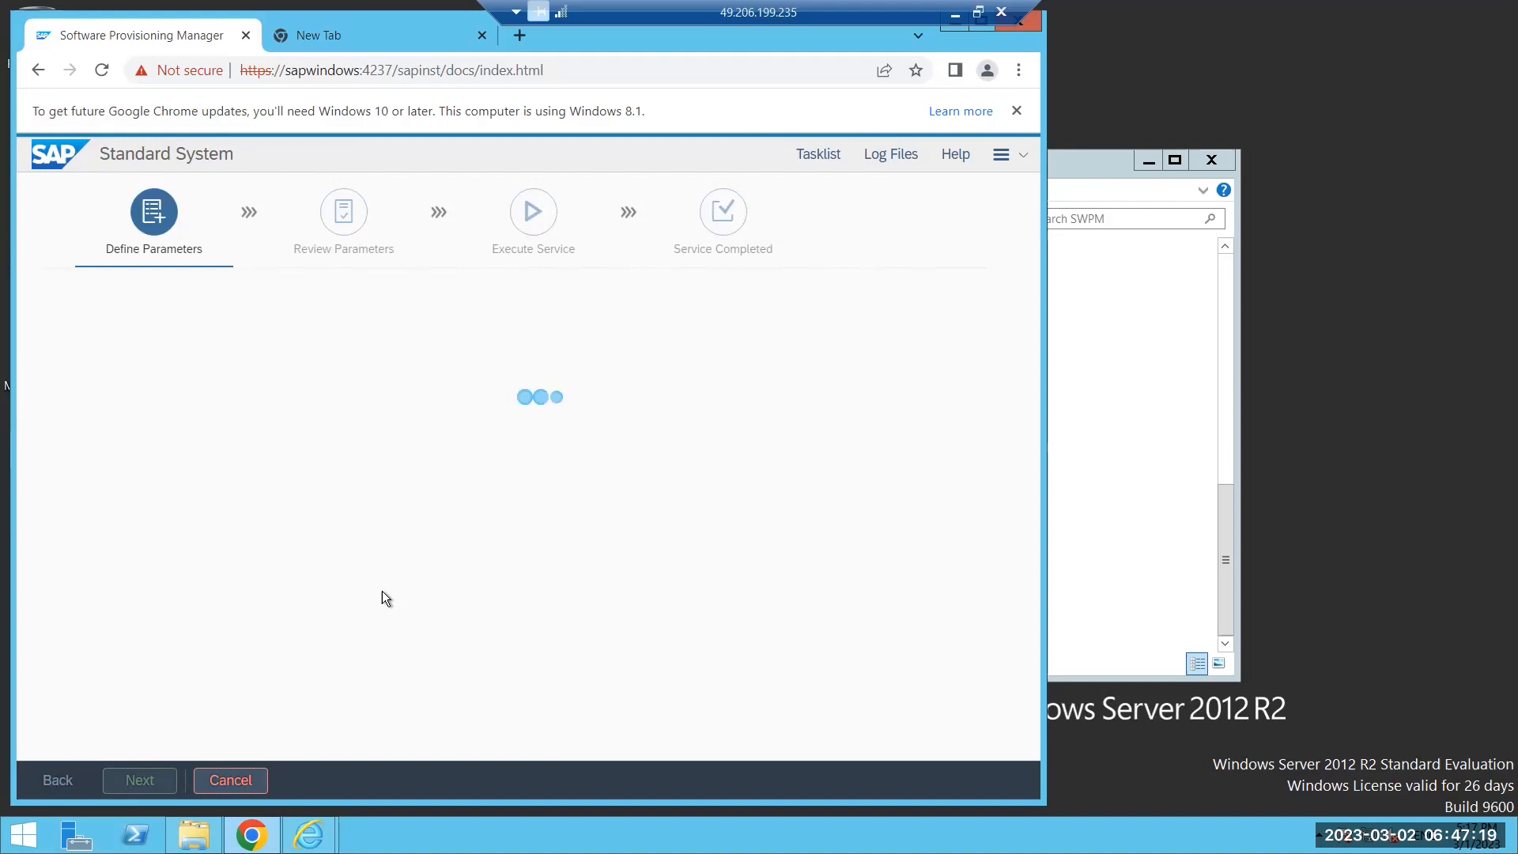
# Glance at the log files, zoom the page in, and proceed in Typical parameter mode
pyautogui.click(899, 155)
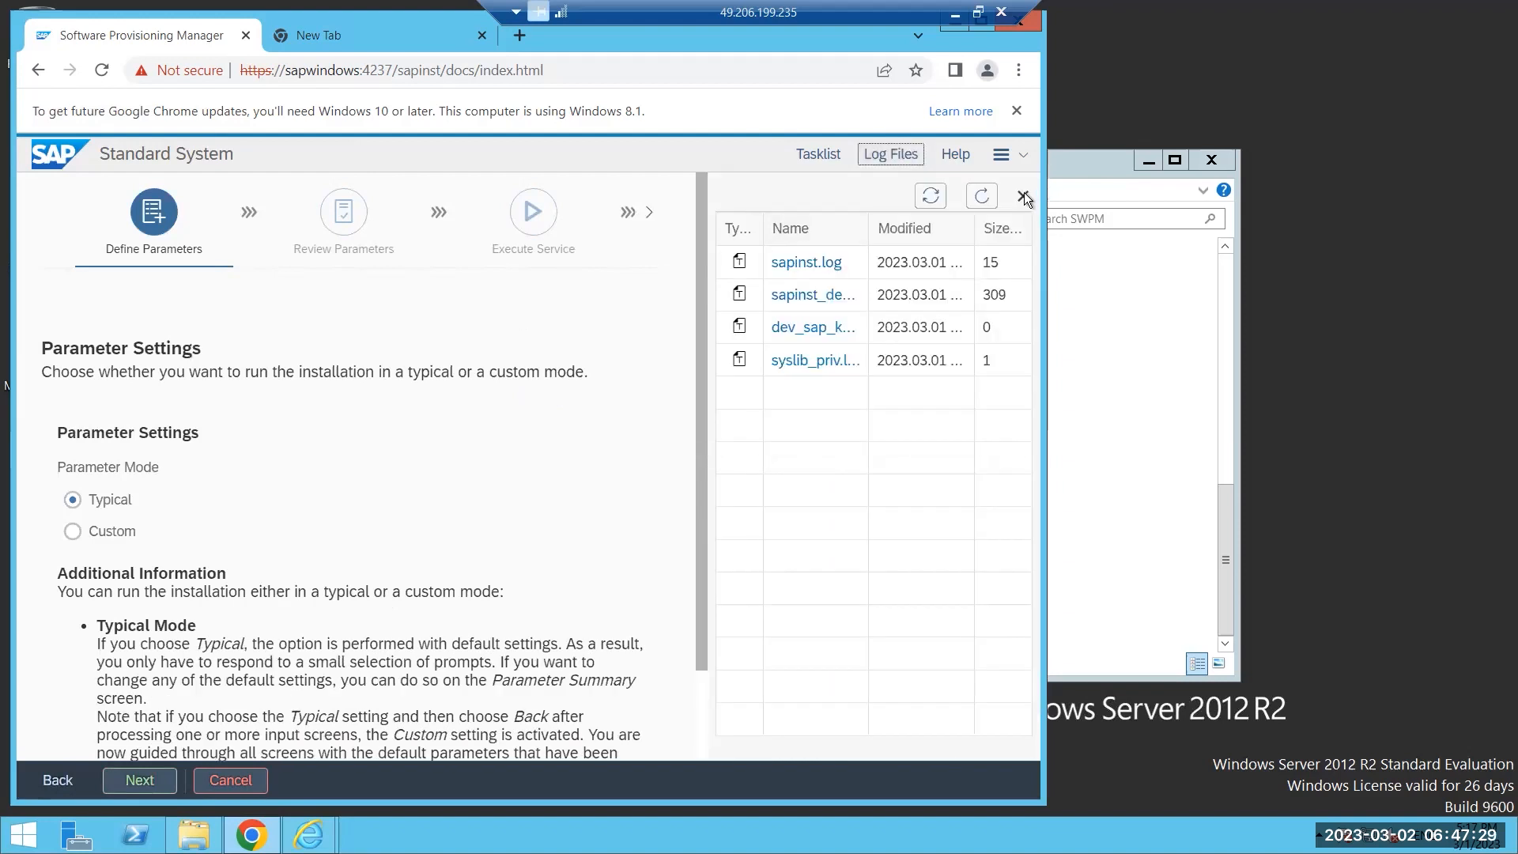
pyautogui.click(1023, 196)
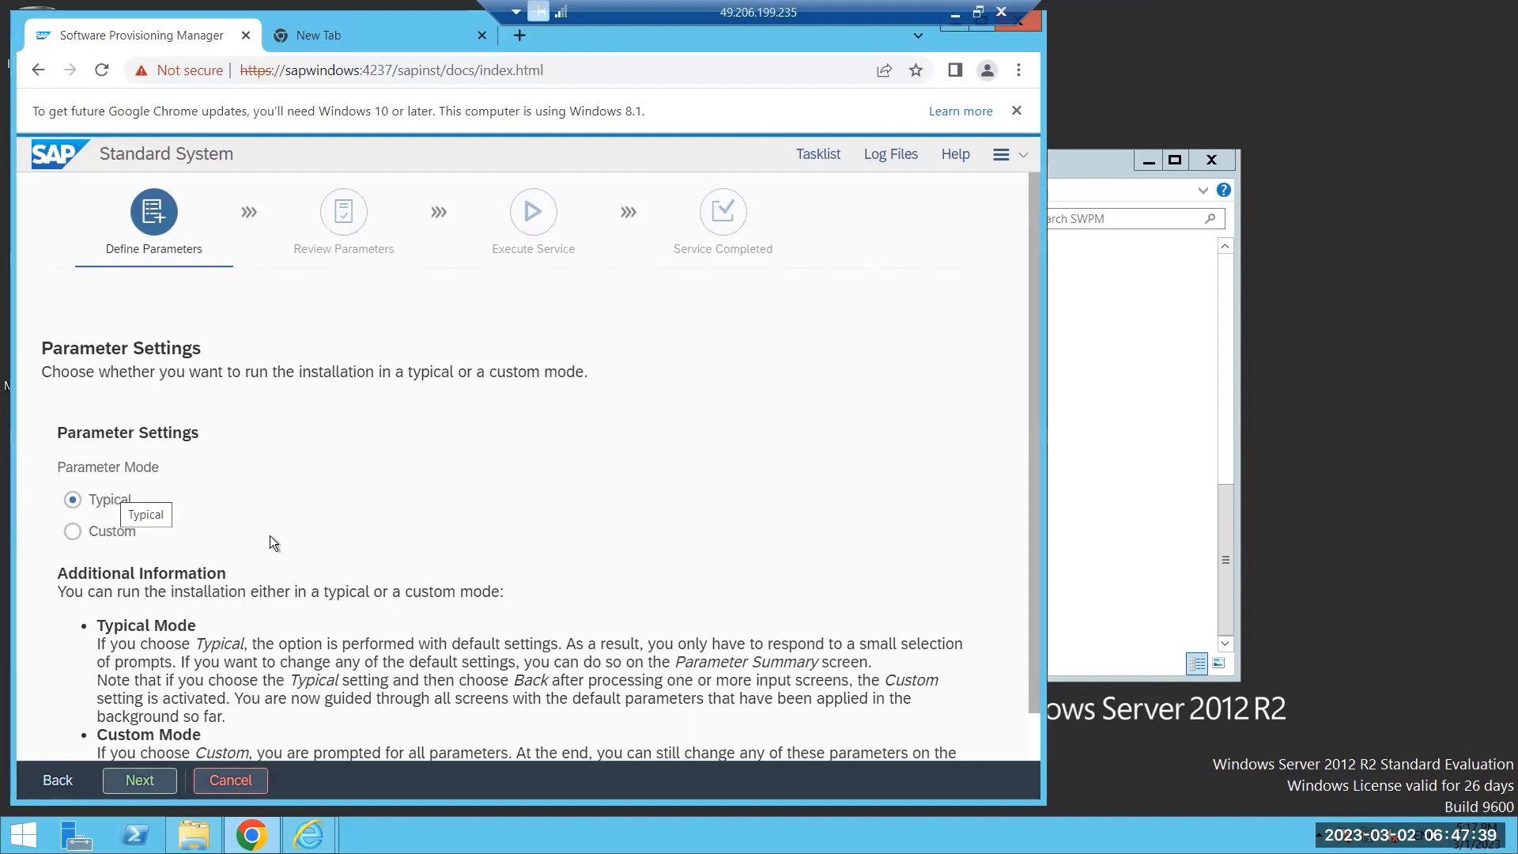
pyautogui.hotkey('ctrl', '+')
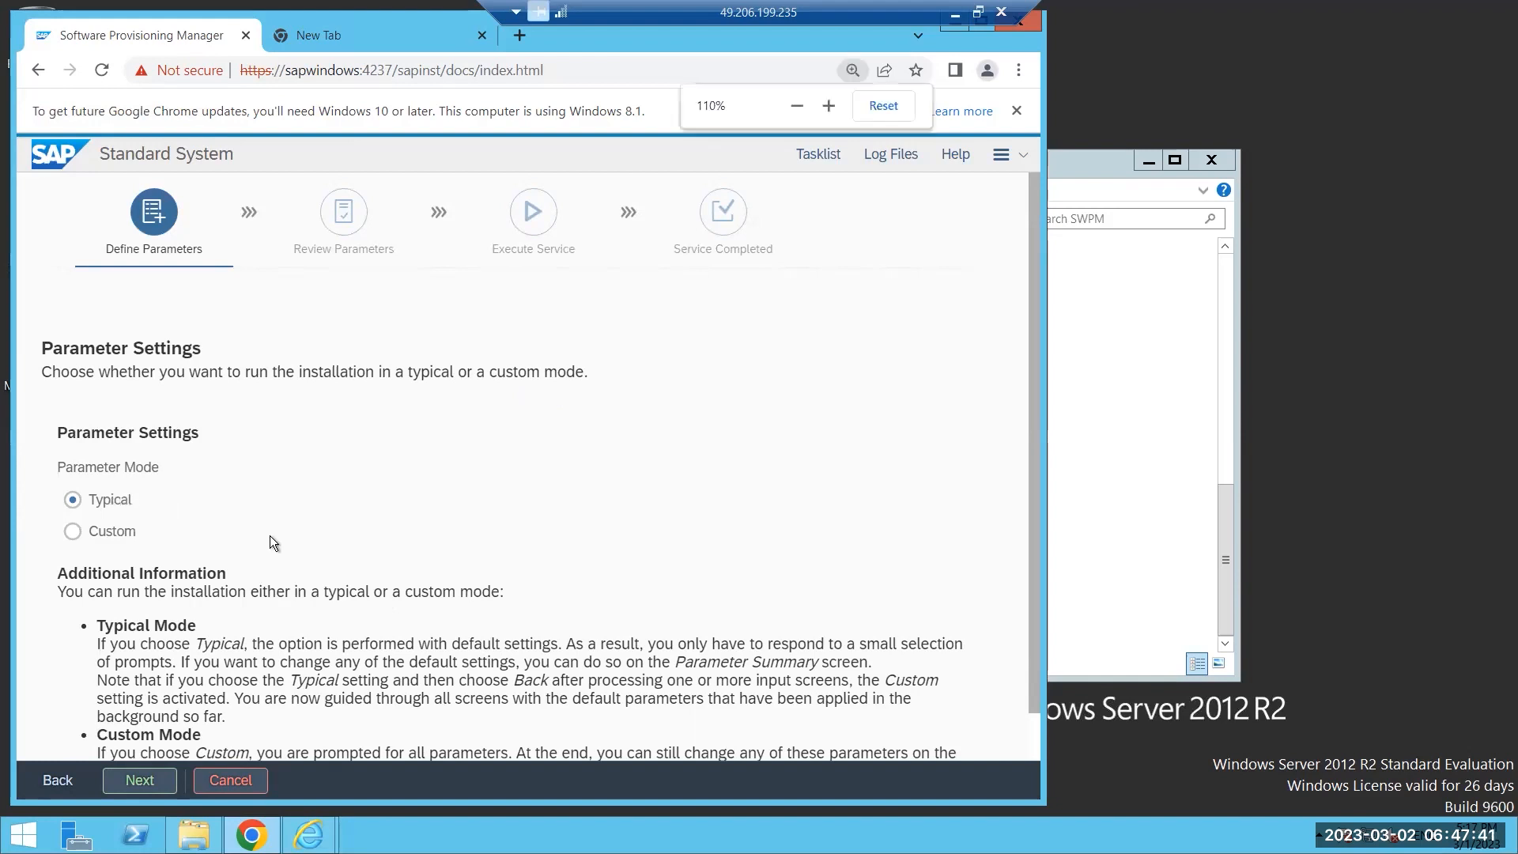
pyautogui.hotkey('ctrl', '+')
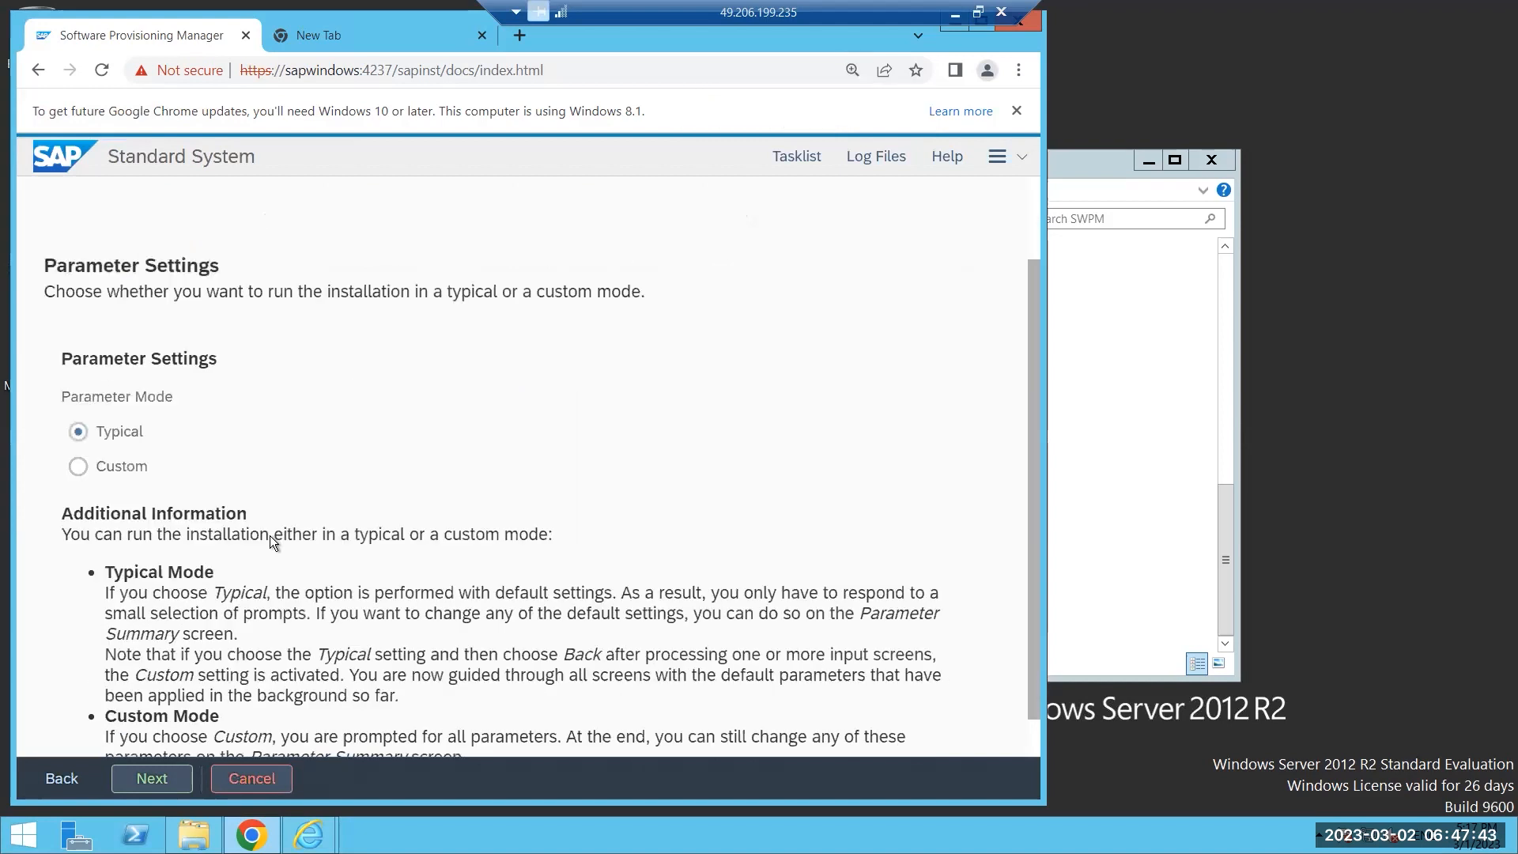
pyautogui.scroll(-1, 268, 535)
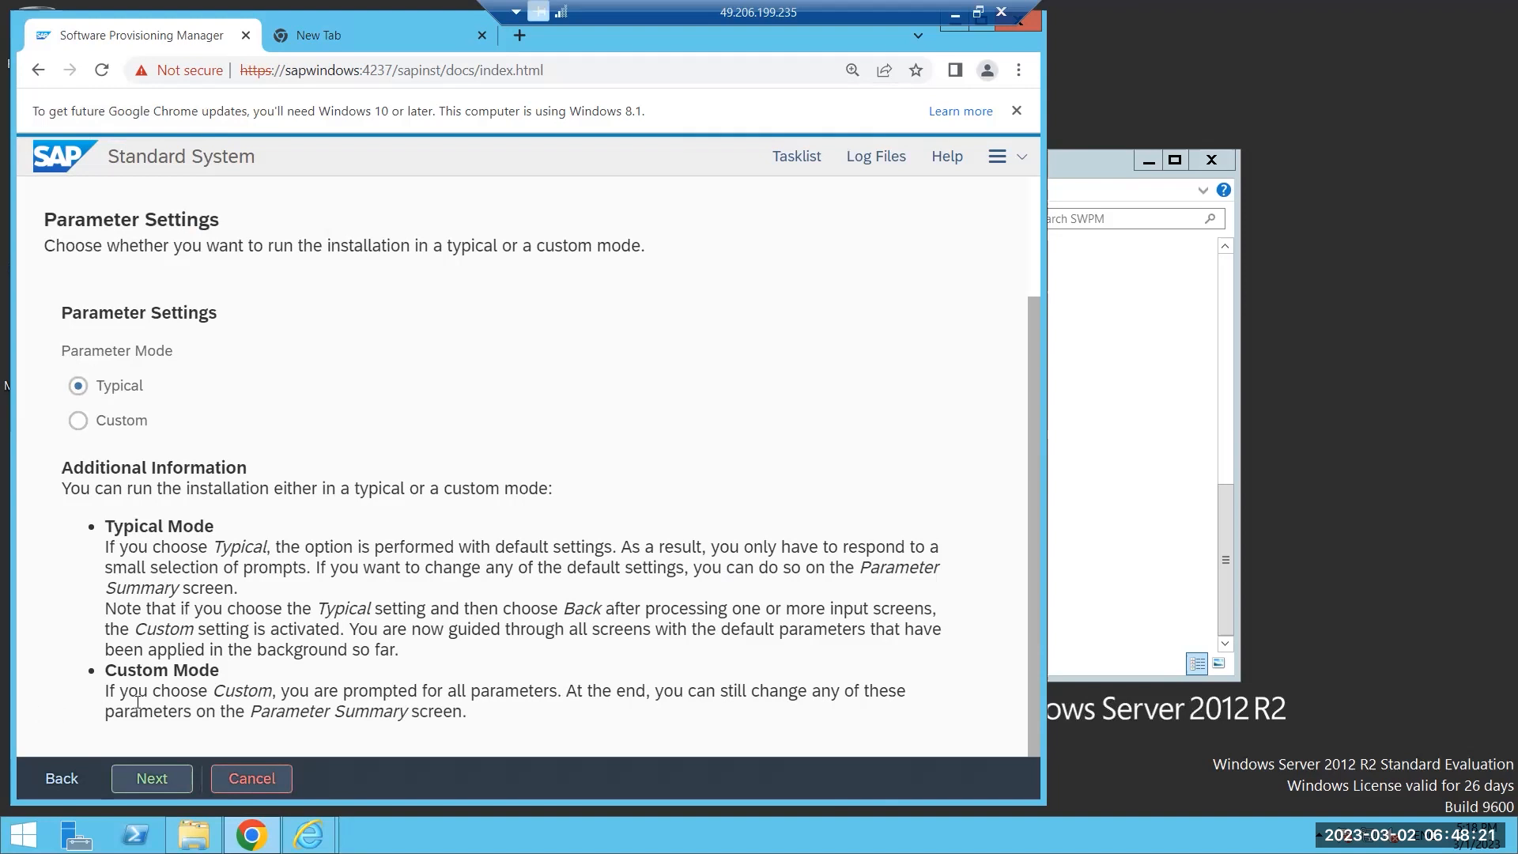
pyautogui.click(150, 778)
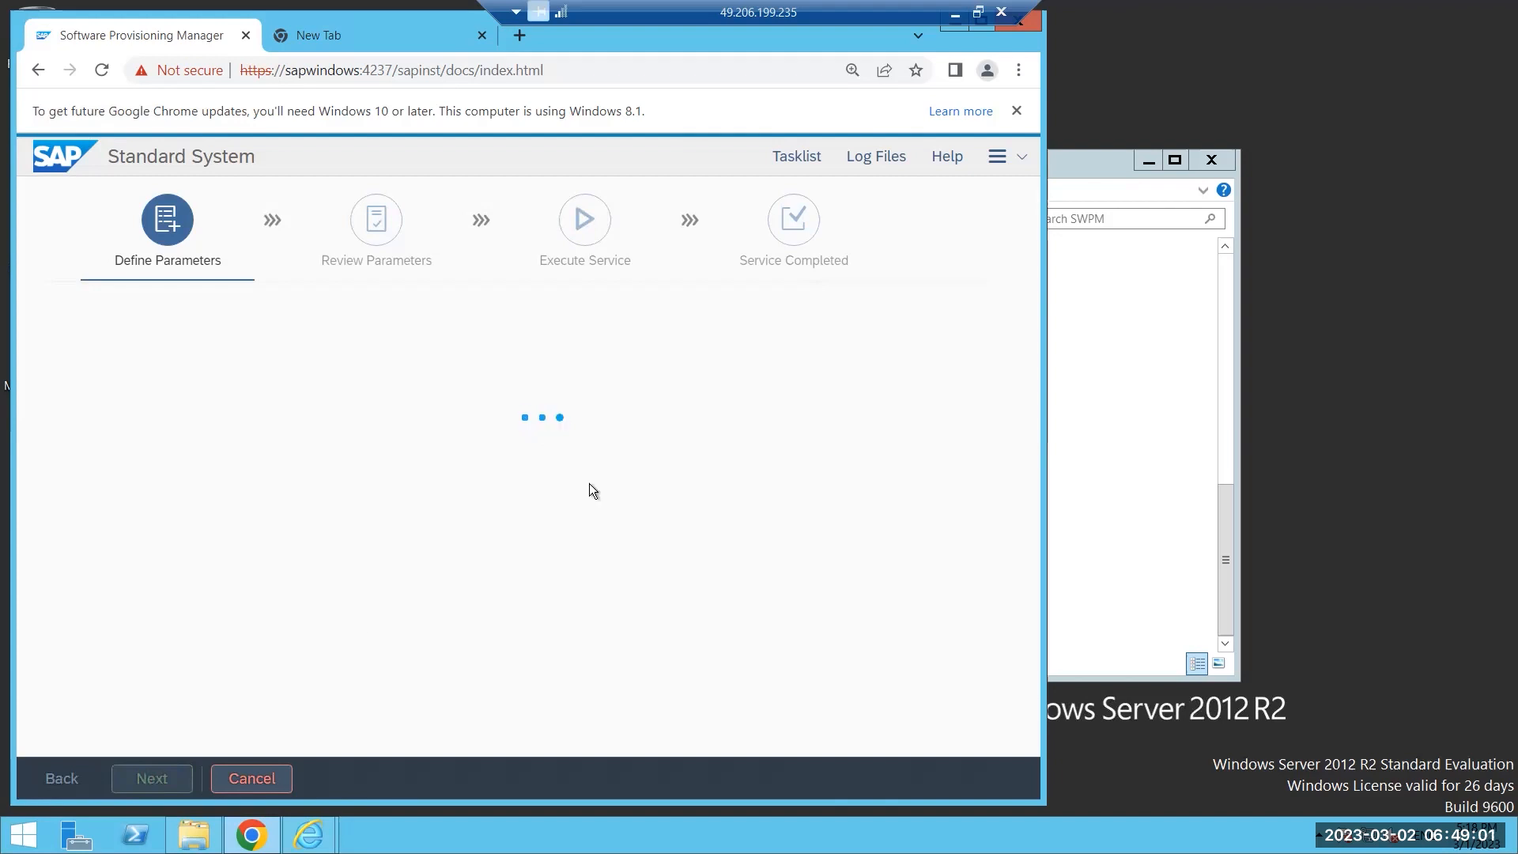
# Review sapinst.log in the Log Files viewer, then close the viewer
pyautogui.click(878, 155)
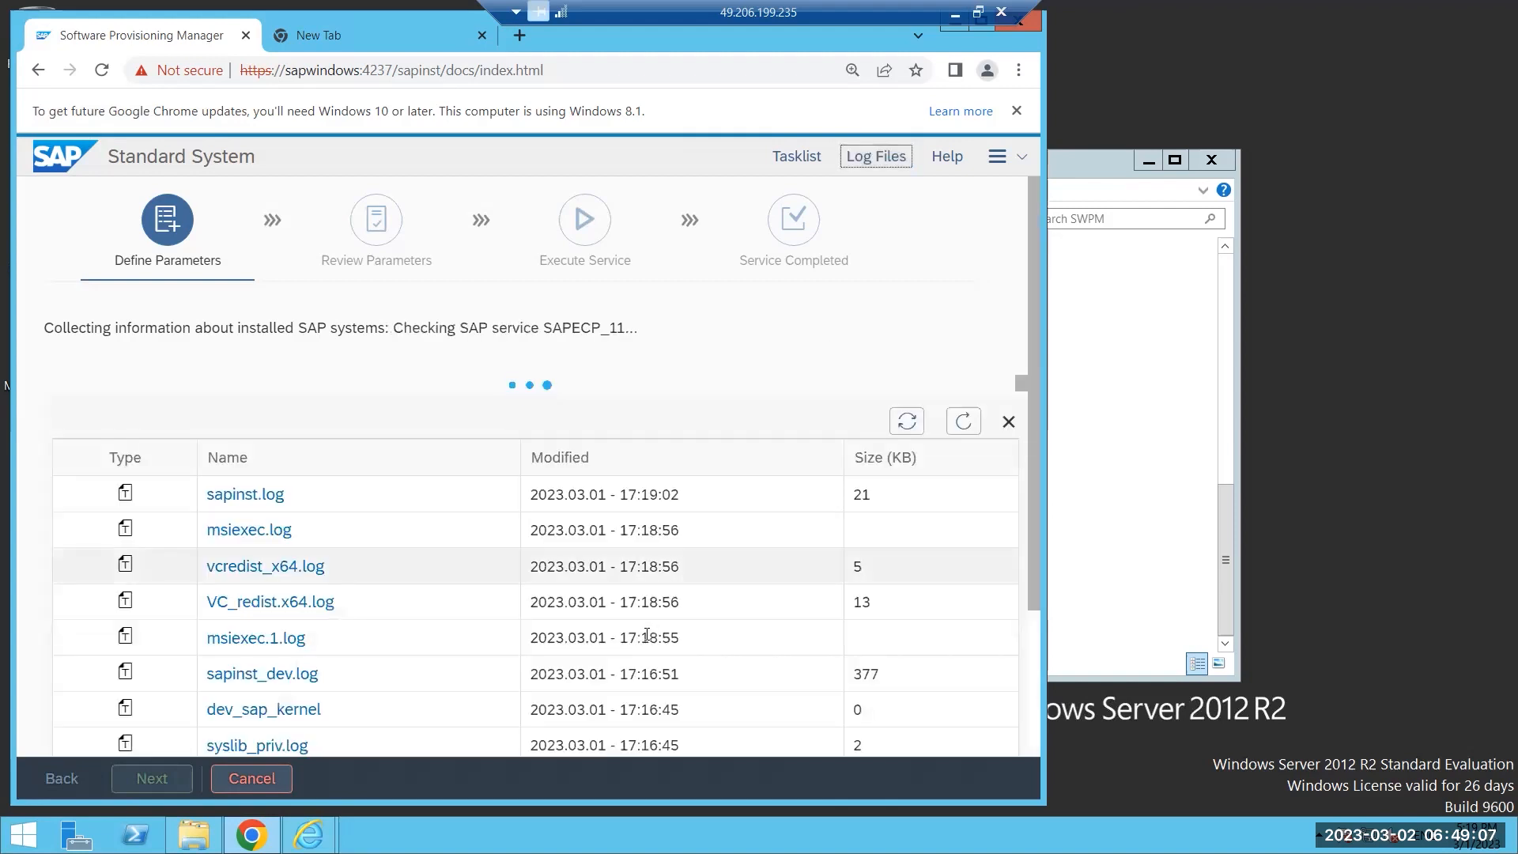
pyautogui.scroll(-2, 649, 628)
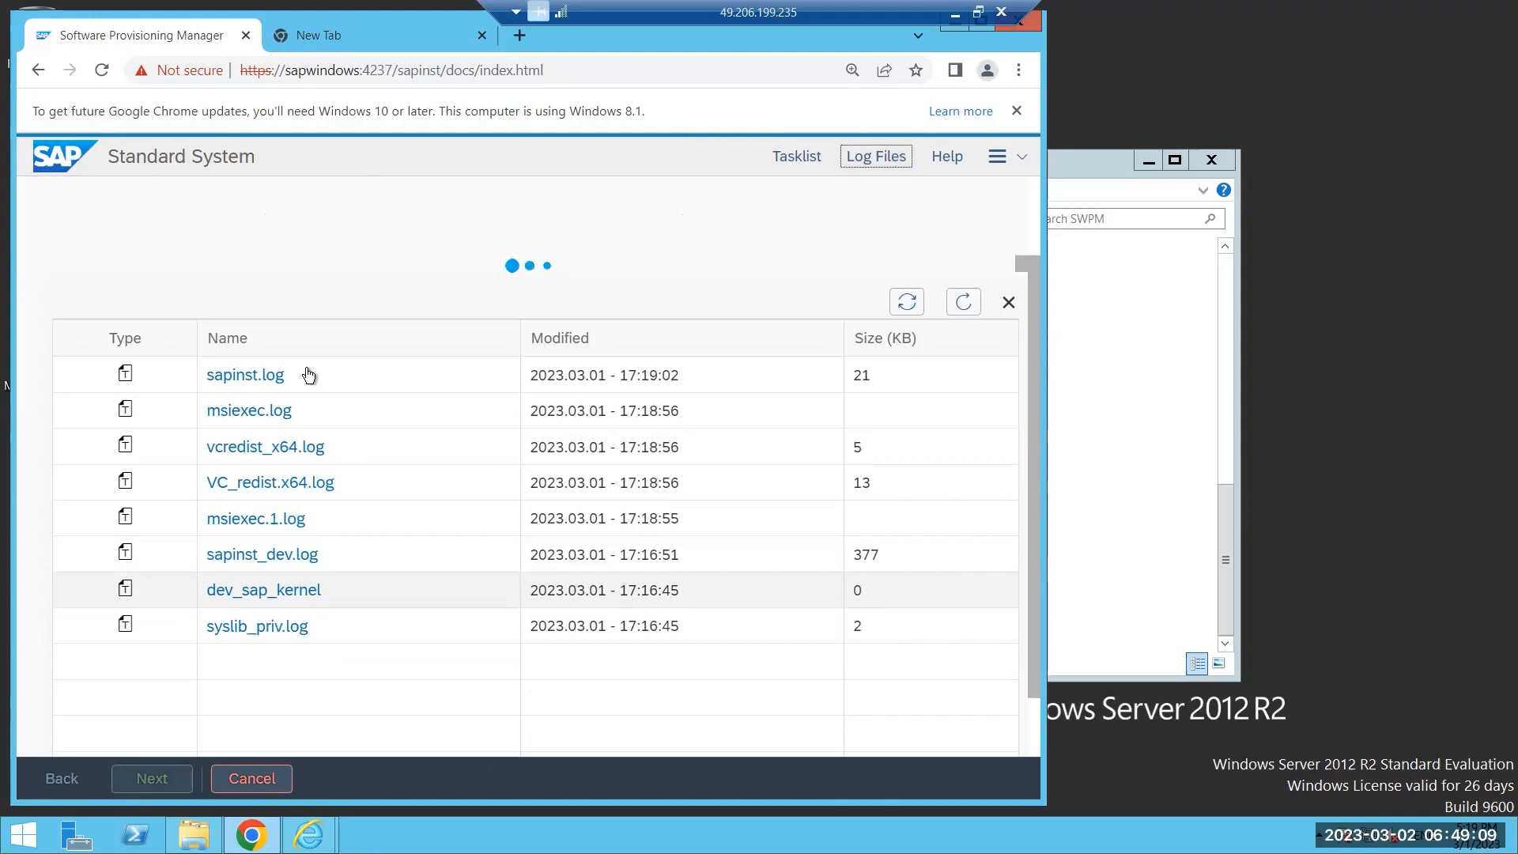
pyautogui.click(235, 366)
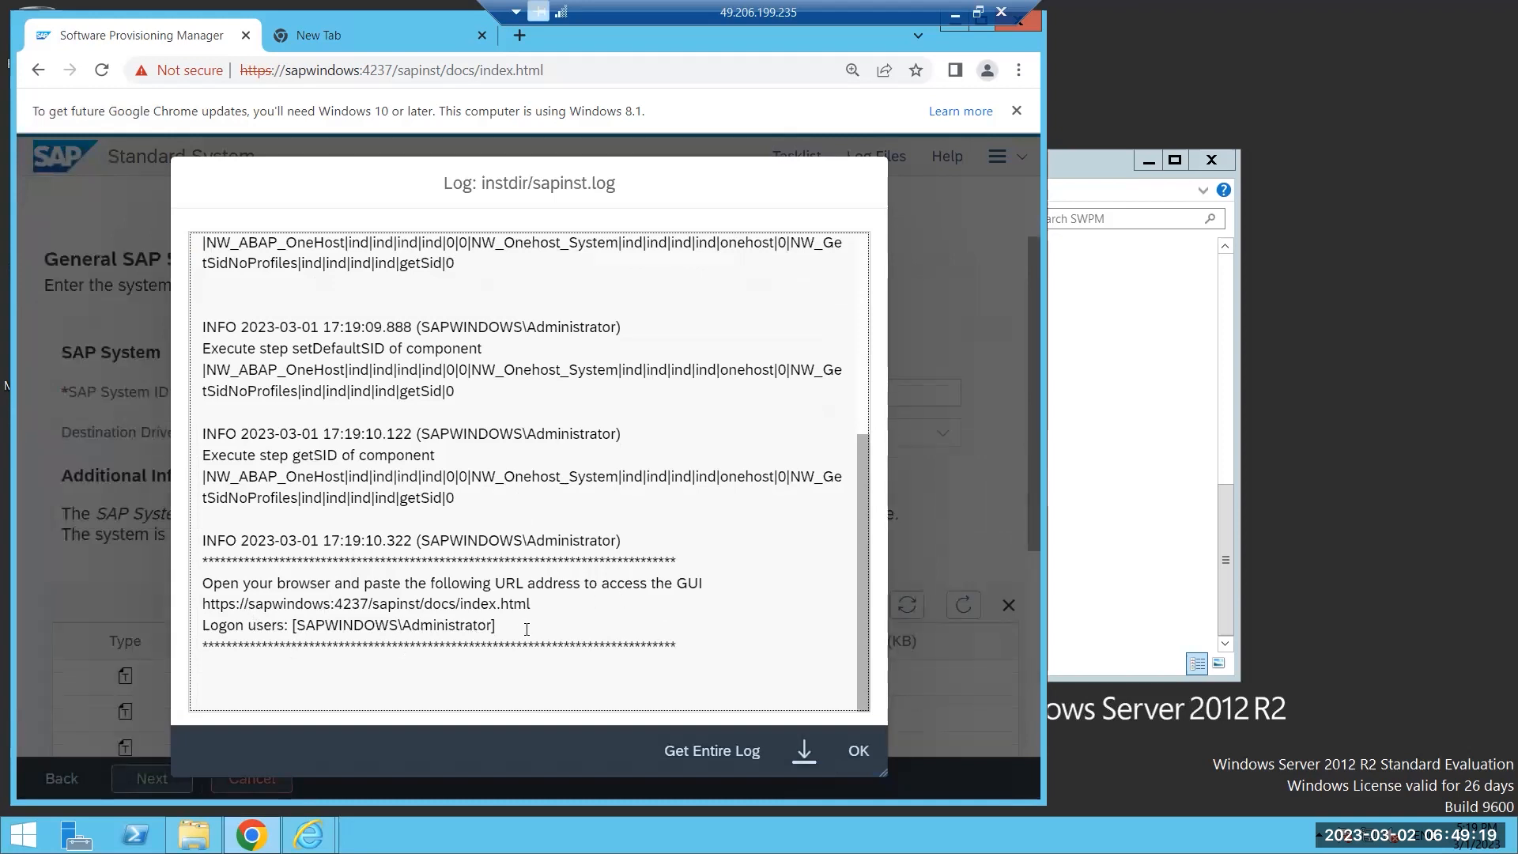
pyautogui.click(859, 768)
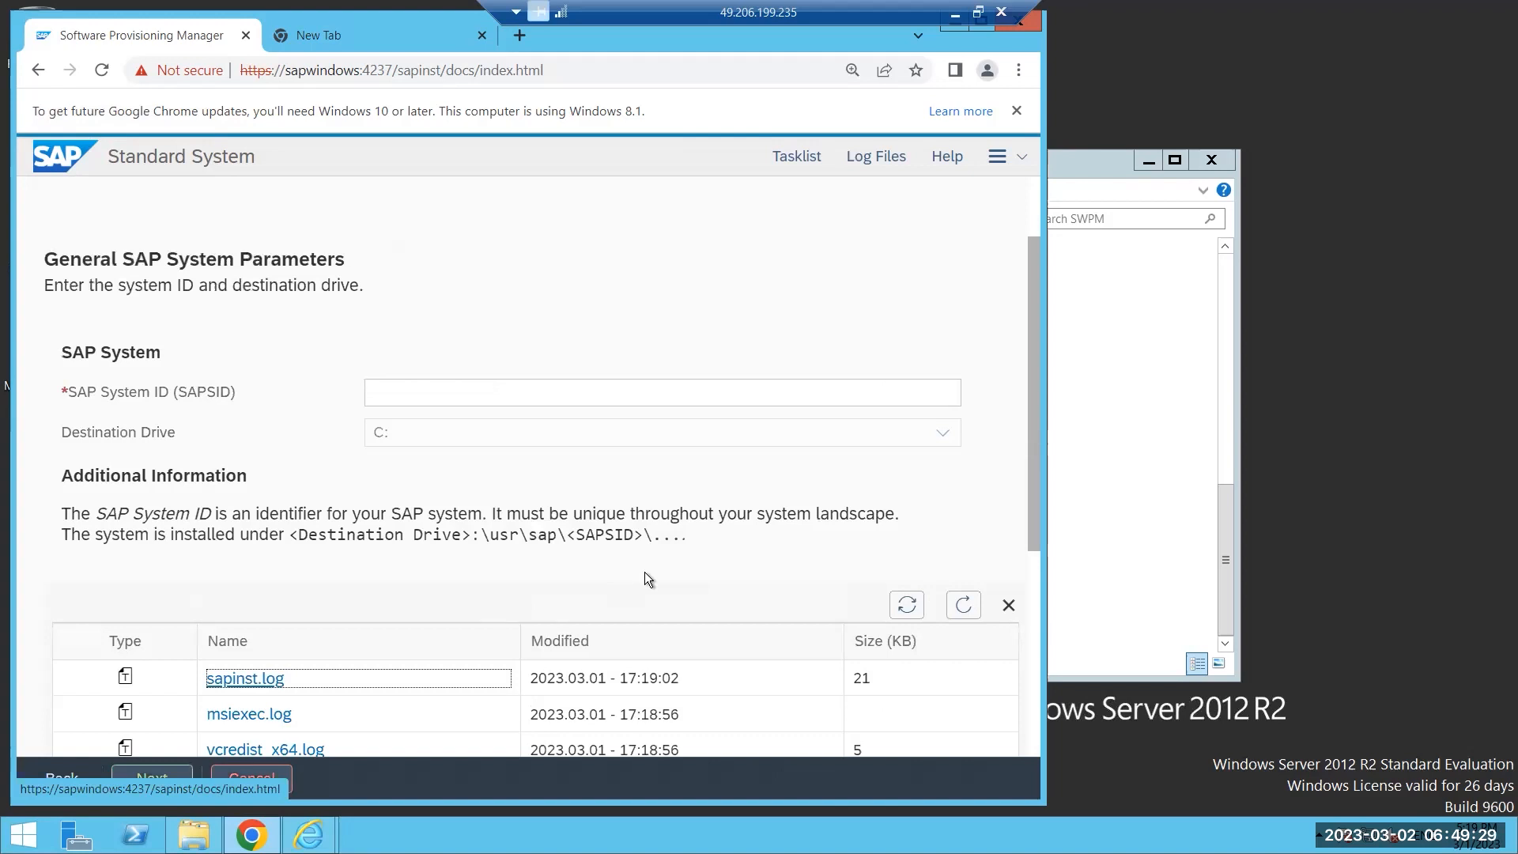
# Close the log file list and set the SAP System ID to ABC, correcting a mistyped entry
pyautogui.click(1008, 604)
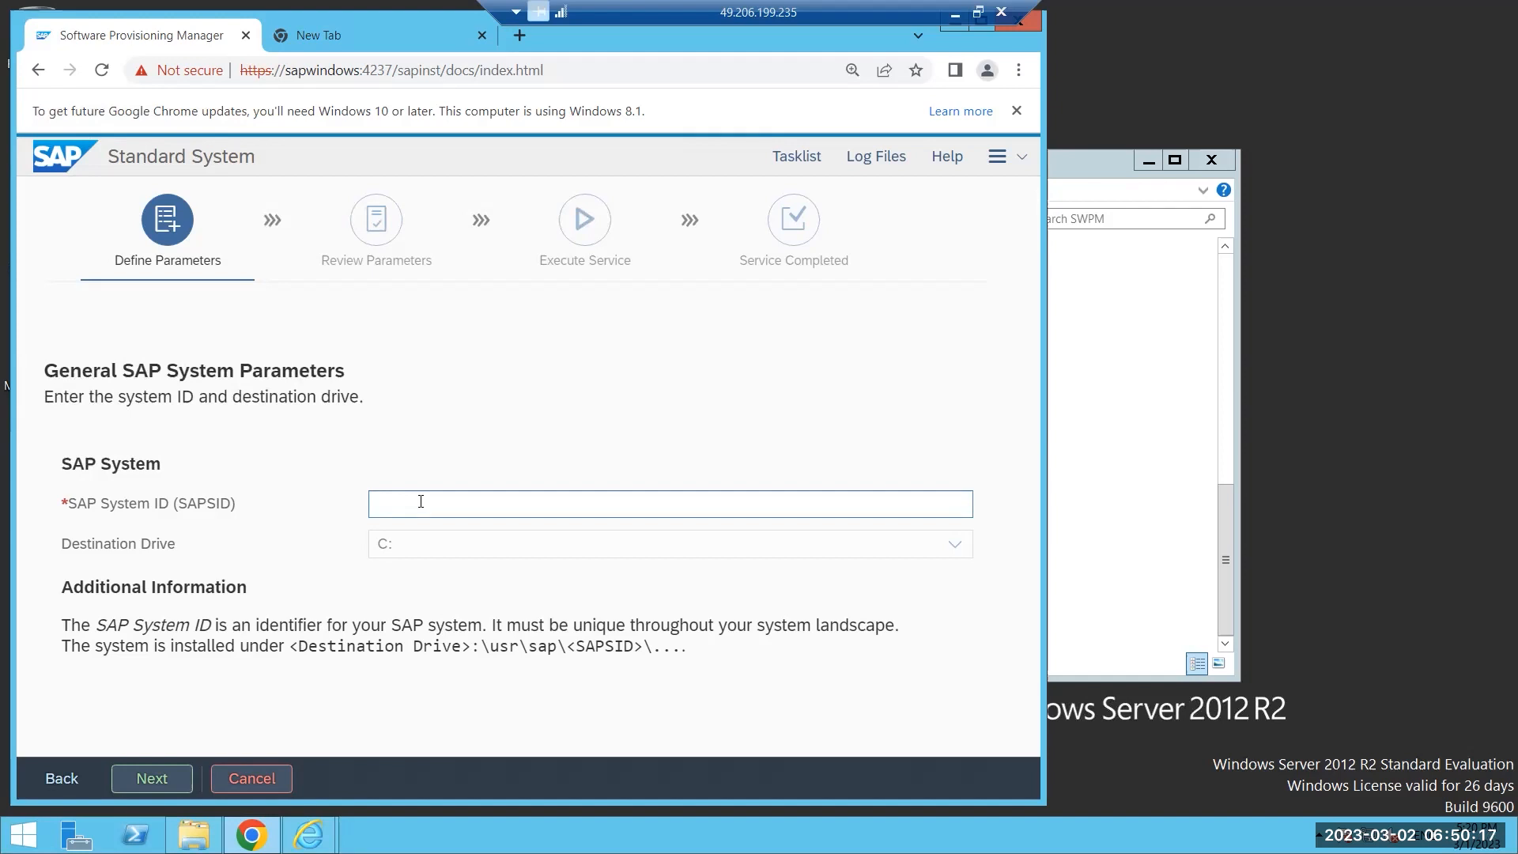
pyautogui.click(421, 501)
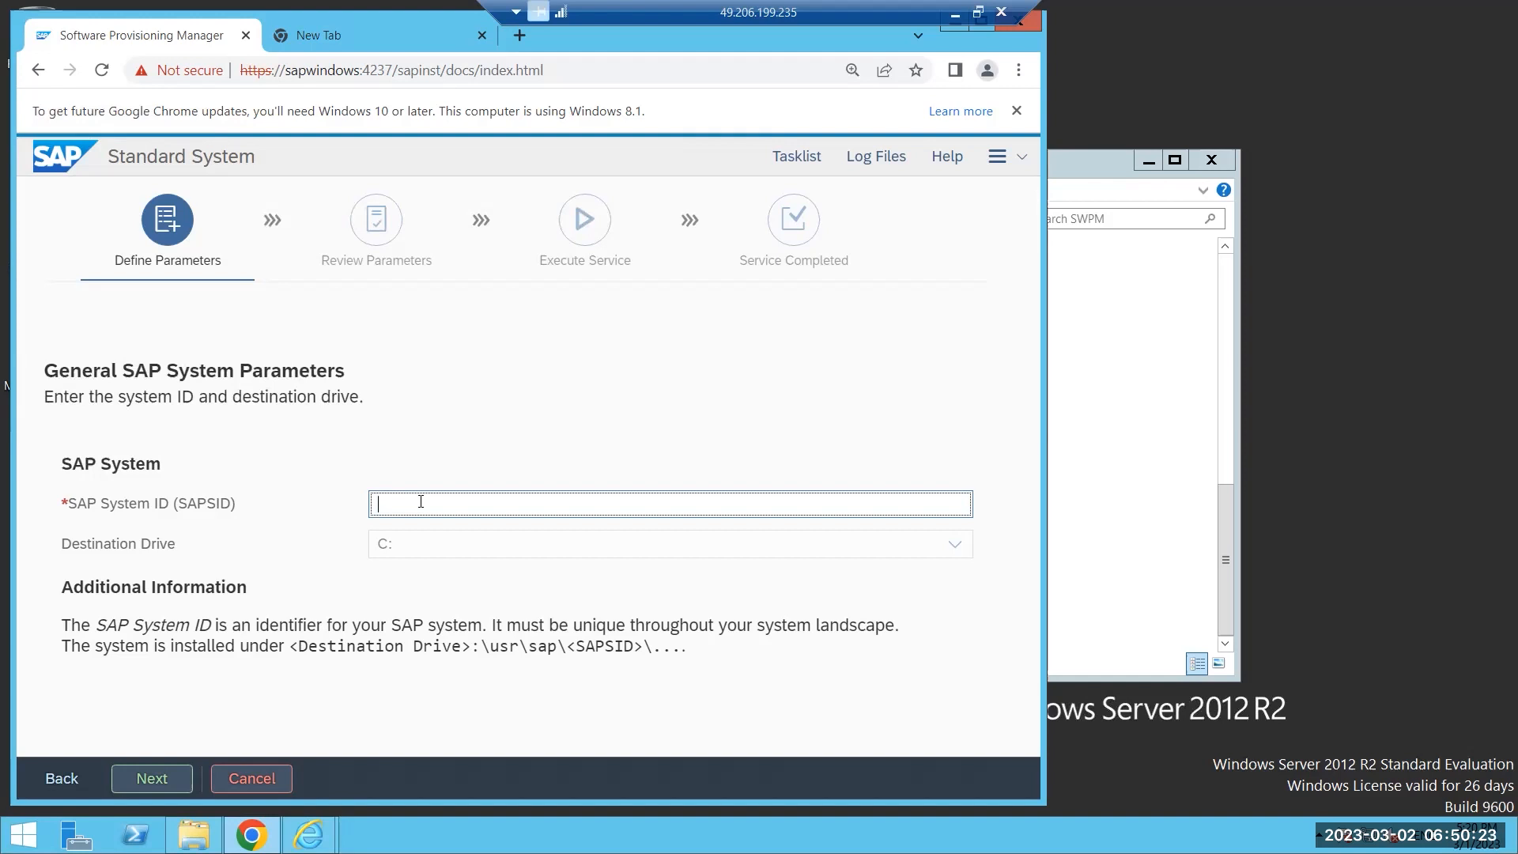
pyautogui.write('LA')
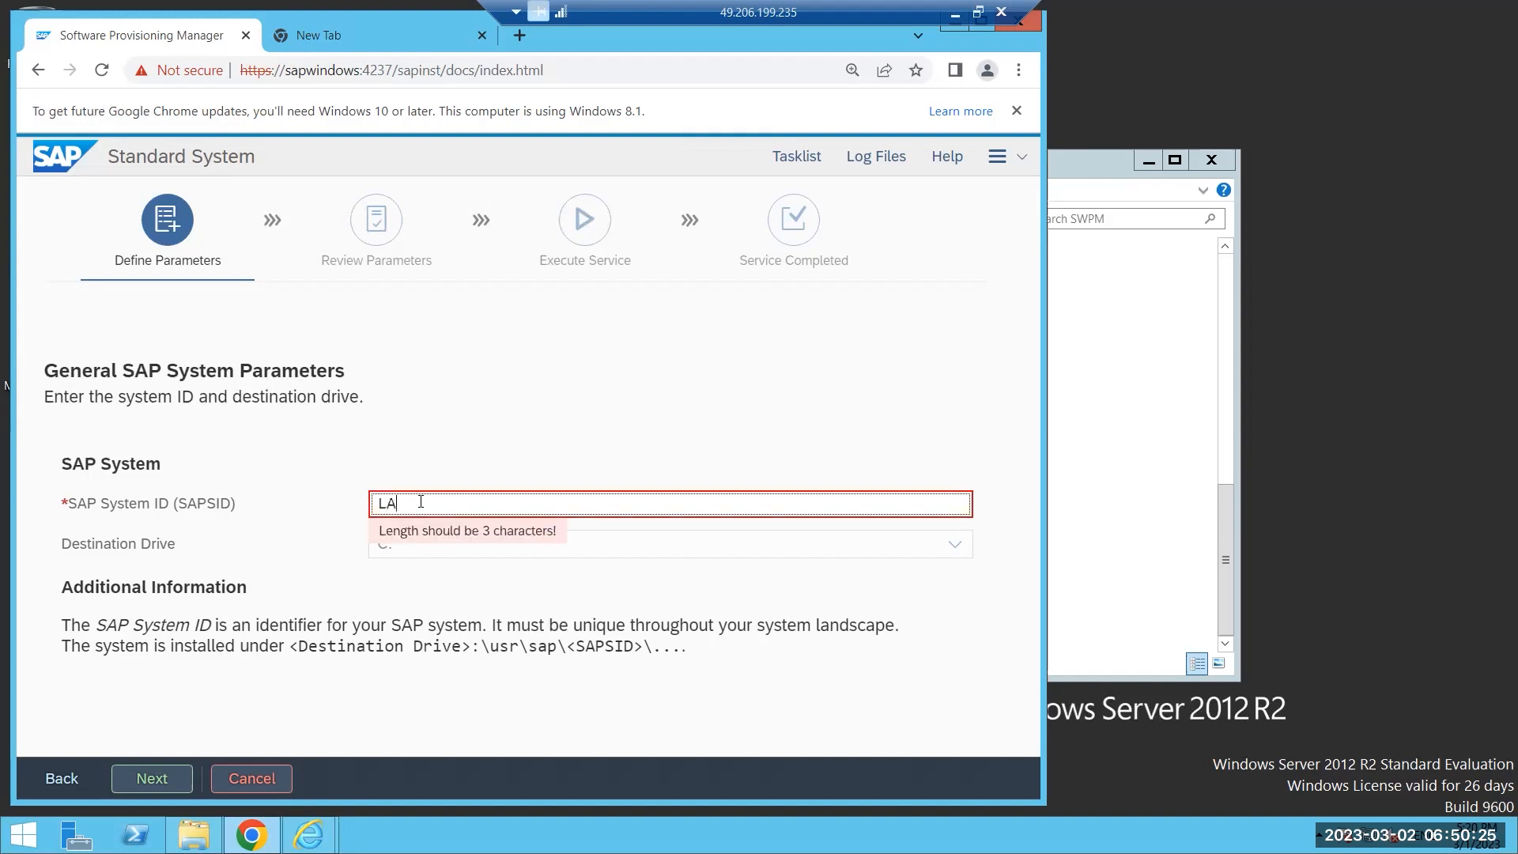
pyautogui.write('V')
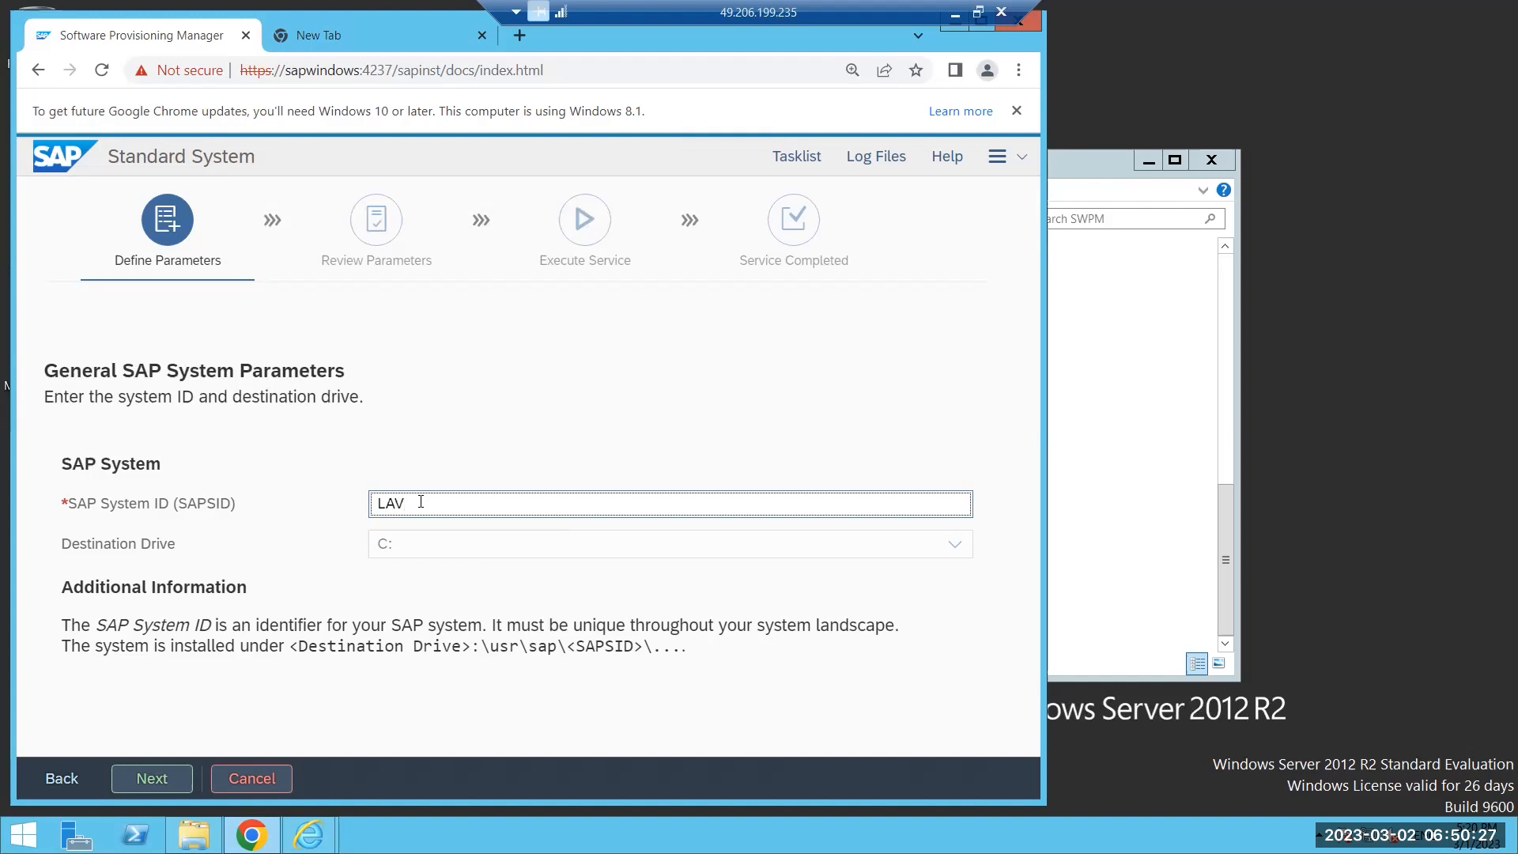
pyautogui.press('BackSpace')
pyautogui.press('BackSpace')
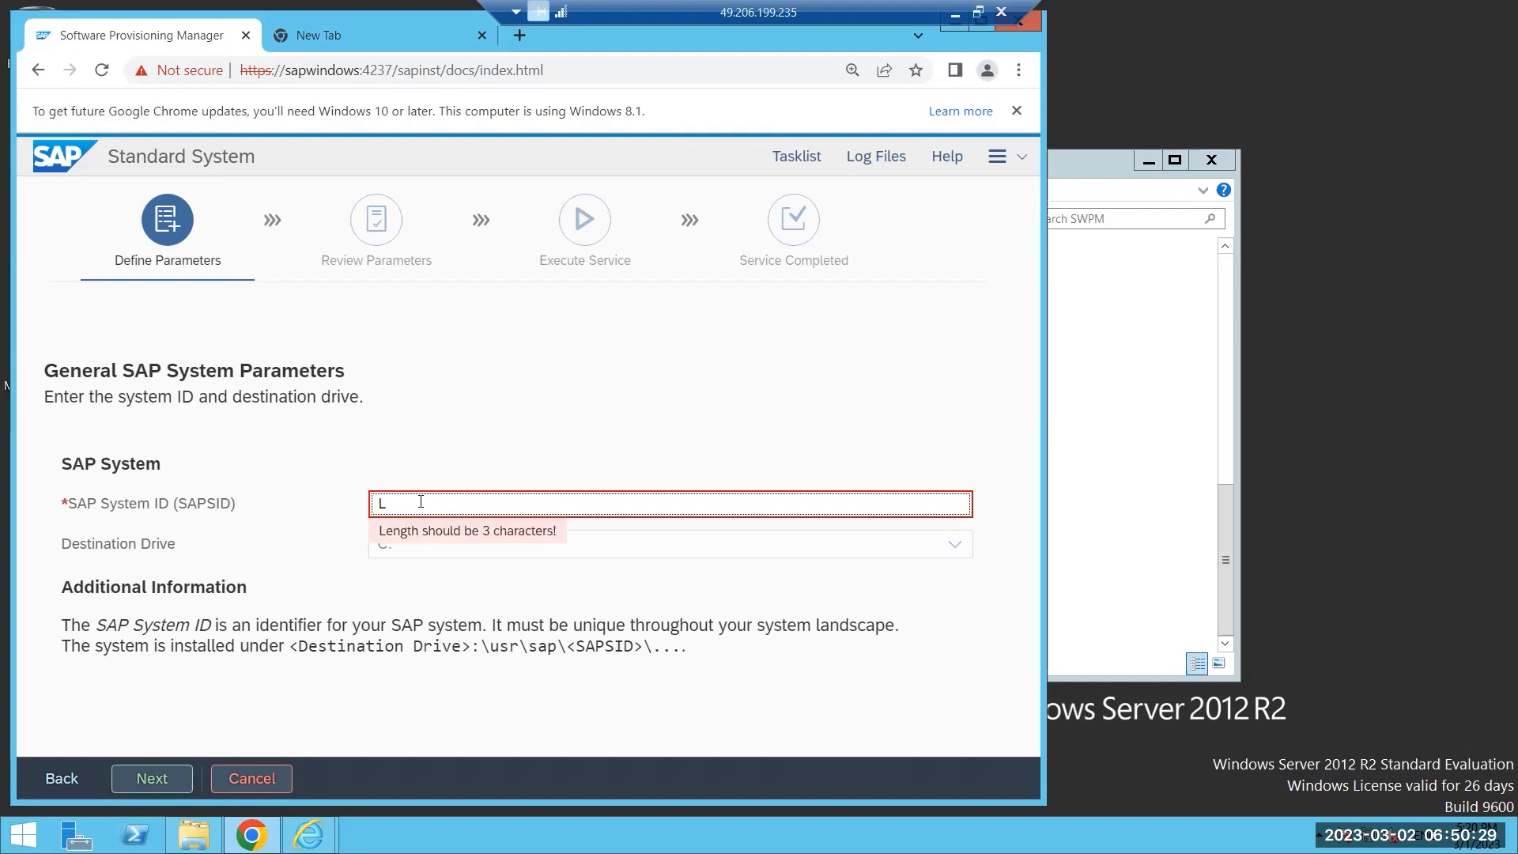
pyautogui.press('BackSpace')
pyautogui.write('ABC')
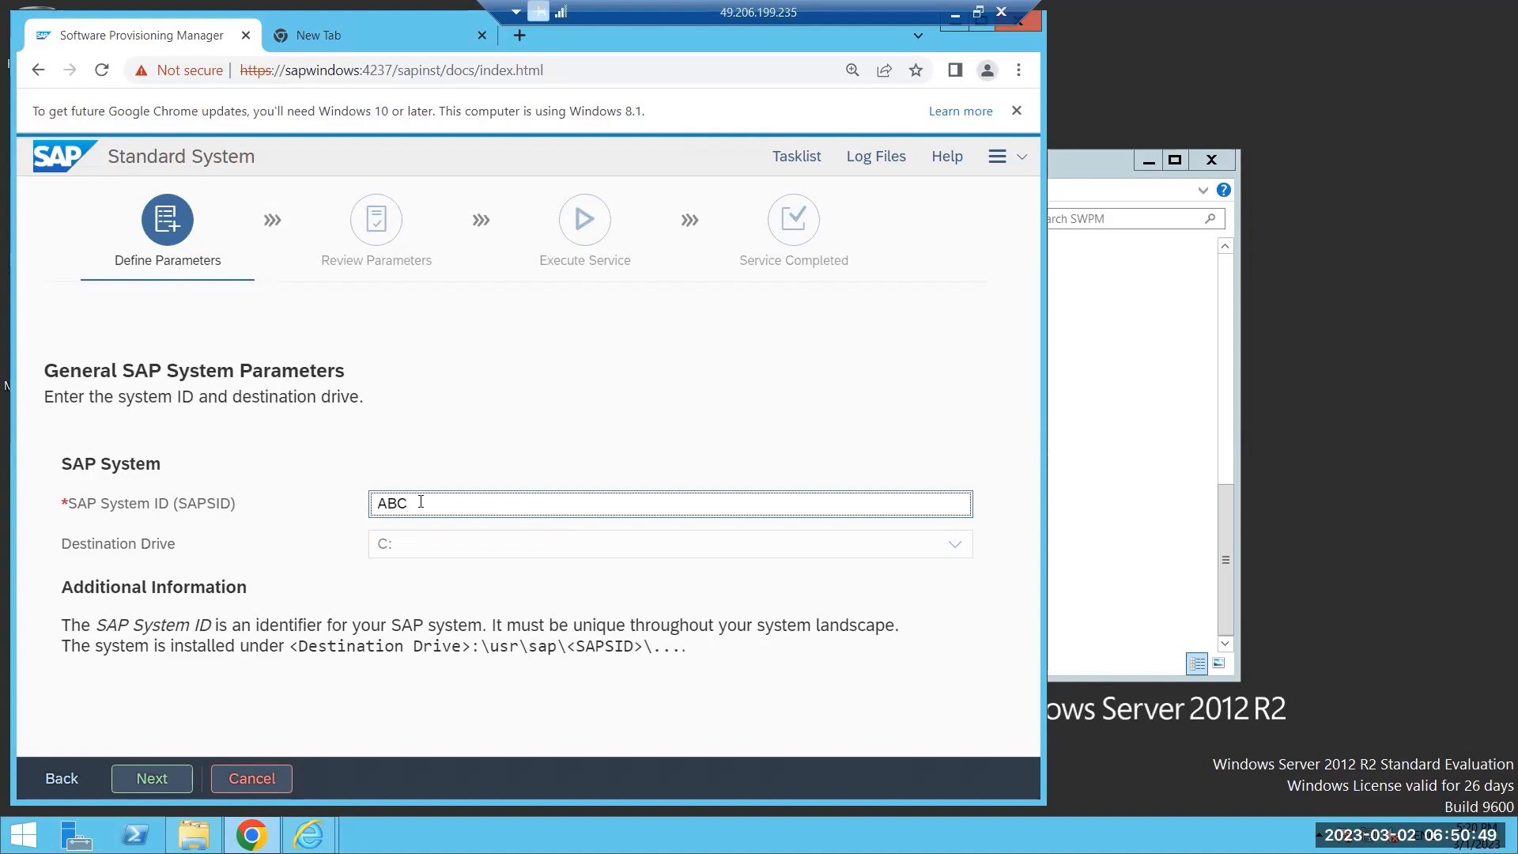
# Move past the system ID, clear 'Set FQDN for SAP system' on DNS Domain Name, and continue
pyautogui.click(150, 778)
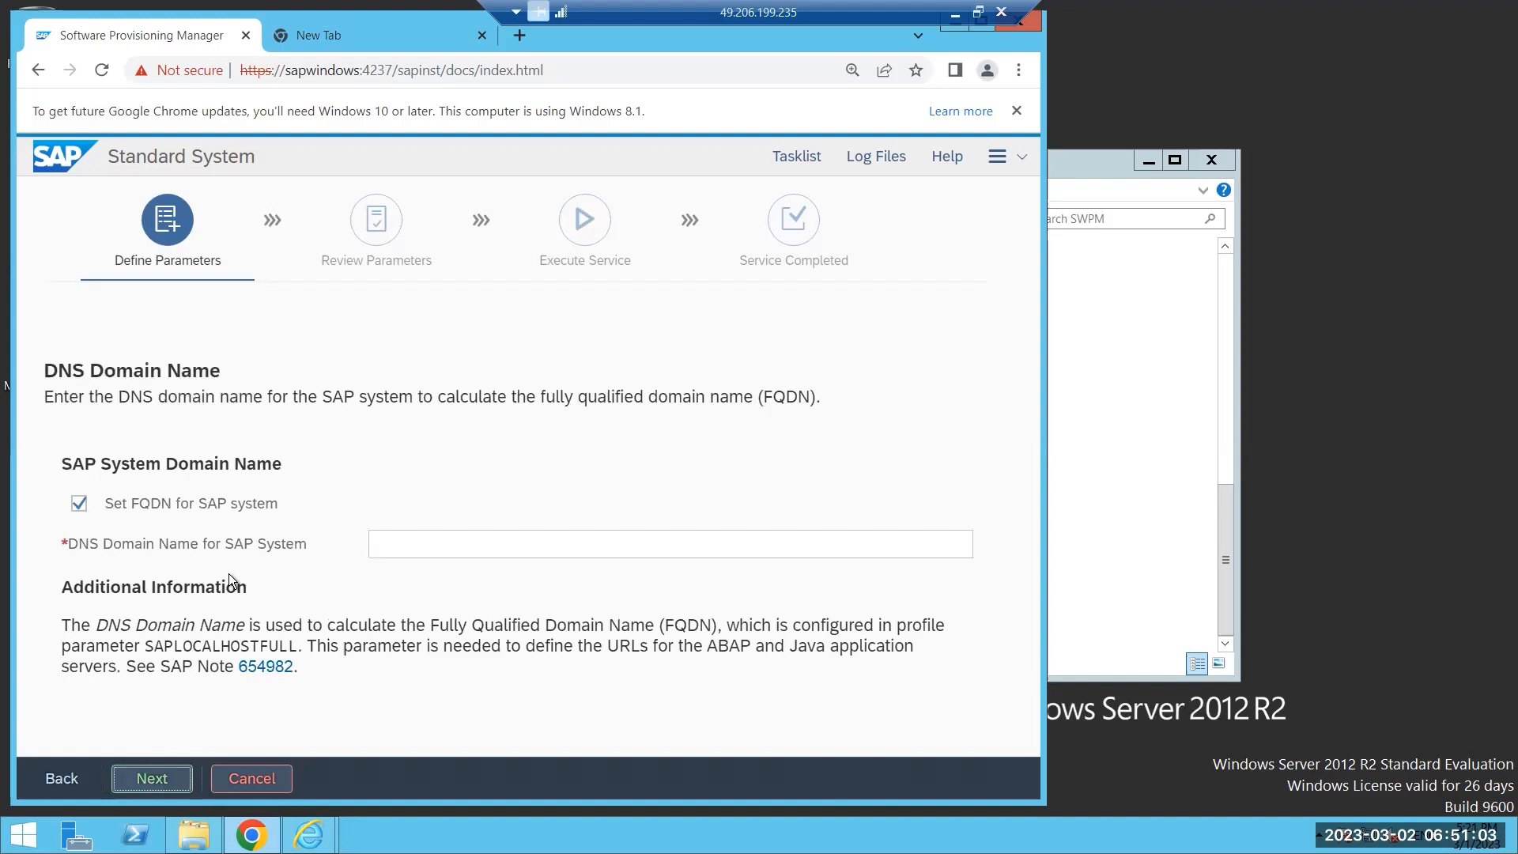
pyautogui.click(390, 540)
pyautogui.click(79, 506)
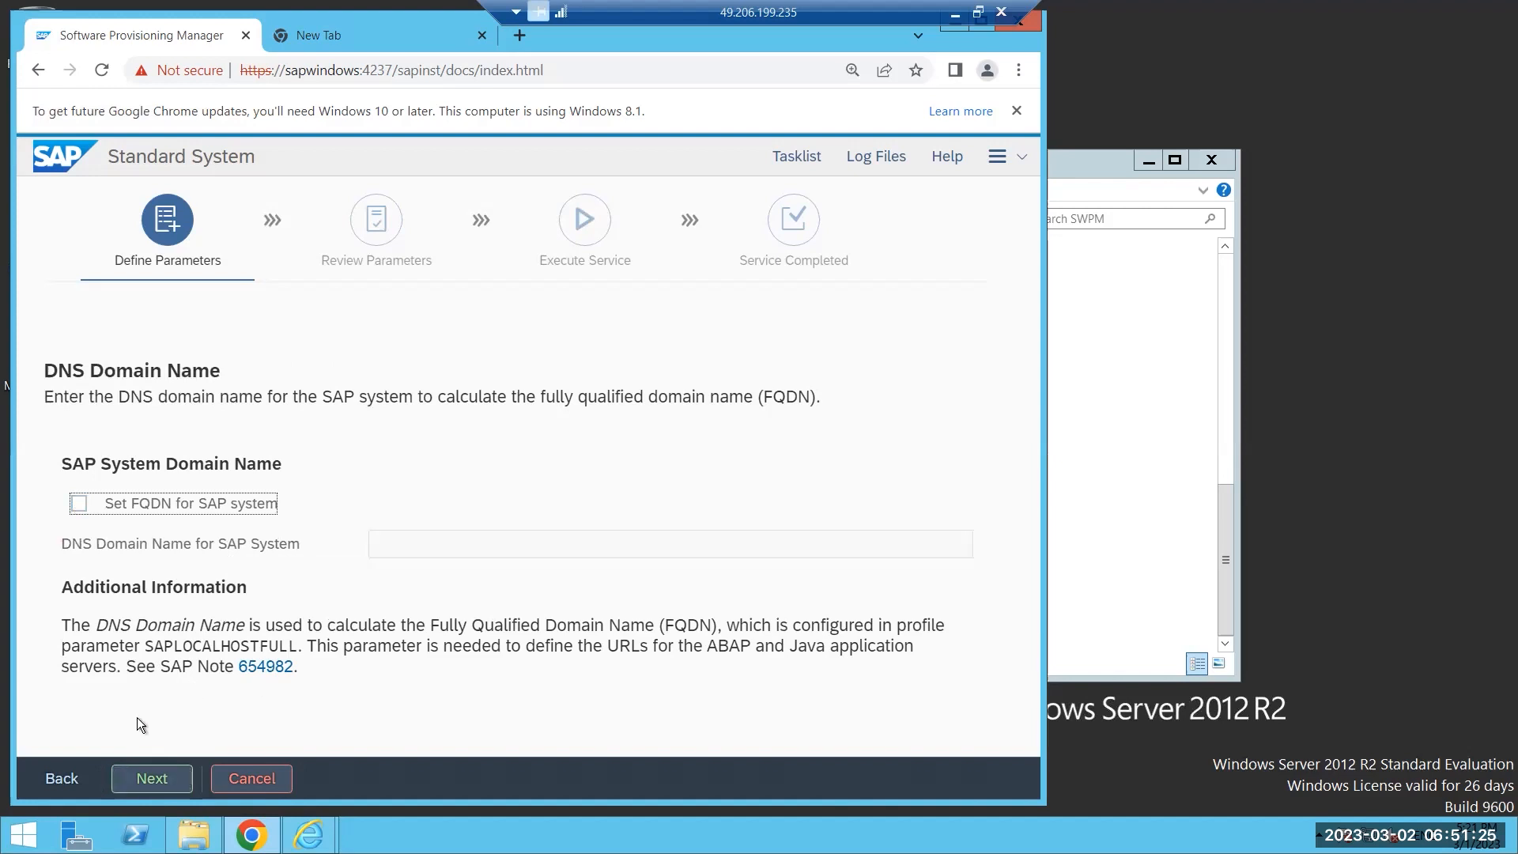
pyautogui.click(145, 775)
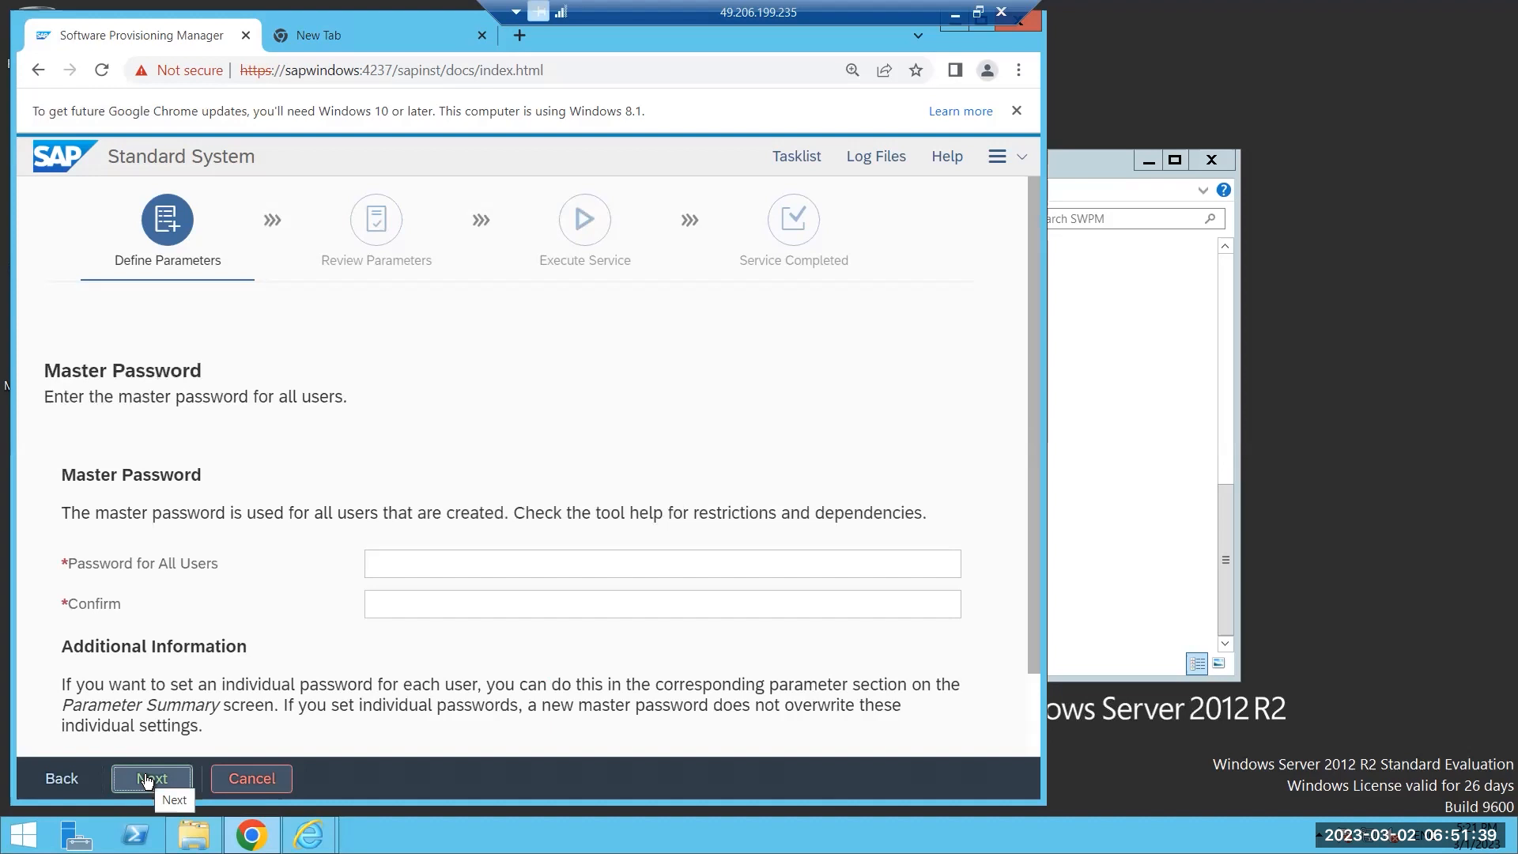
# Enter the master password in 'Password for All Users', retype it in Confirm, and continue
pyautogui.click(384, 560)
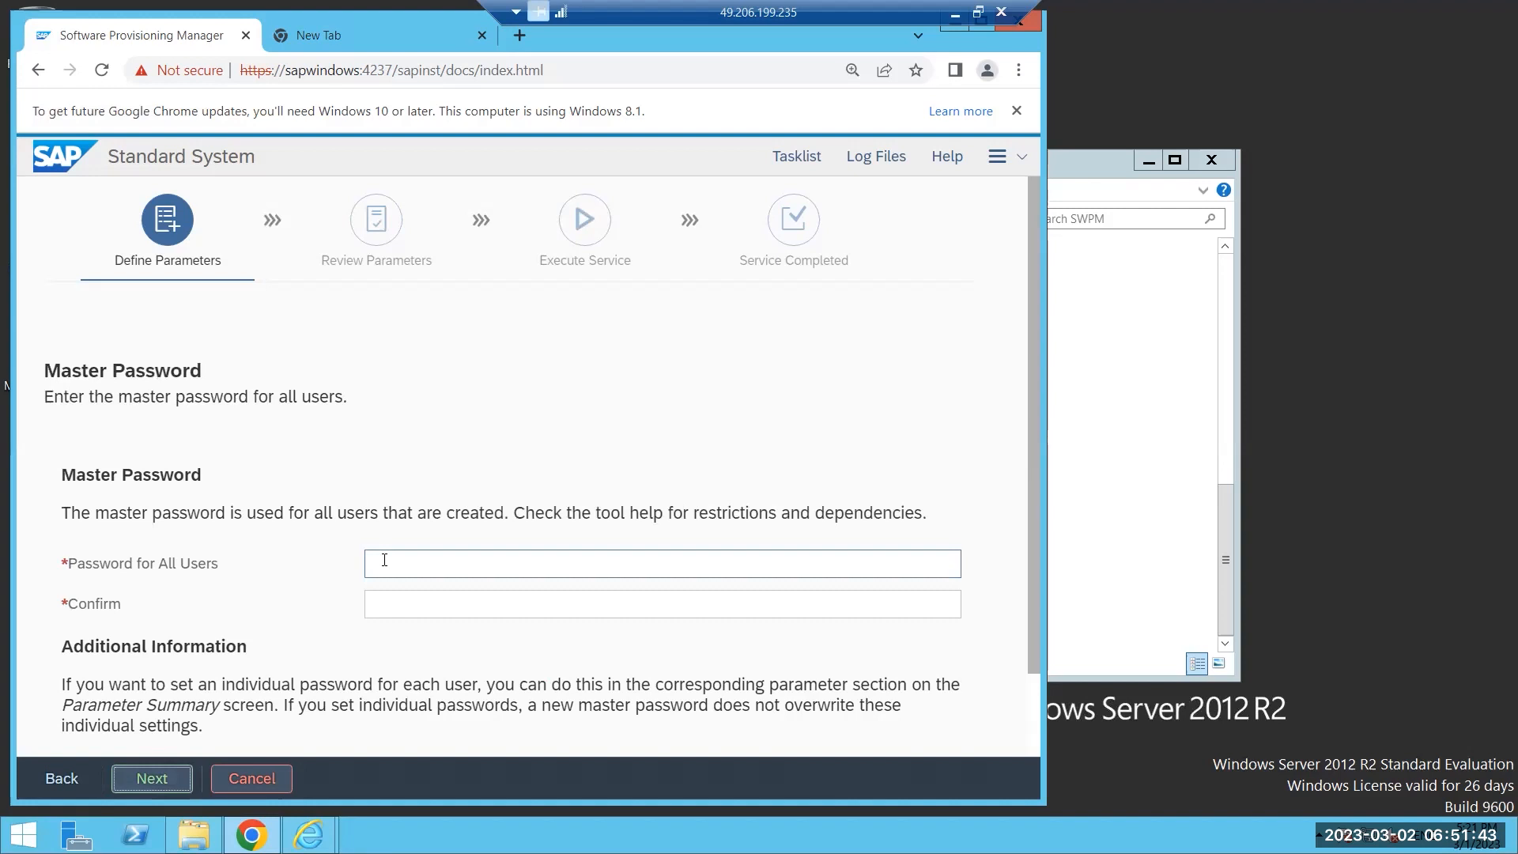
pyautogui.click(384, 560)
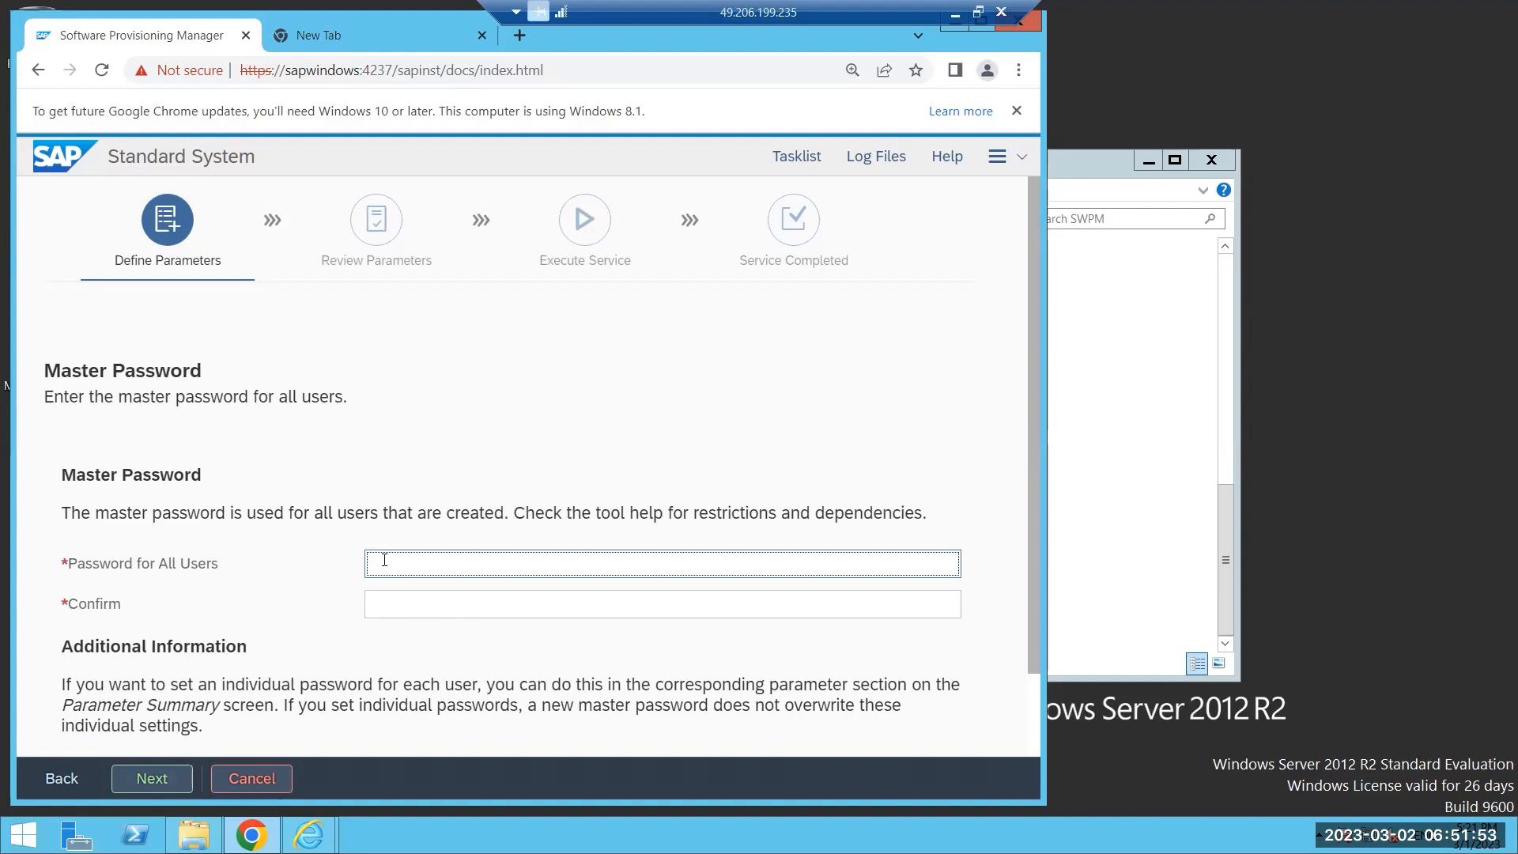
pyautogui.write('W')
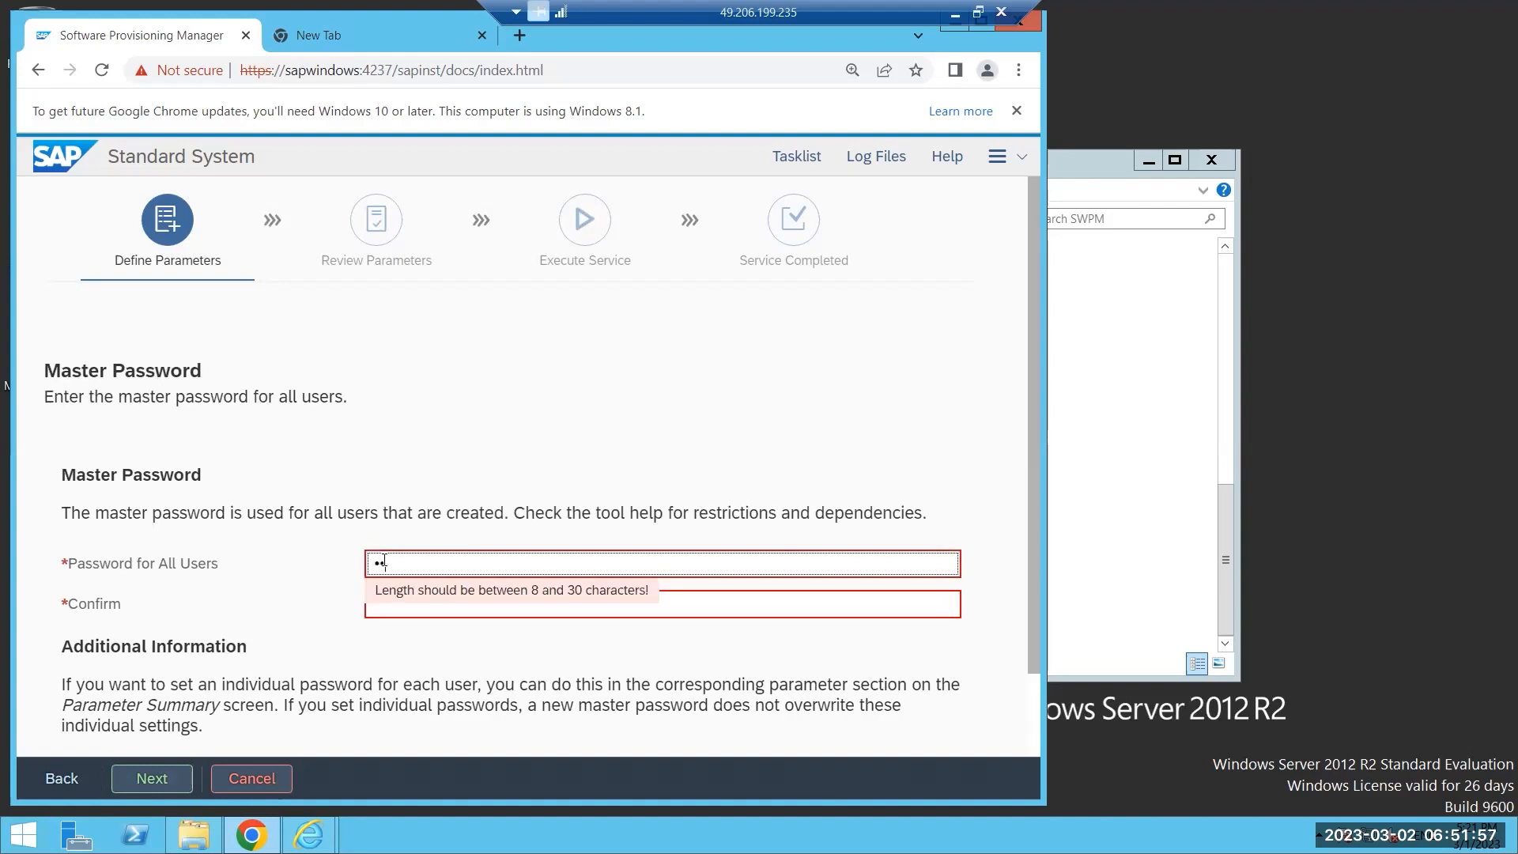
pyautogui.write('••••••••••')
pyautogui.click(389, 606)
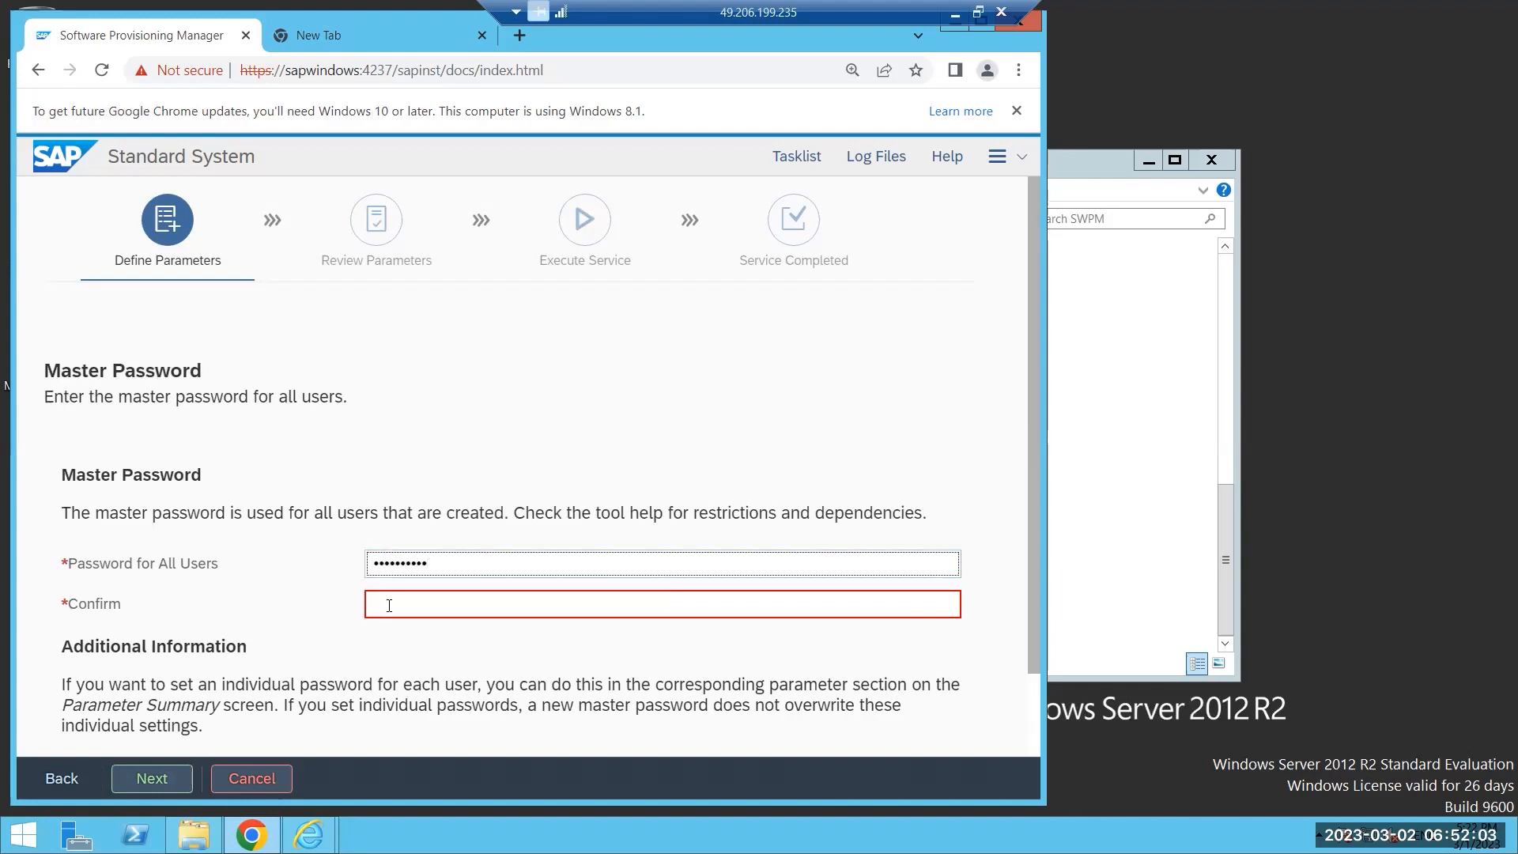
pyautogui.click(389, 606)
pyautogui.write('•')
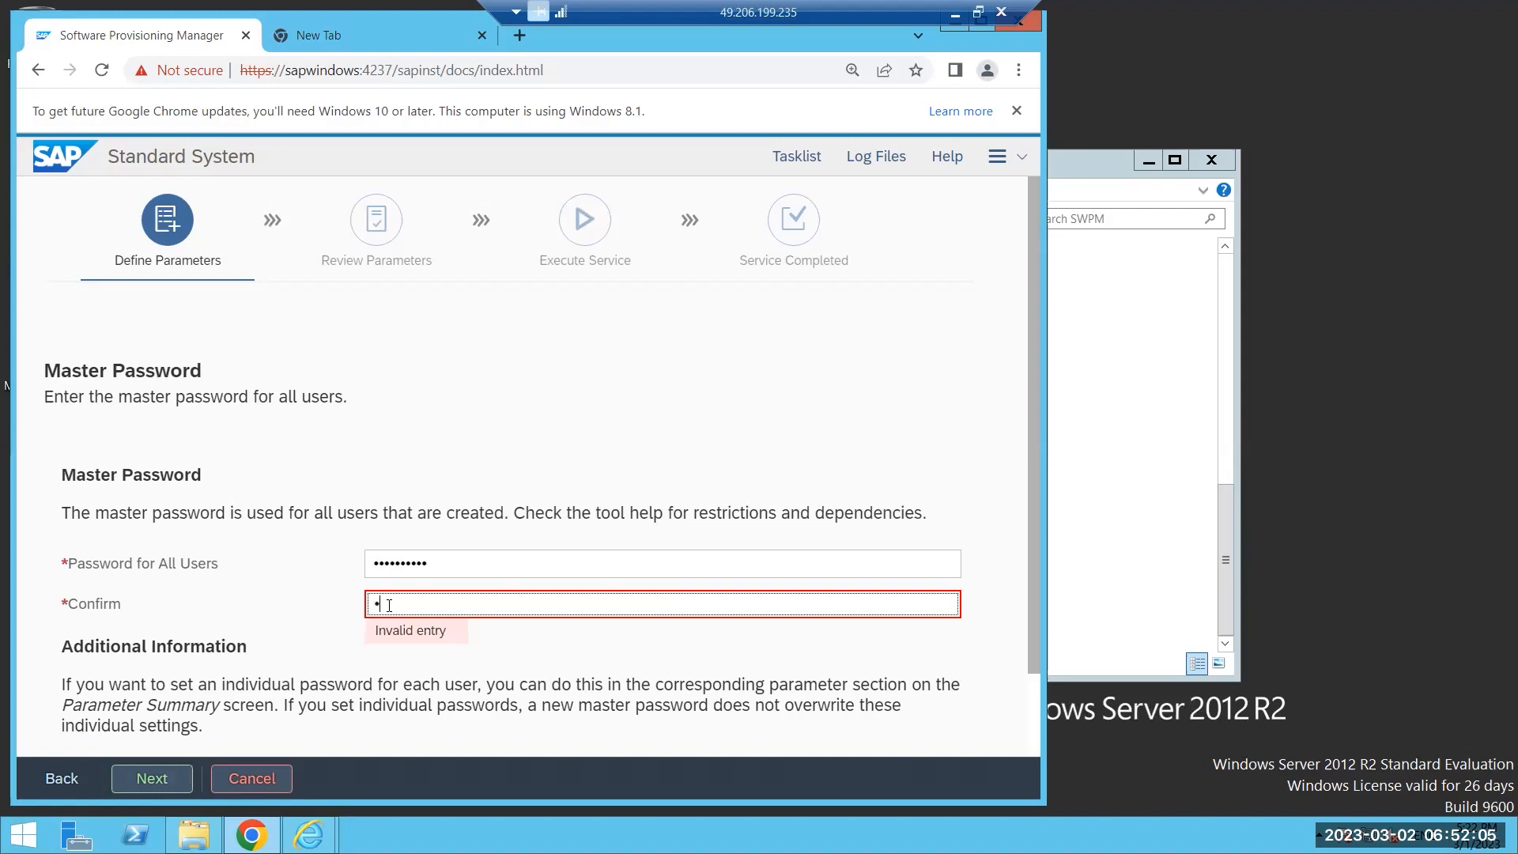
pyautogui.write('•••••••••')
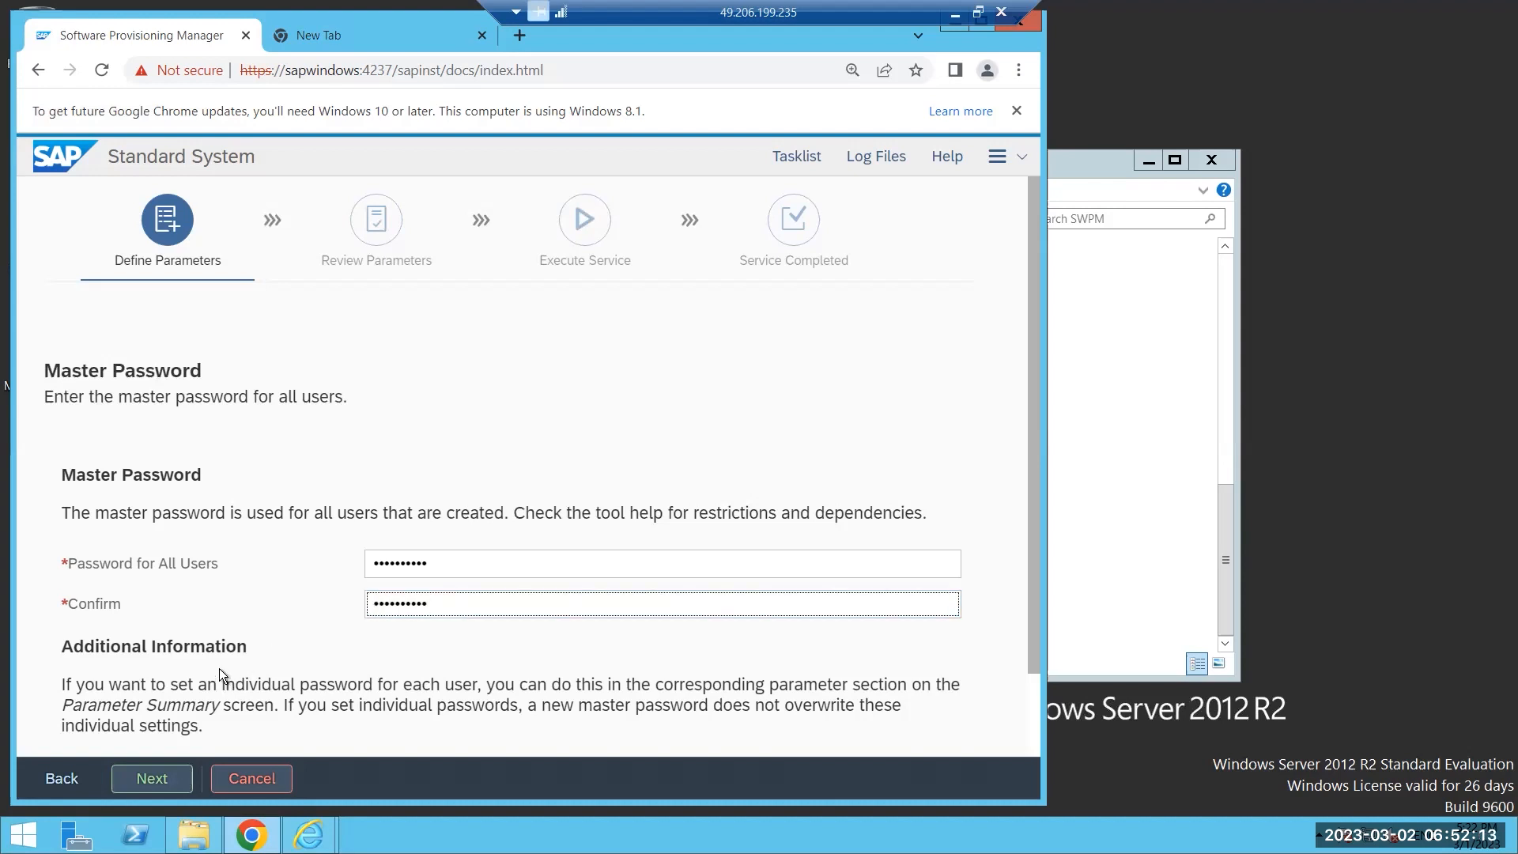
pyautogui.click(152, 779)
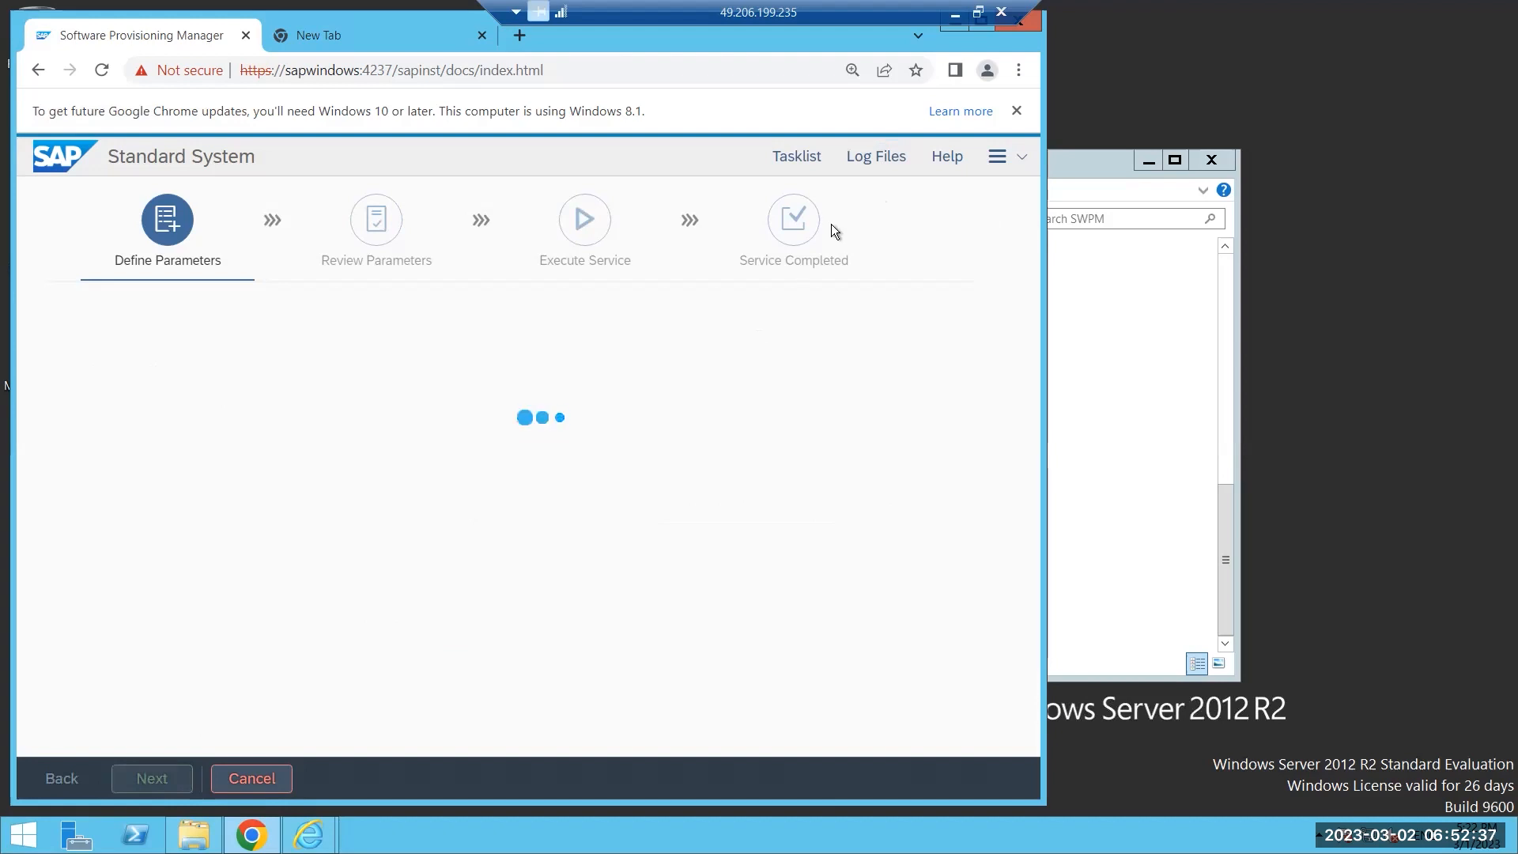
# View sapinst.log in the installer's log files, then bring the Chrome window back to front
pyautogui.click(867, 166)
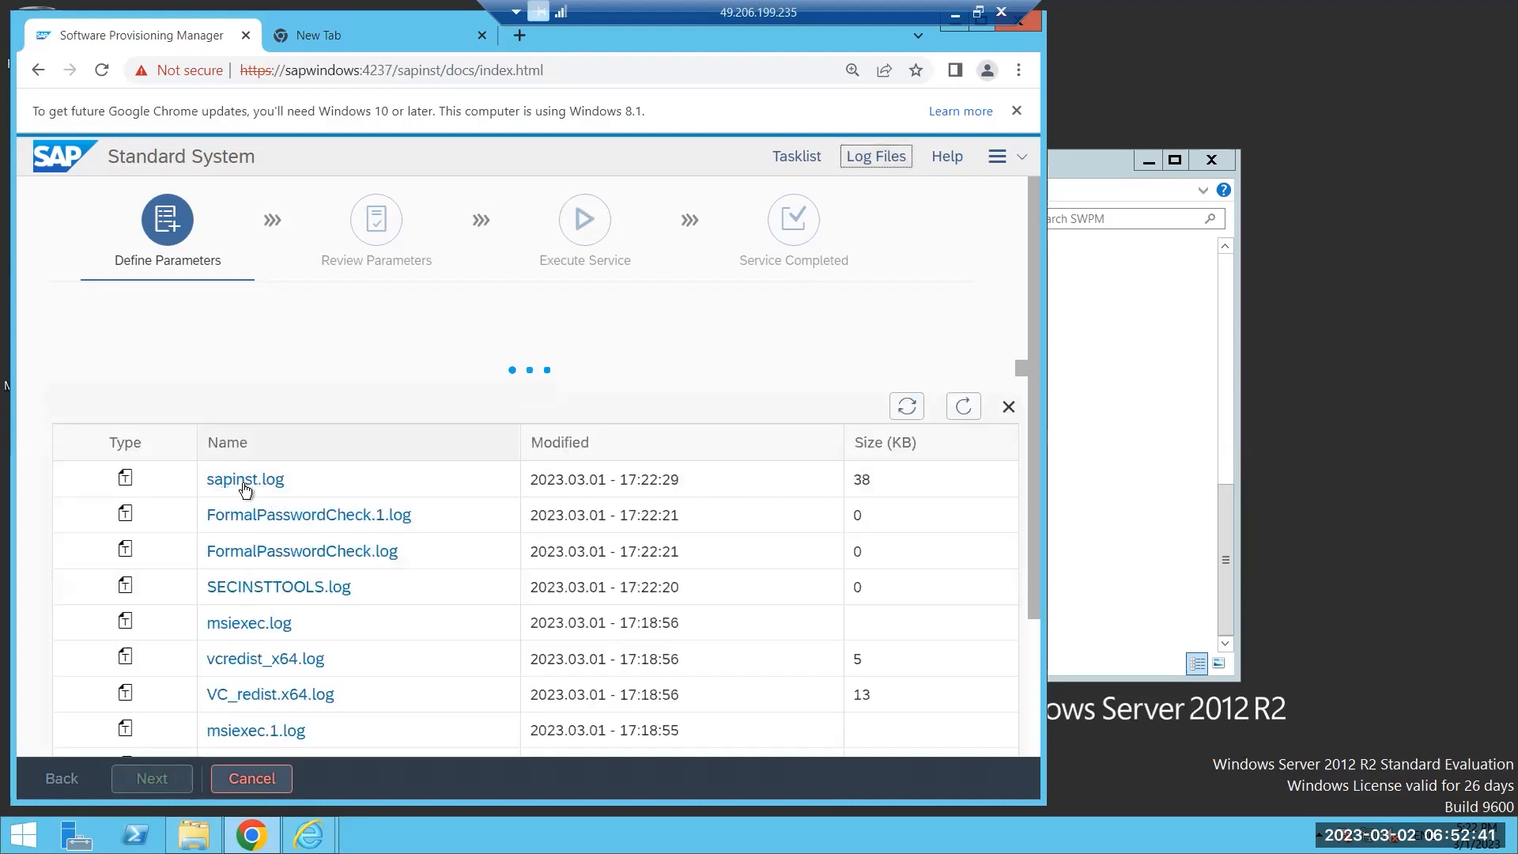
pyautogui.click(243, 481)
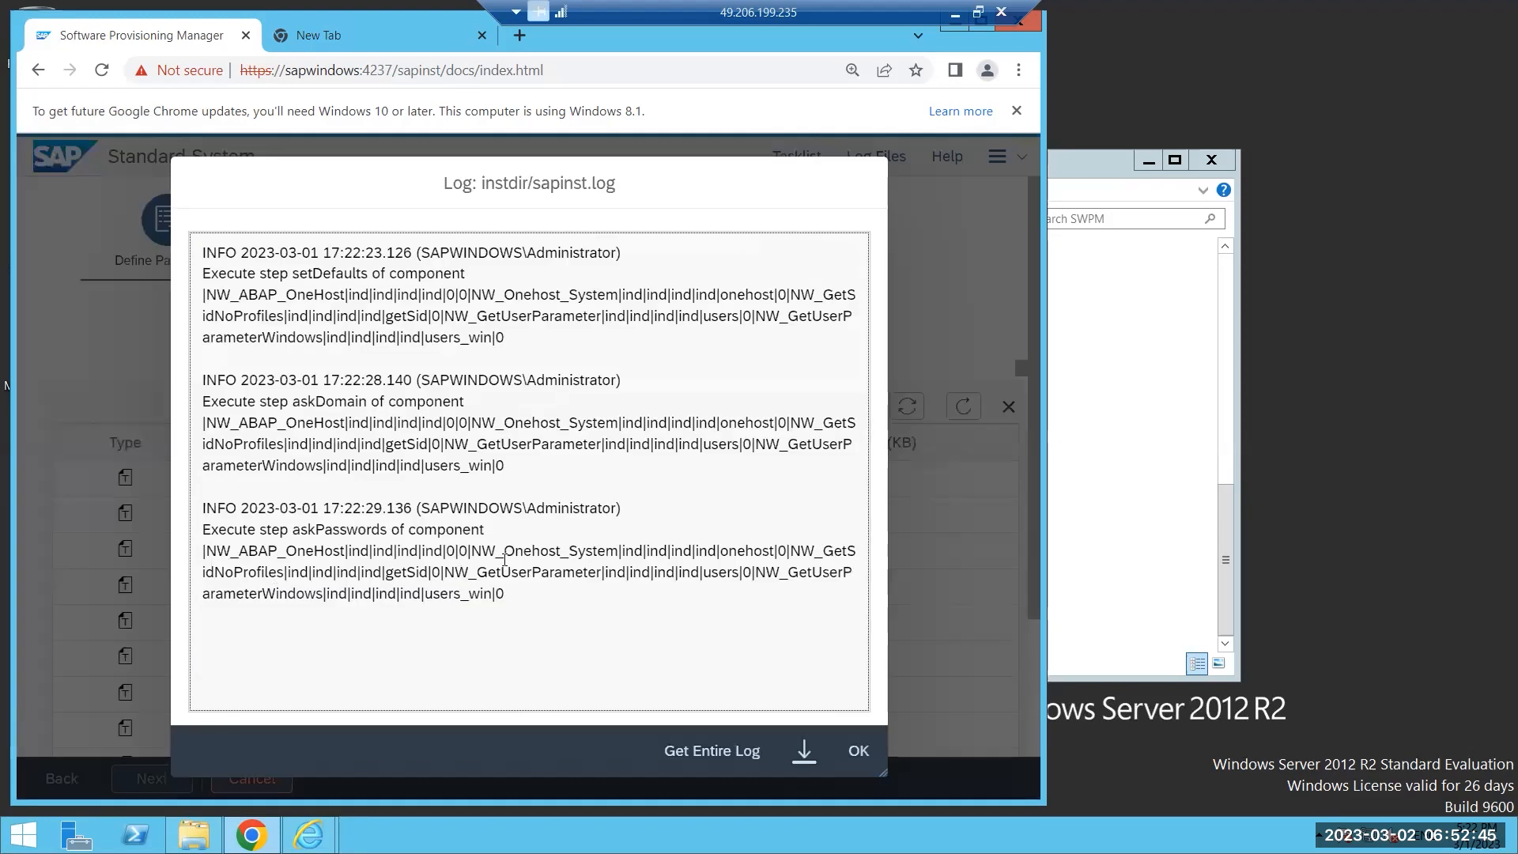
pyautogui.click(846, 759)
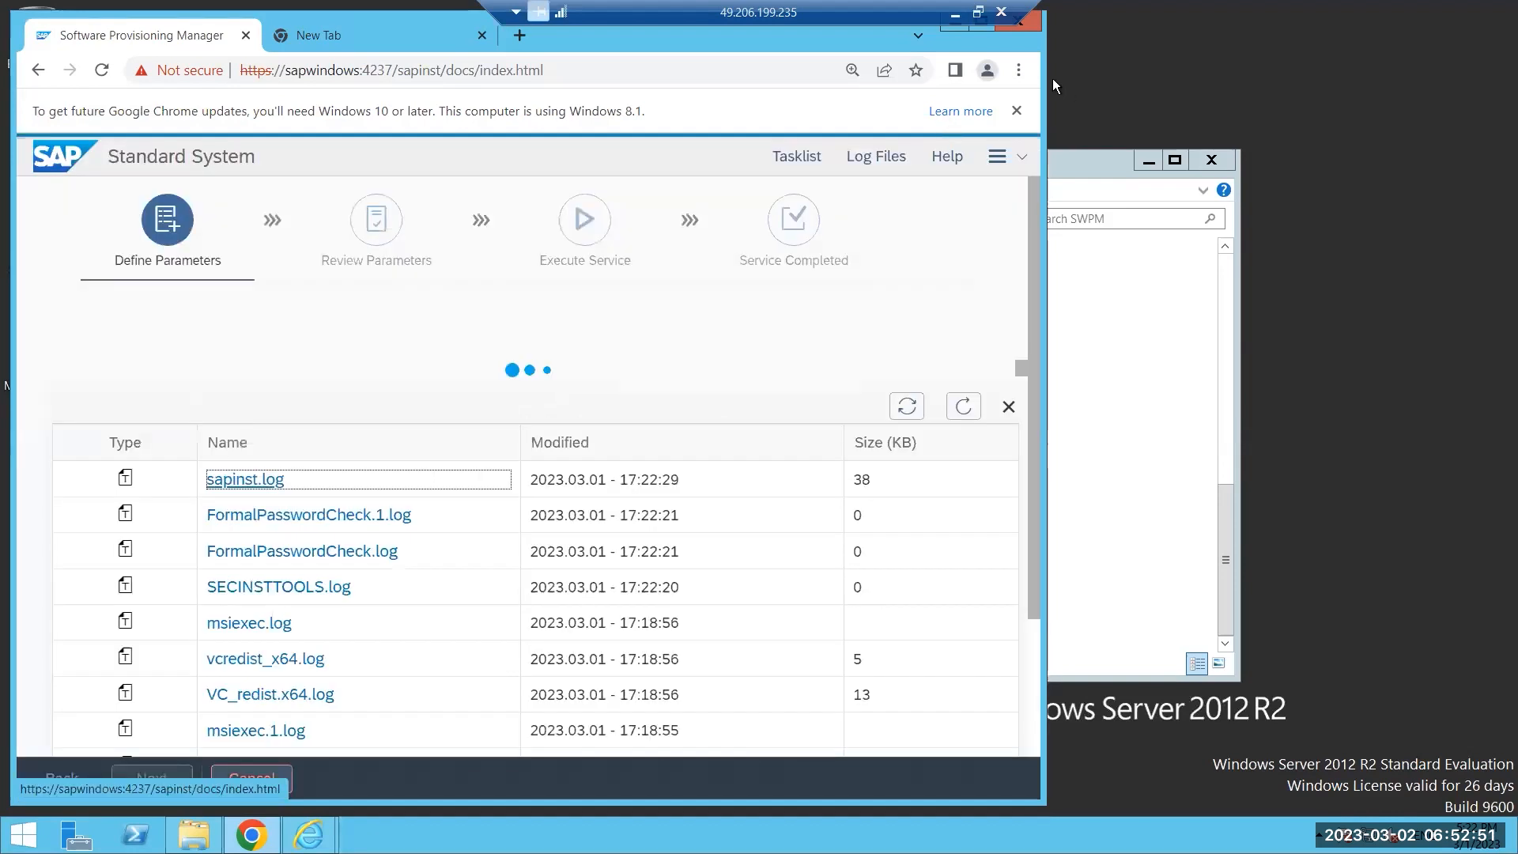
pyautogui.click(1108, 79)
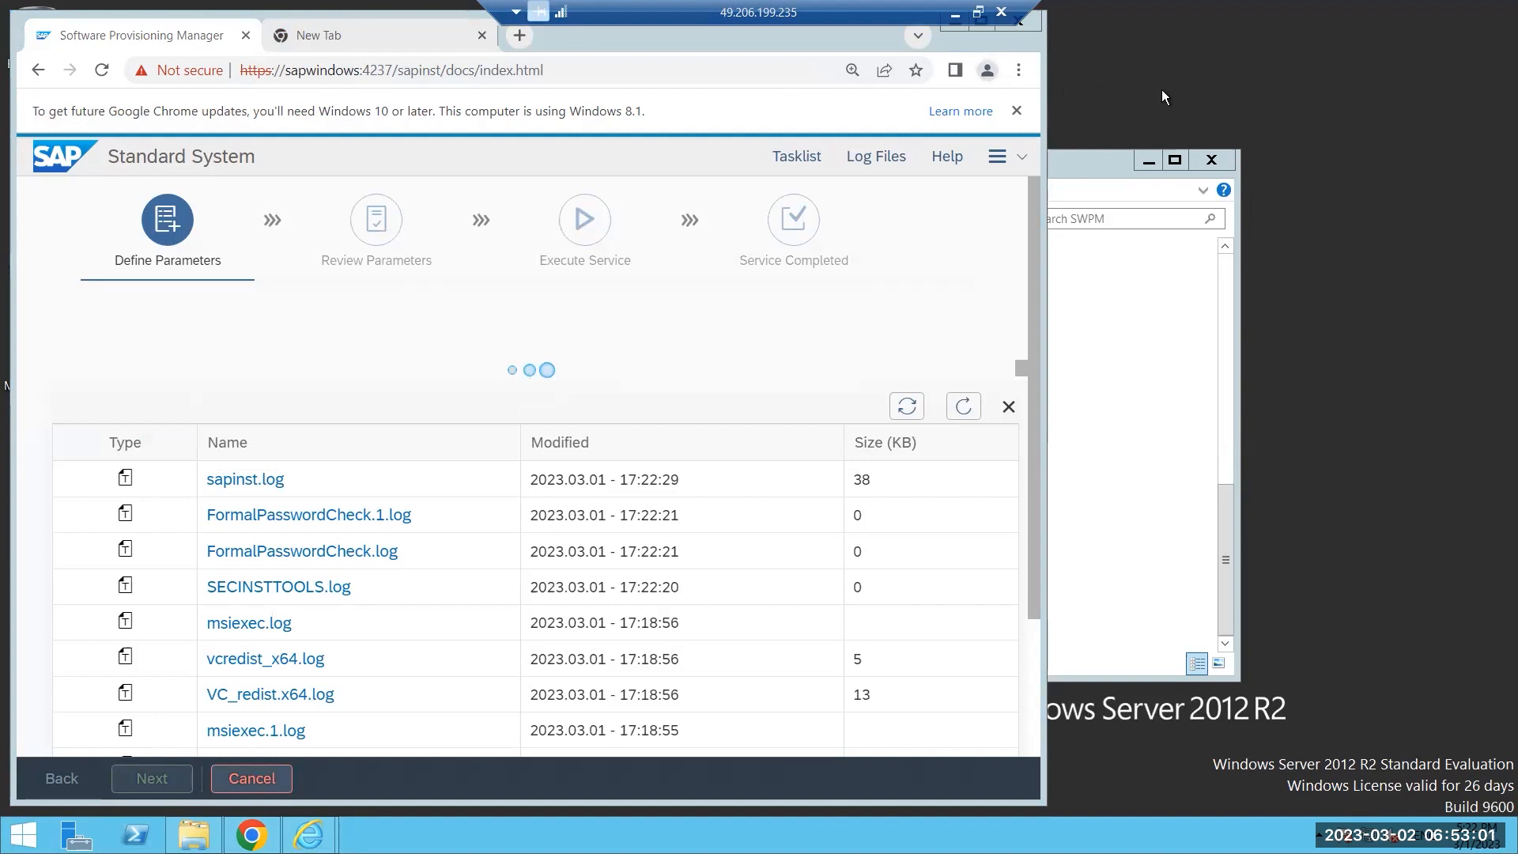
pyautogui.click(980, 27)
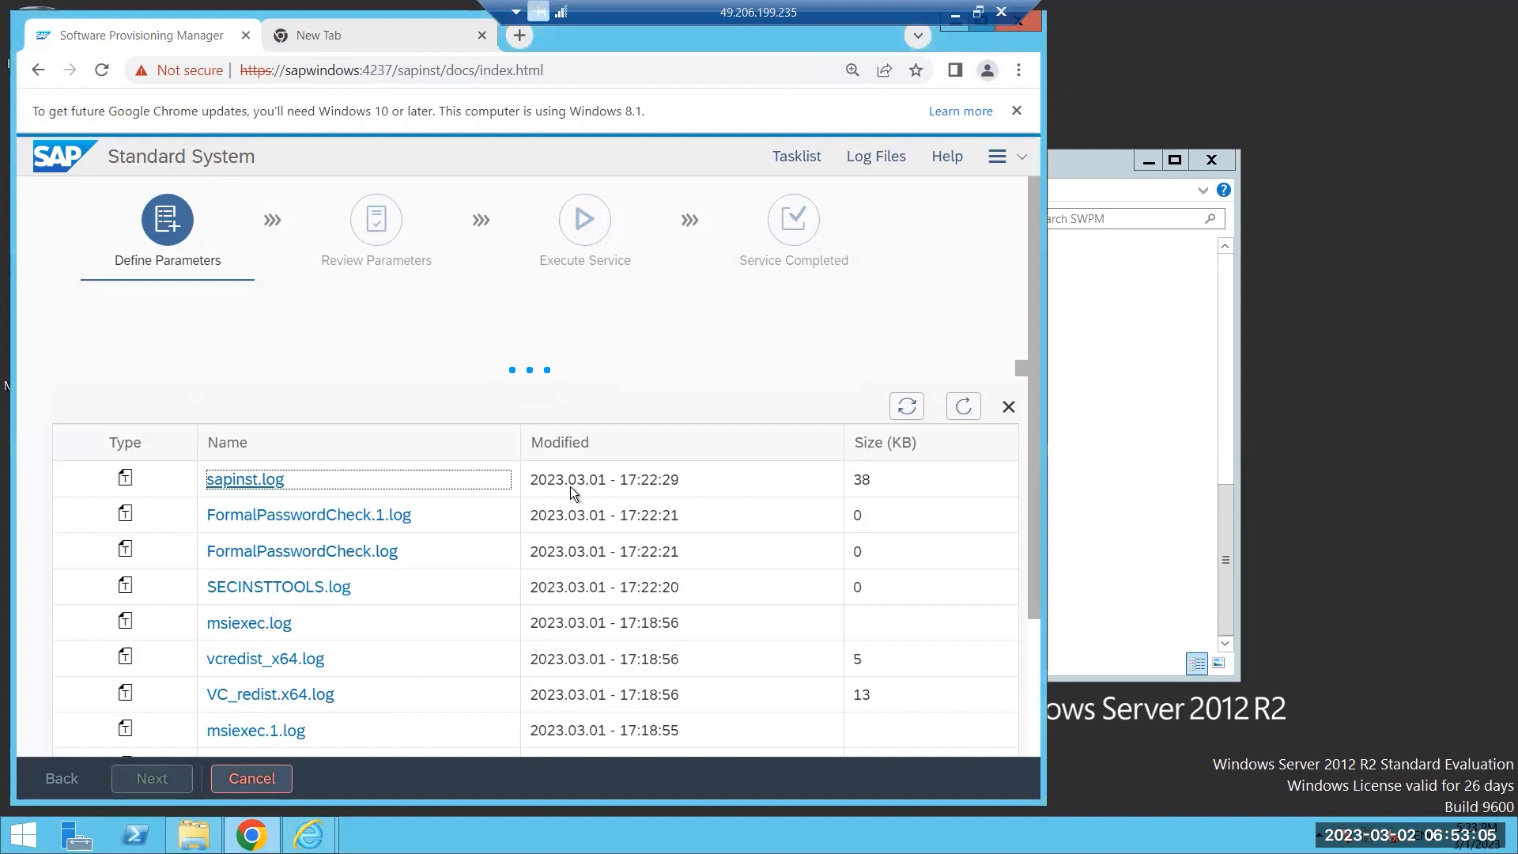
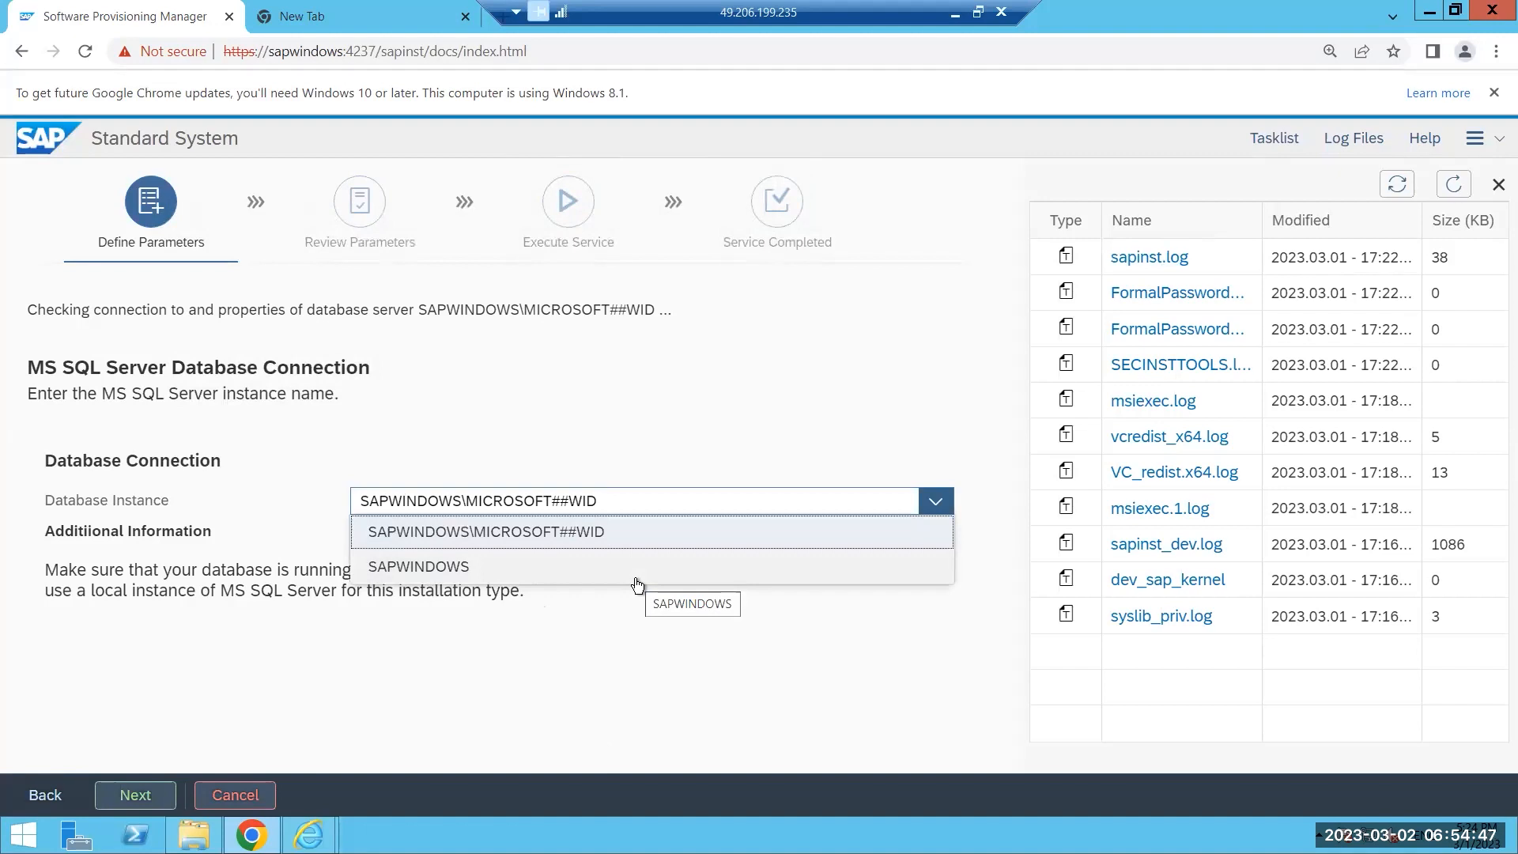
# Set the database instance to SAPWINDOWS and continue to the existing-database step
pyautogui.click(639, 578)
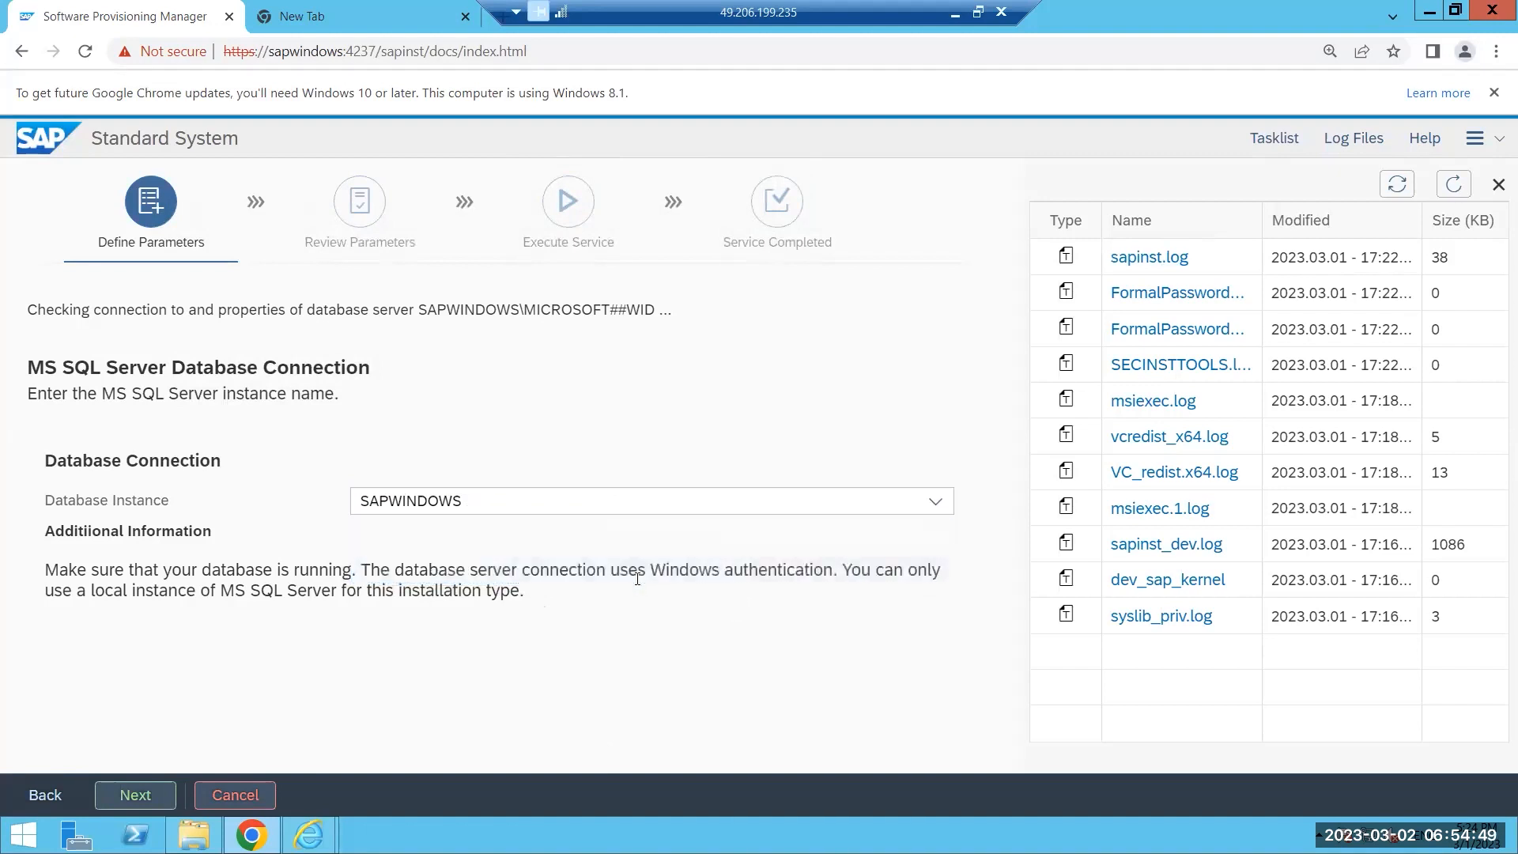
pyautogui.click(132, 793)
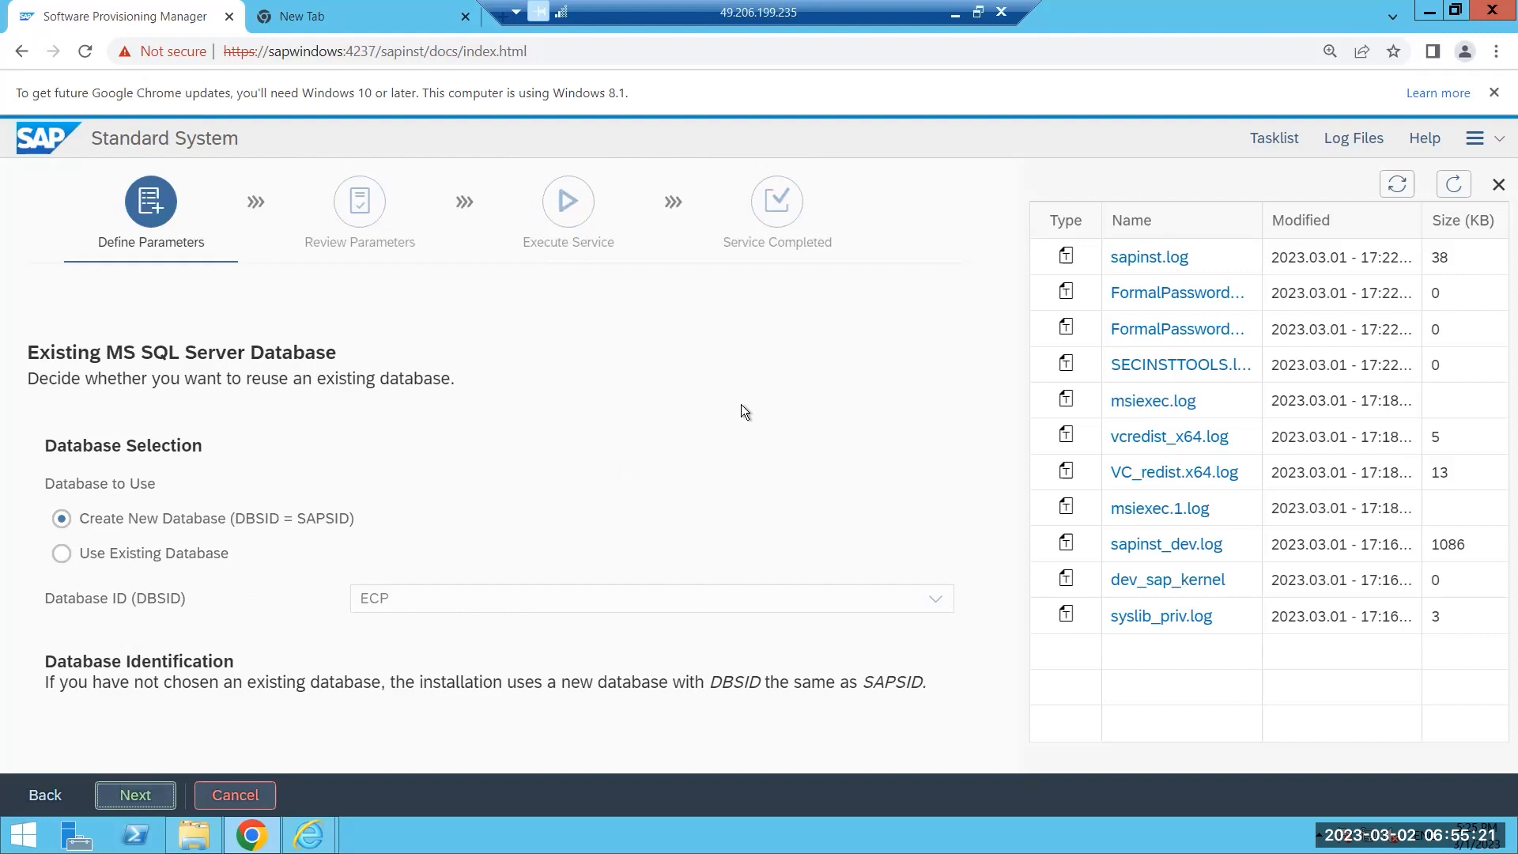
# Keep 'Create New Database' with DBSID ECP and continue
pyautogui.click(140, 793)
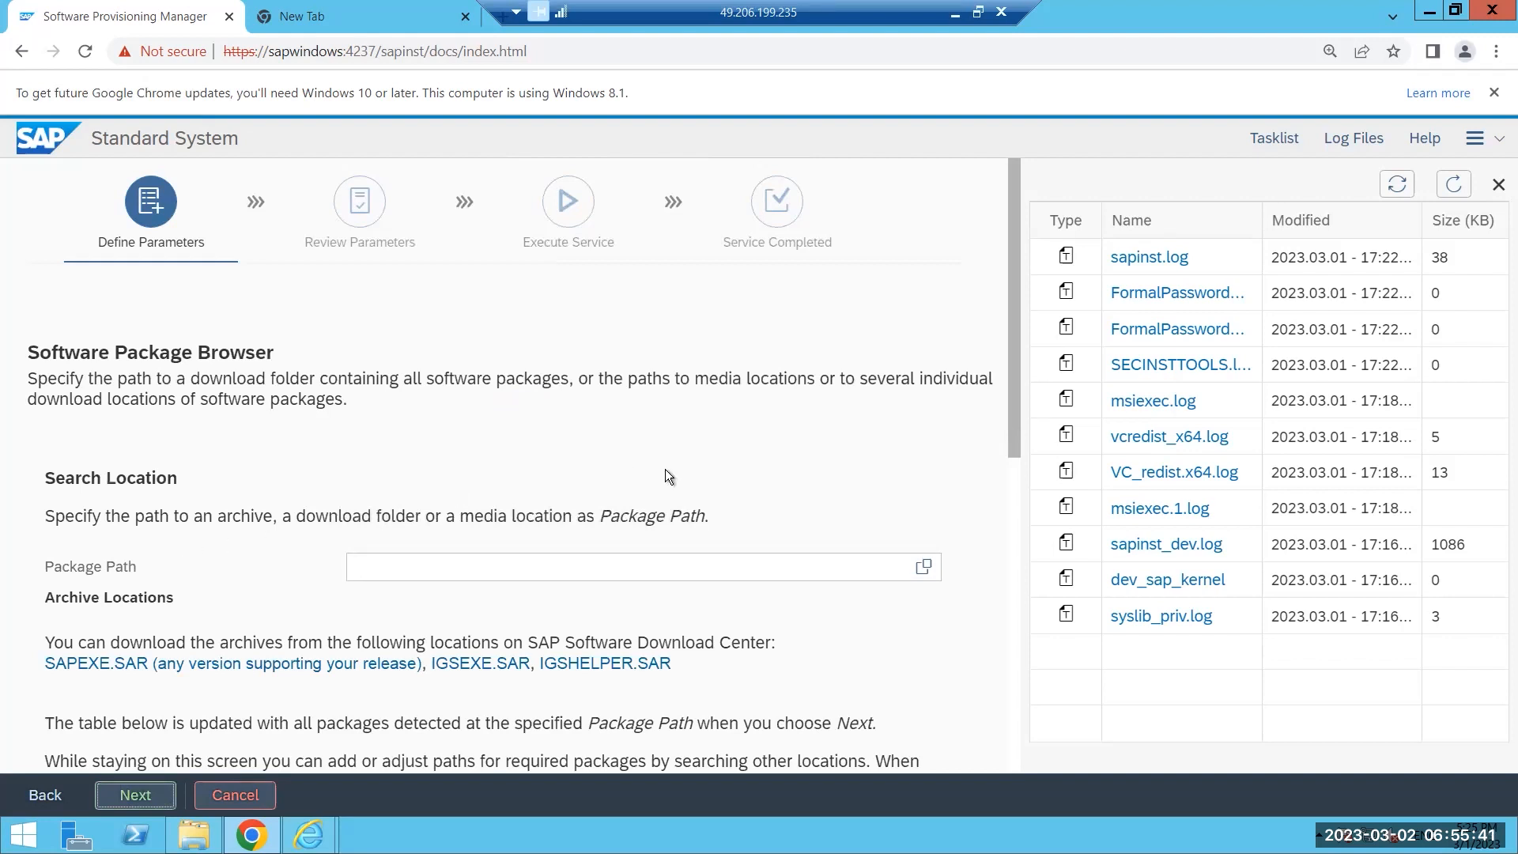
# Browse C:\SAPSOFT down to kernel-1000, then set and submit C:\SAPSOFT as the package path
pyautogui.click(928, 568)
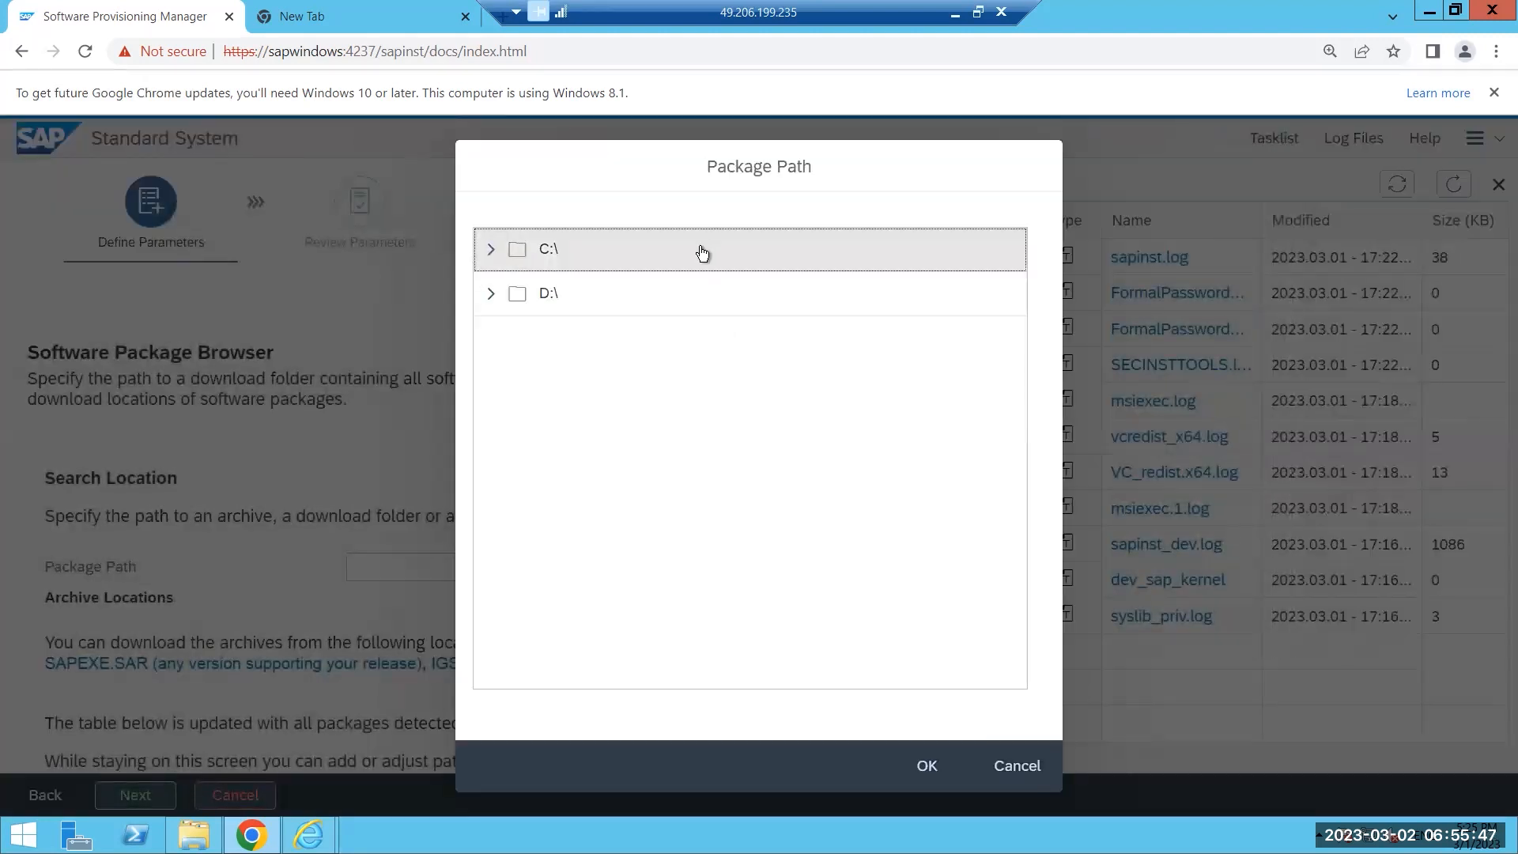
pyautogui.click(491, 250)
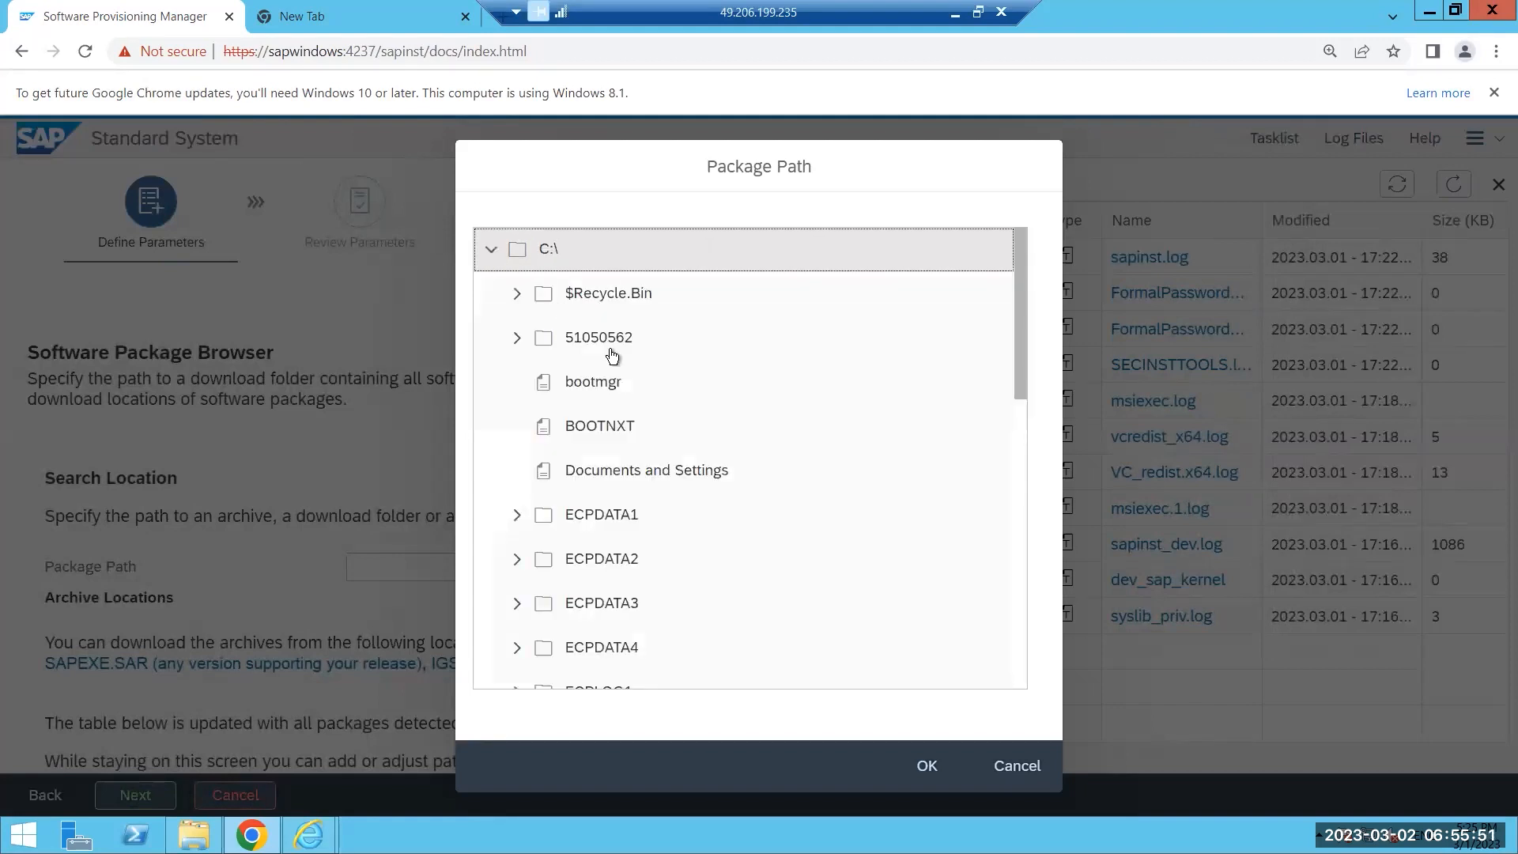
pyautogui.scroll(-8, 764, 508)
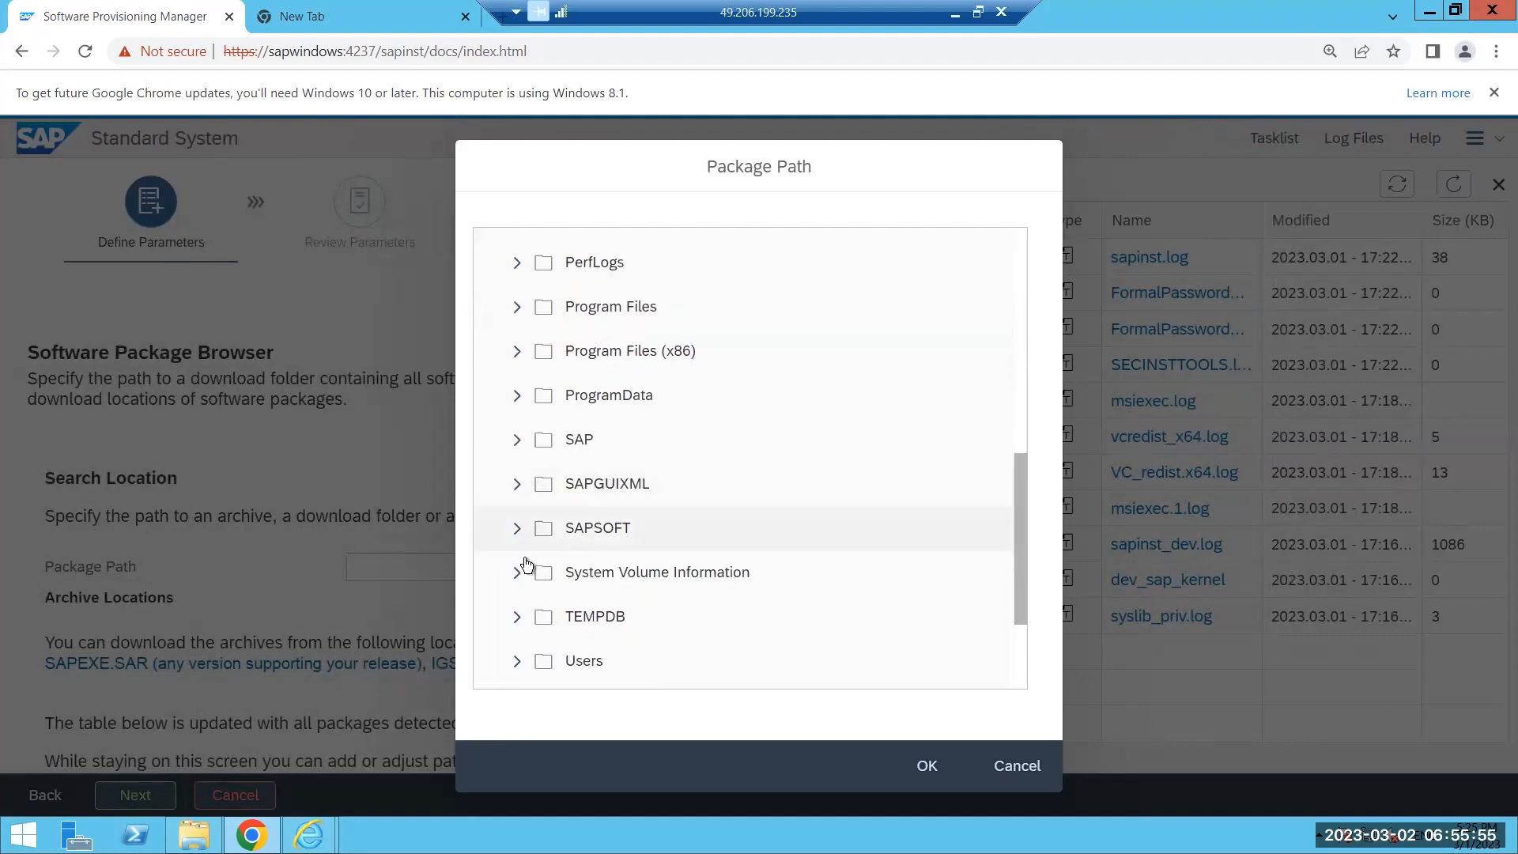
pyautogui.click(518, 546)
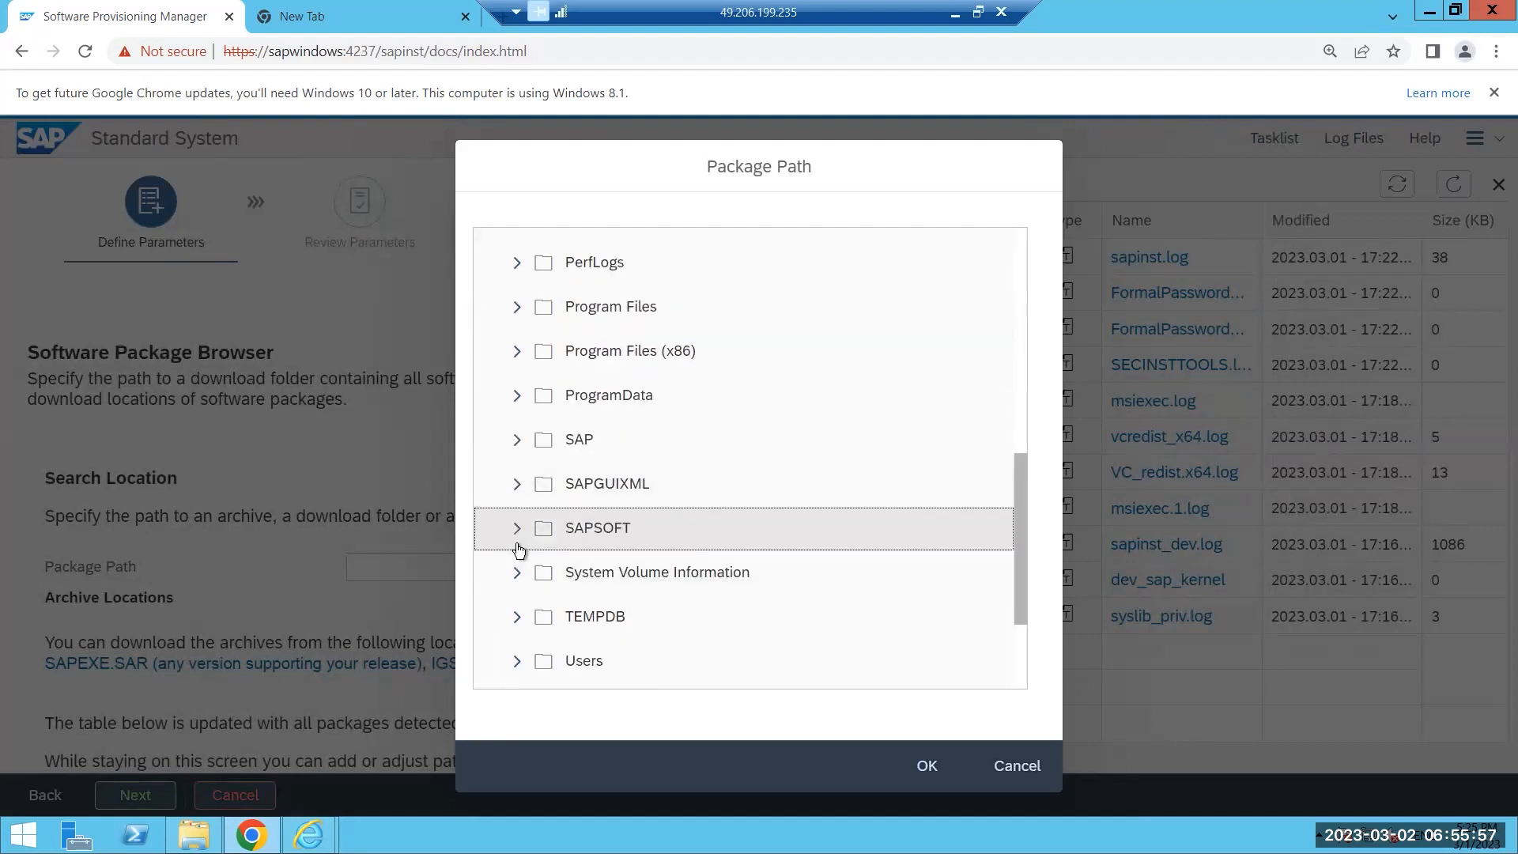
pyautogui.click(519, 529)
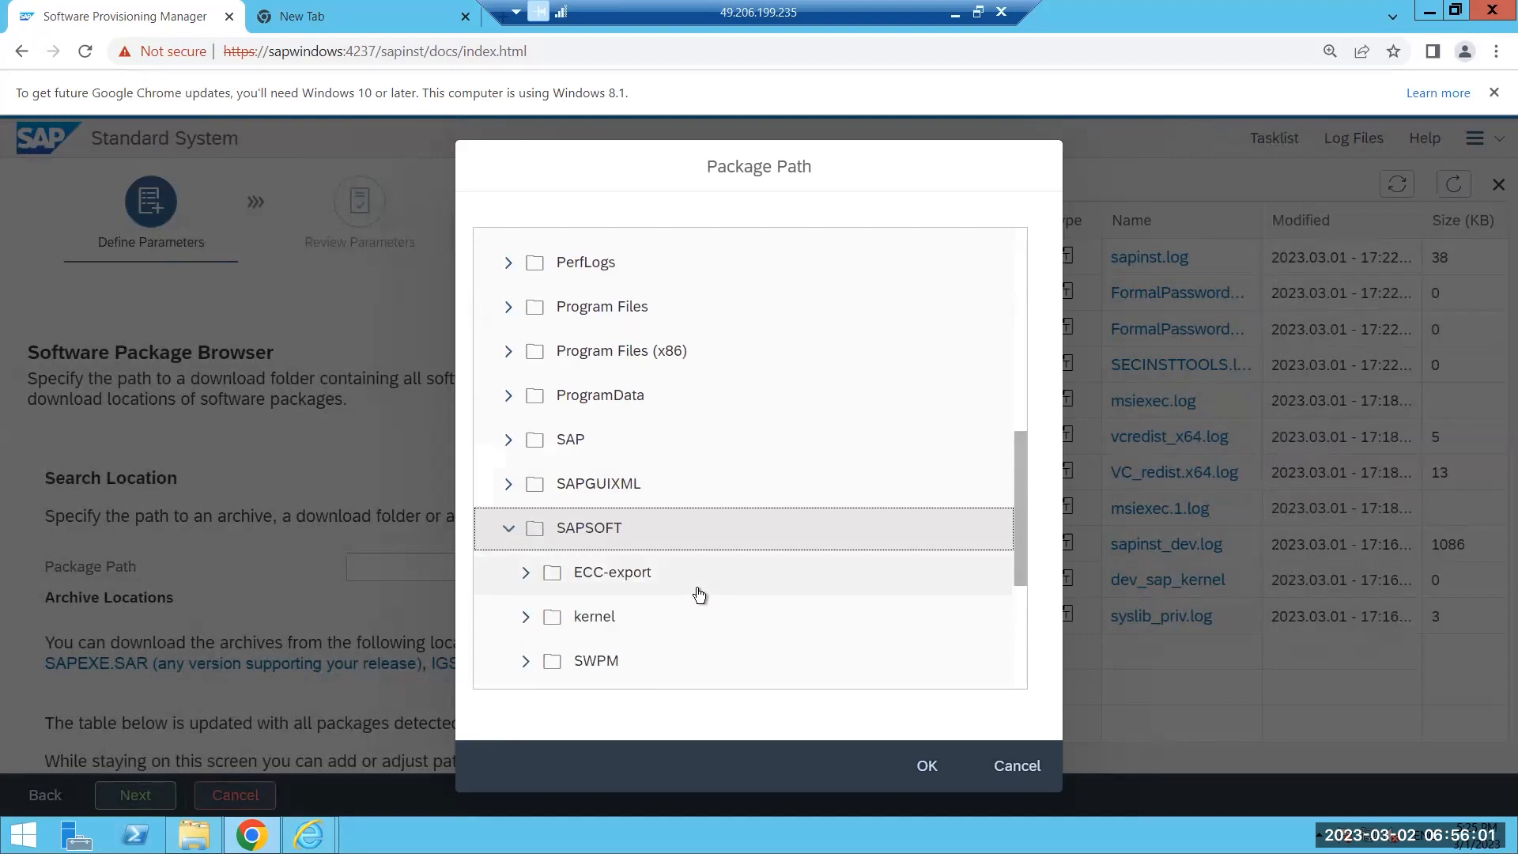
pyautogui.scroll(-3, 699, 595)
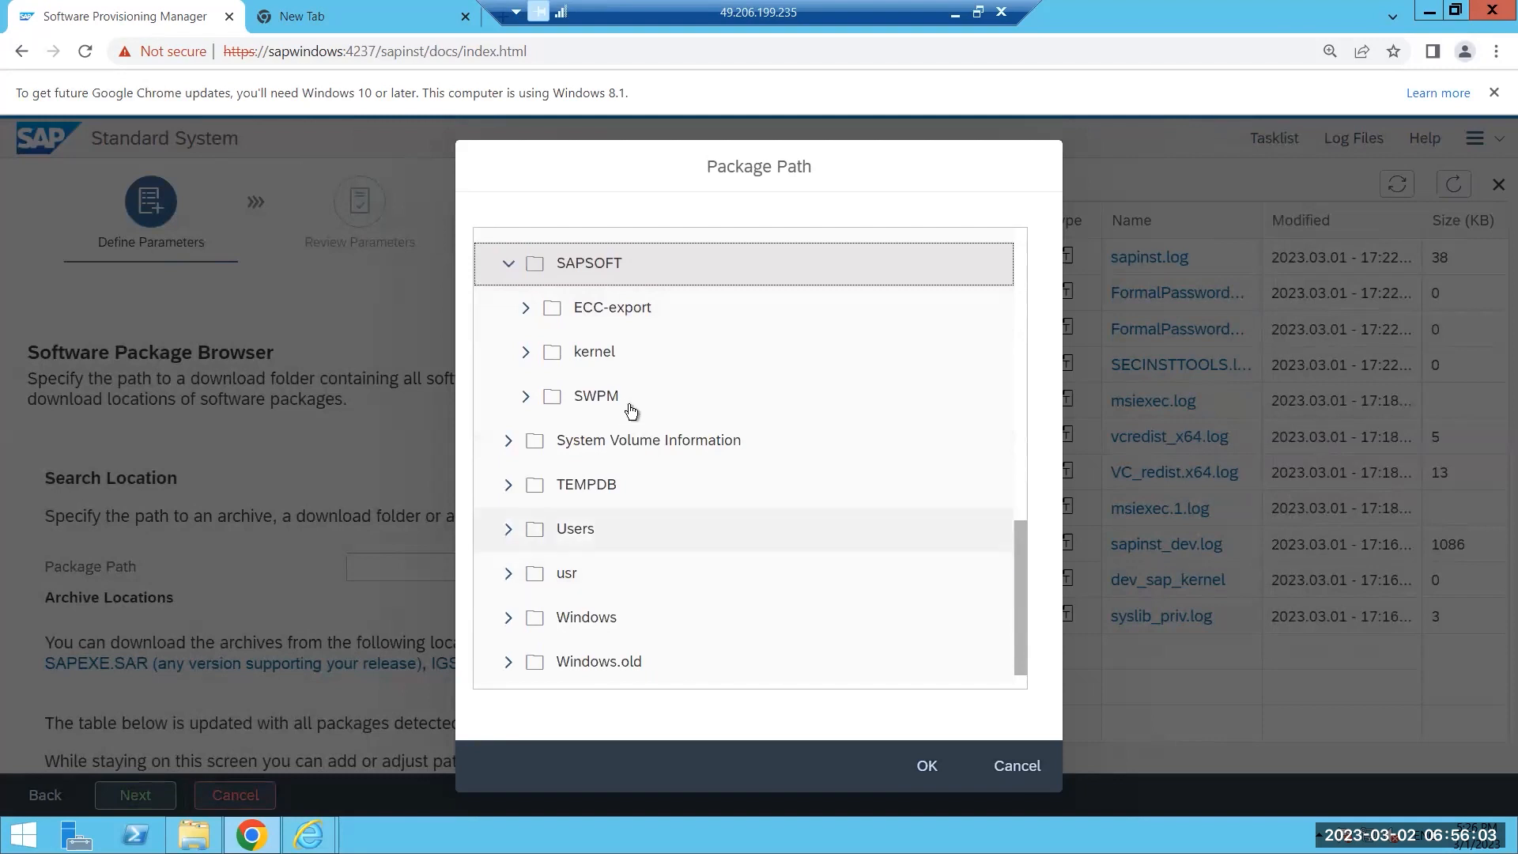
pyautogui.click(532, 351)
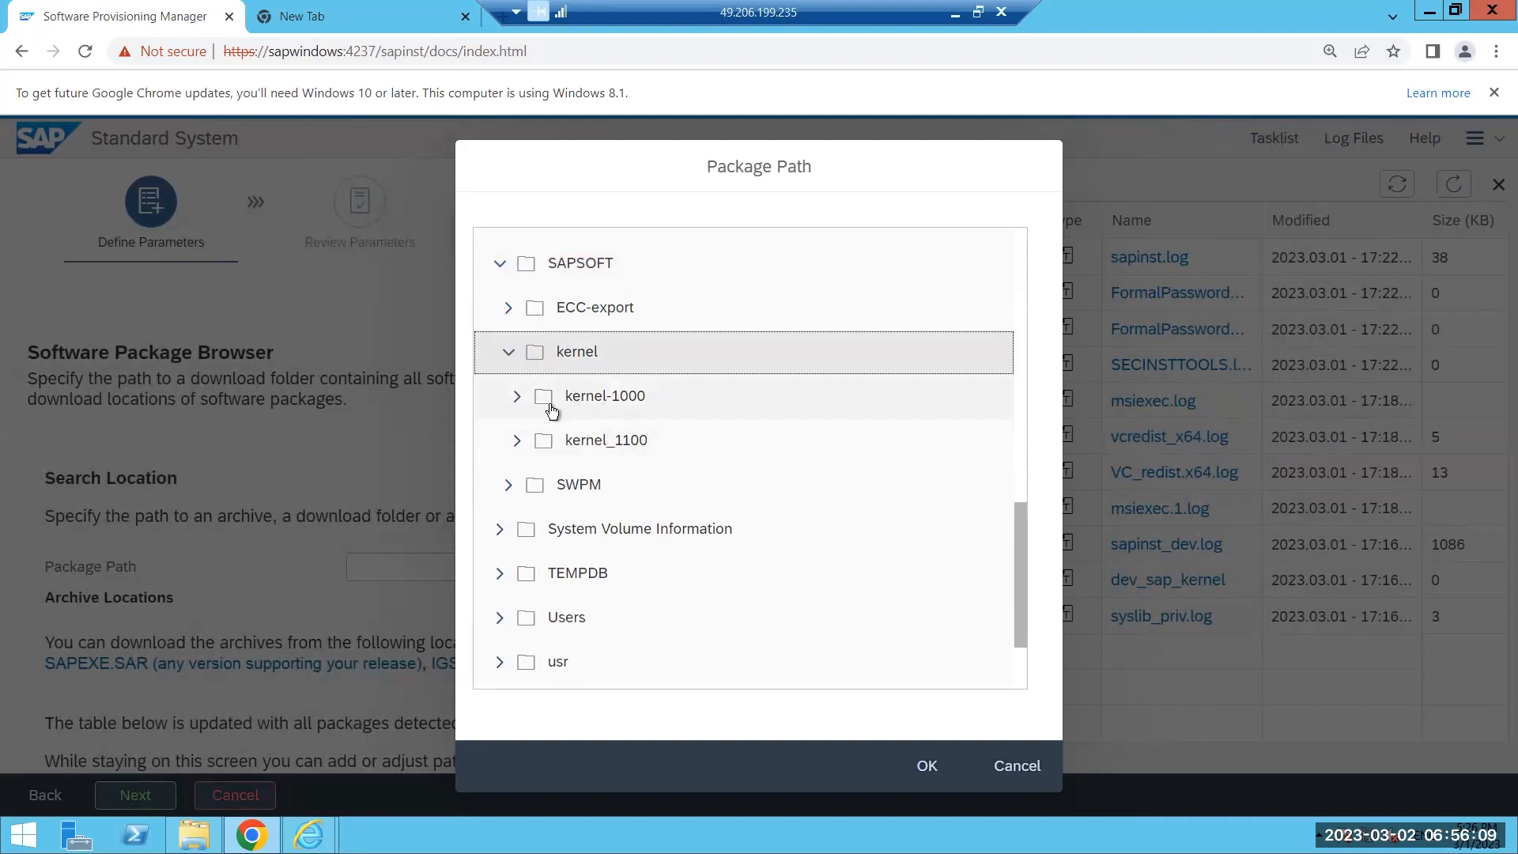
pyautogui.click(517, 398)
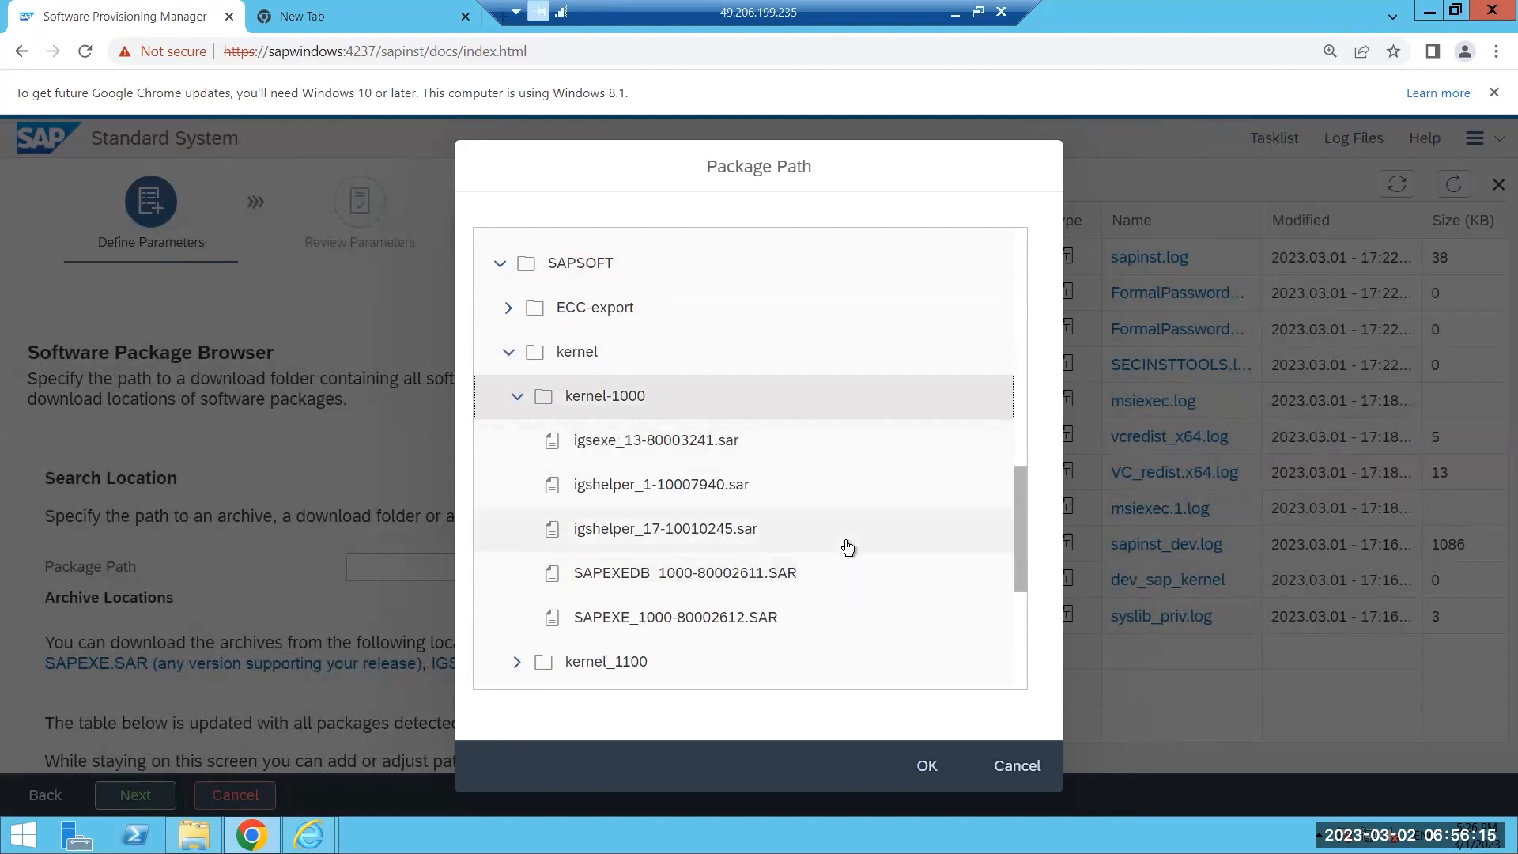
pyautogui.click(939, 773)
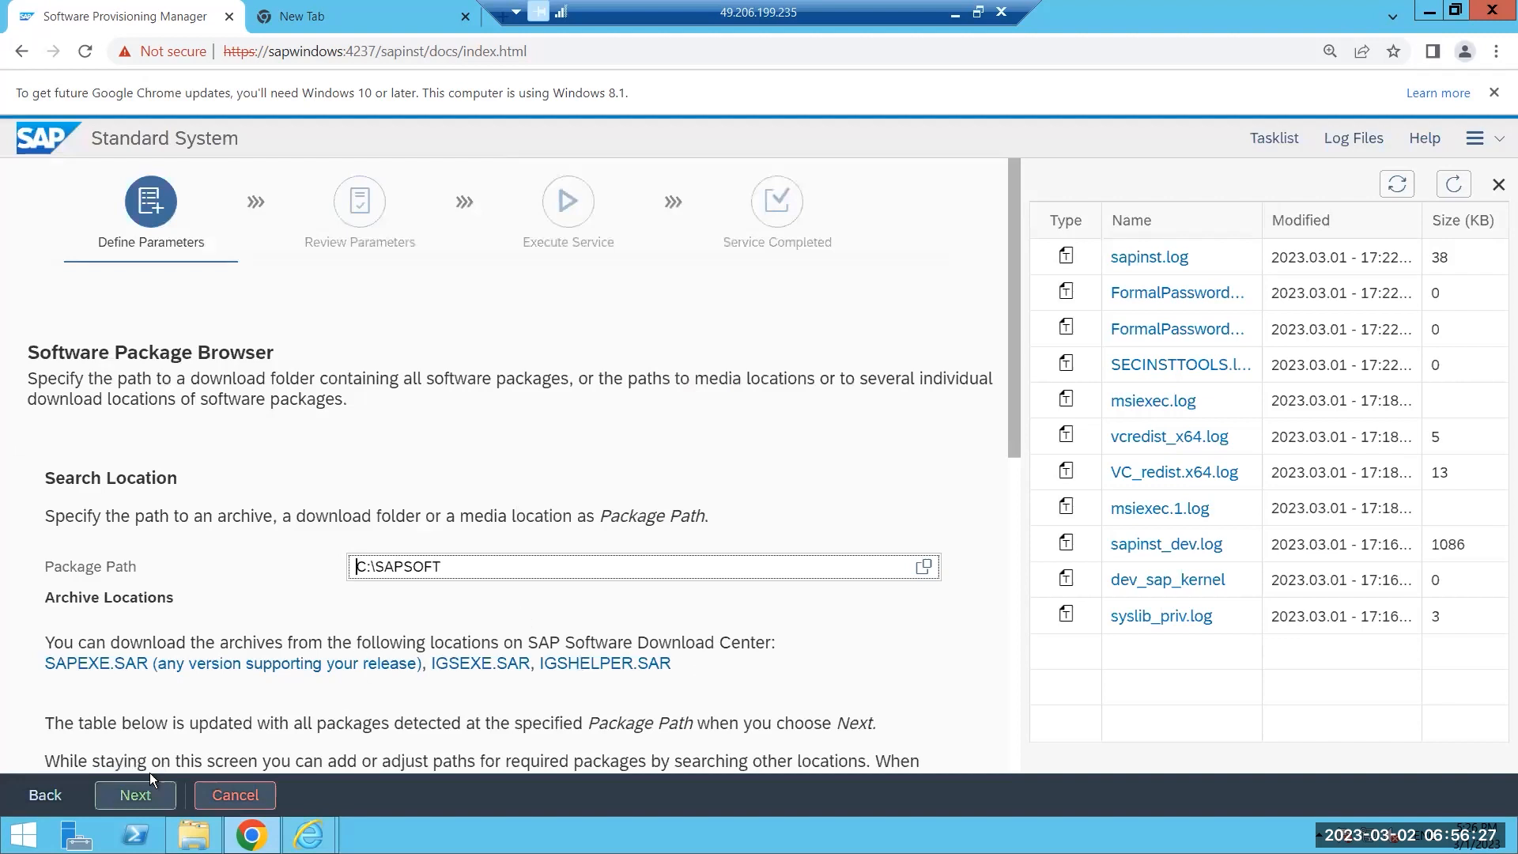
pyautogui.click(134, 794)
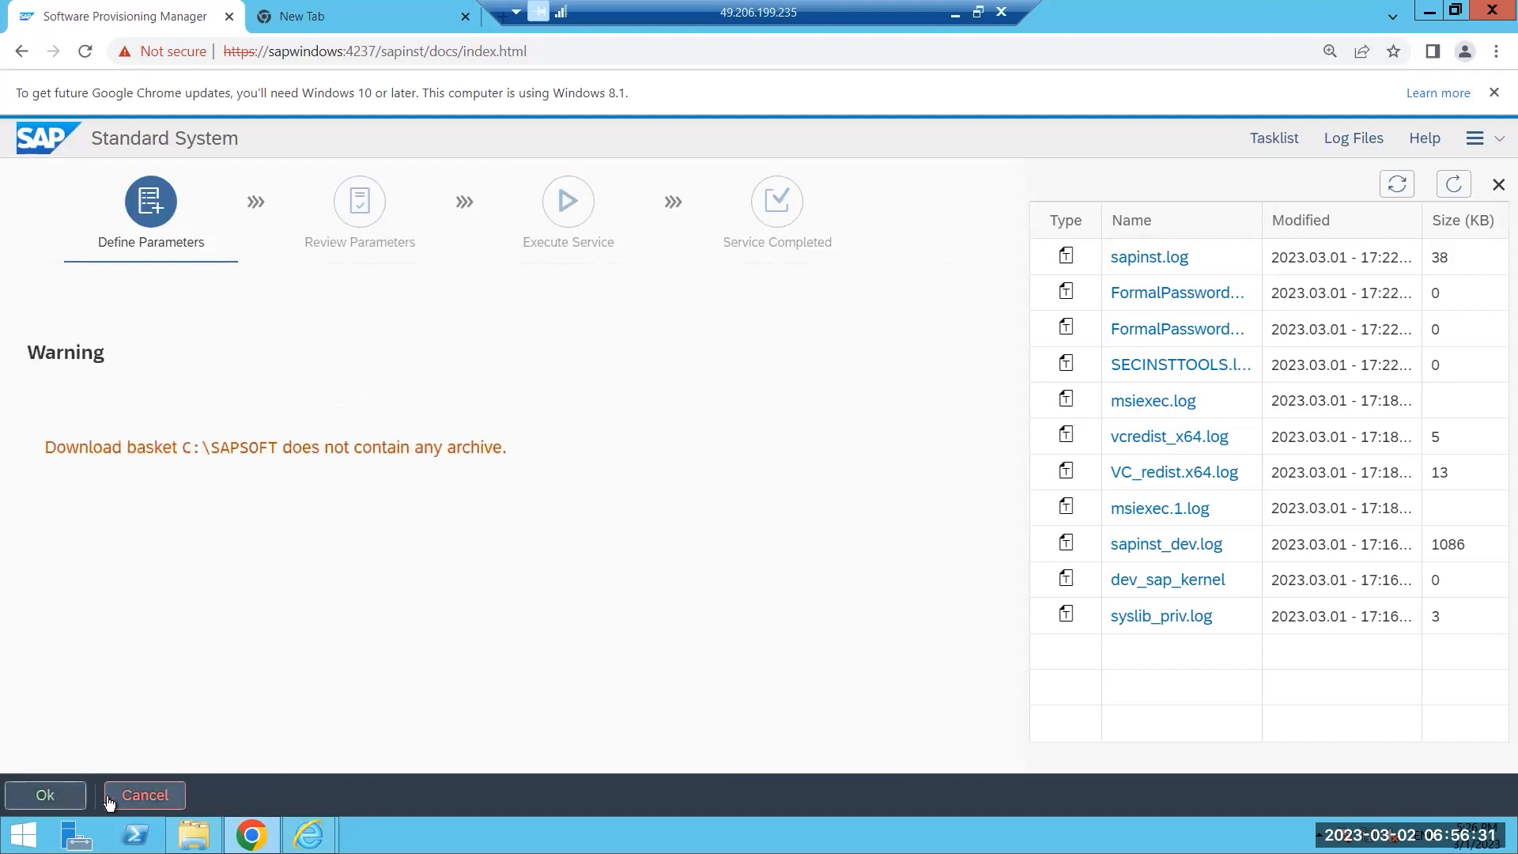
# Dismiss the 'Download basket does not contain any archive' warning for C:\SAPSOFT
pyautogui.click(44, 800)
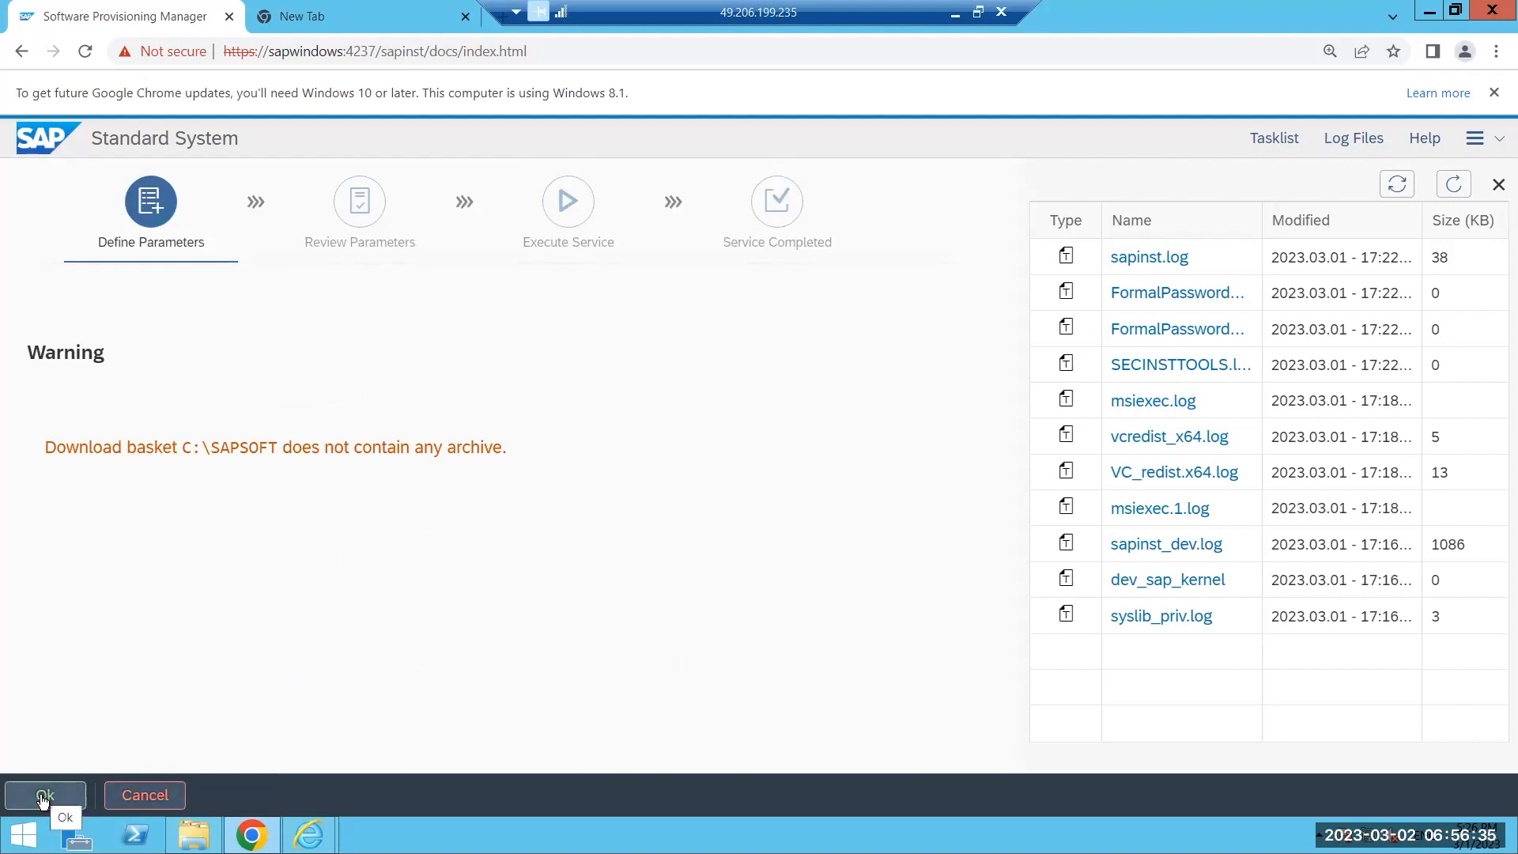
pyautogui.click(42, 800)
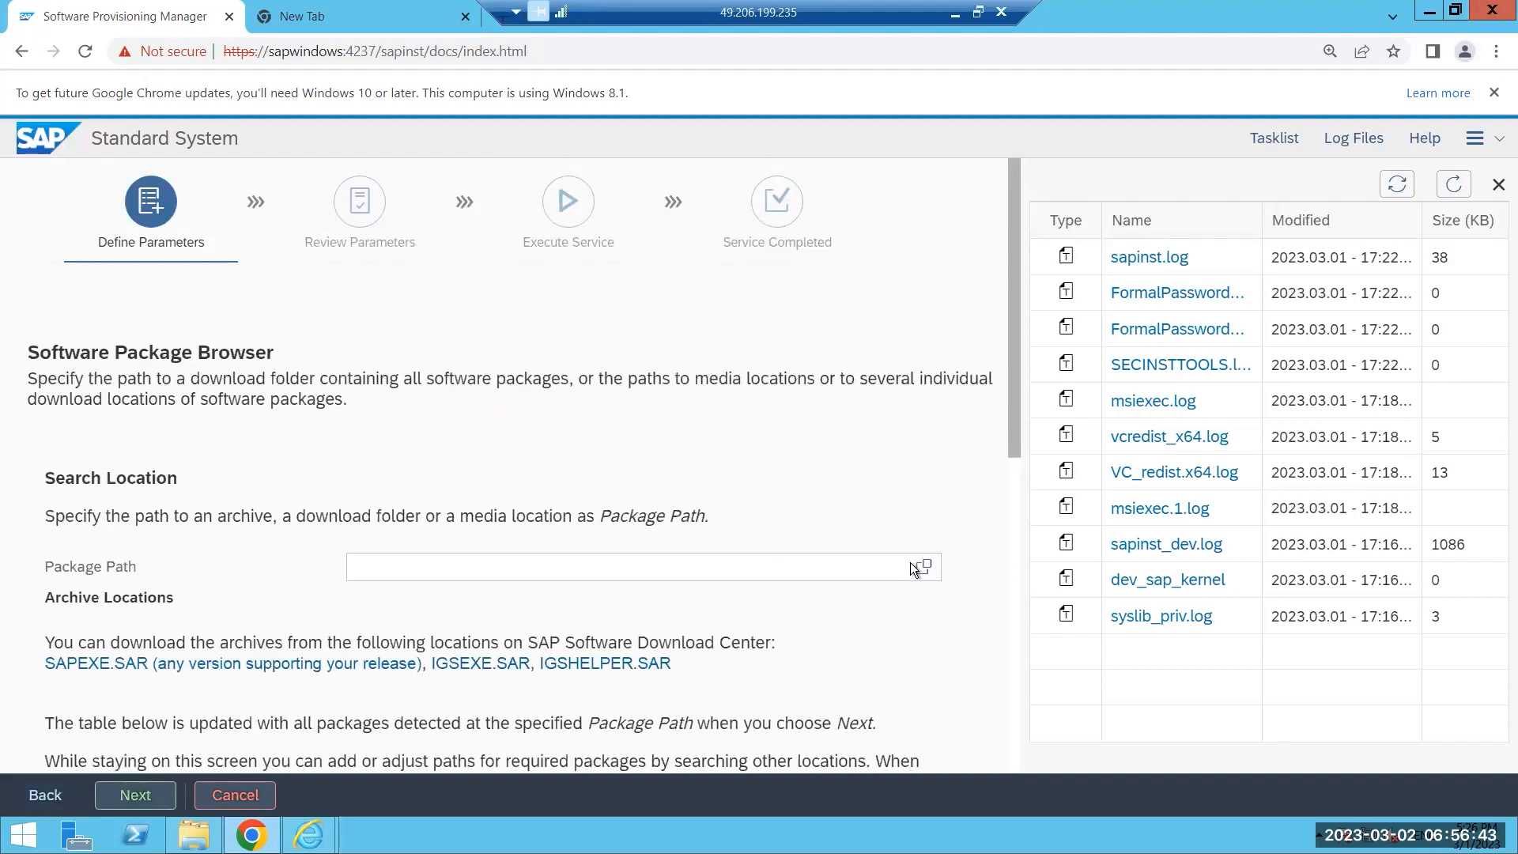
# Open the package path browser and expand C:\ down to the SAPSOFT folder
pyautogui.click(927, 571)
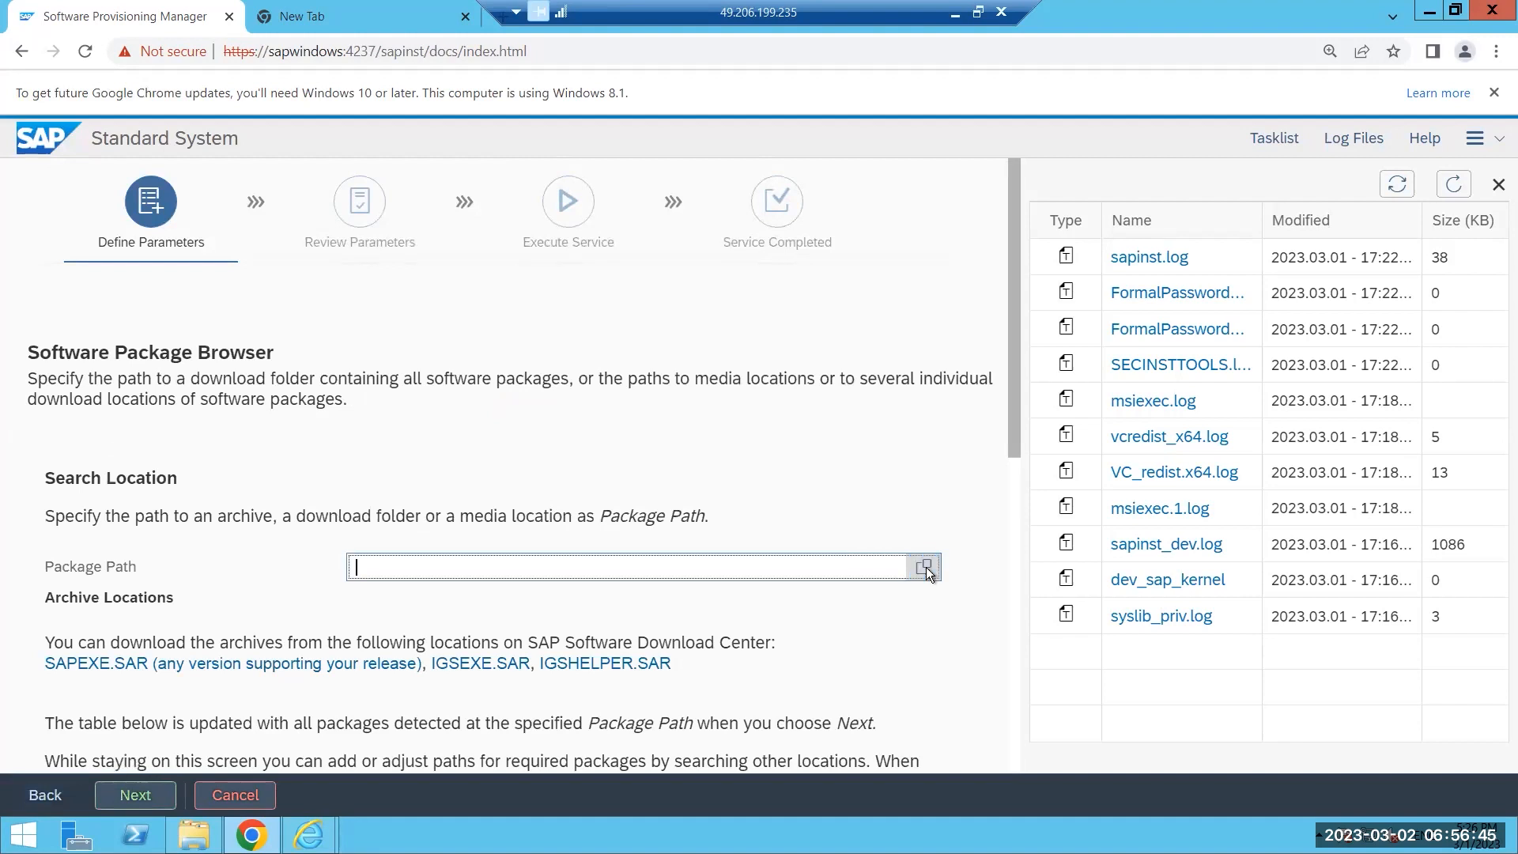
pyautogui.click(925, 567)
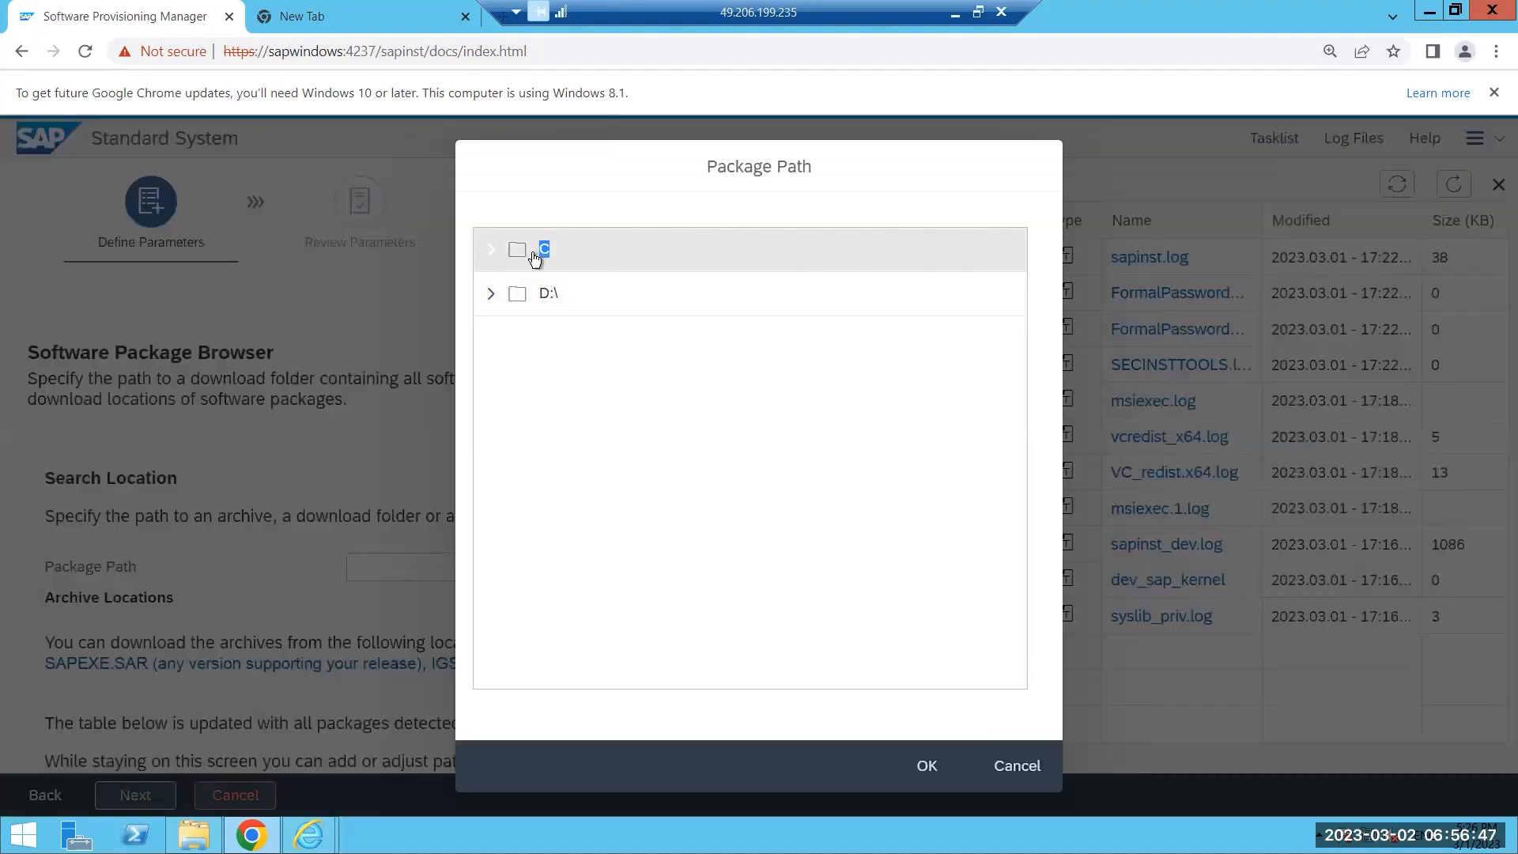
pyautogui.moveTo(545, 250); pyautogui.dragTo(507, 255)
pyautogui.click(587, 252)
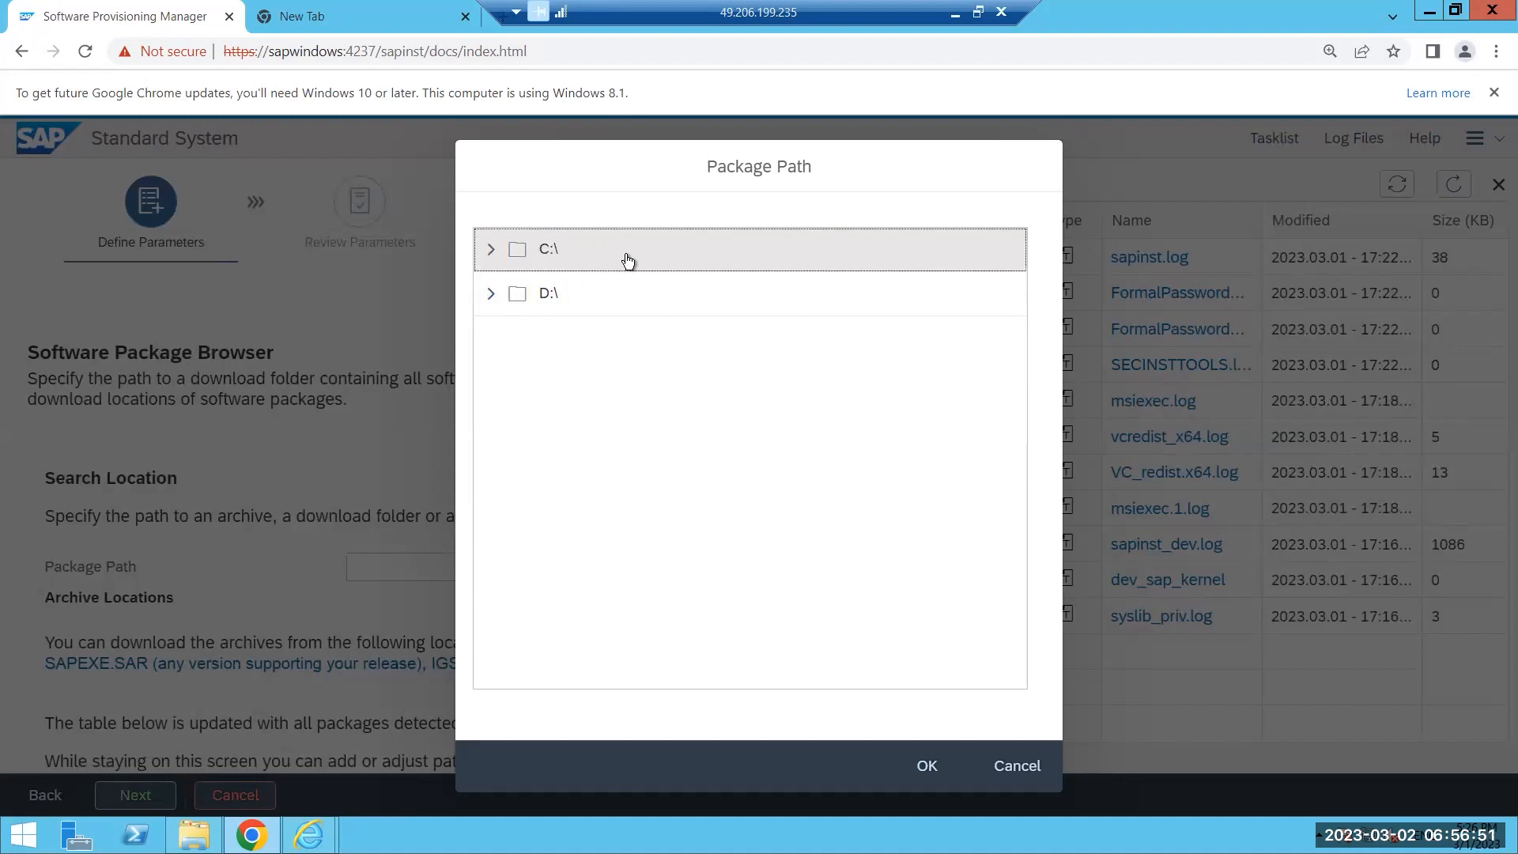
pyautogui.click(490, 250)
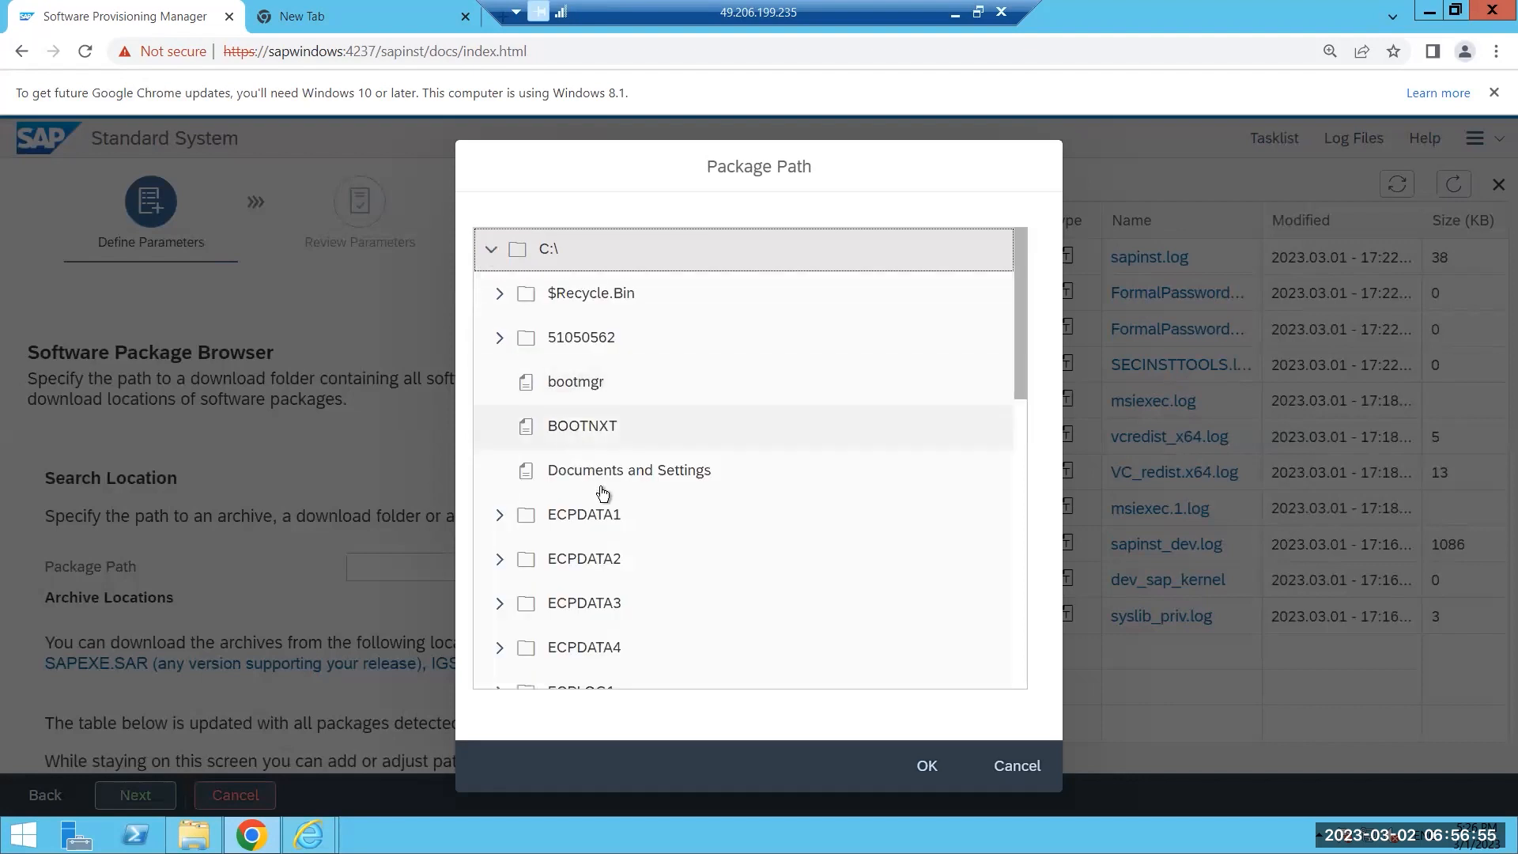
pyautogui.scroll(-5, 614, 508)
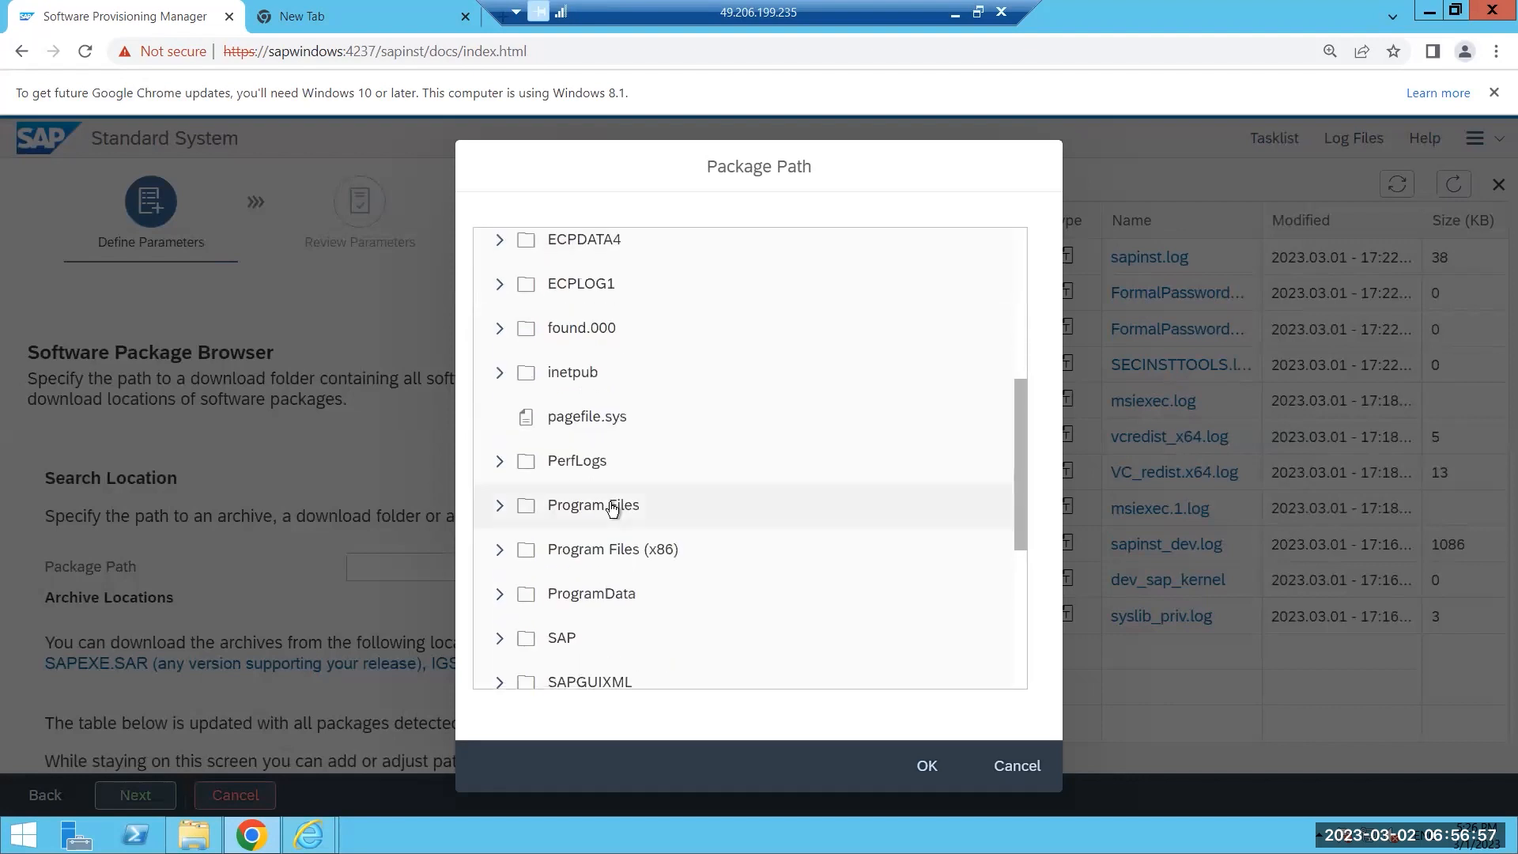
pyautogui.scroll(-3, 613, 509)
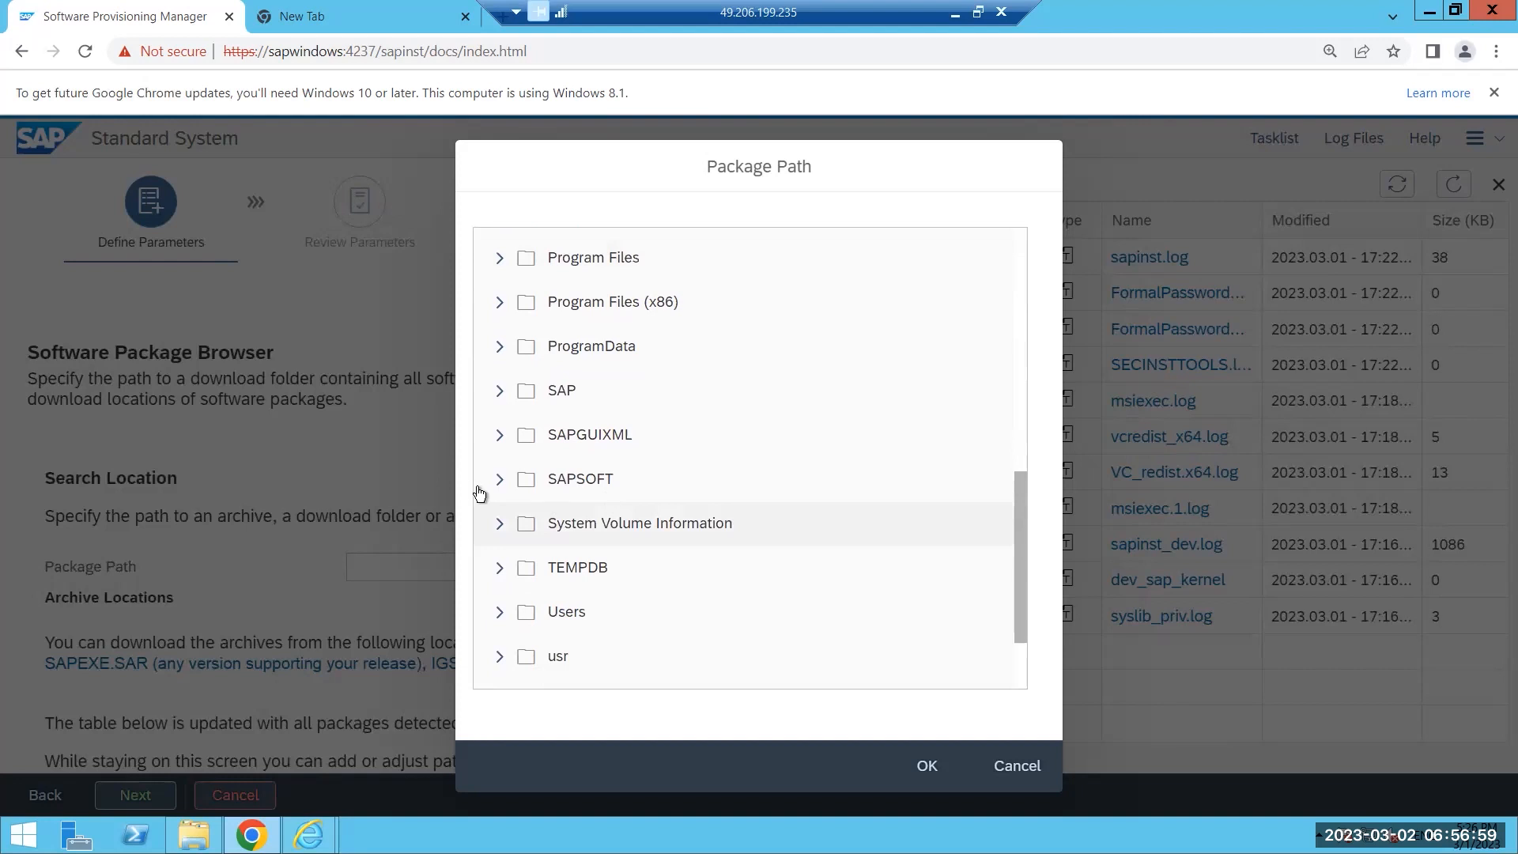
pyautogui.click(500, 480)
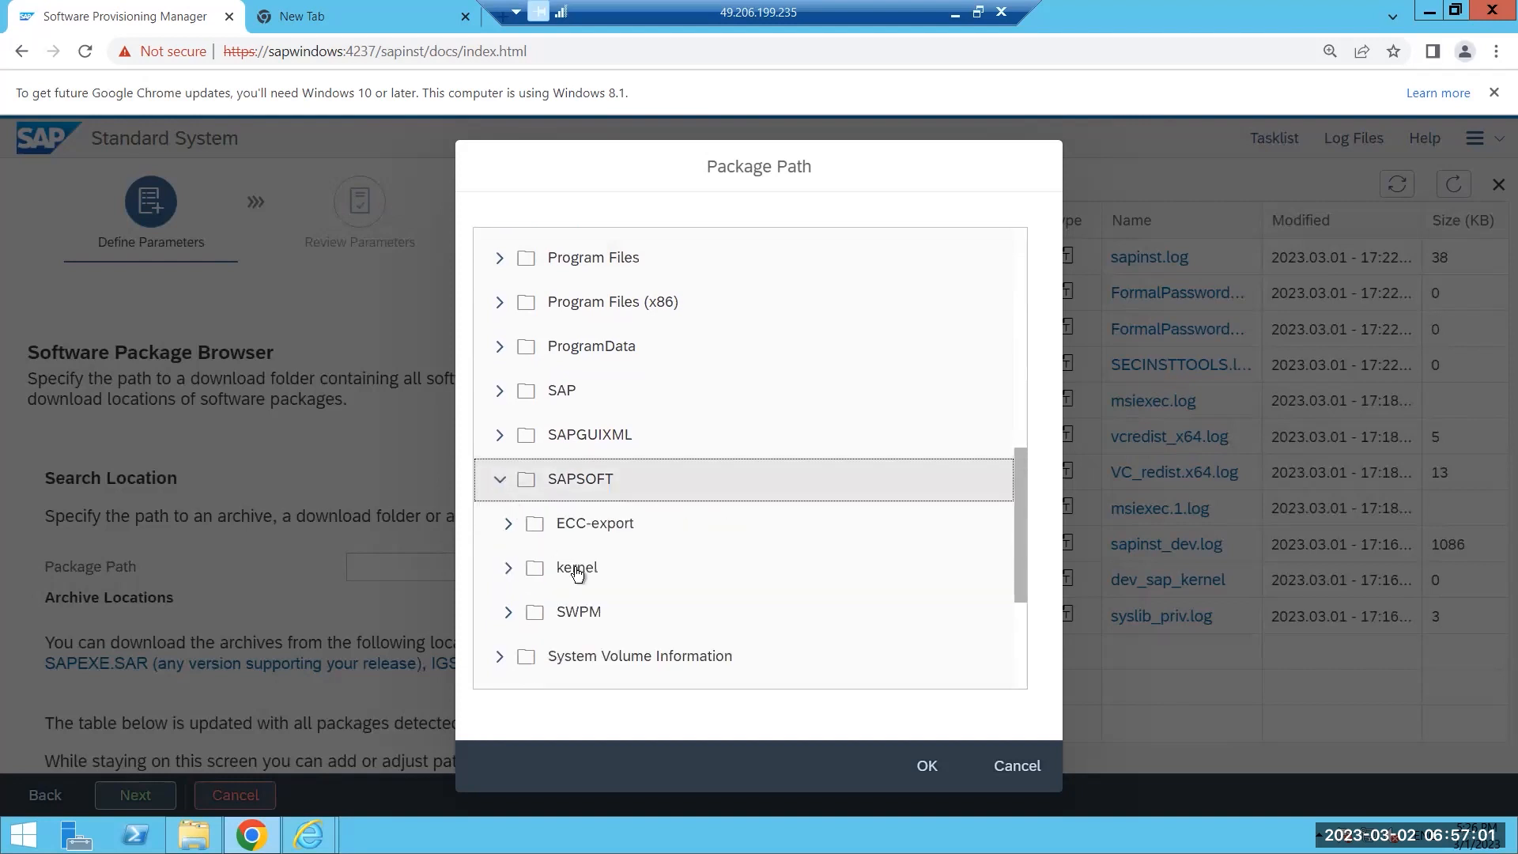
# Expand kernel > kernel-1000 and confirm the kernel-1000 folder as the package path
pyautogui.click(509, 571)
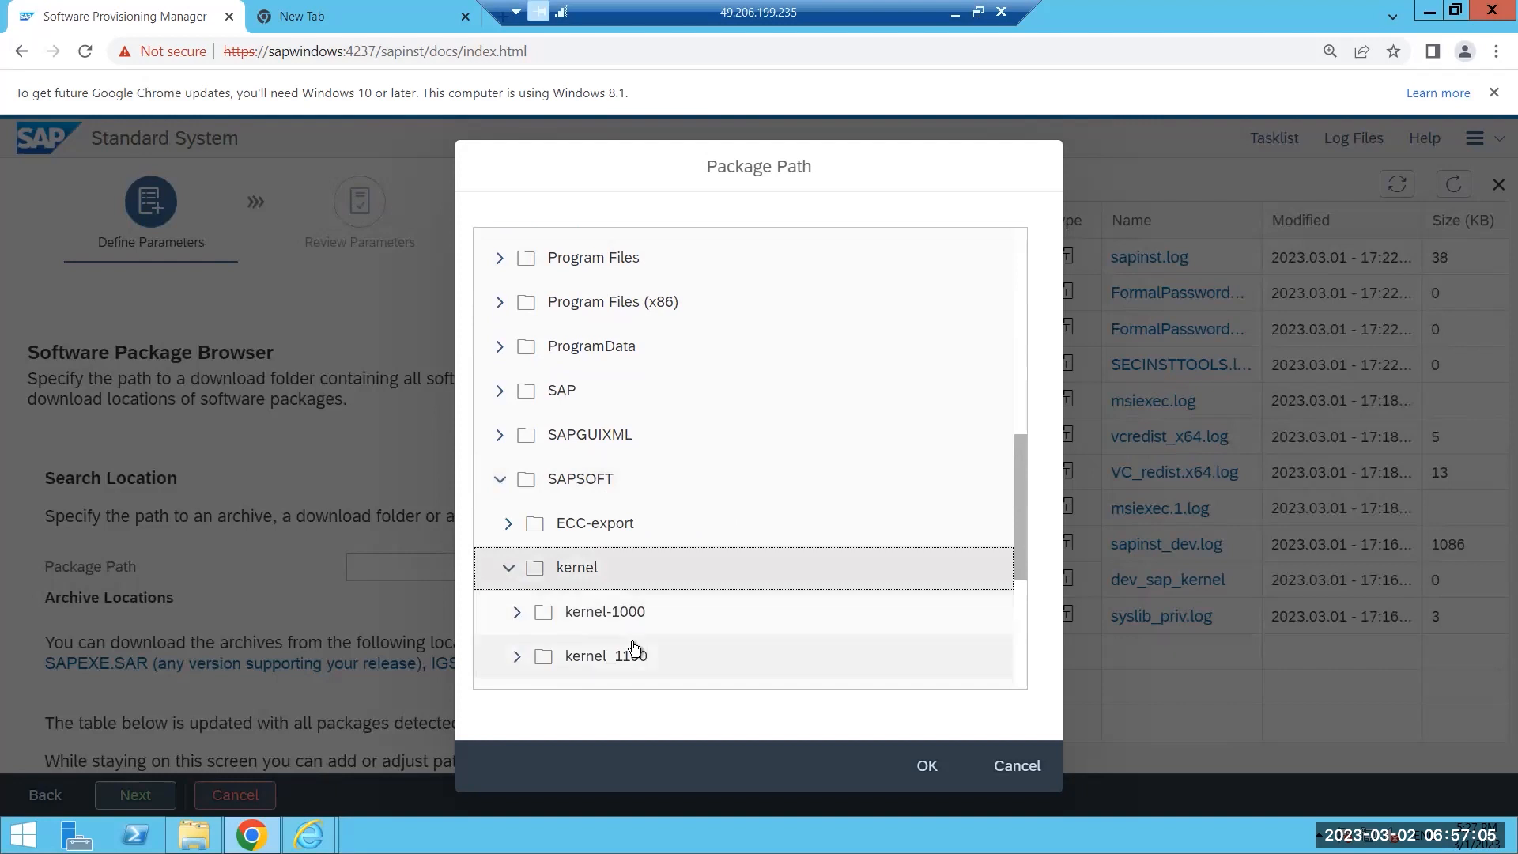
pyautogui.scroll(-3, 634, 649)
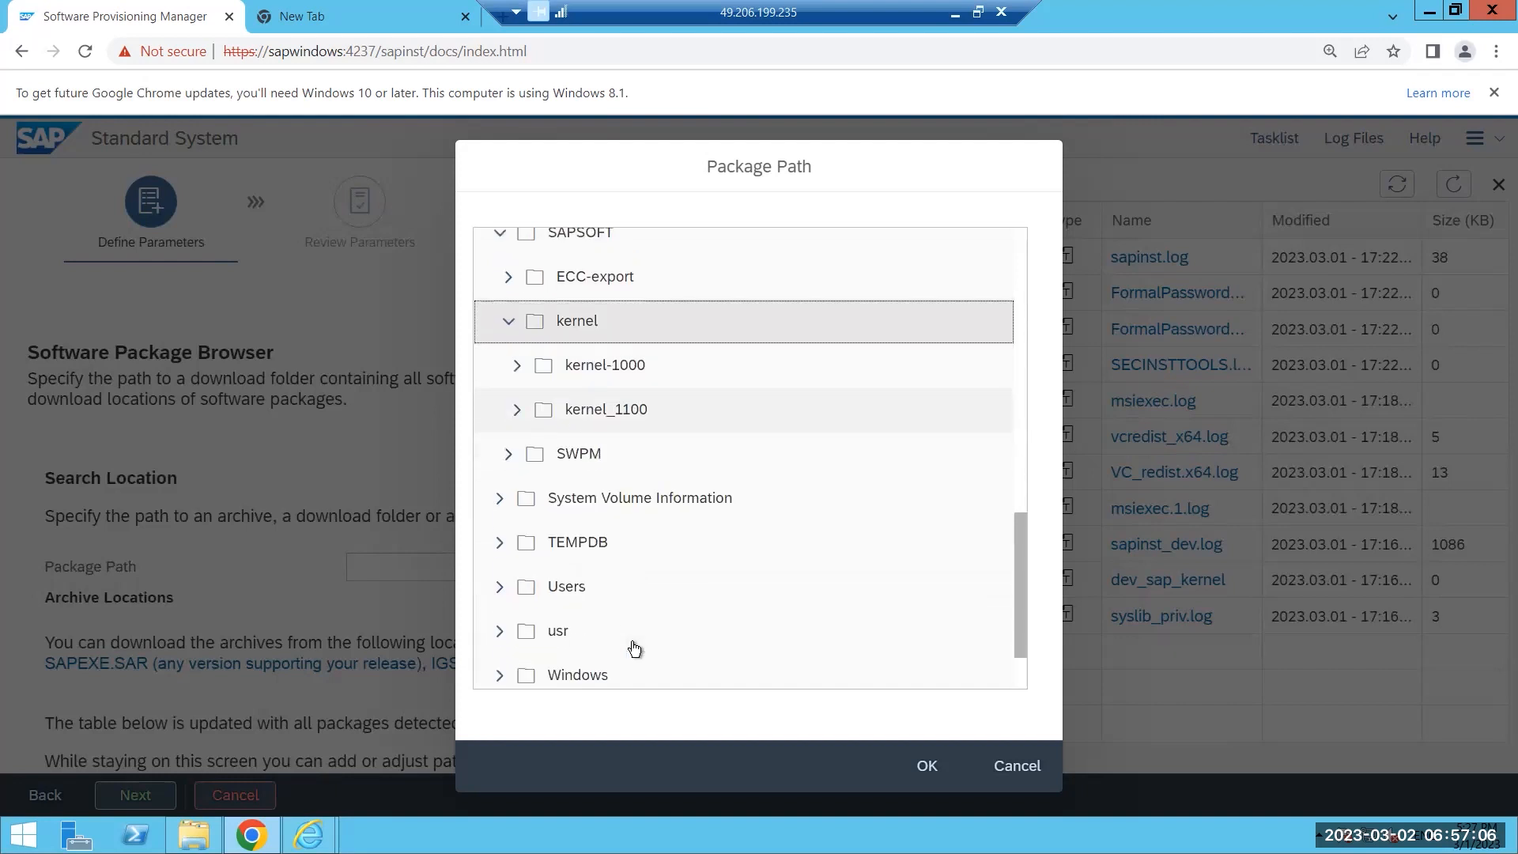
pyautogui.click(517, 366)
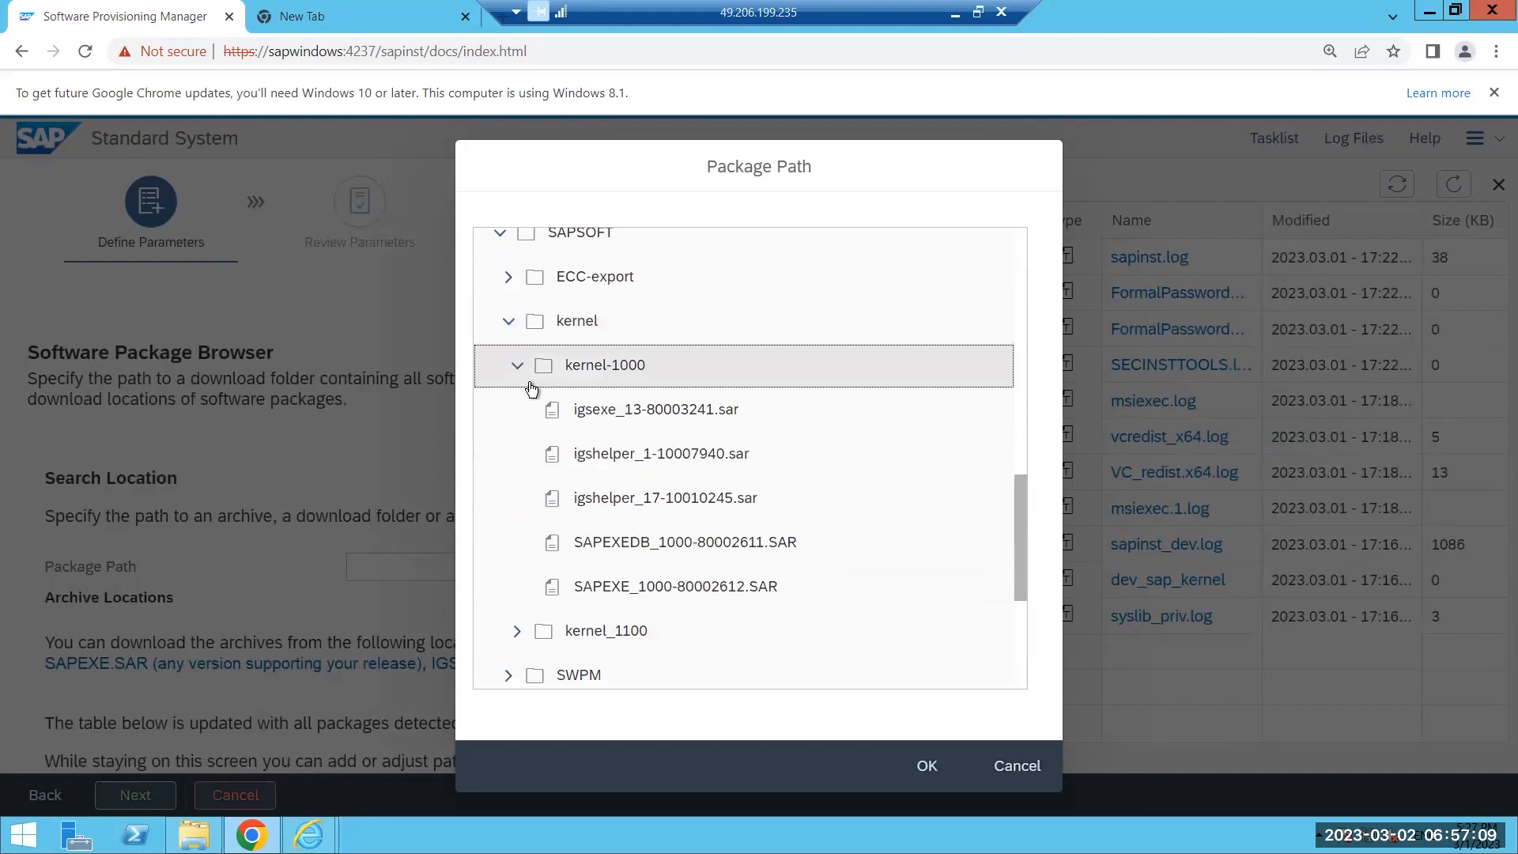
pyautogui.doubleClick(615, 417)
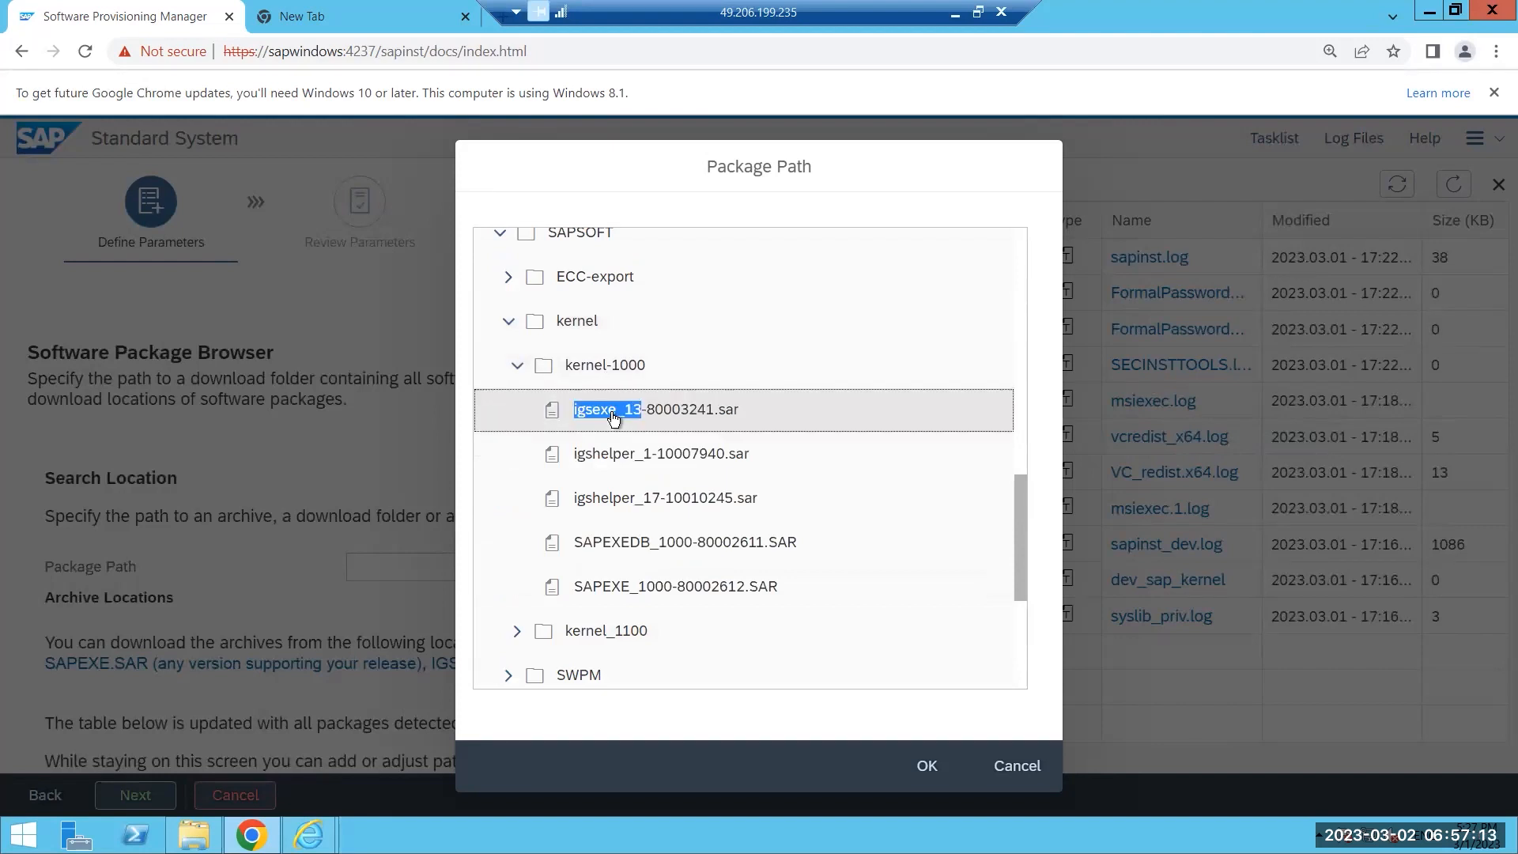
pyautogui.click(777, 422)
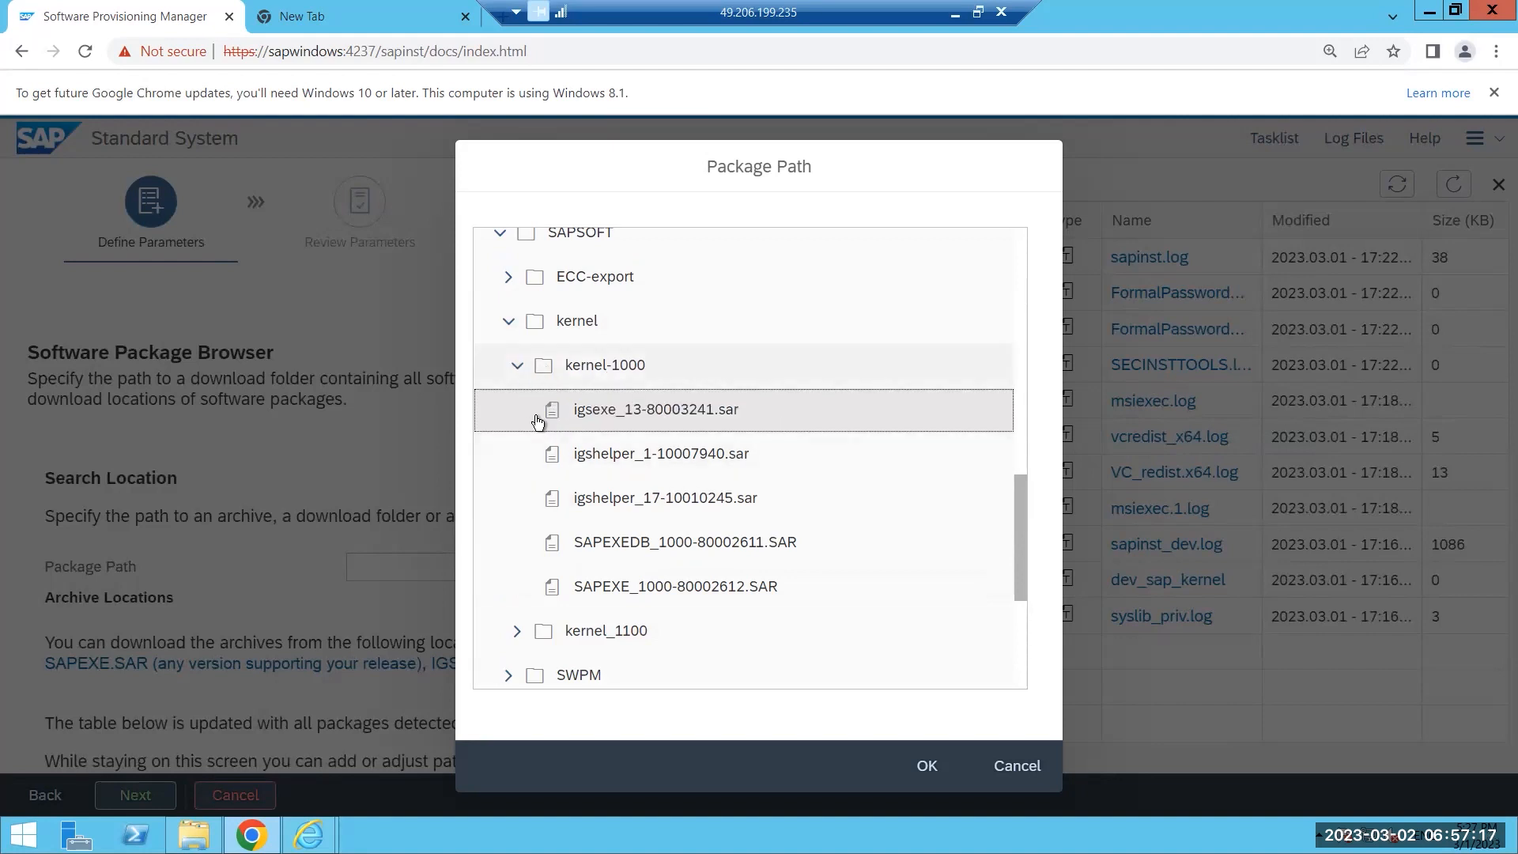
pyautogui.doubleClick(595, 372)
pyautogui.click(731, 380)
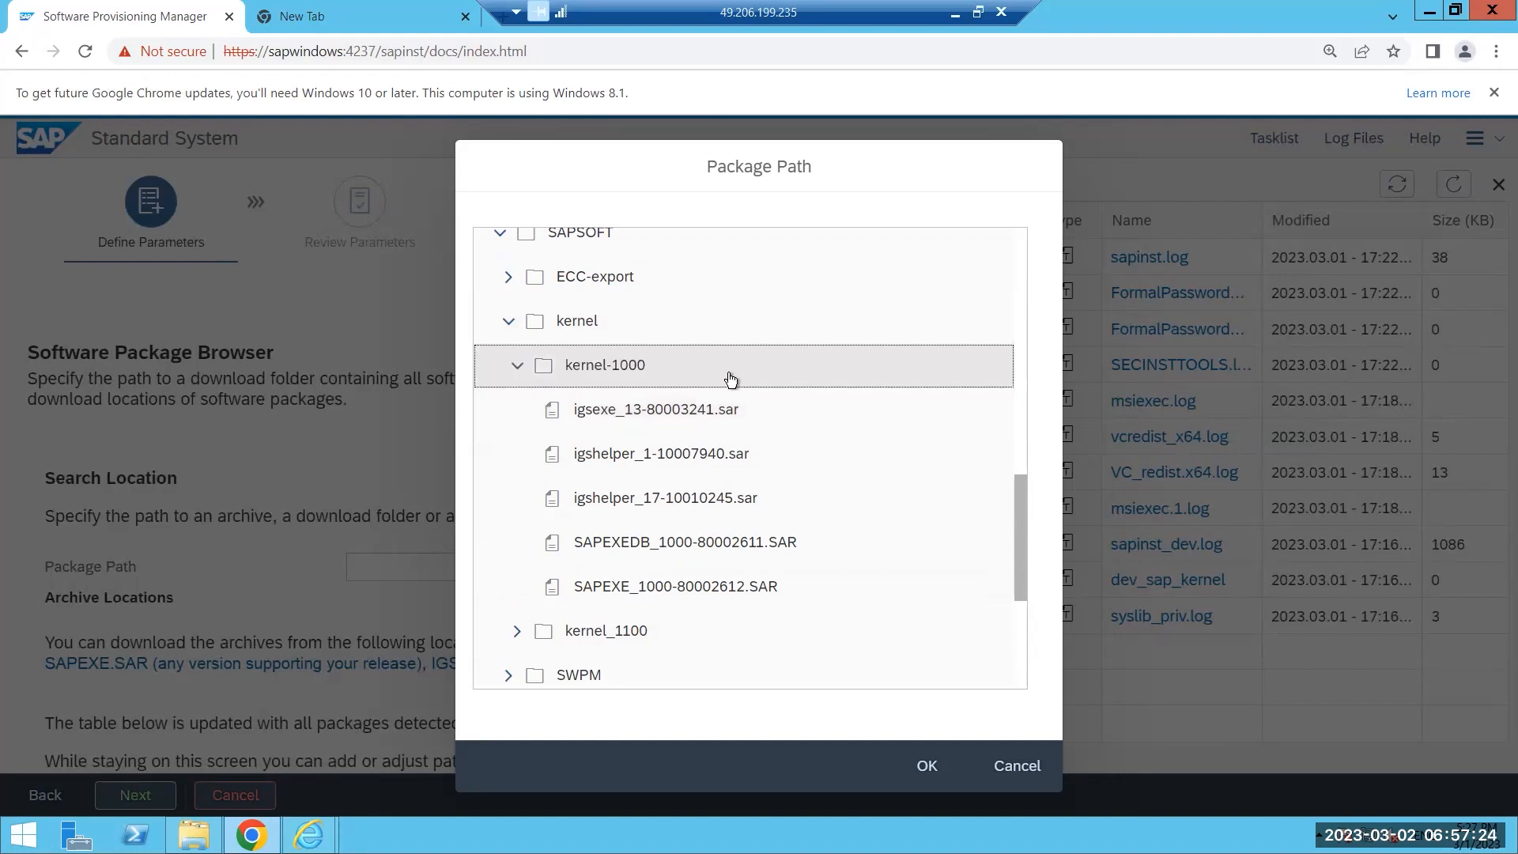
pyautogui.click(921, 767)
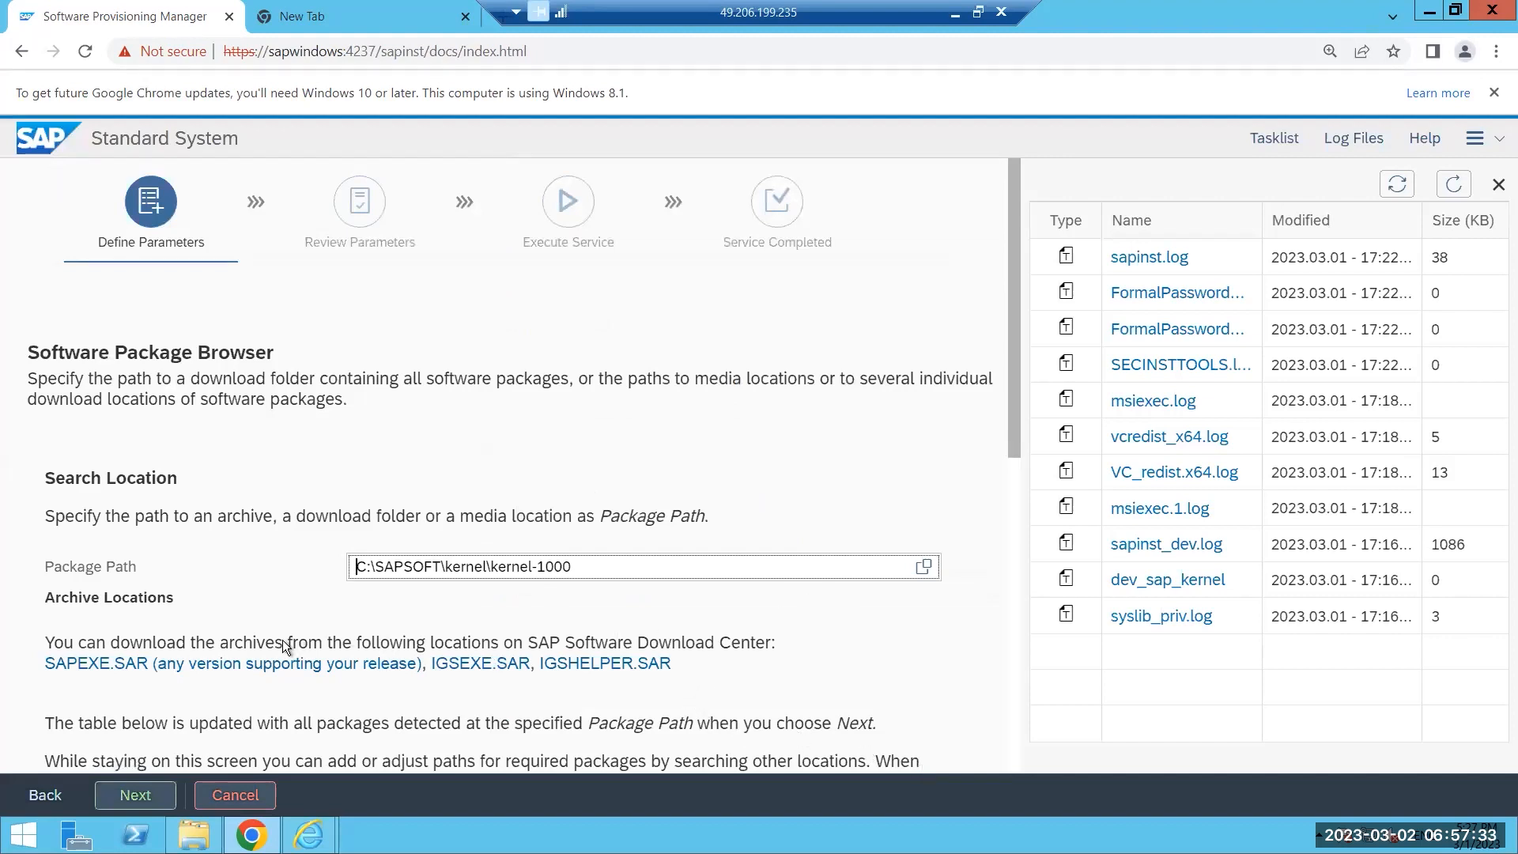
# Submit C:\SAPSOFT\kernel\kernel-1000 so the installer unpacks its archives
pyautogui.click(146, 797)
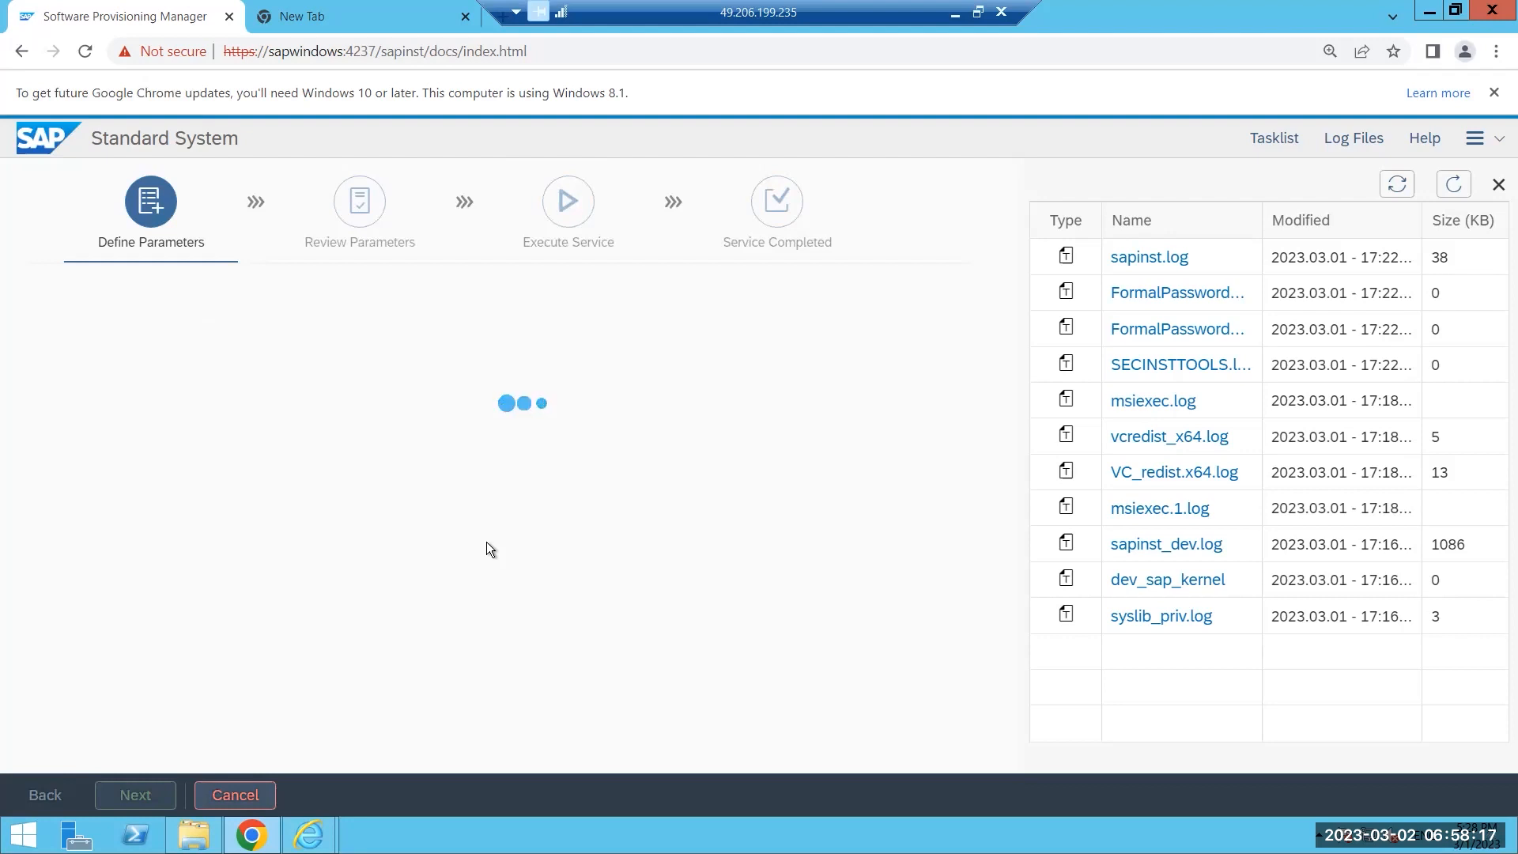
# Read the kernel archive extraction entries in sapinst.log twice while unpacking completes
pyautogui.click(1141, 258)
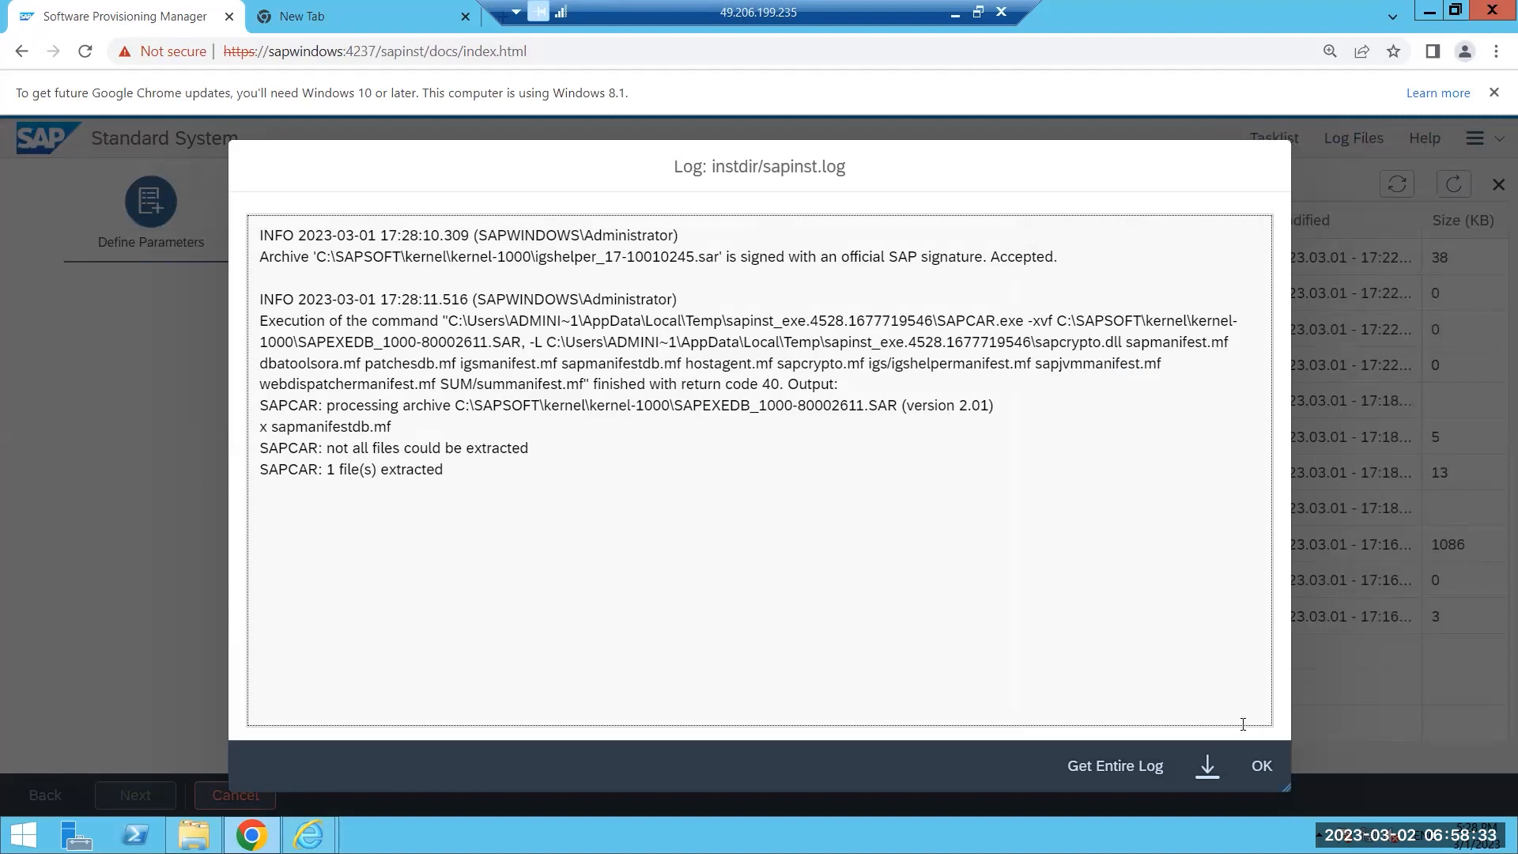
pyautogui.click(1257, 765)
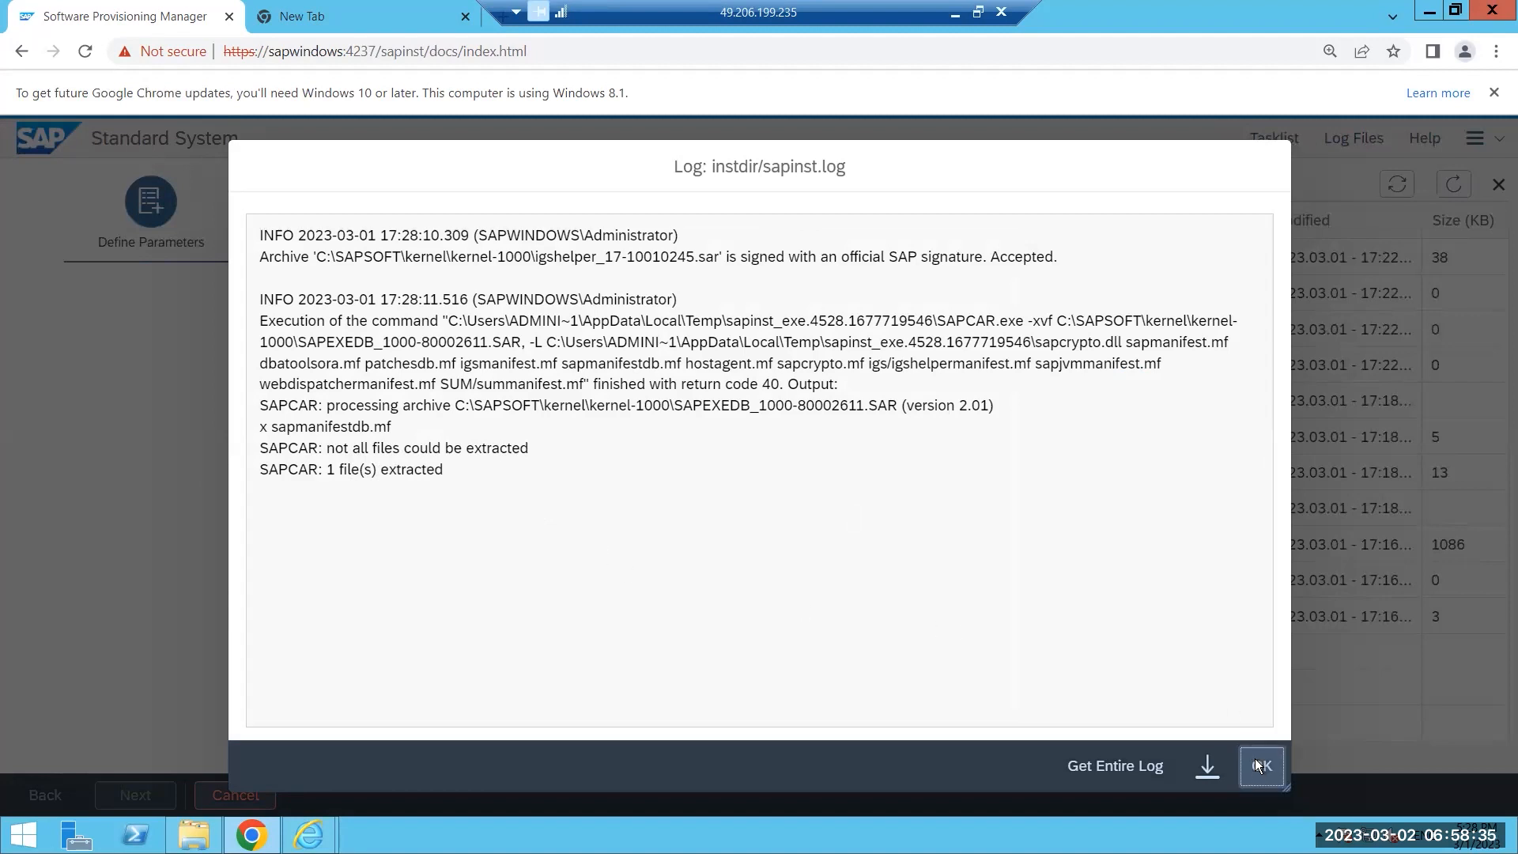
pyautogui.click(1258, 765)
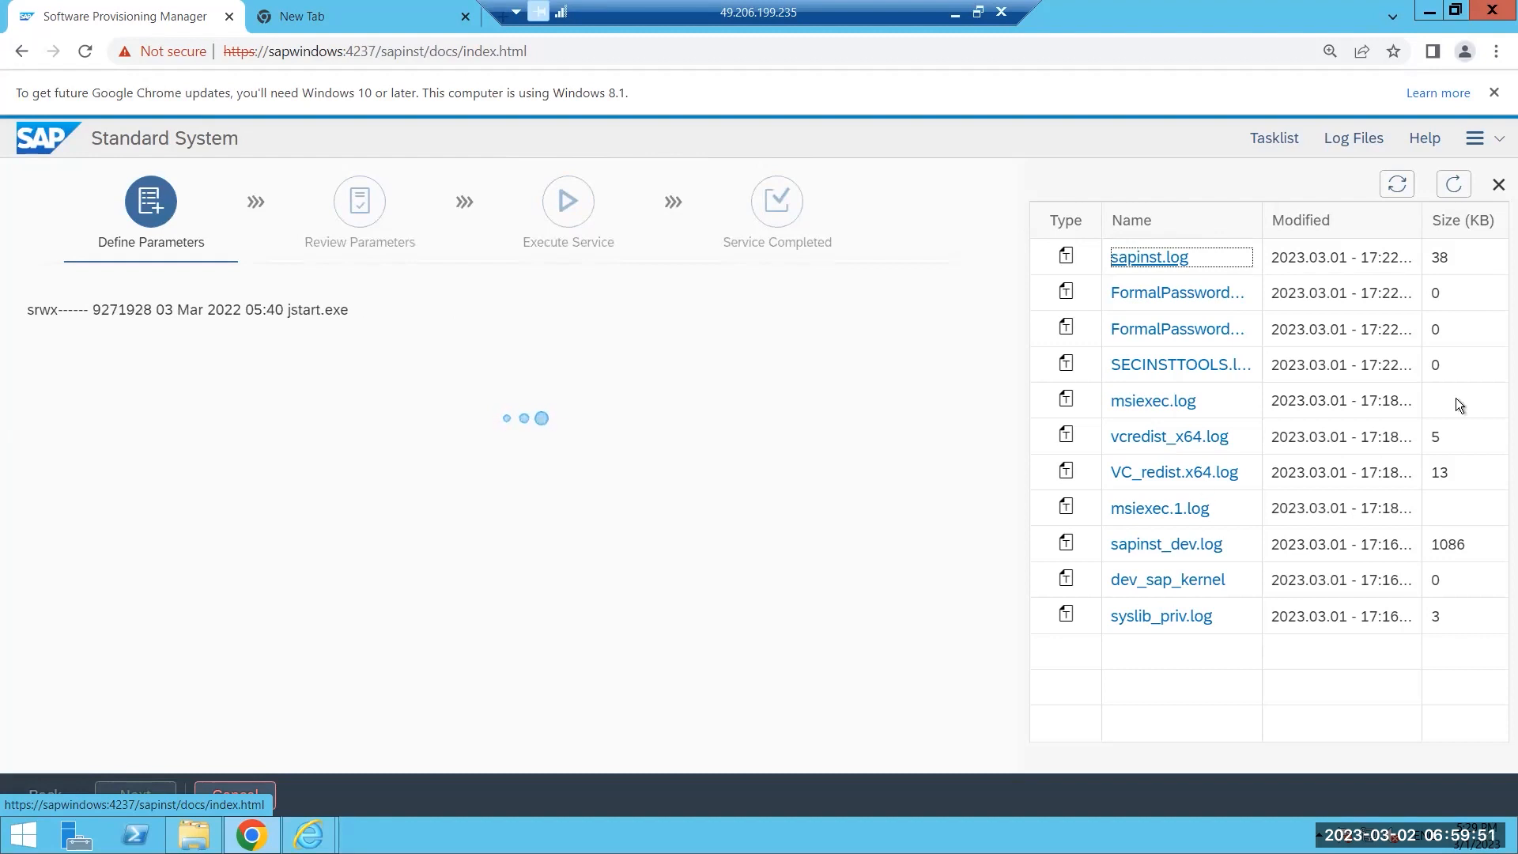
pyautogui.click(1152, 257)
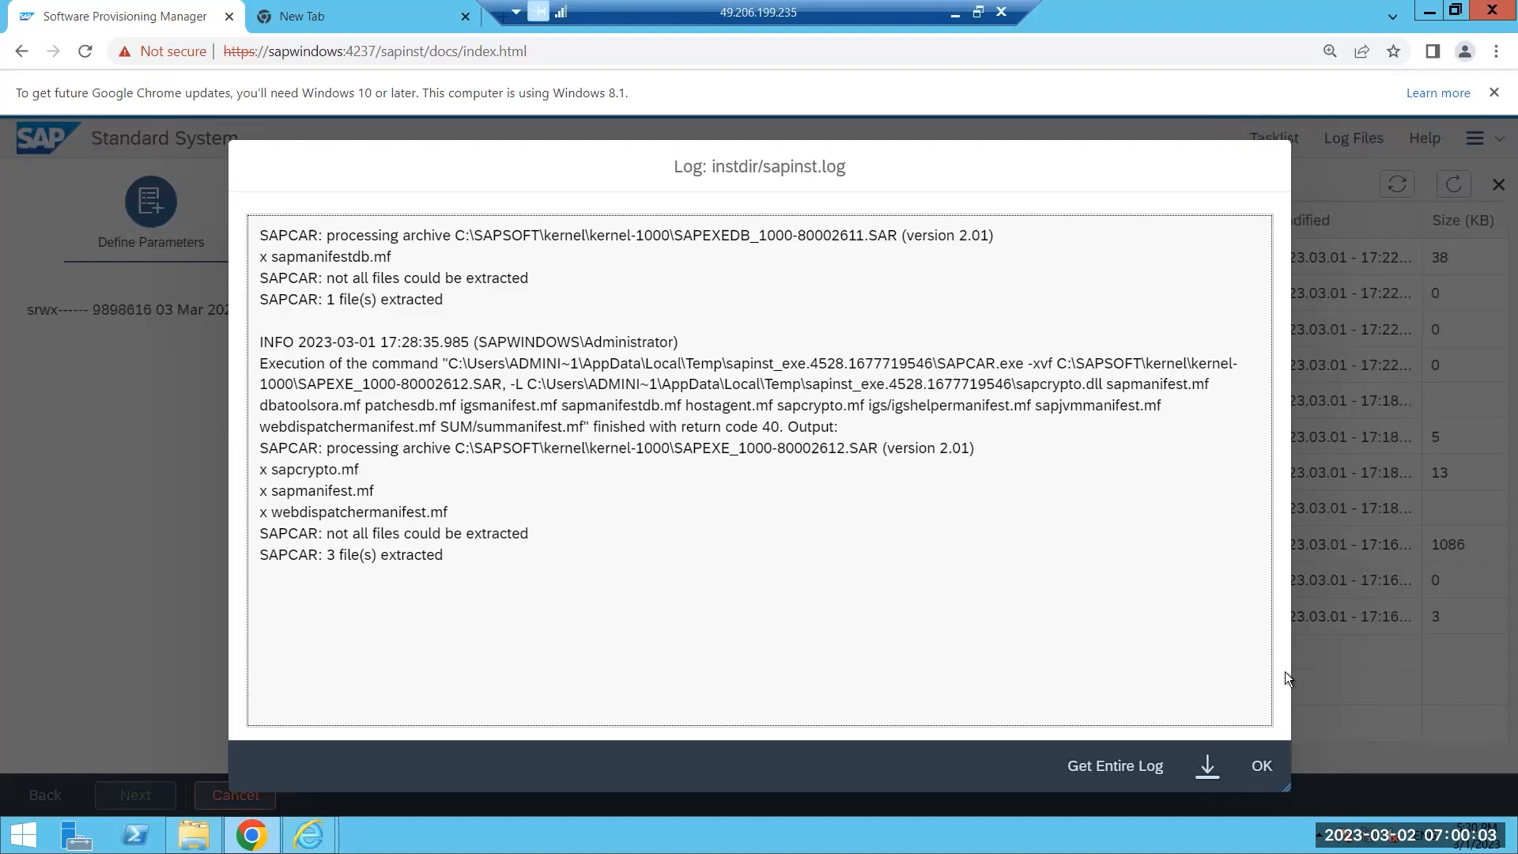
pyautogui.click(1262, 767)
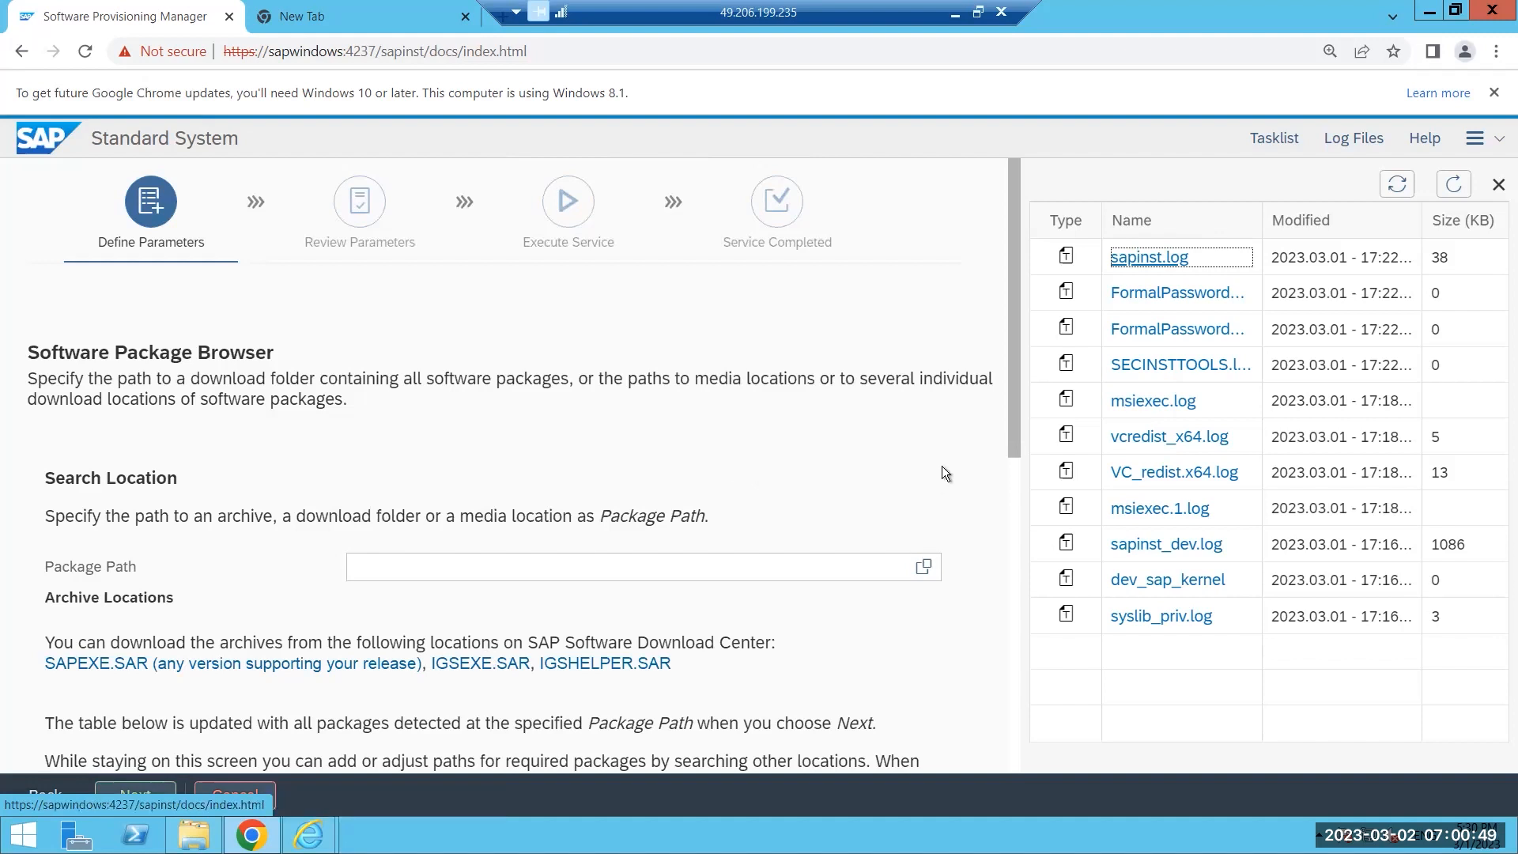
# Verify the four detected kernel packages show Available and continue
pyautogui.scroll(-5, 941, 472)
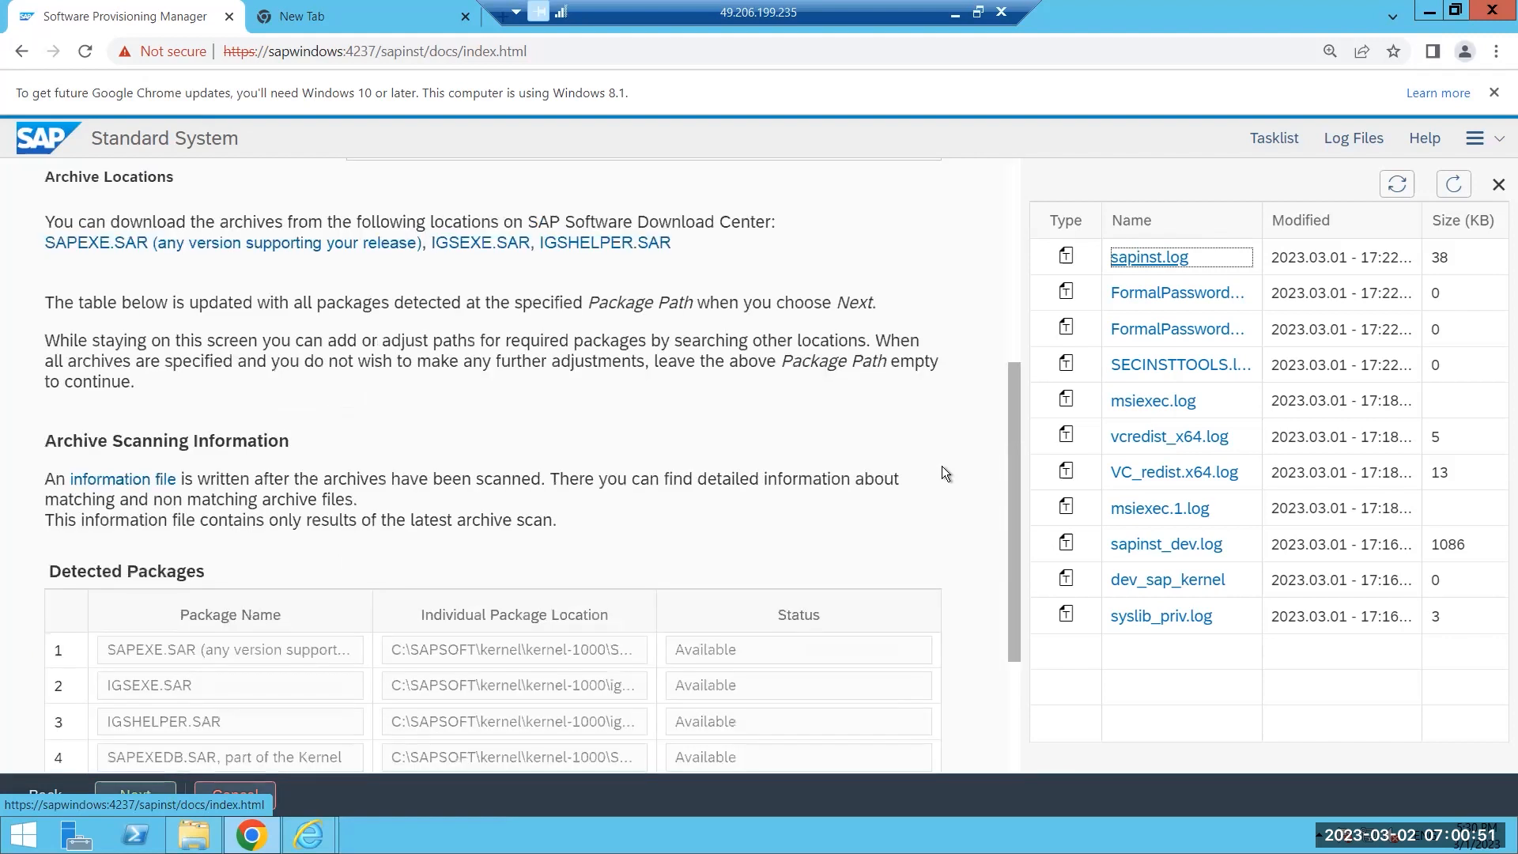
pyautogui.scroll(-3, 946, 473)
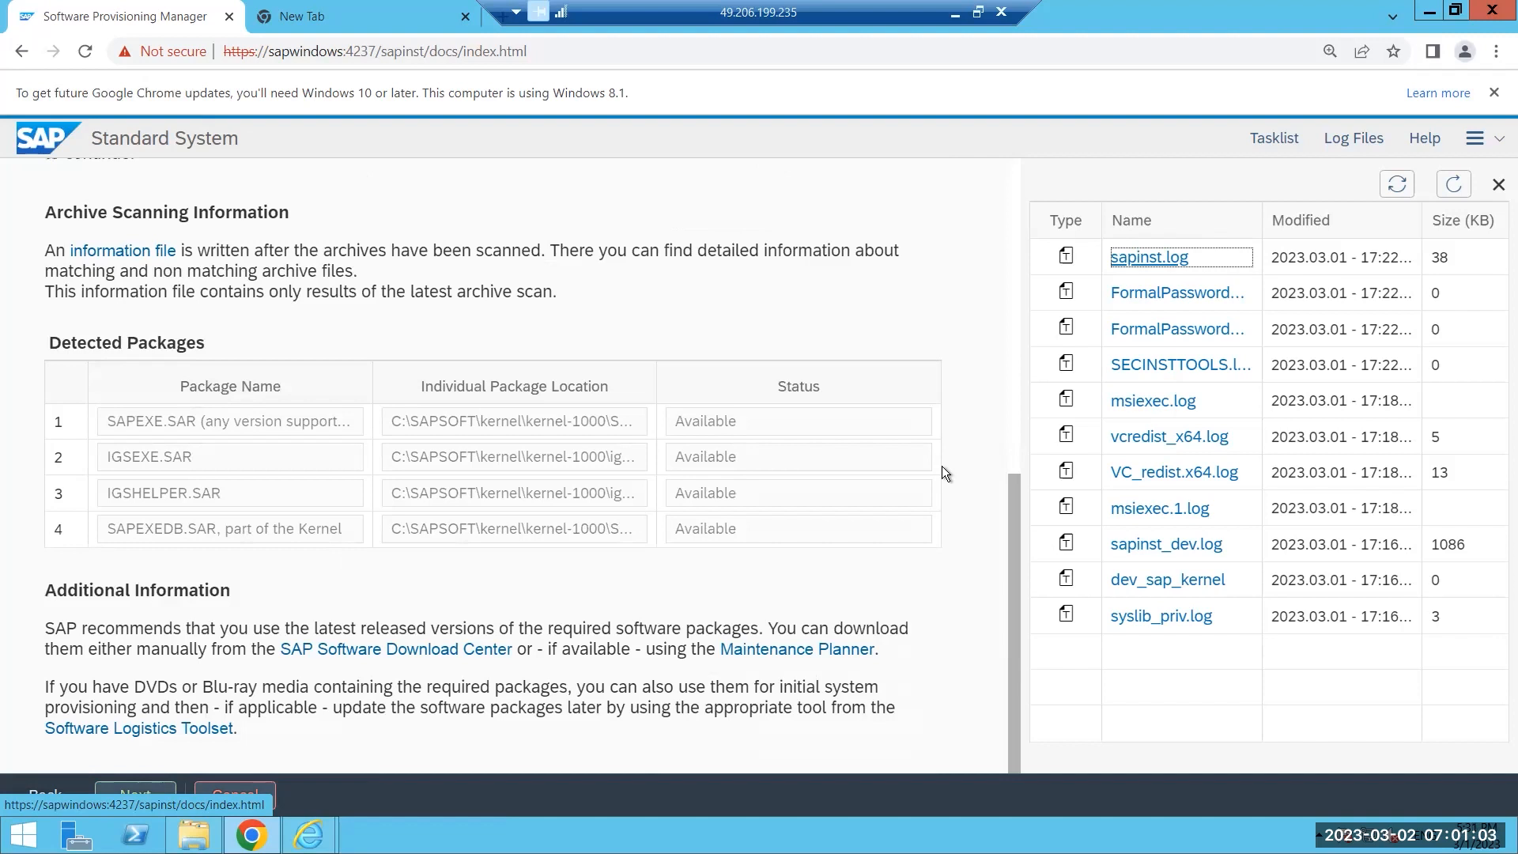
pyautogui.click(136, 793)
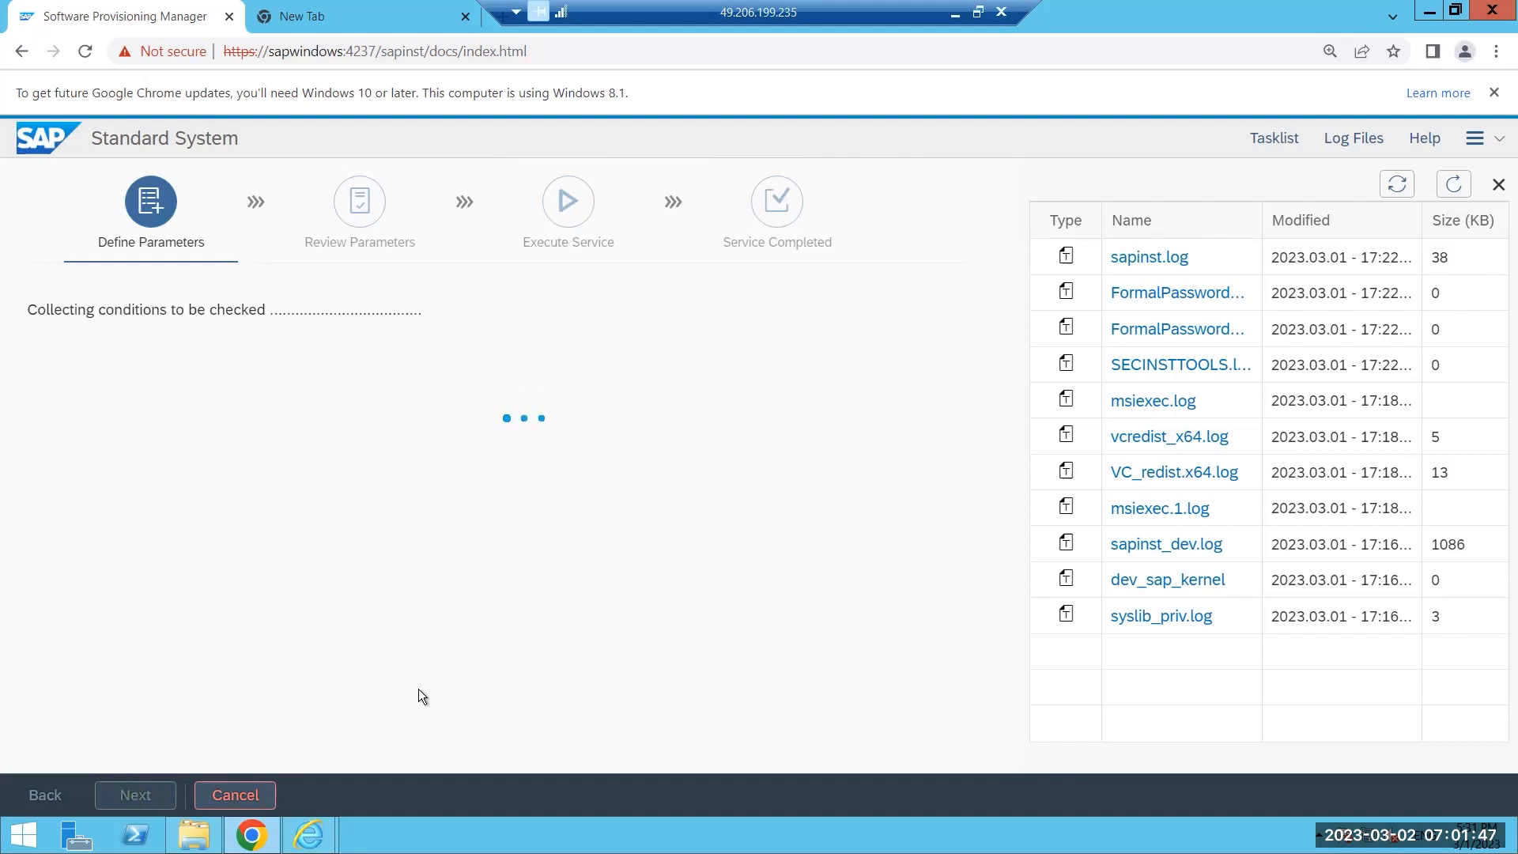
# Review the PowerShell and ping host checks in sapinst.log, then close it
pyautogui.click(1136, 256)
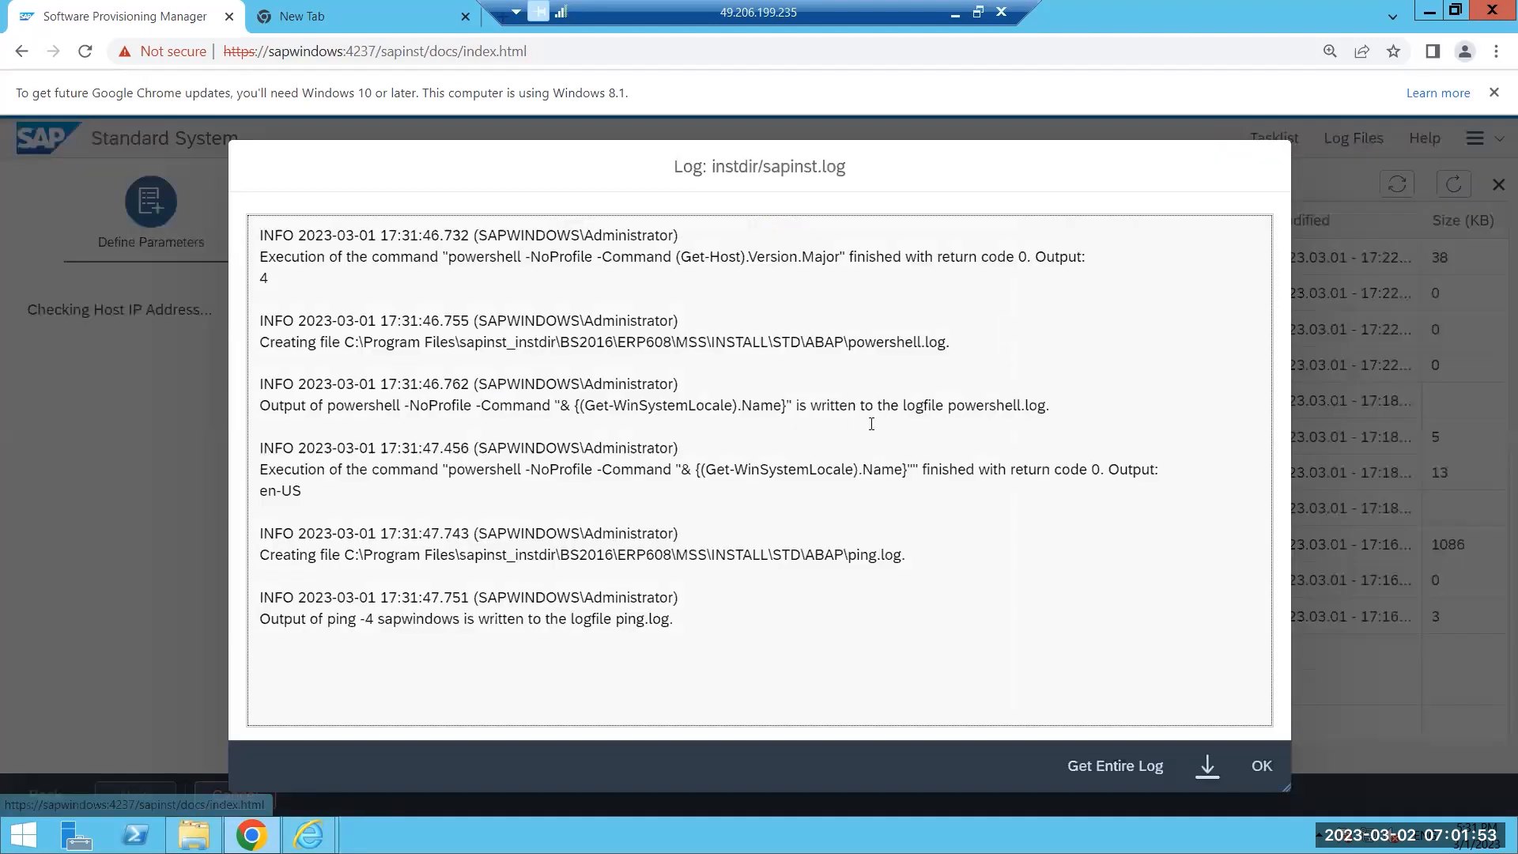
pyautogui.click(1261, 780)
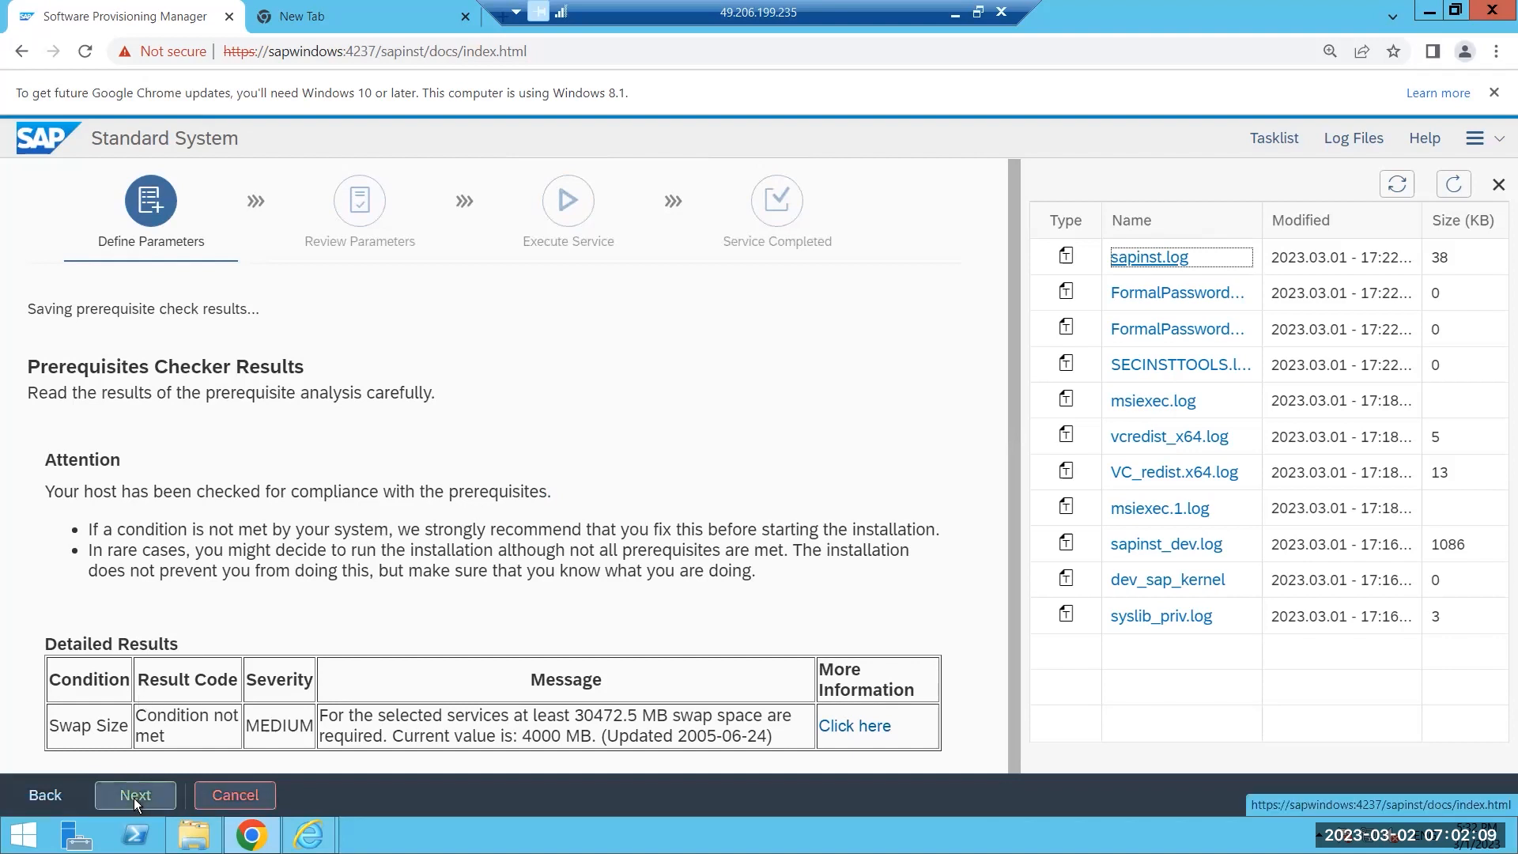
# Continue past the unmet Swap Size result (30472.5 MB required, 4000 MB current)
pyautogui.click(135, 795)
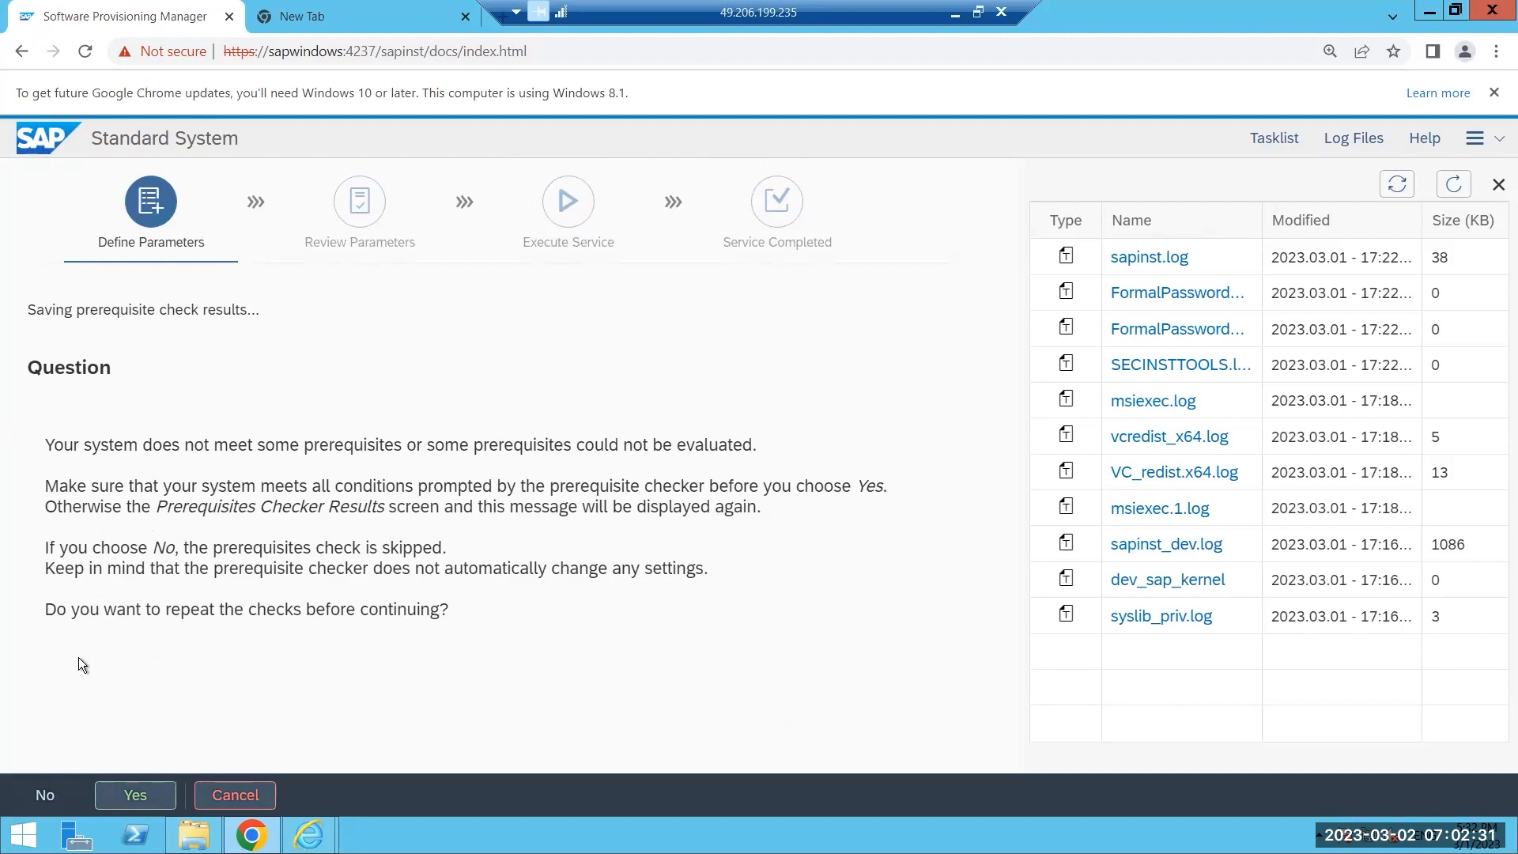
# Answer No on the Question page so the prerequisite checks are not repeated
pyautogui.click(45, 793)
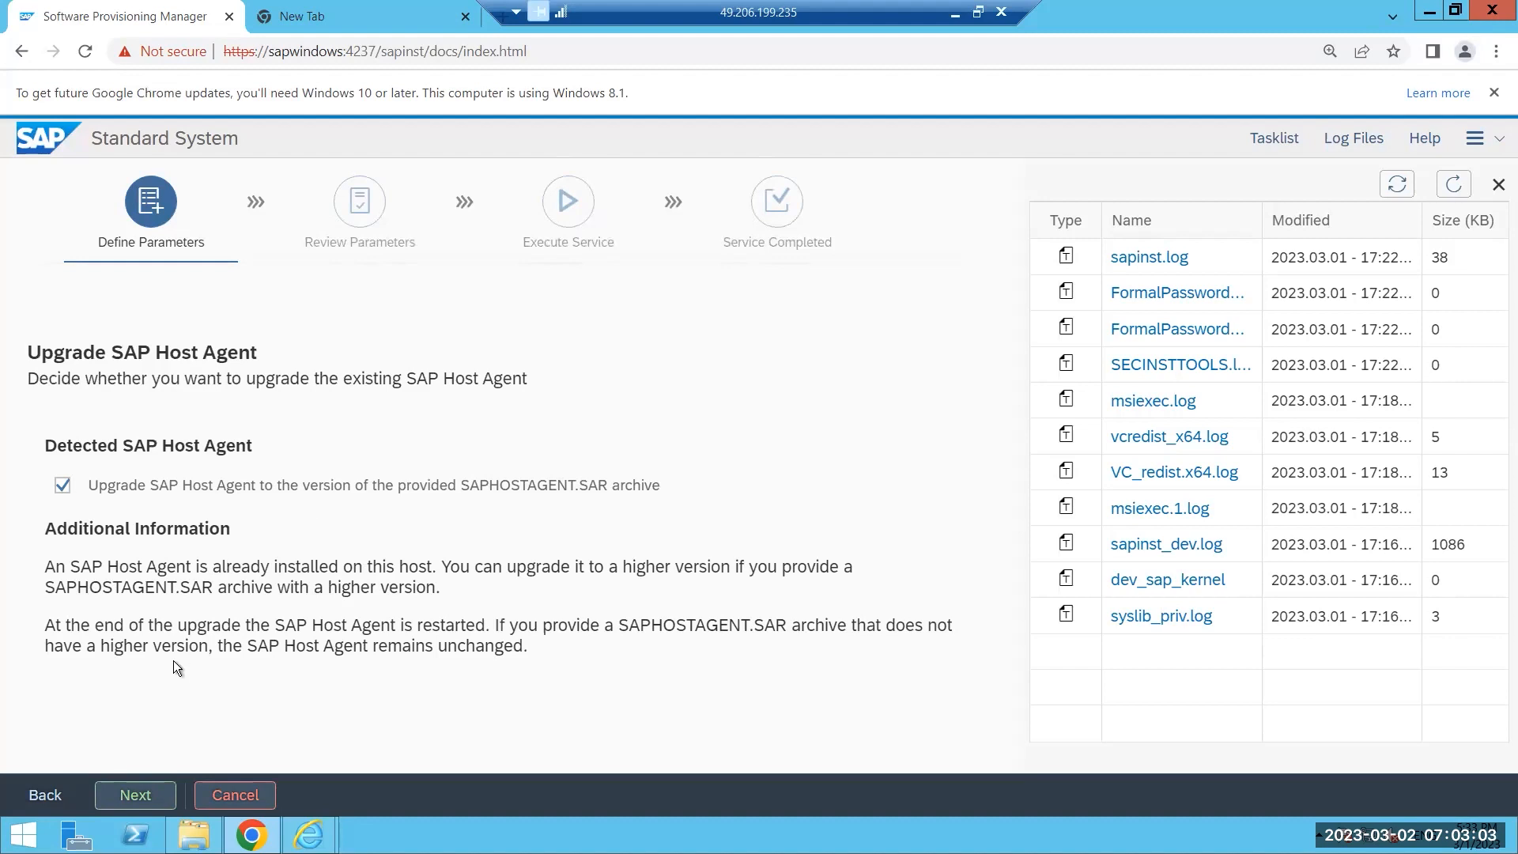
# Untick upgrading SAP Host Agent to the SAPHOSTAGENT.SAR version and continue
pyautogui.click(62, 485)
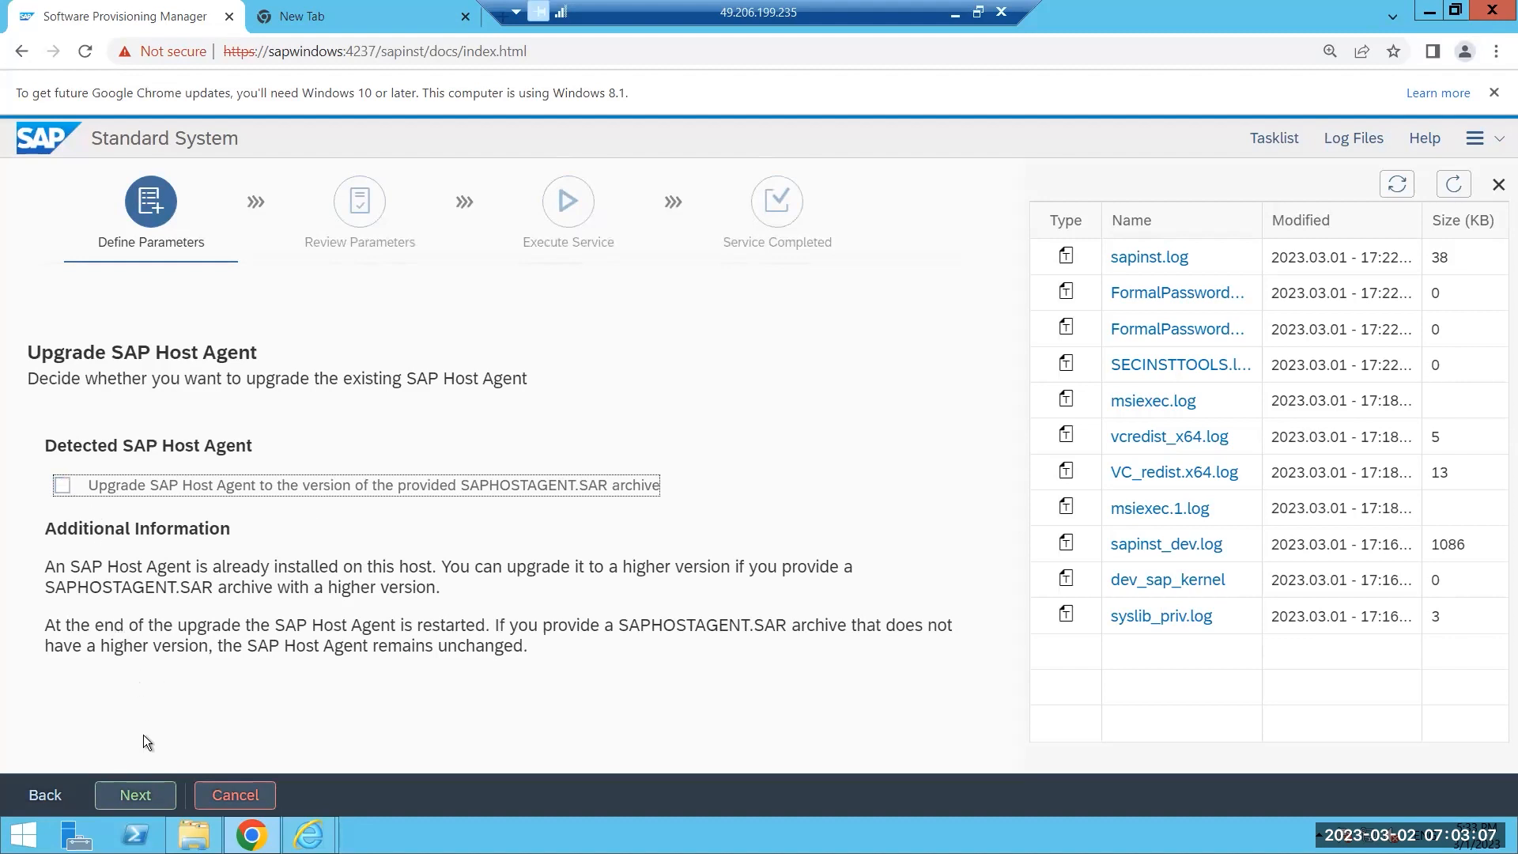
pyautogui.click(133, 796)
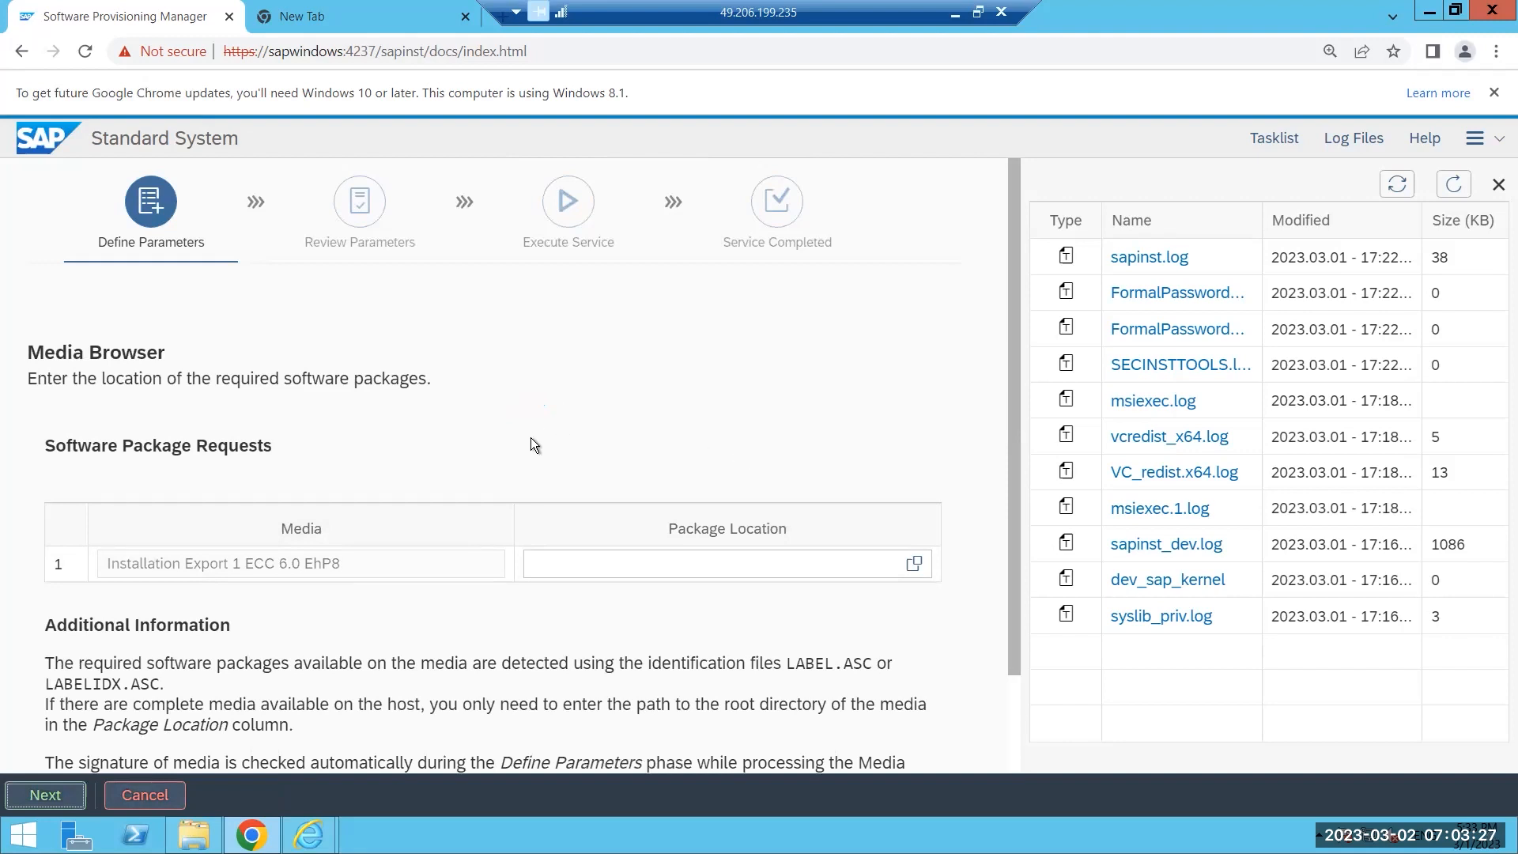
# Browse to C:\SAPSOFT\ECC-export\51050708 and accept it as the Installation Export 1 package location
pyautogui.click(565, 567)
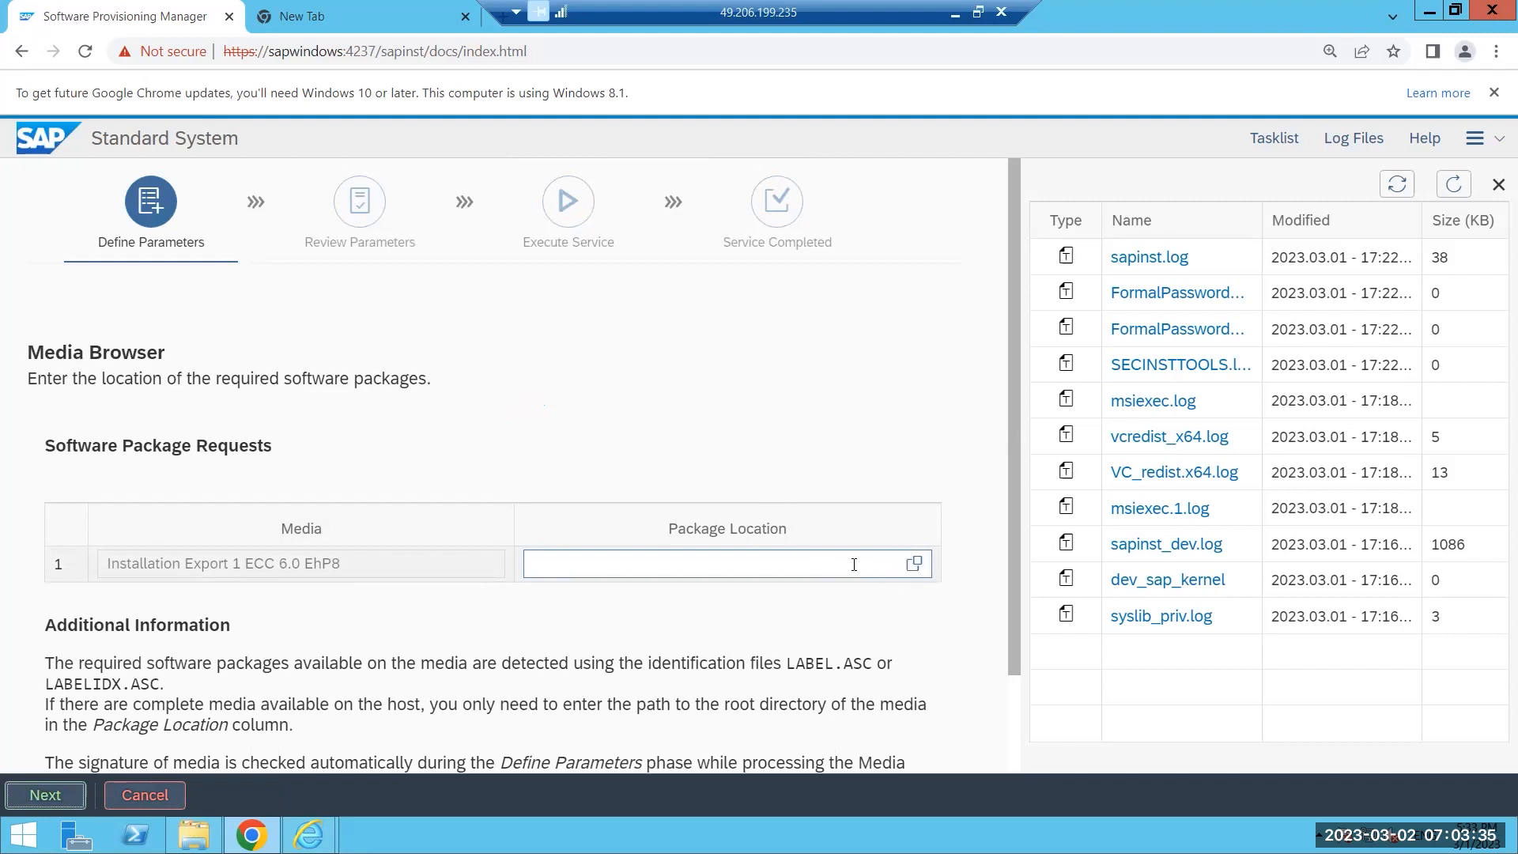
pyautogui.click(909, 572)
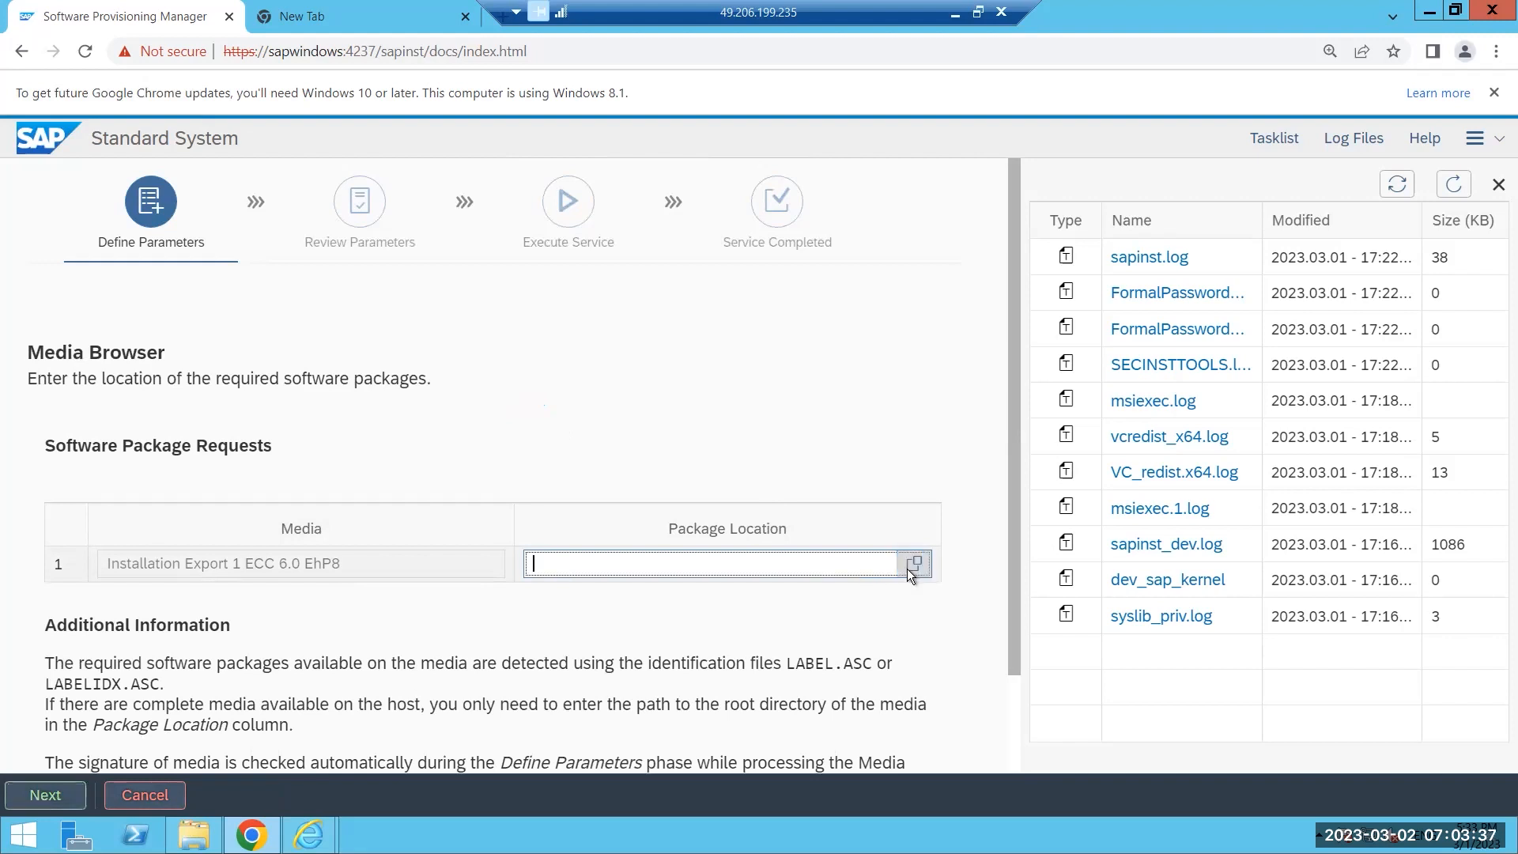
pyautogui.click(912, 565)
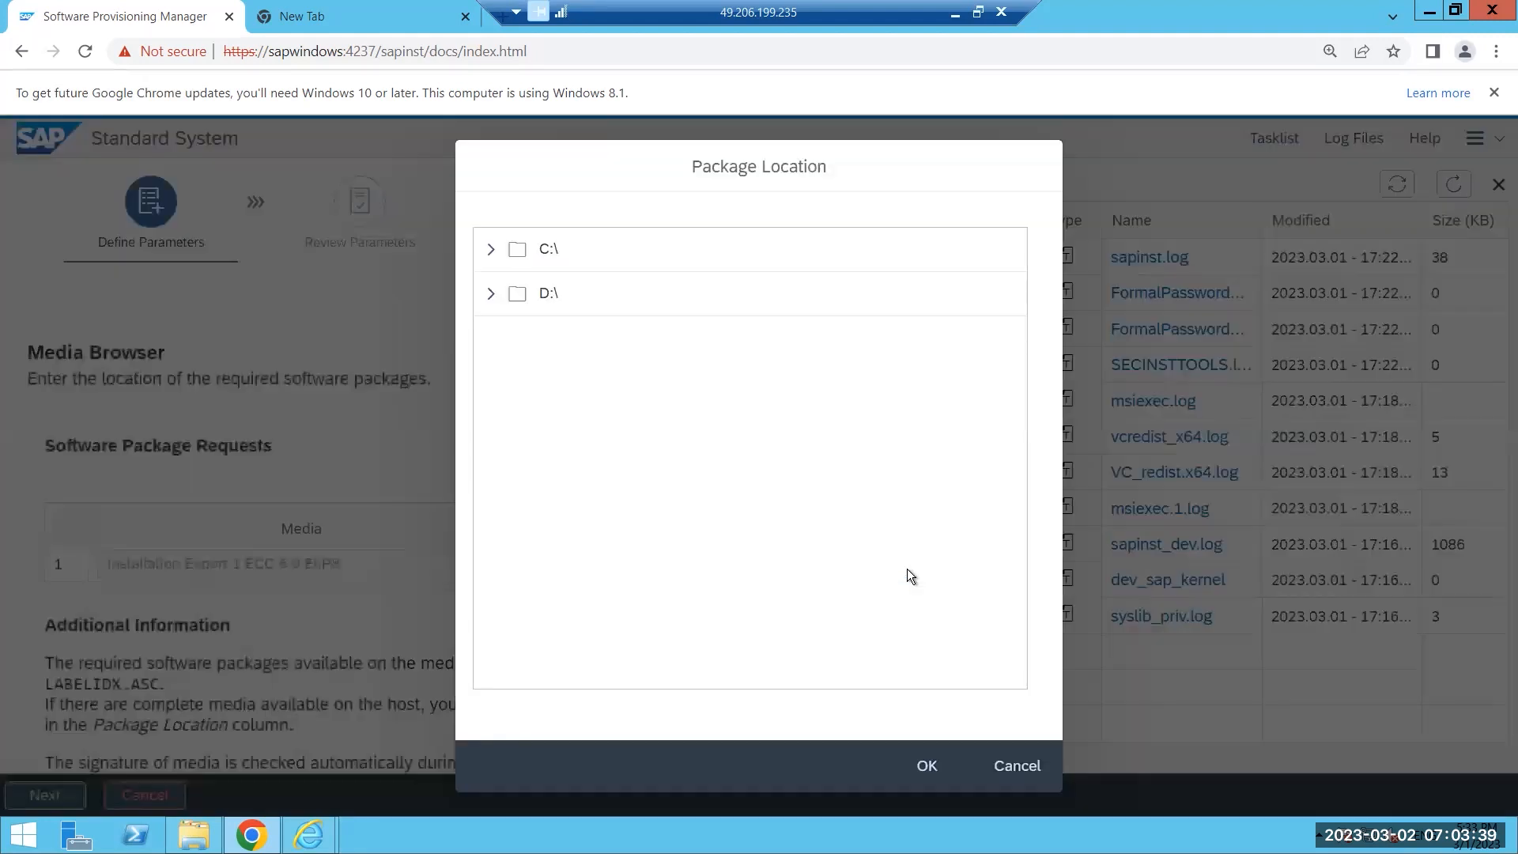
pyautogui.click(491, 250)
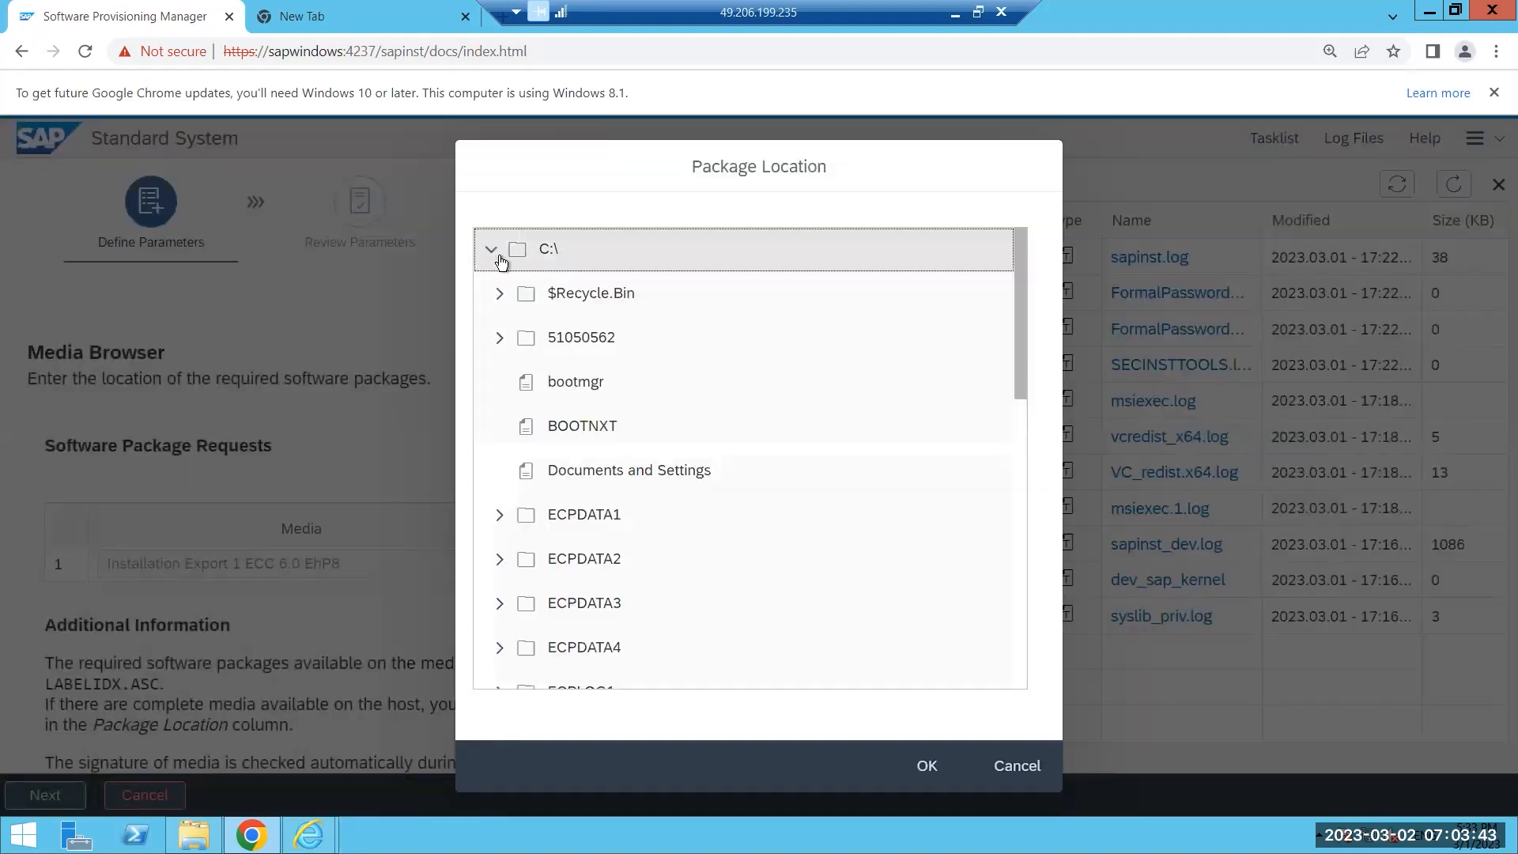
pyautogui.scroll(-4, 582, 546)
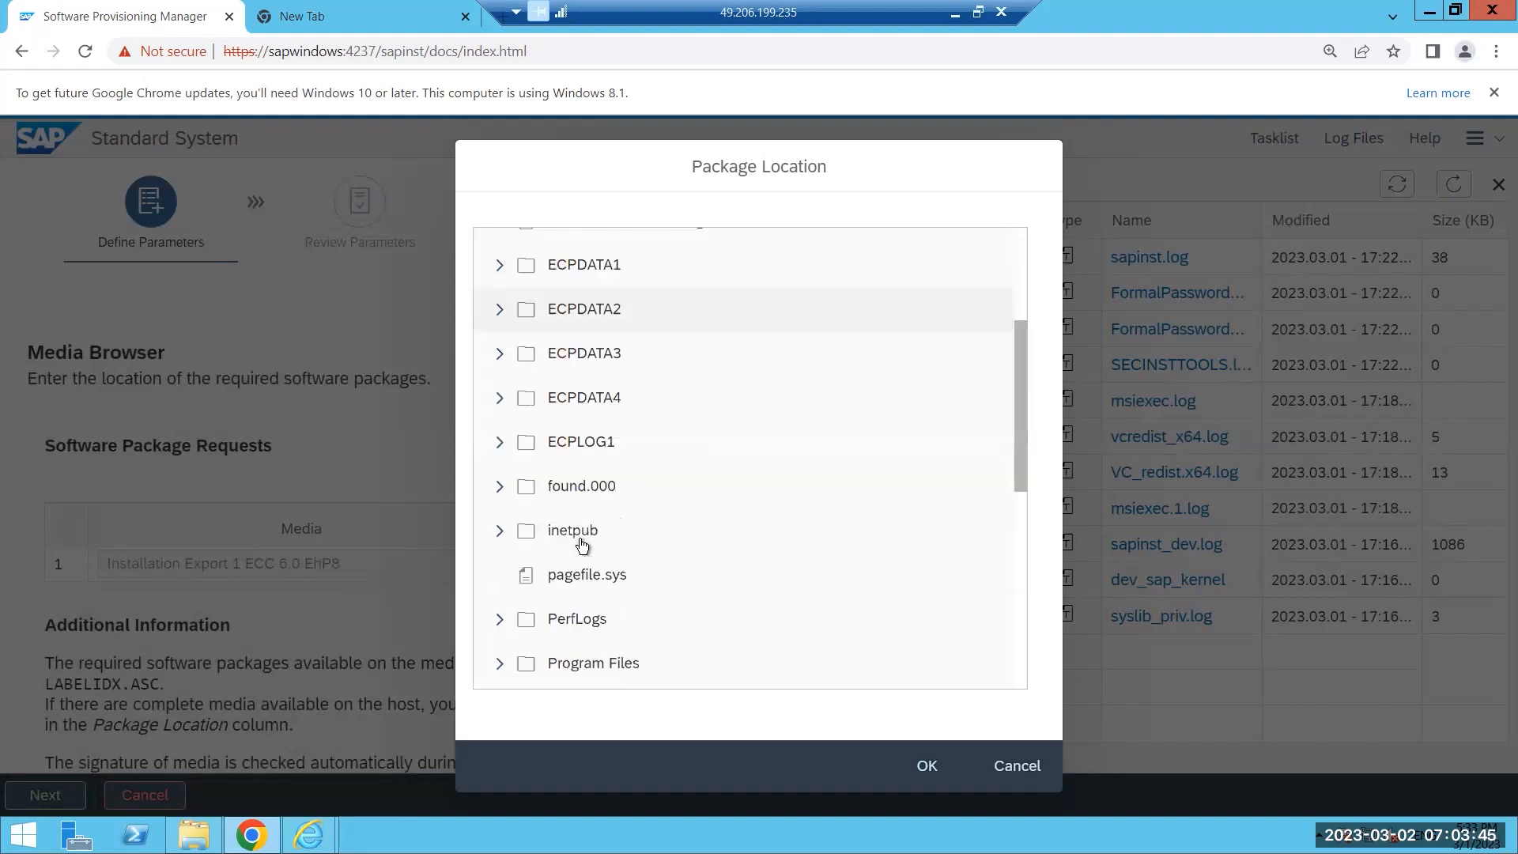
pyautogui.scroll(-3, 582, 545)
pyautogui.scroll(-2, 582, 546)
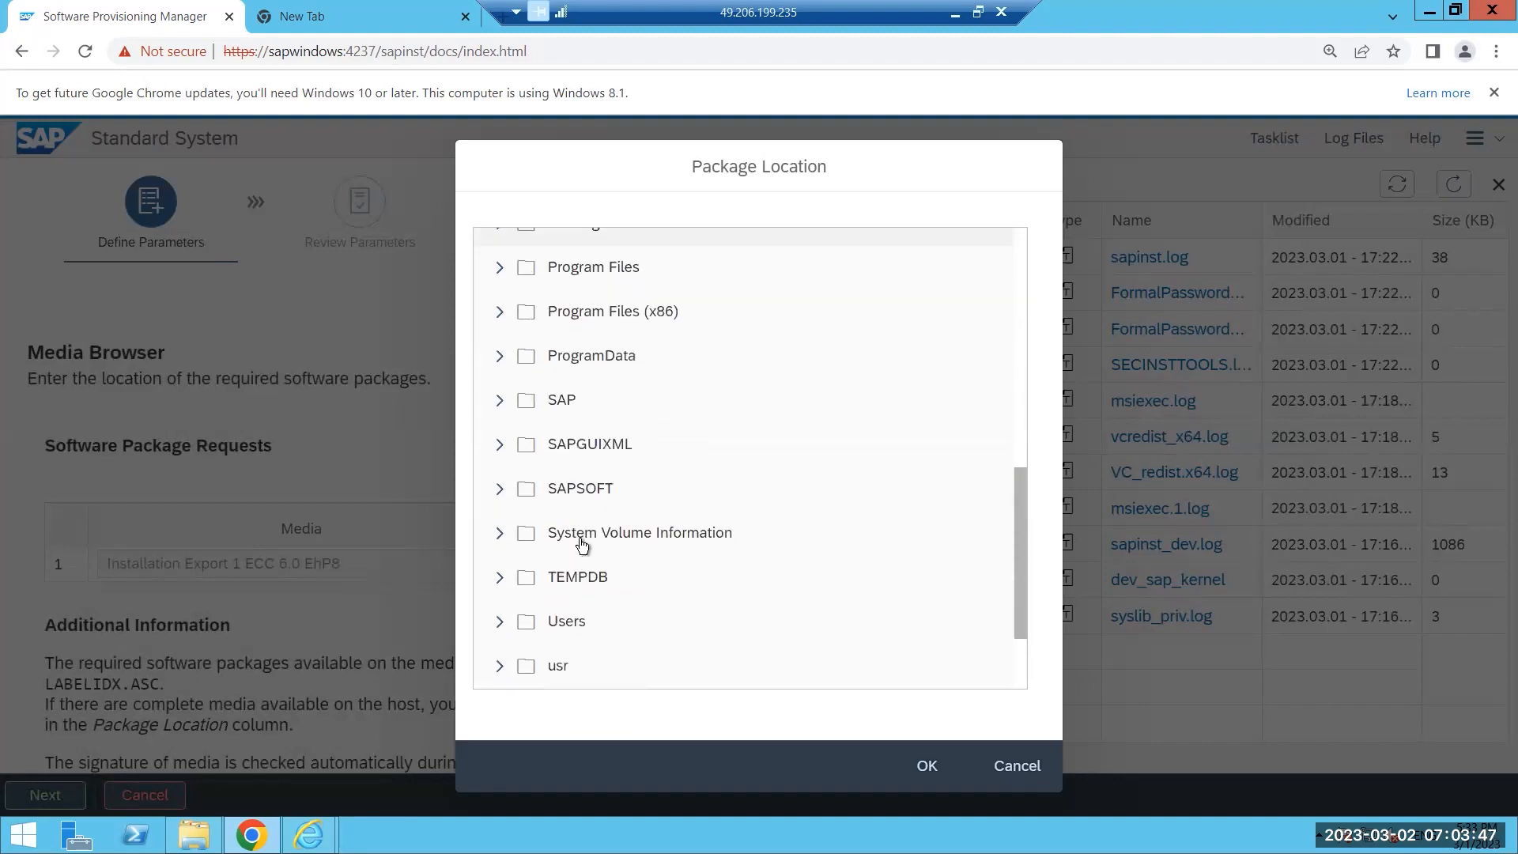
pyautogui.click(499, 492)
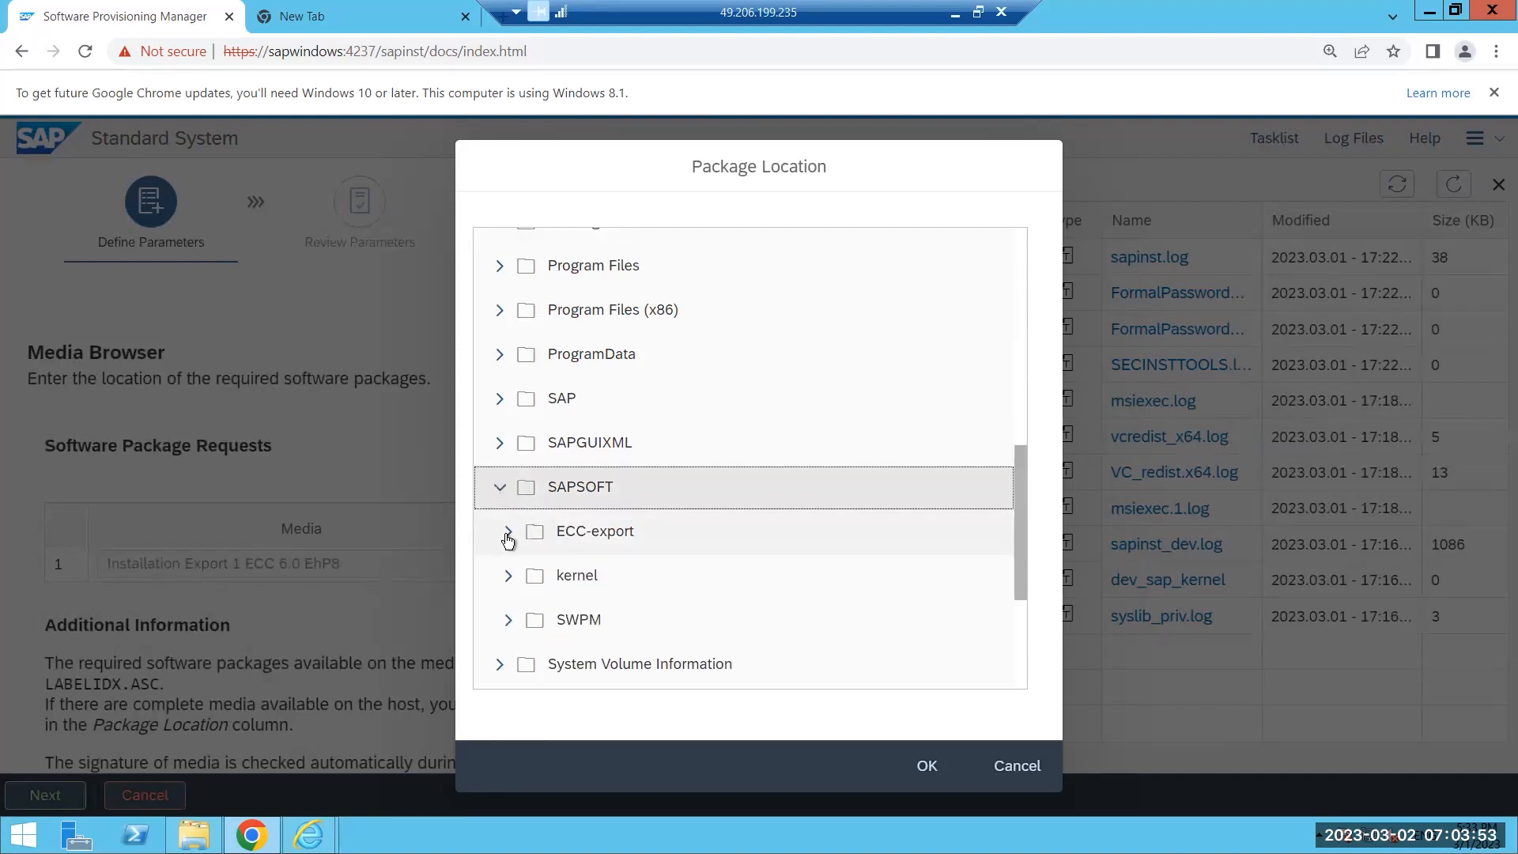
pyautogui.click(508, 535)
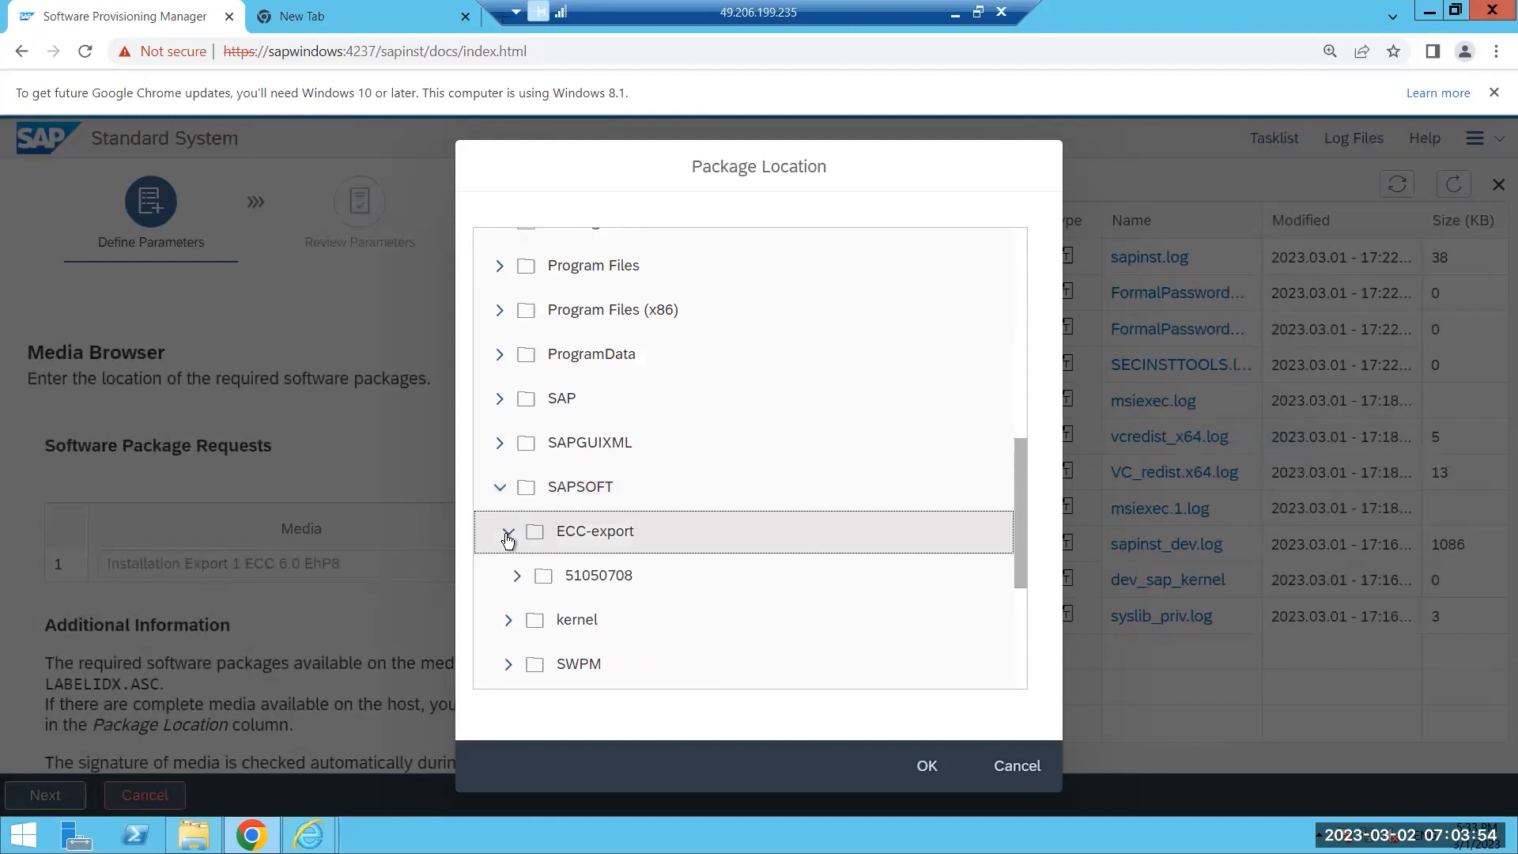
pyautogui.click(517, 577)
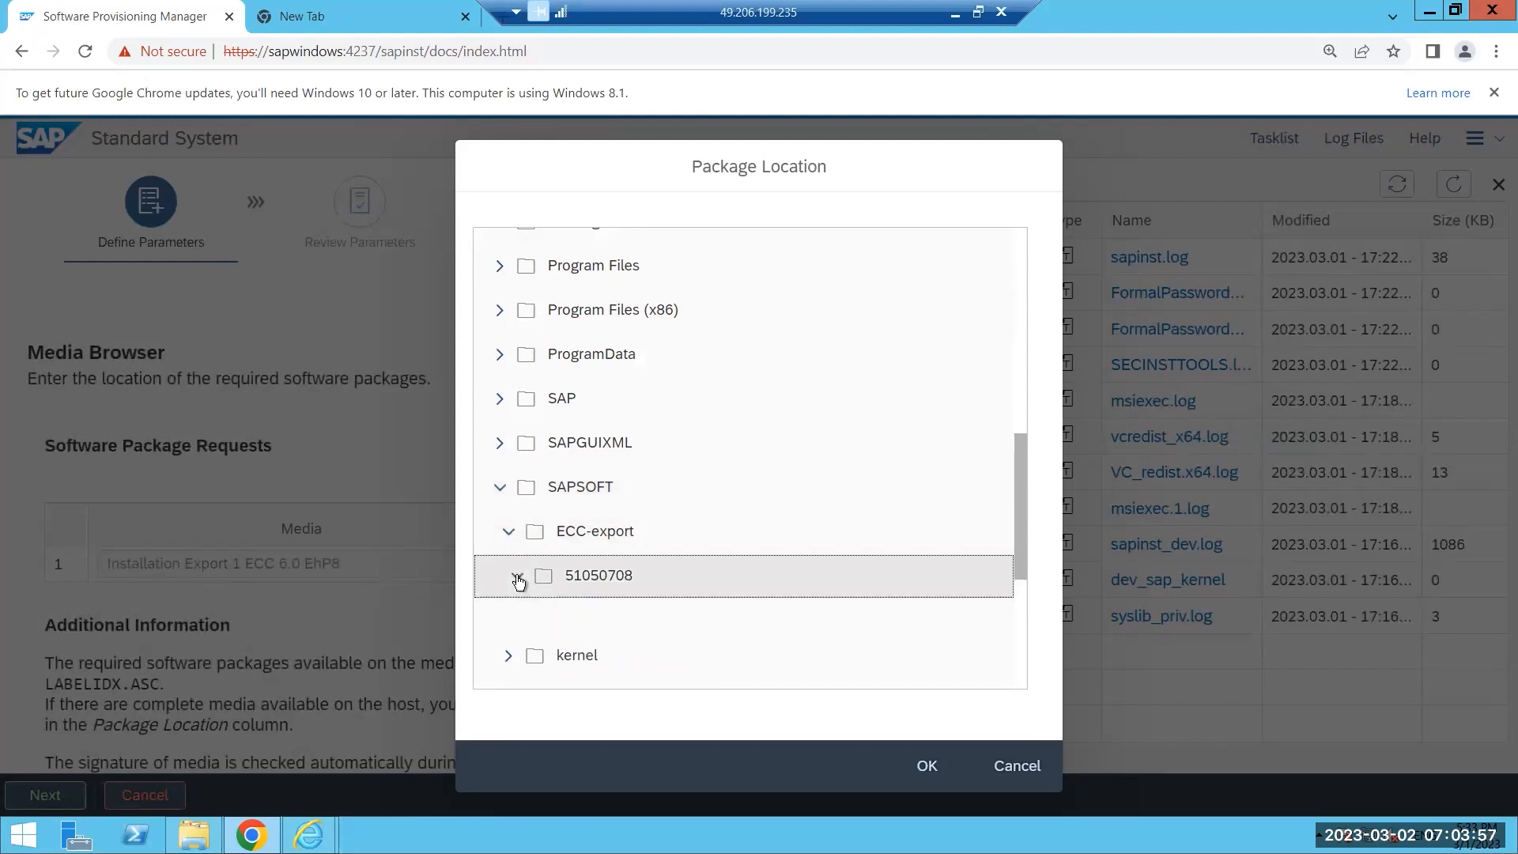
pyautogui.doubleClick(585, 578)
pyautogui.click(664, 578)
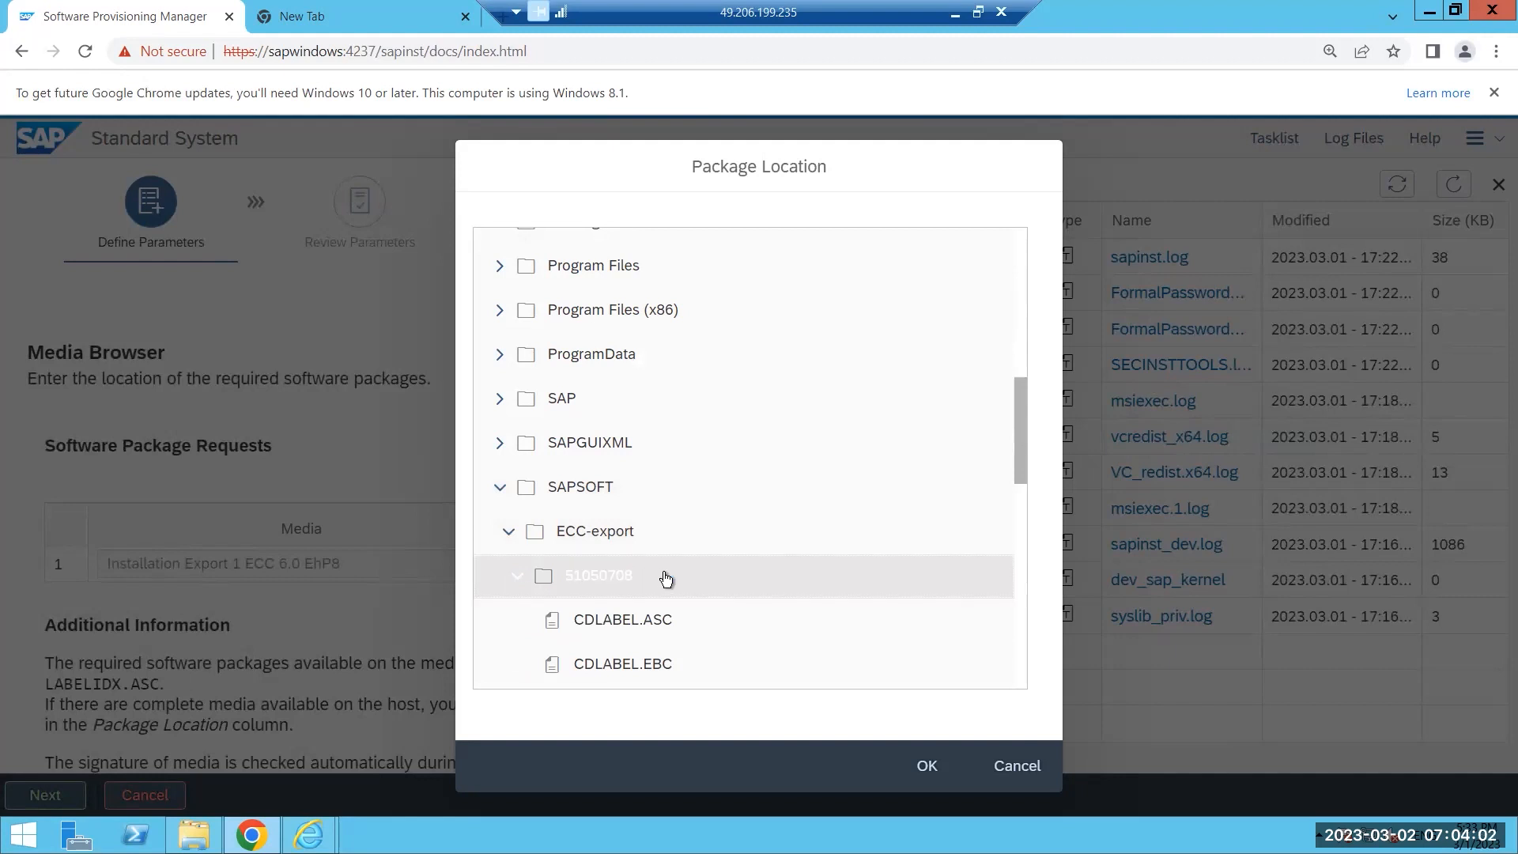
pyautogui.click(927, 767)
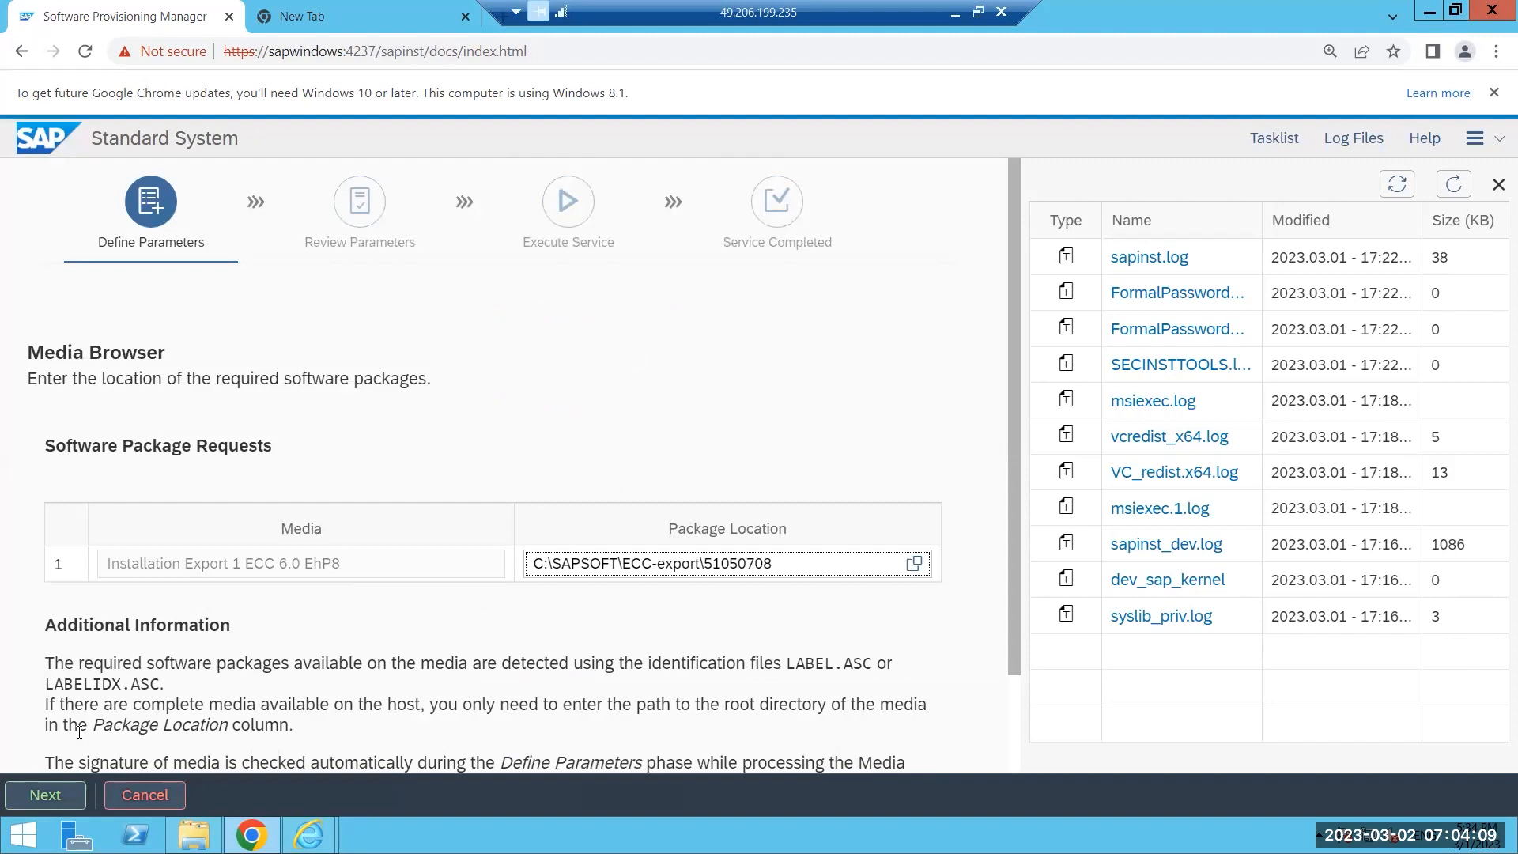
# Start export media verification and read sapinst.log showing EXPORT_1 and EXPORT_11 signed and accepted
pyautogui.click(50, 795)
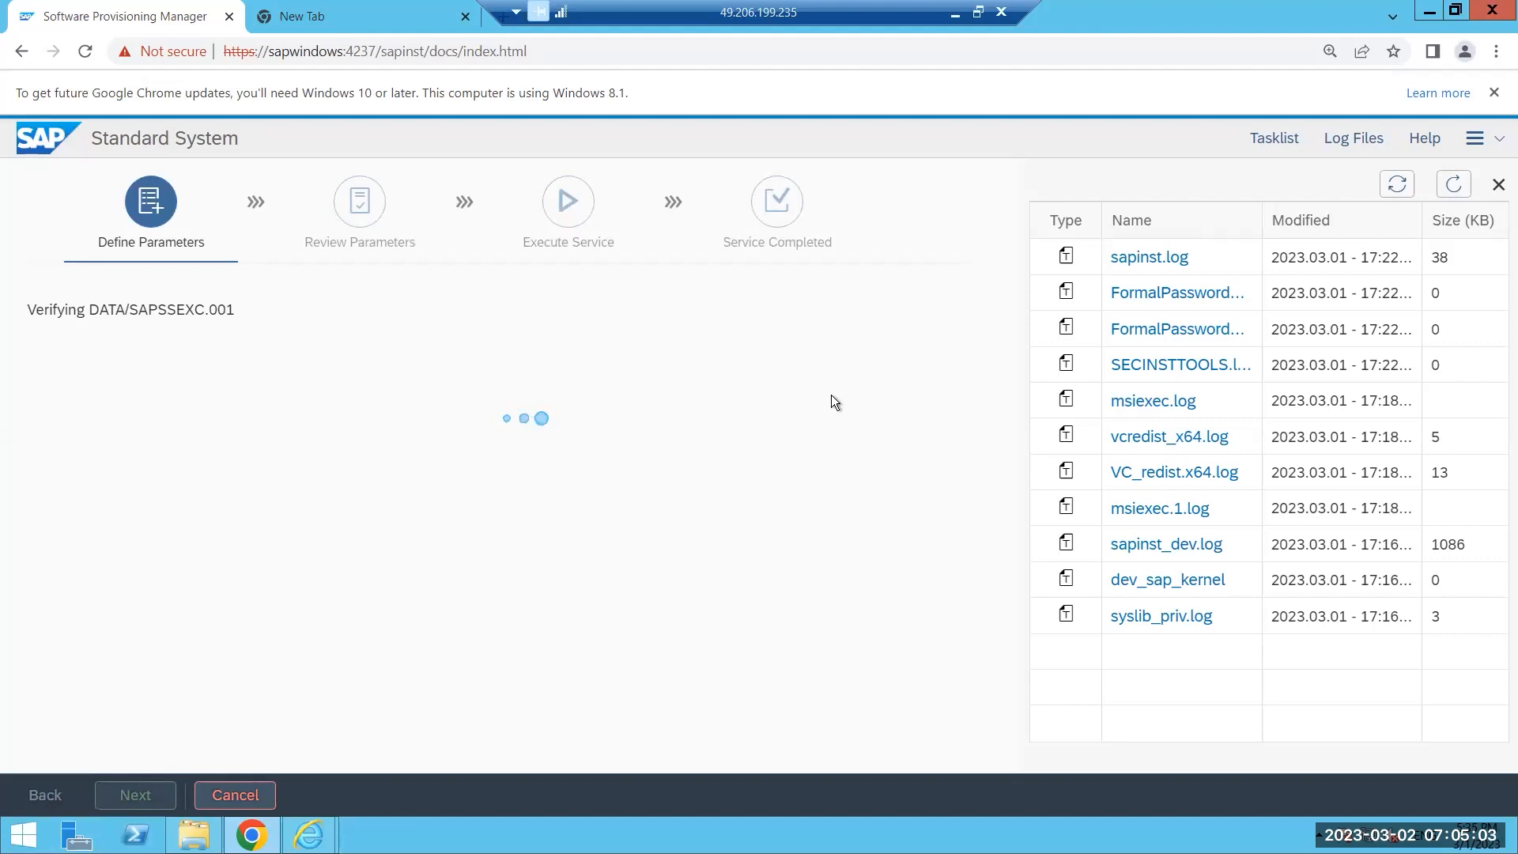
pyautogui.click(1171, 257)
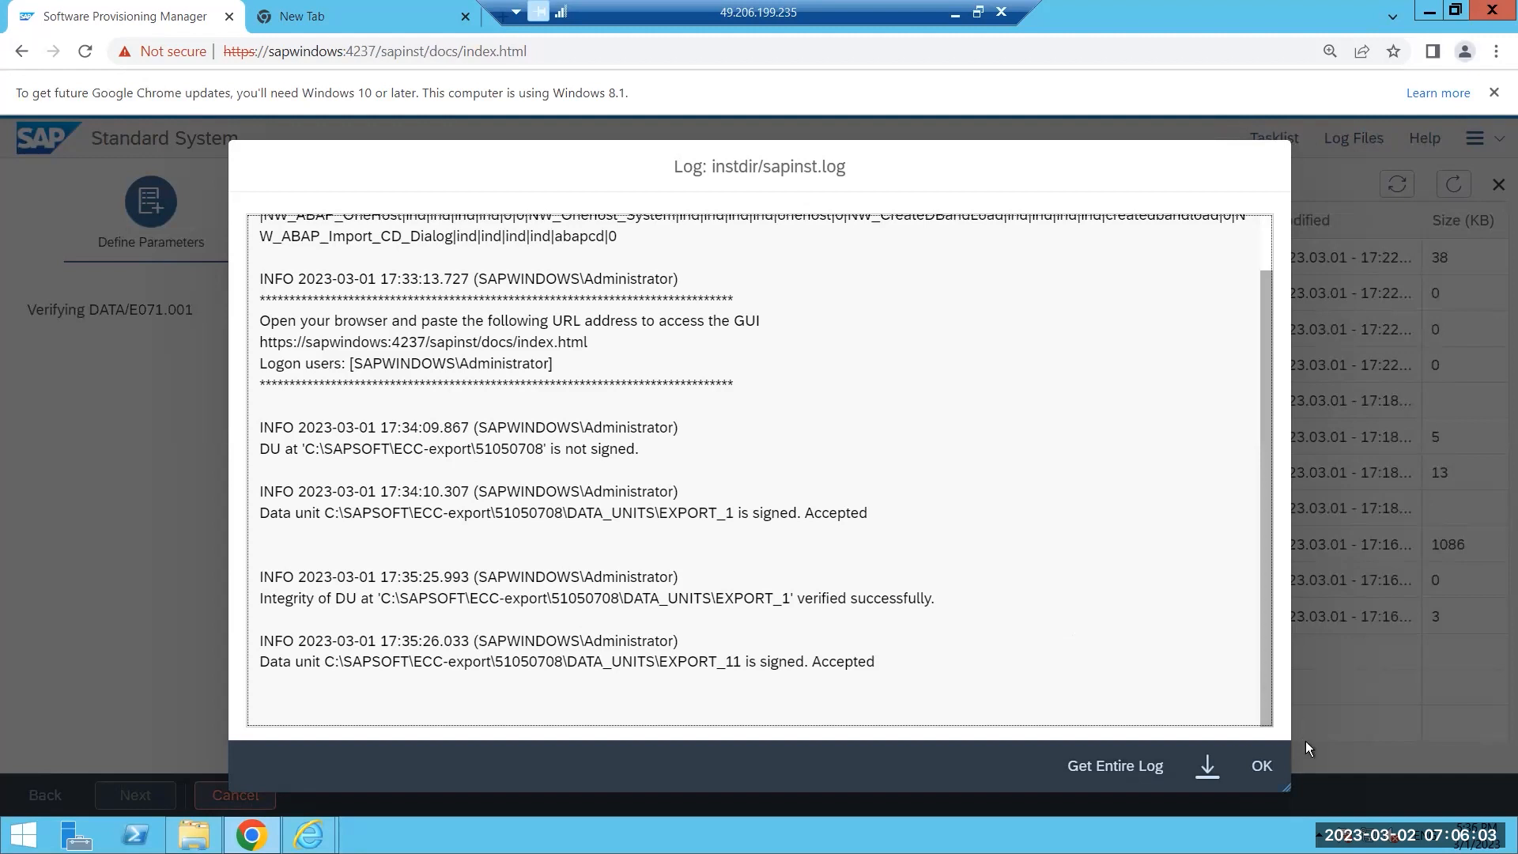
pyautogui.click(1261, 777)
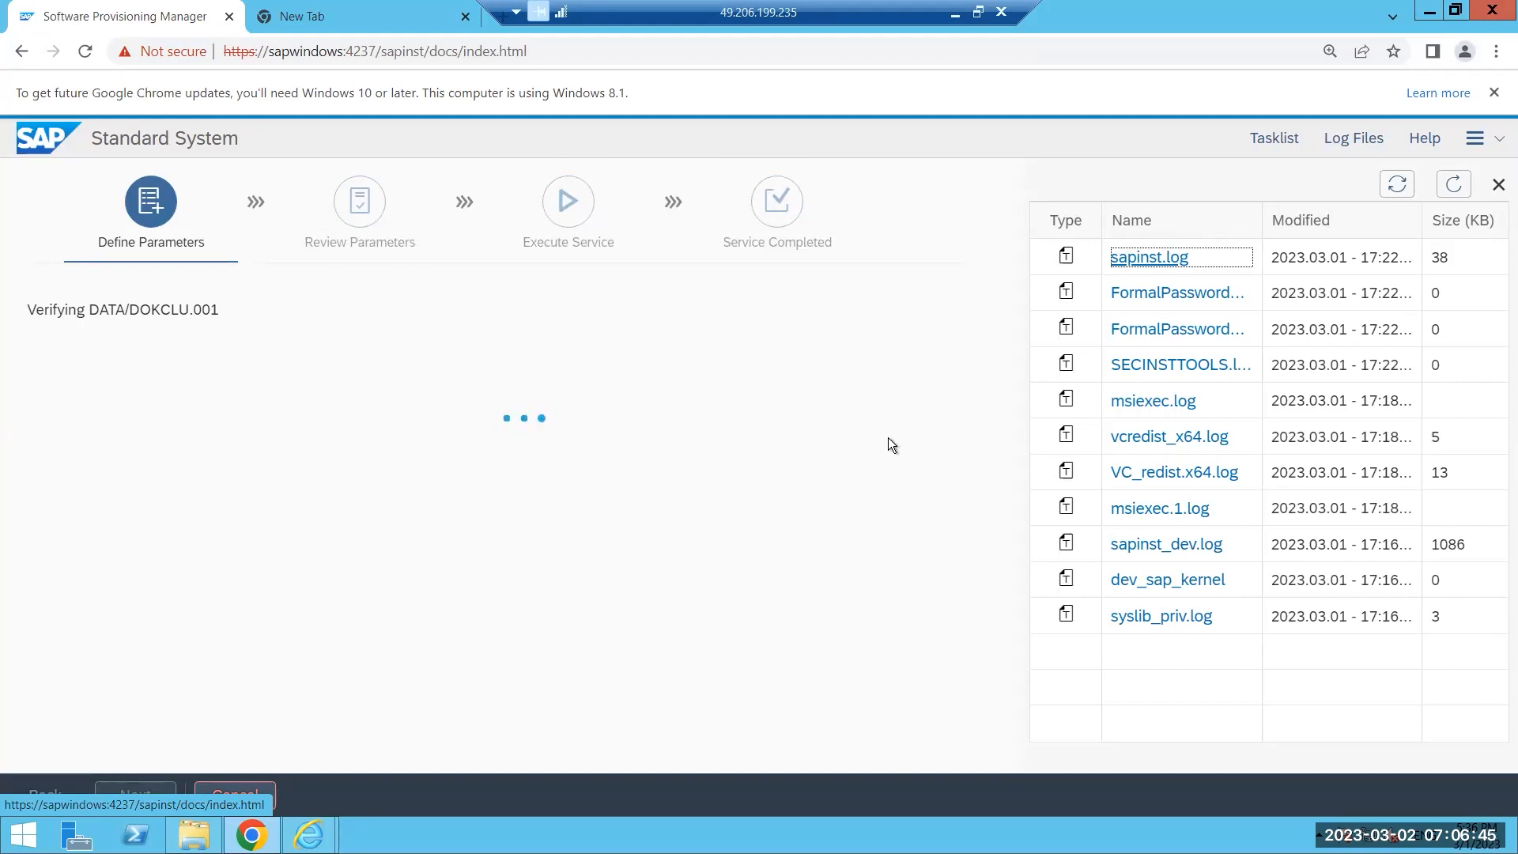
# Reopen sapinst.log to check which data units are accepted, then close it
pyautogui.click(1140, 258)
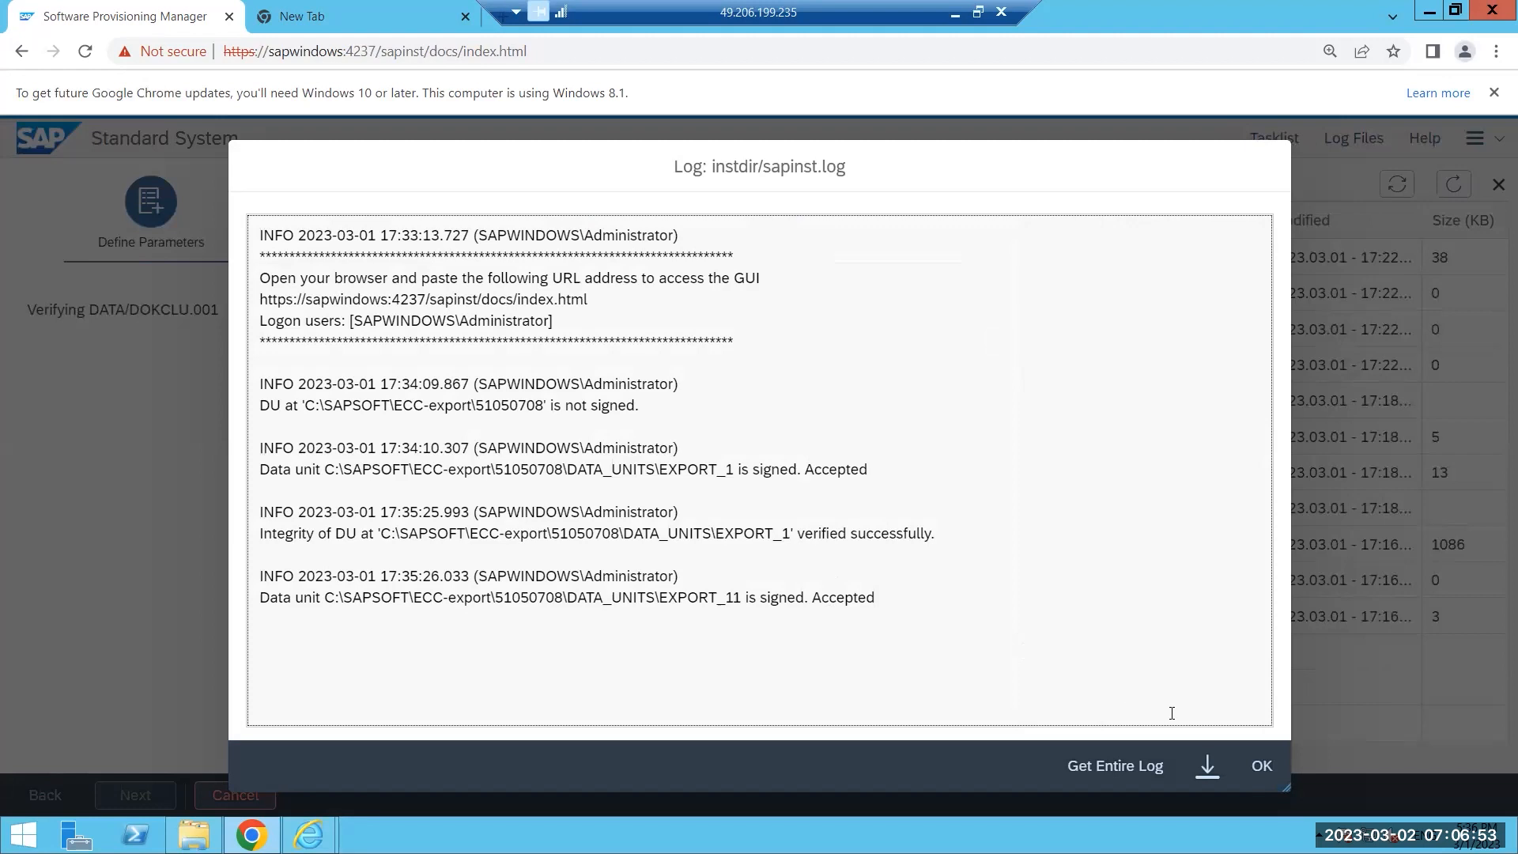
pyautogui.click(1256, 766)
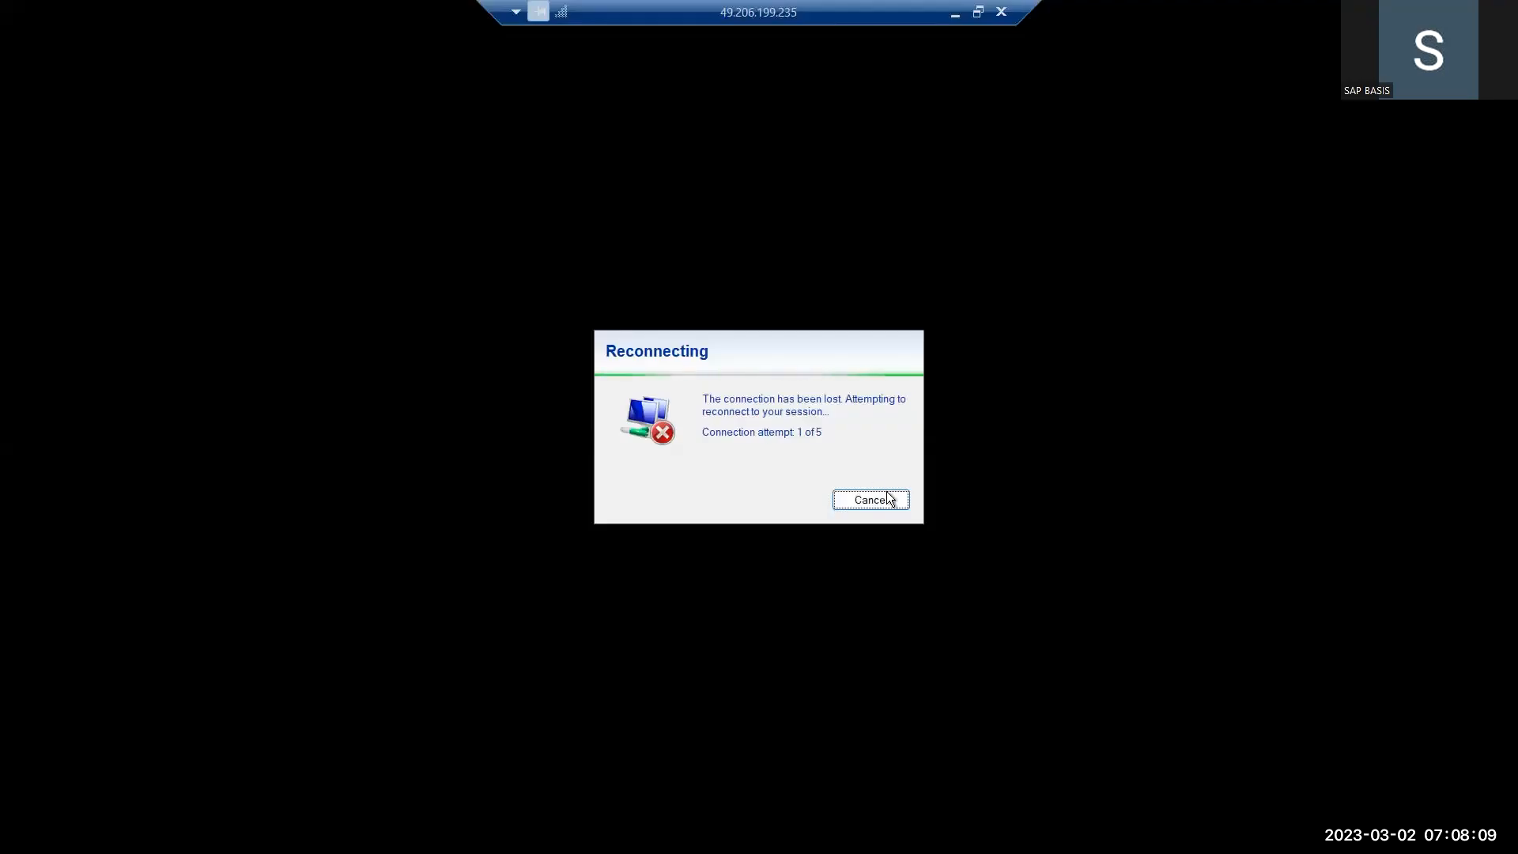
# Cancel reconnecting, show the SAP Basis - HANA(FEB2023) WhatsApp chat, and launch mstsc from Run
pyautogui.click(873, 501)
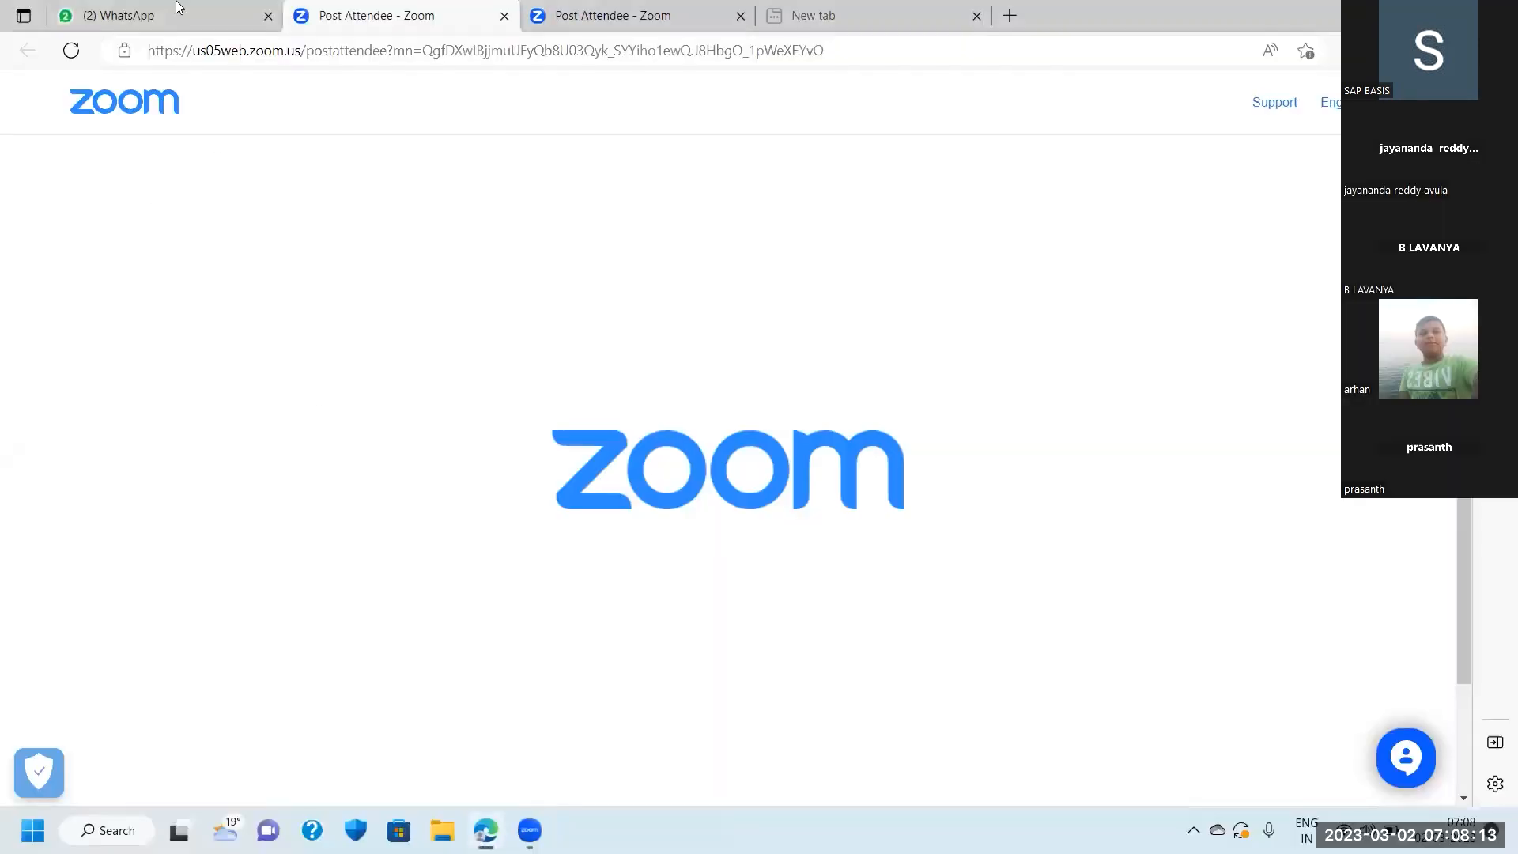
pyautogui.click(249, 7)
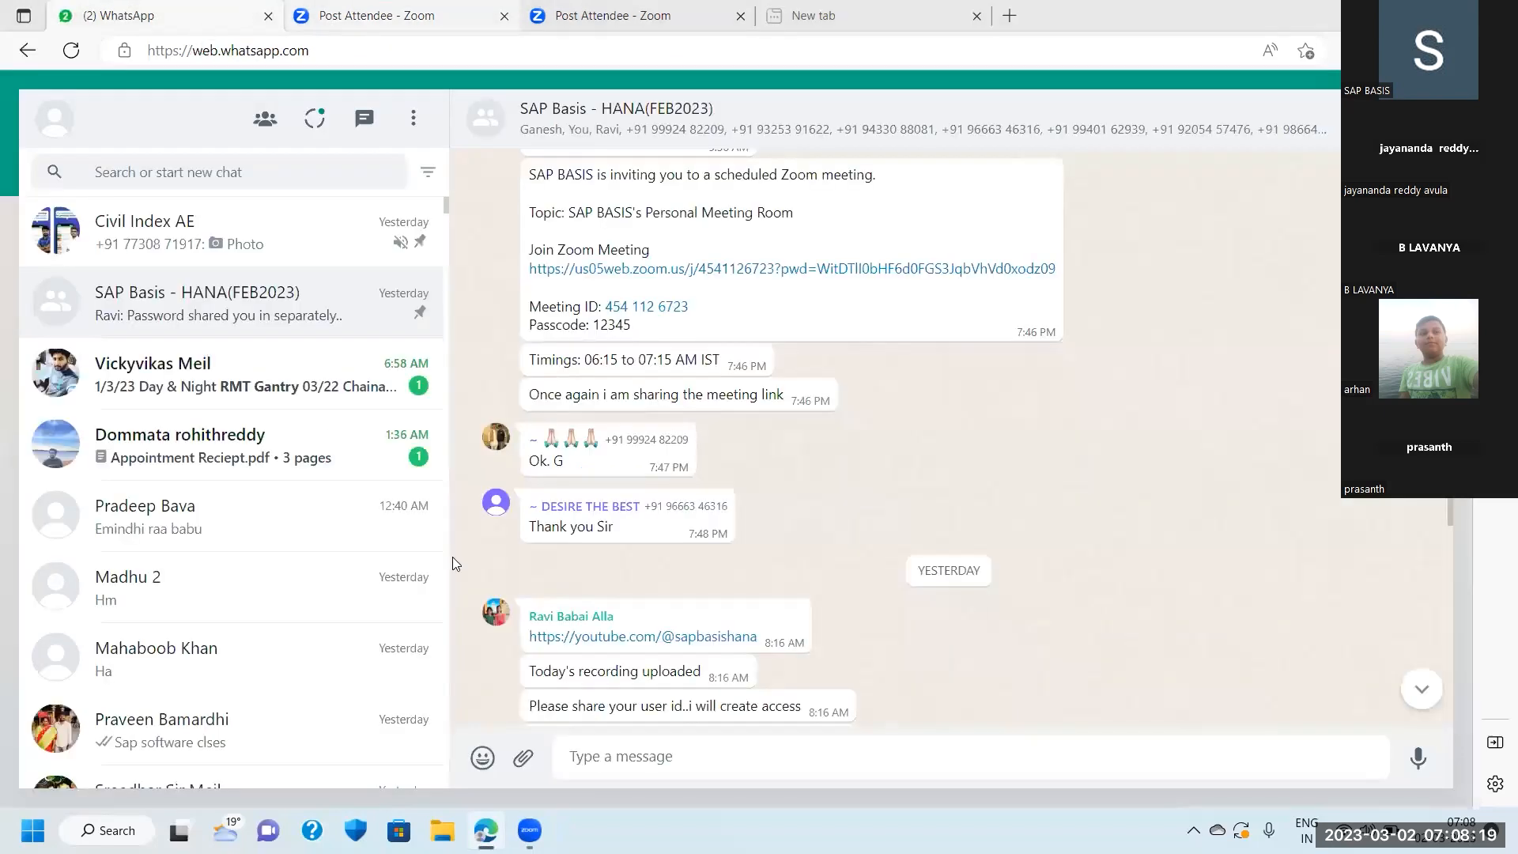
pyautogui.moveTo(529, 830)
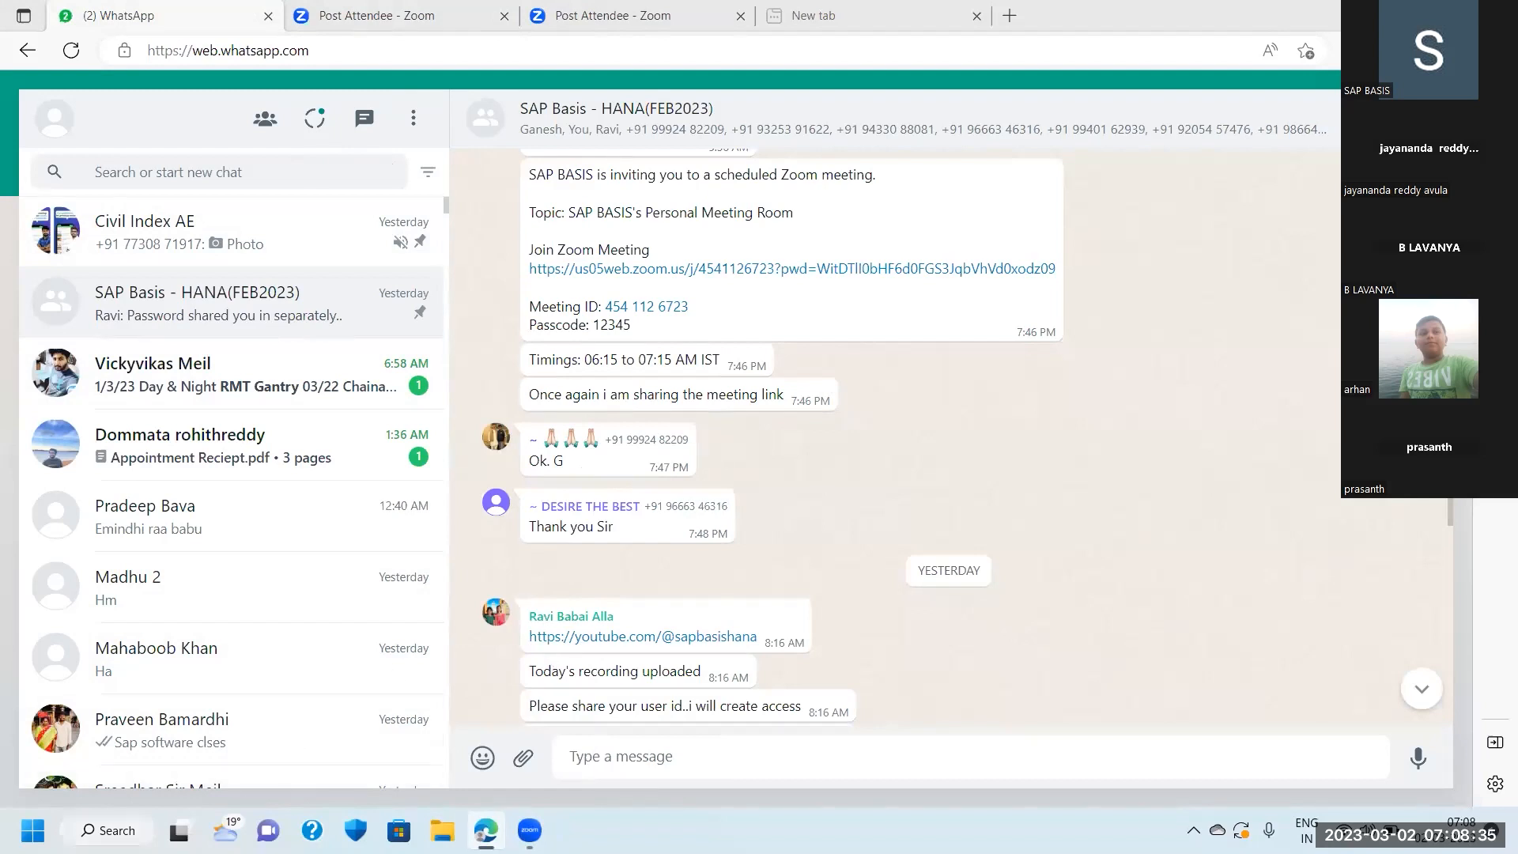
pyautogui.press('super+r')
pyautogui.press('Return')
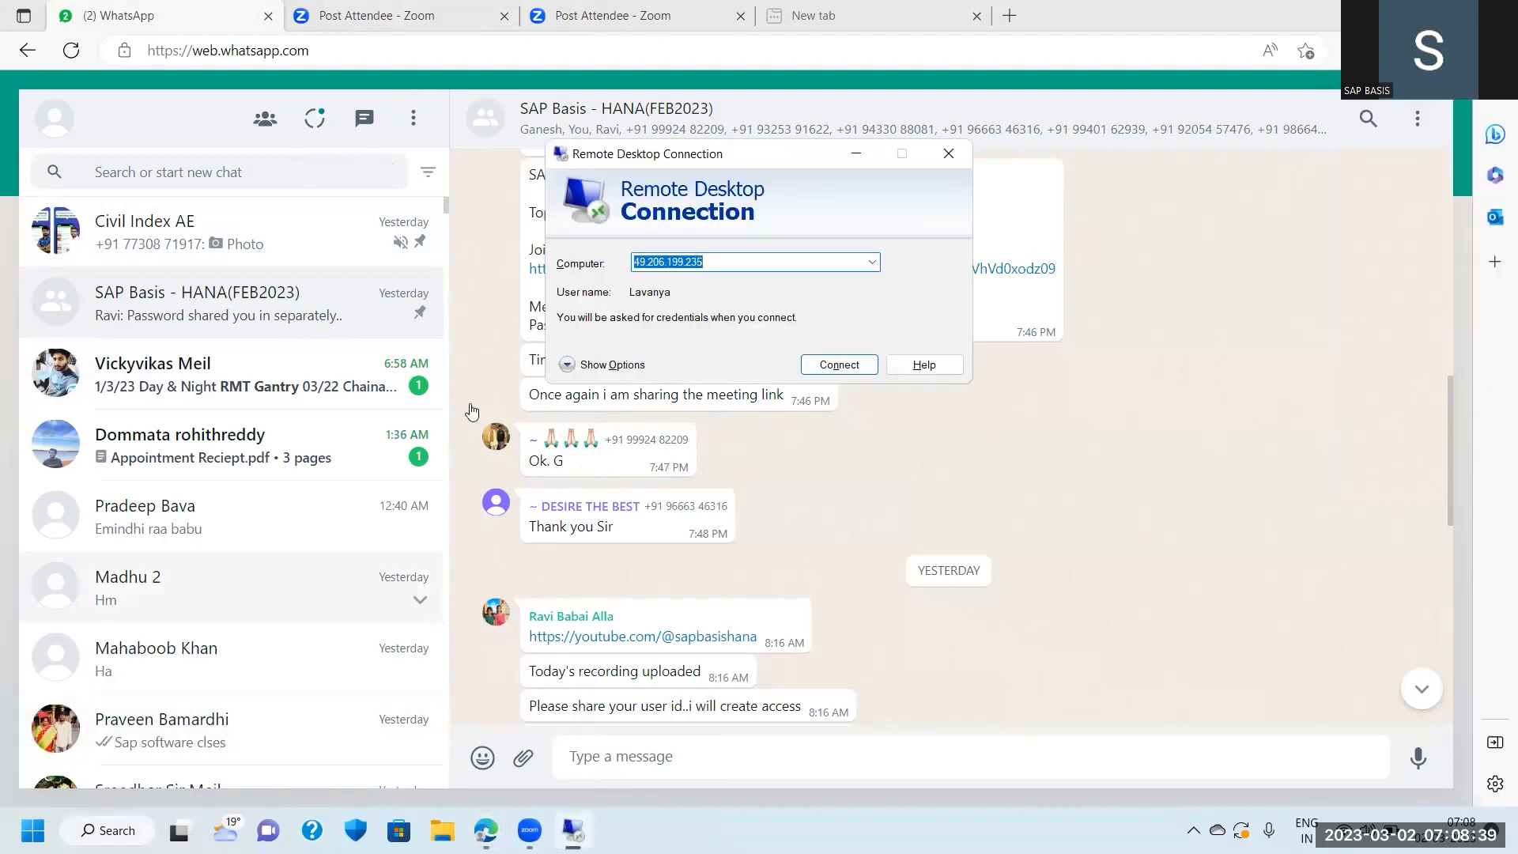
# Connect to 49.206.199.235, sign in with the account password, and accept the certificate
pyautogui.click(835, 366)
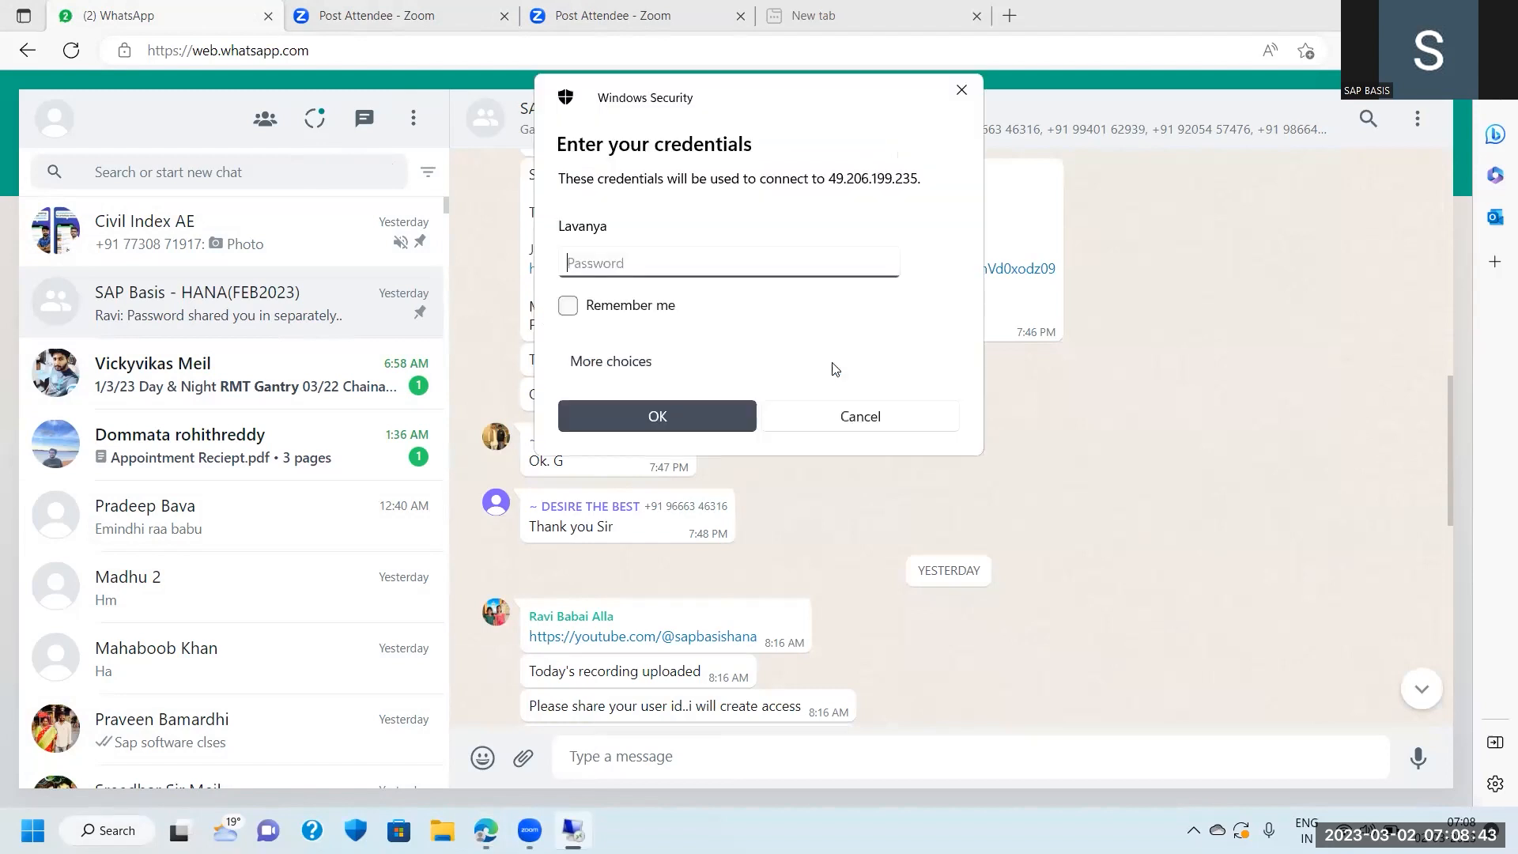
pyautogui.write('••••••••••')
pyautogui.click(669, 415)
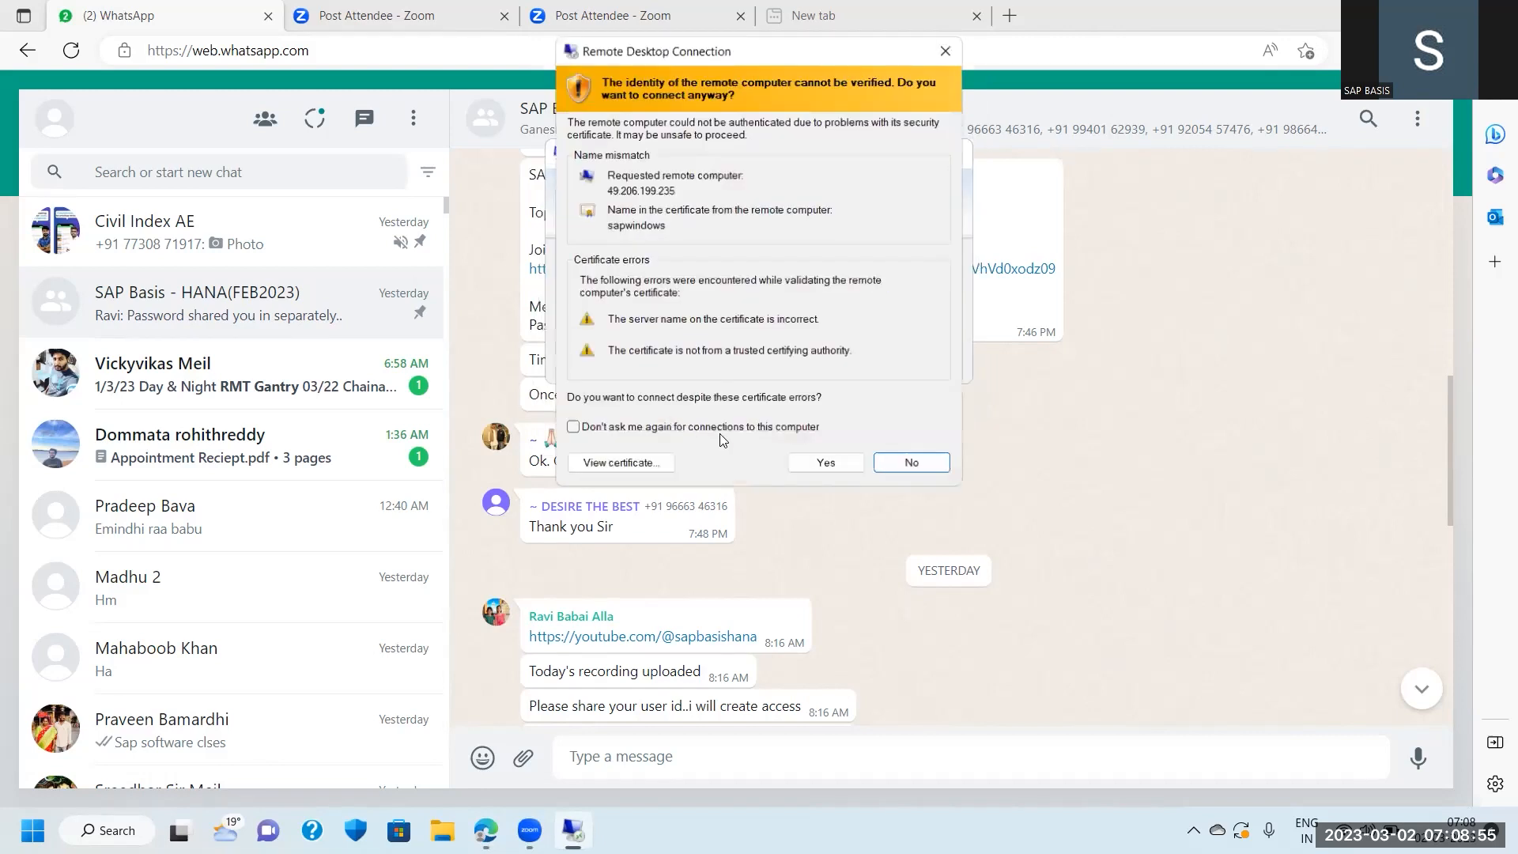
pyautogui.click(825, 467)
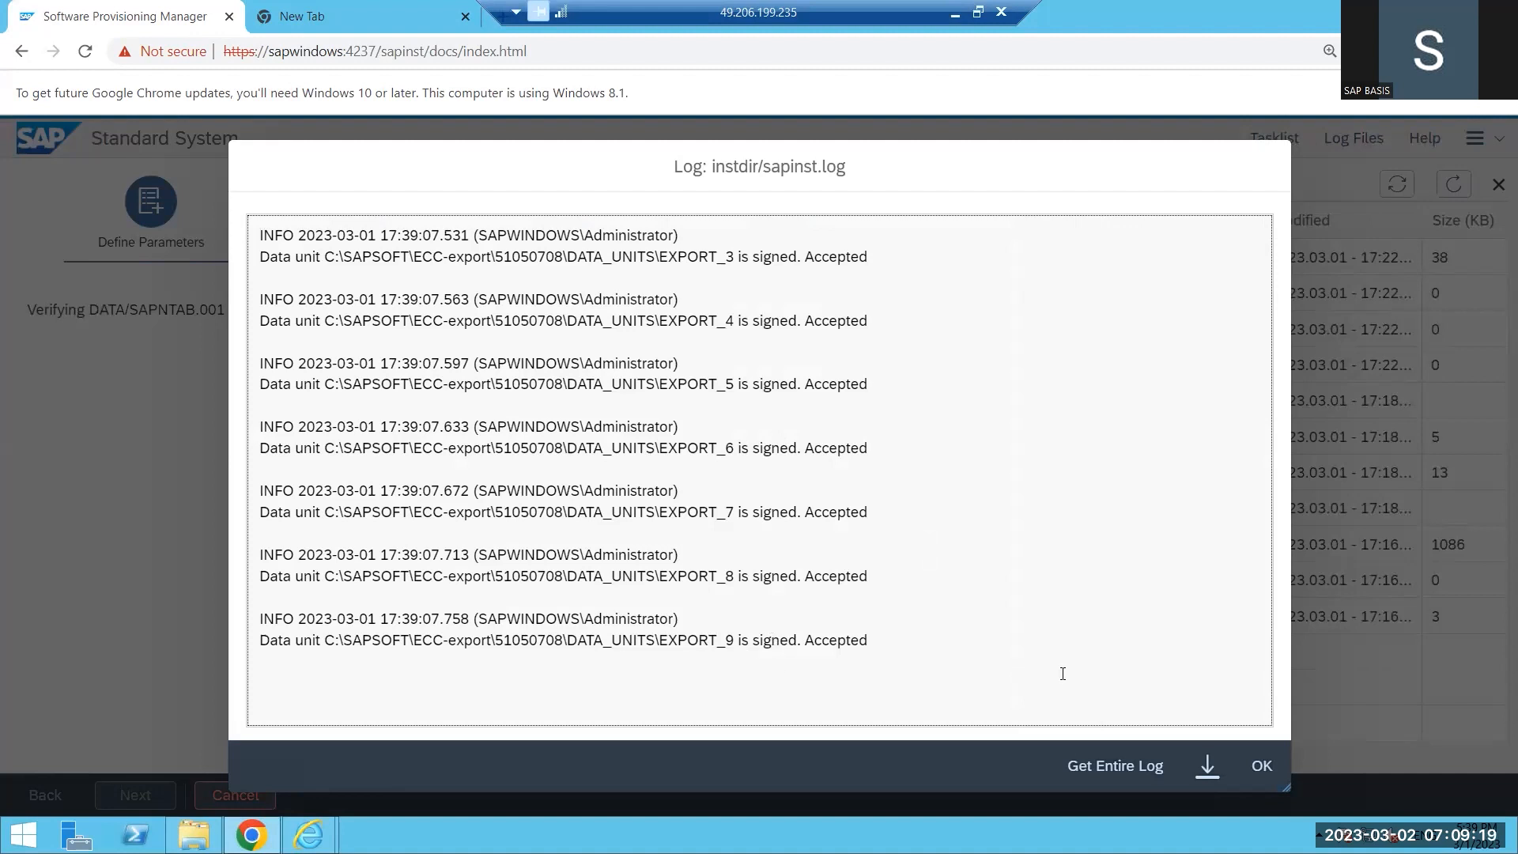
# Reread and close sapinst.log until it reports EXPORT_2 integrity verified successfully
pyautogui.click(1270, 767)
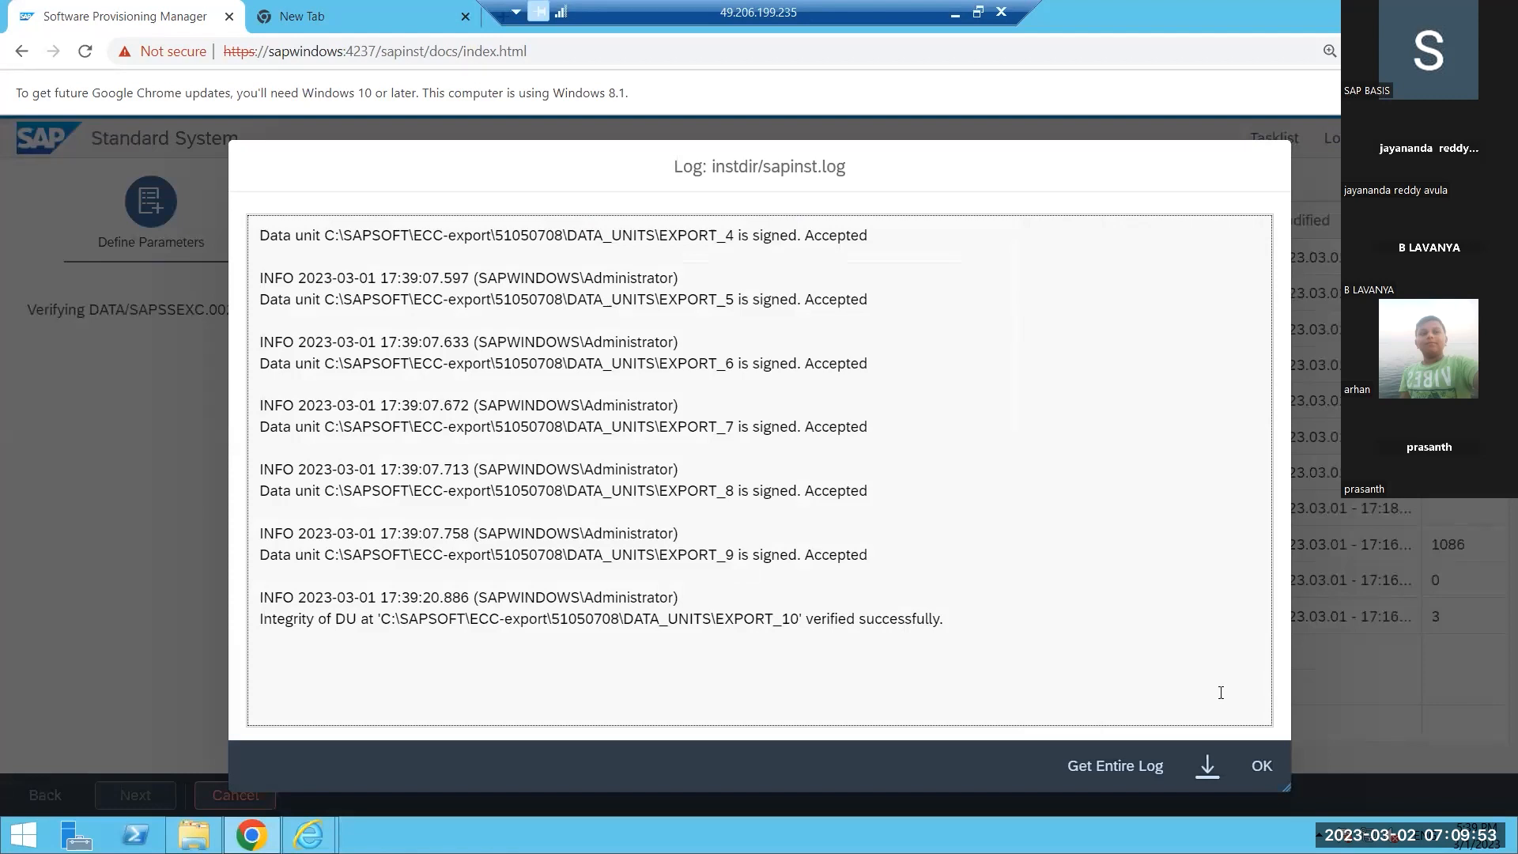
pyautogui.click(1256, 771)
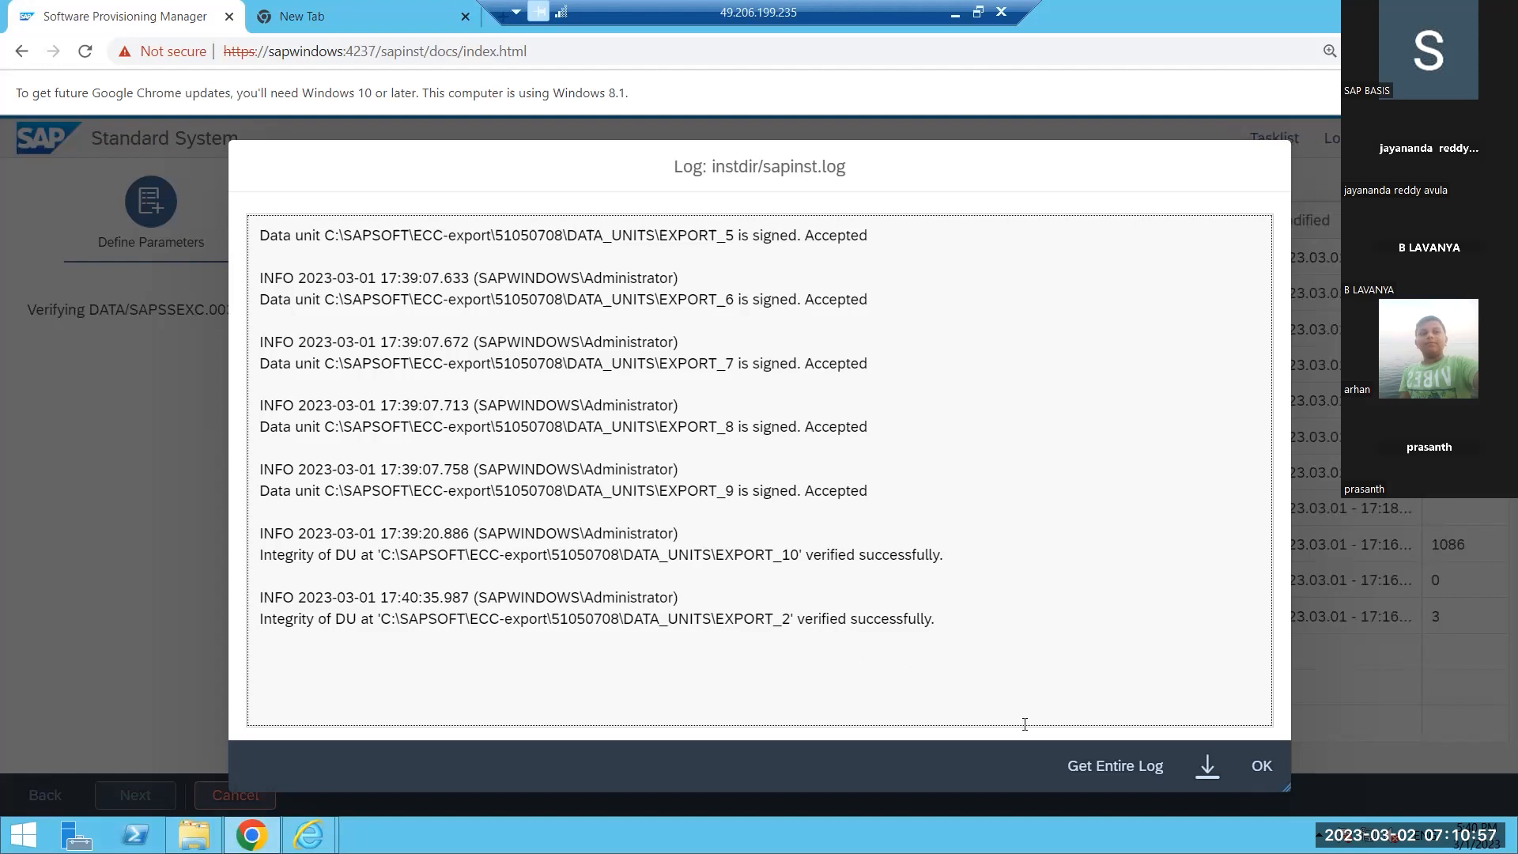
pyautogui.click(1268, 766)
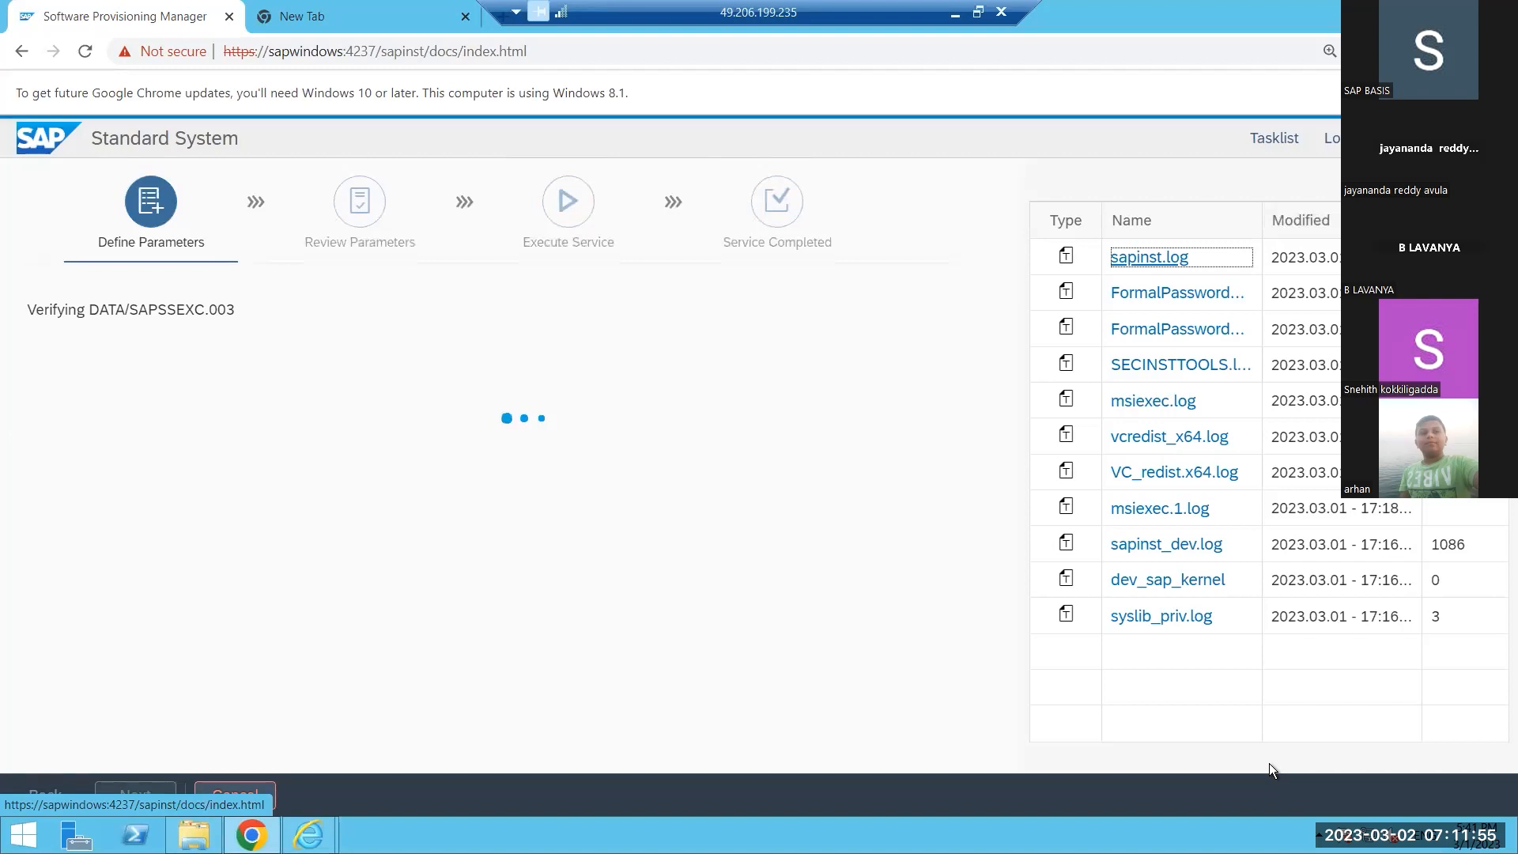
pyautogui.click(1148, 257)
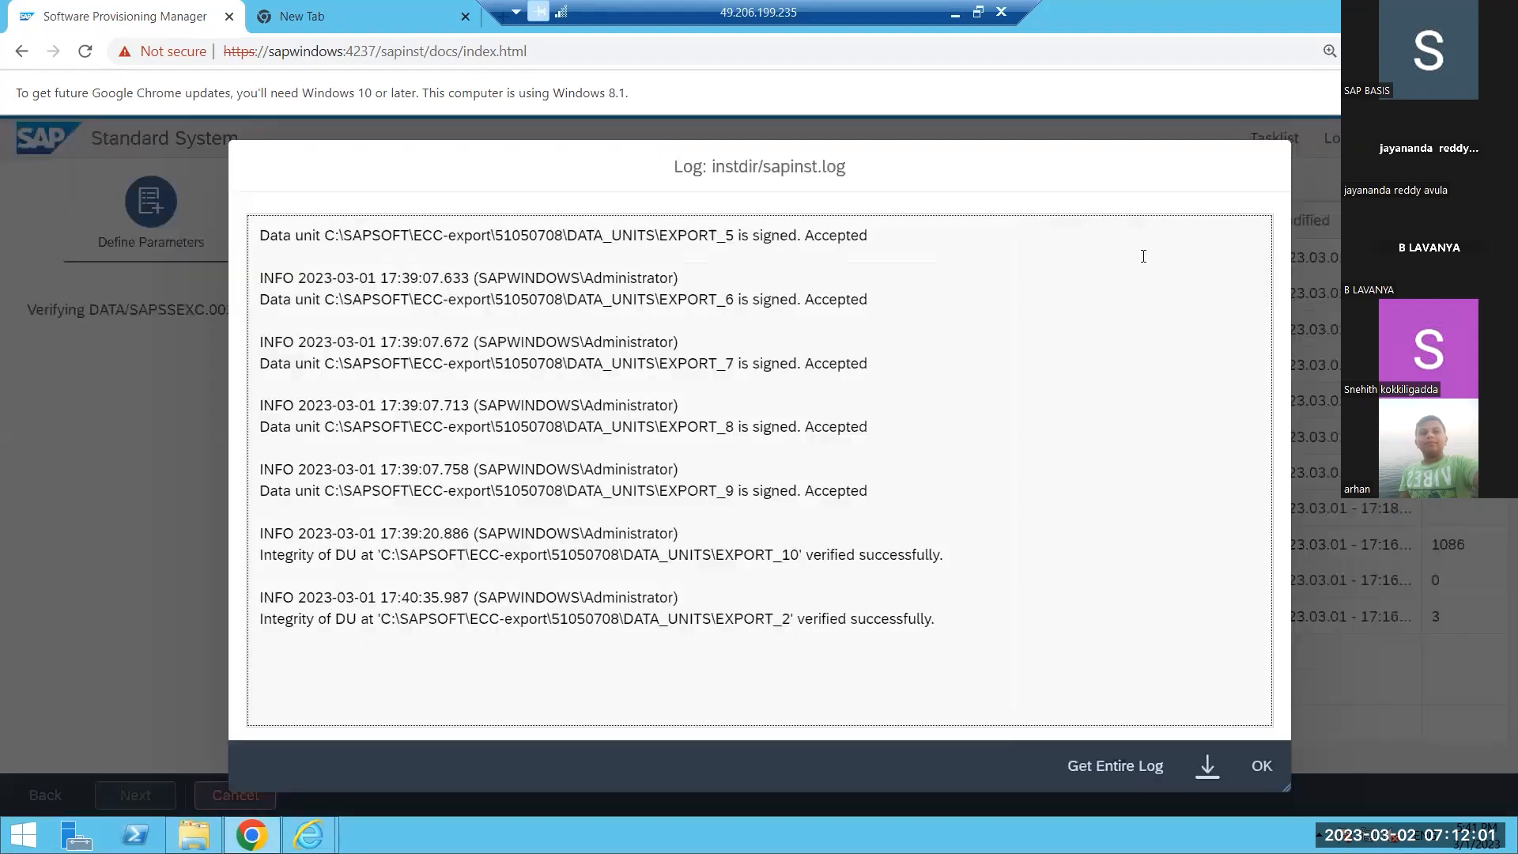
pyautogui.click(1262, 768)
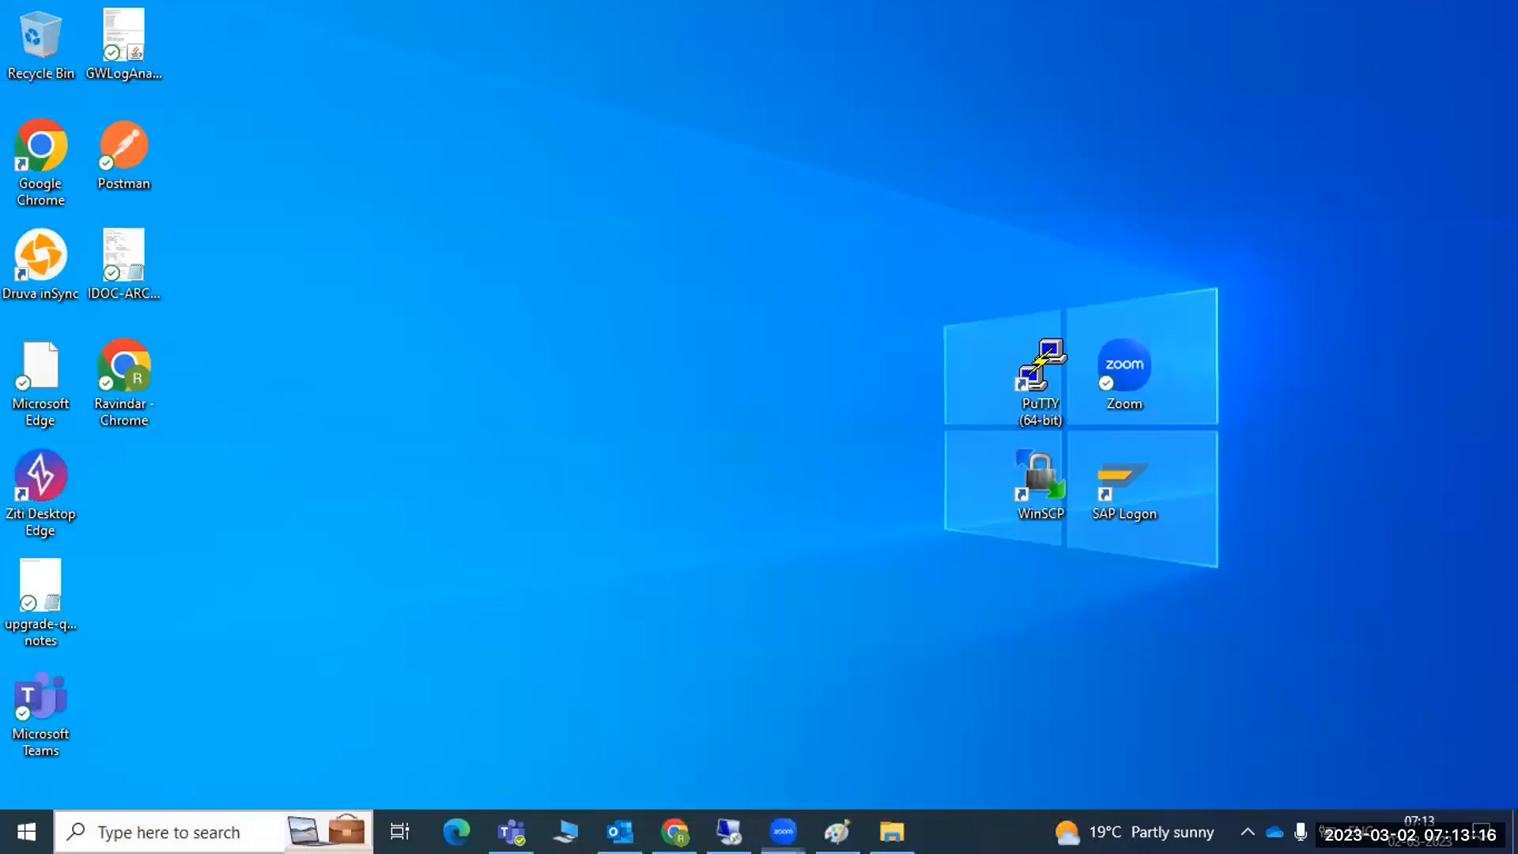
# Launch Microsoft Paint from Windows search
pyautogui.click(154, 819)
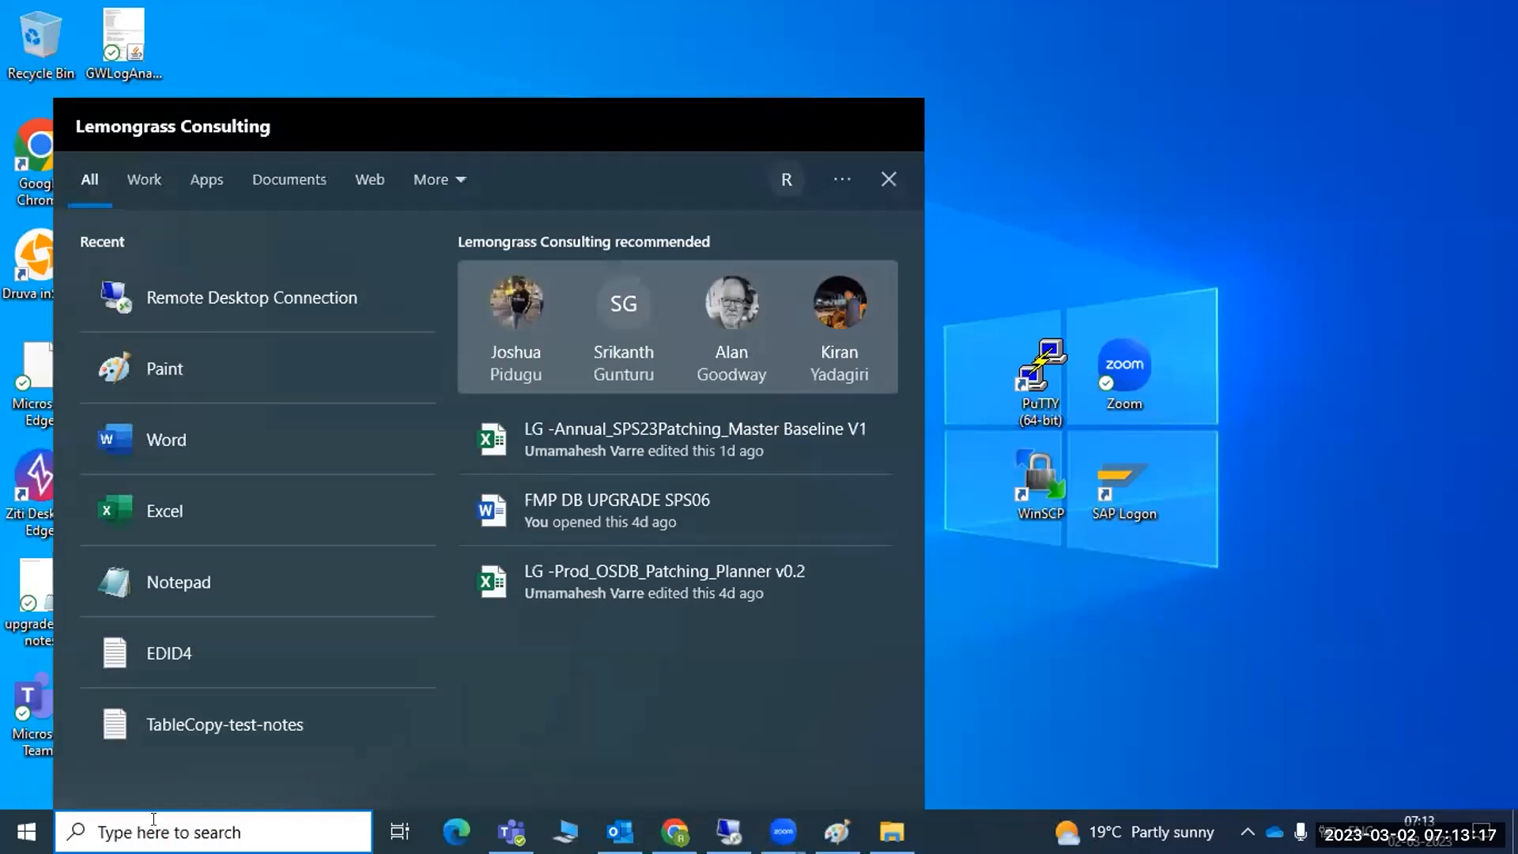
pyautogui.click(188, 391)
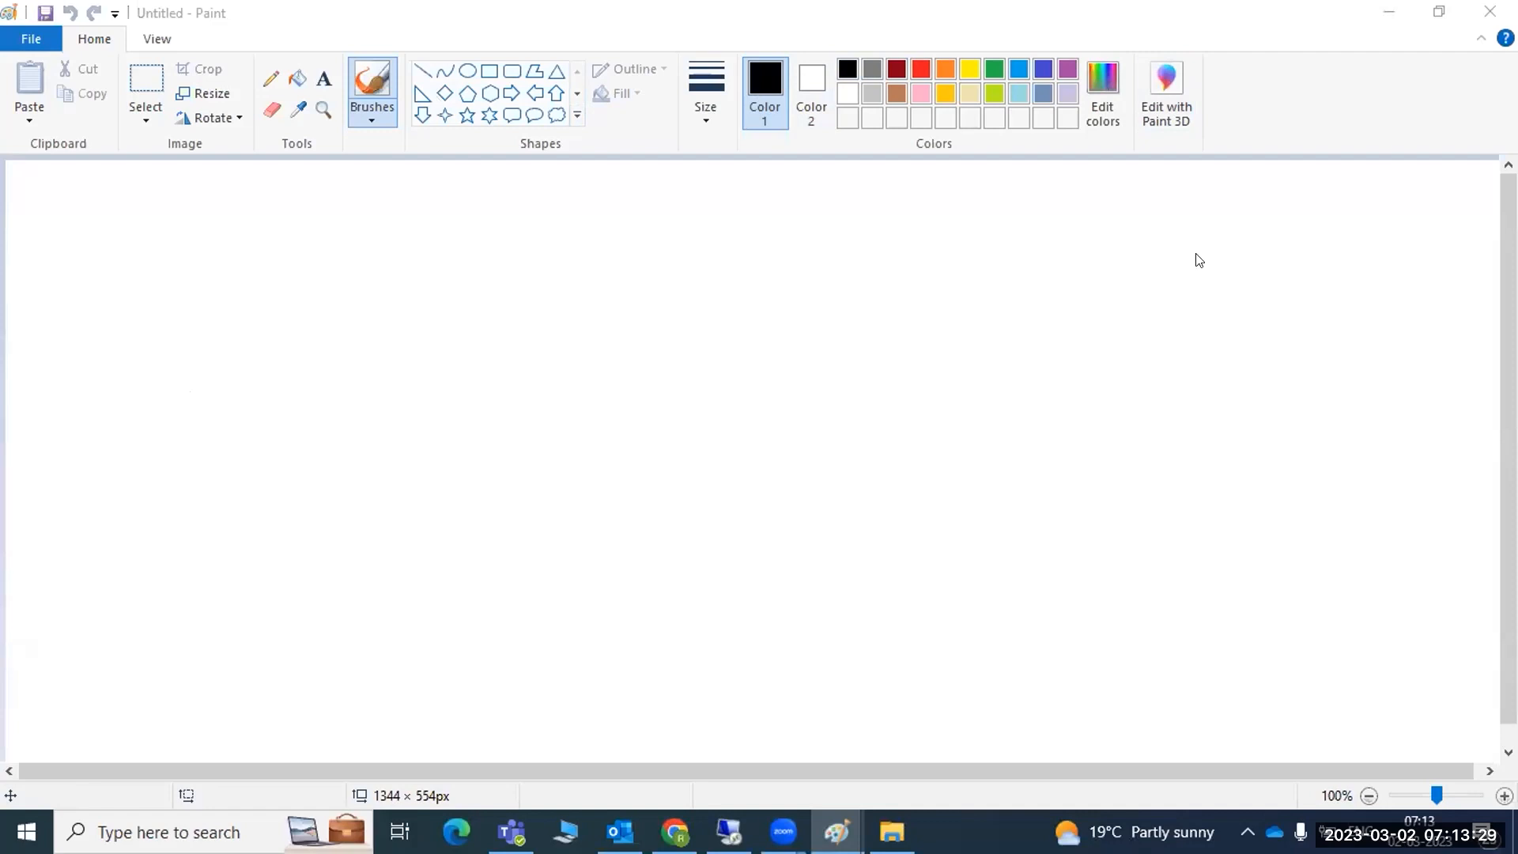
pyautogui.click(488, 72)
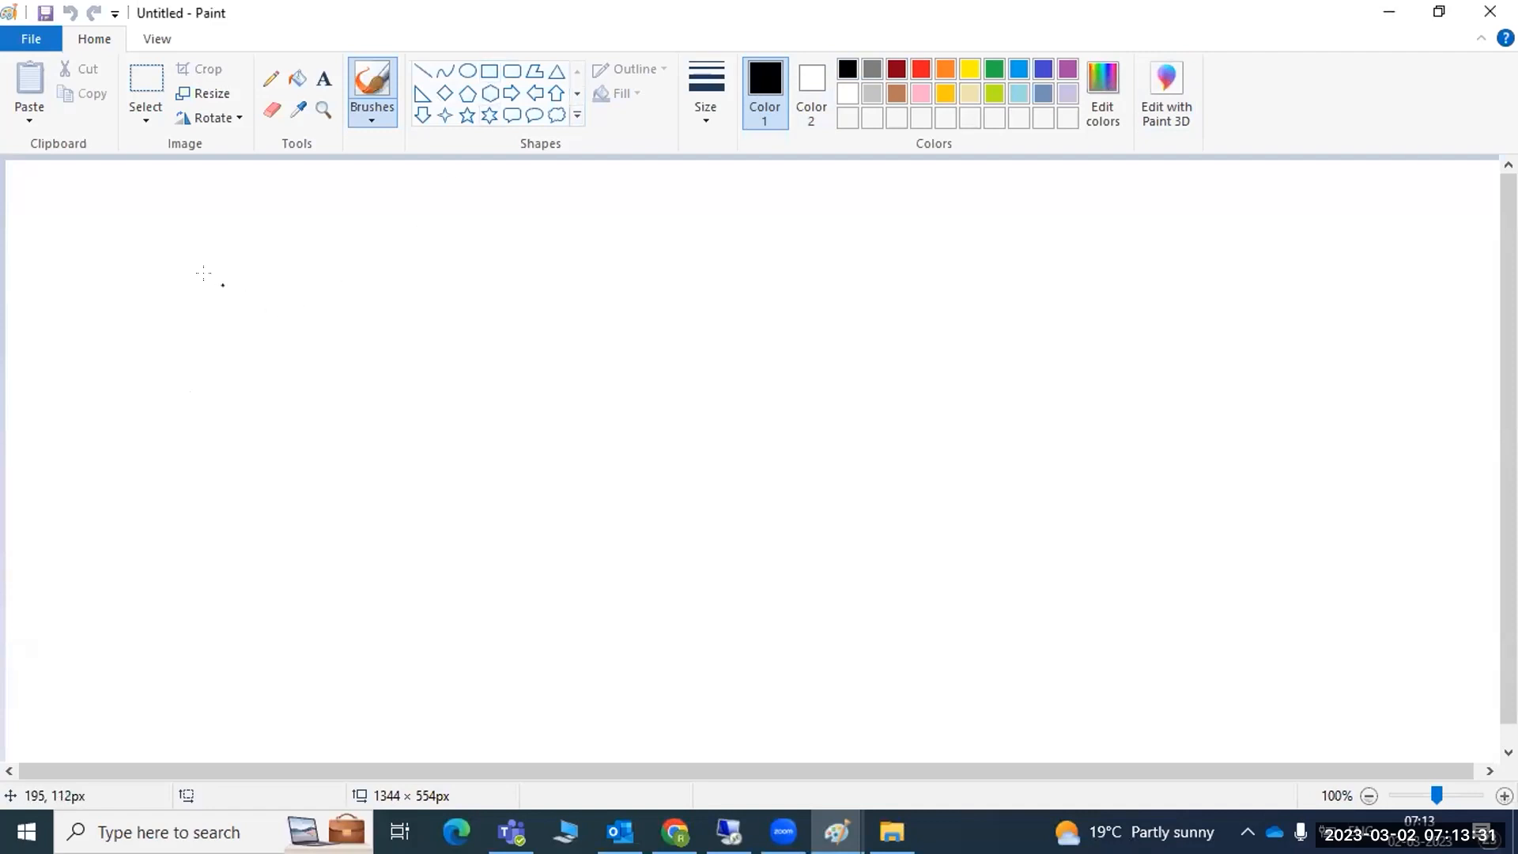
# Draw a large rectangle near the canvas centre and label it SAP
pyautogui.click(488, 72)
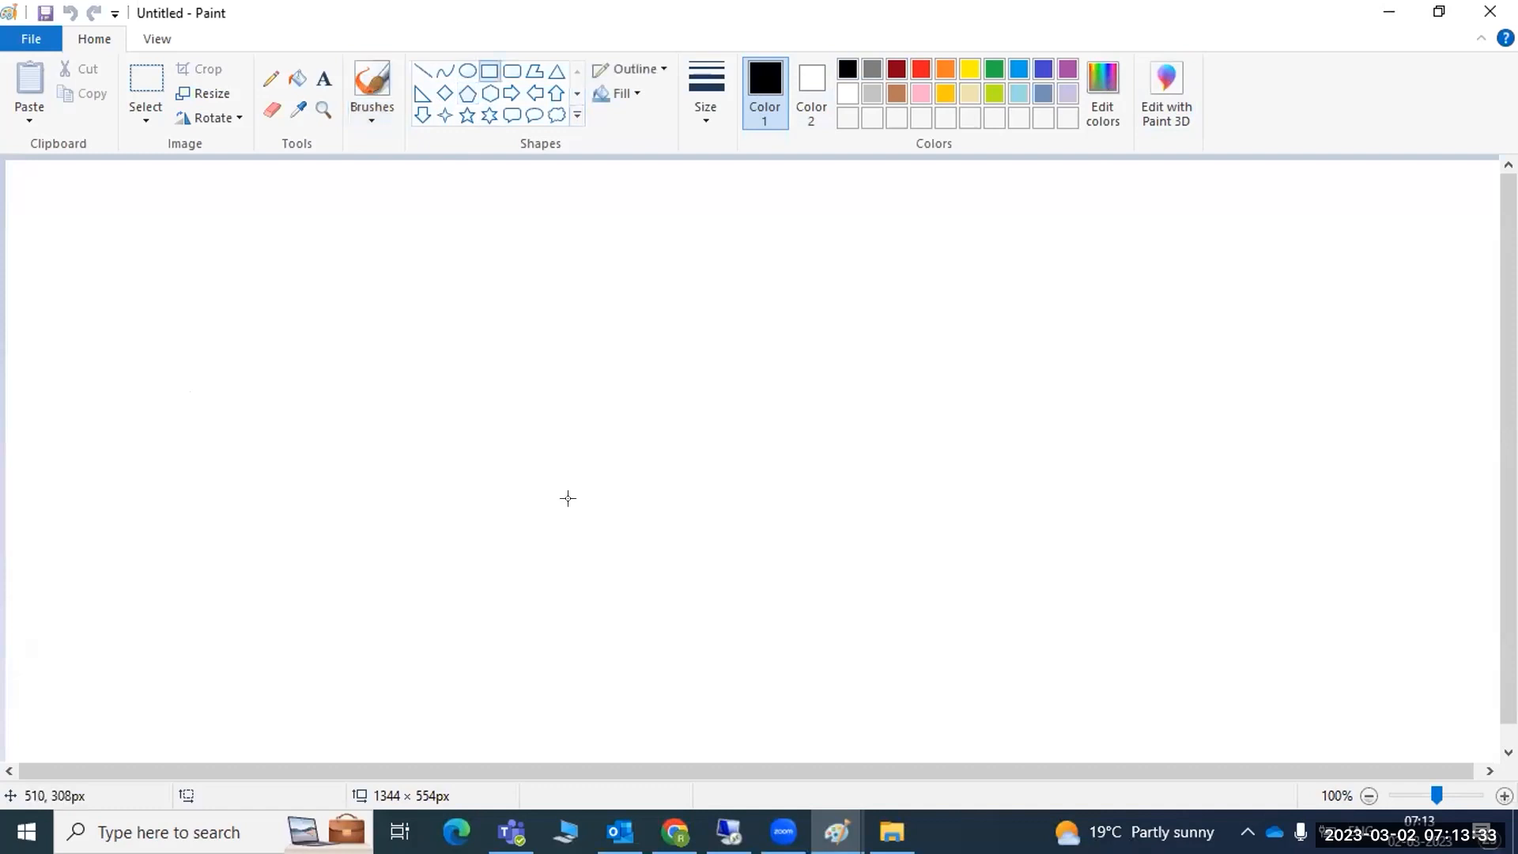
pyautogui.moveTo(566, 375); pyautogui.dragTo(897, 574)
pyautogui.click(323, 78)
pyautogui.click(689, 461)
pyautogui.write('SAP')
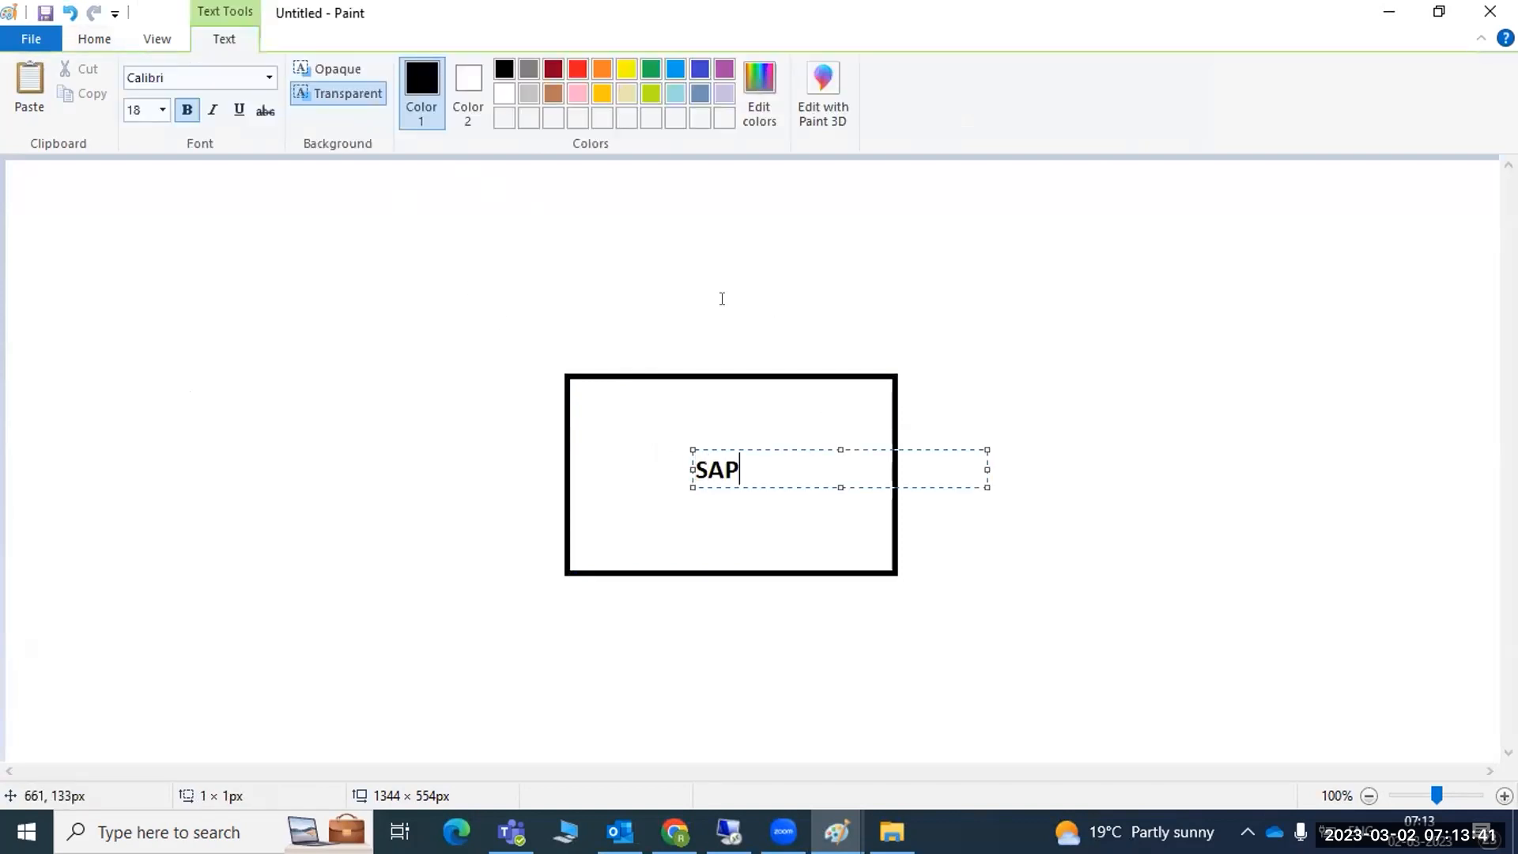
pyautogui.click(329, 261)
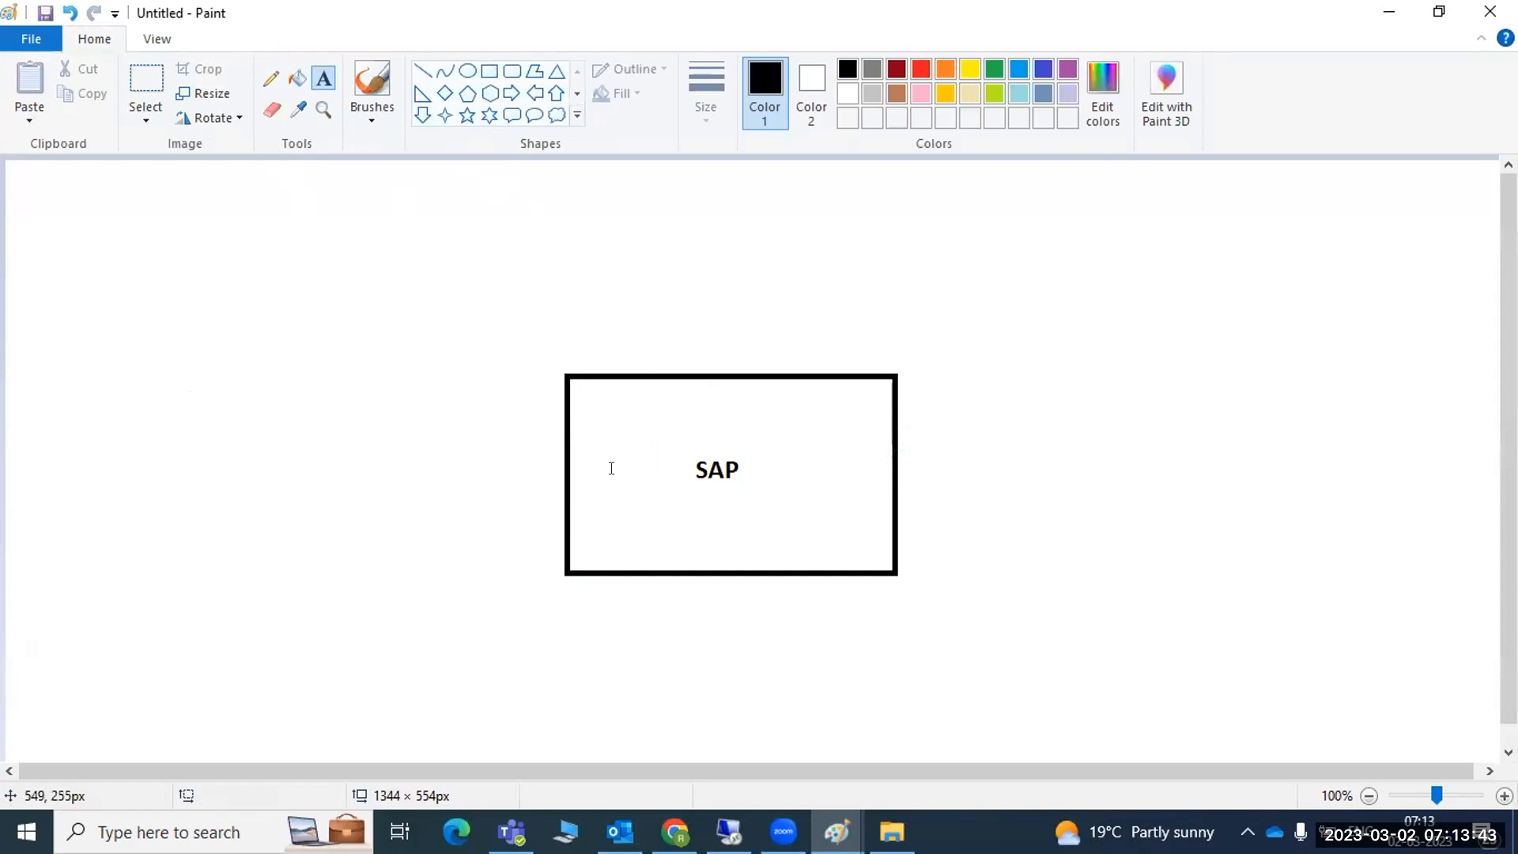
# Draw twelve small rounded boxes around the SAP rectangle
pyautogui.click(506, 71)
pyautogui.moveTo(181, 195); pyautogui.dragTo(226, 228)
pyautogui.moveTo(185, 325); pyautogui.dragTo(221, 373)
pyautogui.moveTo(188, 551); pyautogui.dragTo(218, 581)
pyautogui.moveTo(419, 659); pyautogui.dragTo(463, 692)
pyautogui.moveTo(757, 683); pyautogui.dragTo(811, 719)
pyautogui.moveTo(1230, 684); pyautogui.dragTo(1252, 694)
pyautogui.moveTo(1256, 502); pyautogui.dragTo(1299, 521)
pyautogui.moveTo(1247, 382); pyautogui.dragTo(1264, 389)
pyautogui.moveTo(1155, 287); pyautogui.dragTo(1190, 302)
pyautogui.moveTo(998, 208); pyautogui.dragTo(1018, 215)
pyautogui.moveTo(820, 207); pyautogui.dragTo(839, 219)
pyautogui.moveTo(531, 208); pyautogui.dragTo(556, 224)
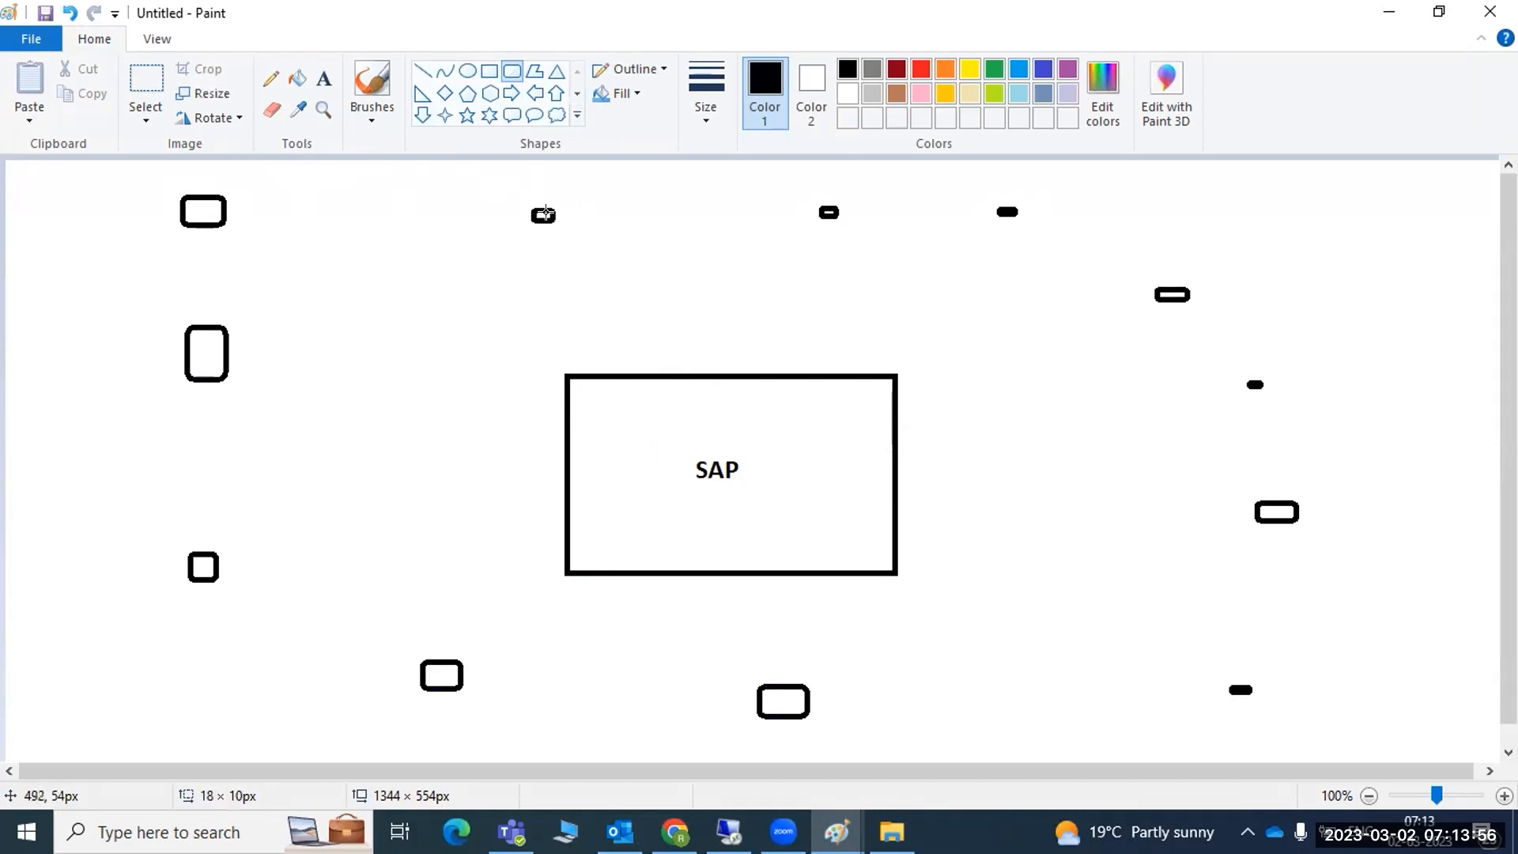
# Connect each surrounding box to the SAP rectangle with straight lines
pyautogui.click(422, 70)
pyautogui.moveTo(224, 221)
pyautogui.mouseDown()
pyautogui.moveTo(498, 329)
pyautogui.moveTo(572, 368)
pyautogui.moveTo(546, 379)
pyautogui.moveTo(567, 380)
pyautogui.mouseUp()
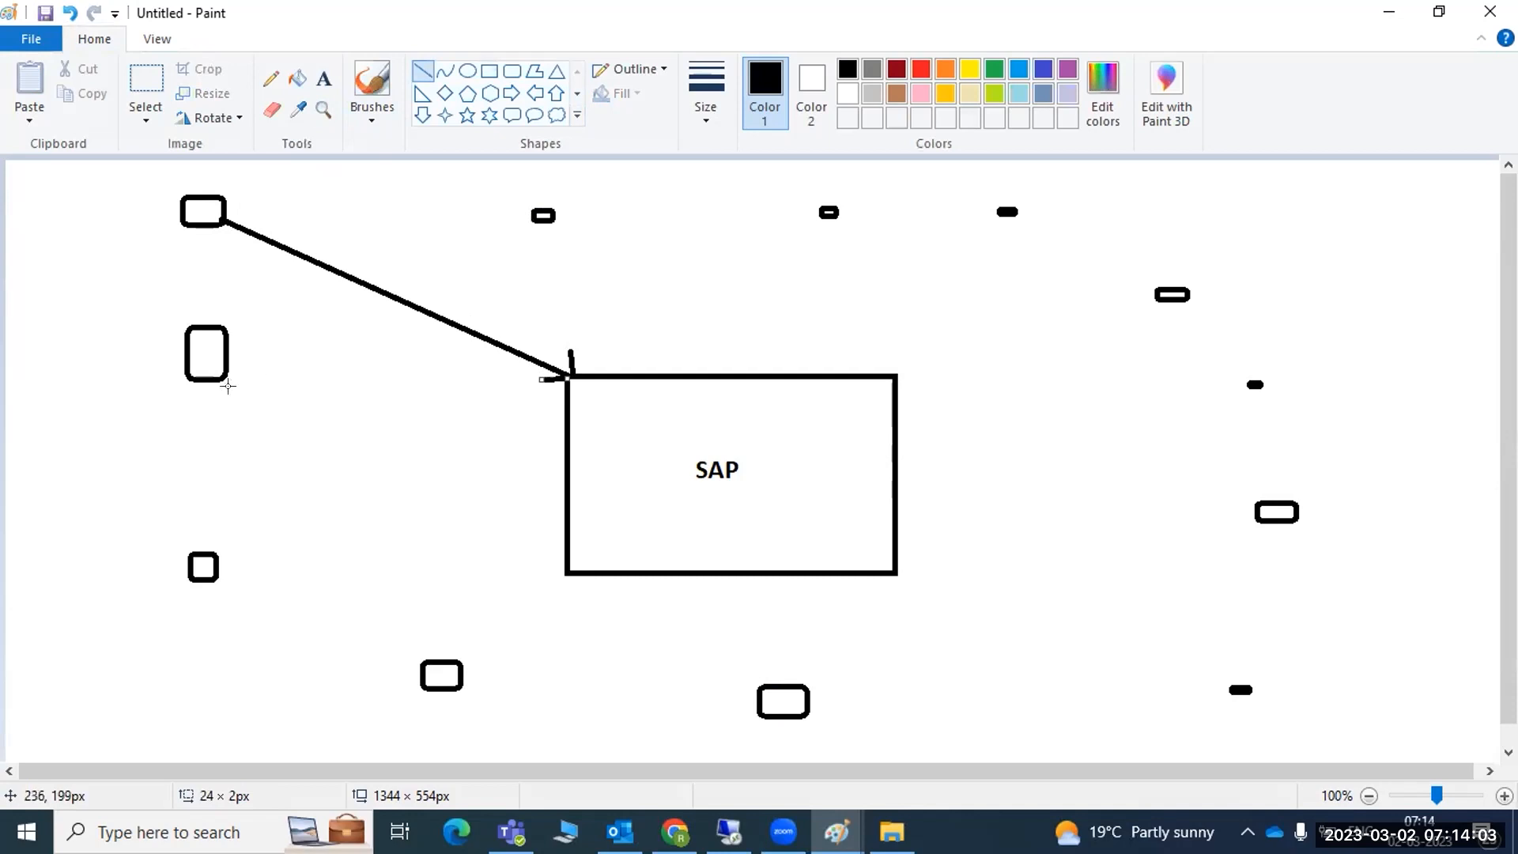
pyautogui.moveTo(224, 378); pyautogui.dragTo(566, 419)
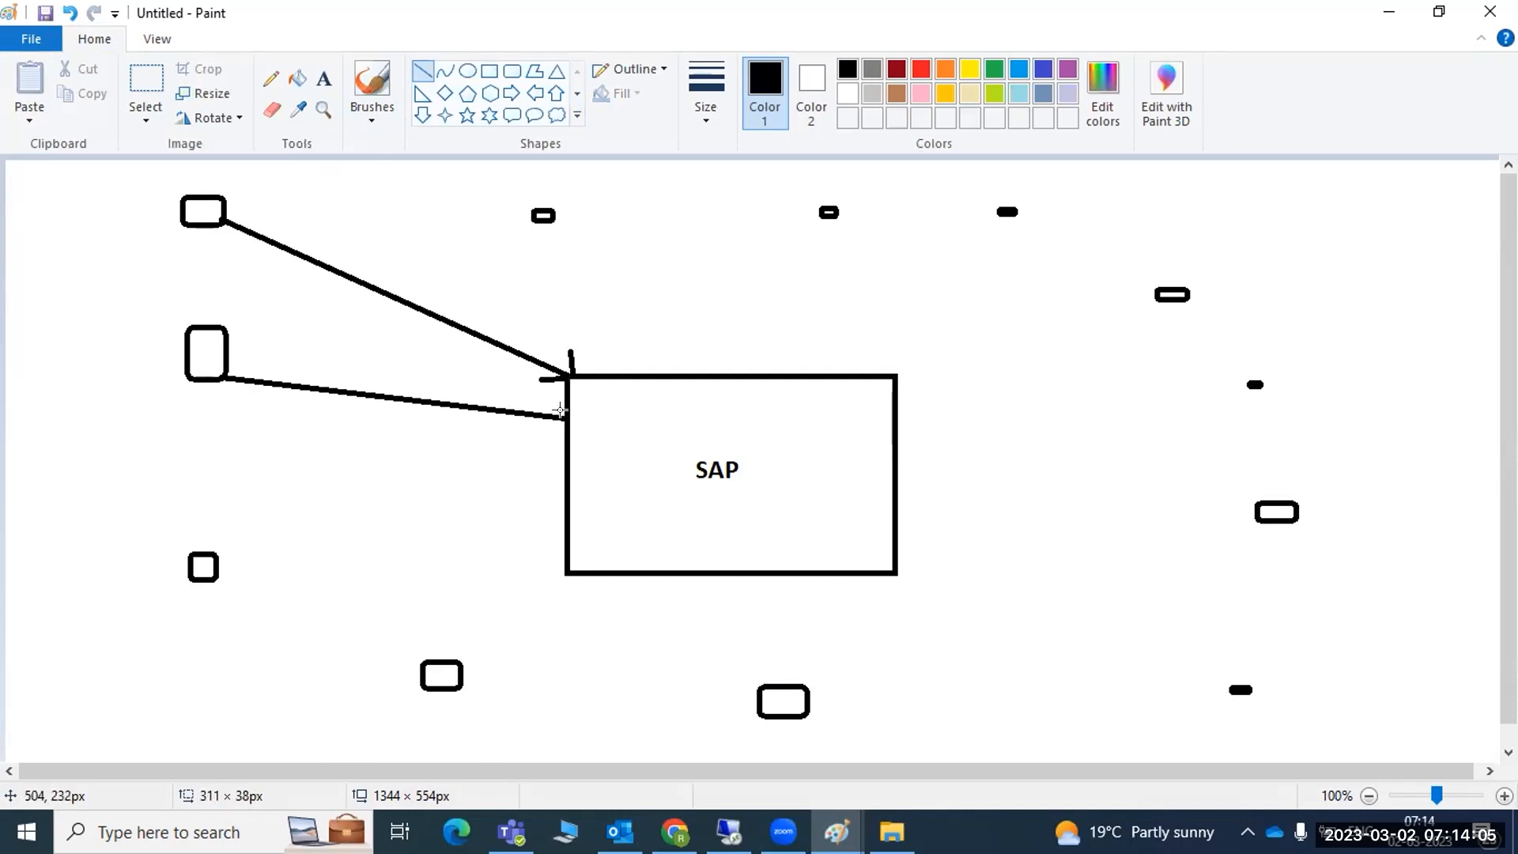
pyautogui.moveTo(223, 577)
pyautogui.mouseDown()
pyautogui.moveTo(495, 491)
pyautogui.moveTo(571, 483)
pyautogui.mouseUp()
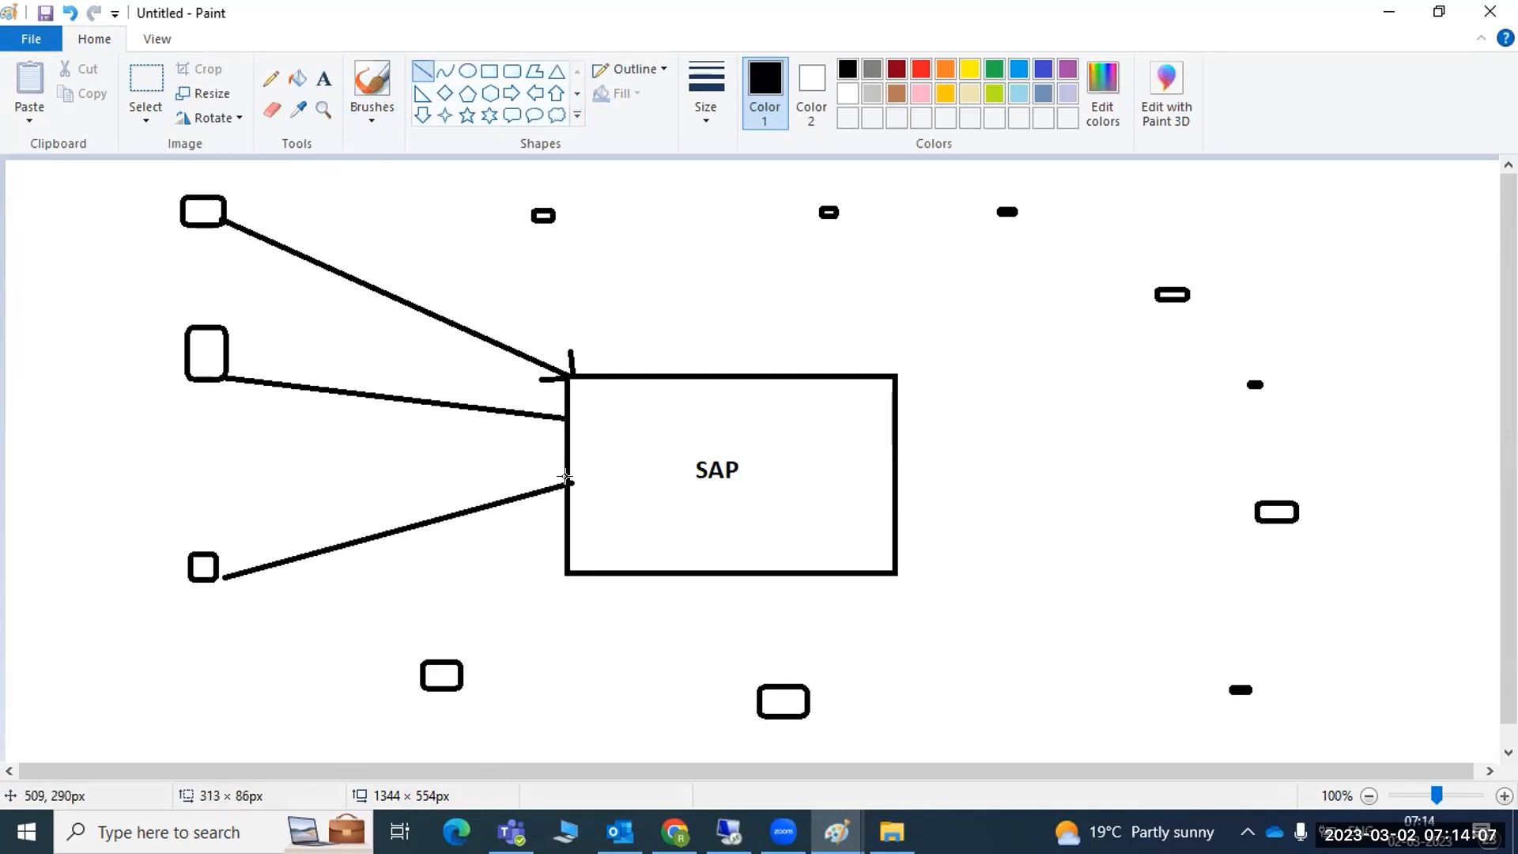
pyautogui.moveTo(461, 673)
pyautogui.mouseDown()
pyautogui.moveTo(539, 632)
pyautogui.moveTo(577, 578)
pyautogui.mouseUp()
pyautogui.moveTo(766, 687); pyautogui.dragTo(764, 569)
pyautogui.moveTo(1240, 688); pyautogui.dragTo(894, 575)
pyautogui.moveTo(1256, 512); pyautogui.dragTo(890, 441)
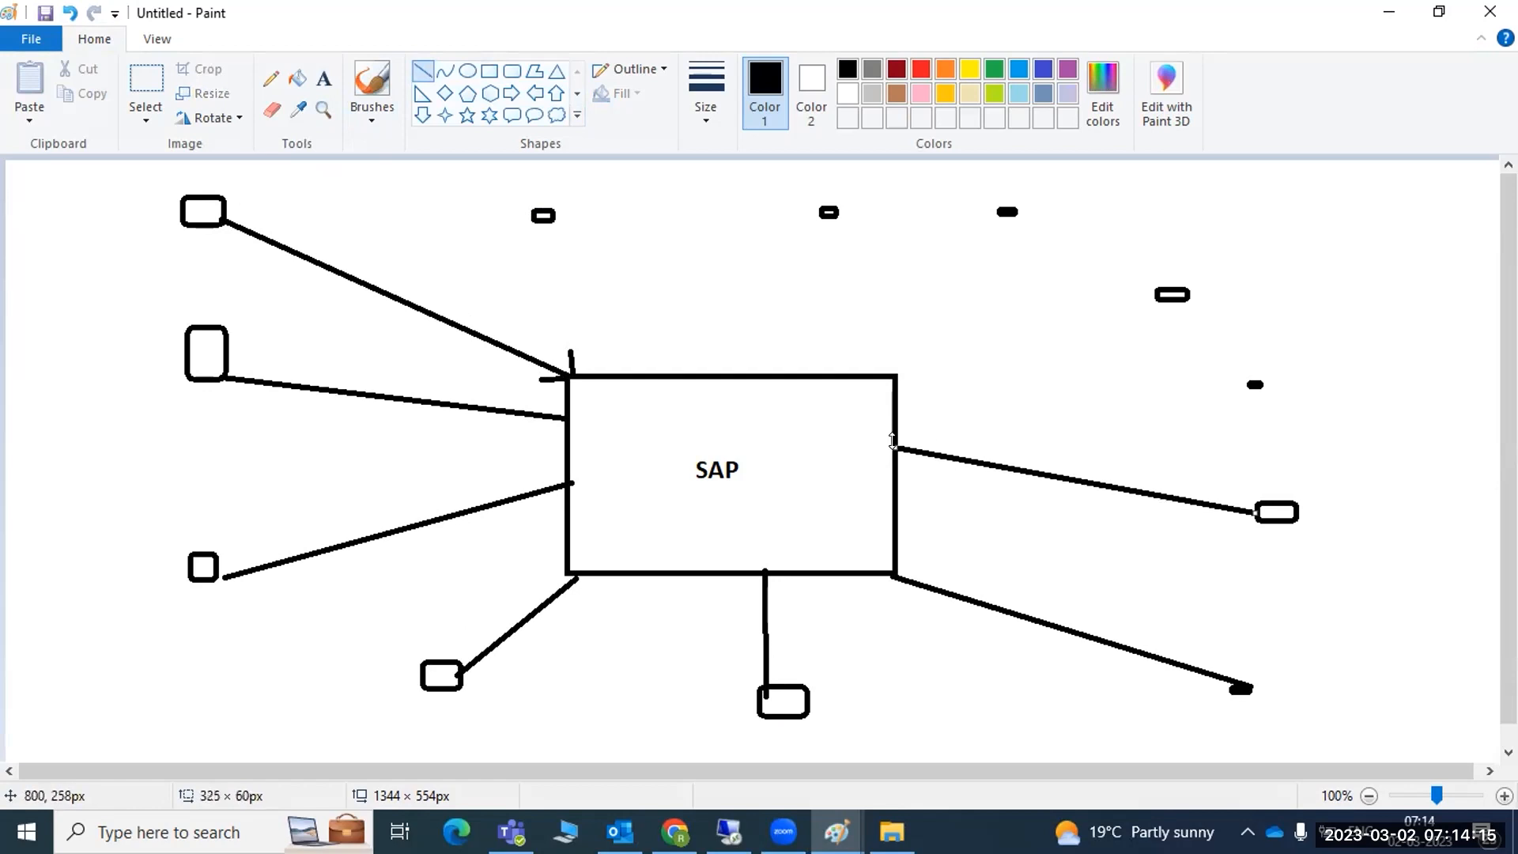
pyautogui.moveTo(1255, 385); pyautogui.dragTo(897, 399)
pyautogui.moveTo(1155, 299)
pyautogui.mouseDown()
pyautogui.moveTo(902, 352)
pyautogui.moveTo(894, 370)
pyautogui.mouseUp()
pyautogui.moveTo(998, 212); pyautogui.dragTo(811, 368)
pyautogui.moveTo(827, 216); pyautogui.dragTo(787, 374)
pyautogui.moveTo(547, 209); pyautogui.dragTo(692, 380)
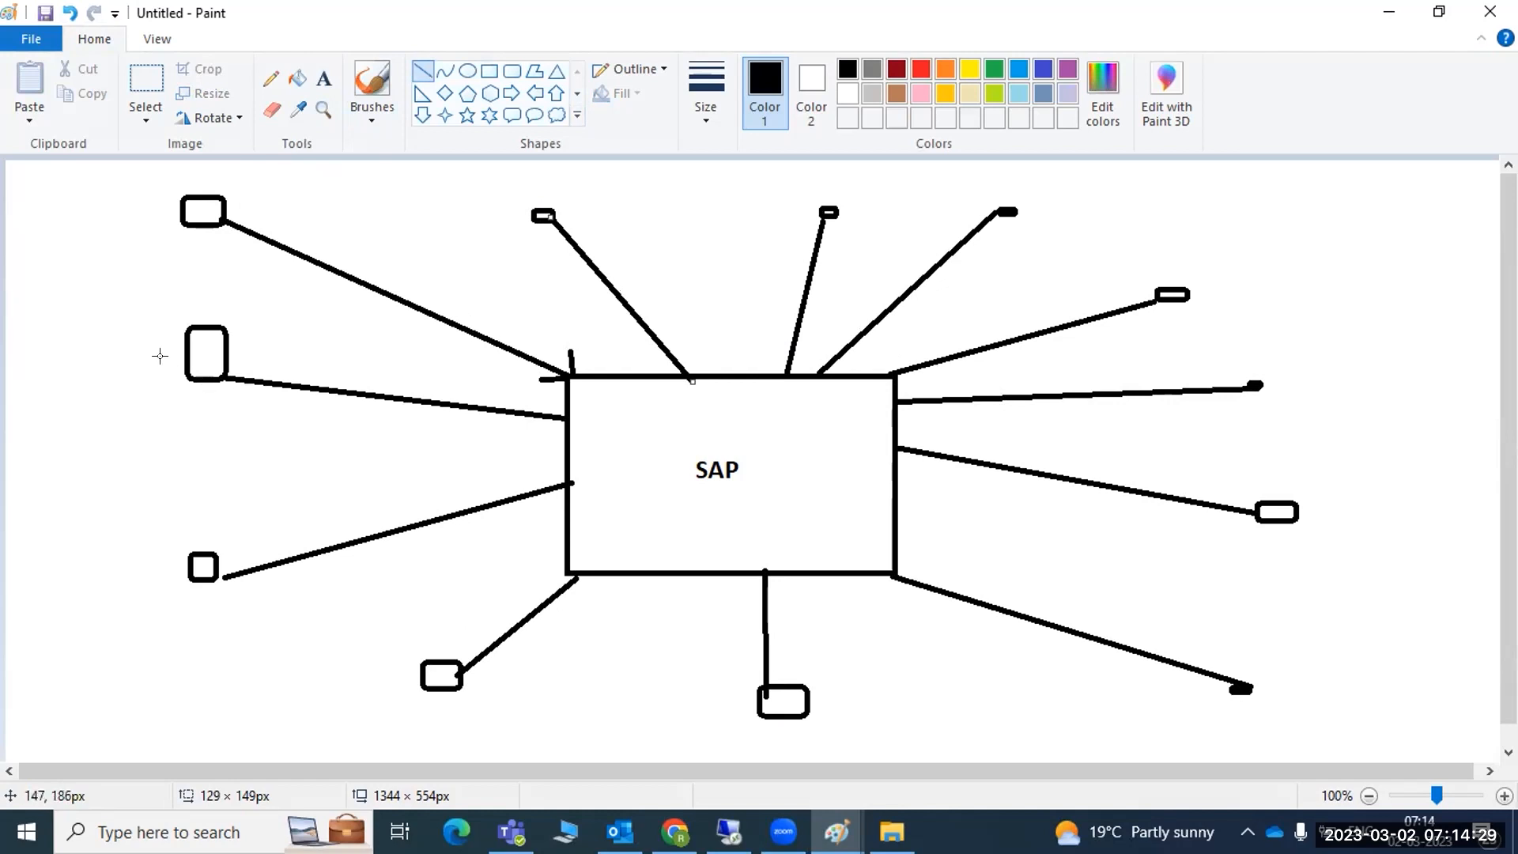
pyautogui.moveTo(167, 355); pyautogui.dragTo(201, 346)
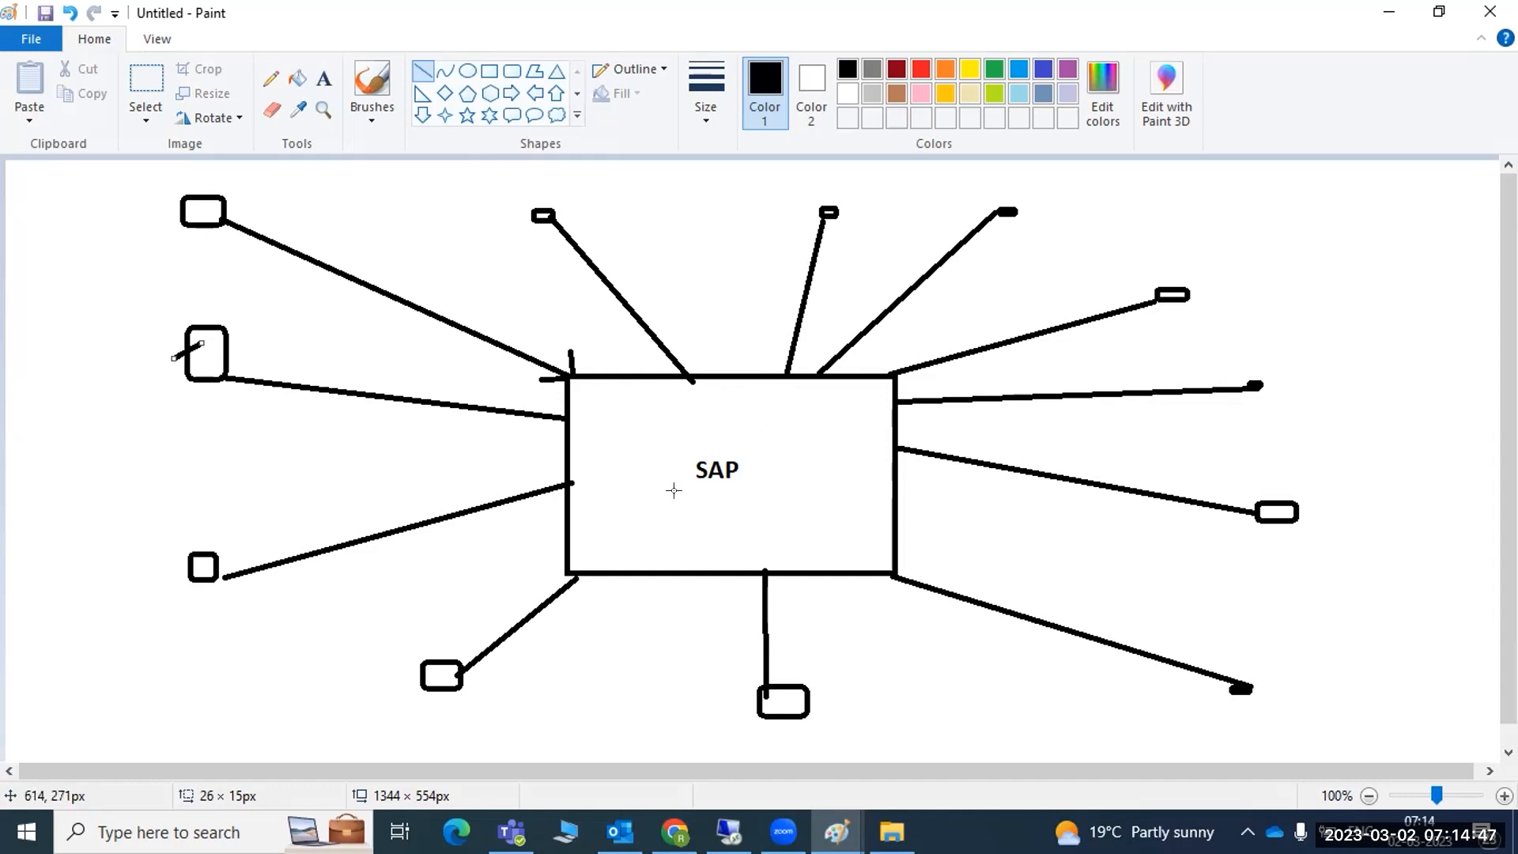
# Strike through the lower-left connector with a short diagonal line, then begin closing Paint
pyautogui.moveTo(265, 540); pyautogui.dragTo(318, 586)
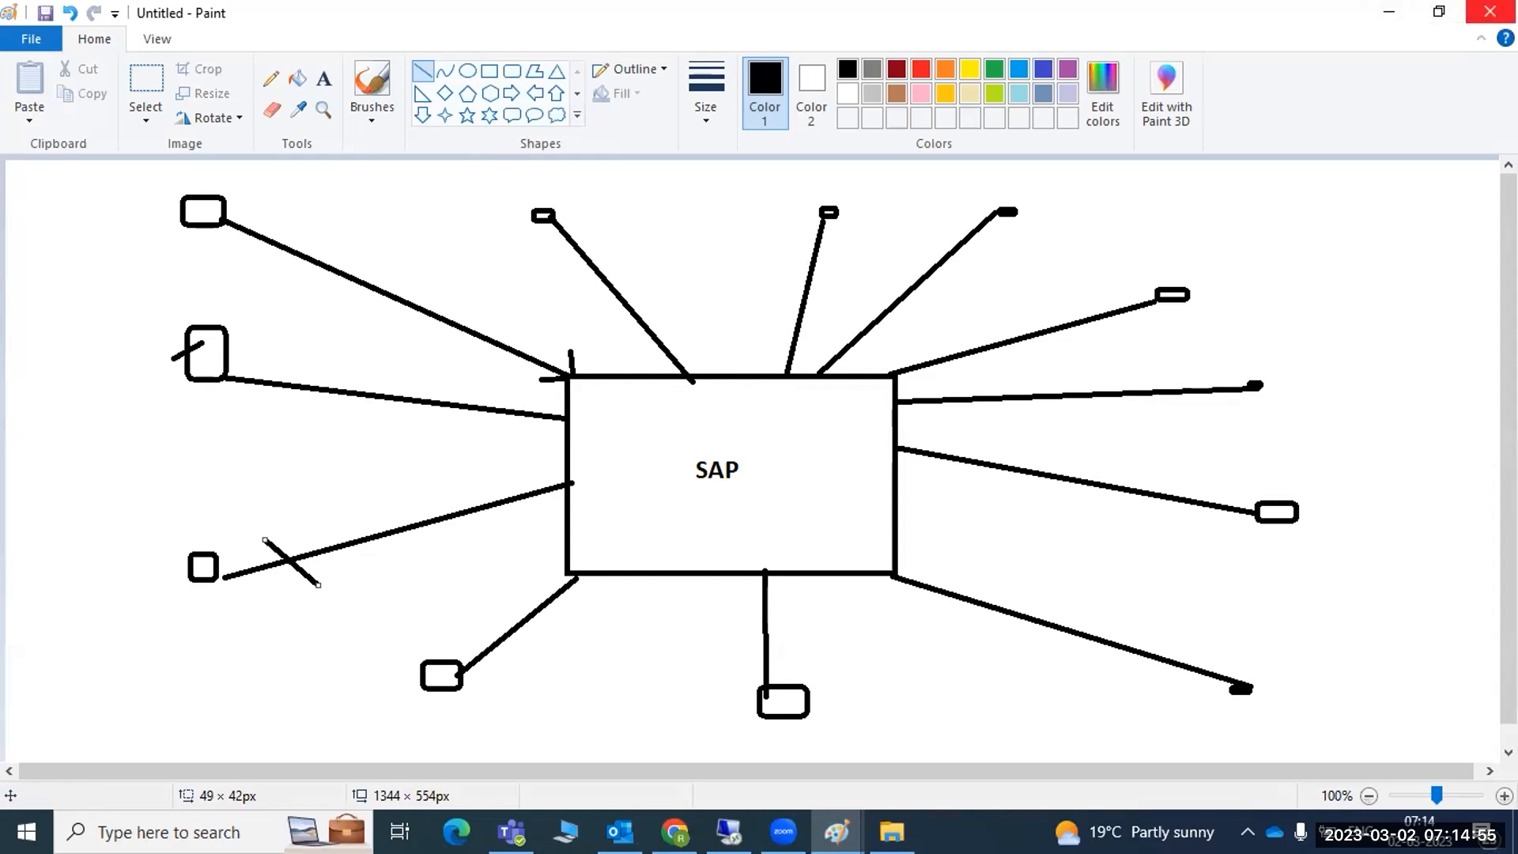
pyautogui.click(1489, 11)
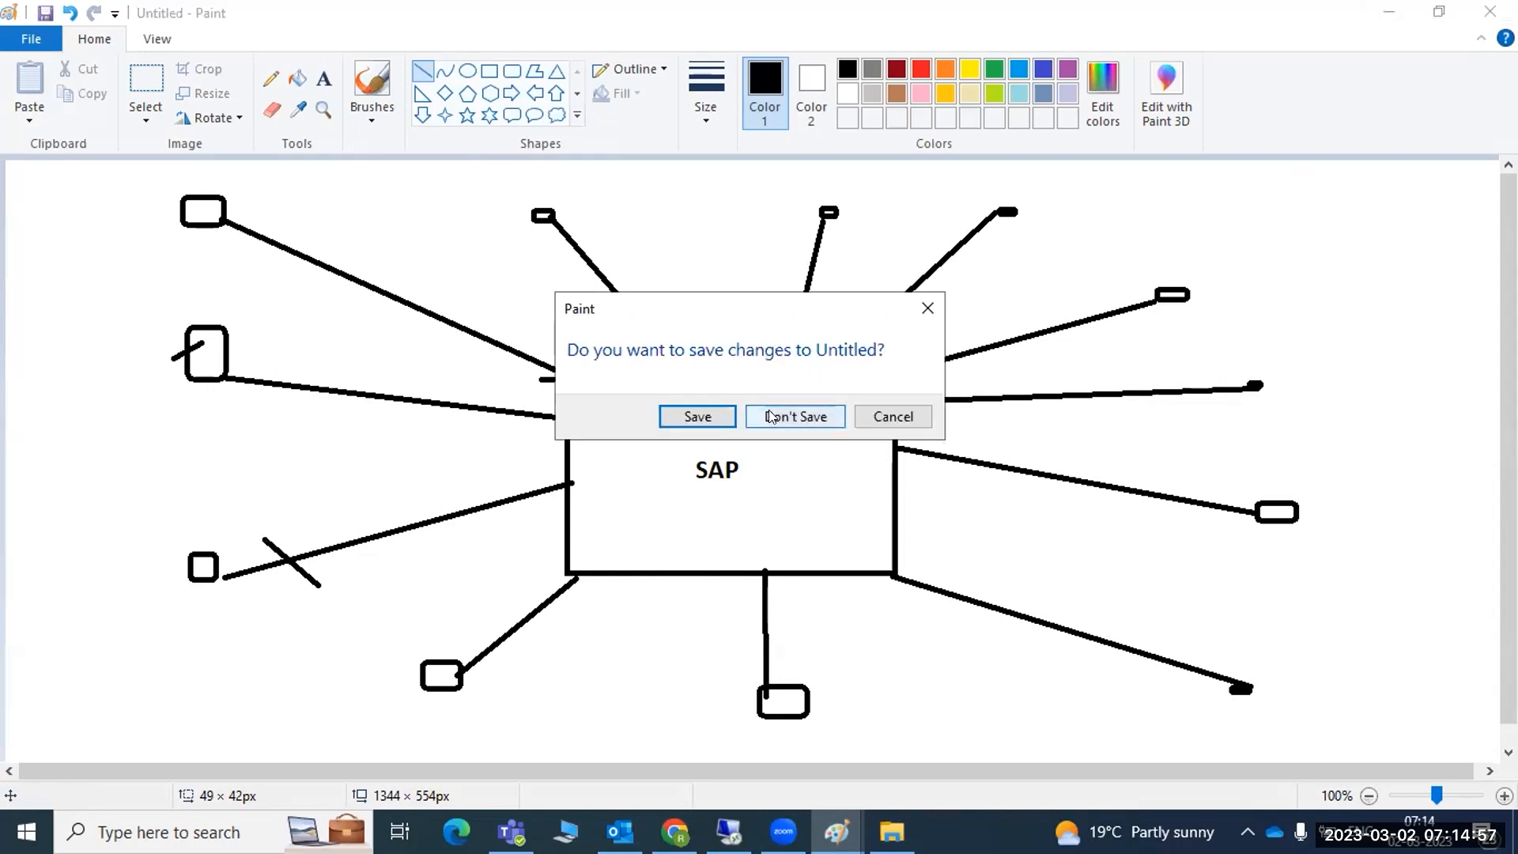
# Cancel the first save prompt, then close Paint again, discarding the Untitled sketch with Don't Save
pyautogui.click(860, 418)
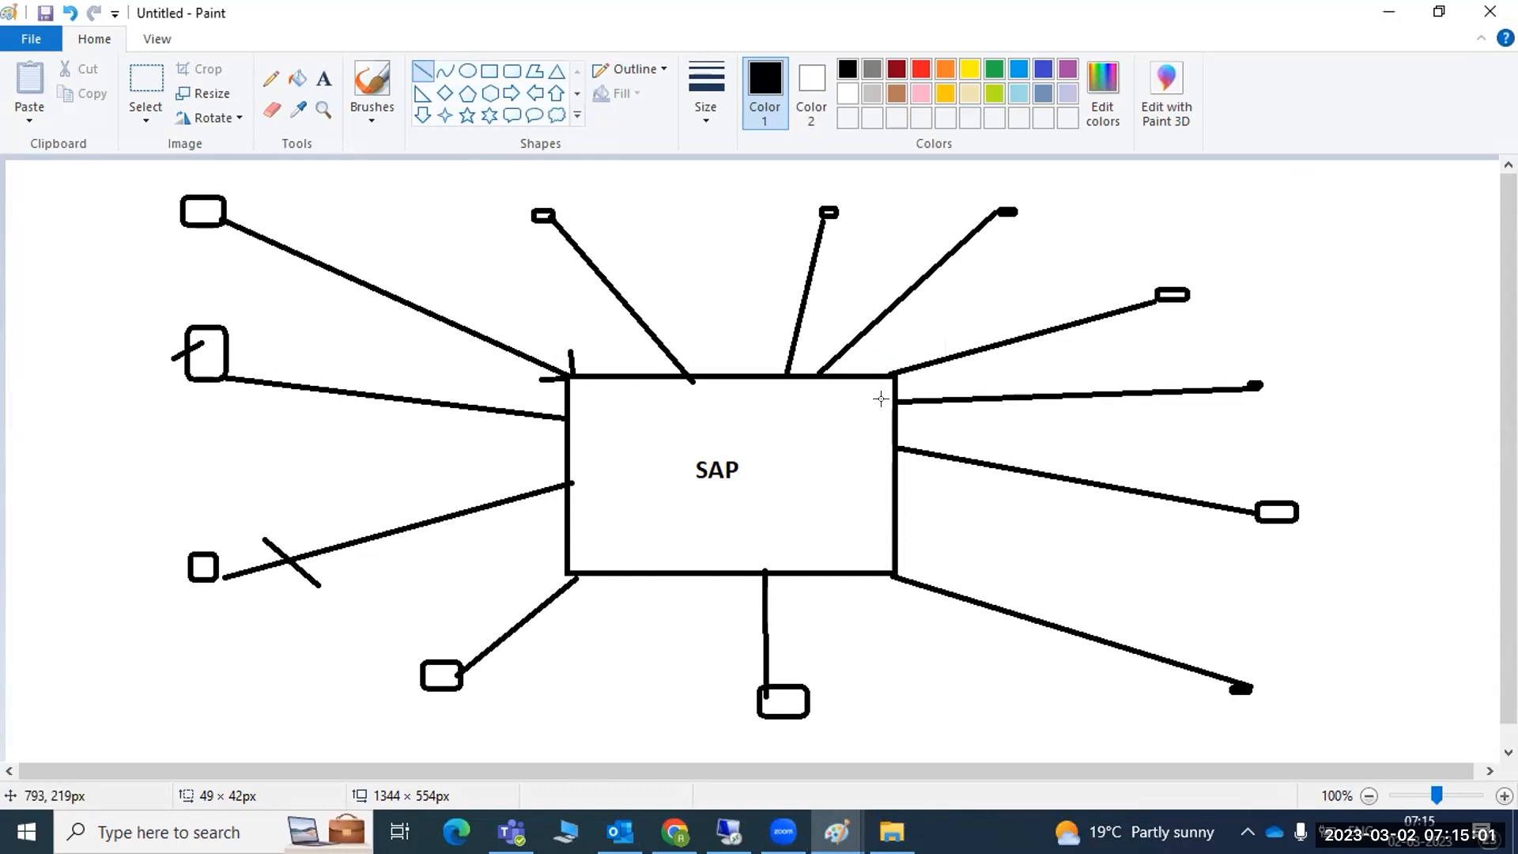
pyautogui.click(1489, 11)
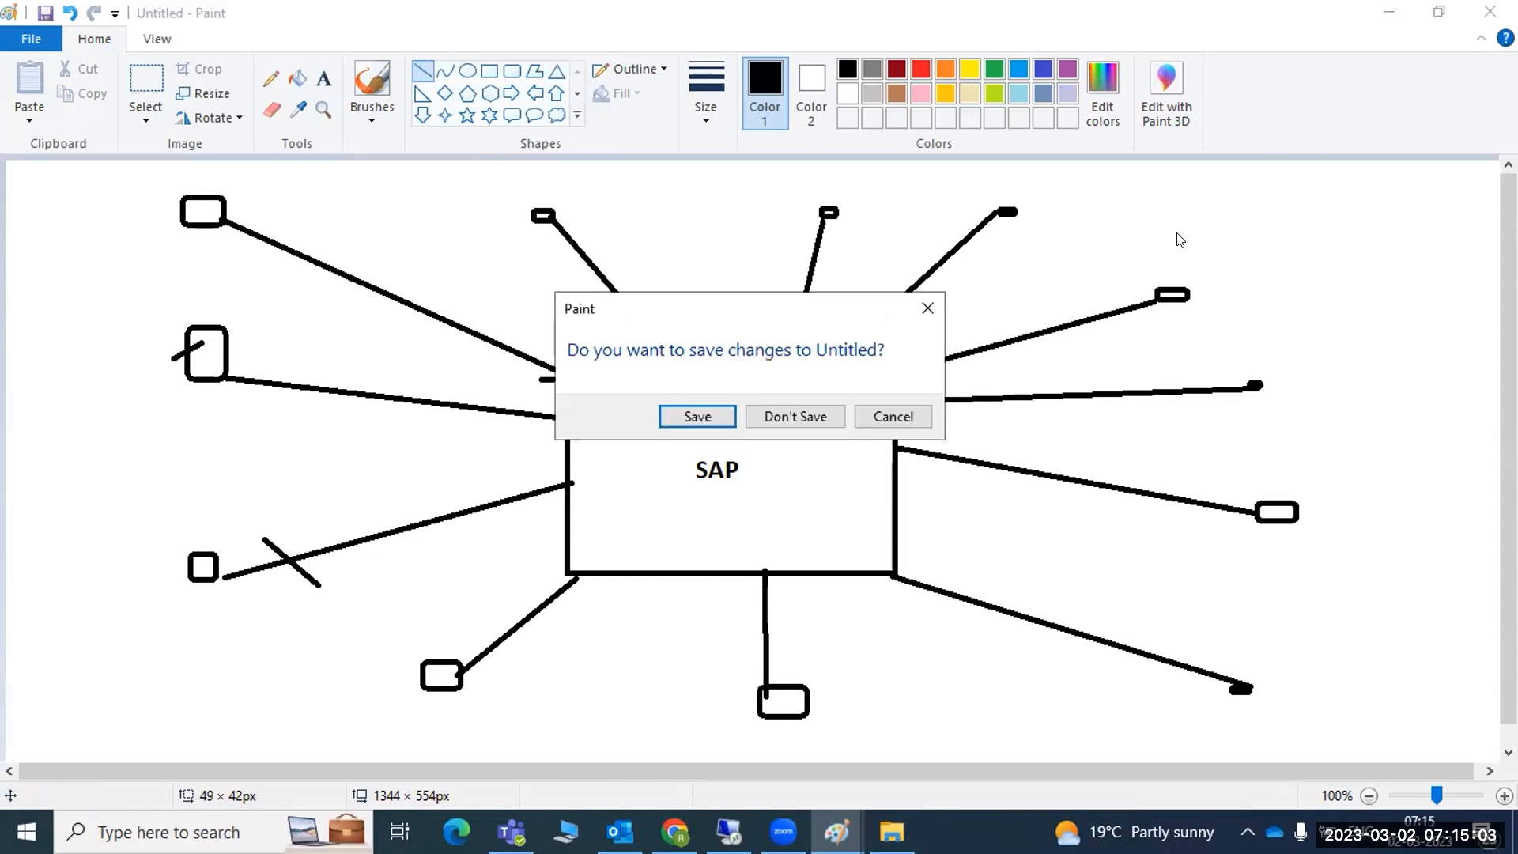
pyautogui.click(794, 415)
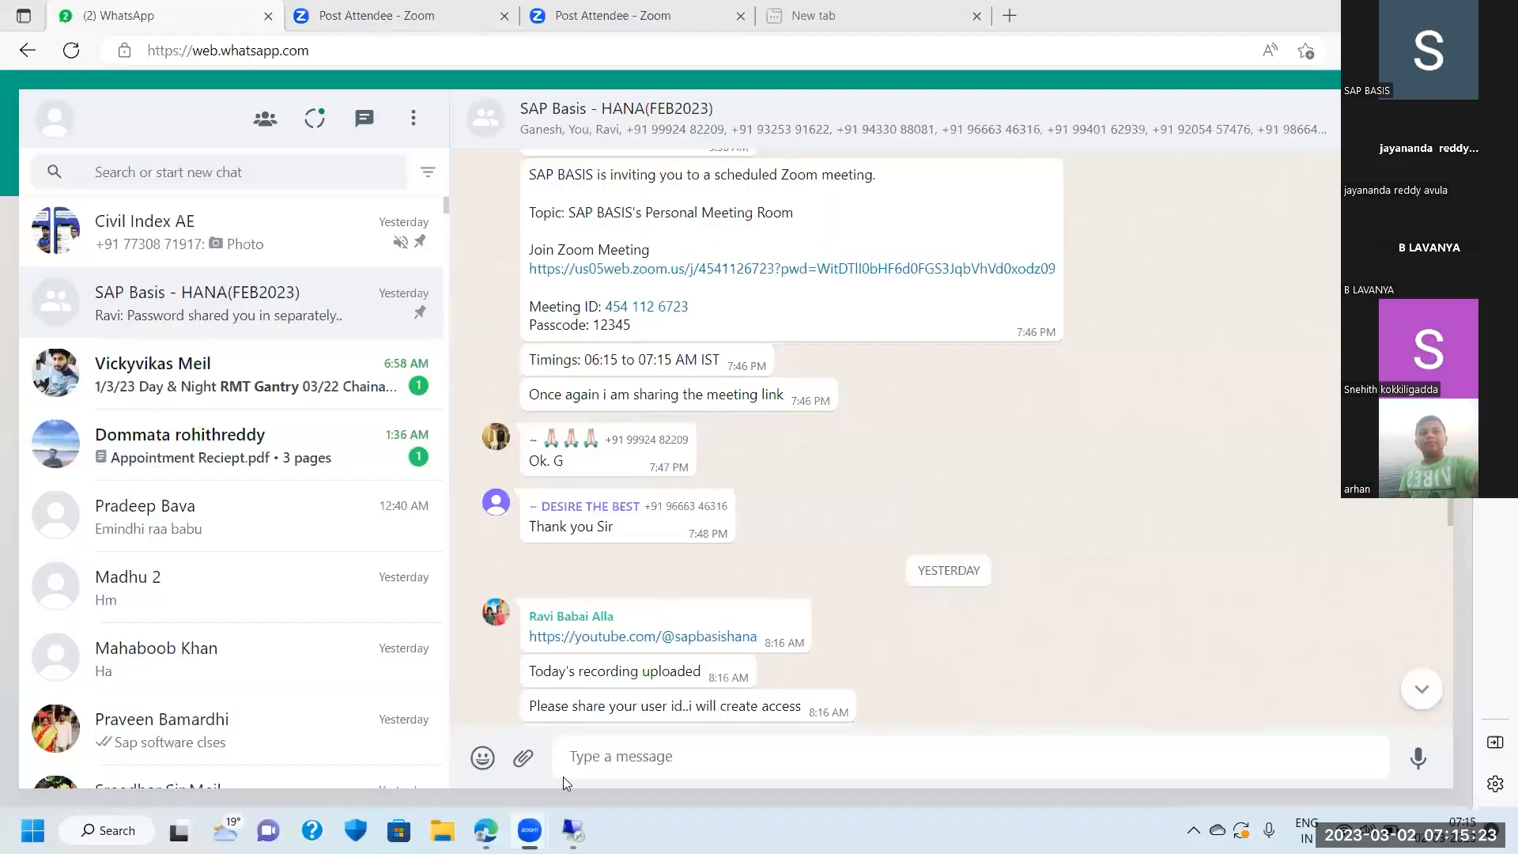
# Bring the Remote Desktop session running the SAP installer back to the front from the taskbar
pyautogui.moveTo(572, 830)
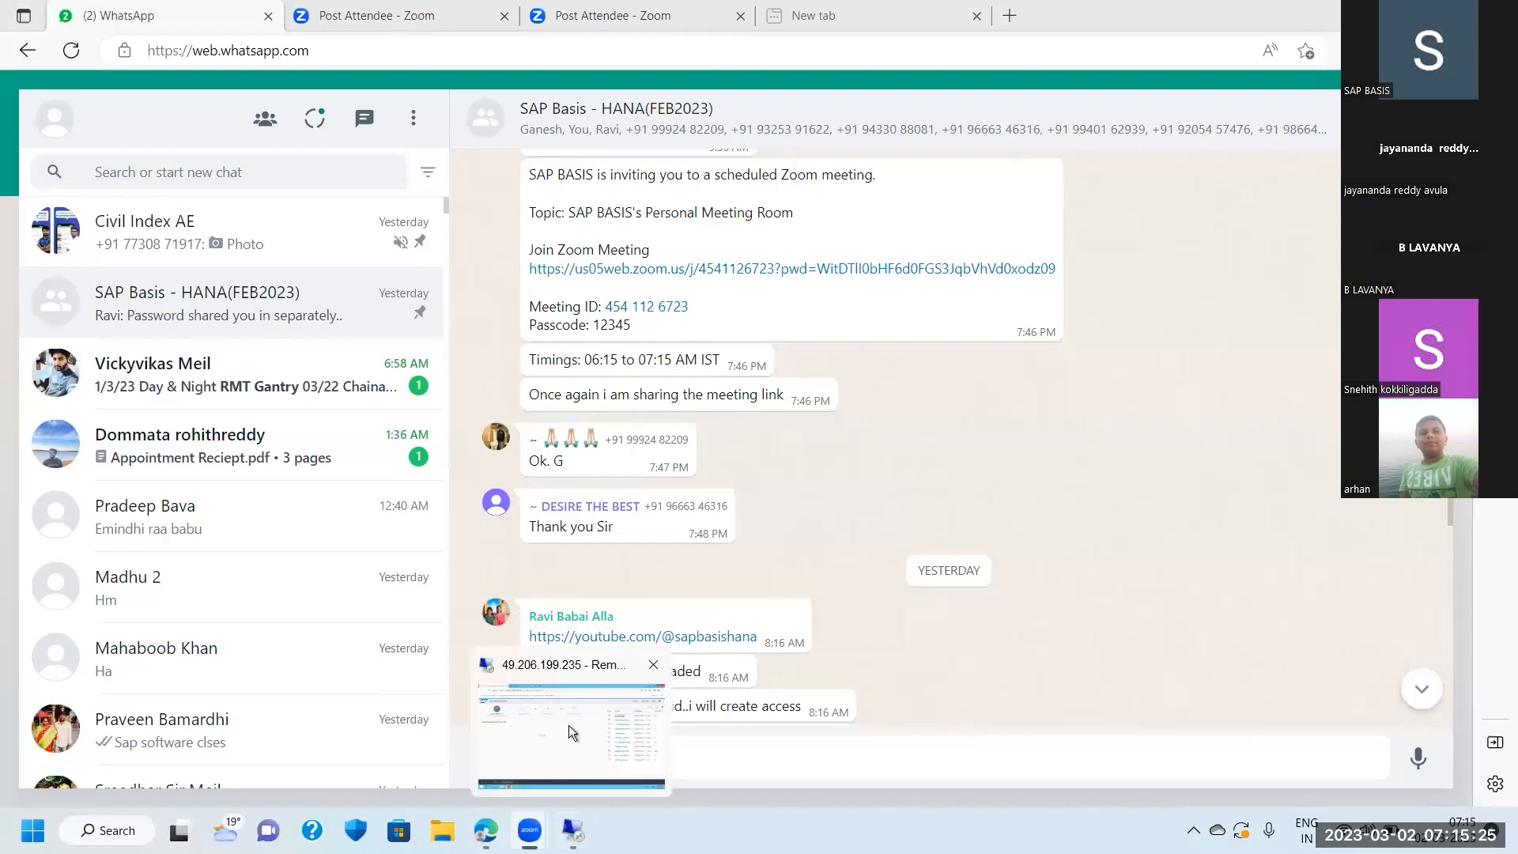
pyautogui.click(567, 724)
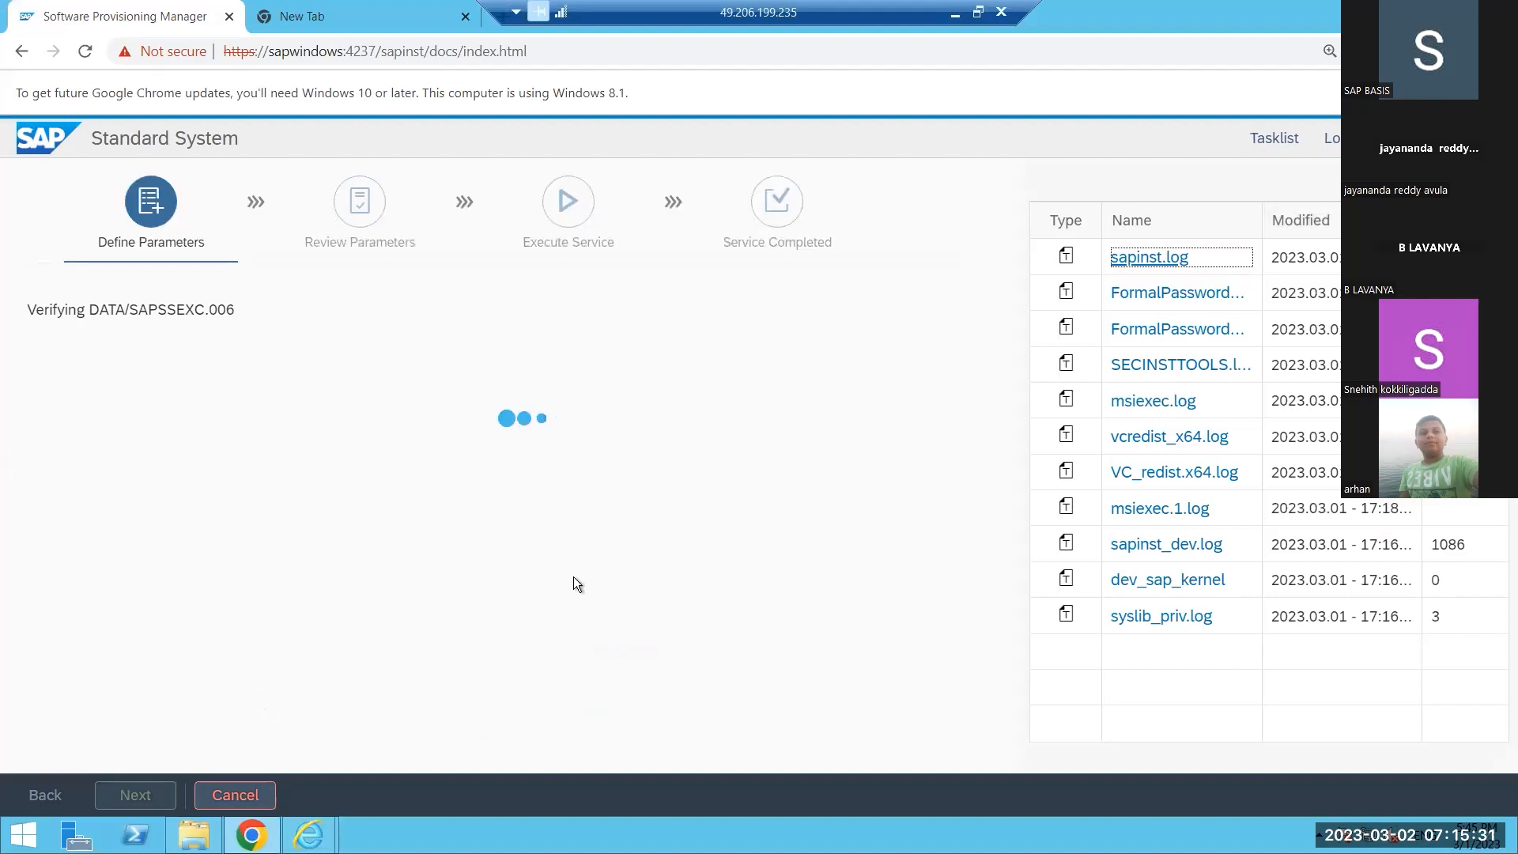
pyautogui.click(1146, 257)
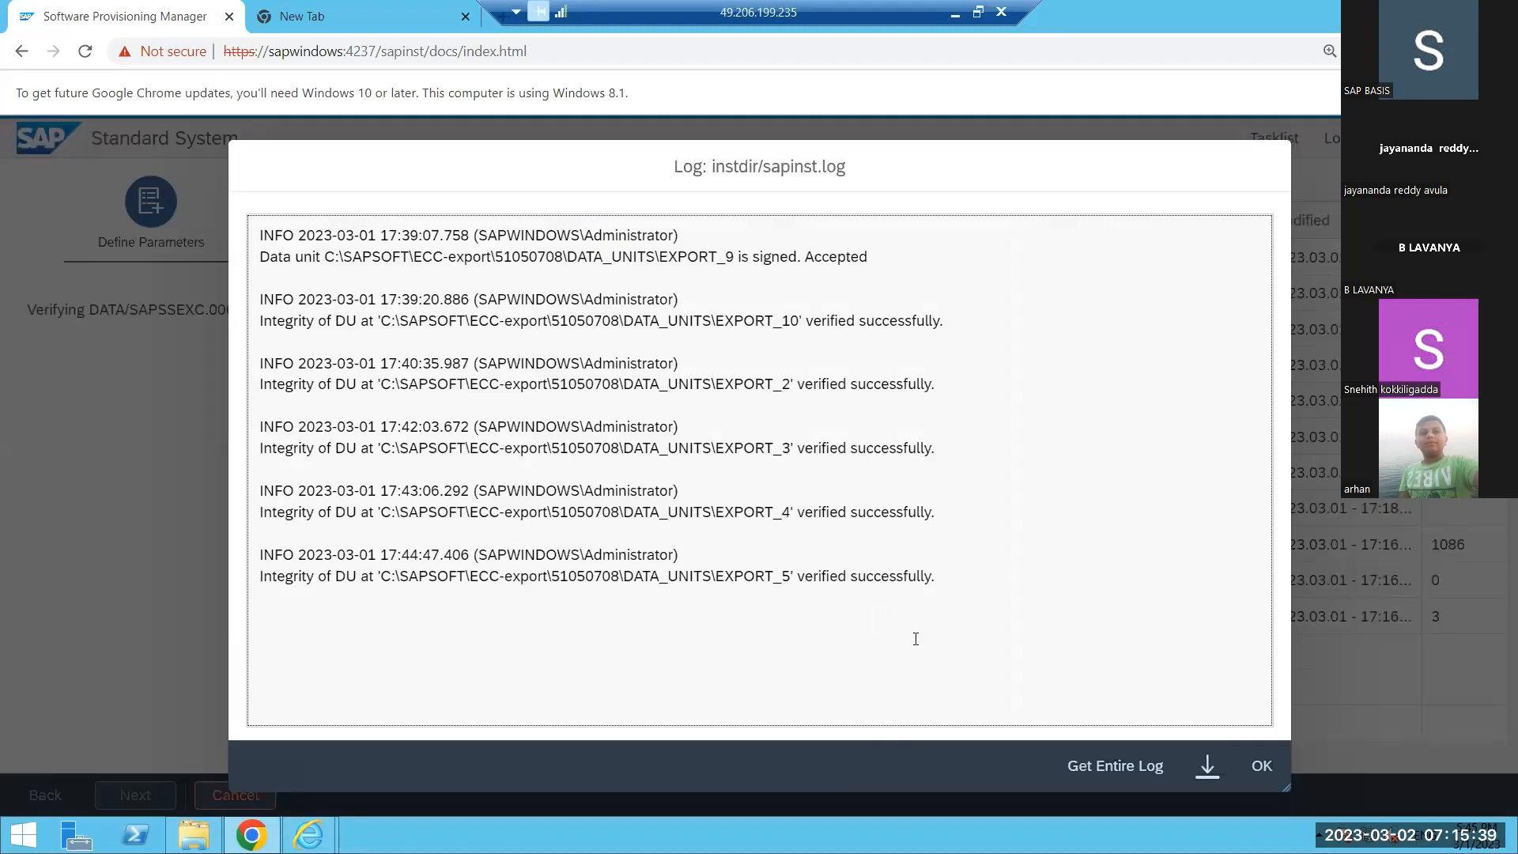
pyautogui.click(1259, 774)
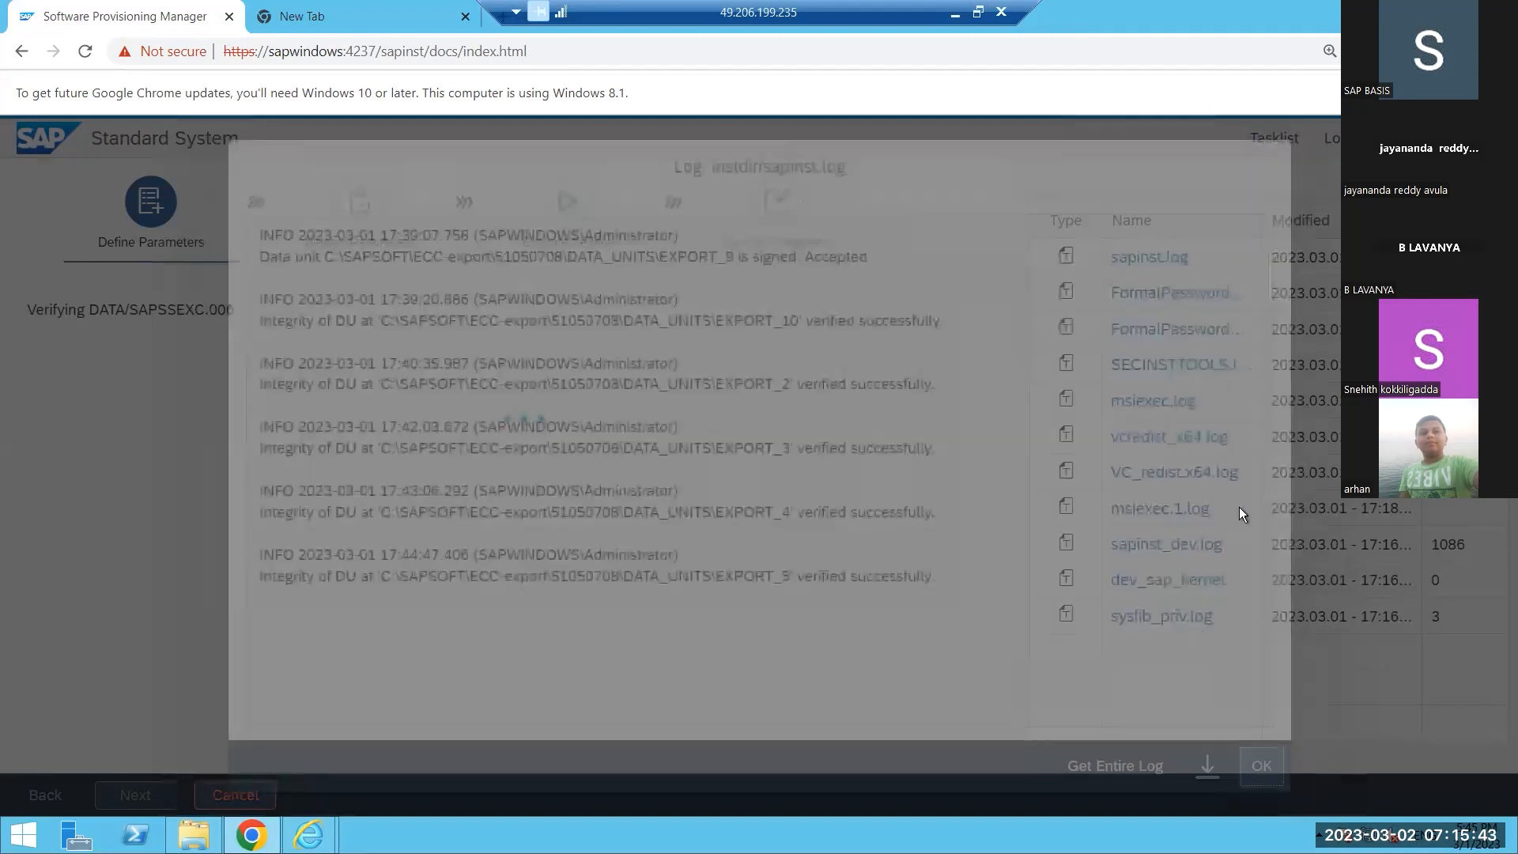
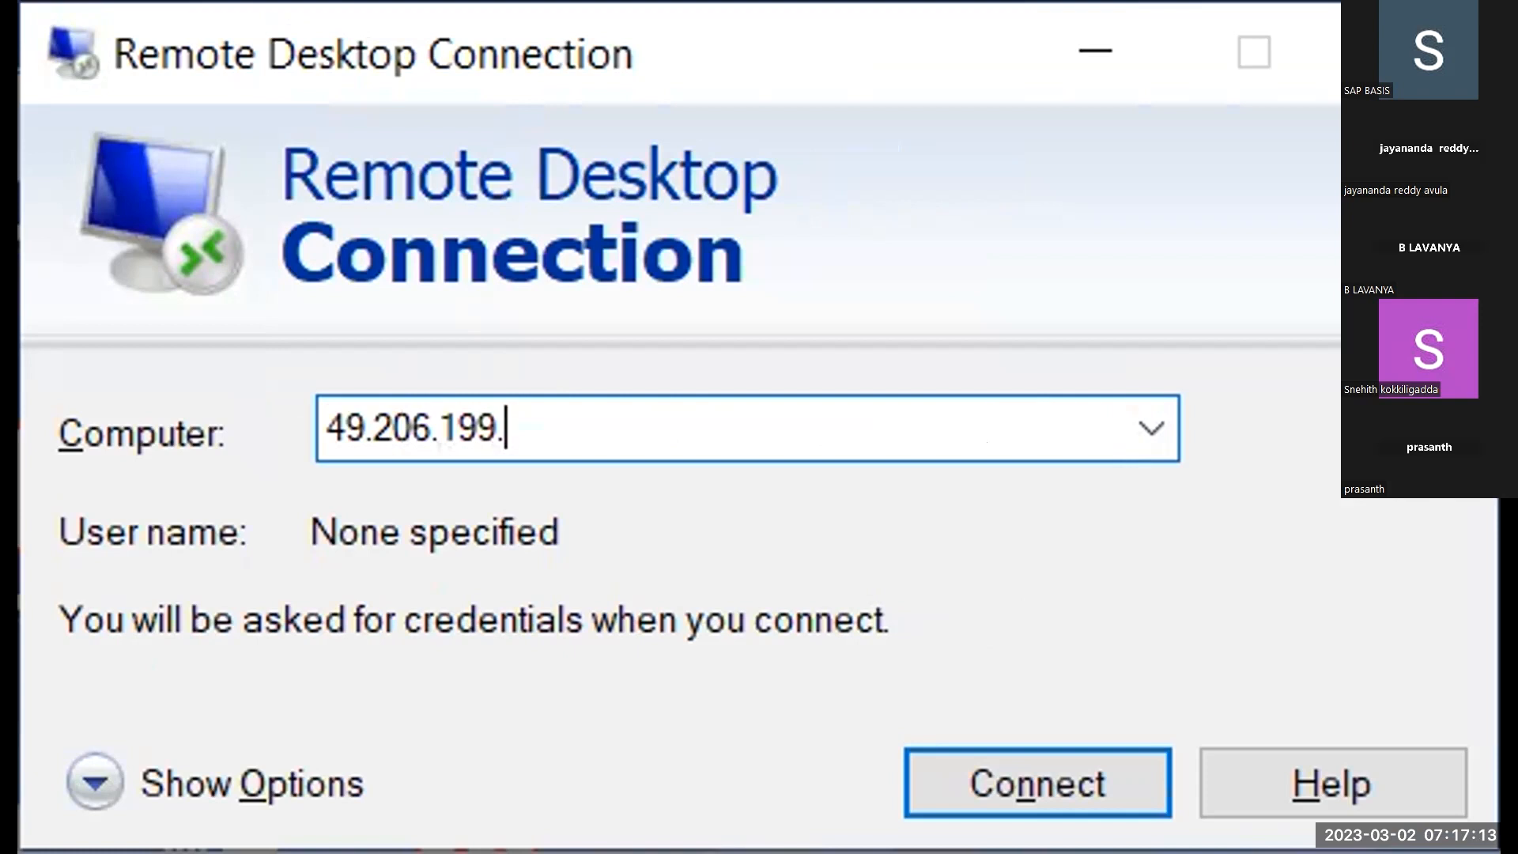
pyautogui.write('235')
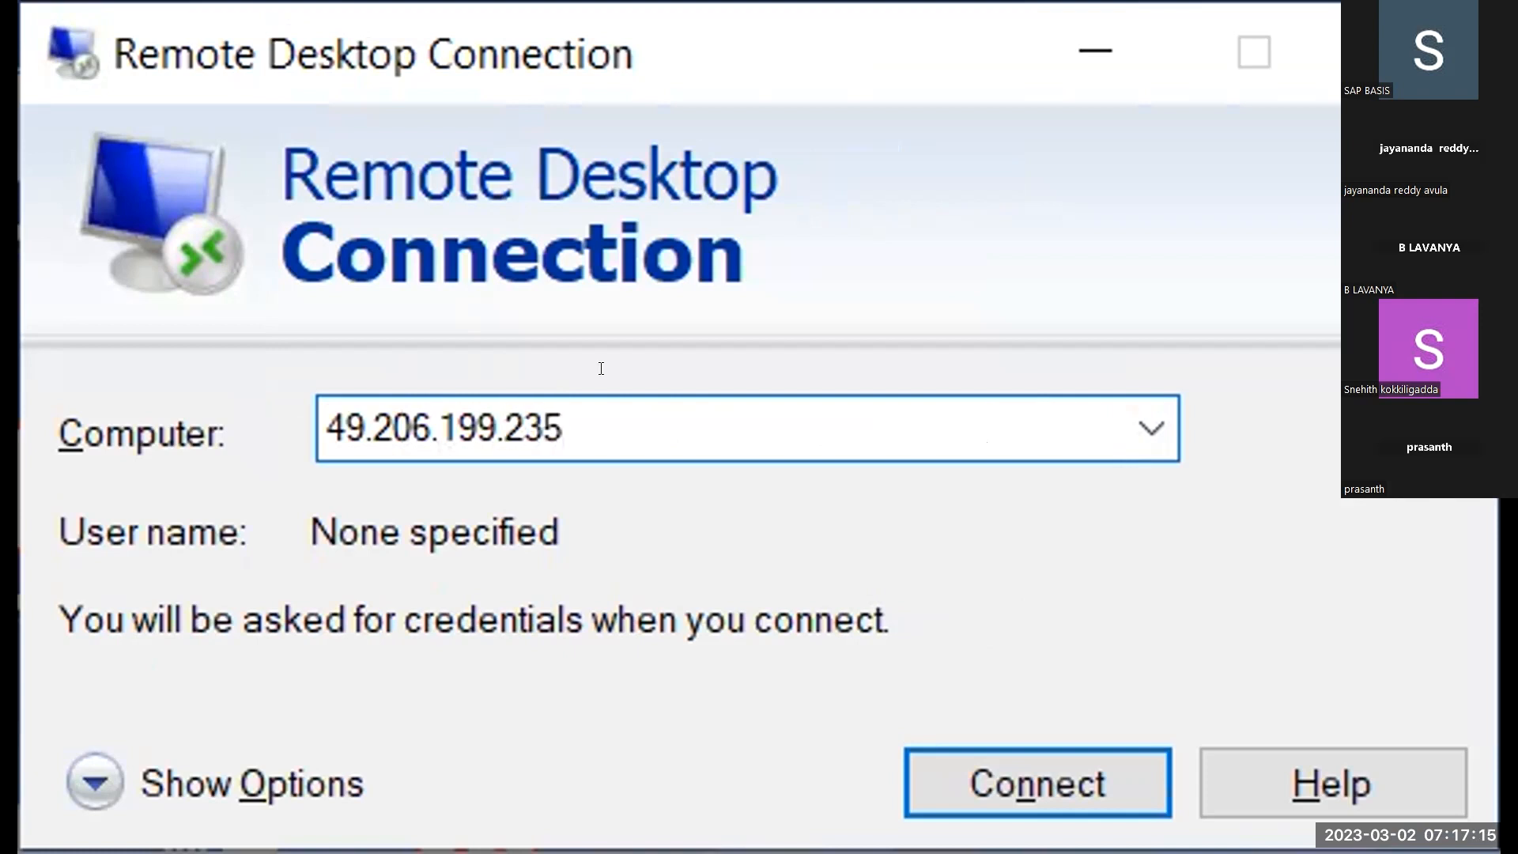
pyautogui.click(1028, 790)
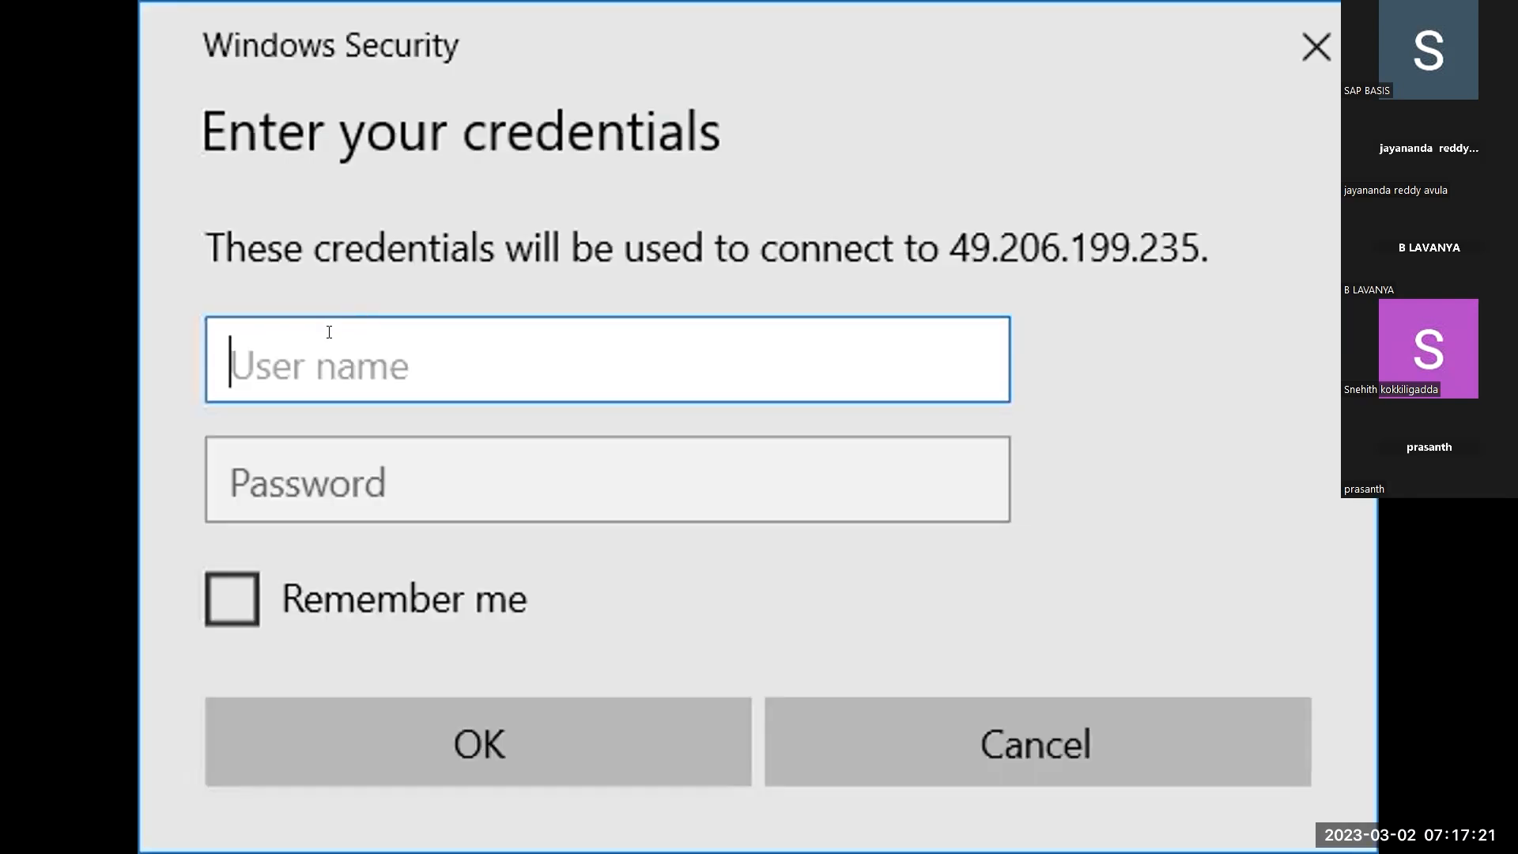
pyautogui.write('Nanda')
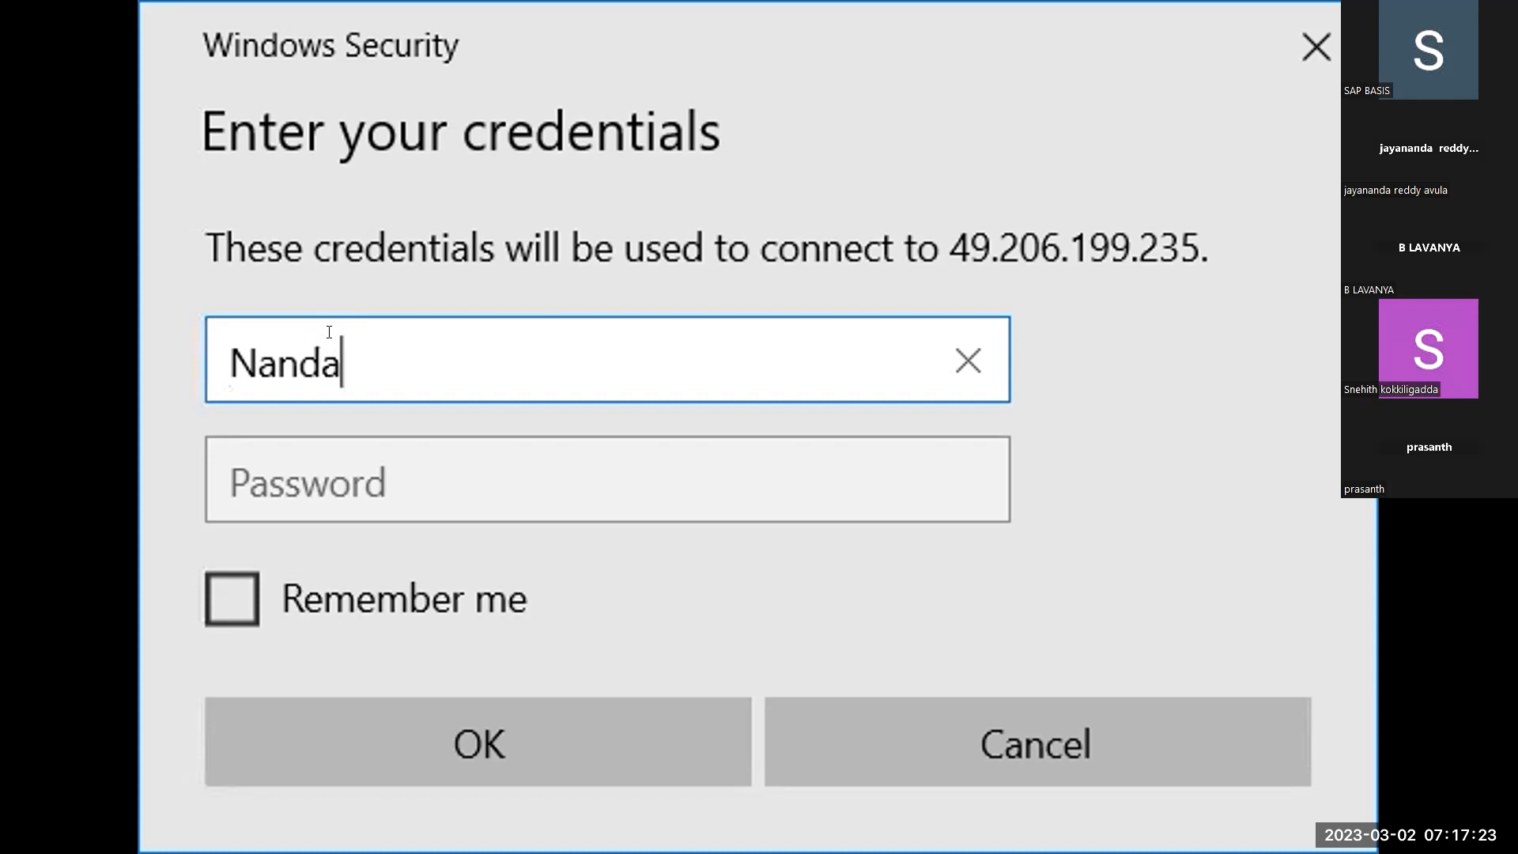
pyautogui.click(322, 458)
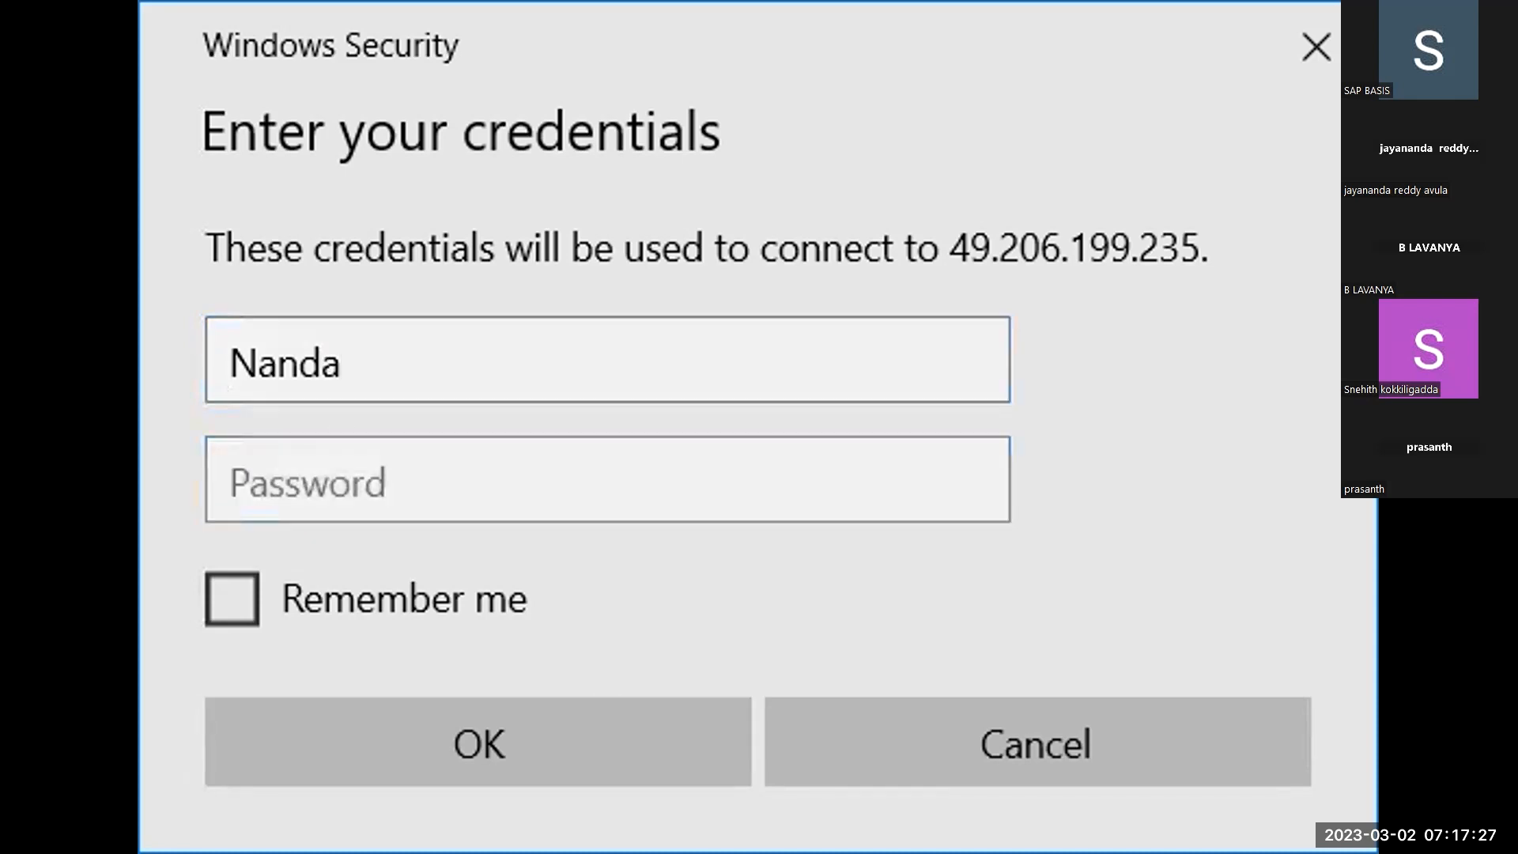
pyautogui.click(355, 469)
pyautogui.hotkey('ctrl', 'v')
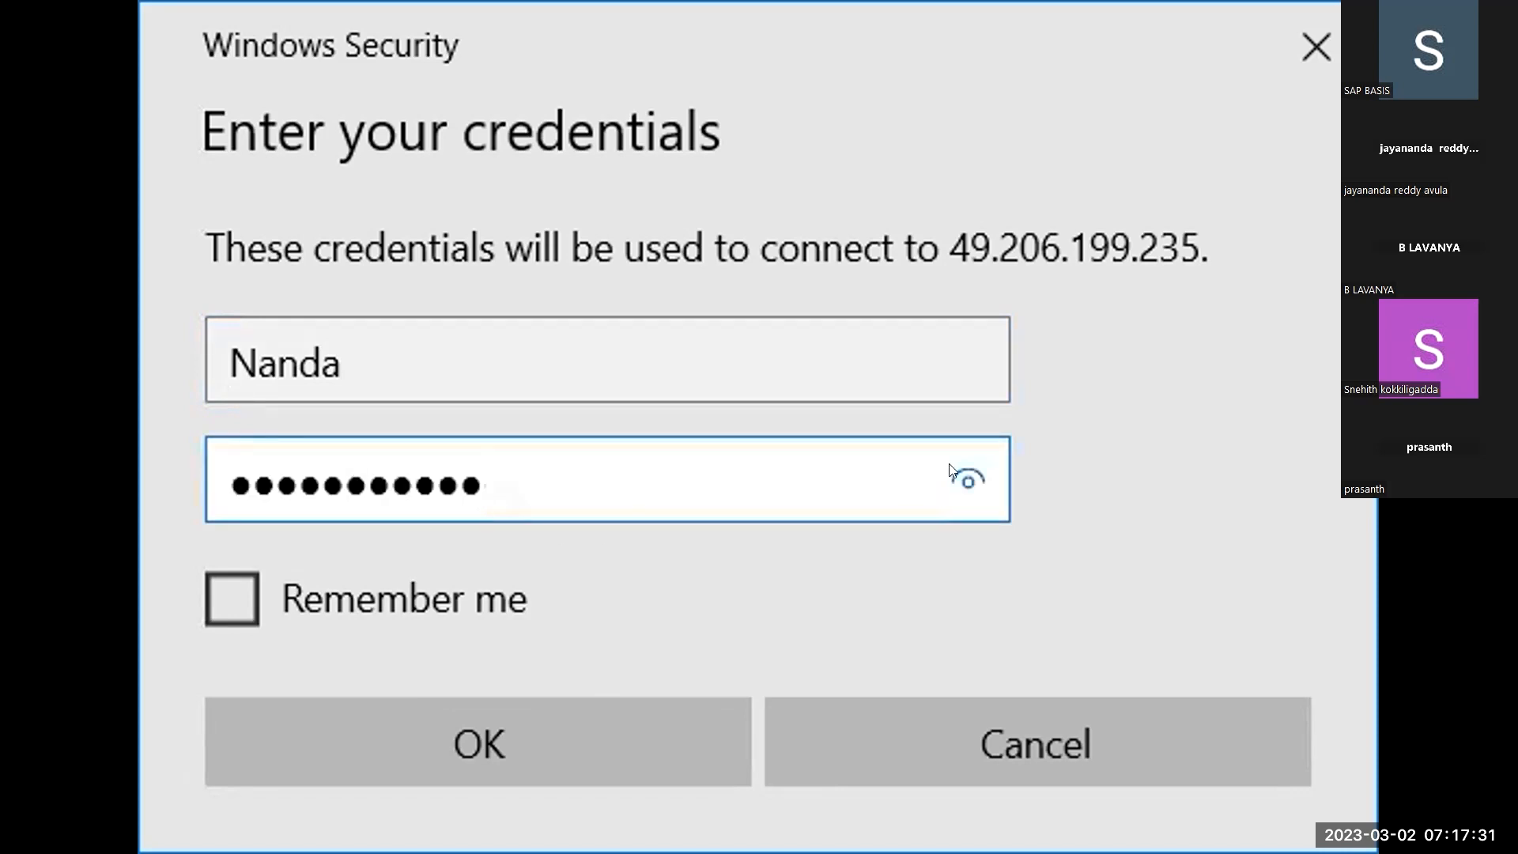
pyautogui.click(462, 746)
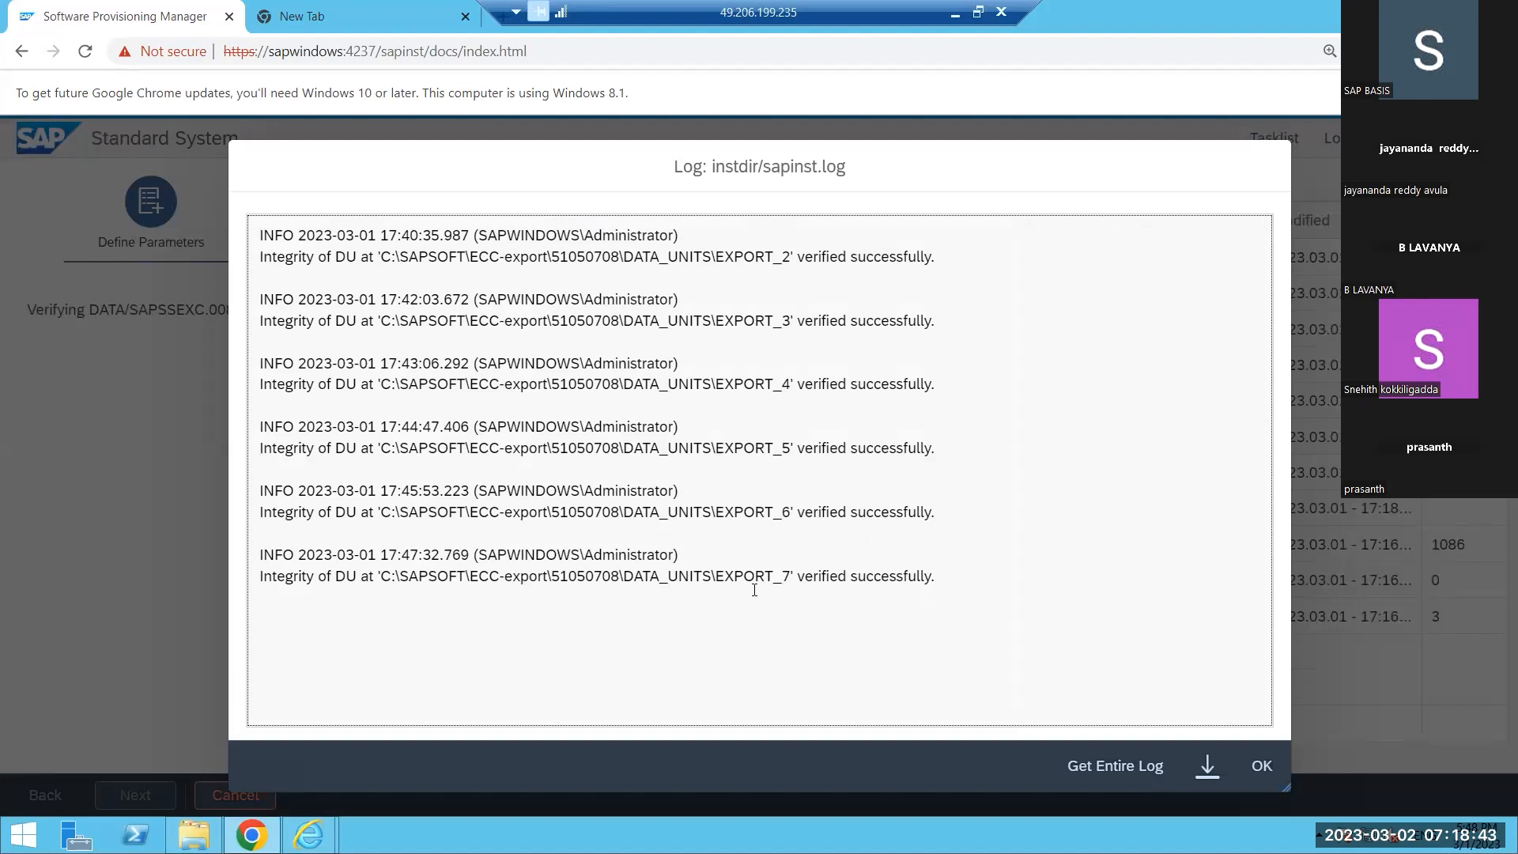
# Review the sapinst.log export-verification entries, then close the log viewer
pyautogui.click(1262, 766)
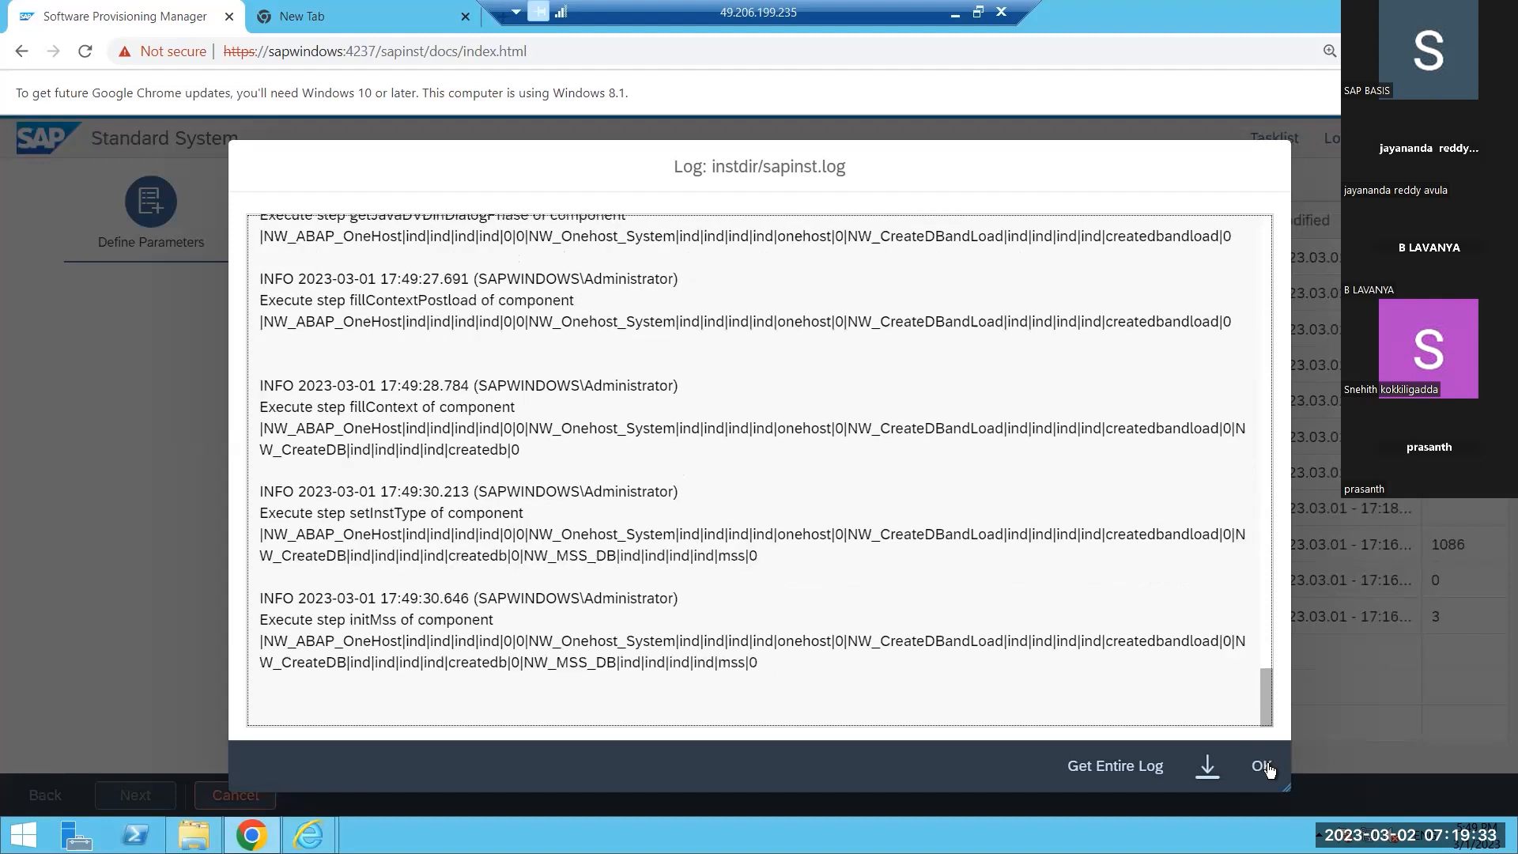
pyautogui.click(1263, 766)
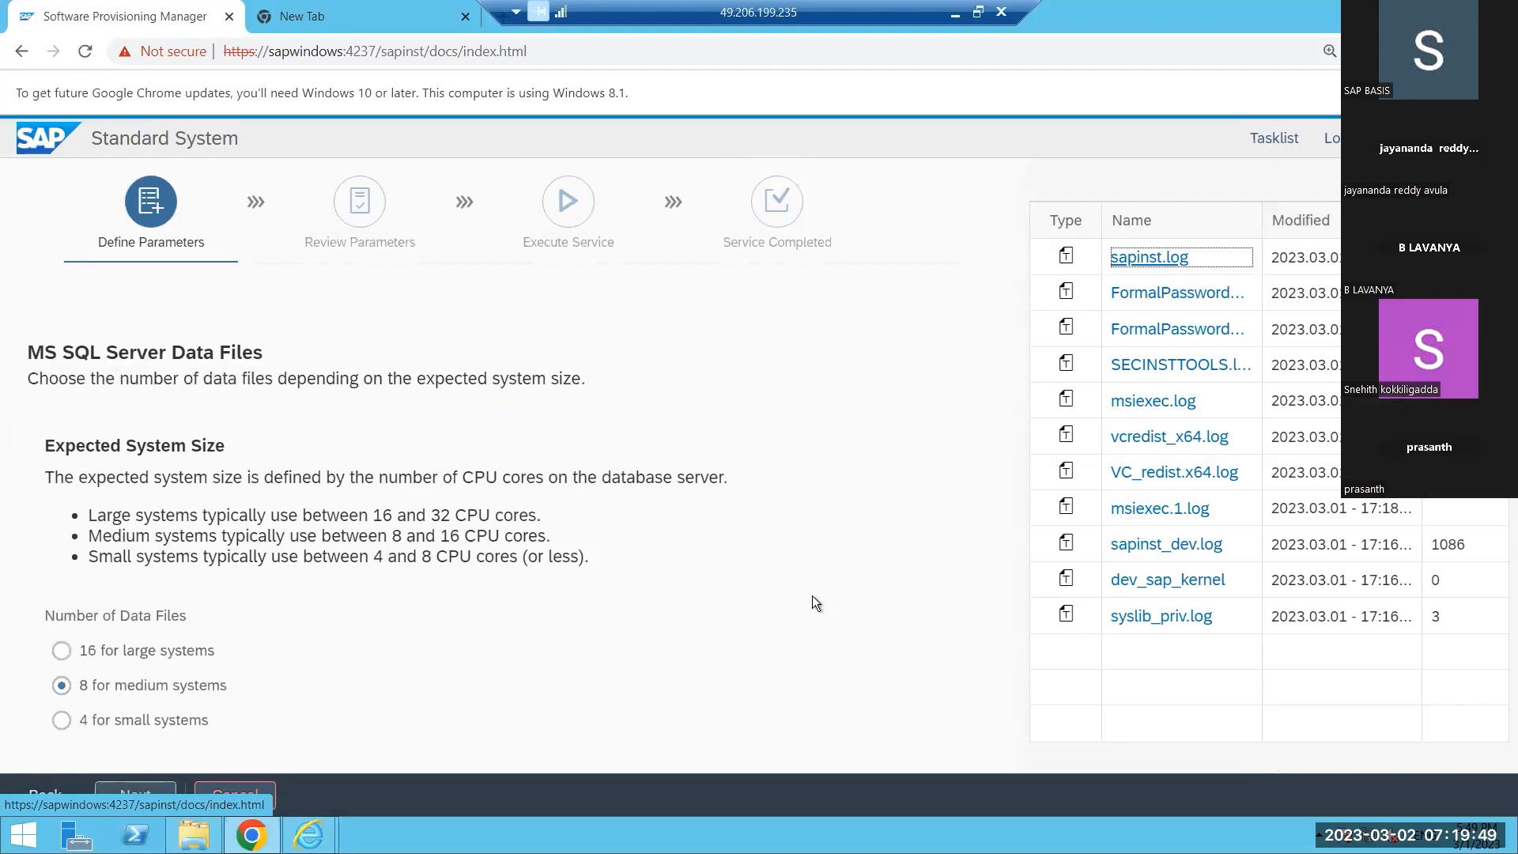
# Zoom the wizard to 125% and choose 4 MS SQL data files for a small system
pyautogui.hotkey('ctrl', '+')
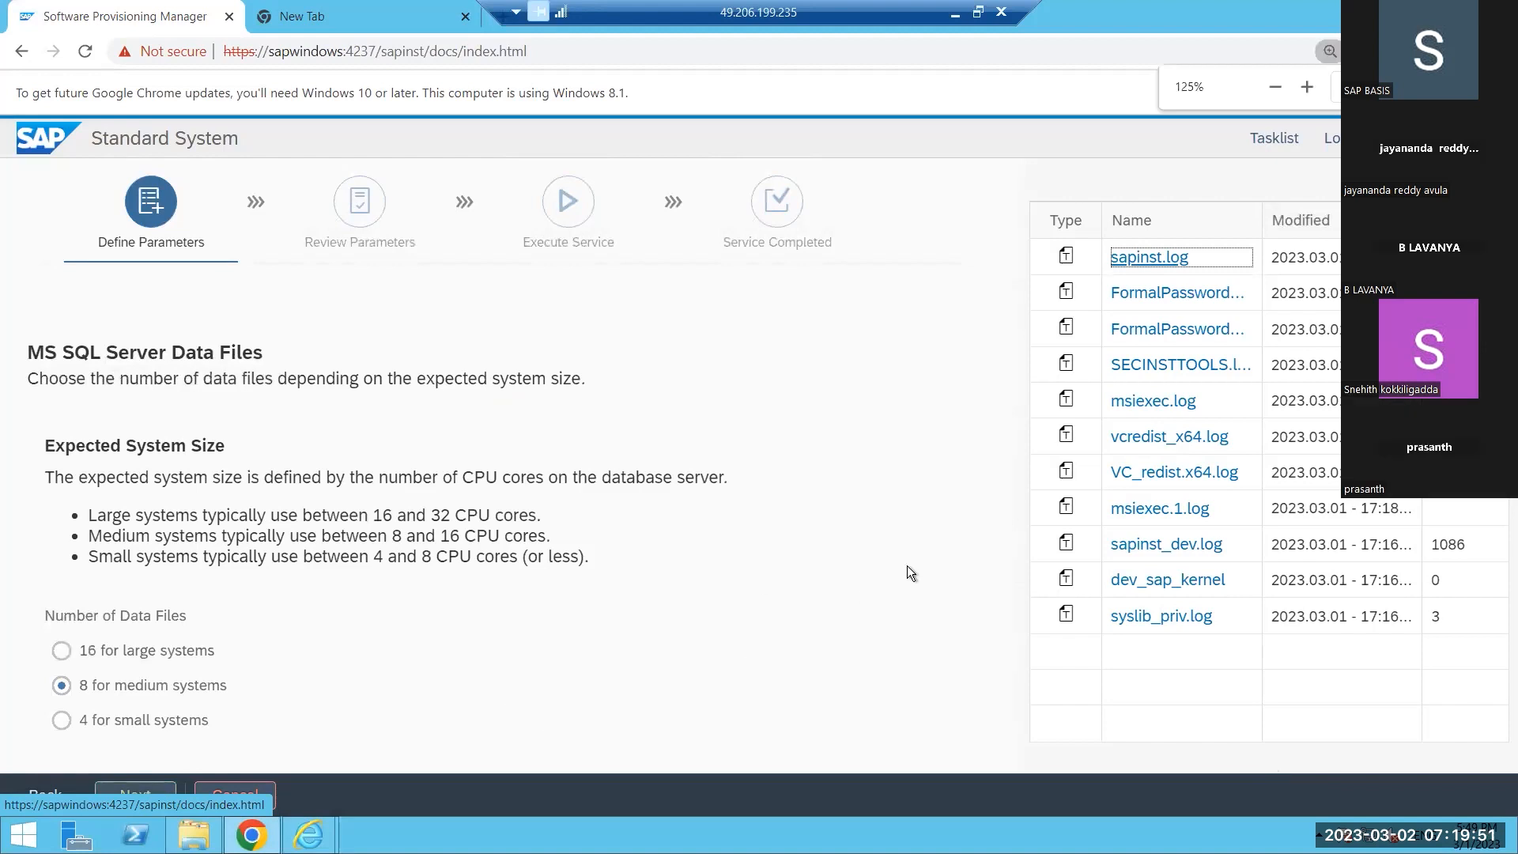
pyautogui.click(1349, 140)
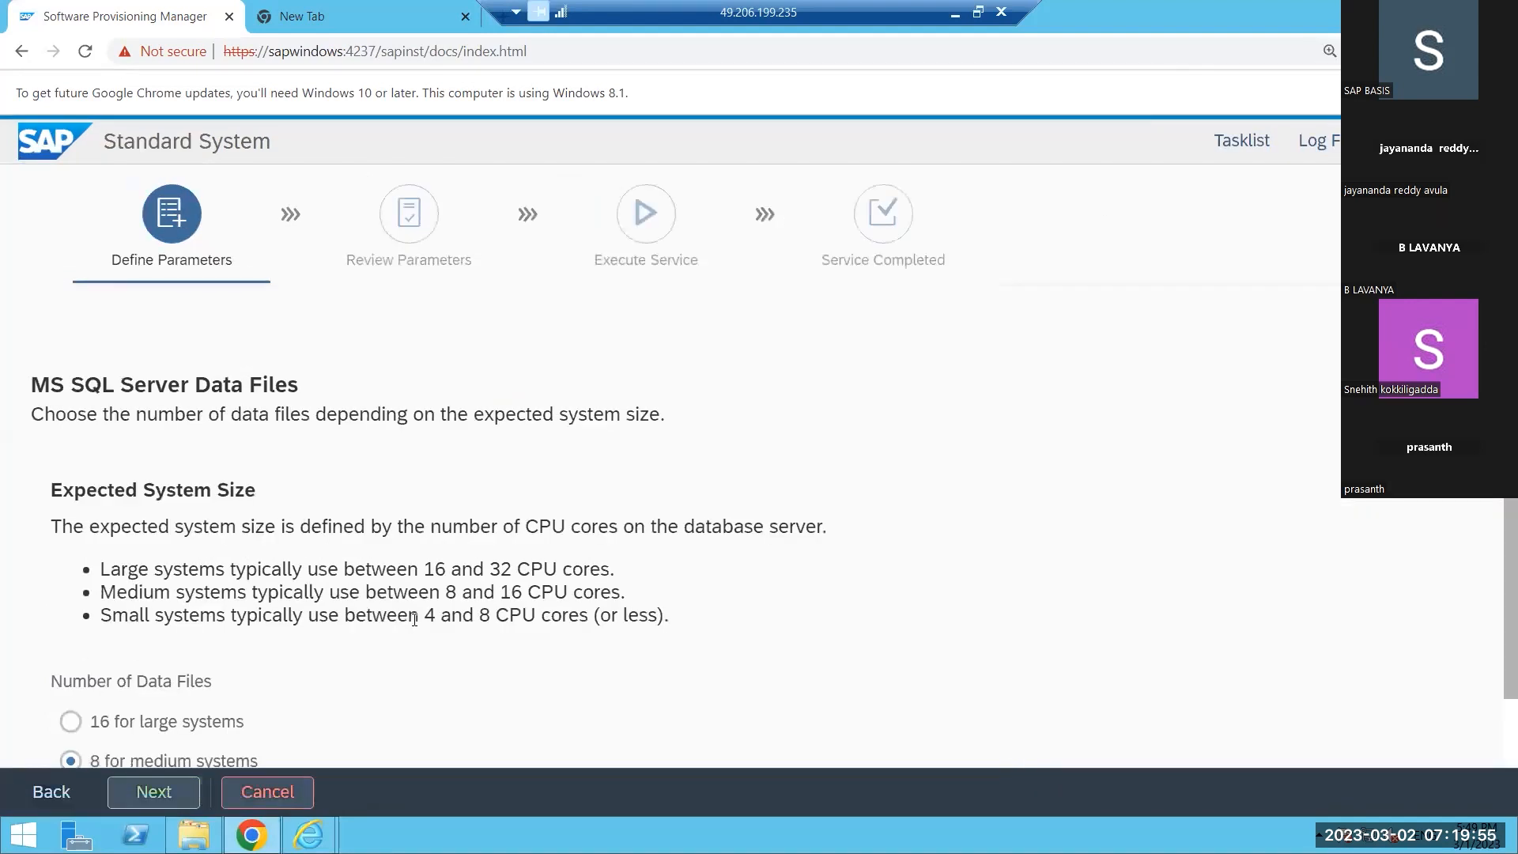
pyautogui.scroll(-1, 54, 711)
pyautogui.click(70, 724)
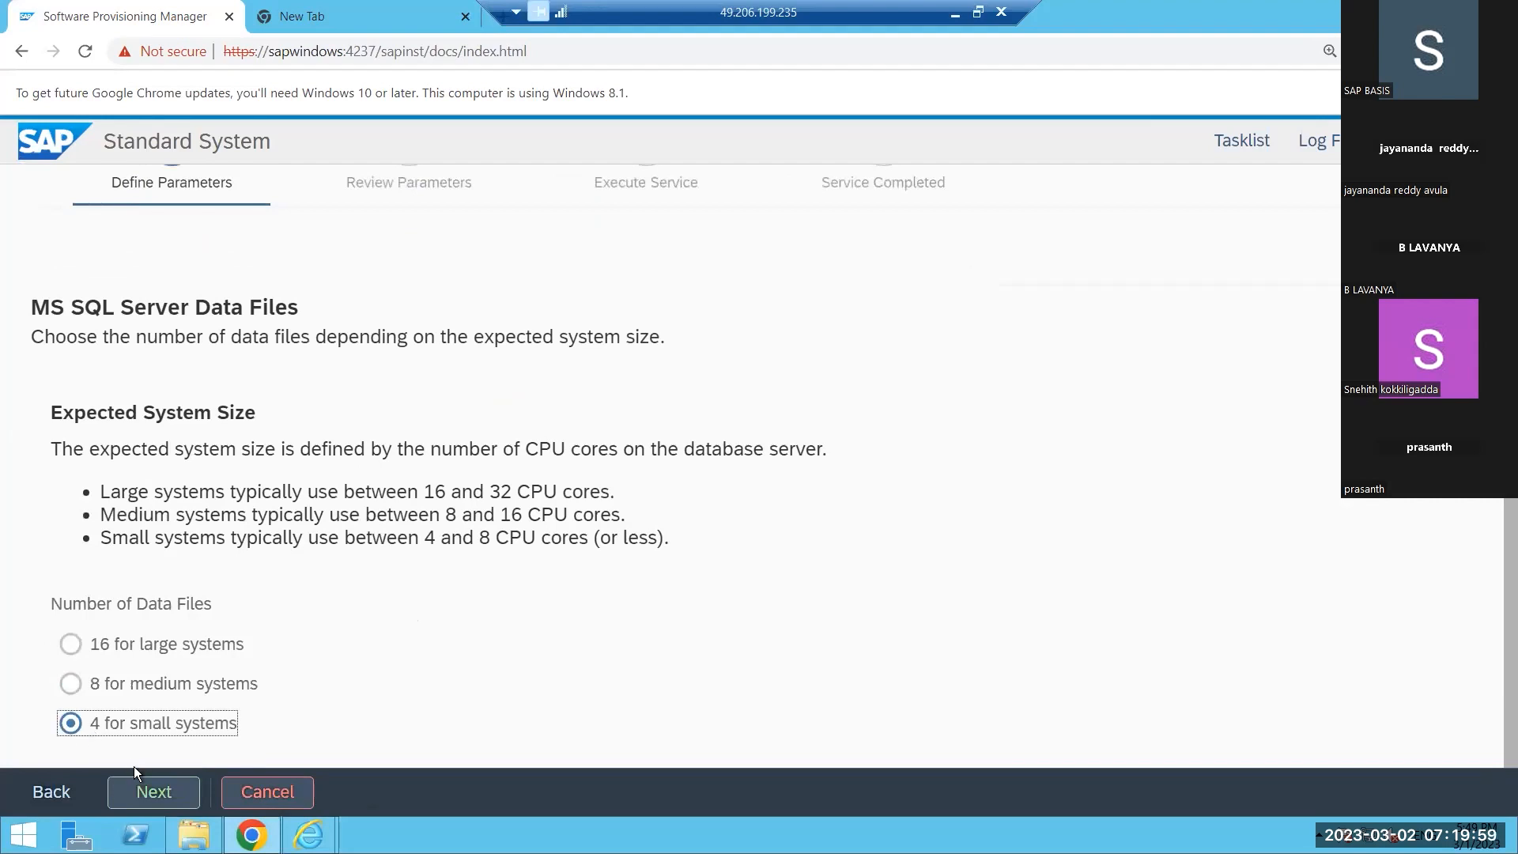
pyautogui.click(146, 798)
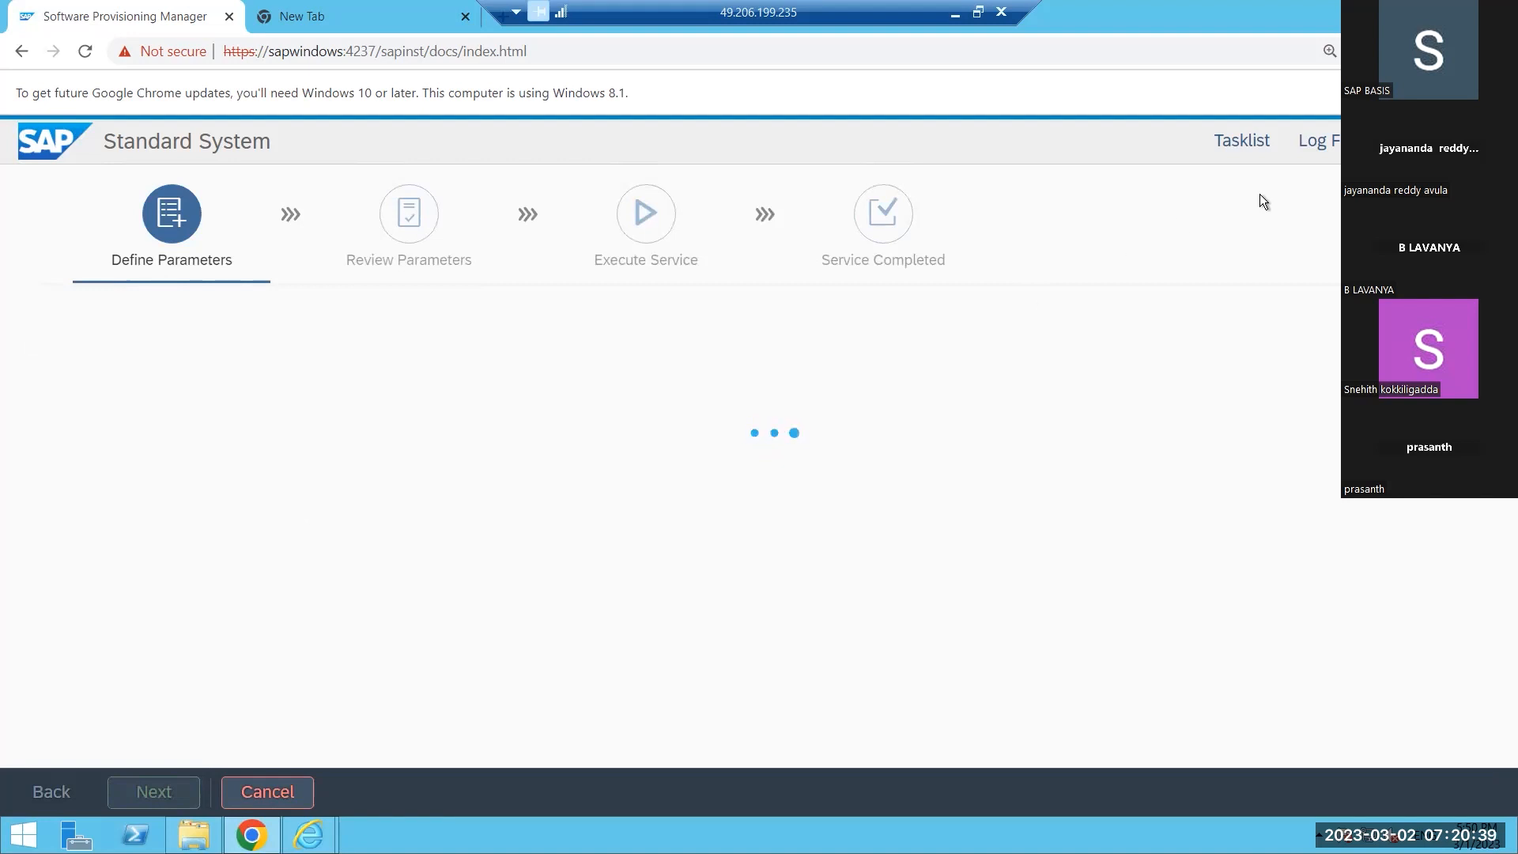
# Open sapinst.log from the Log Files list, check the declustering initialisation entries, and dismiss it
pyautogui.click(1343, 142)
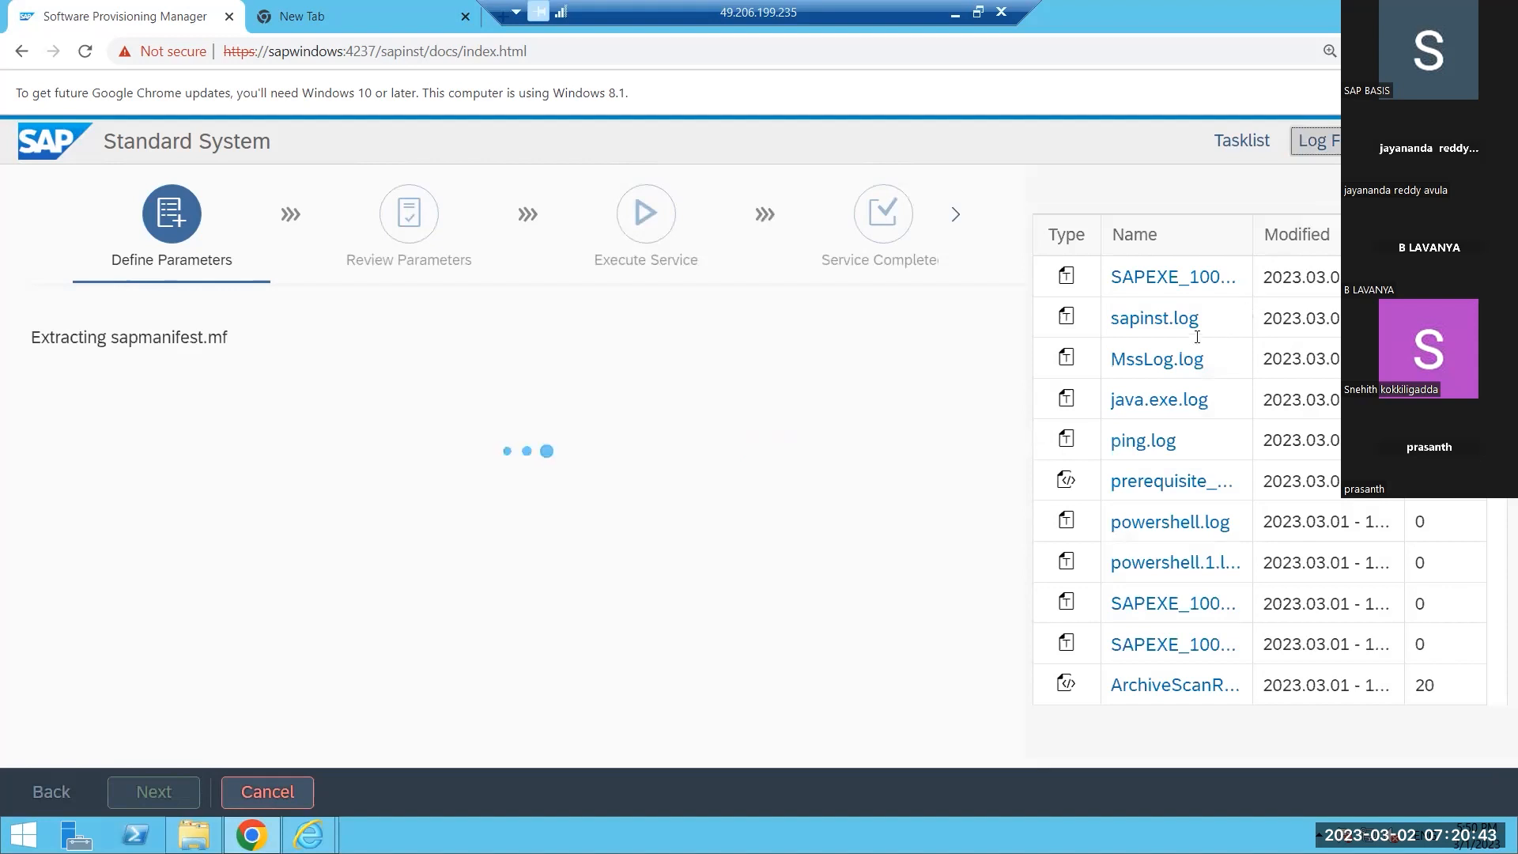
pyautogui.click(1153, 320)
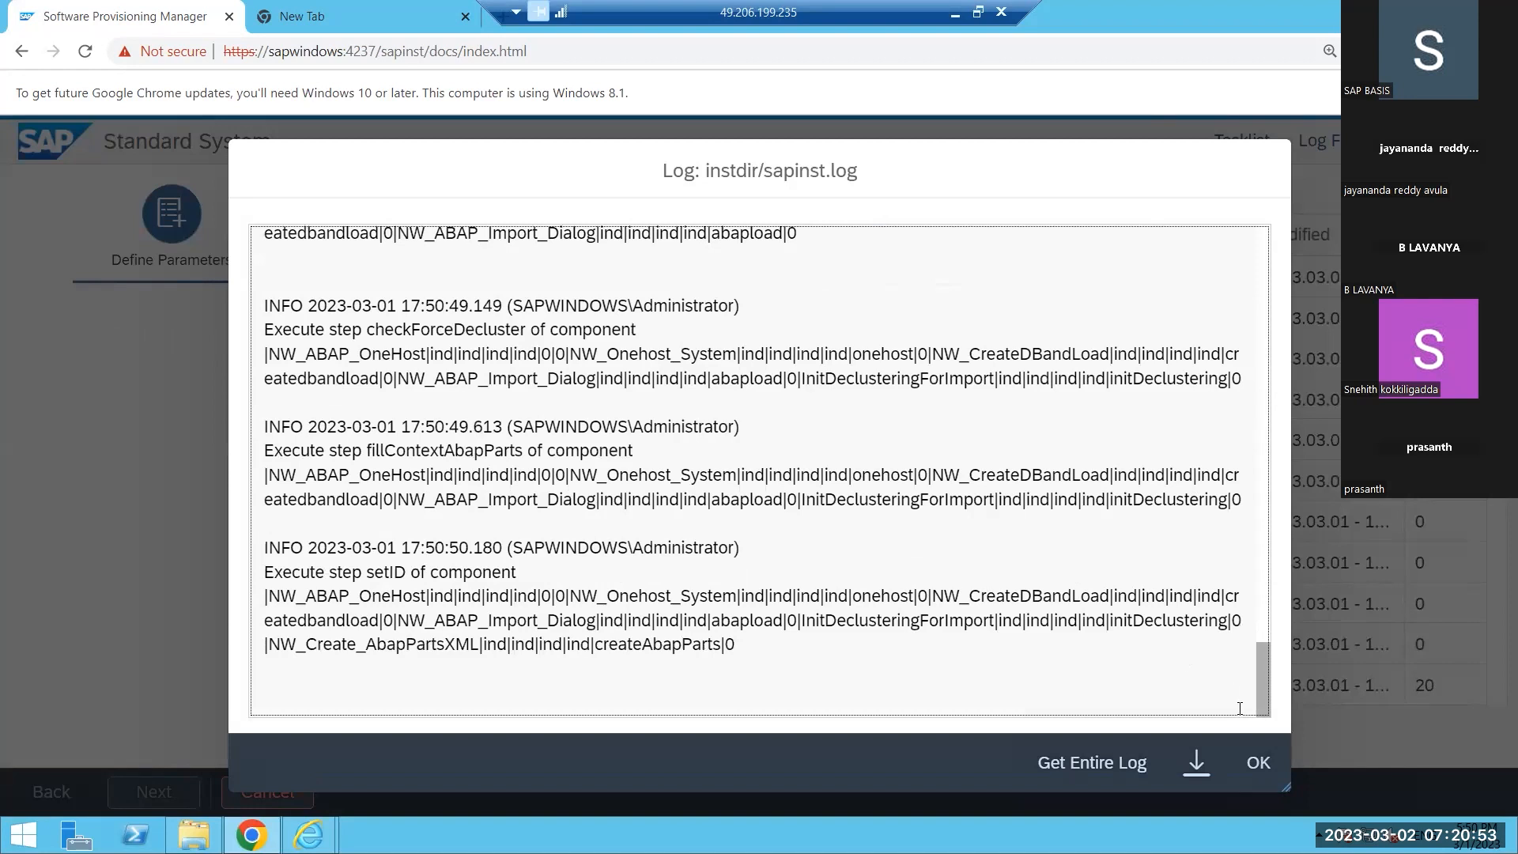
pyautogui.click(1259, 765)
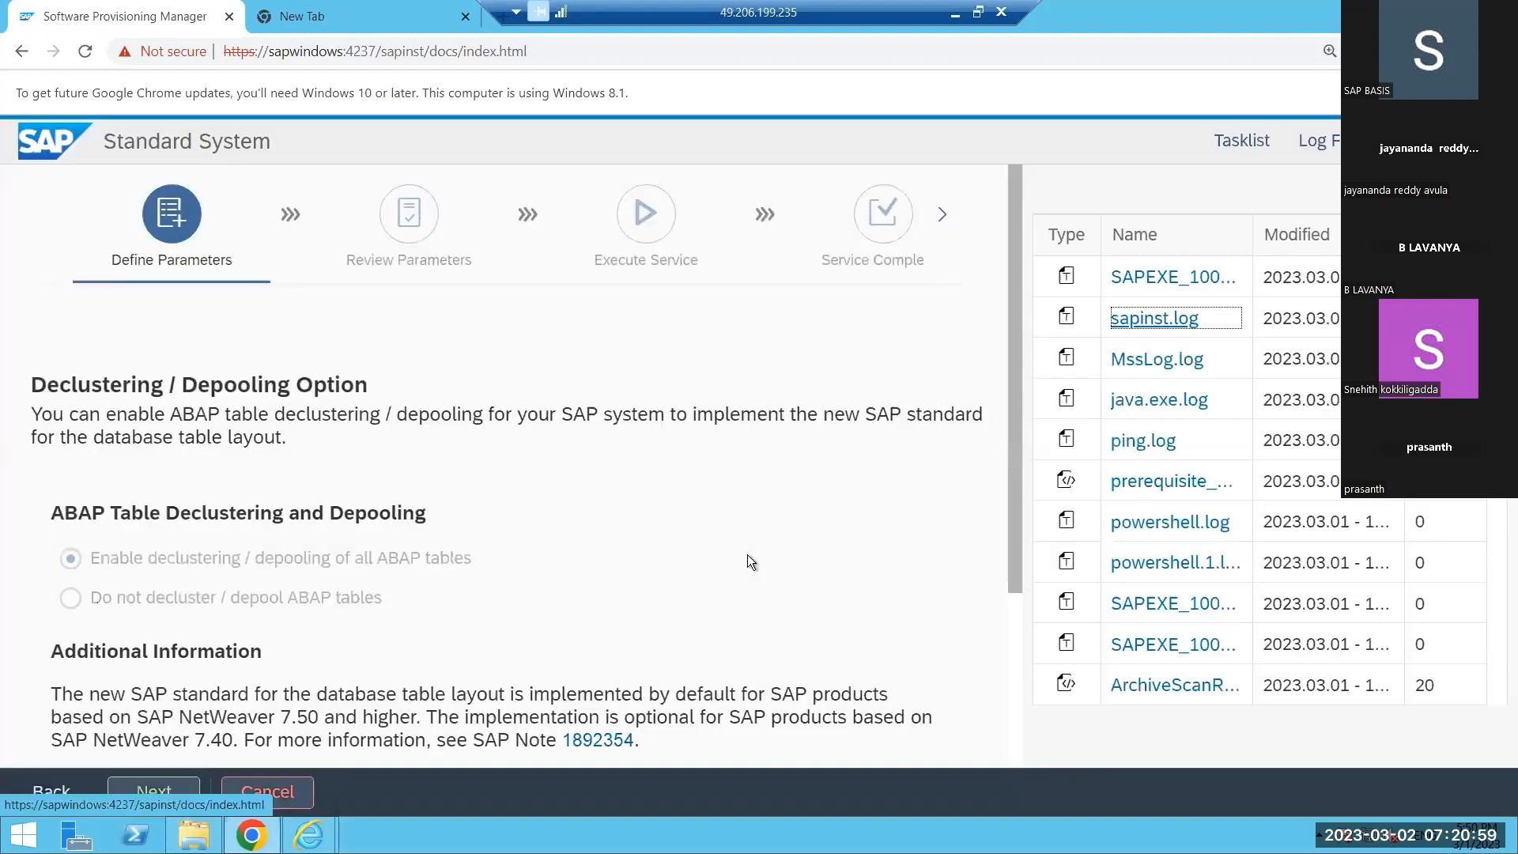
# Keep declustering / depooling of all ABAP tables enabled and advance to Database Import
pyautogui.scroll(-2, 748, 554)
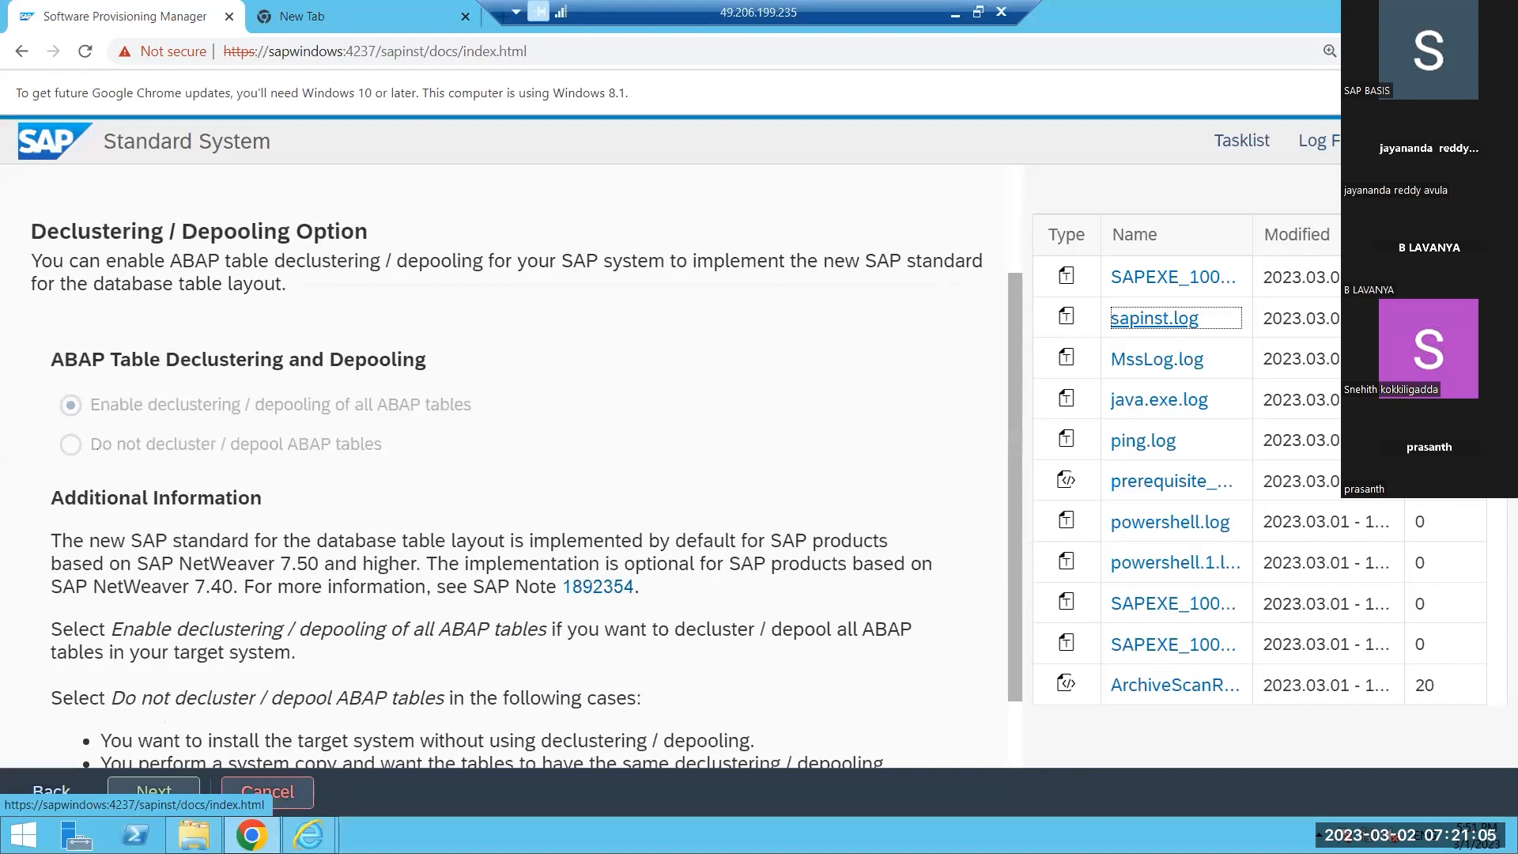
pyautogui.click(457, 505)
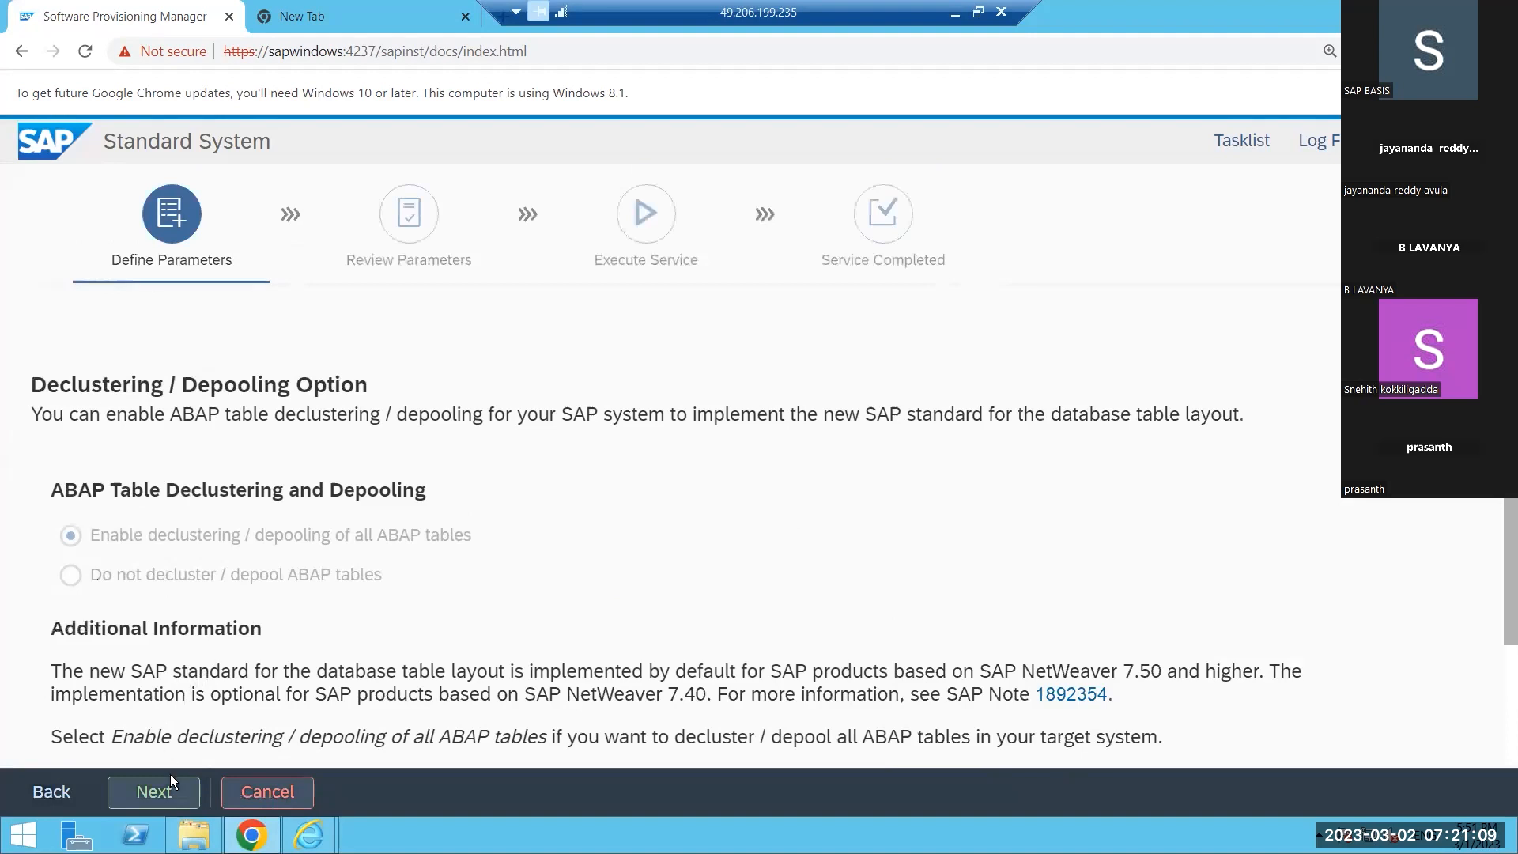
pyautogui.click(165, 790)
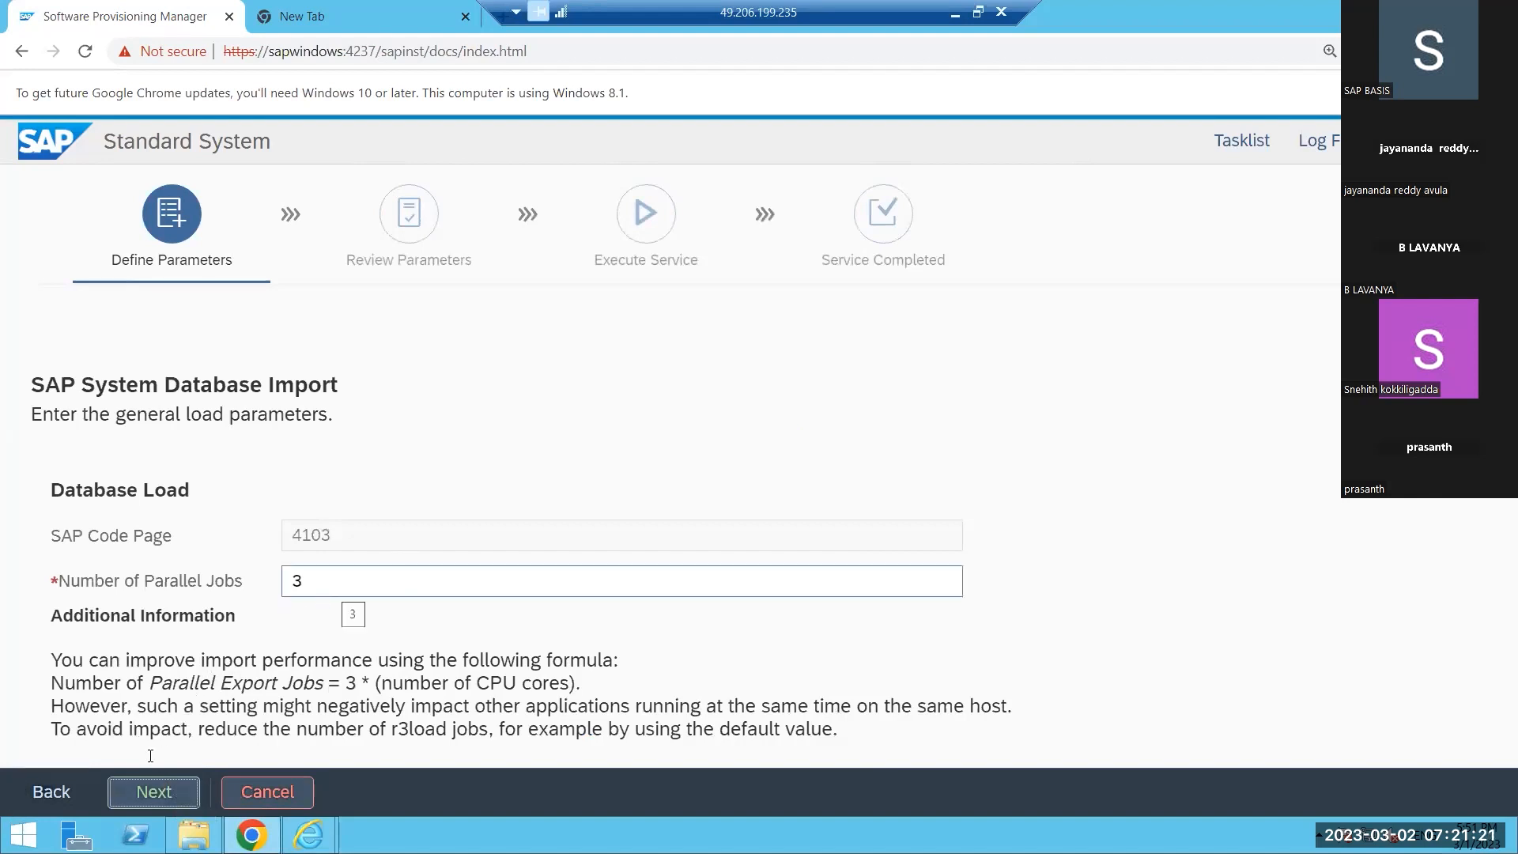
# Accept code page 4103 with 3 parallel import jobs and continue
pyautogui.click(154, 793)
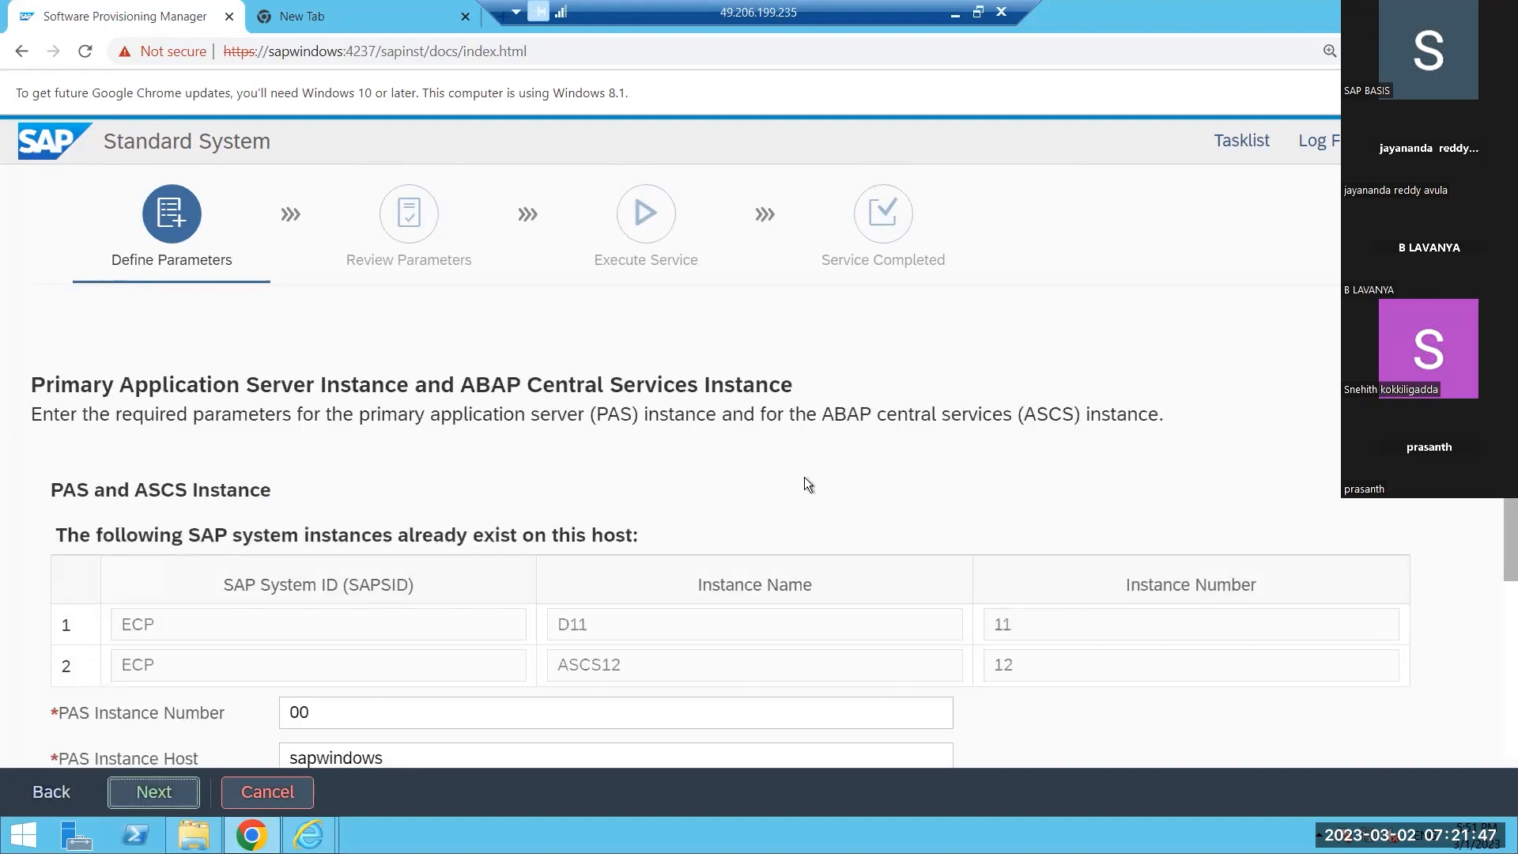
# Review PAS instance 00 and ASCS instance 01 on host sapwindows, then minimize the browser
pyautogui.scroll(-2, 808, 484)
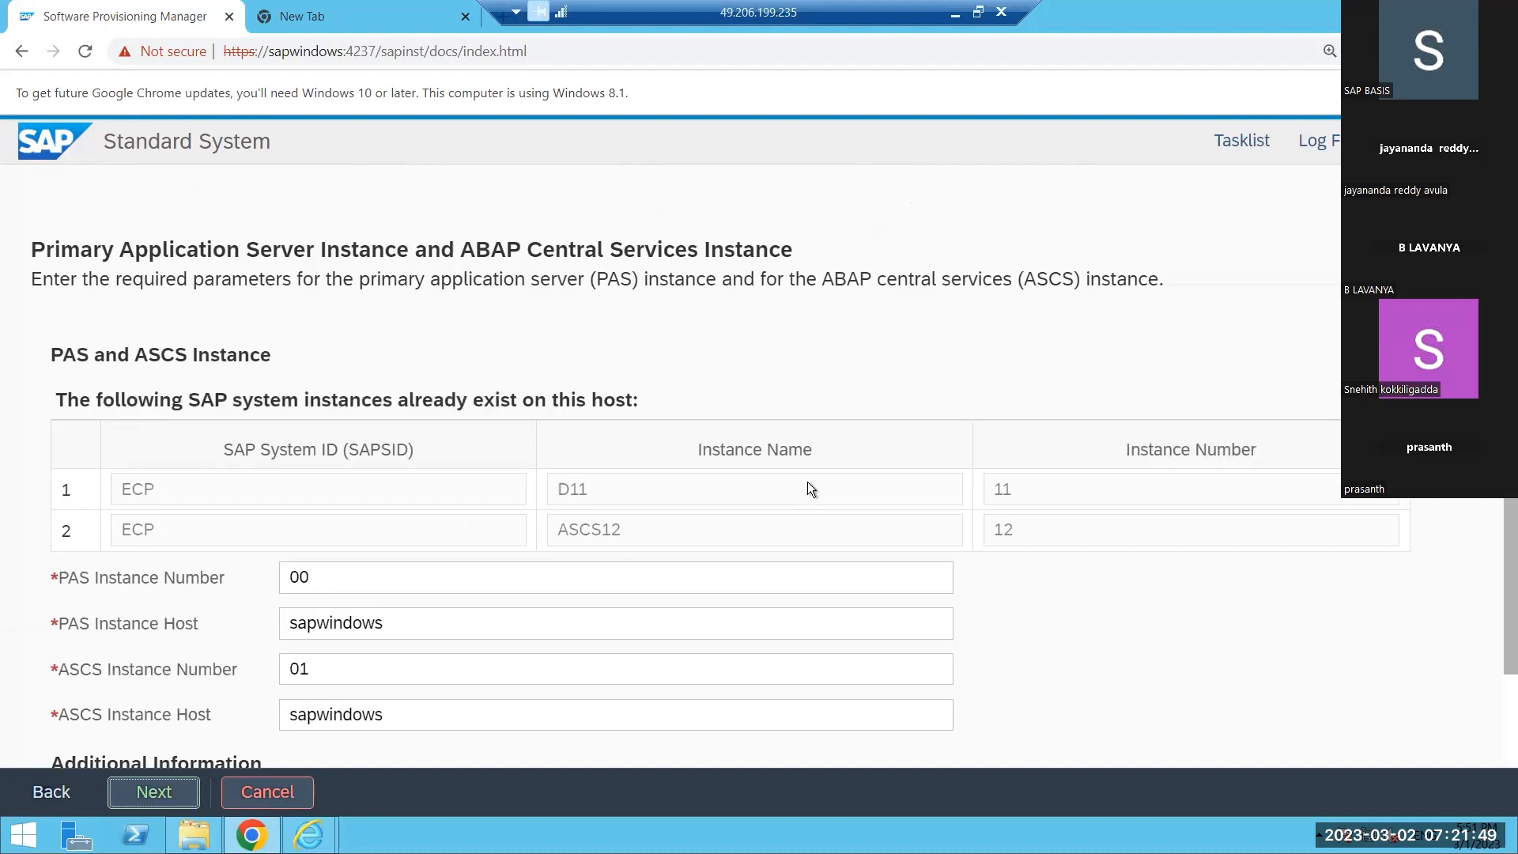
pyautogui.scroll(-2, 808, 484)
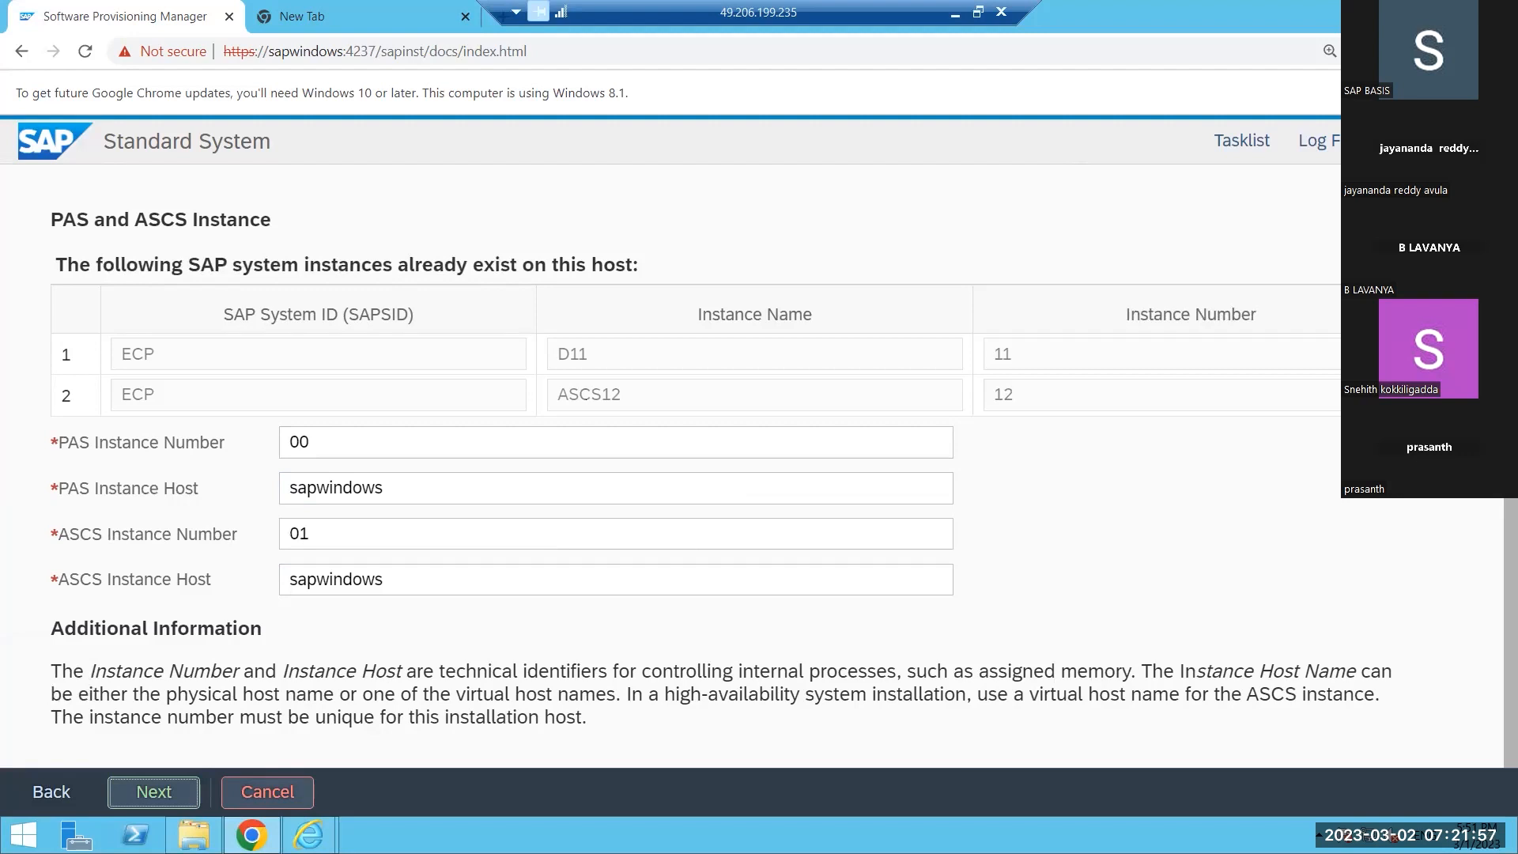
pyautogui.click(1430, 11)
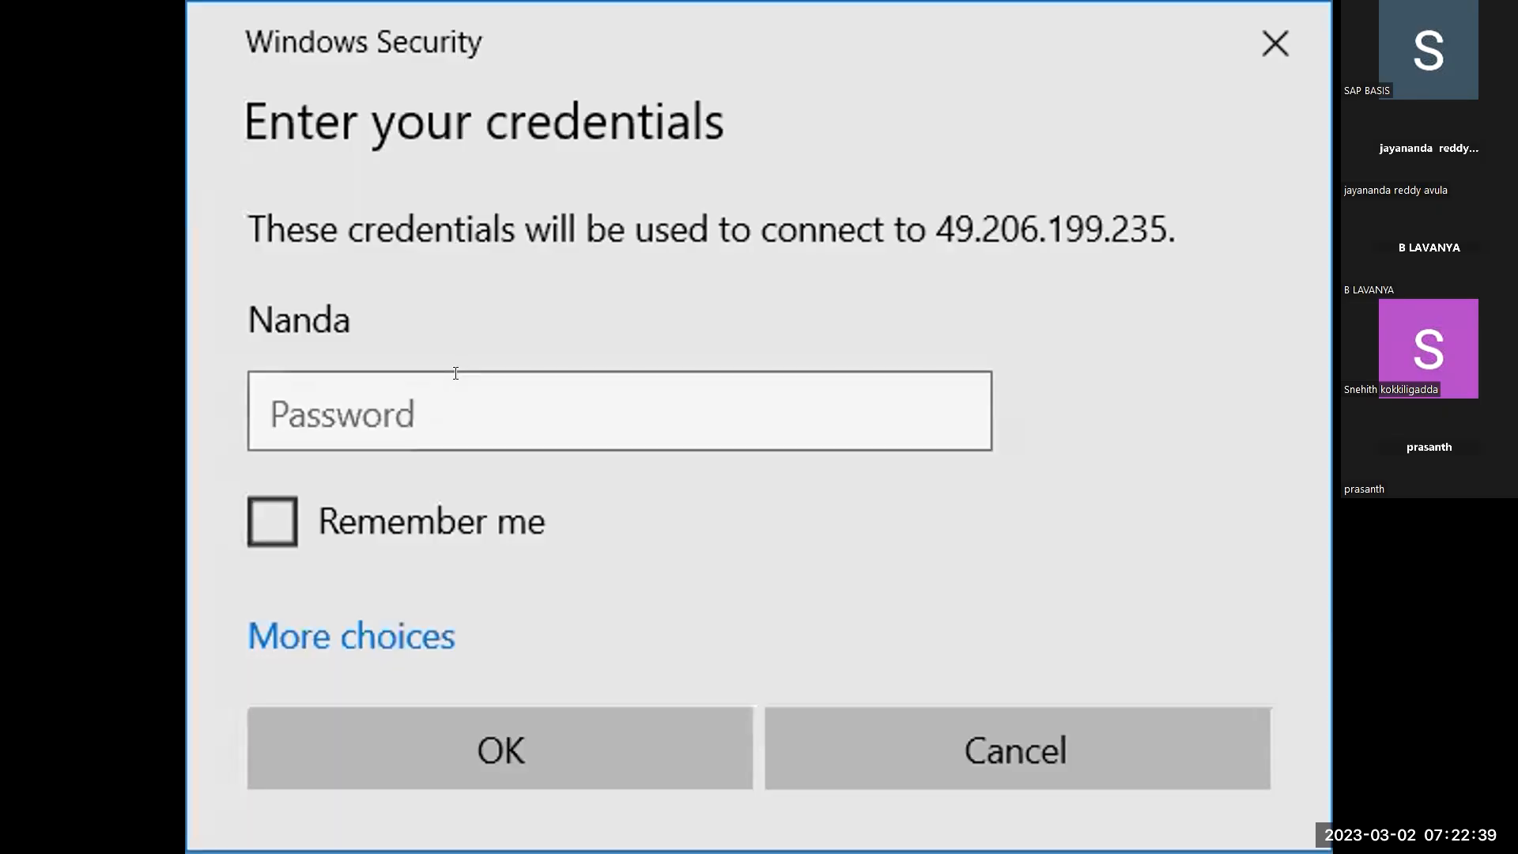
# Re-enter the account password and accept the certificate warning to reconnect to 49.206.199.235
pyautogui.click(455, 373)
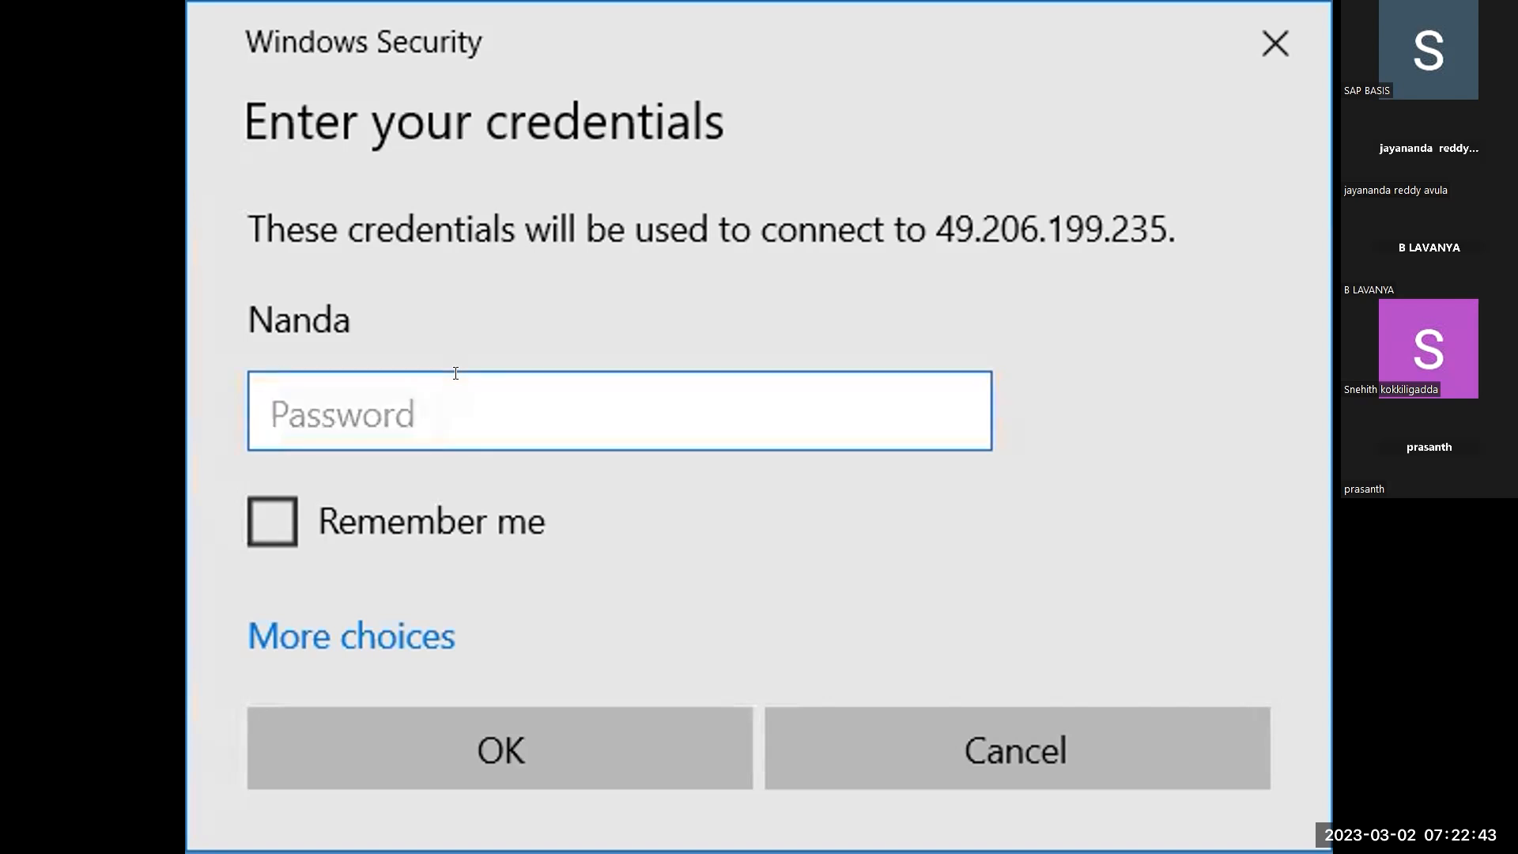
pyautogui.hotkey('ctrl', 'v')
pyautogui.click(960, 394)
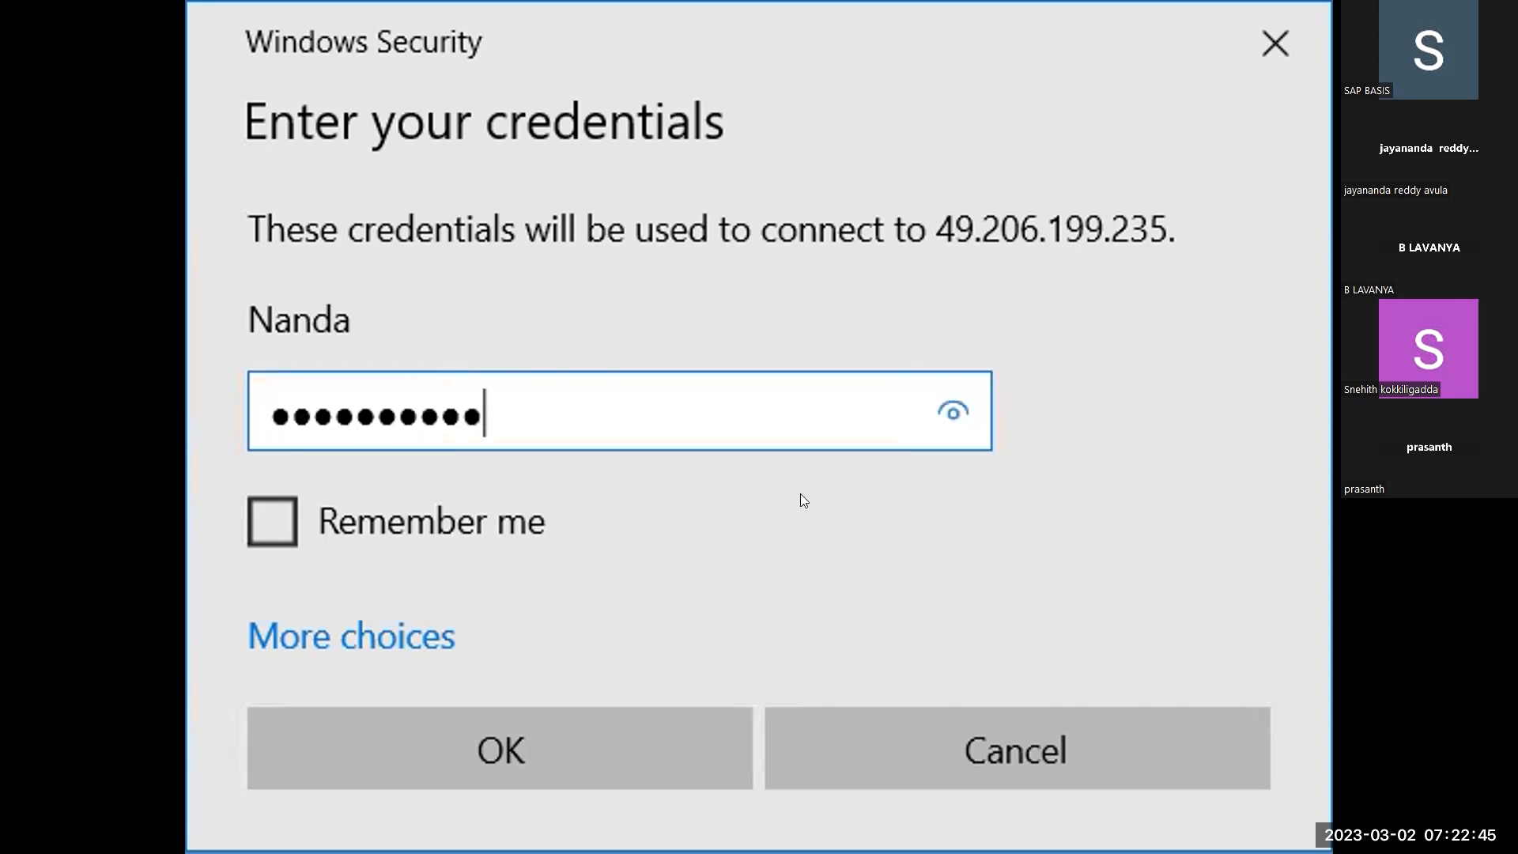
pyautogui.click(518, 724)
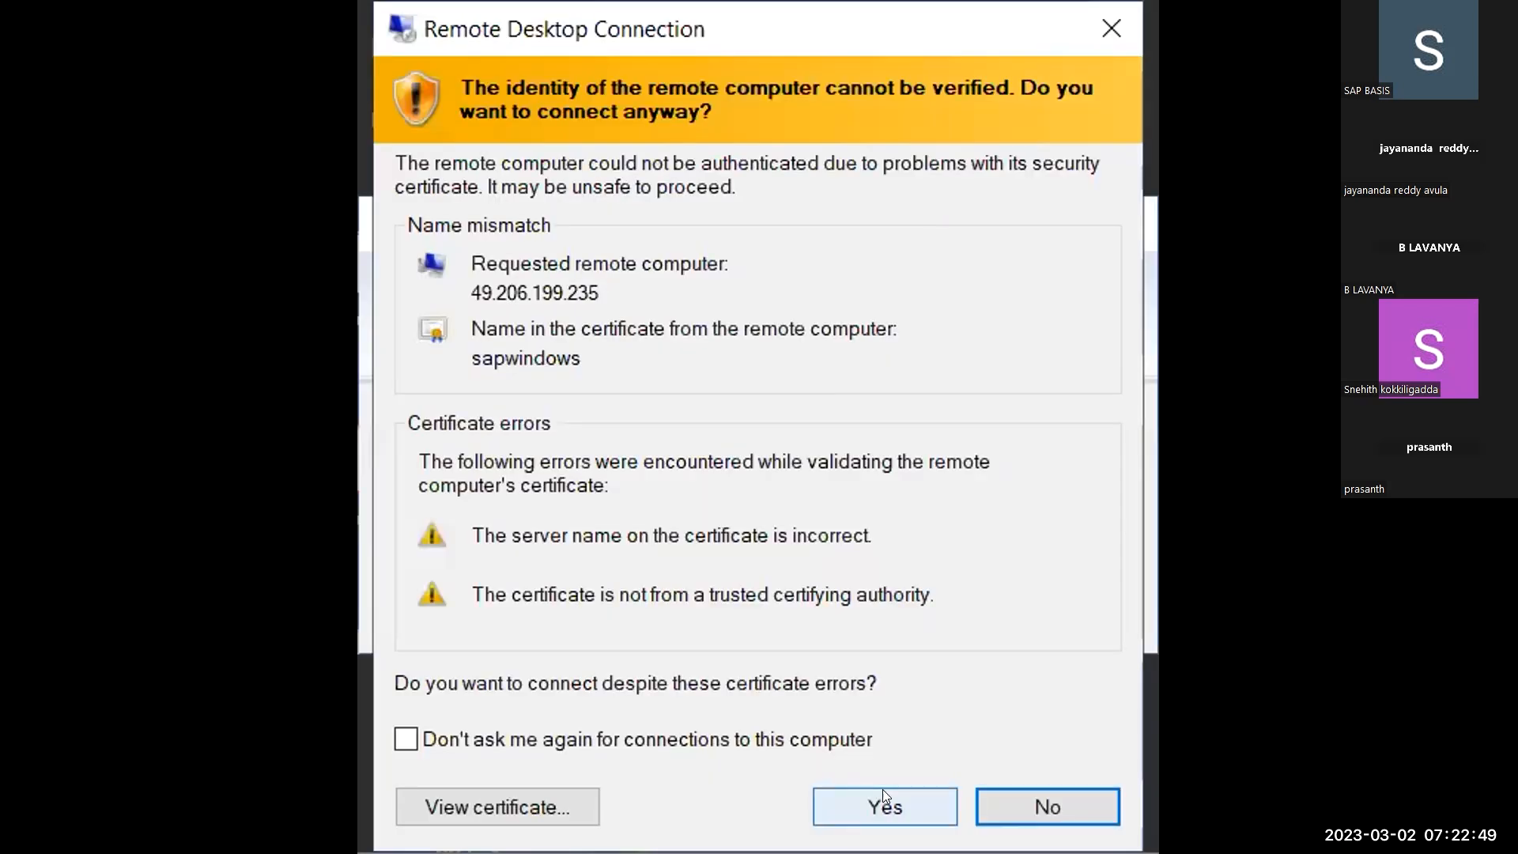
pyautogui.click(882, 802)
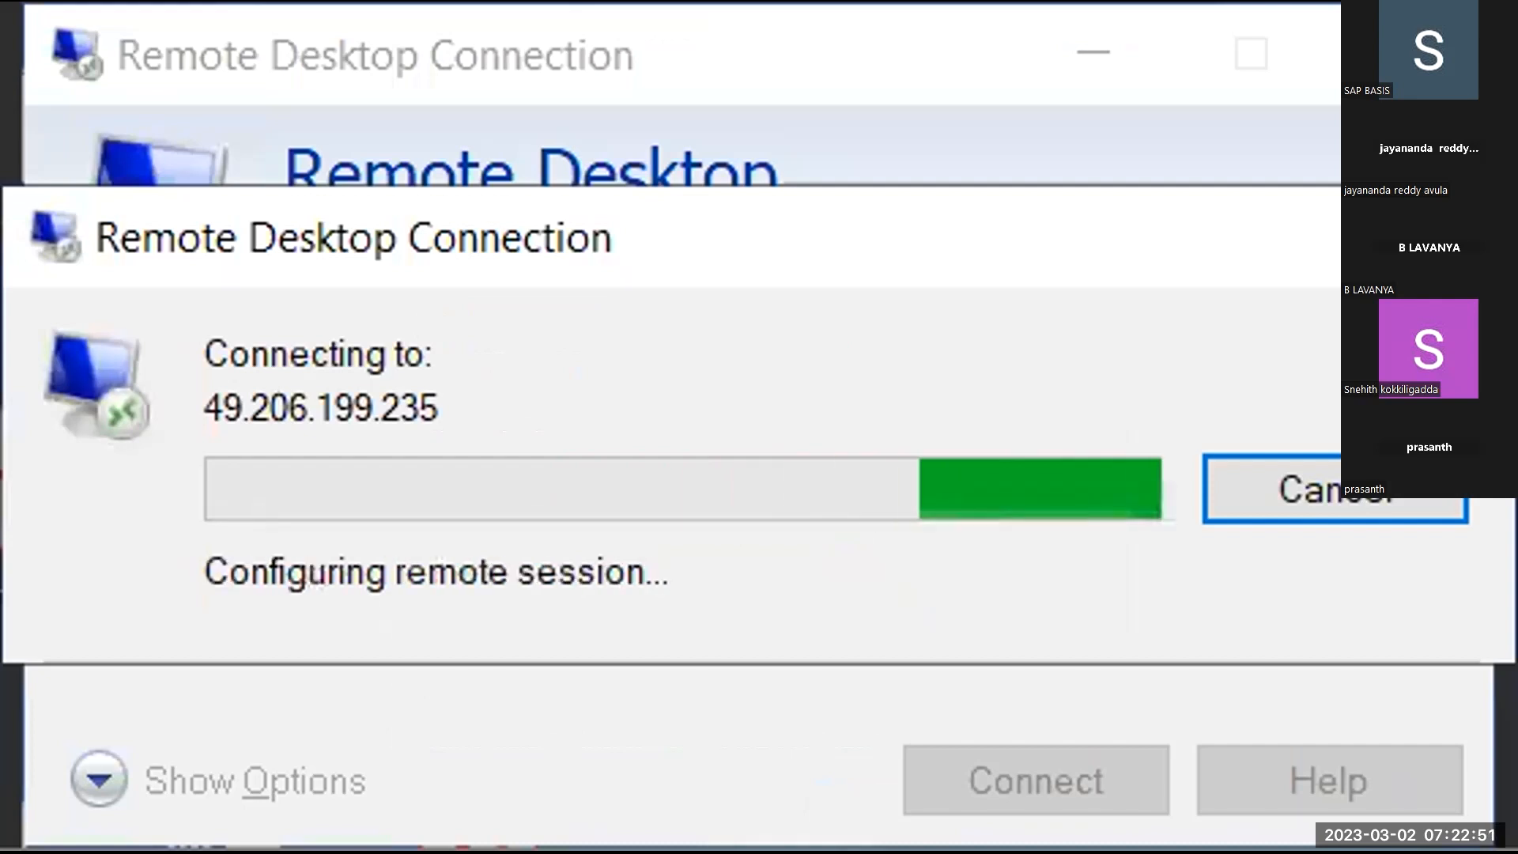